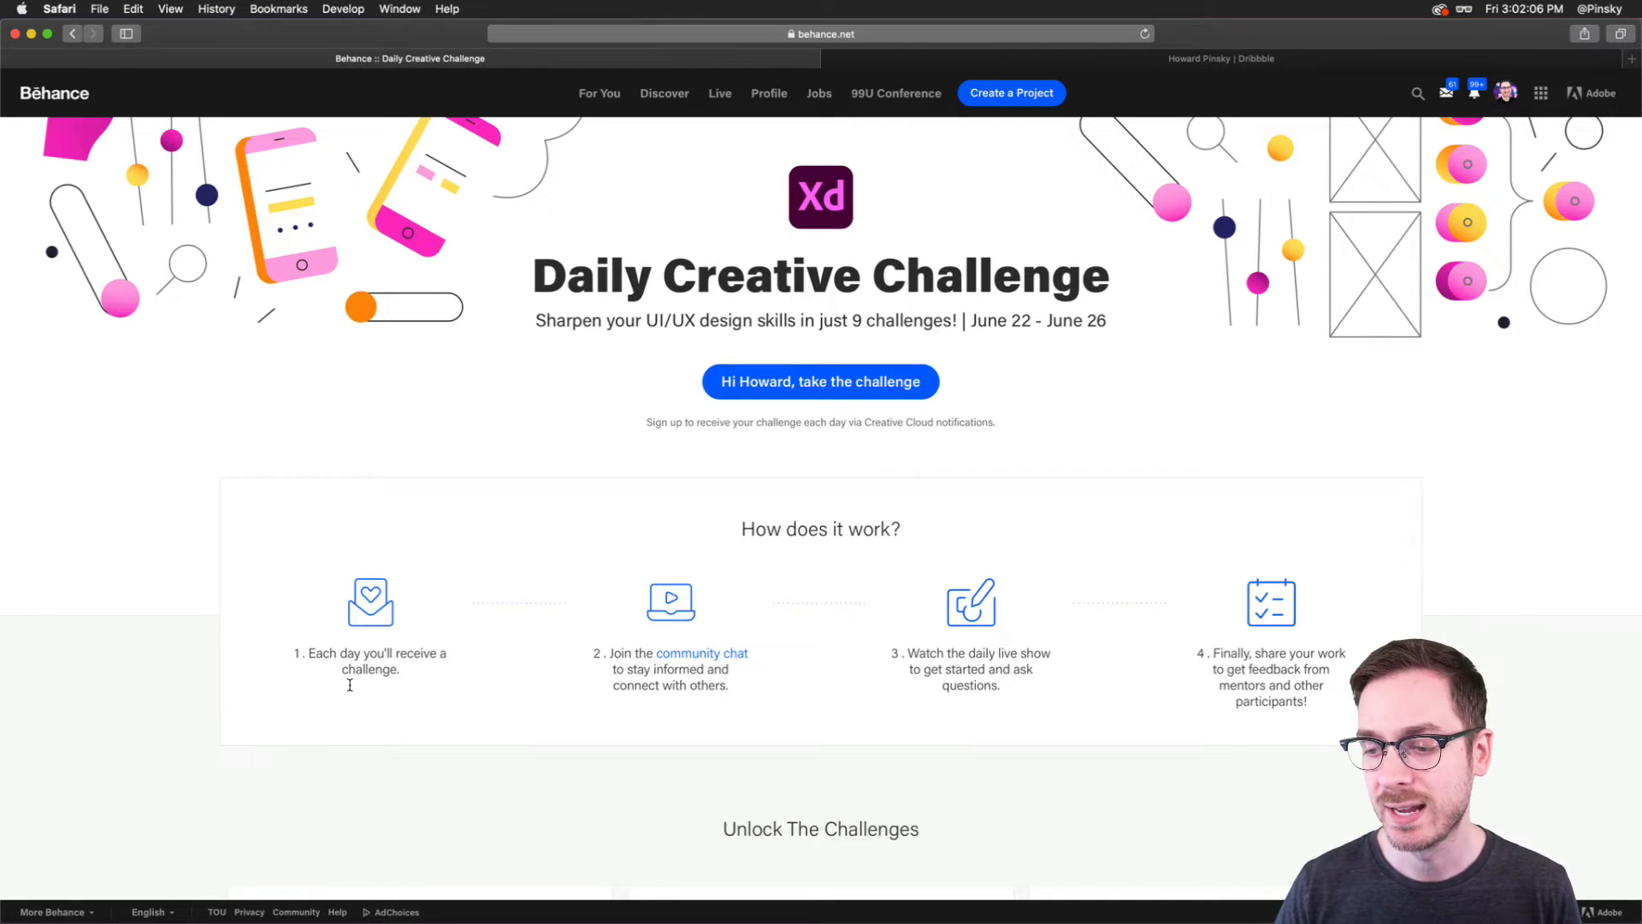
Step: Review how the Daily Creative Challenge works and view the current-challenge feedback channel in Discord
scroll(350, 684, up, 5)
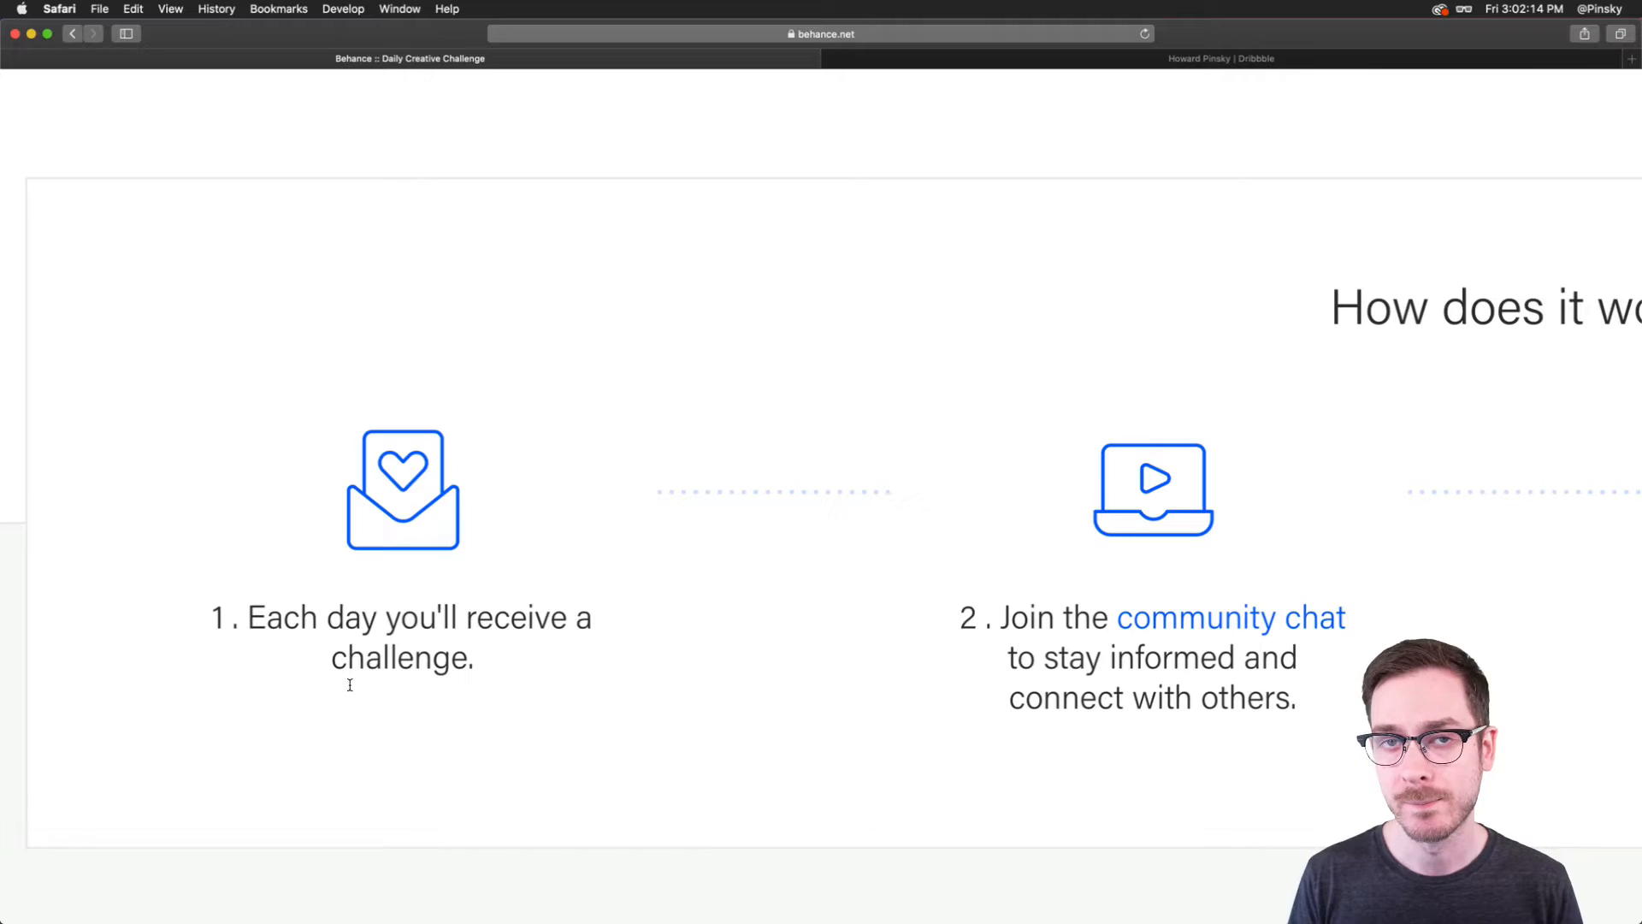
scroll(349, 684, right, 5)
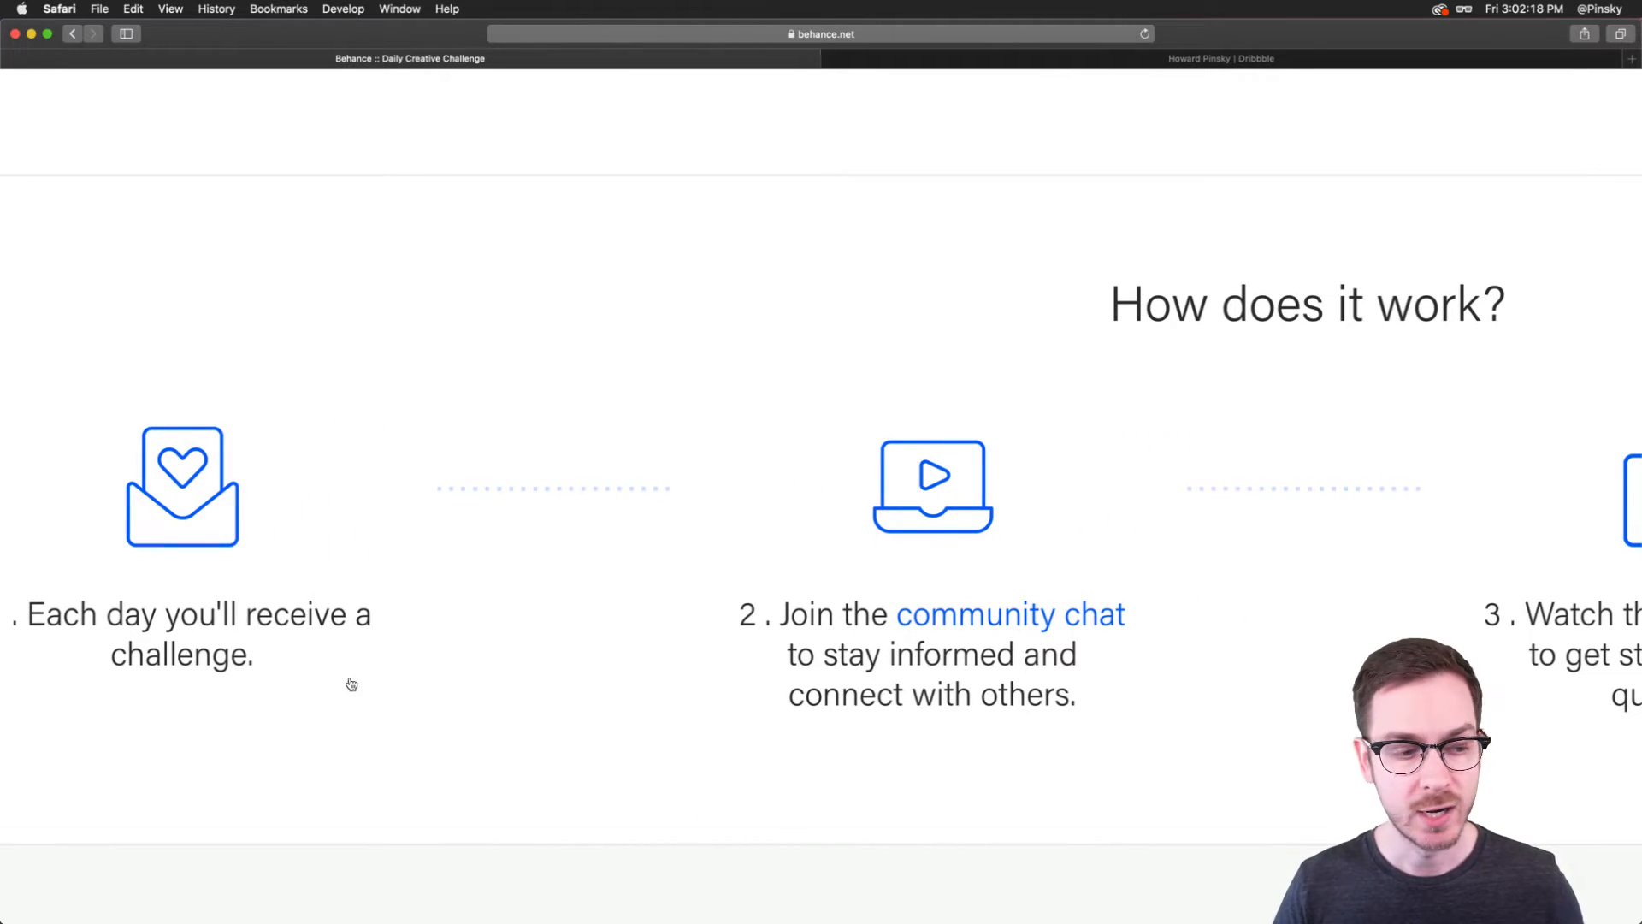
key(super+Tab)
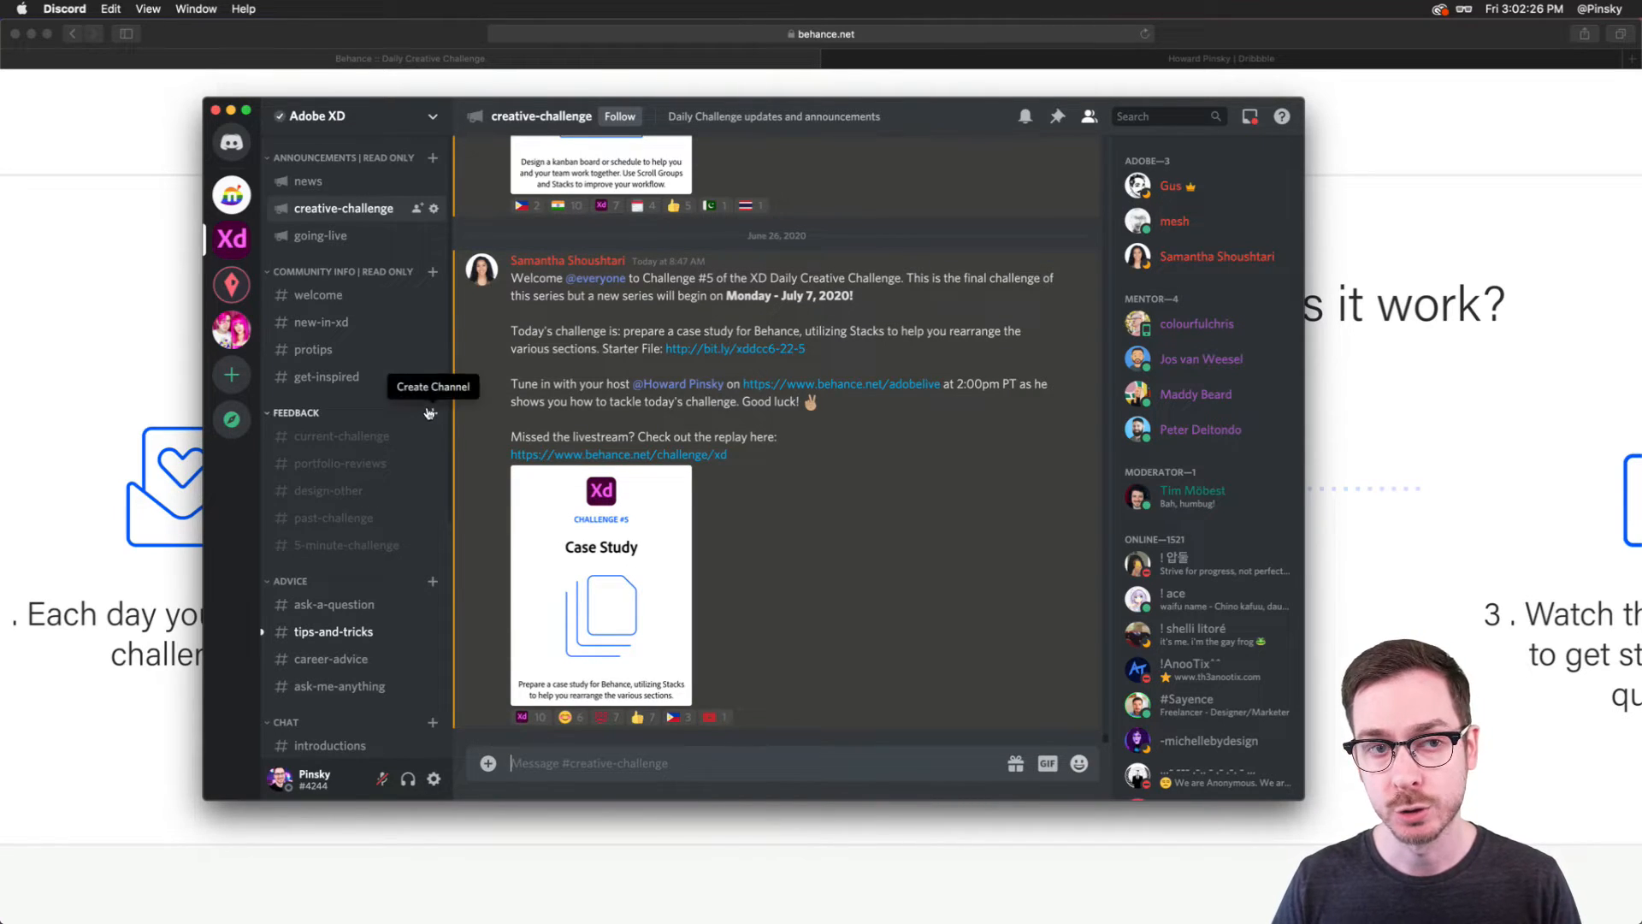
click(338, 437)
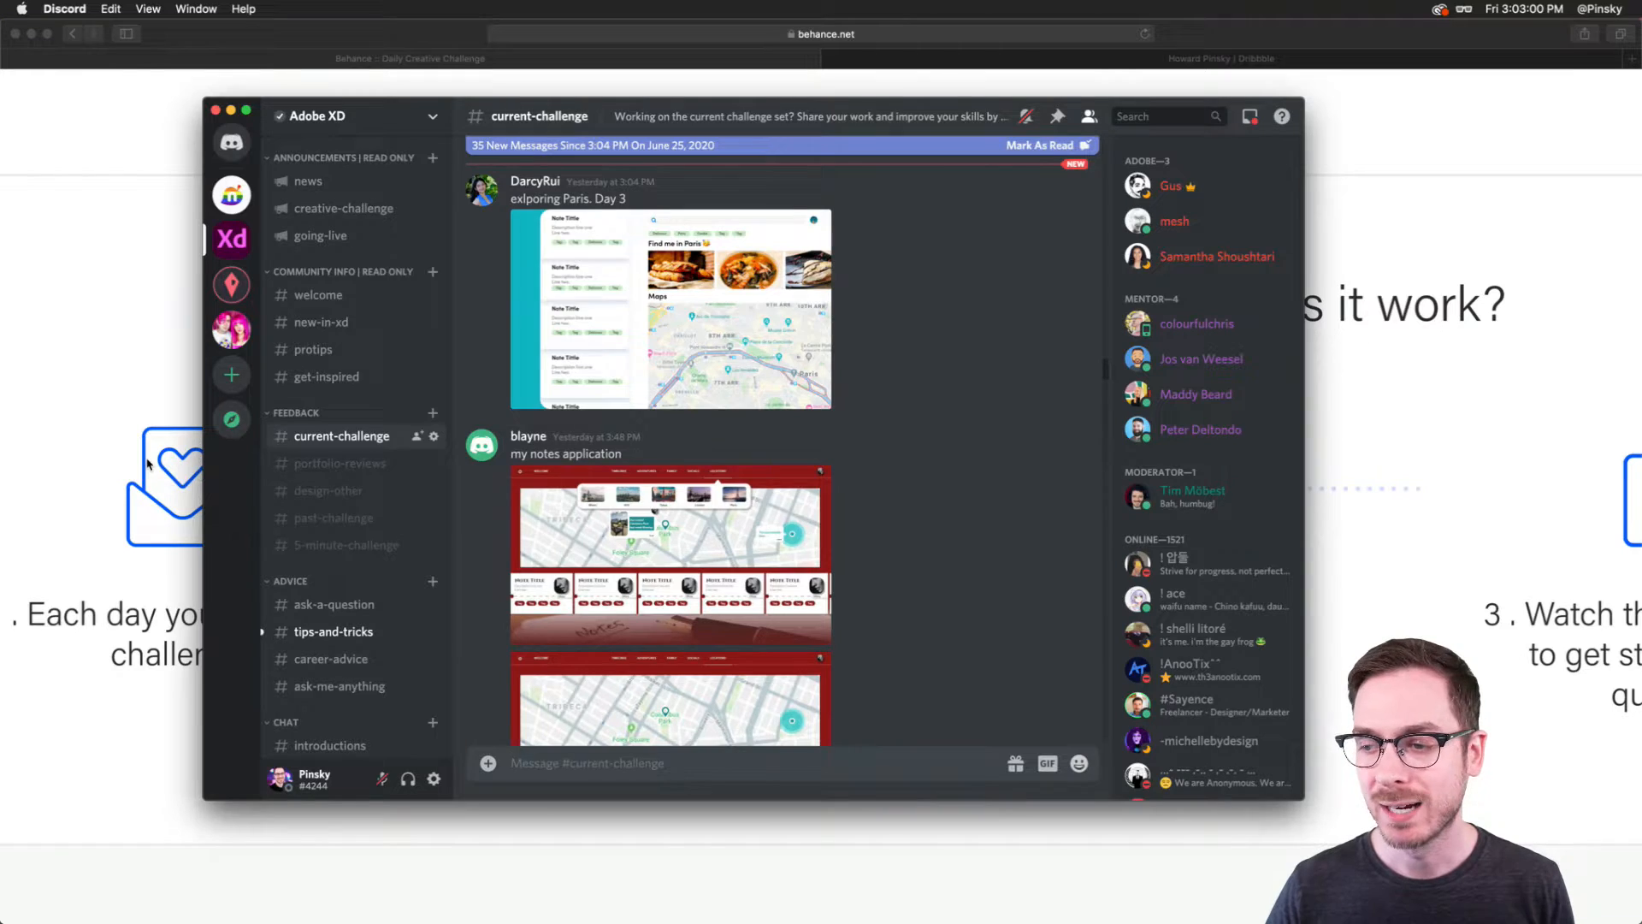
key(super+Tab)
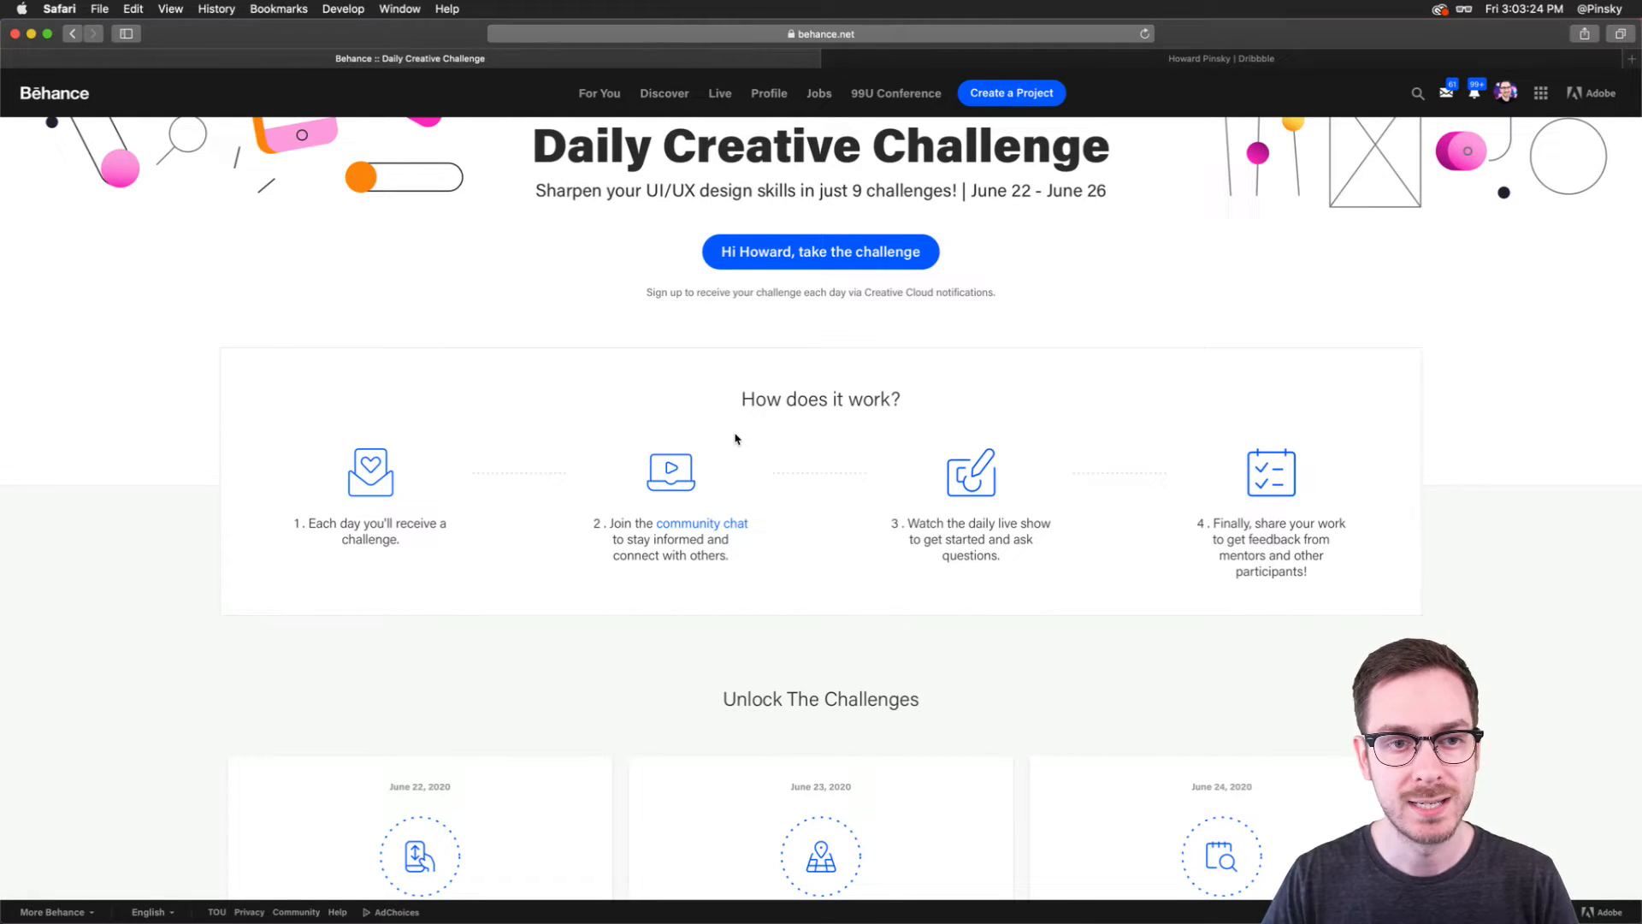
Step: Return to Safari, read through the daily challenge cards and reload the page to view the June 26 challenge
scroll(735, 439, down, 7)
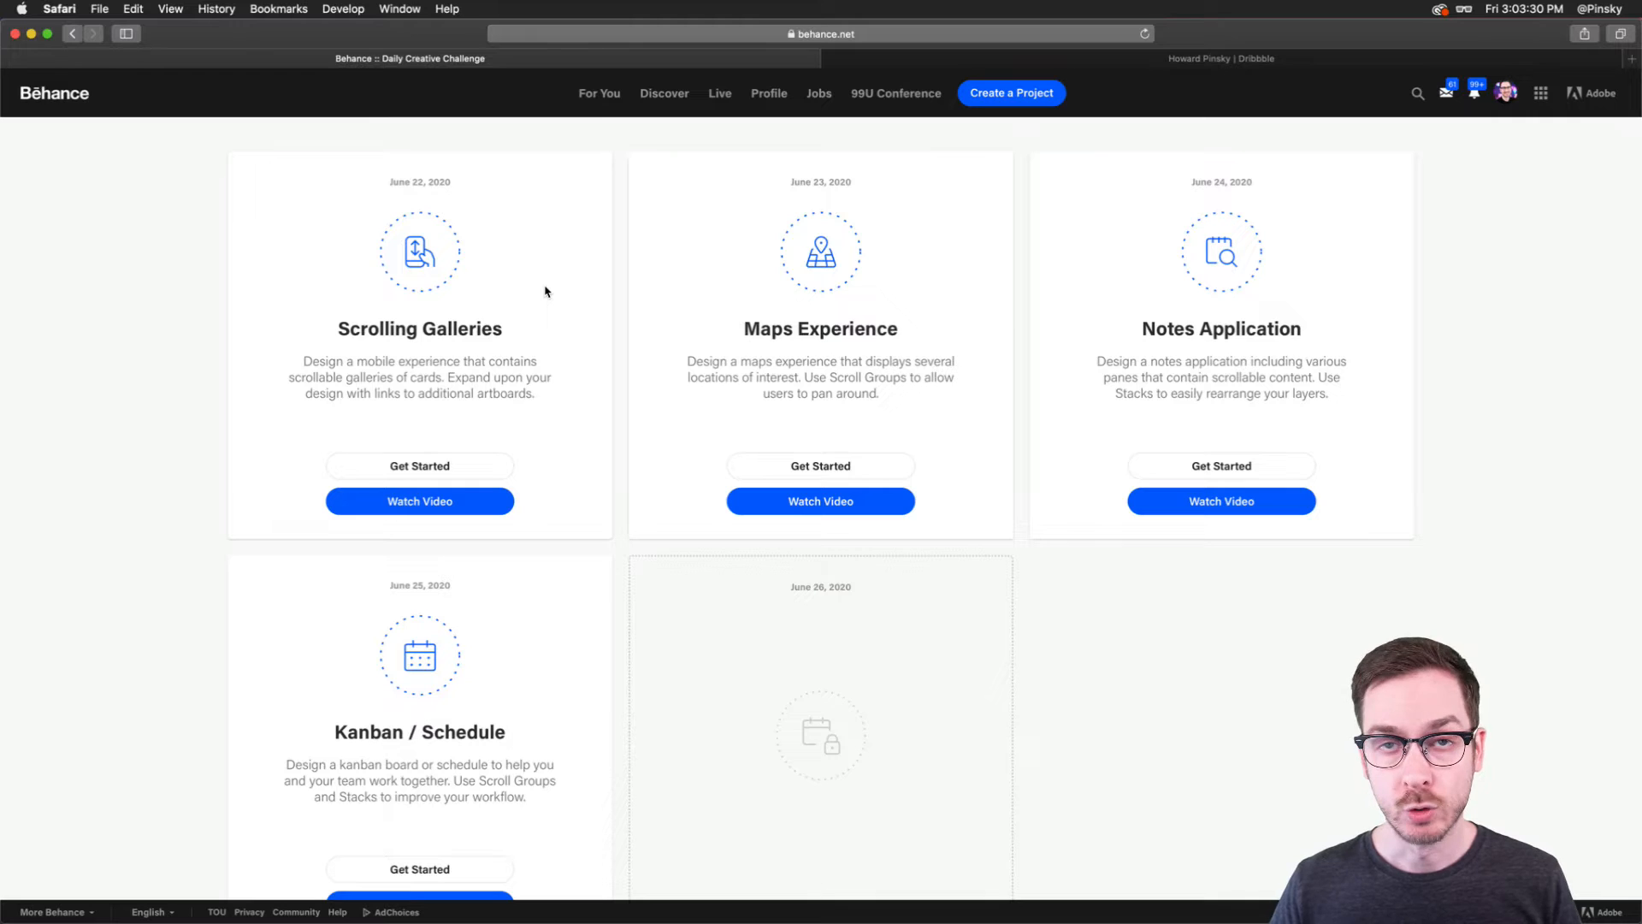
scroll(551, 293, up, 3)
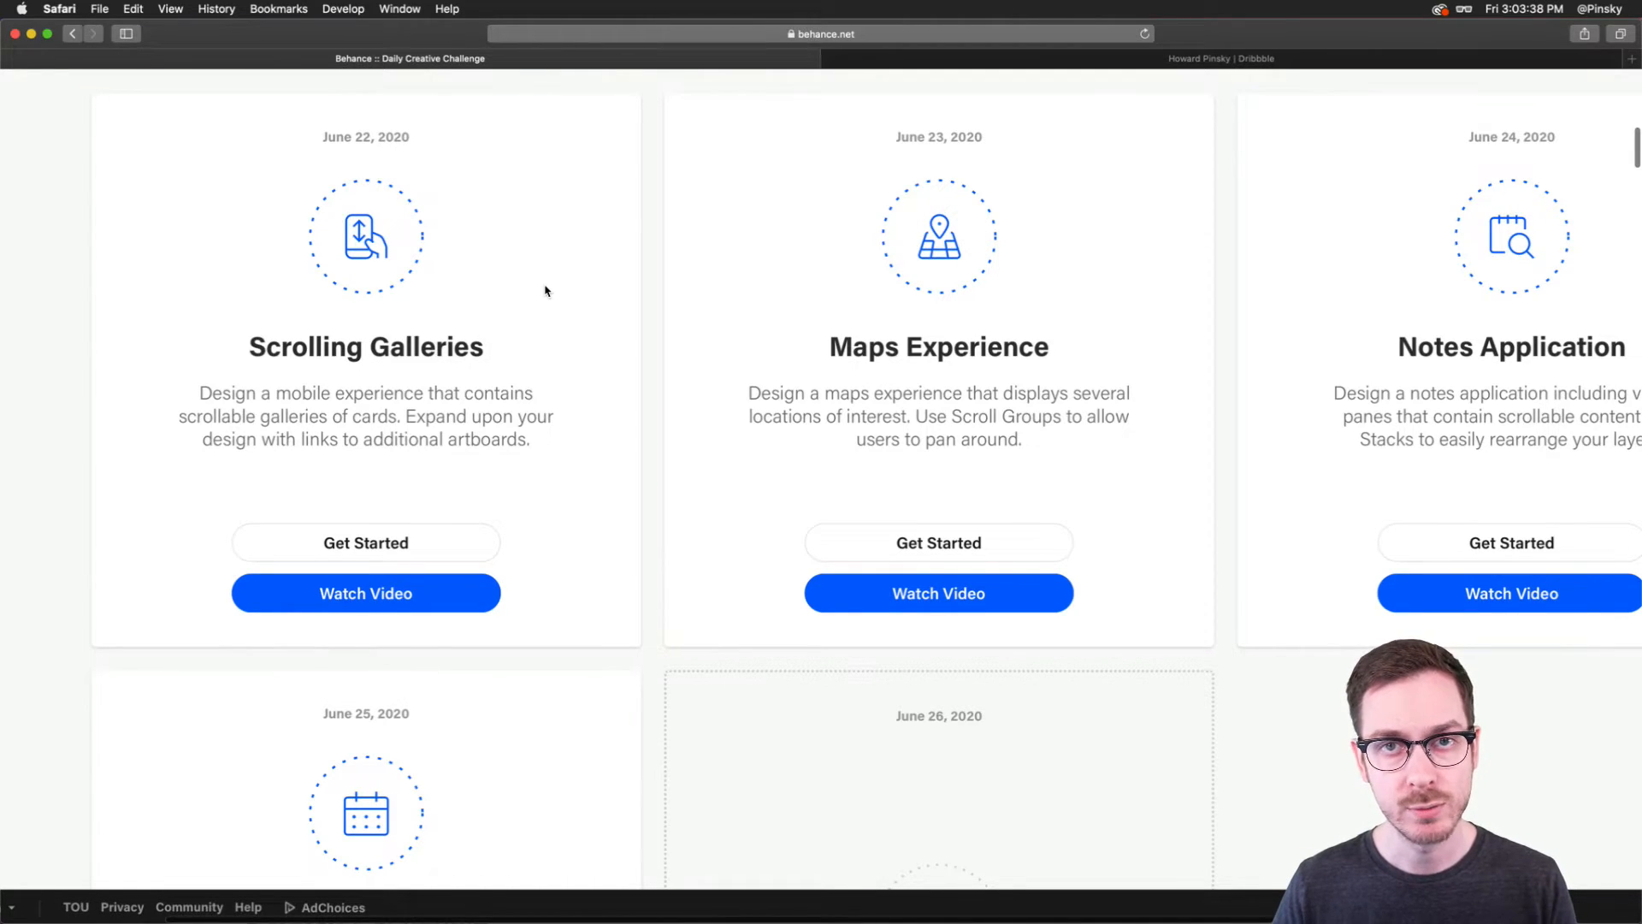
scroll(545, 291, right, 5)
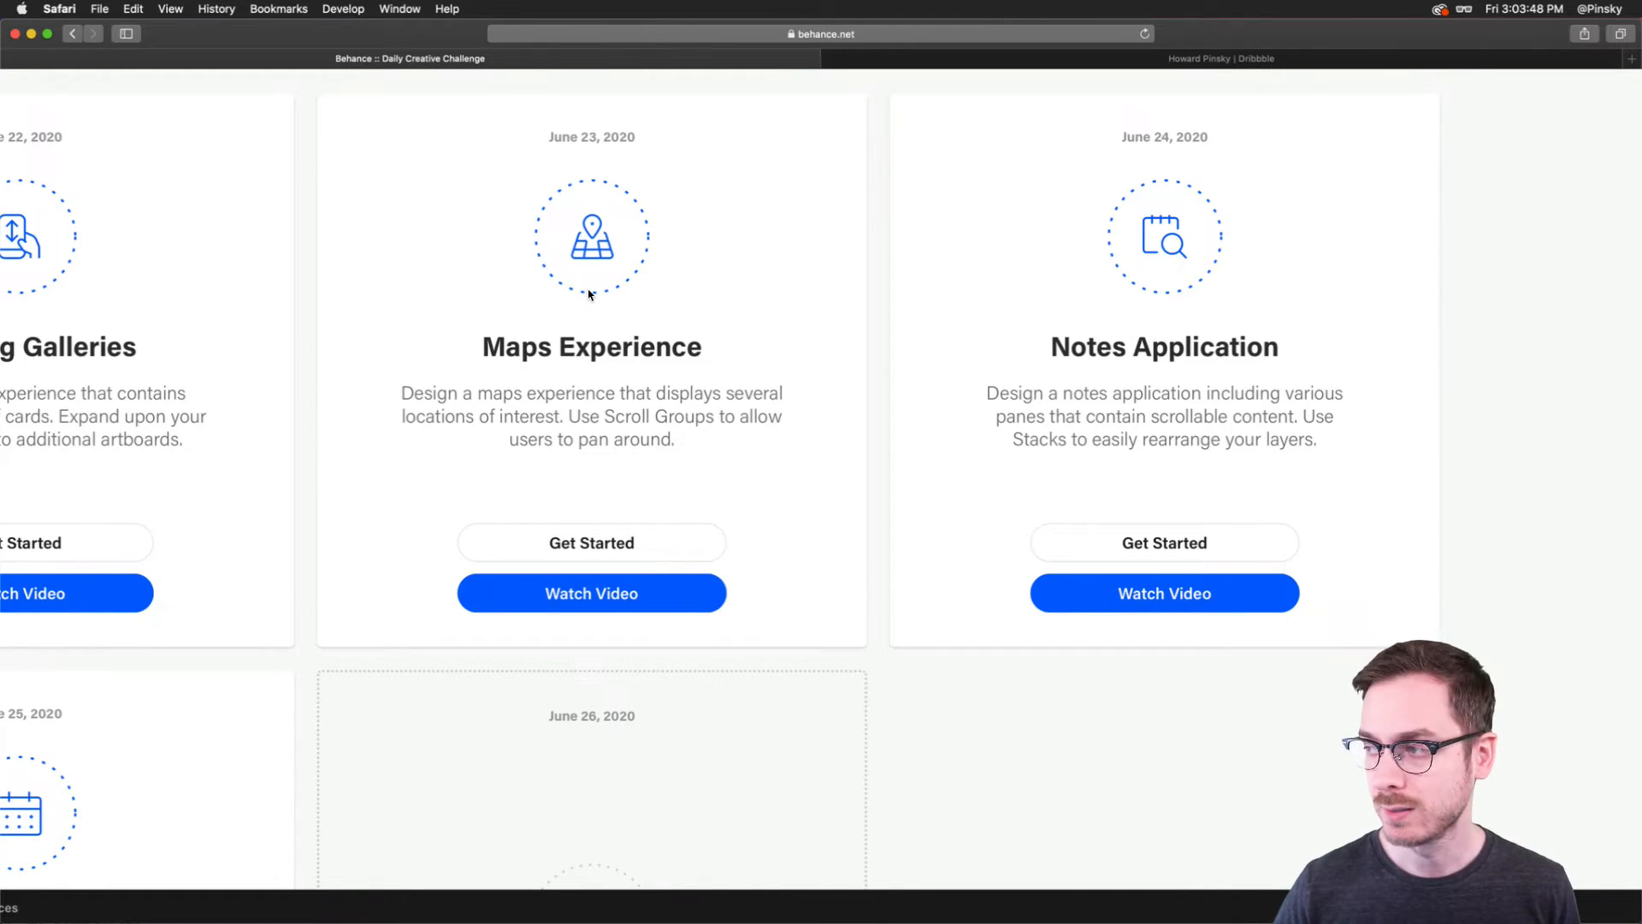
scroll(588, 294, right, 1)
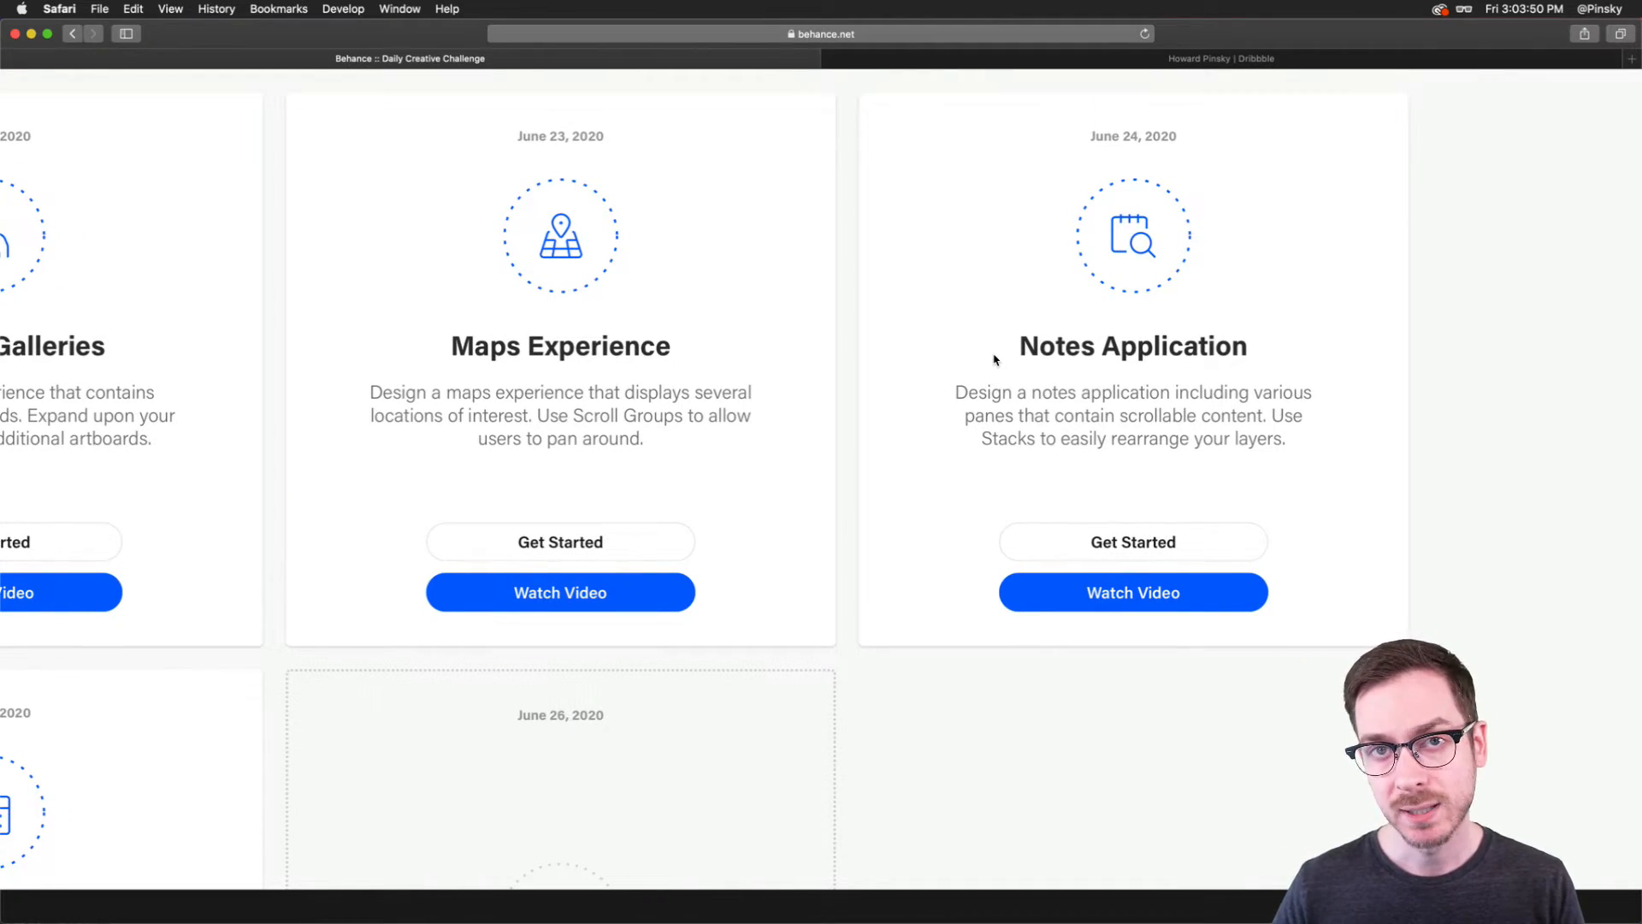
scroll(872, 356, left, 4)
scroll(872, 355, down, 3)
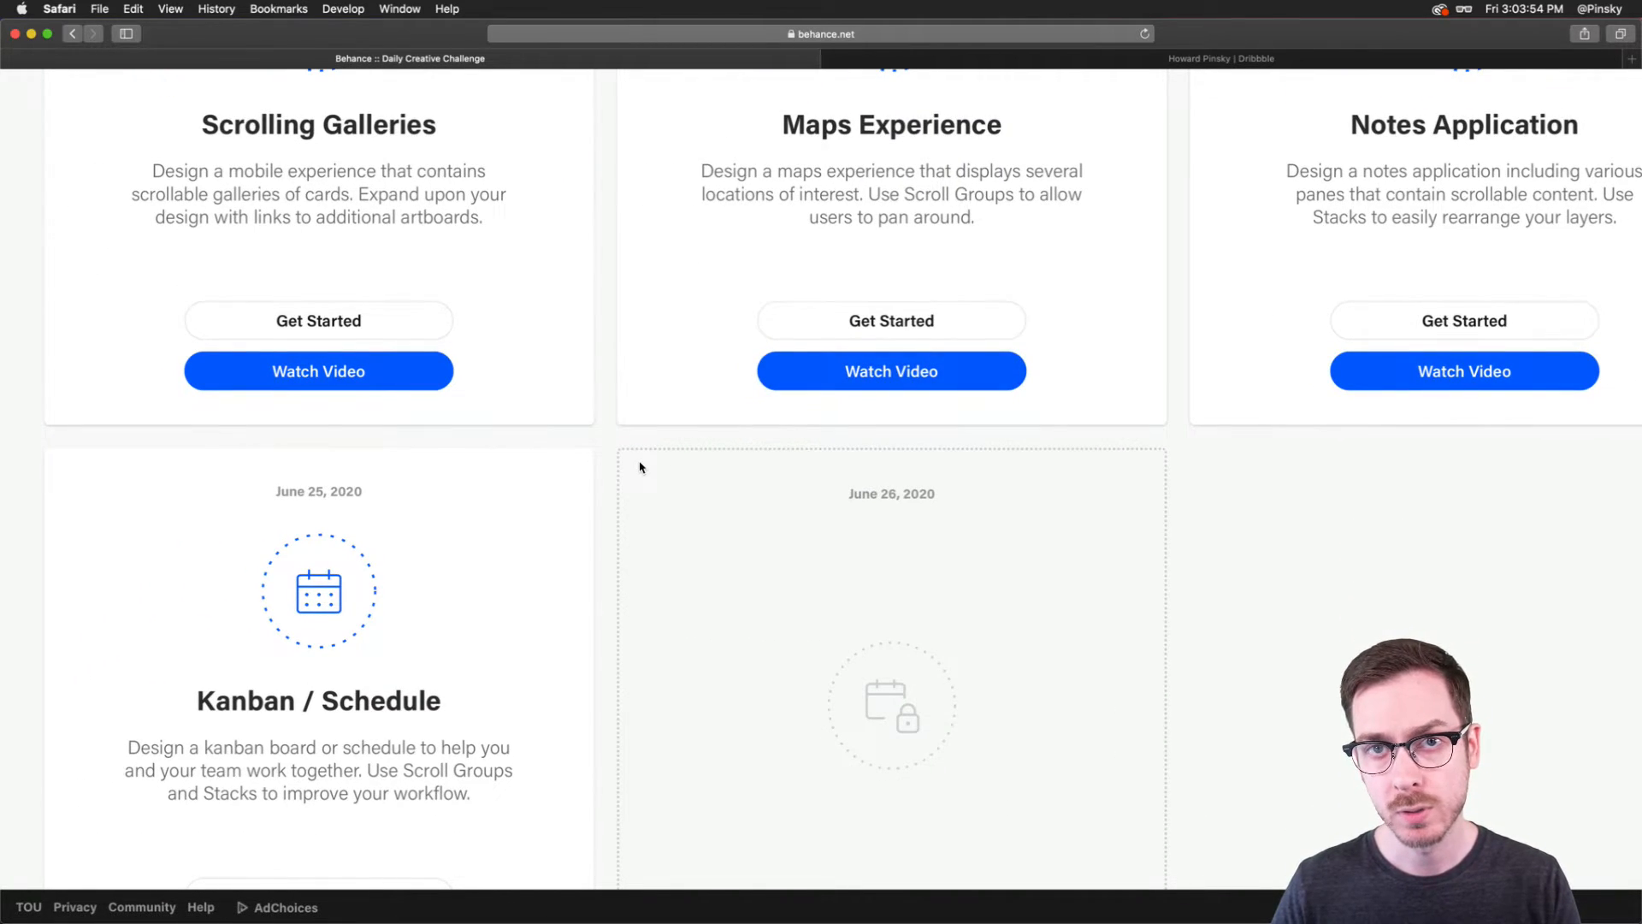
scroll(627, 494, down, 2)
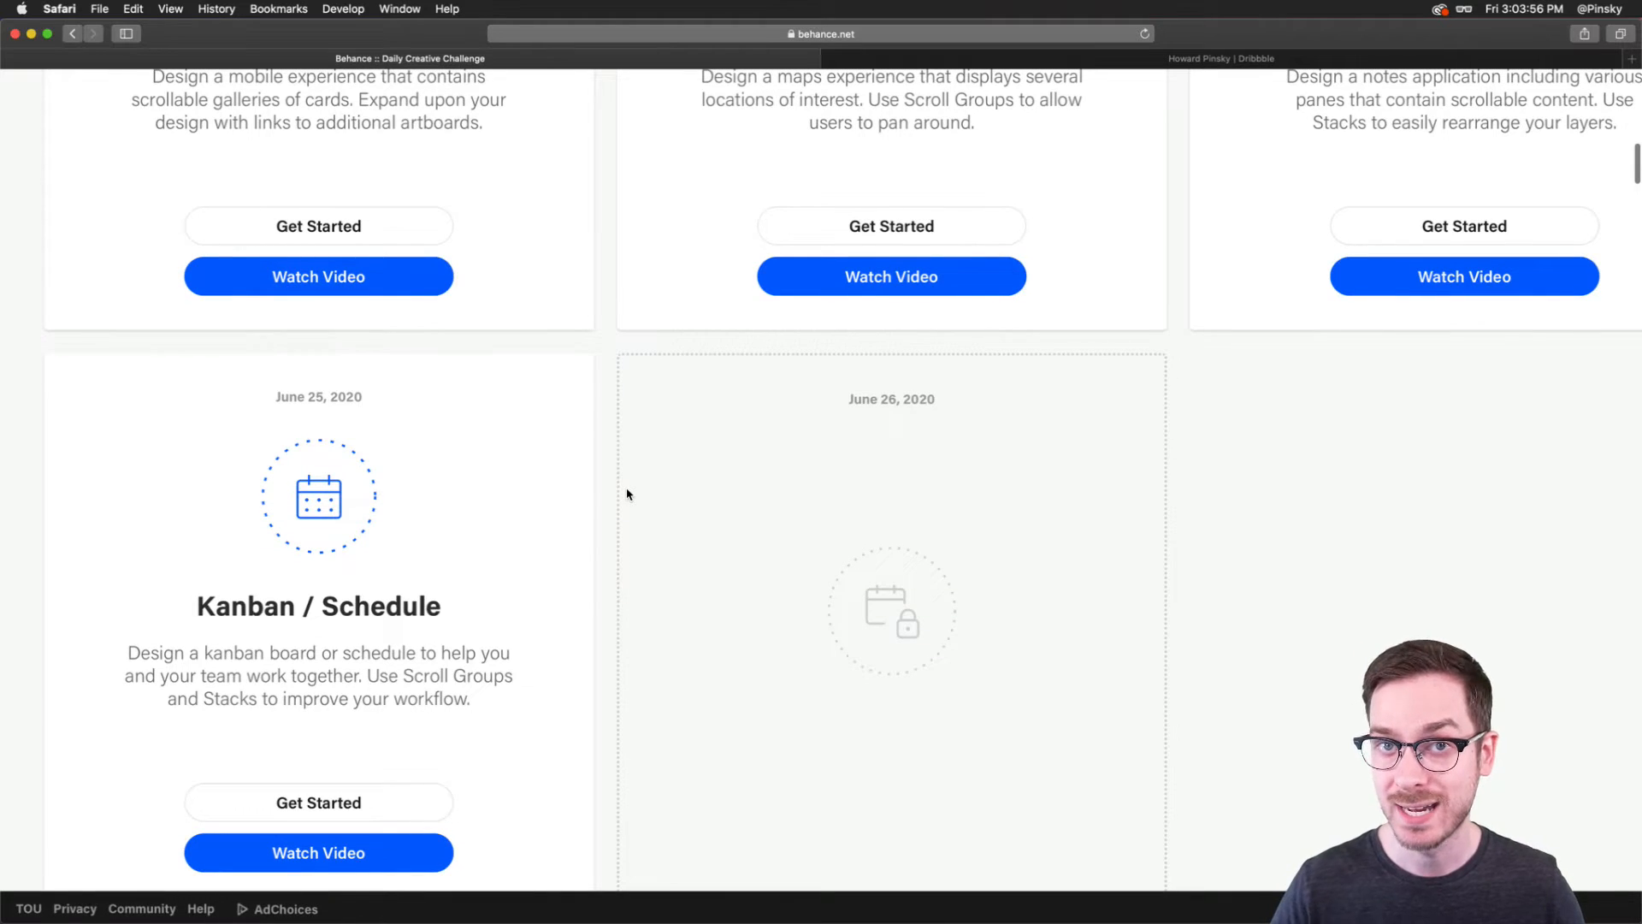
key(super+r)
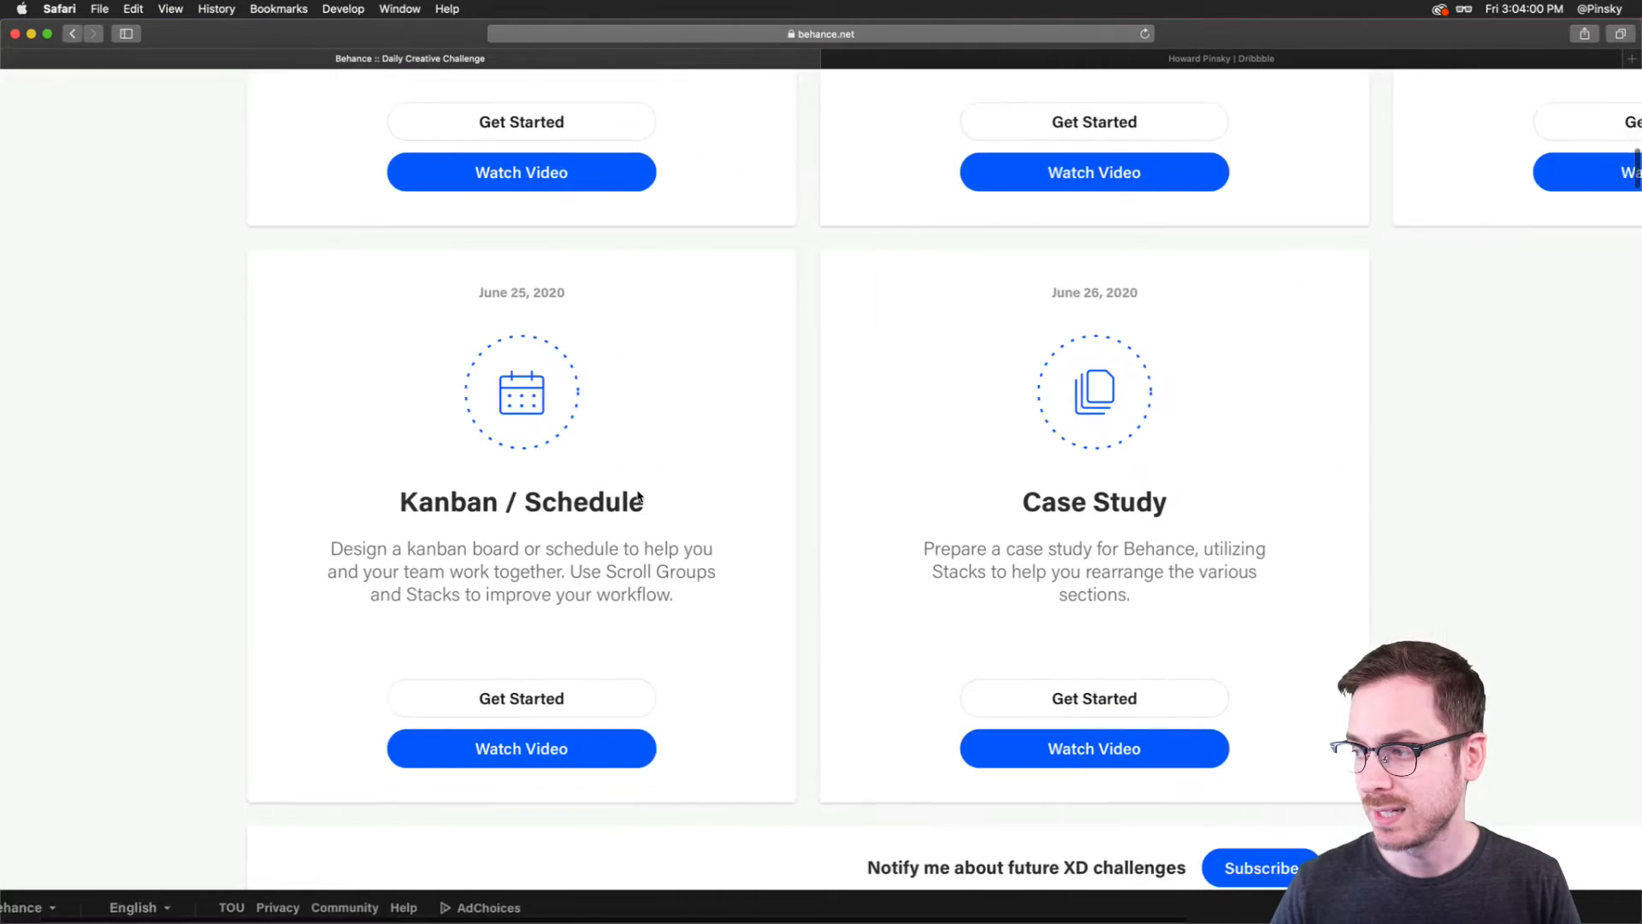
scroll(637, 499, right, 5)
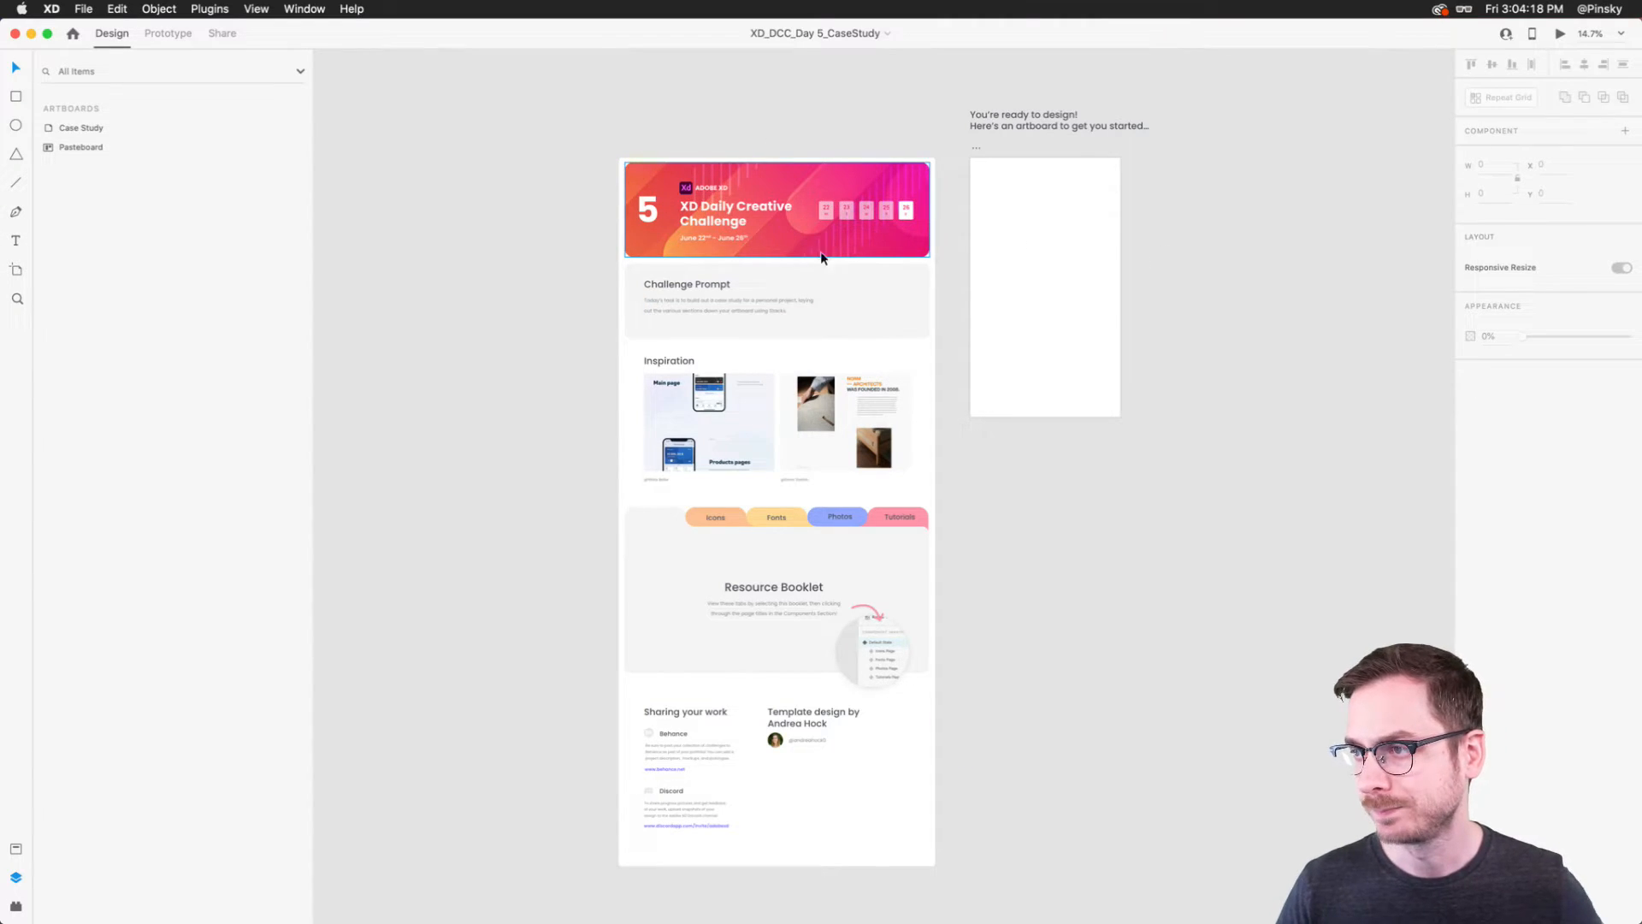
Step: Read the challenge prompt and inspiration section in the XD_DCC_Day 5_CaseStudy starter file in Adobe XD
scroll(815, 301, up, 5)
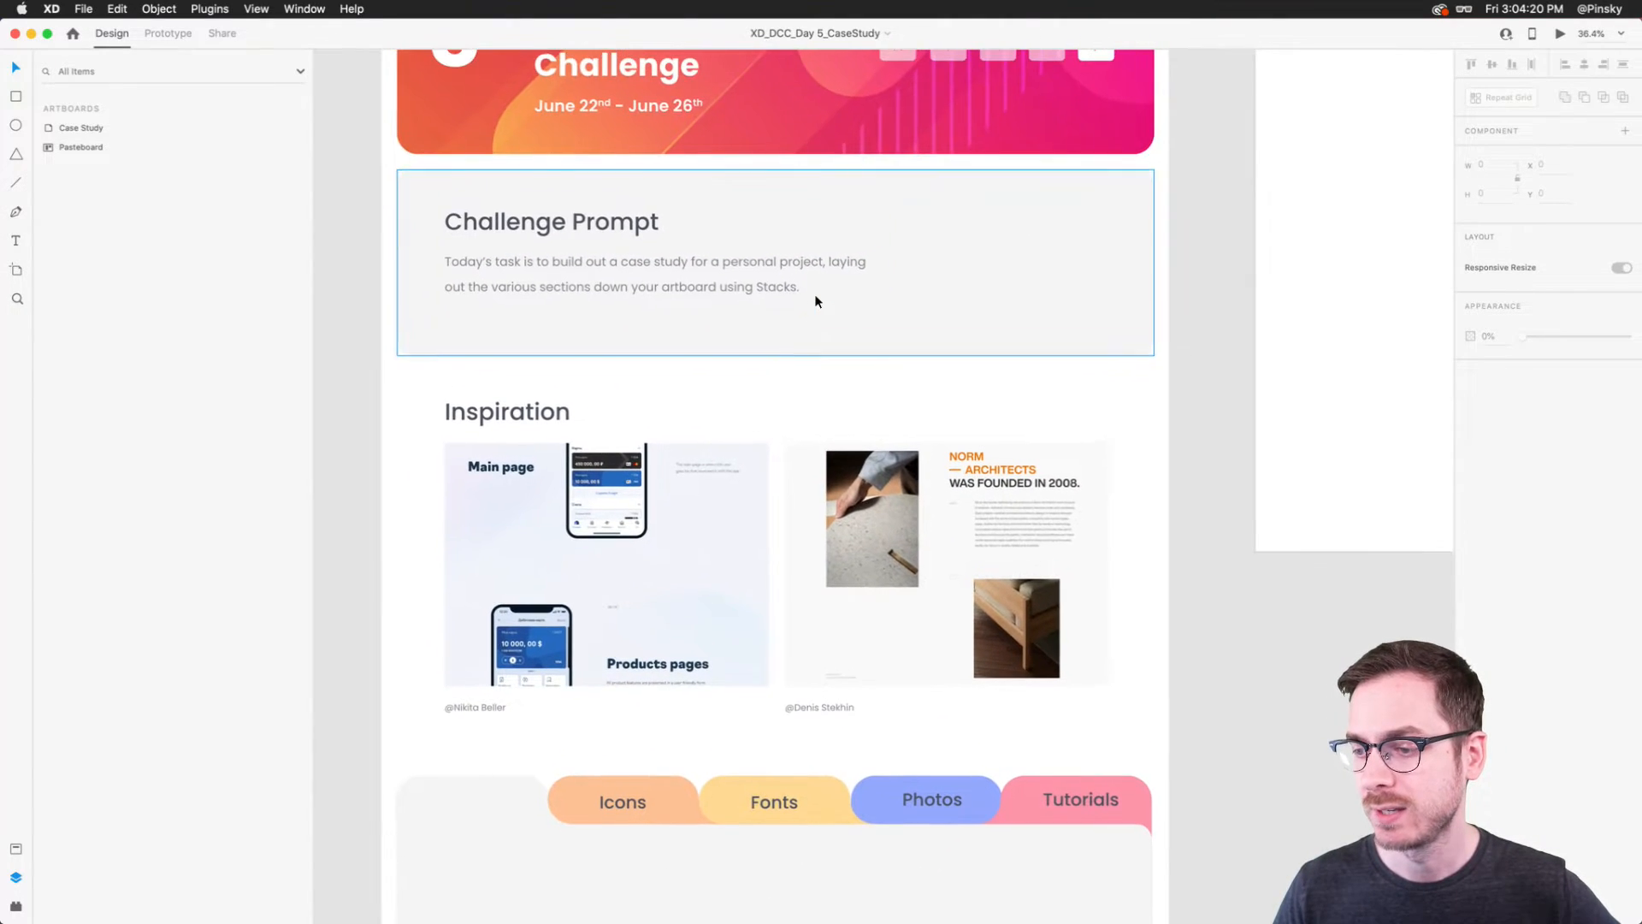
scroll(815, 301, up, 3)
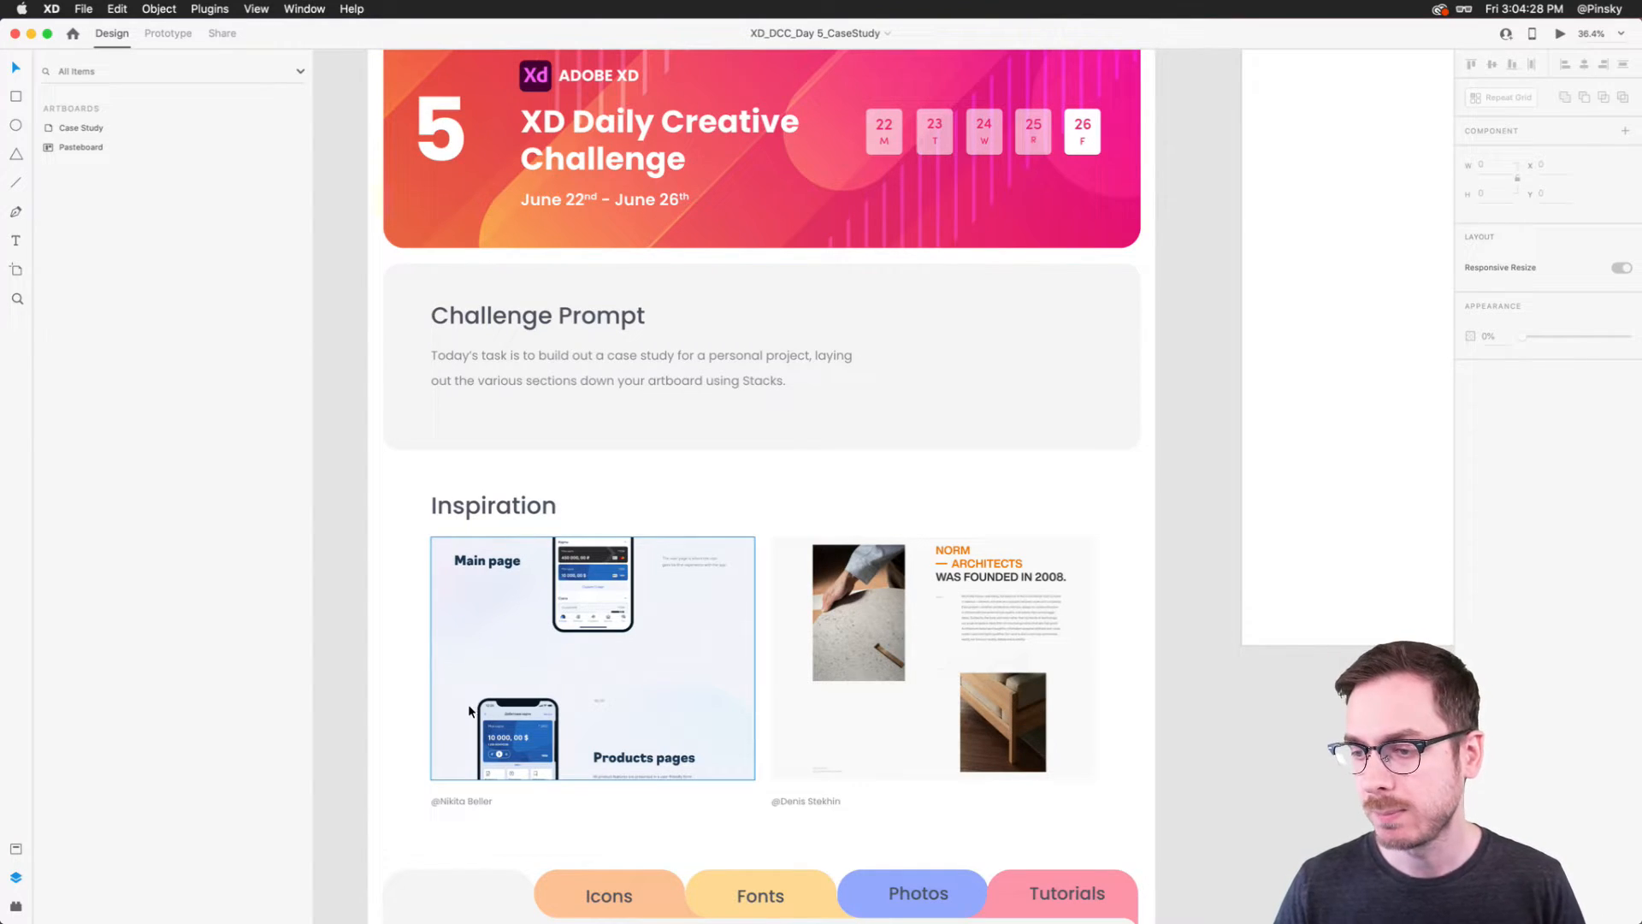
scroll(932, 634, right, 10)
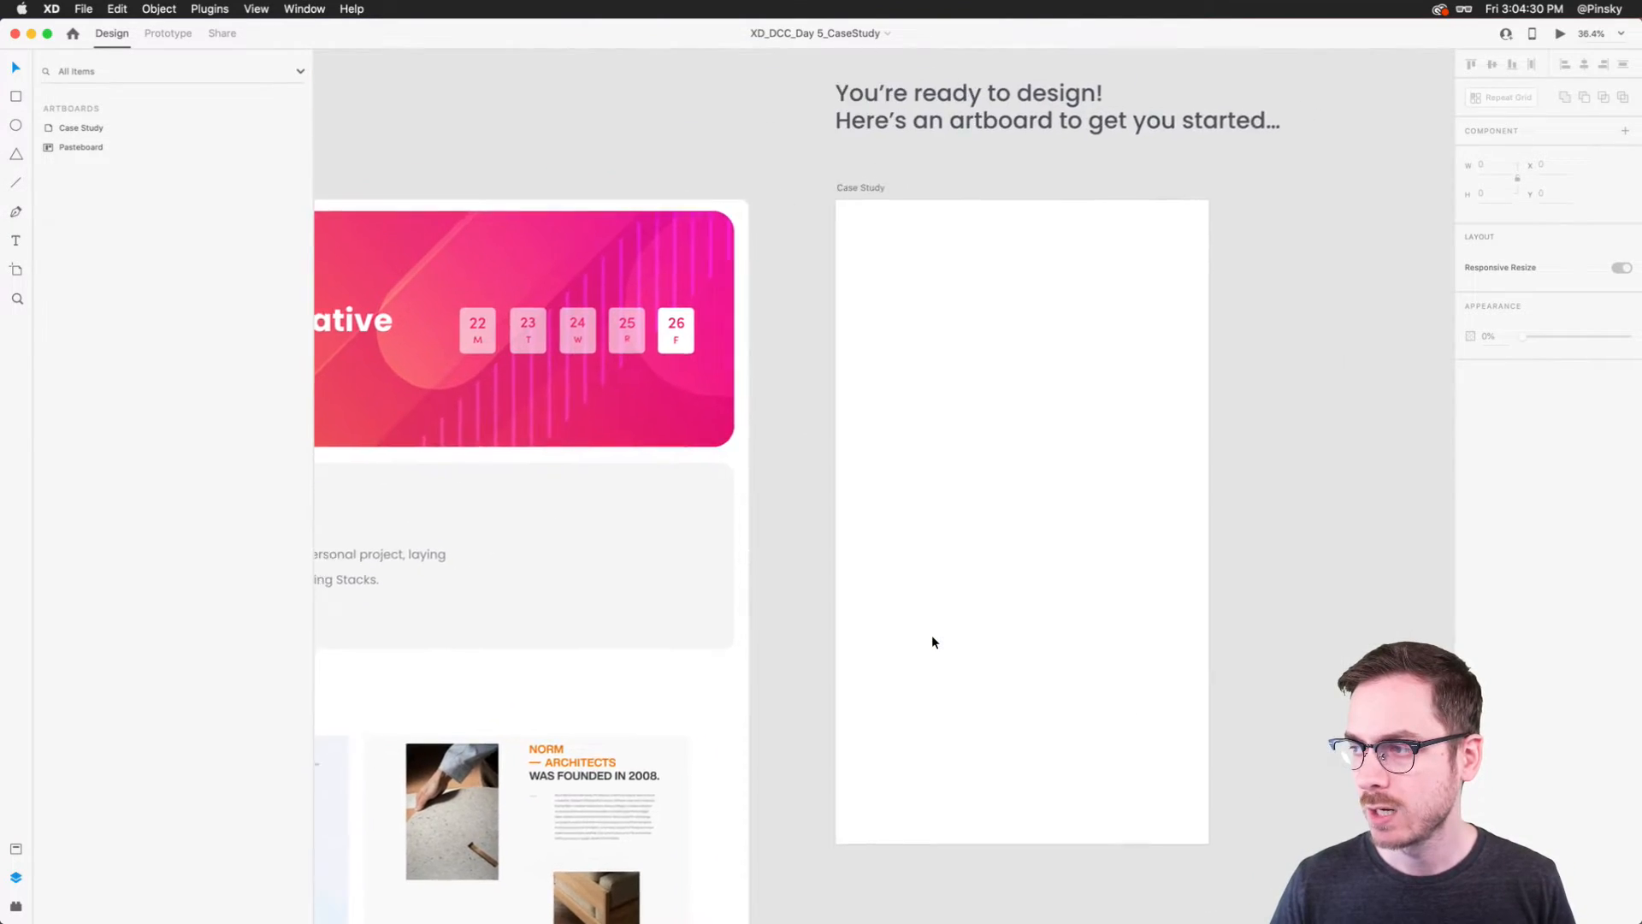
Step: Draw a full-width rectangle about 1280 by 721 at the top of the blank Case Study artboard
scroll(1054, 363, up, 3)
scroll(1055, 362, down, 3)
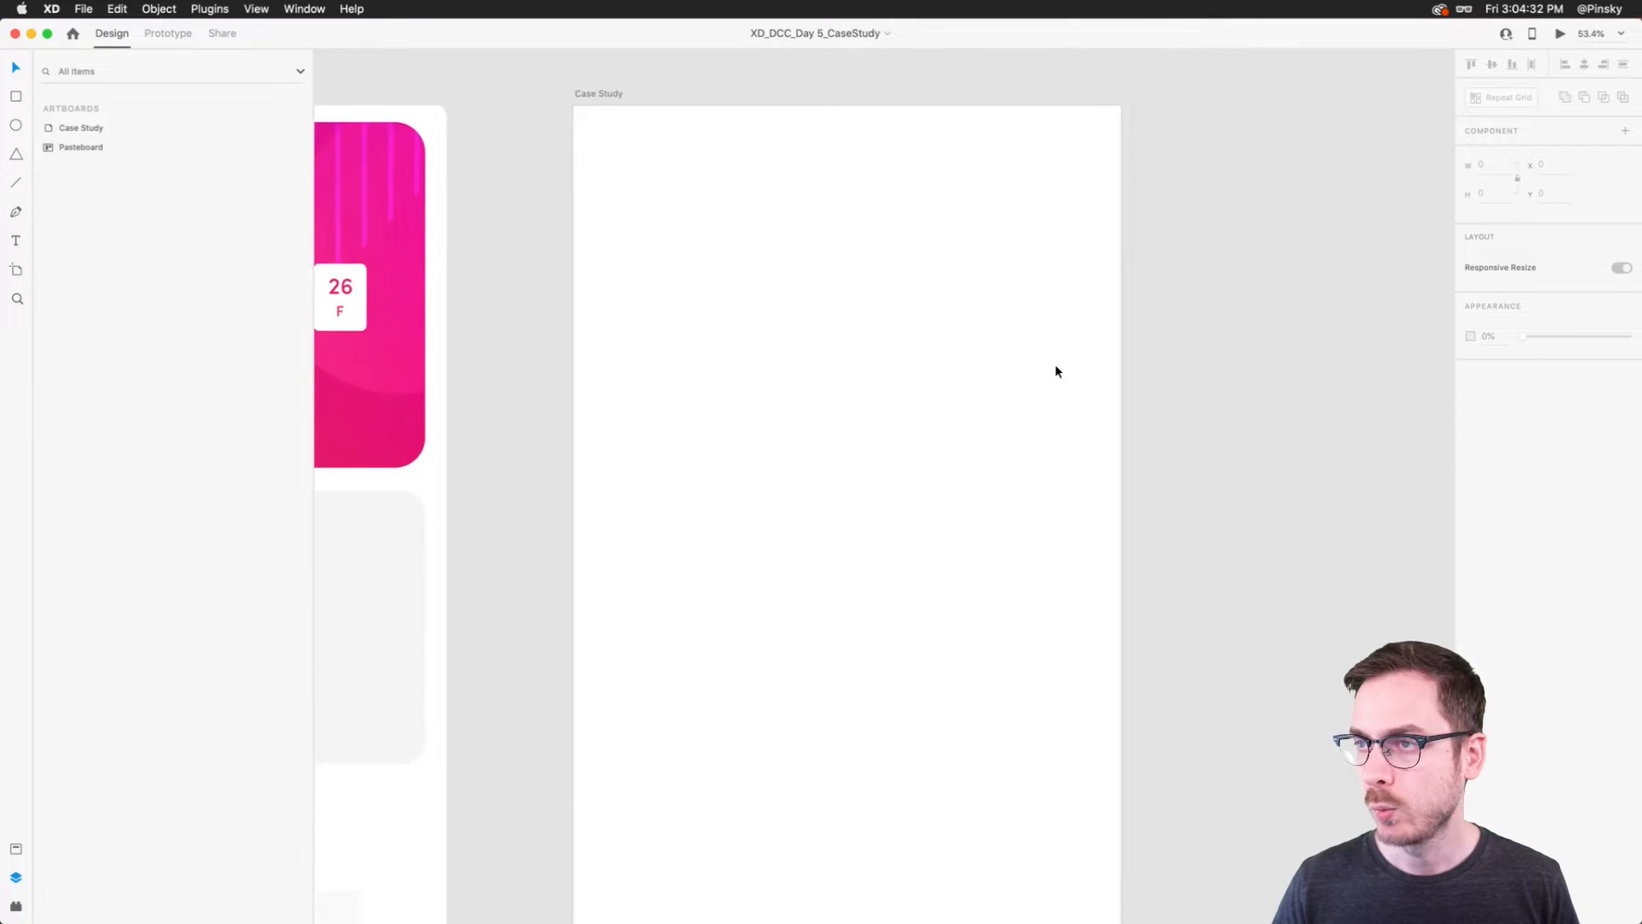
scroll(1049, 372, down, 1)
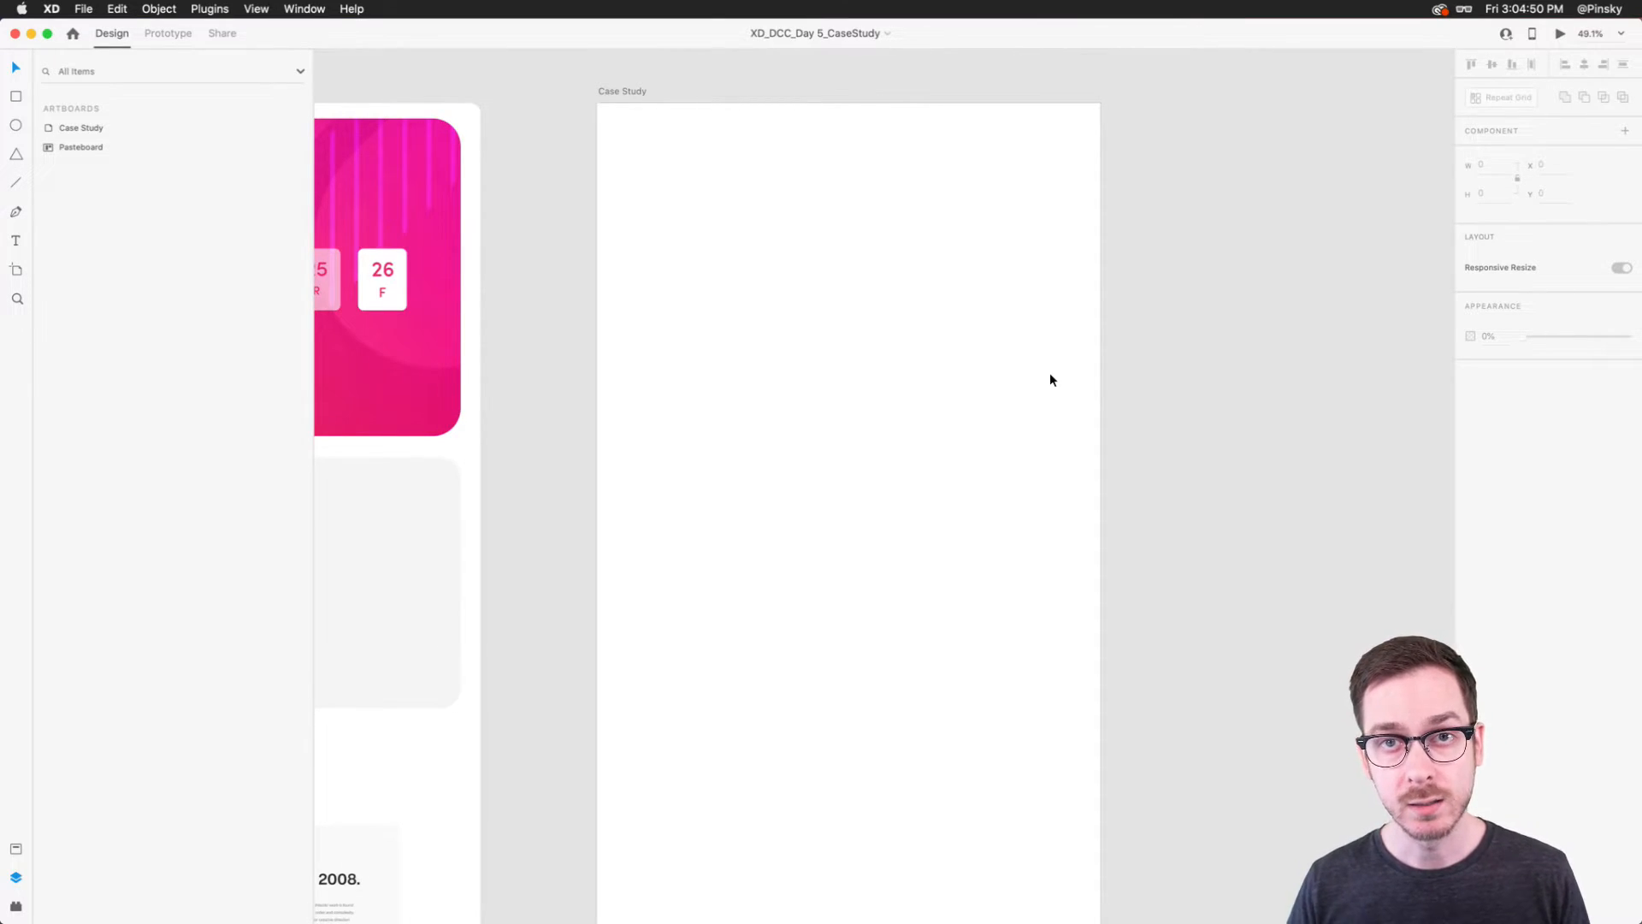
click(15, 96)
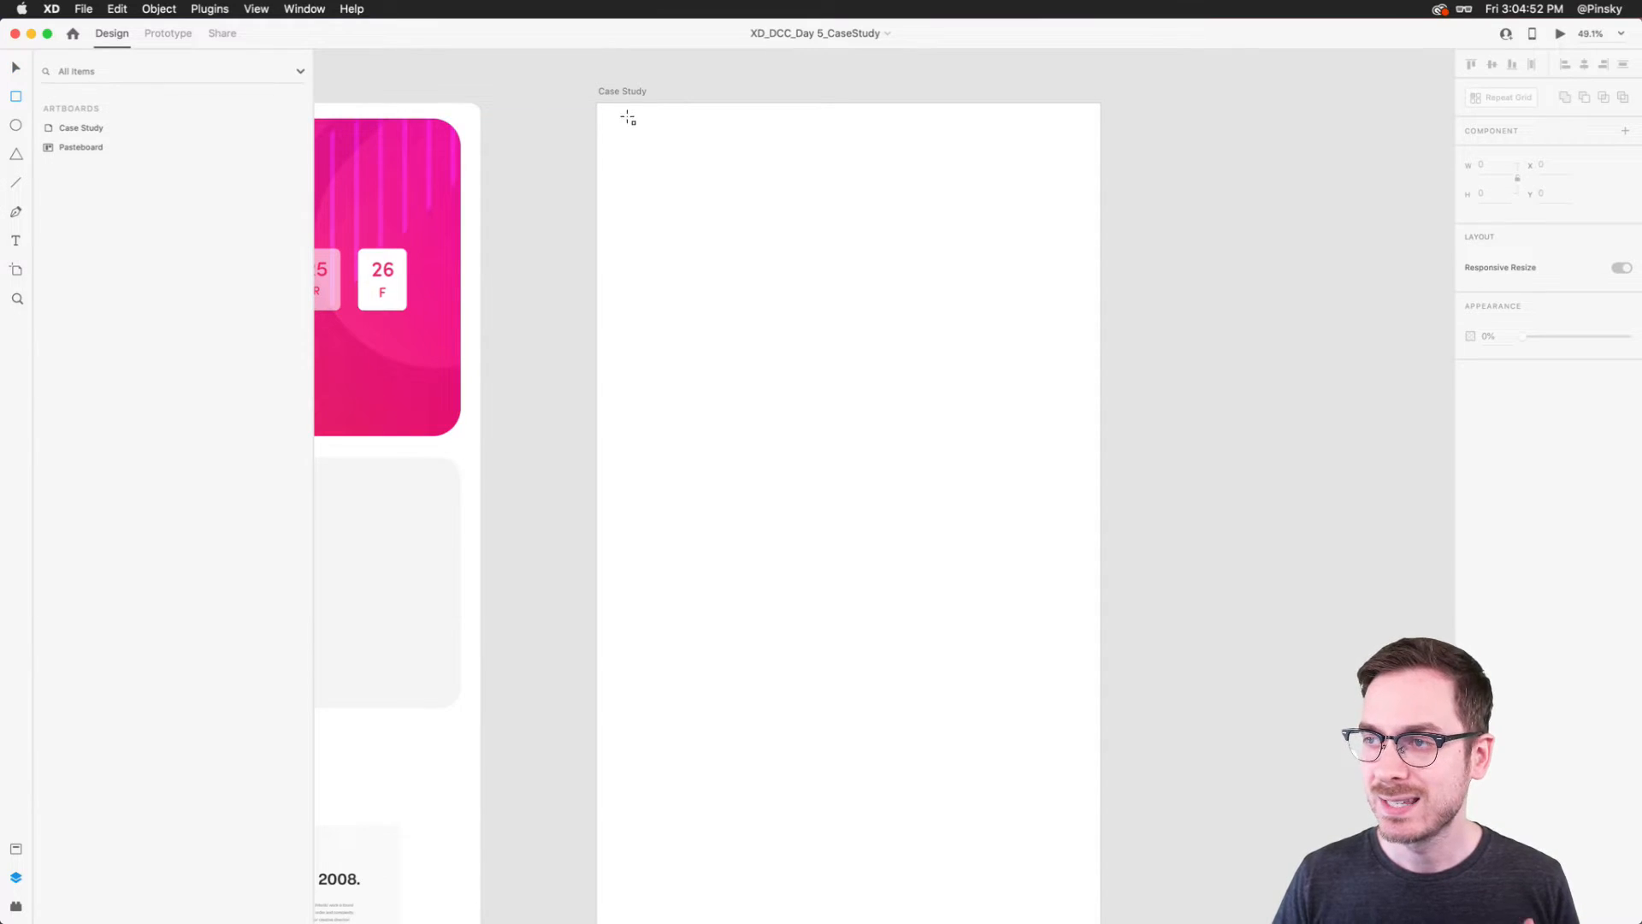
mouse_move(598, 103)
mouse_down()
mouse_move(964, 384)
mouse_move(1074, 410)
mouse_move(1103, 392)
mouse_up()
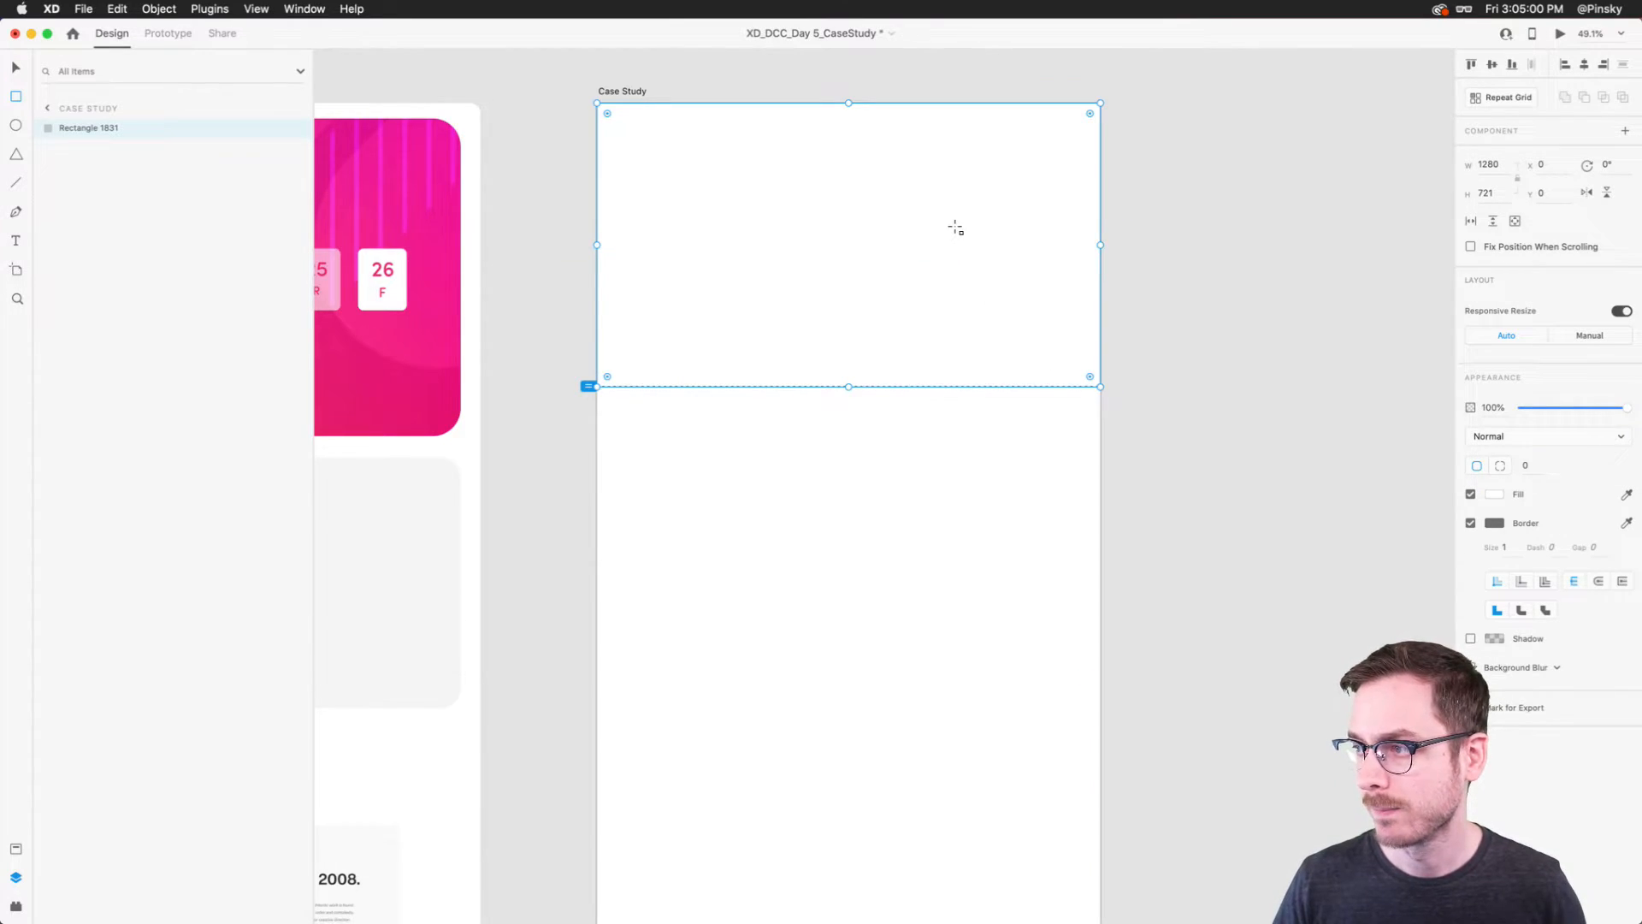
Step: Remove the rectangle's border and give it a light gray fill
scroll(957, 227, up, 2)
scroll(956, 227, up, 3)
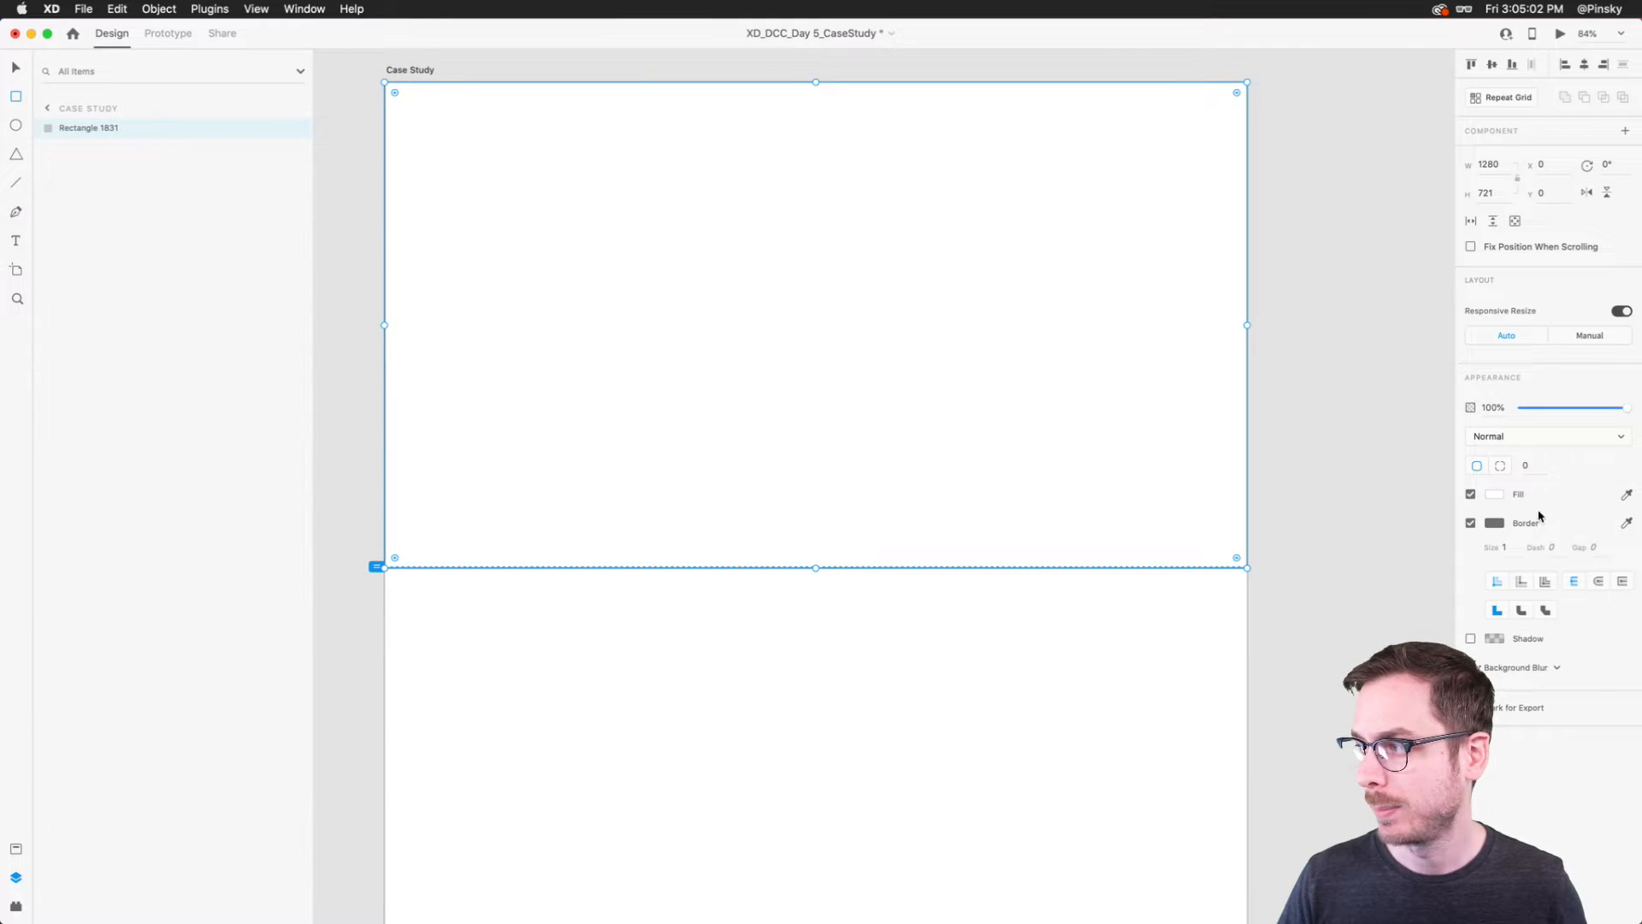
click(1471, 523)
drag(1377, 421, 1295, 449)
key(Escape)
key(v)
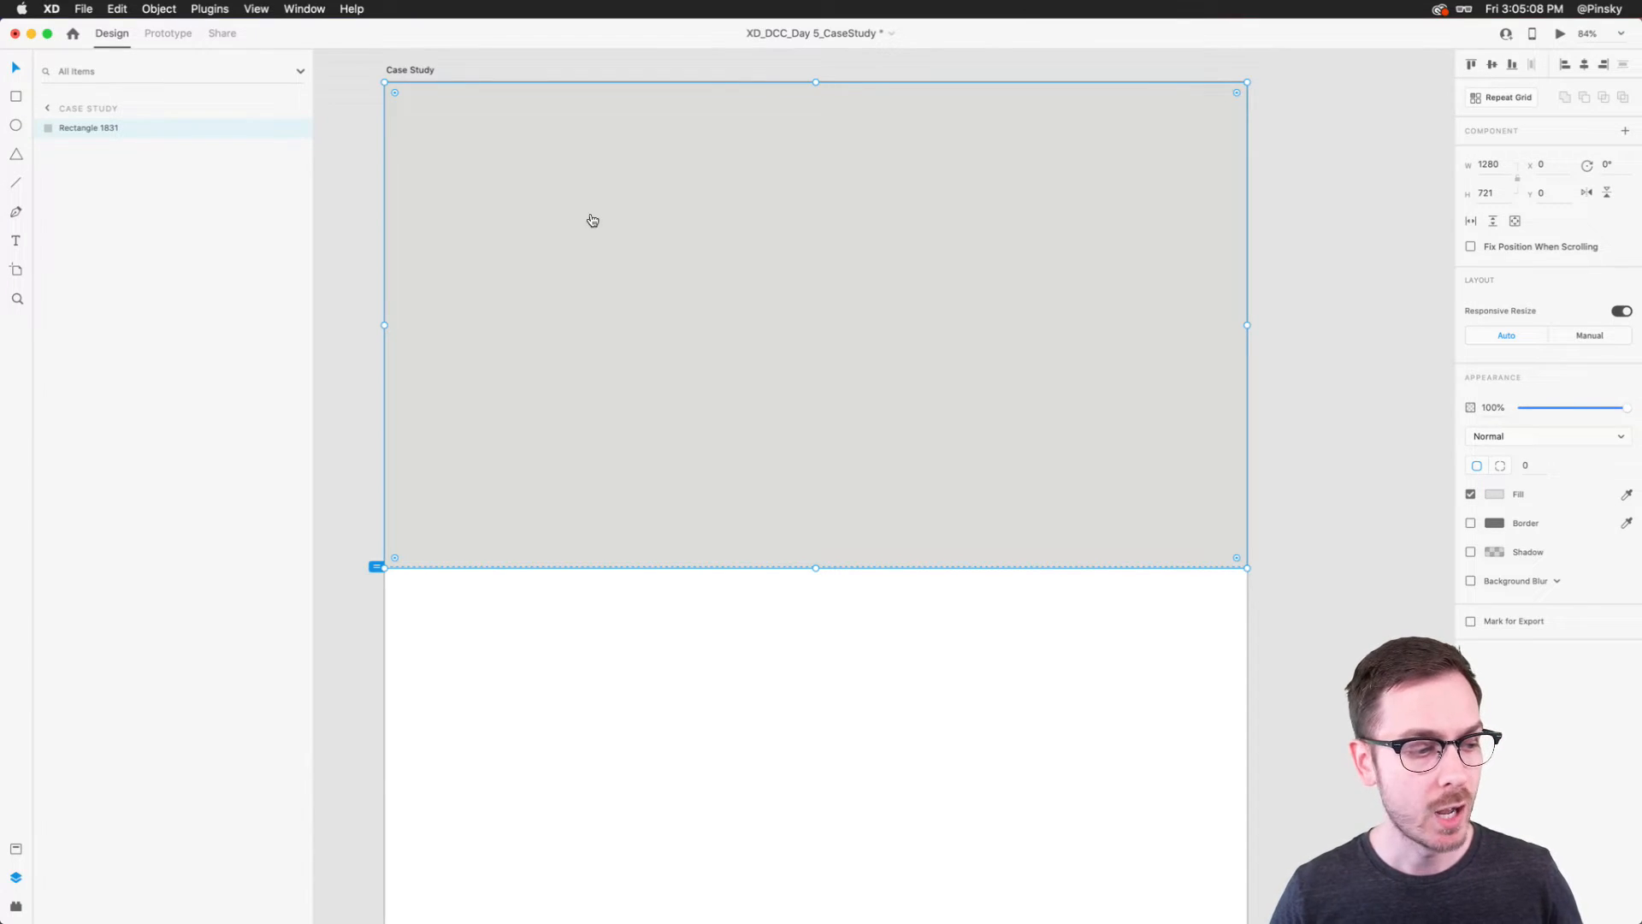
Step: Fill the rectangle with the image Donuts-AdobeStock_96284524.jpeg from the Colorful Food folder in Finder
key(super+Tab)
click(924, 505)
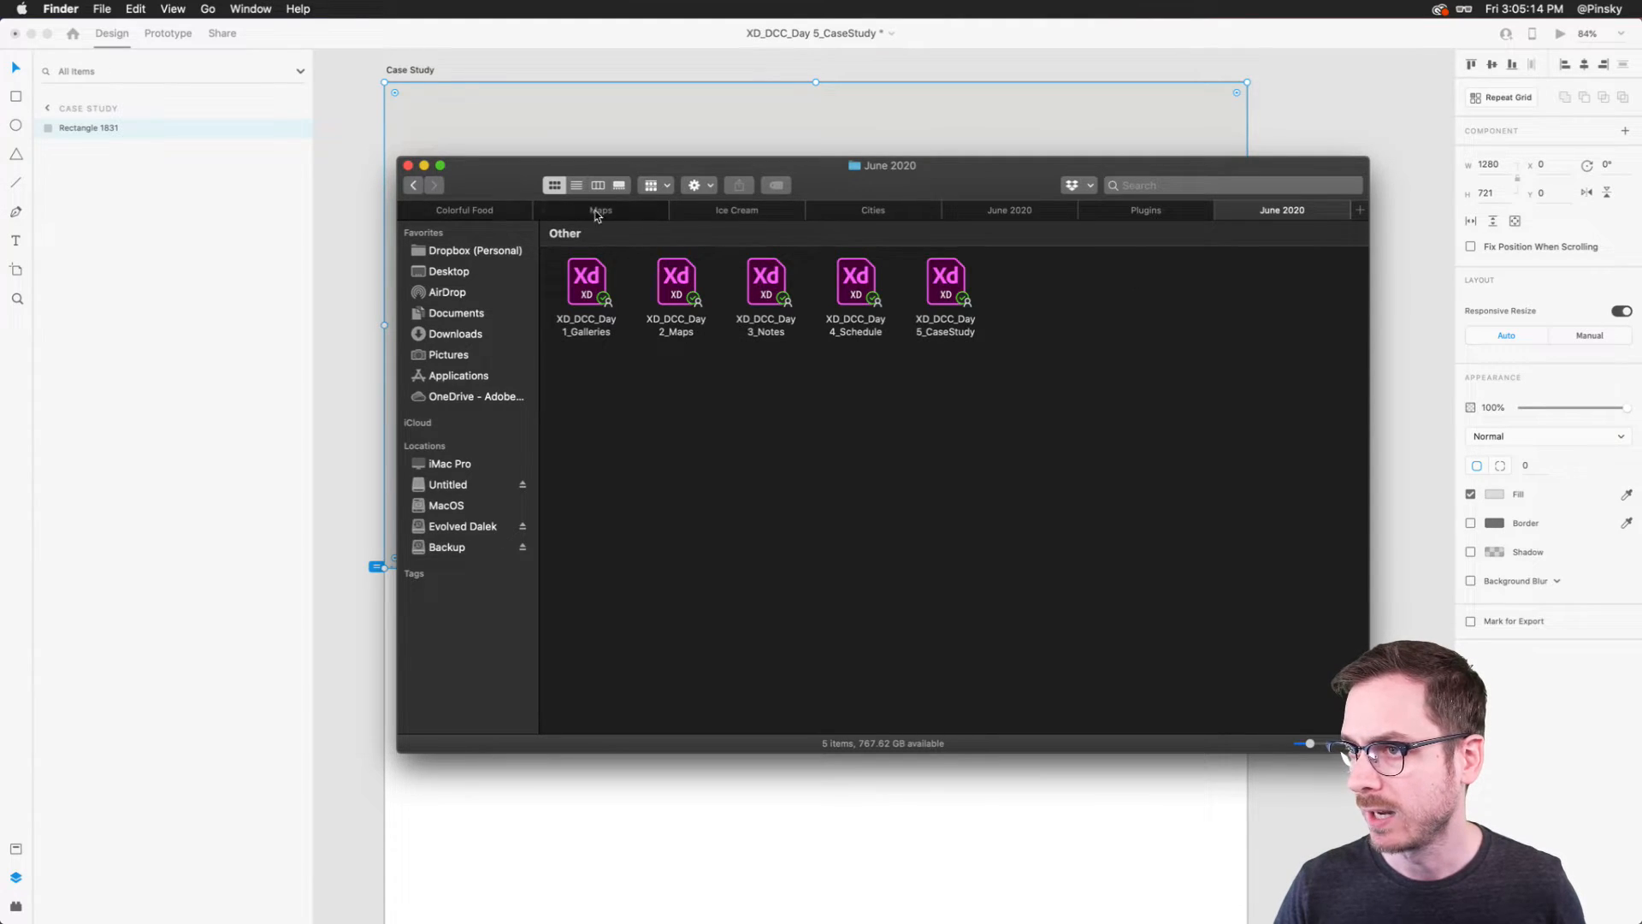
click(492, 213)
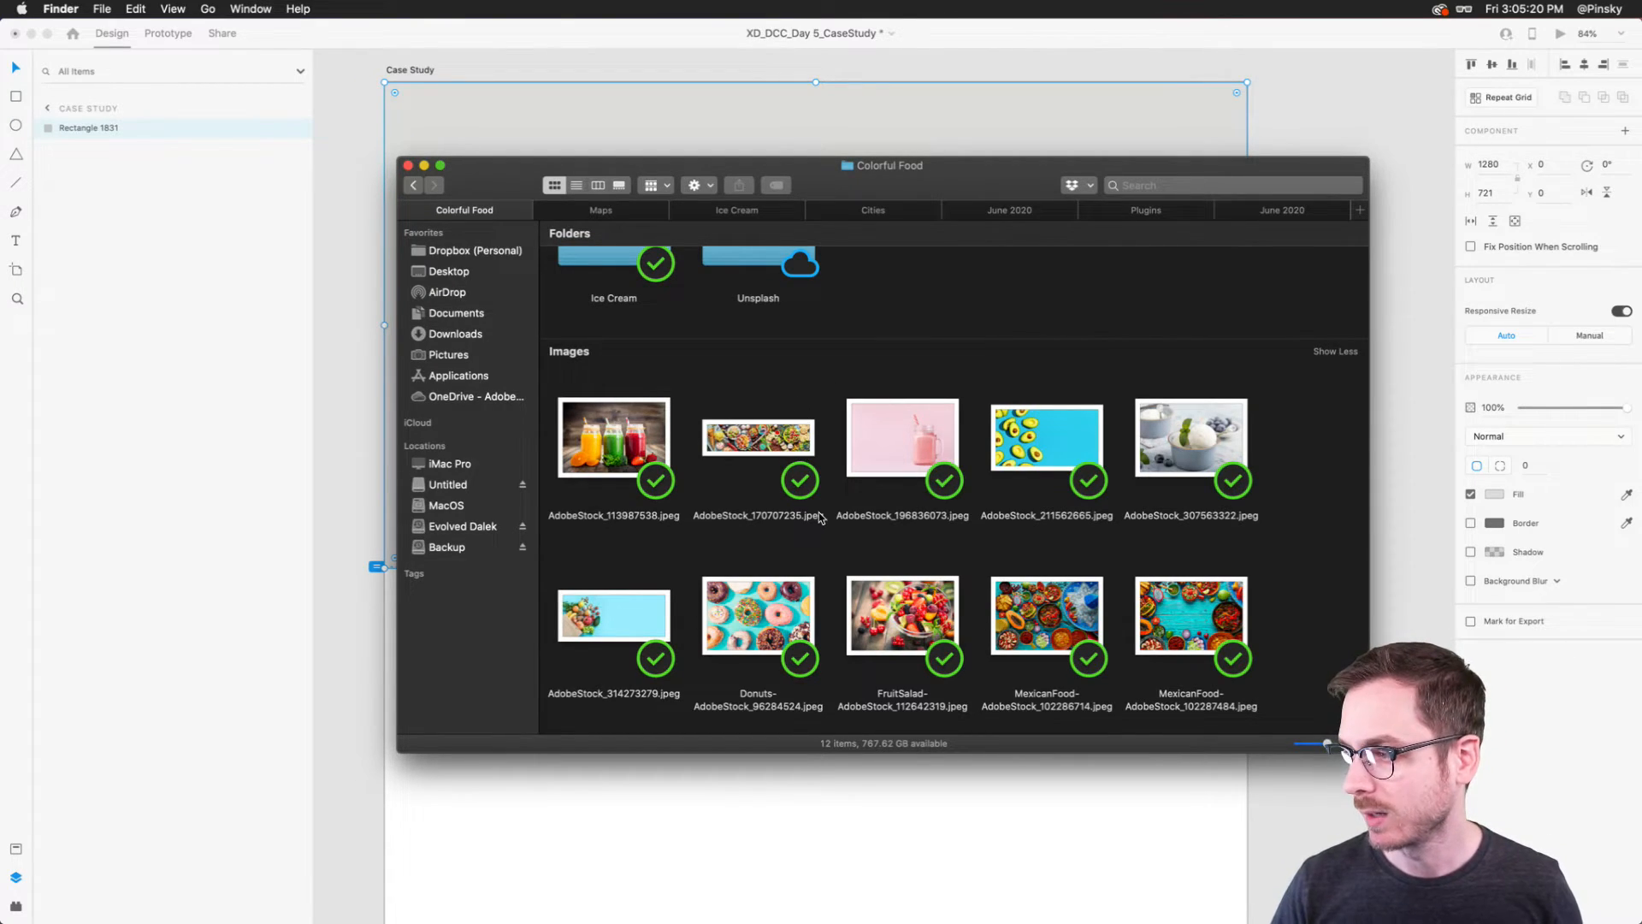
drag(734, 627, 767, 323)
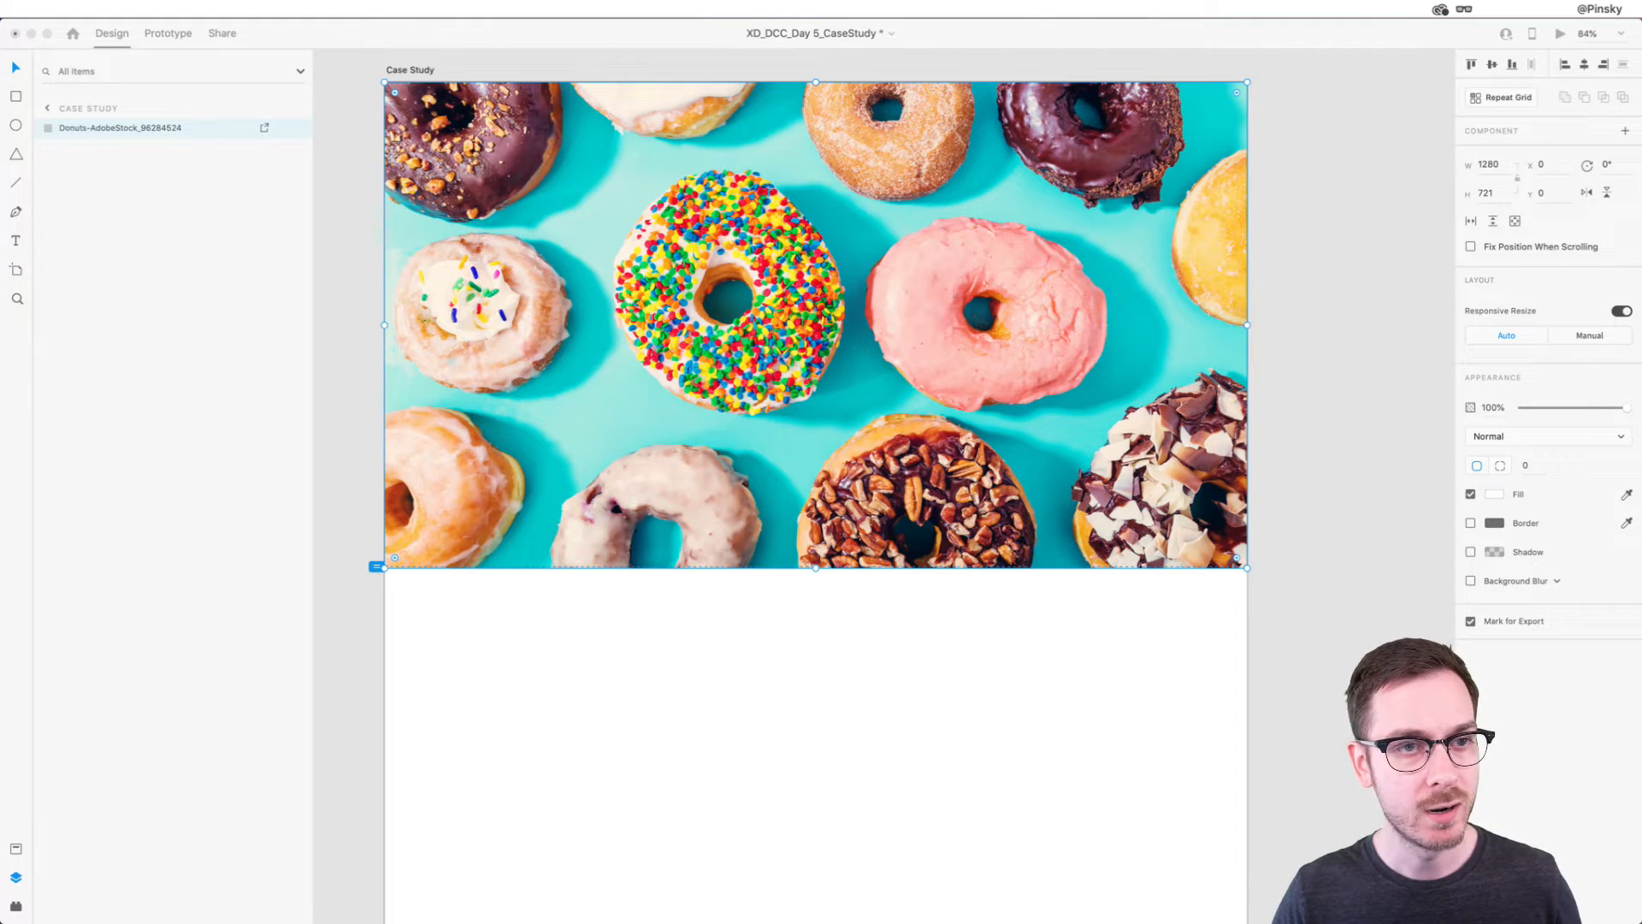
Step: Change the Case Study artboard's fill from white to a very pale blue that suits the donut image
scroll(872, 320, down, 3)
scroll(802, 576, down, 3)
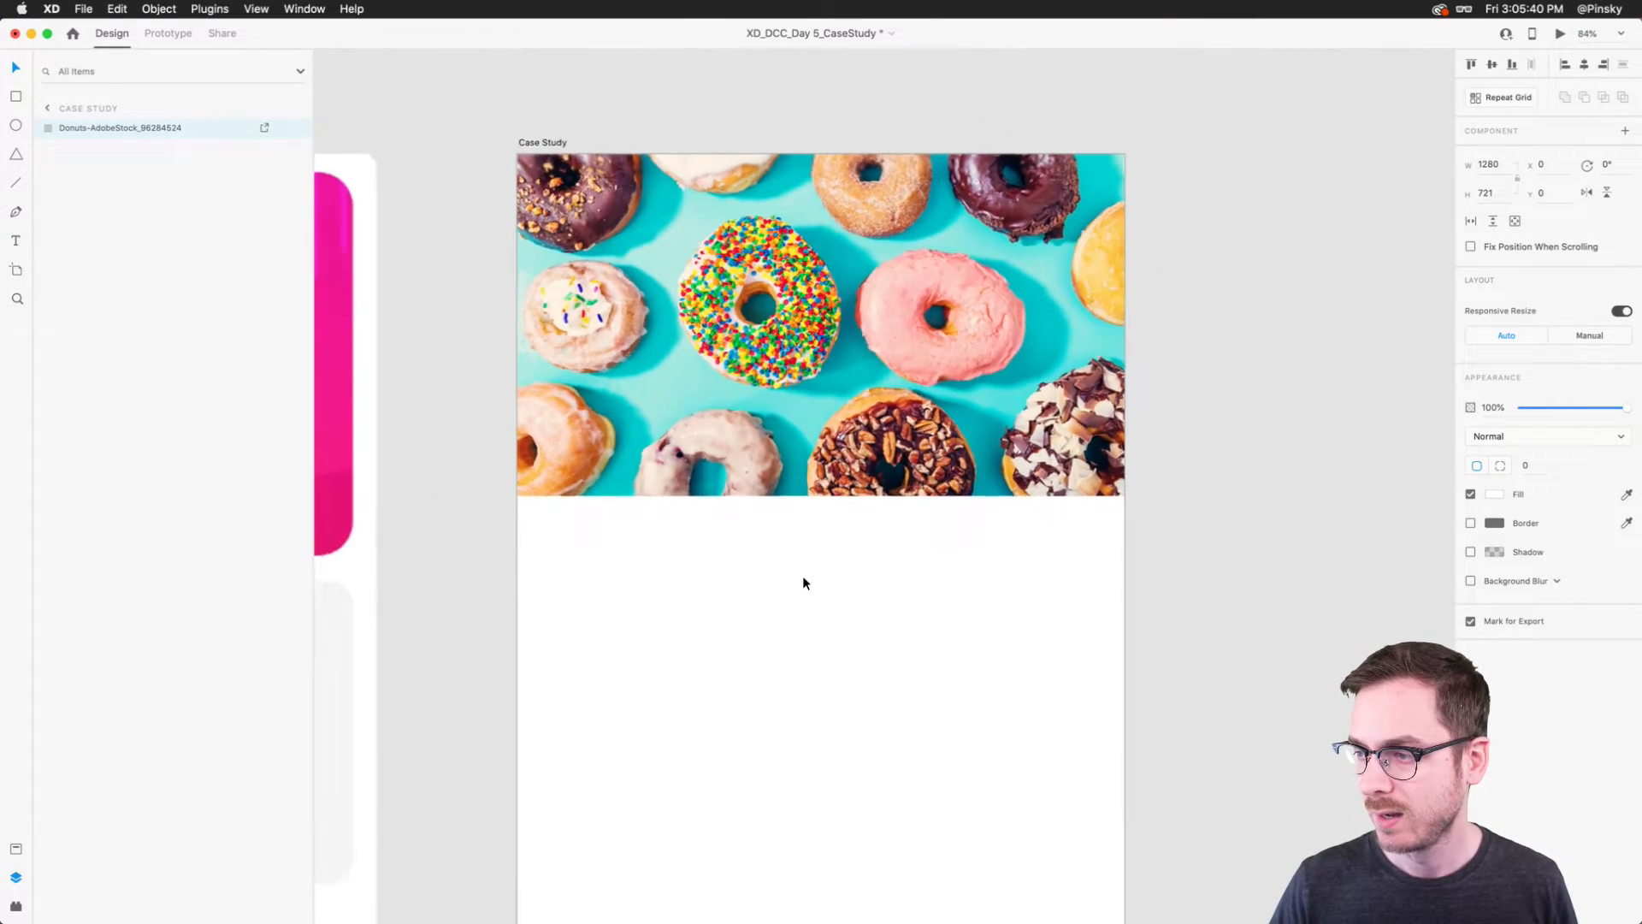
scroll(818, 446, up, 2)
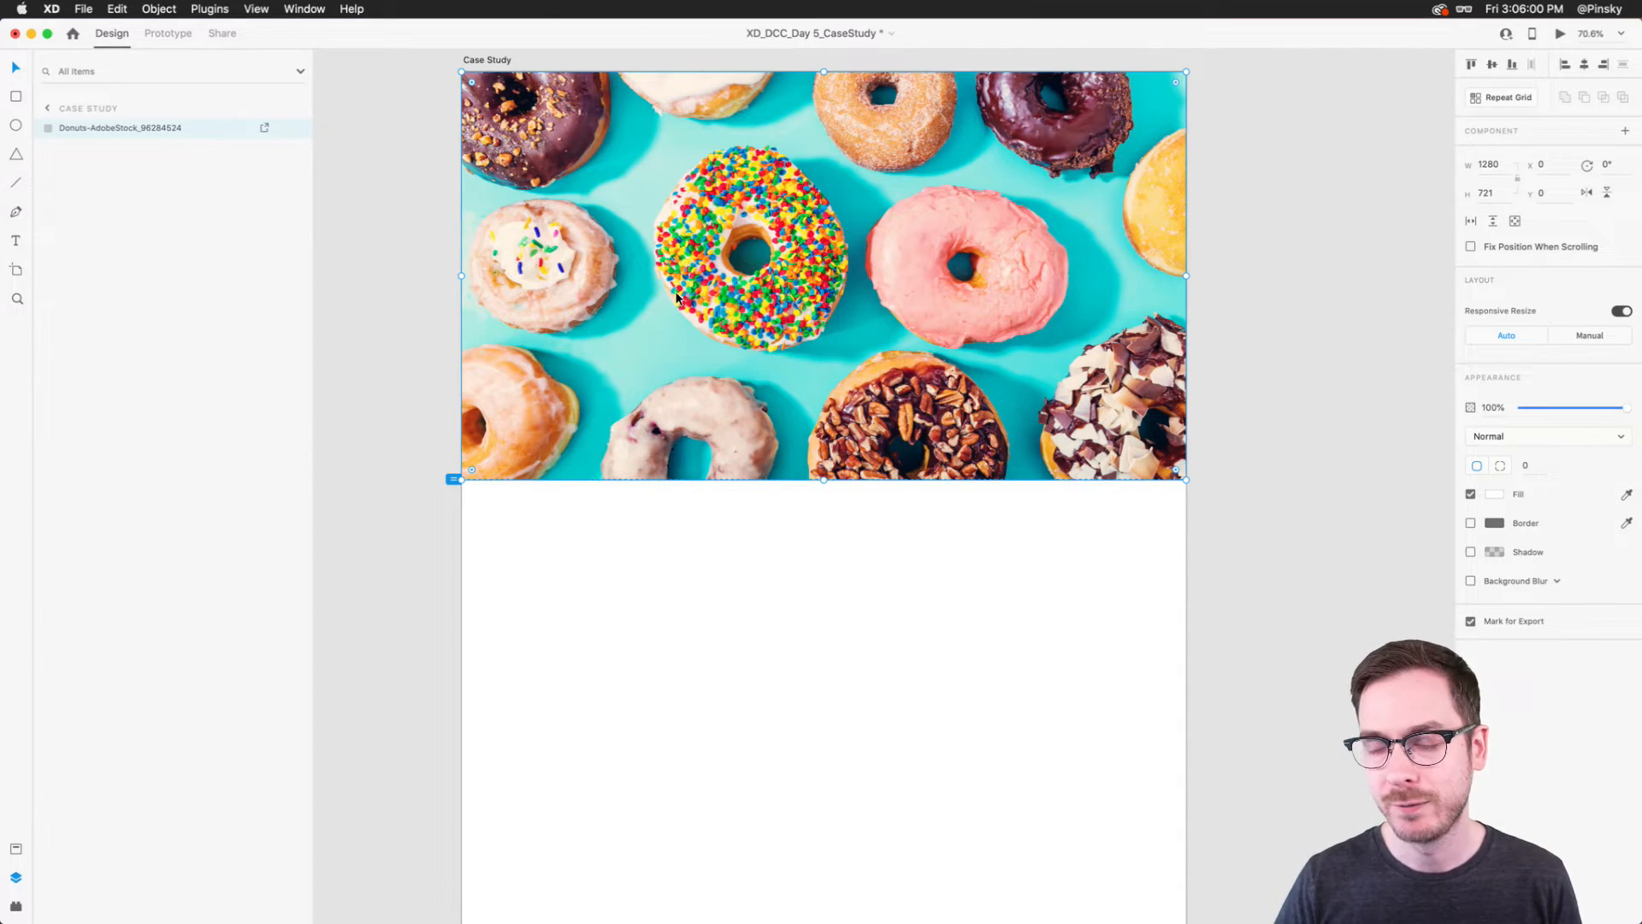
scroll(675, 296, down, 5)
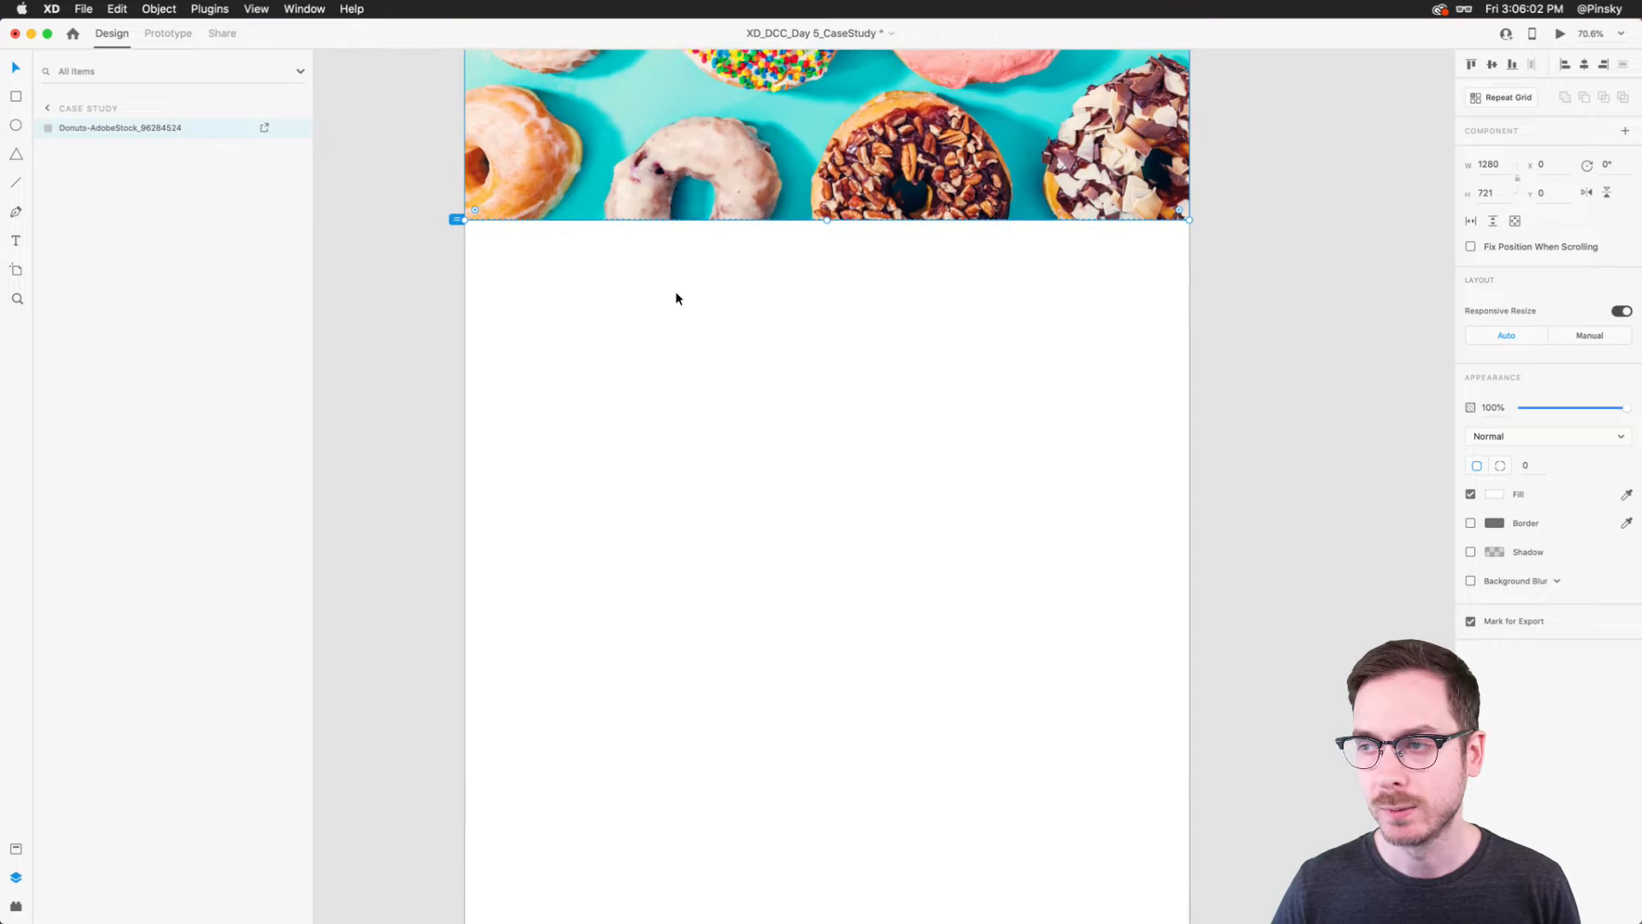
click(775, 247)
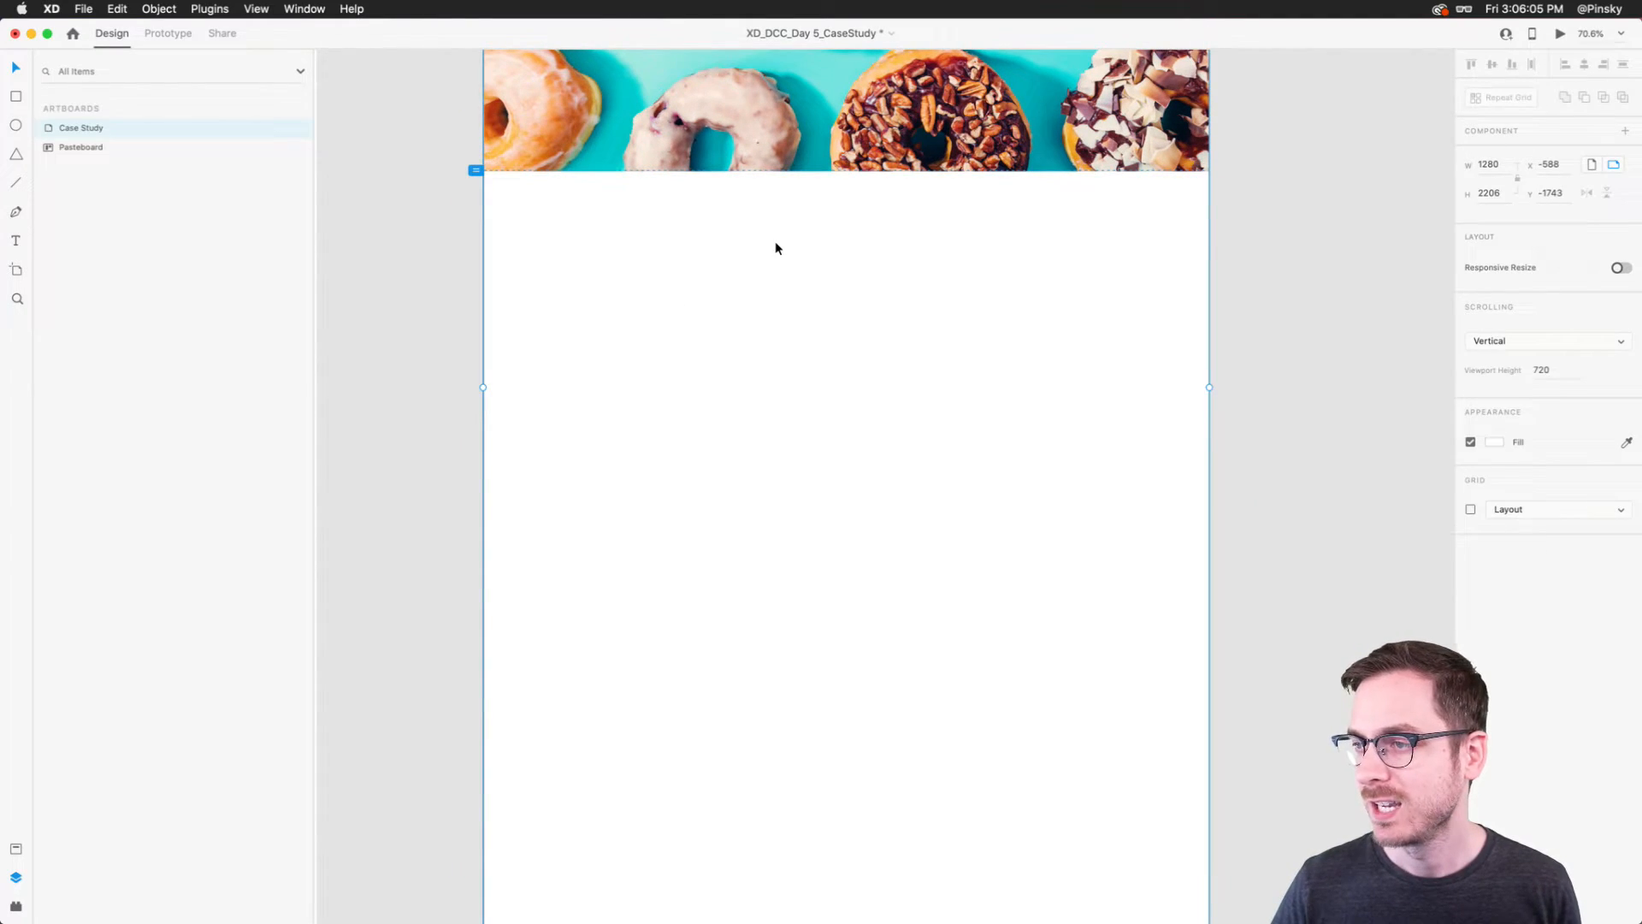
click(1494, 441)
drag(1441, 410, 1441, 414)
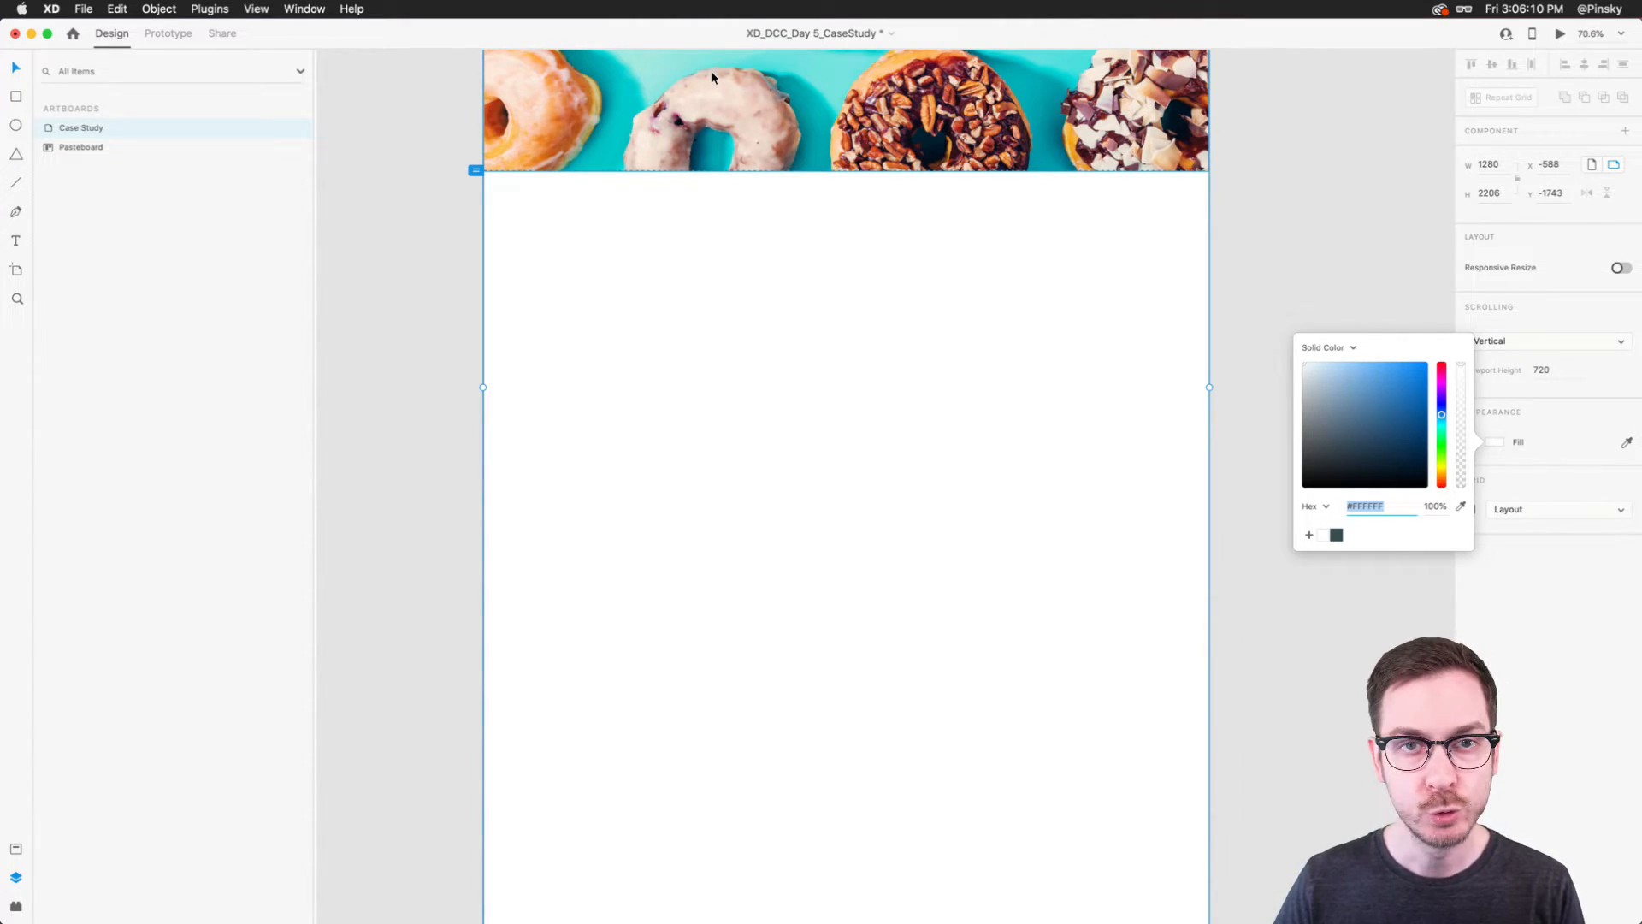
click(1308, 367)
drag(1309, 367, 1313, 367)
click(1521, 521)
Step: Try a bright, saturated blue as the artboard fill, and undo that fill change
click(1505, 443)
click(1382, 369)
click(1489, 661)
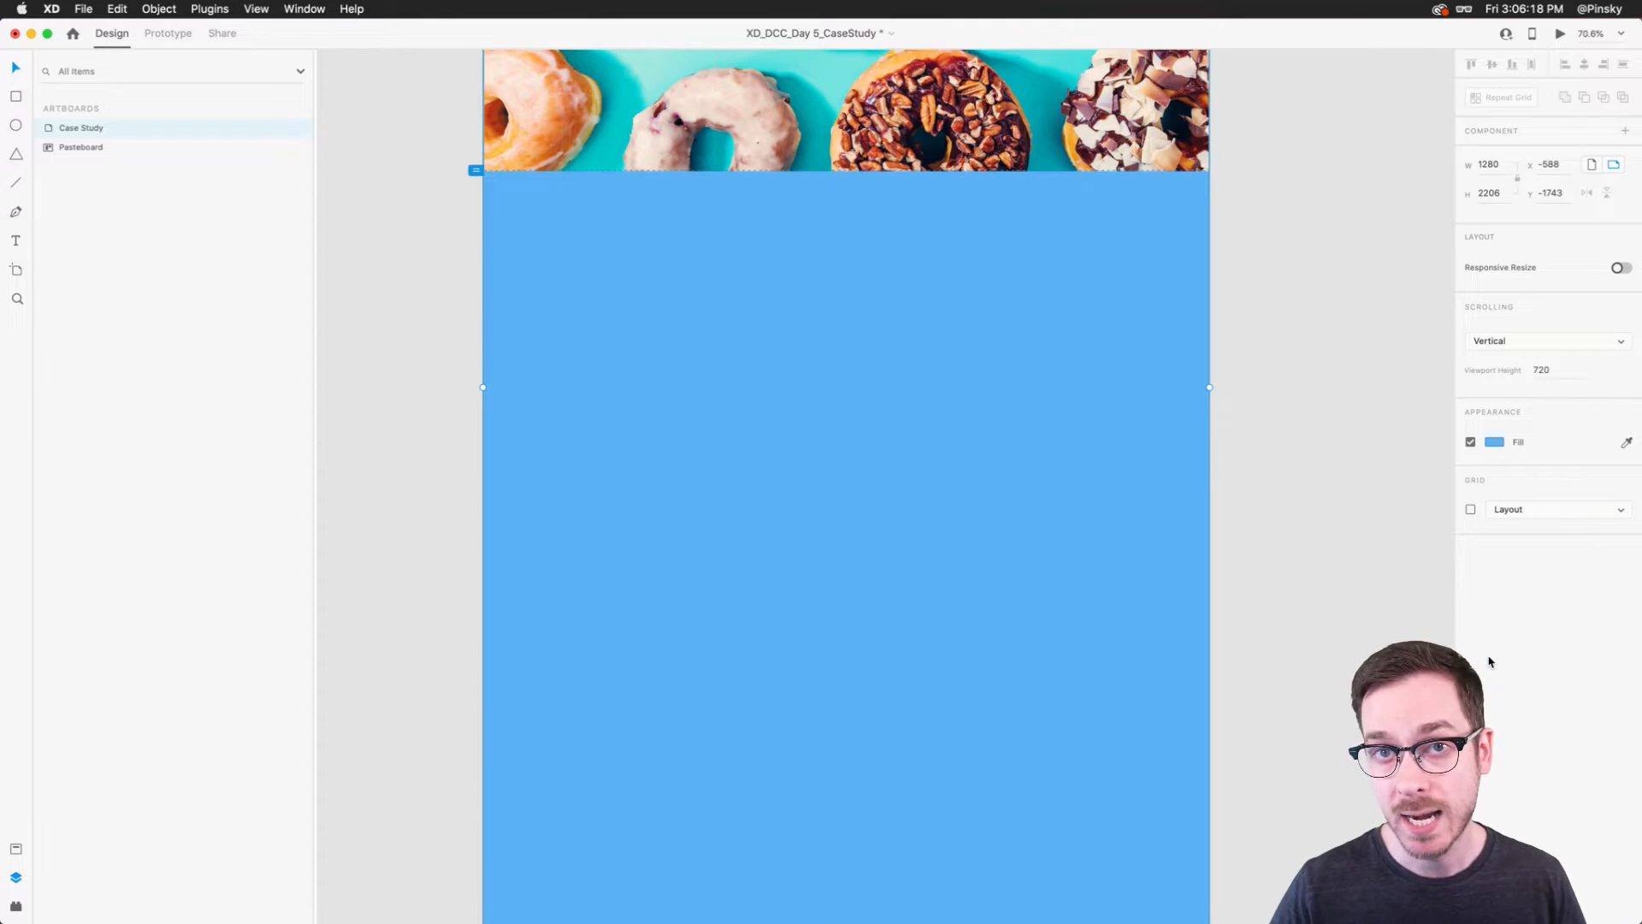
key(super+z)
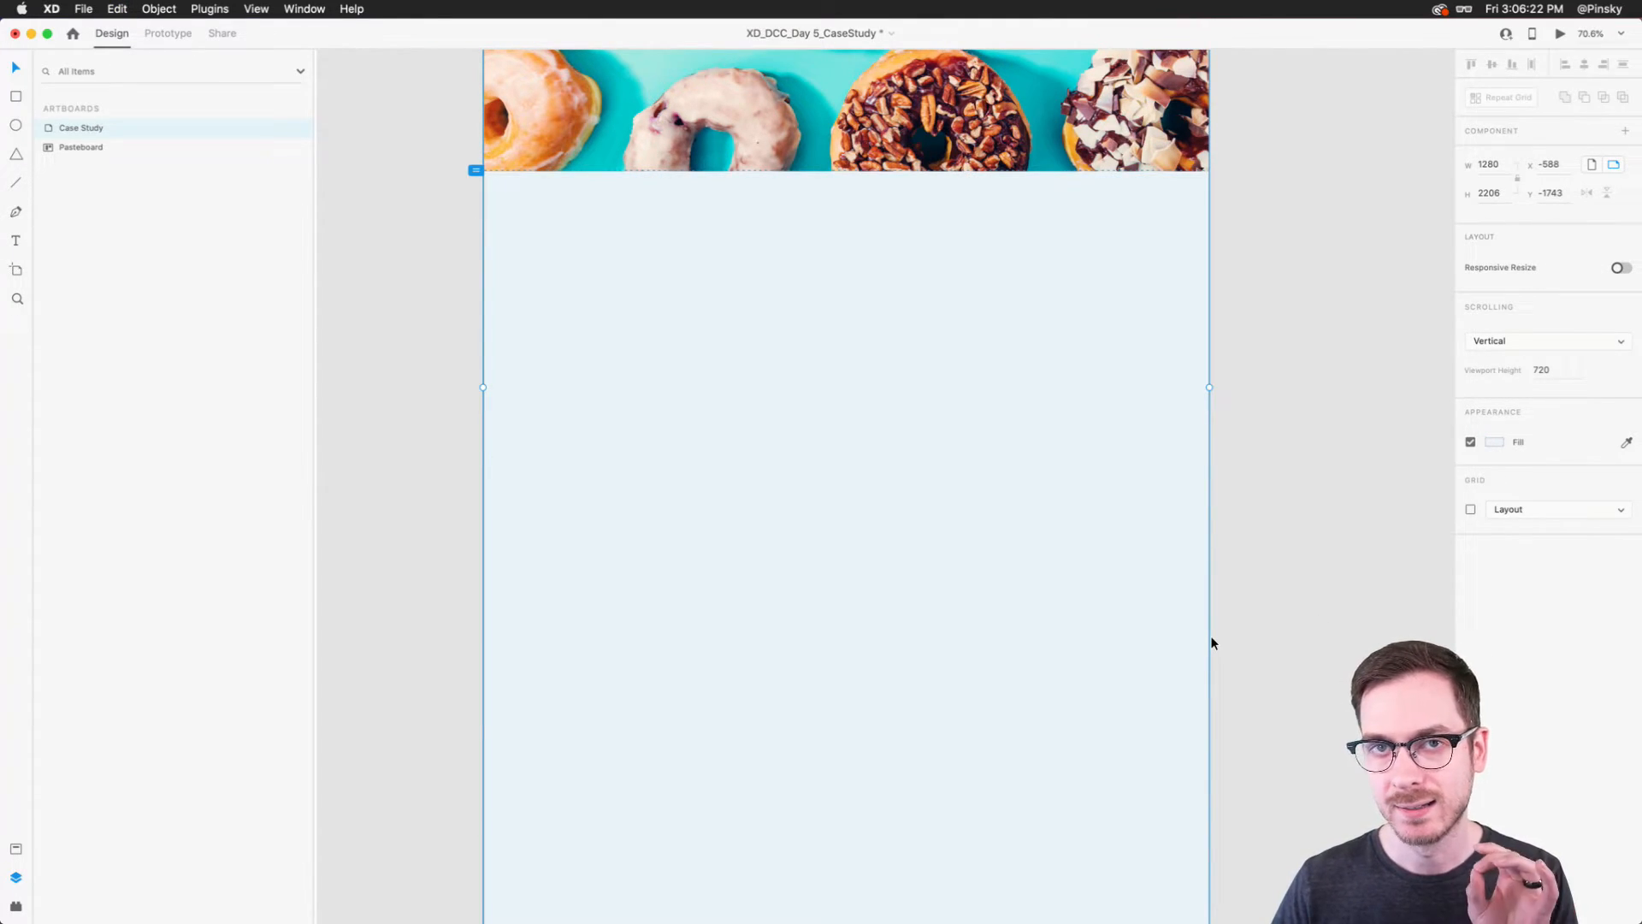
Step: Add the text "Donut Case Study" on the artboard below the donut image
click(15, 244)
scroll(964, 271, up, 1)
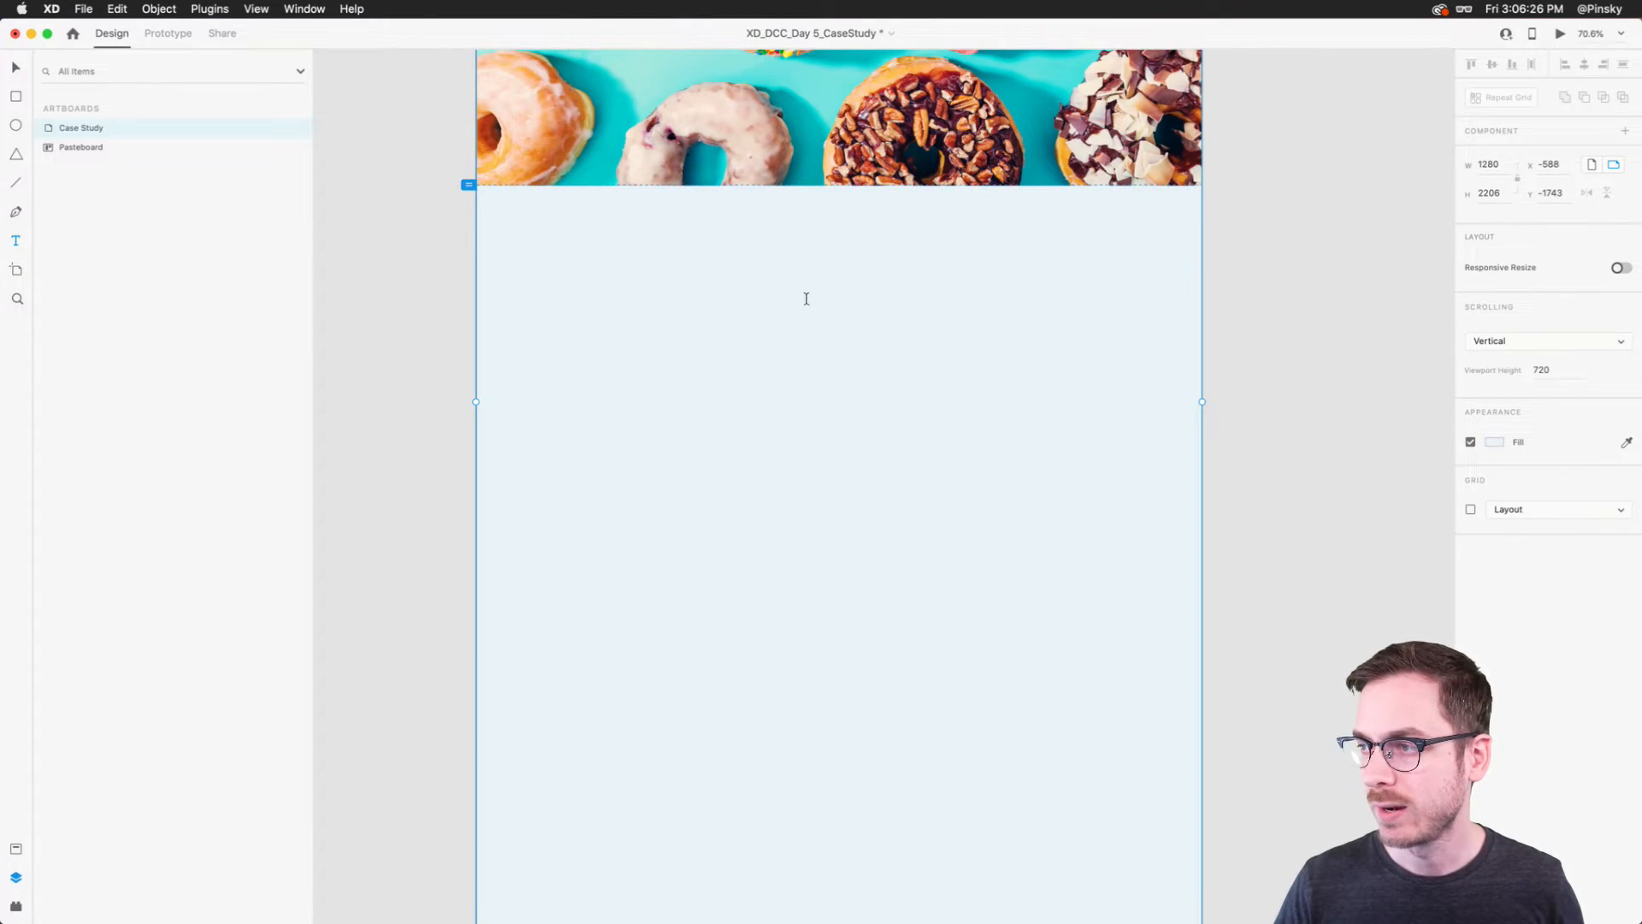
click(804, 279)
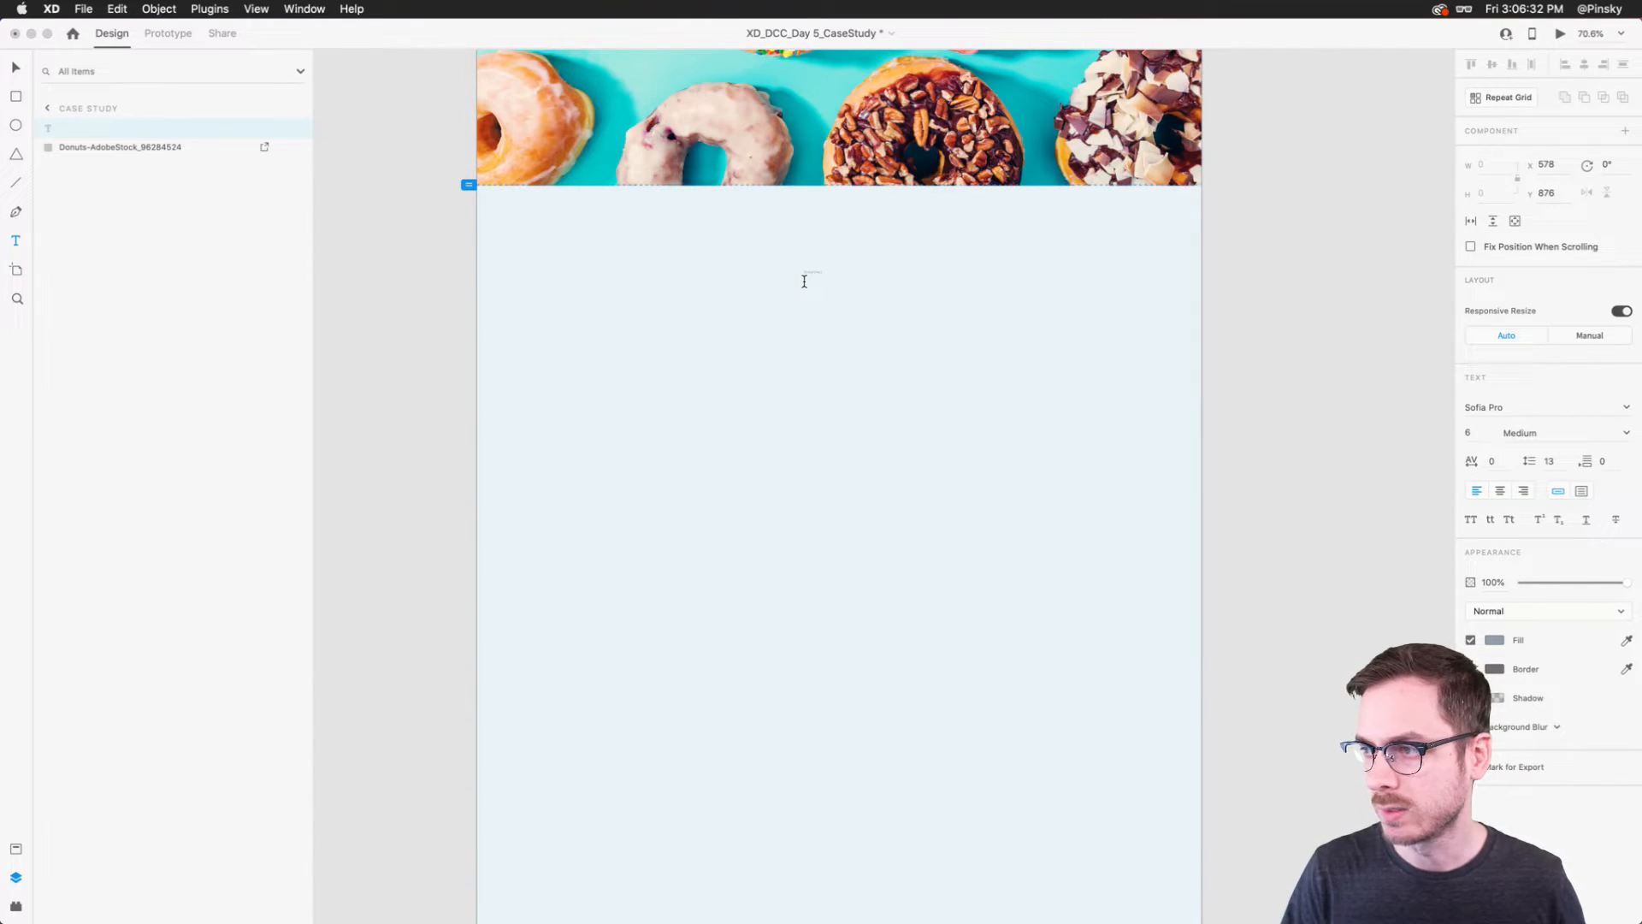
text(Donut Case Study)
key(Escape)
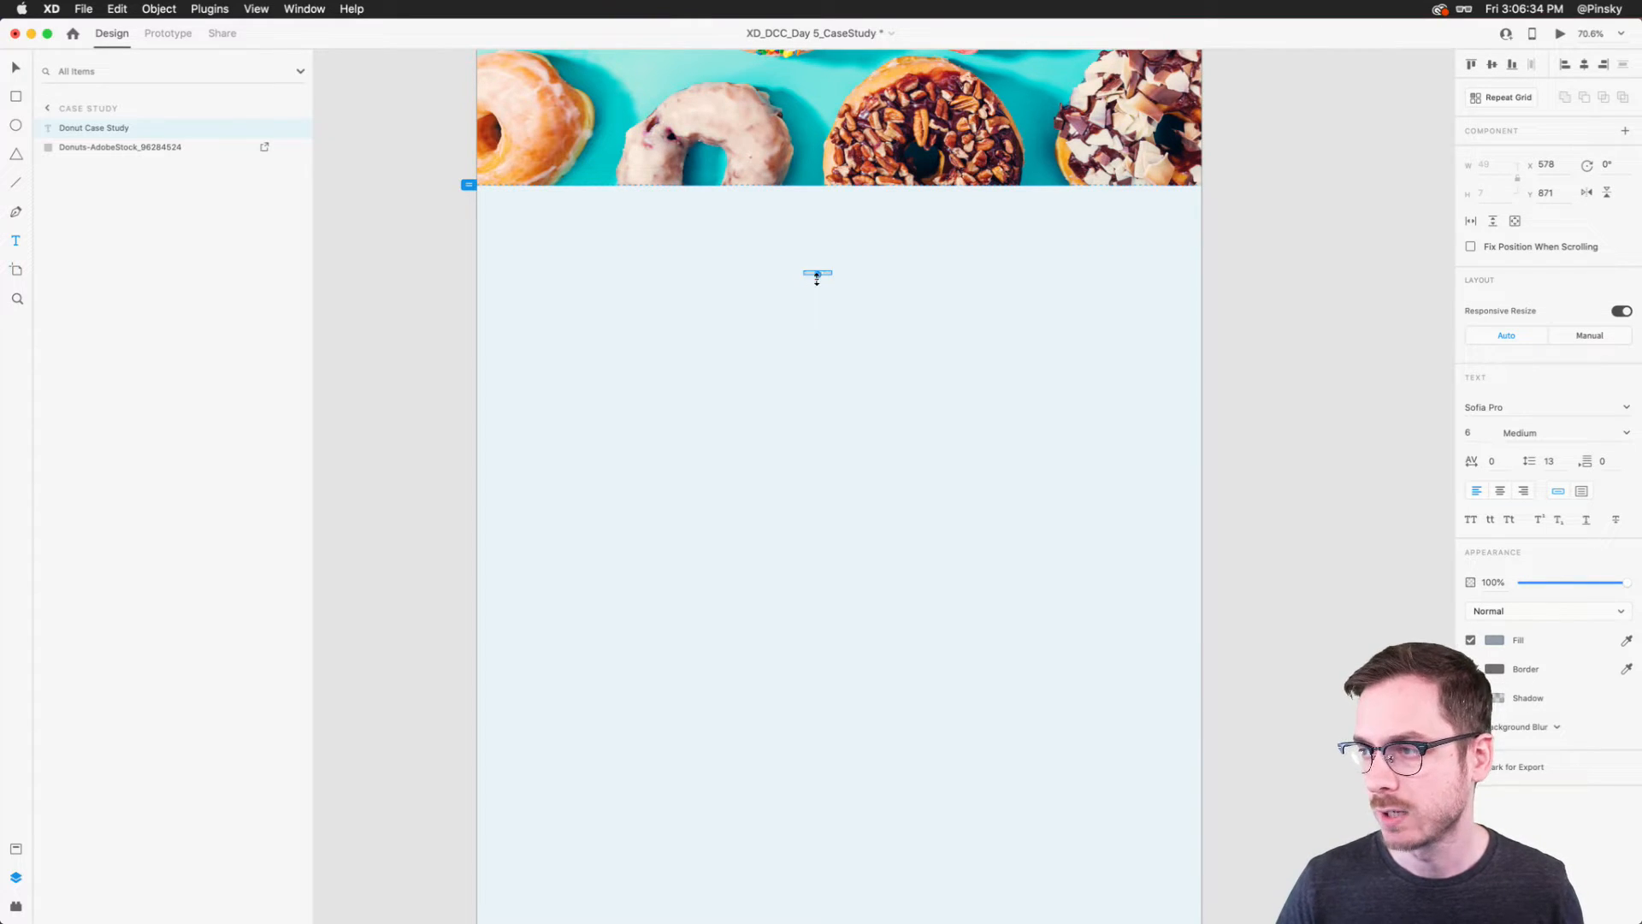
Step: Enlarge the "Donut Case Study" title to font size 86 and darken its fill to a slate gray
drag(819, 280, 822, 323)
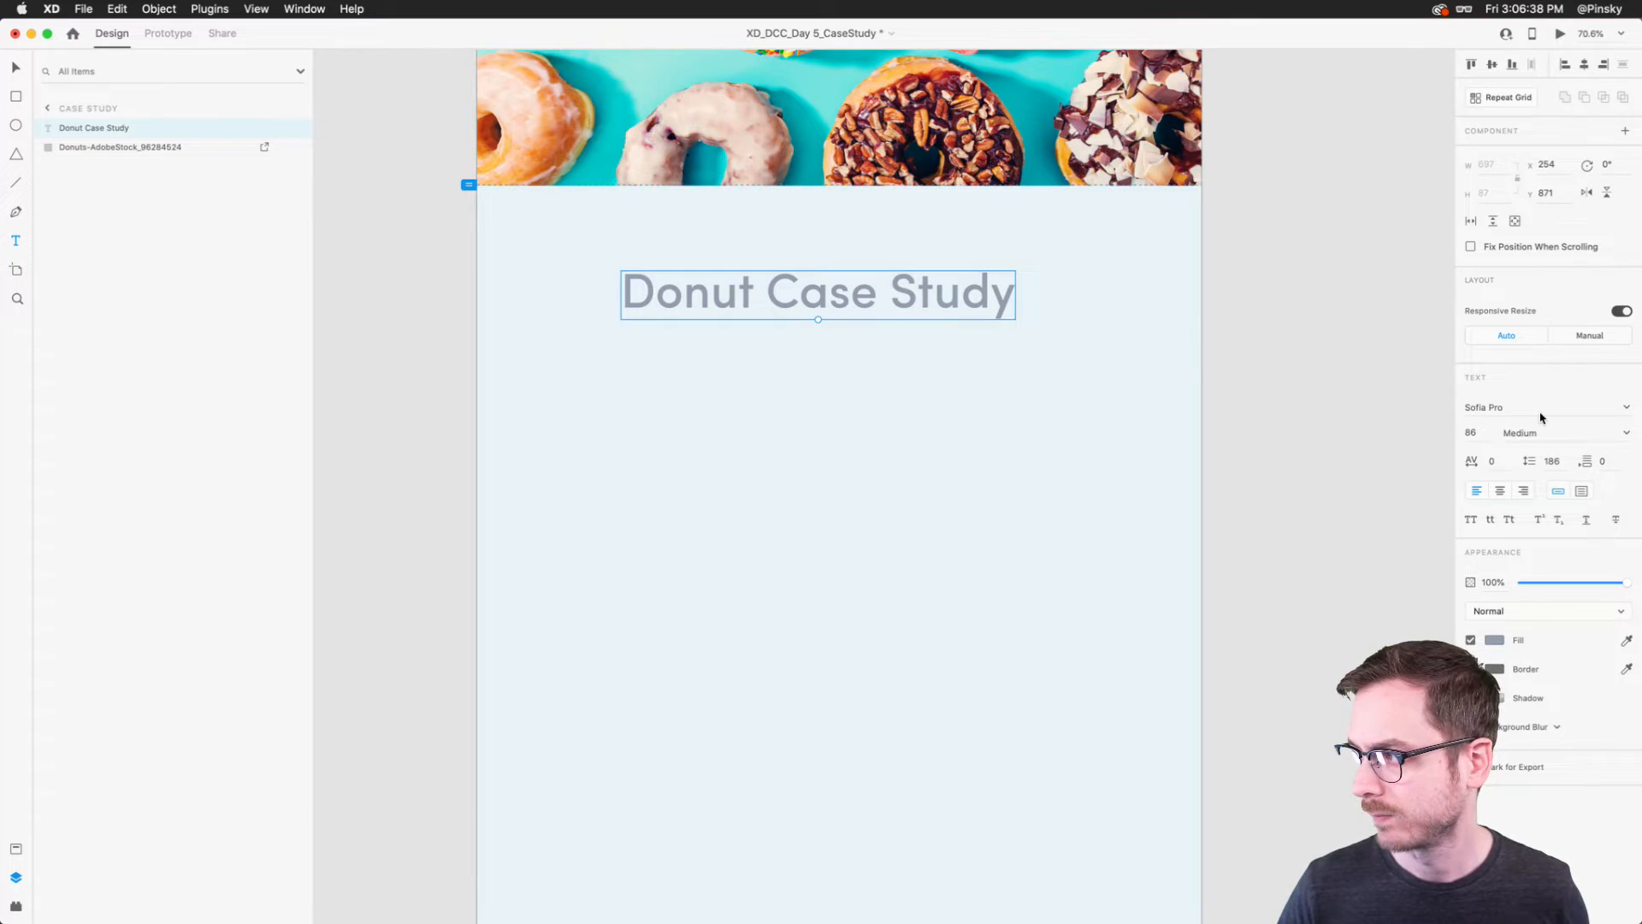
click(1494, 640)
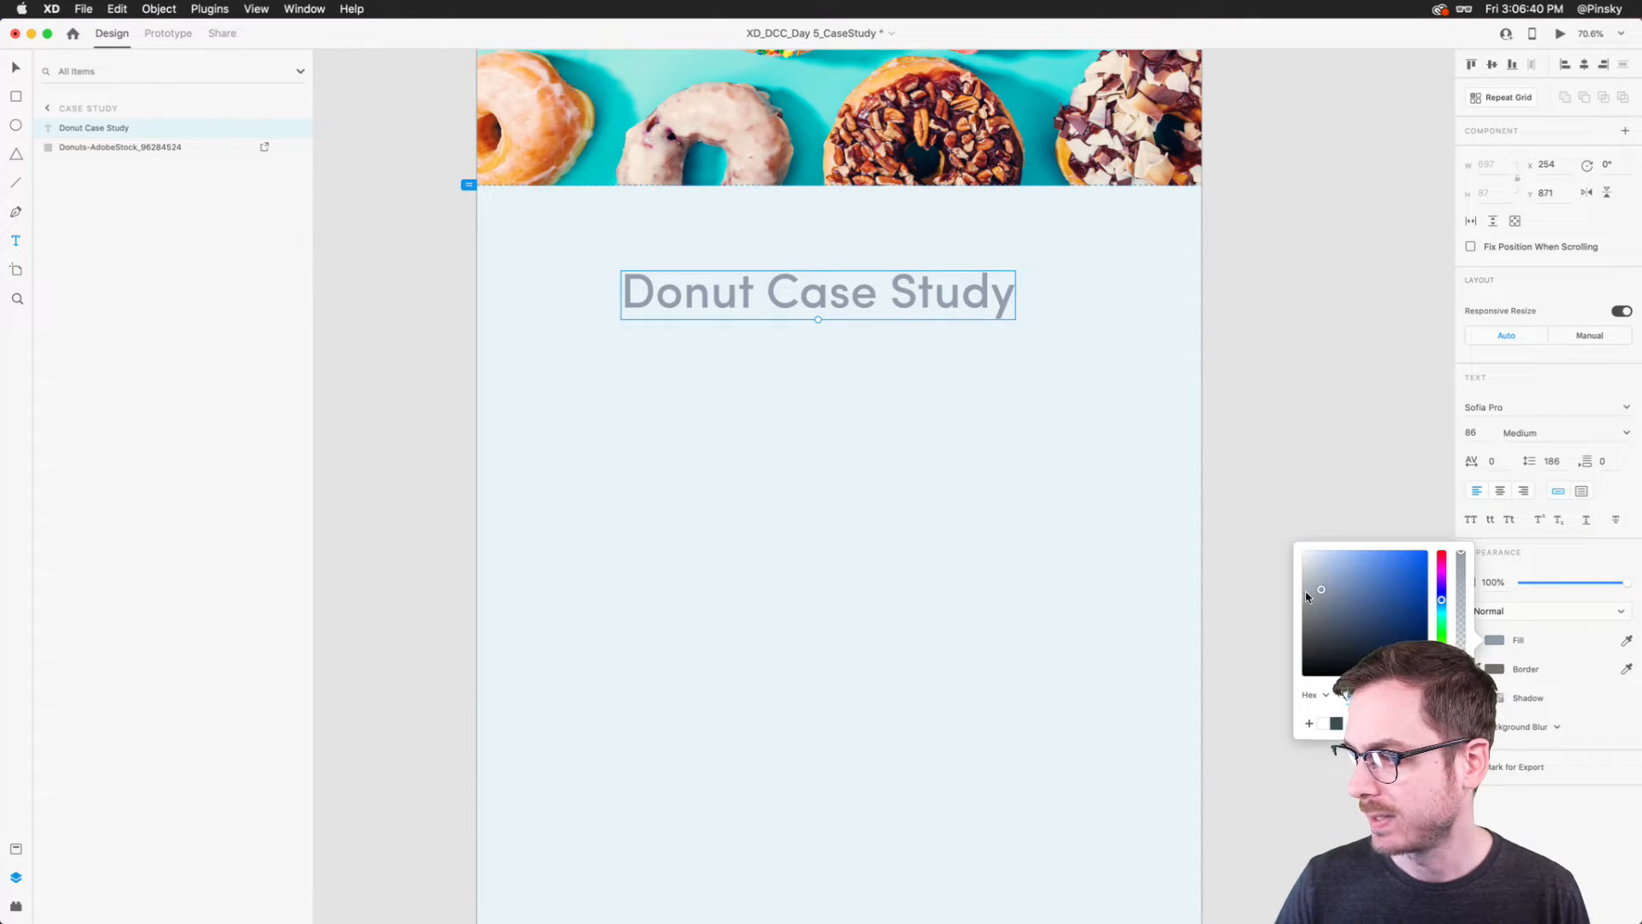
drag(1323, 594, 1325, 610)
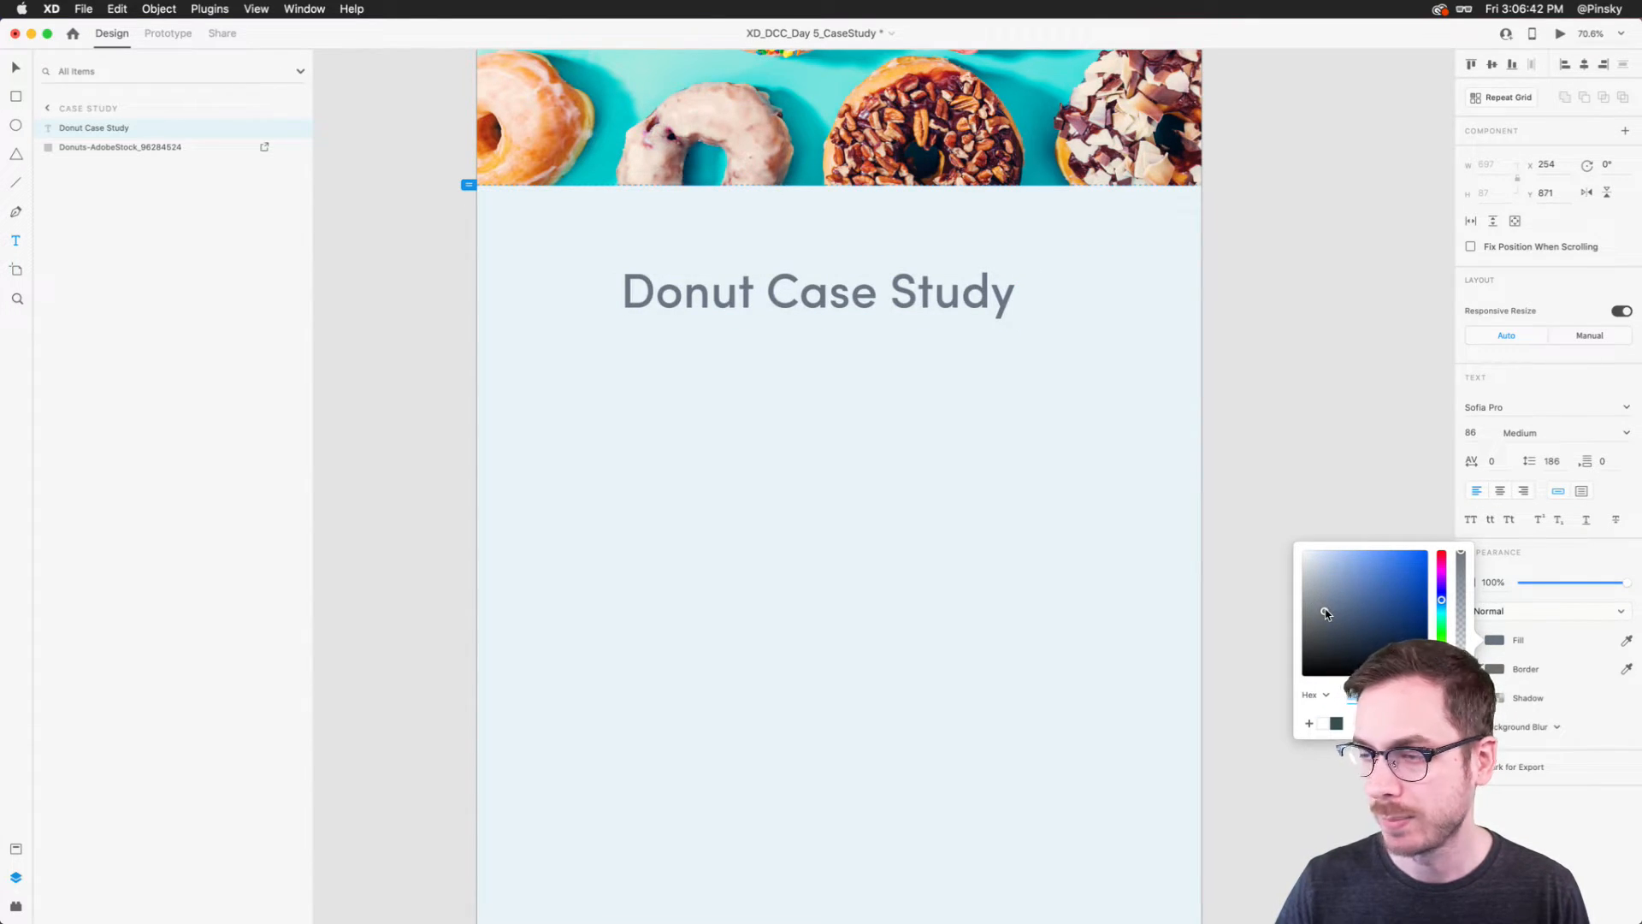
key(Escape)
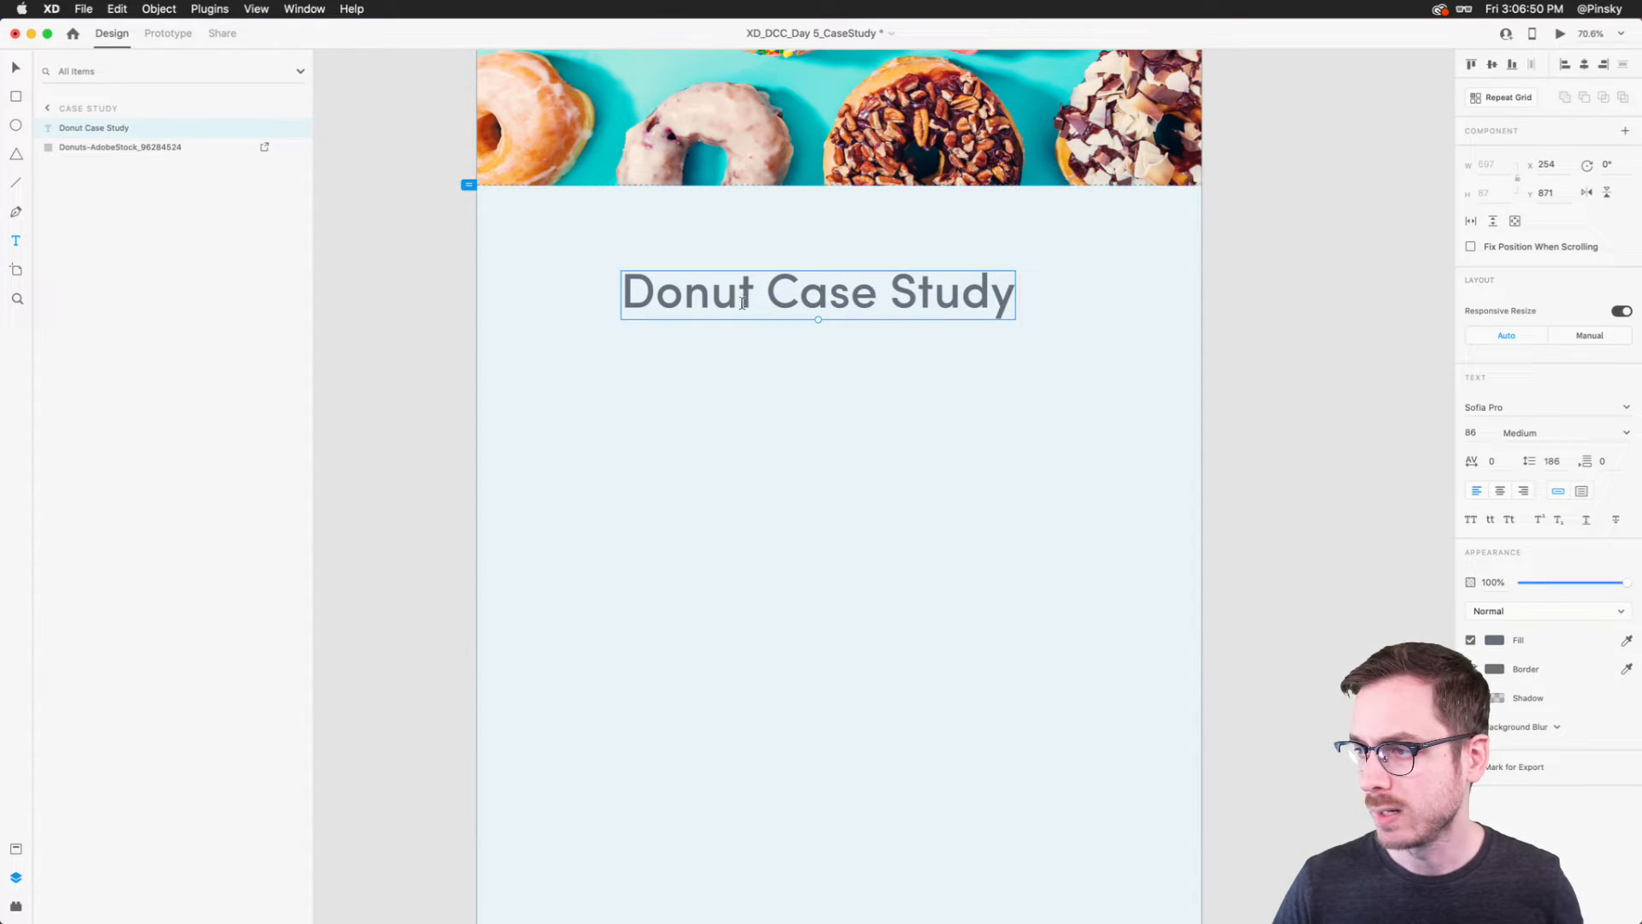
Step: Set the words "Case Study" in the title to the Black font weight
double_click(766, 301)
drag(766, 300, 1018, 299)
click(1624, 432)
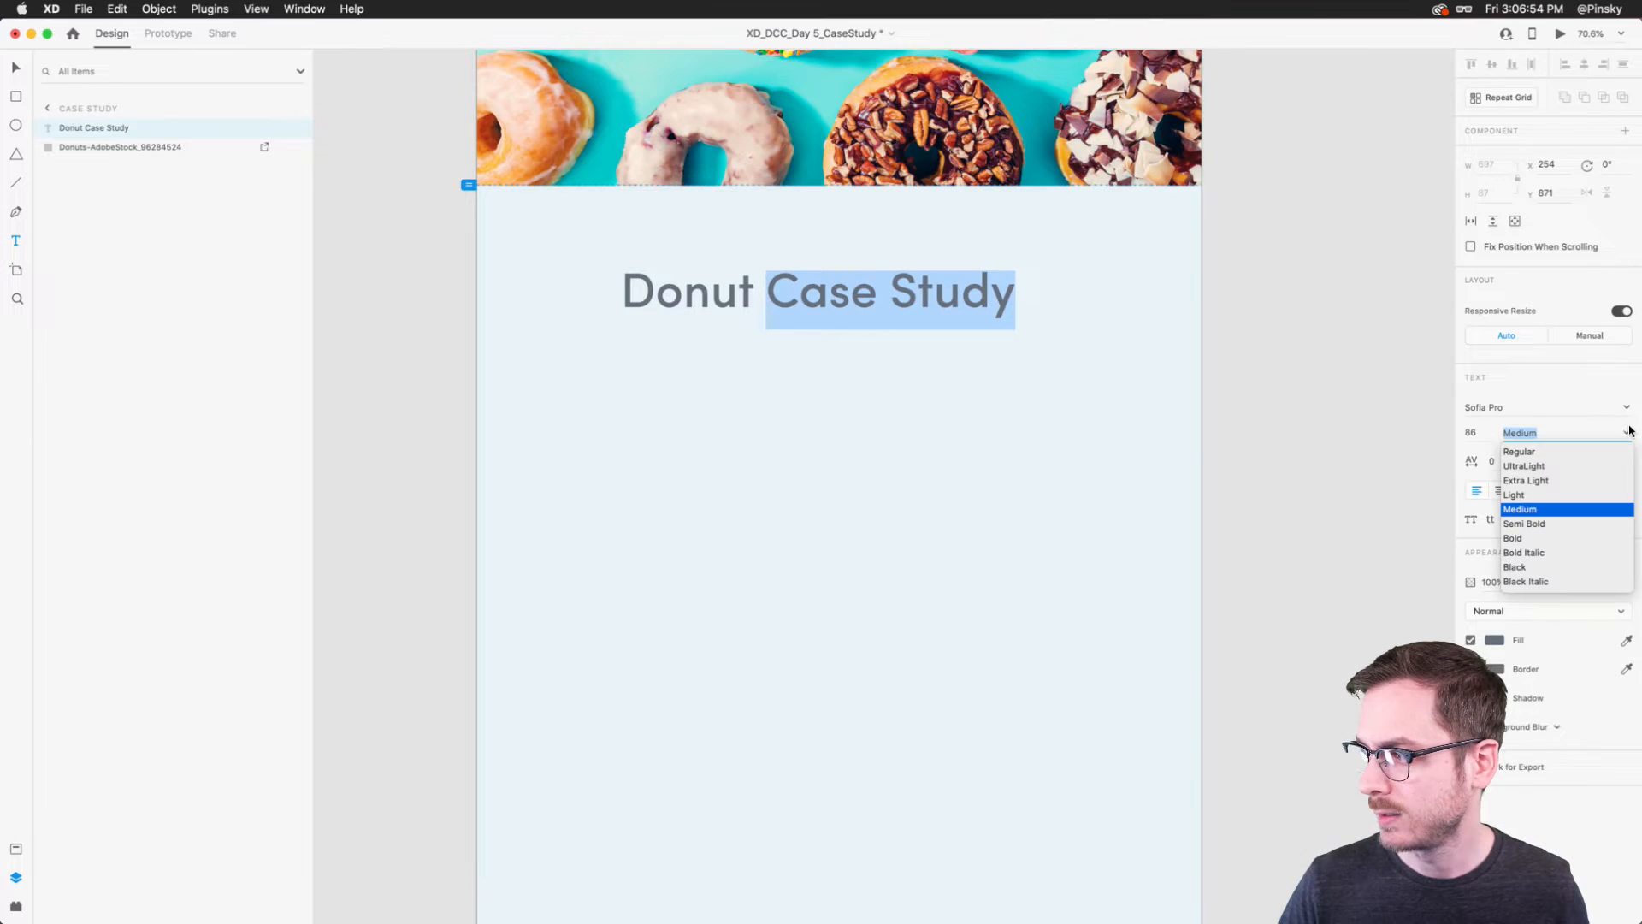
click(1522, 567)
key(Escape)
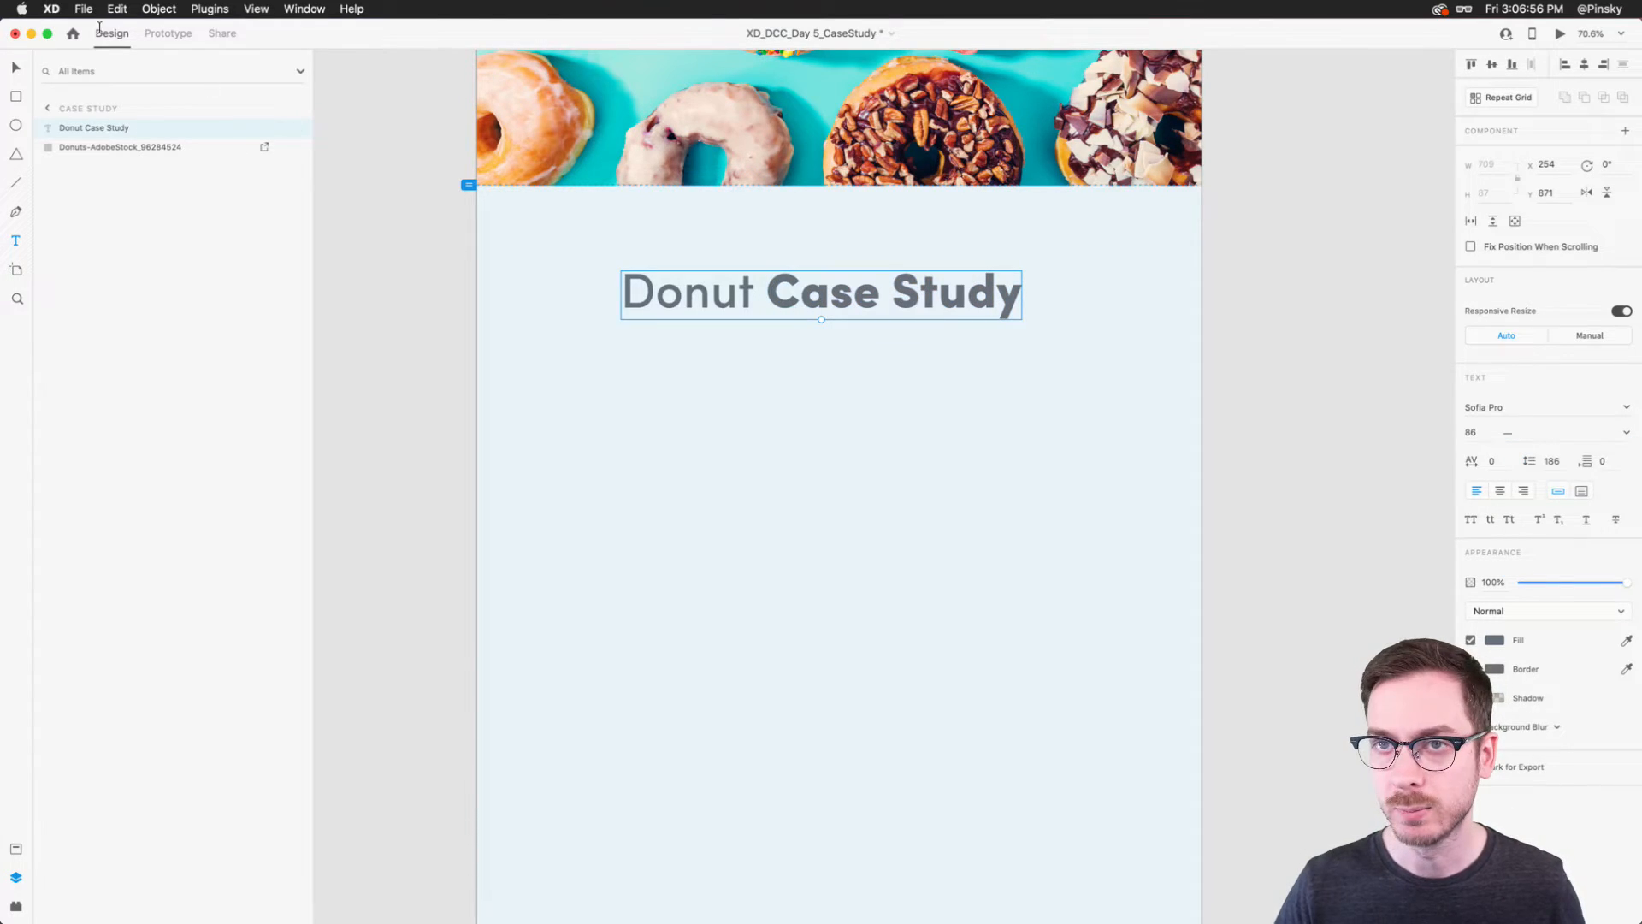
Step: Move the title slightly closer to the donut image and change its font to Dunbar Tall
drag(886, 299, 897, 282)
click(1531, 416)
text(Dun)
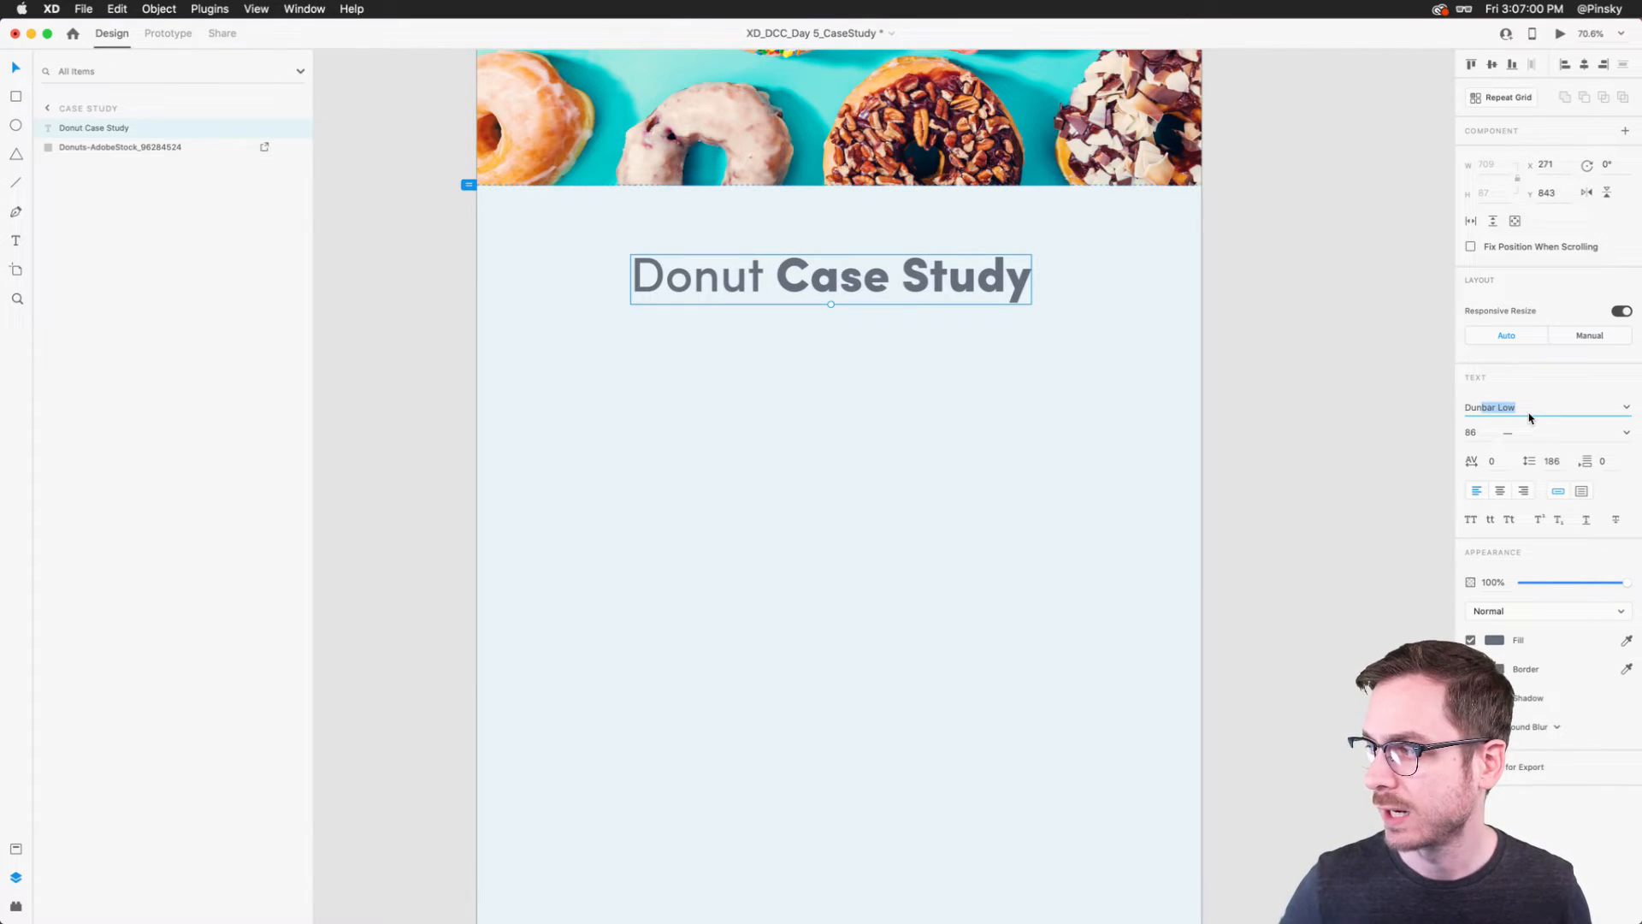
text(bar Tall)
key(Return)
Step: Set the word "Donut" to Regular weight and move the title up to about X 282, Y 788
double_click(758, 288)
click(758, 288)
drag(759, 288, 598, 282)
click(1627, 432)
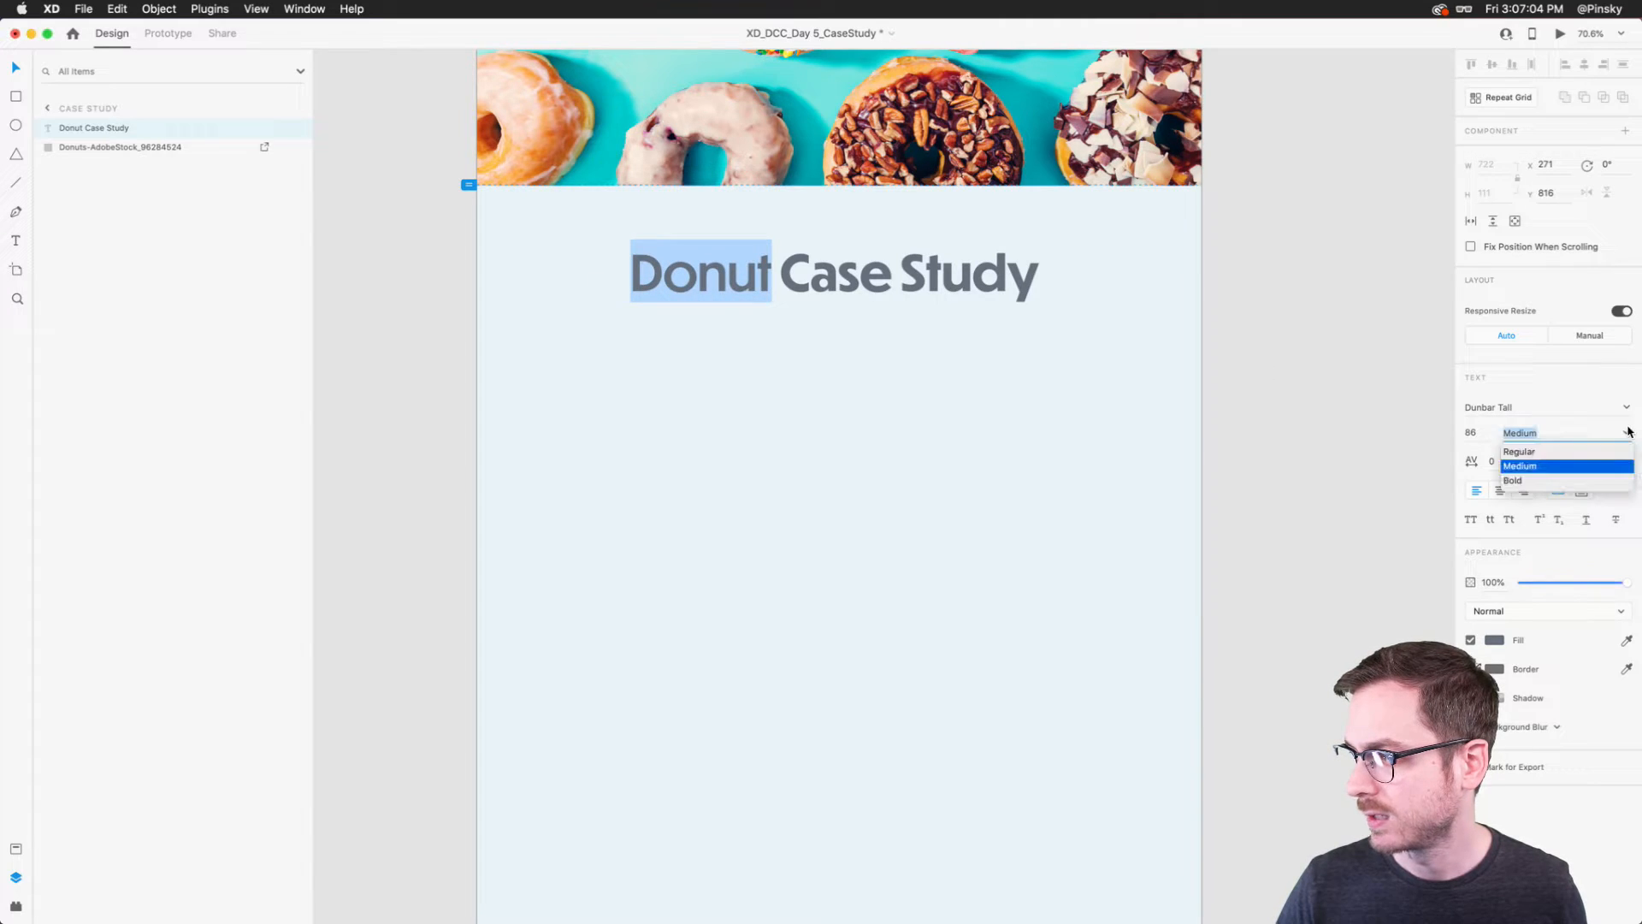
click(1540, 451)
key(Escape)
double_click(822, 268)
click(826, 272)
double_click(830, 273)
click(420, 268)
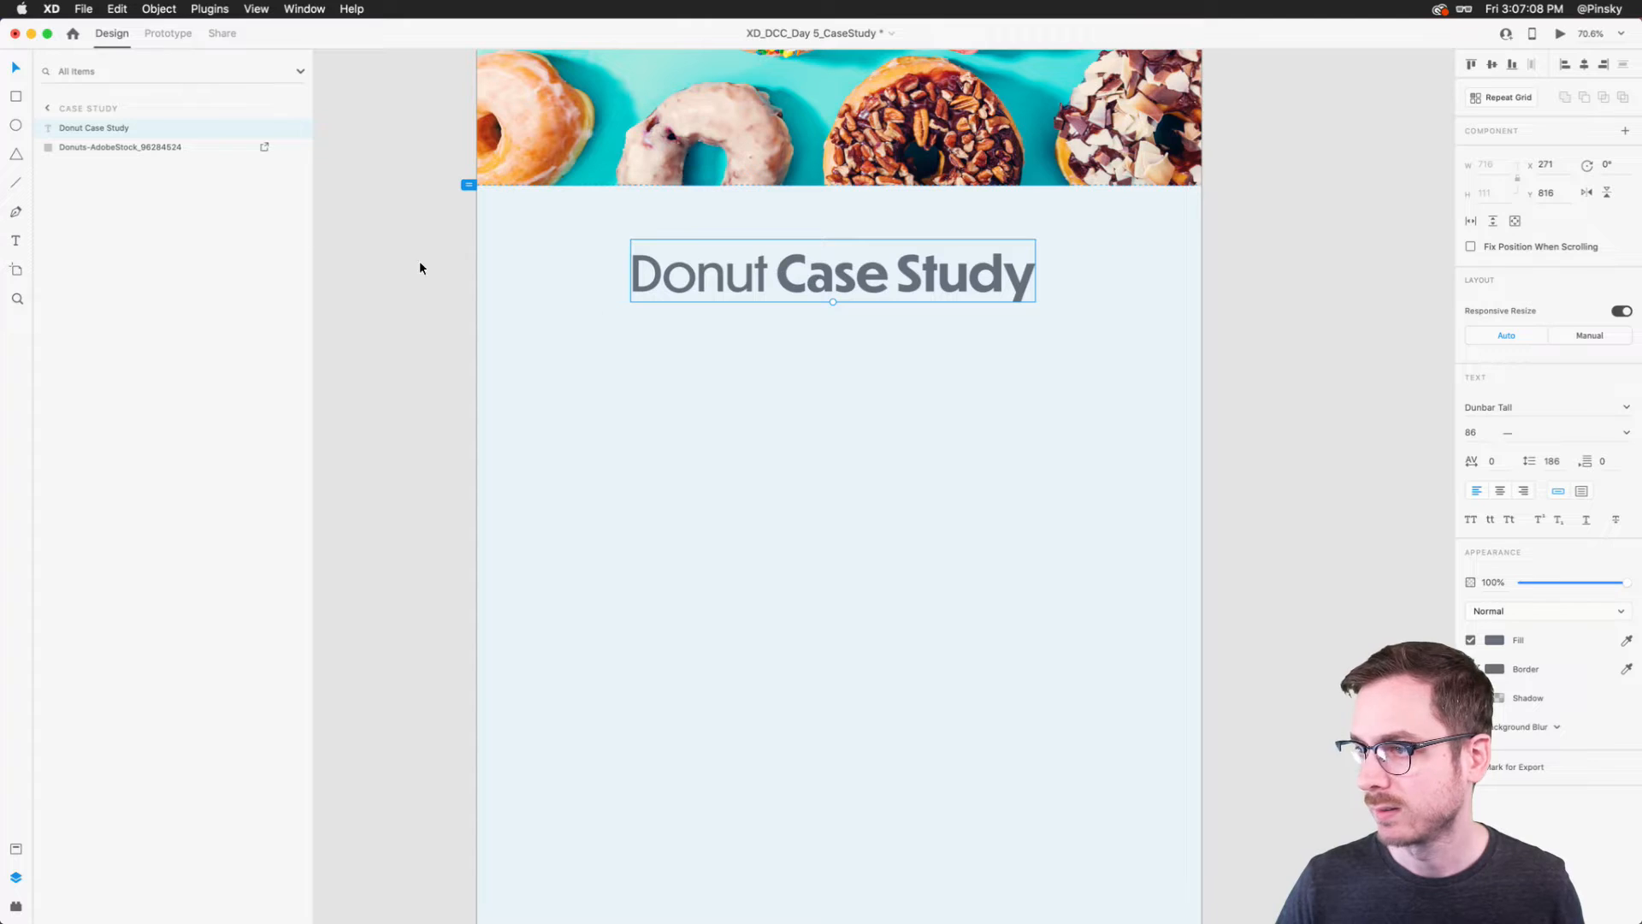
drag(884, 255, 858, 258)
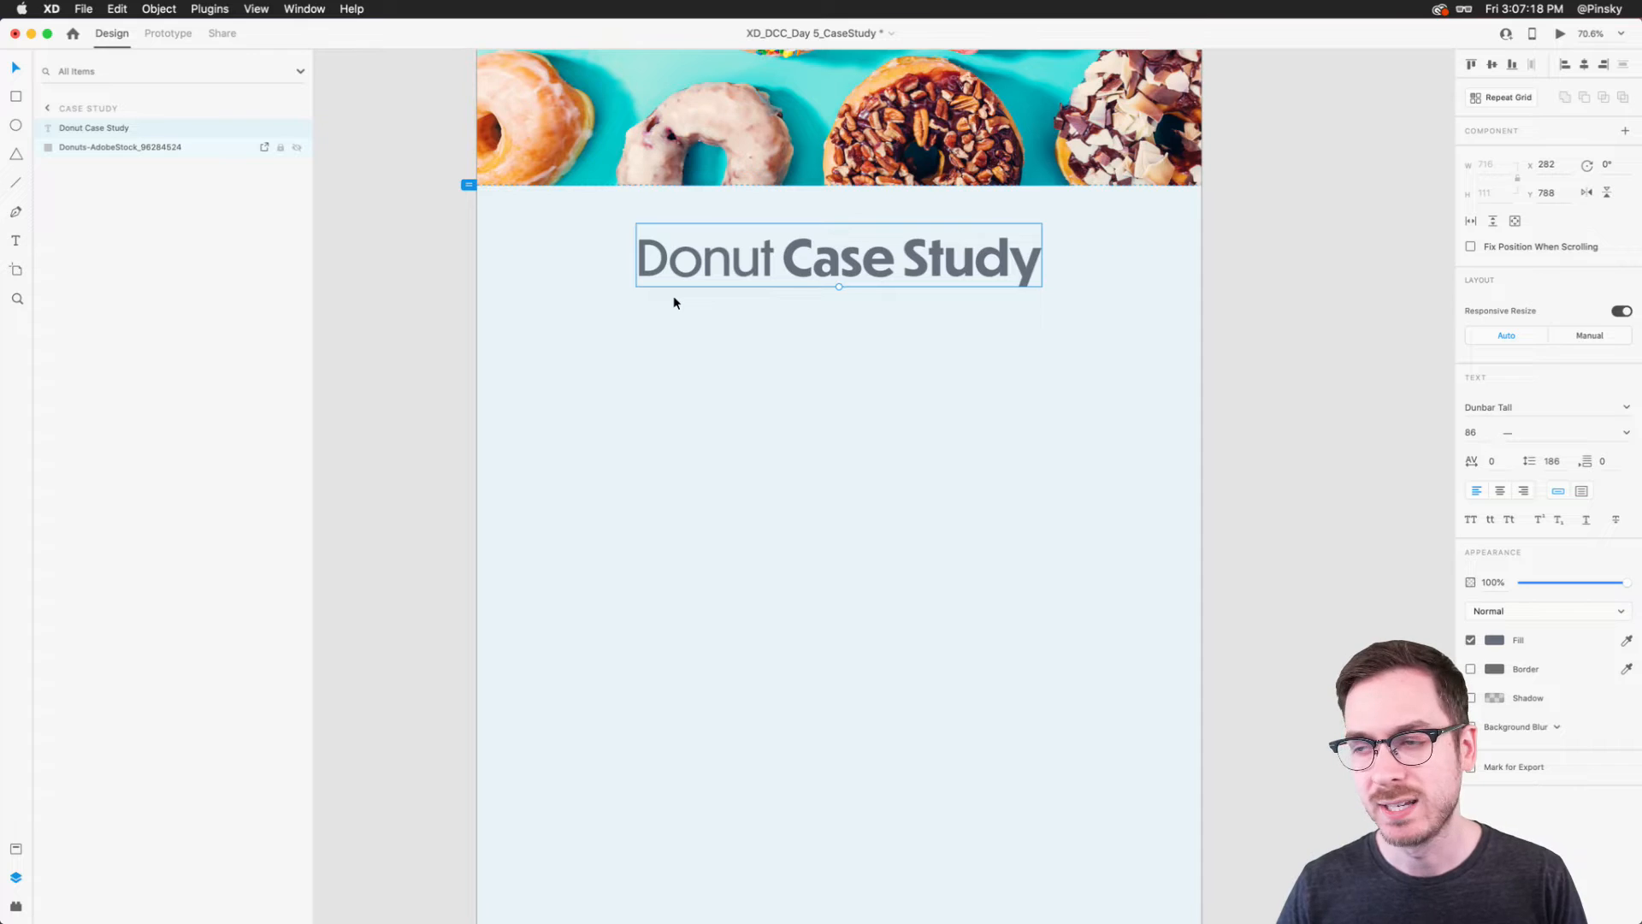
Step: Add an area text box about 716 by 199 below the title, matching its width, reading "Description of case study"
key(t)
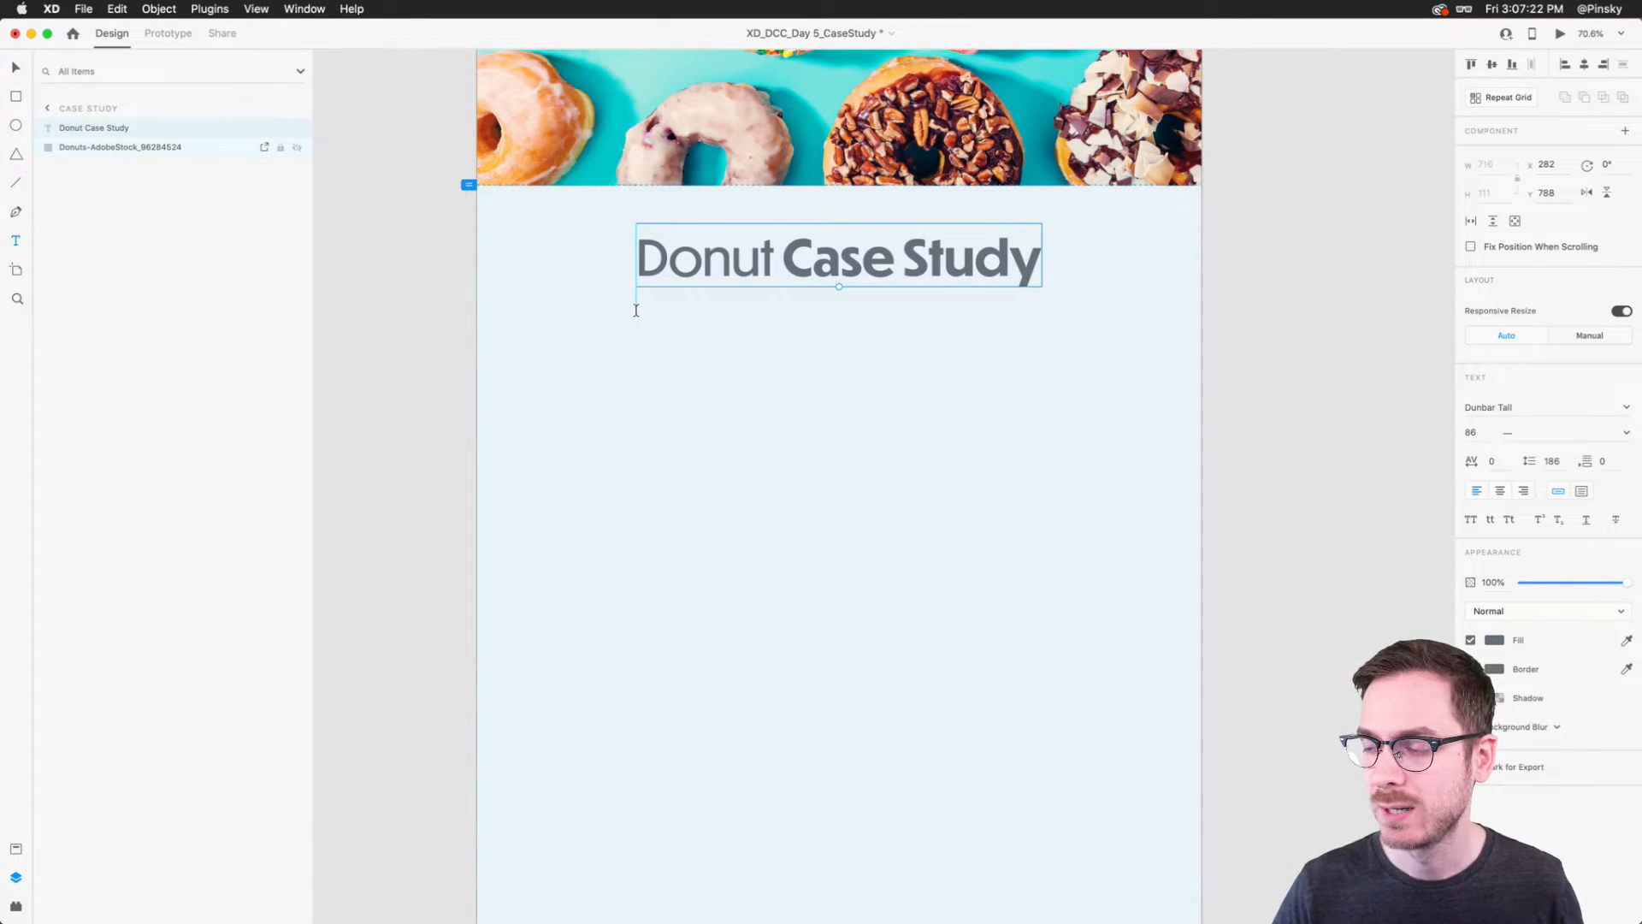
drag(637, 305, 1041, 417)
text(Des)
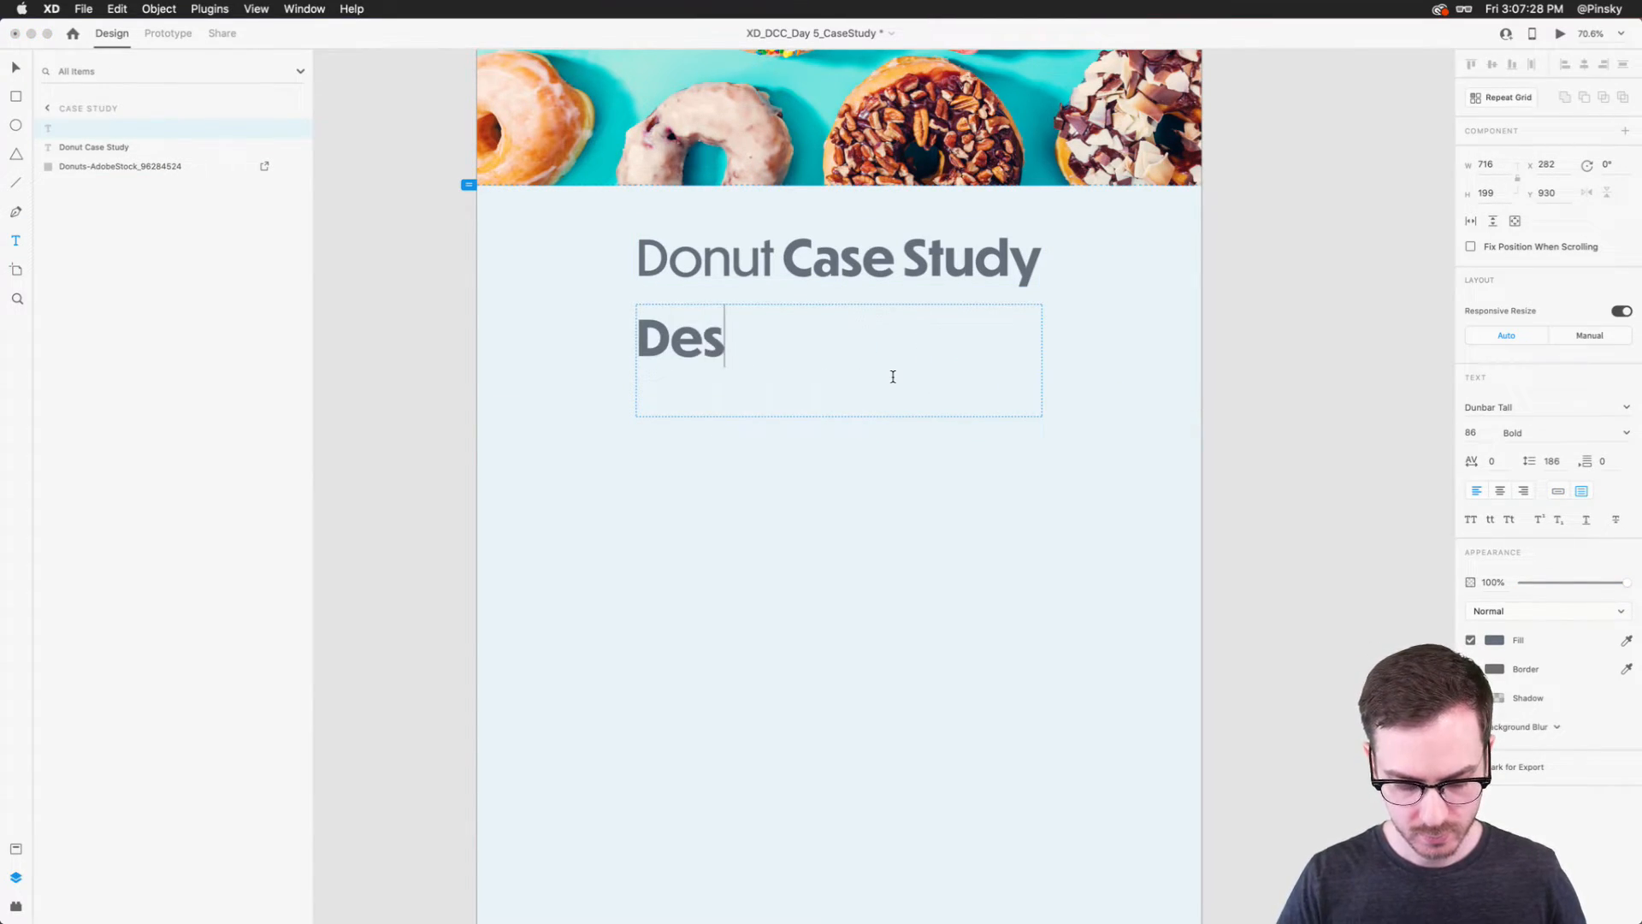
text(cription of case styud)
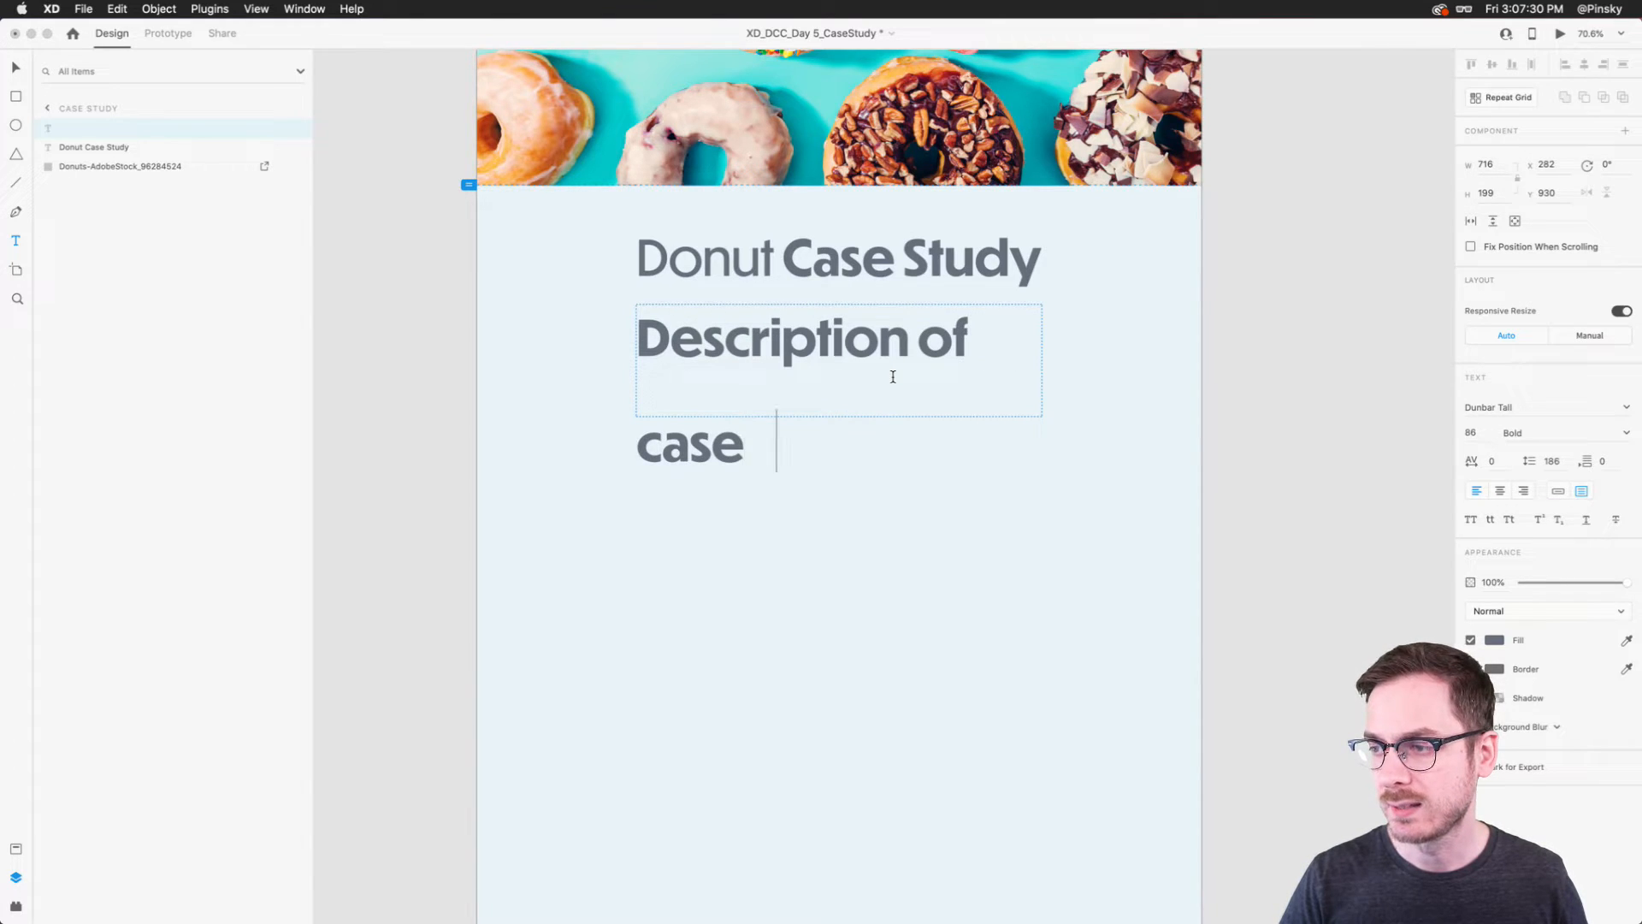
key(BackSpace)
key(BackSpace)
key(BackSpace)
text(udy)
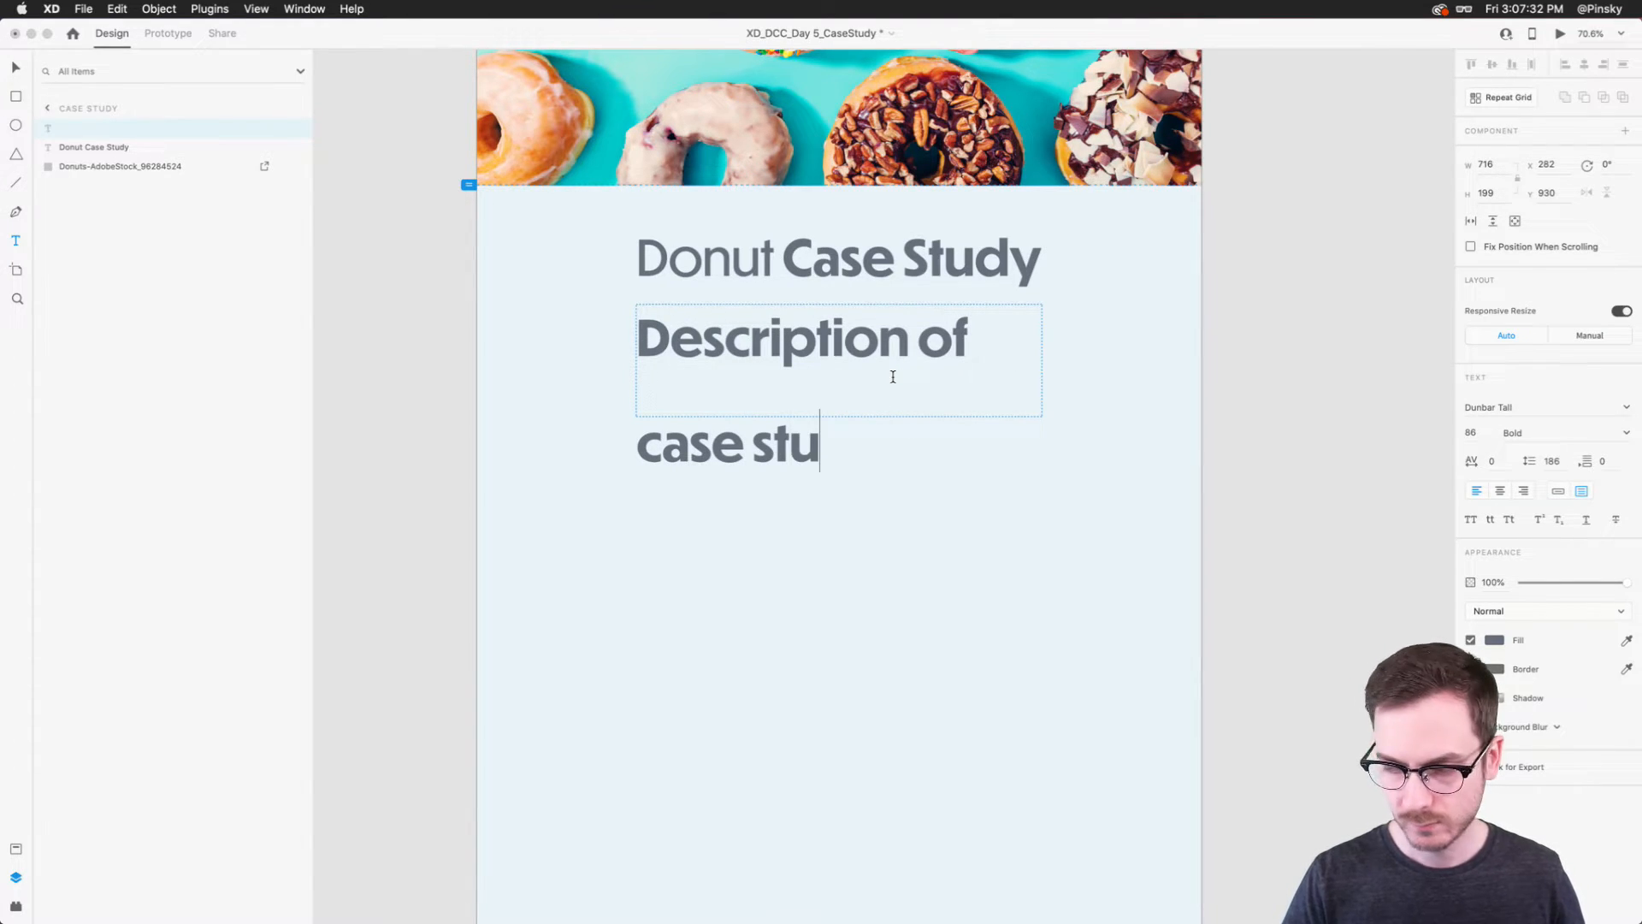
key(Escape)
Step: Hide and show the description text again, and fit its text box height to the full text
key(super+comma)
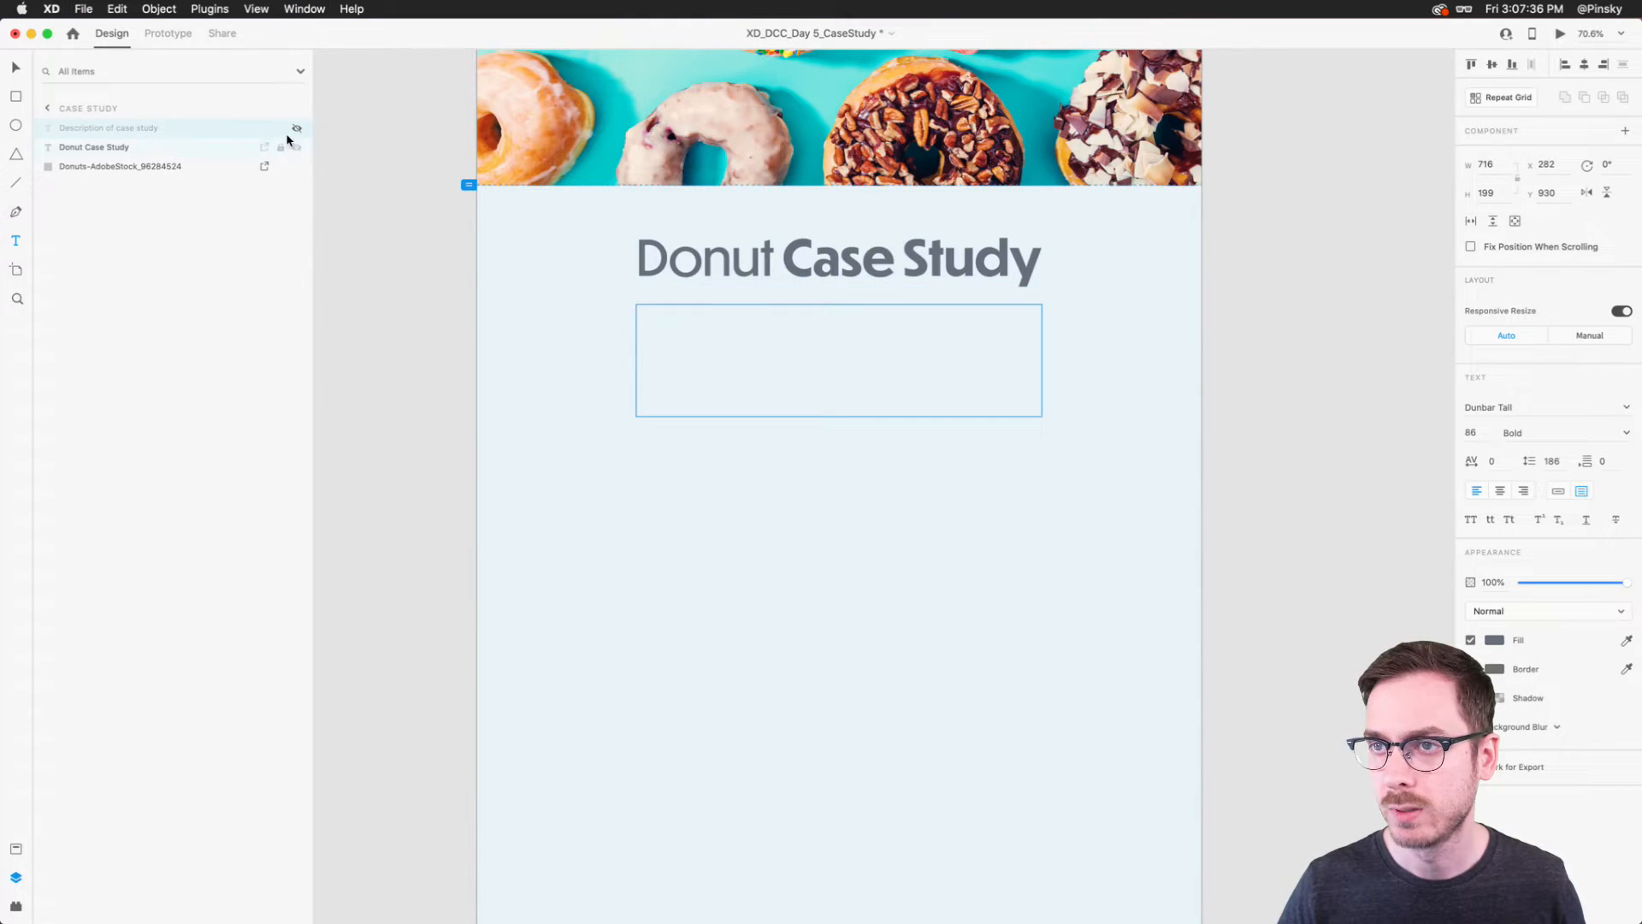
click(296, 128)
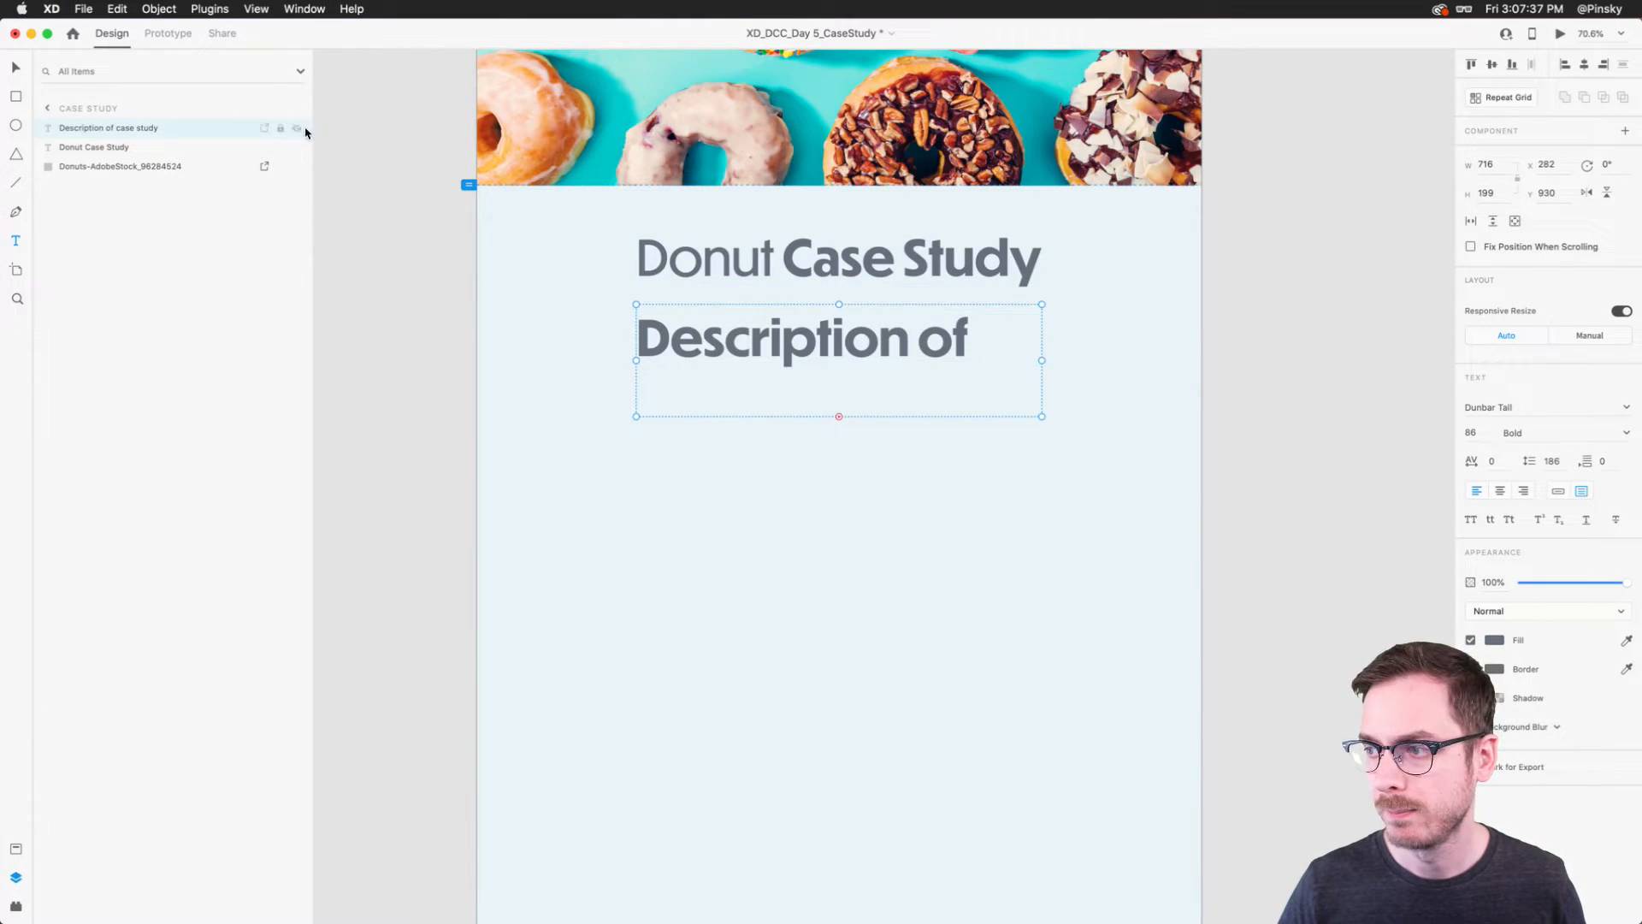
double_click(838, 417)
key(Escape)
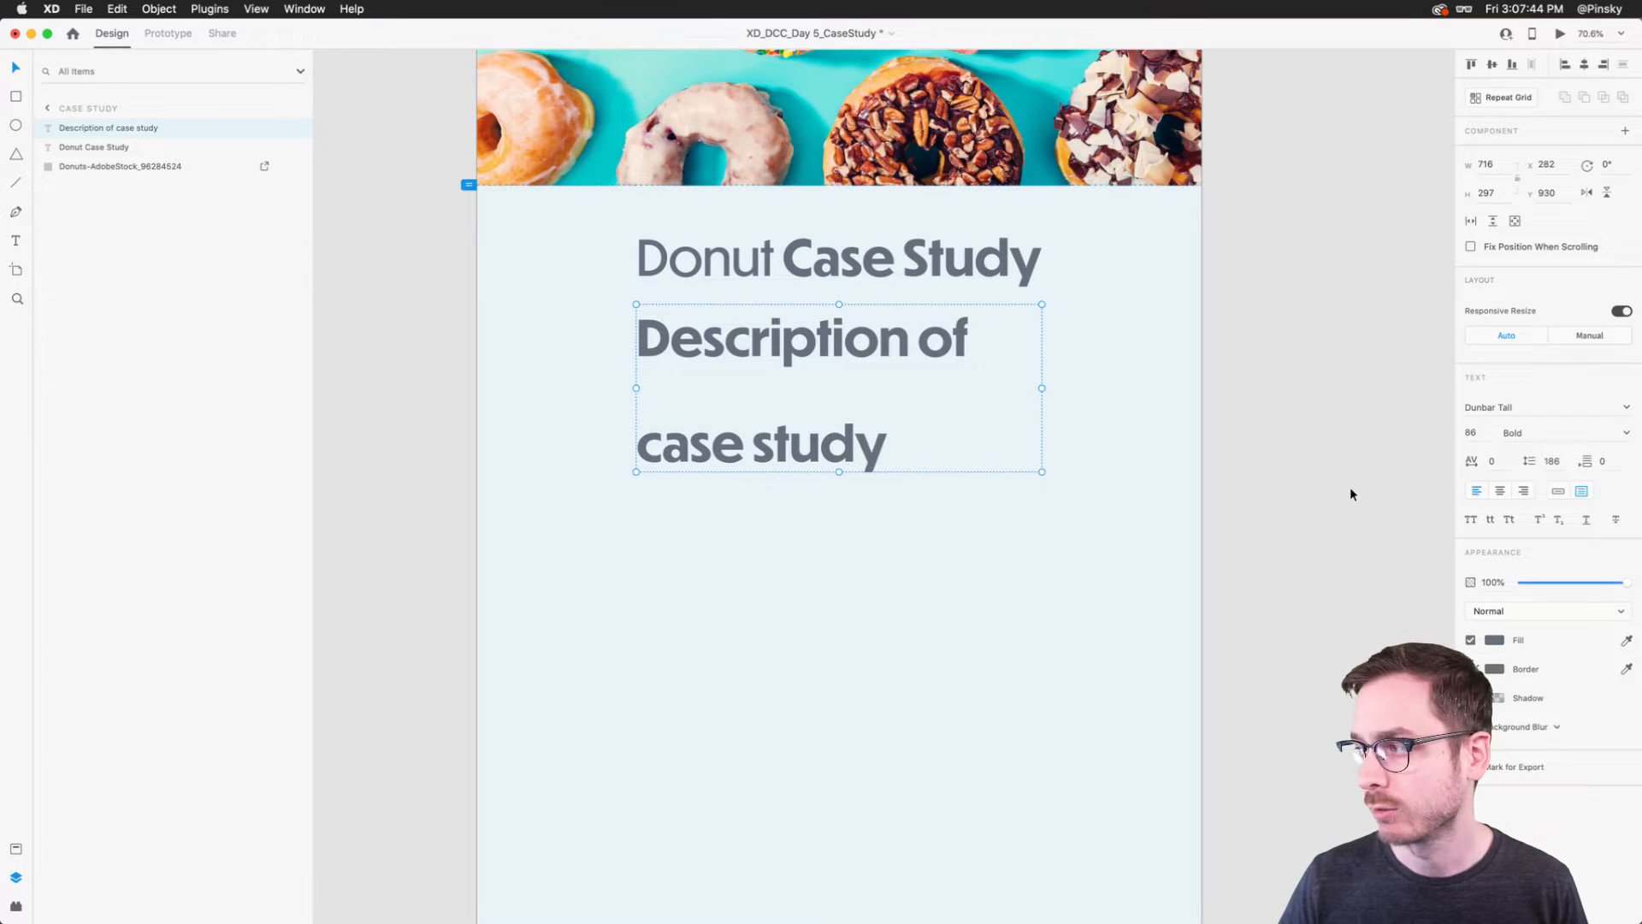
Step: Set the description text's font to Sofia Pro in Medium weight
click(1572, 417)
text(Sofia Pro)
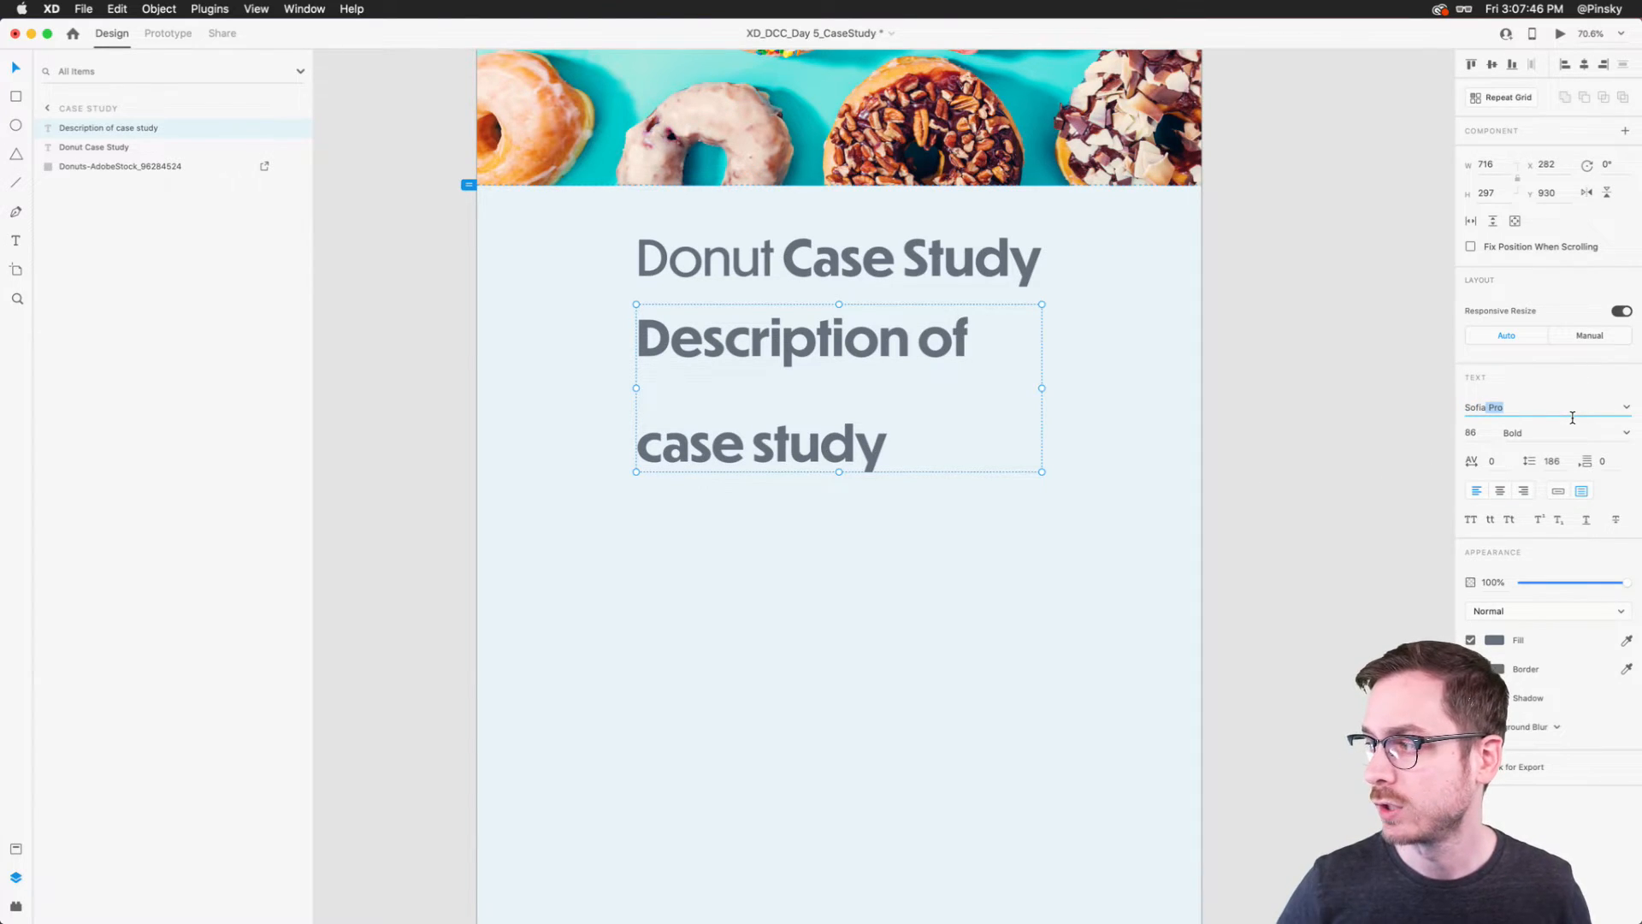
click(1628, 431)
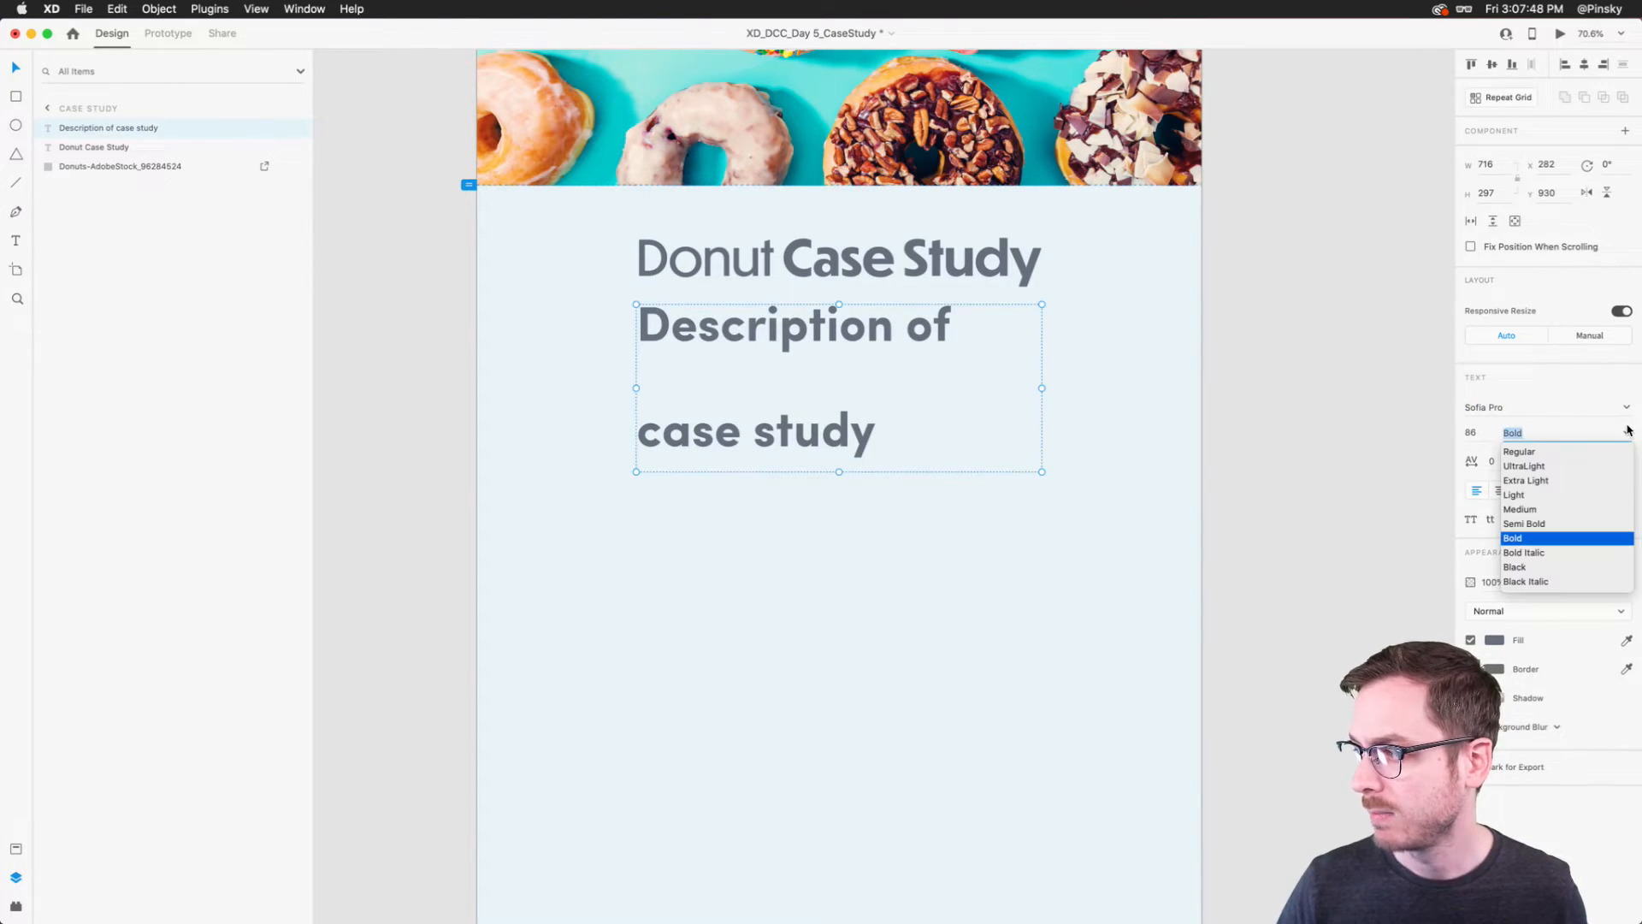
click(1531, 509)
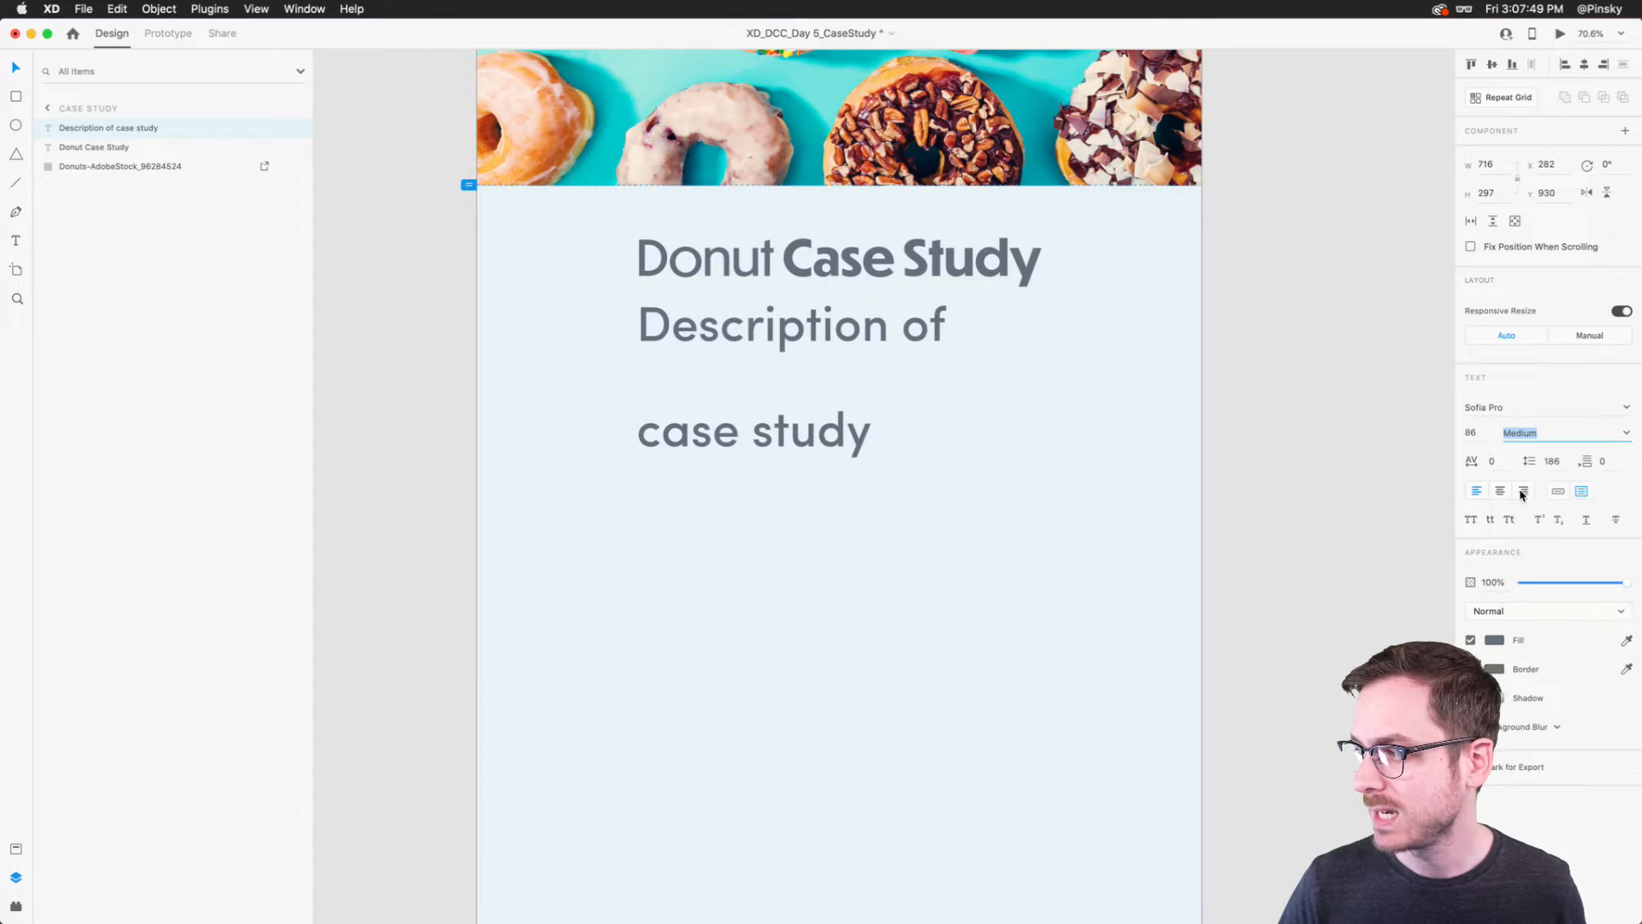
Step: Set the description text's font size to 28 and its line spacing to 28
click(1484, 444)
text(46)
key(Return)
text(28)
key(Return)
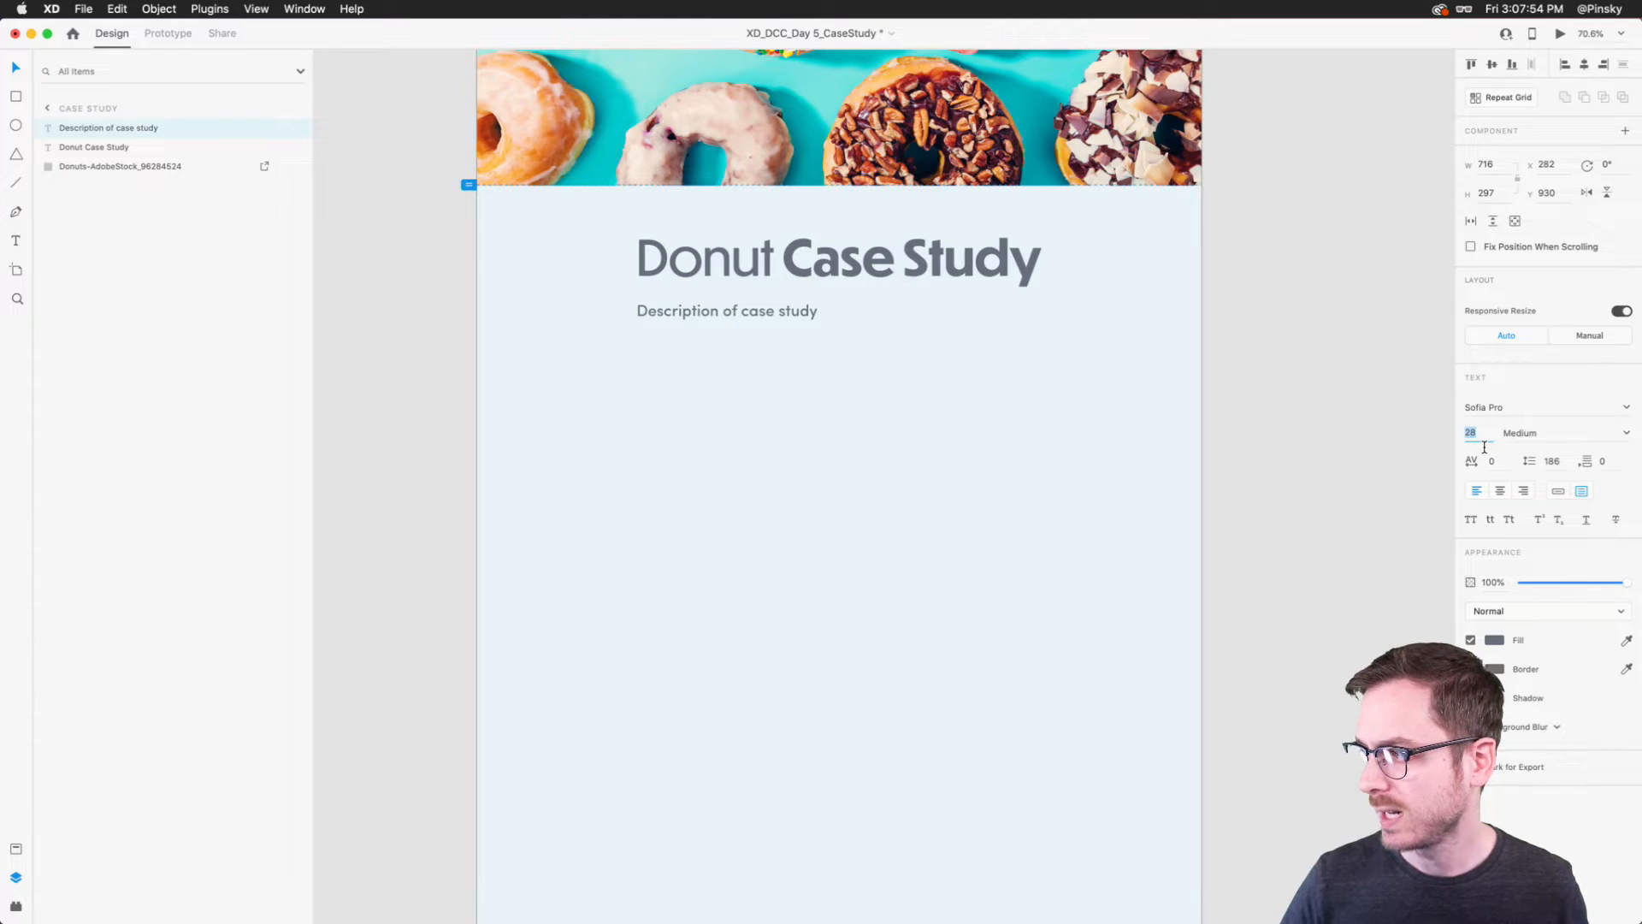
click(1553, 463)
text(96)
key(Return)
text(38)
key(Return)
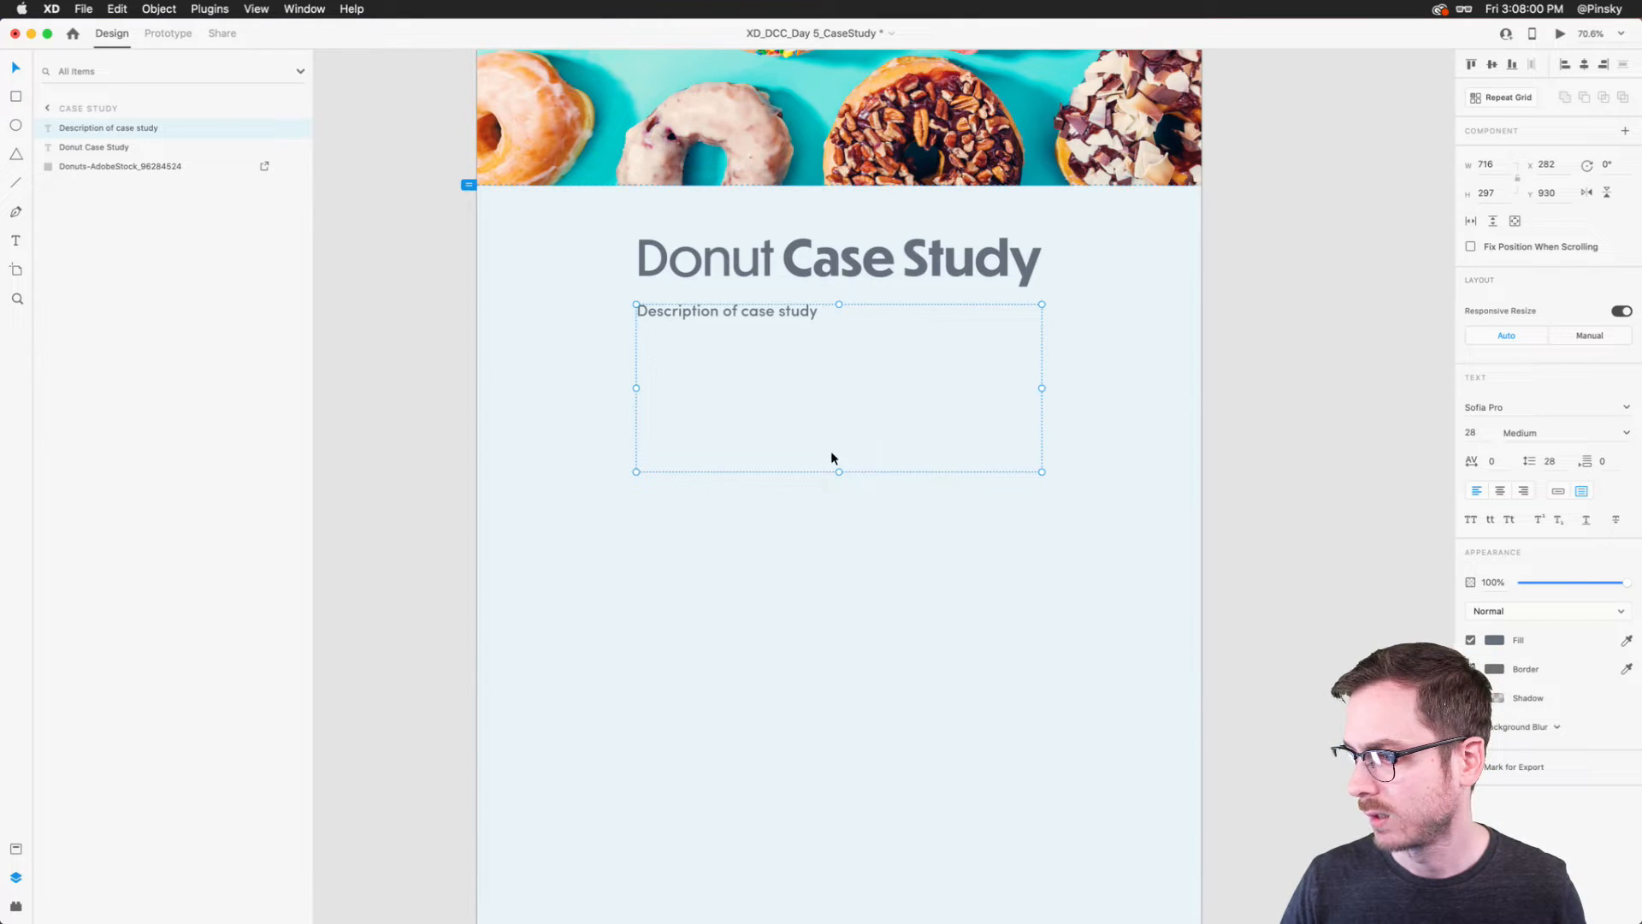
Step: Add a period at the end of the description text and shorten its text box to about 173 high
double_click(826, 321)
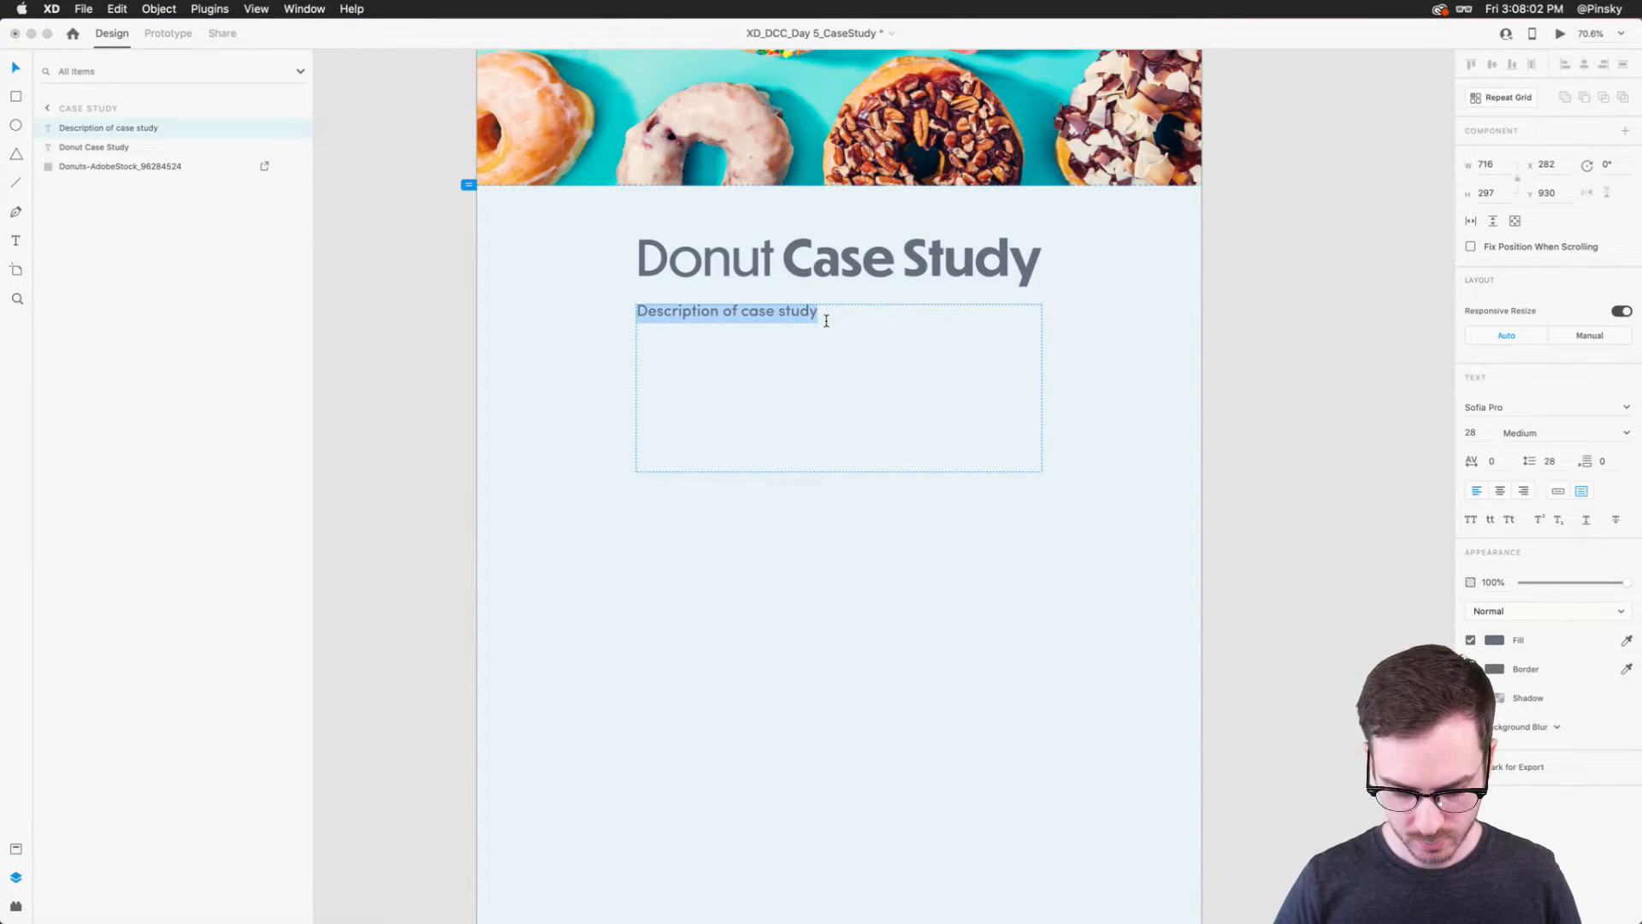
key(Right)
text(.)
key(Escape)
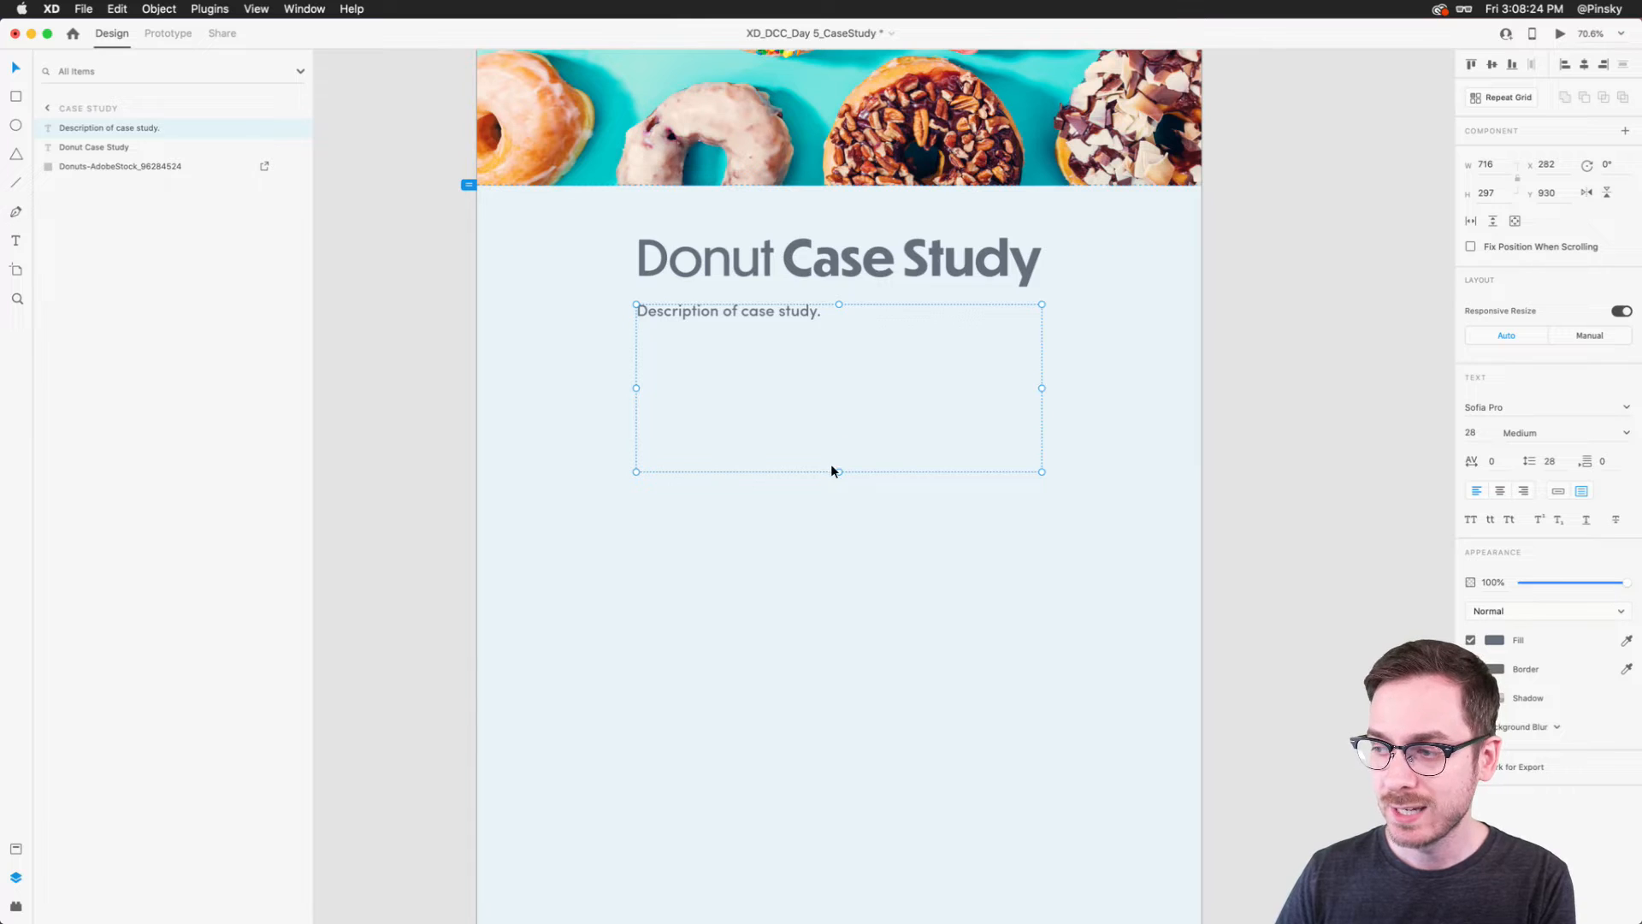
drag(839, 473, 838, 405)
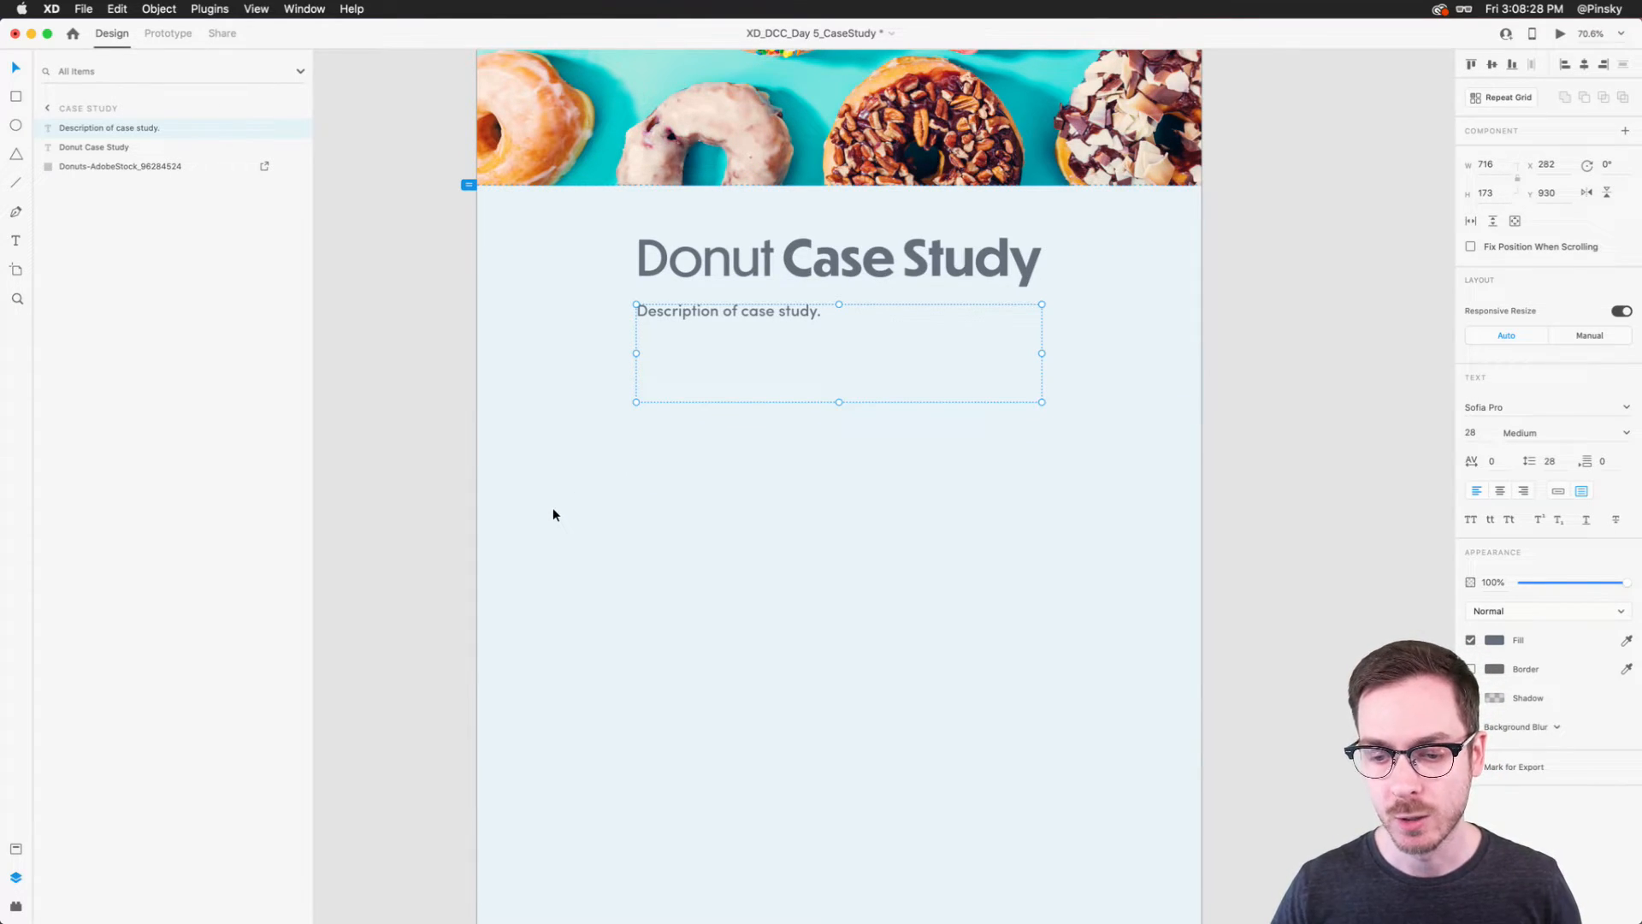
Step: Search the XD plugin catalog for "ipsum"
key(super+alt+p)
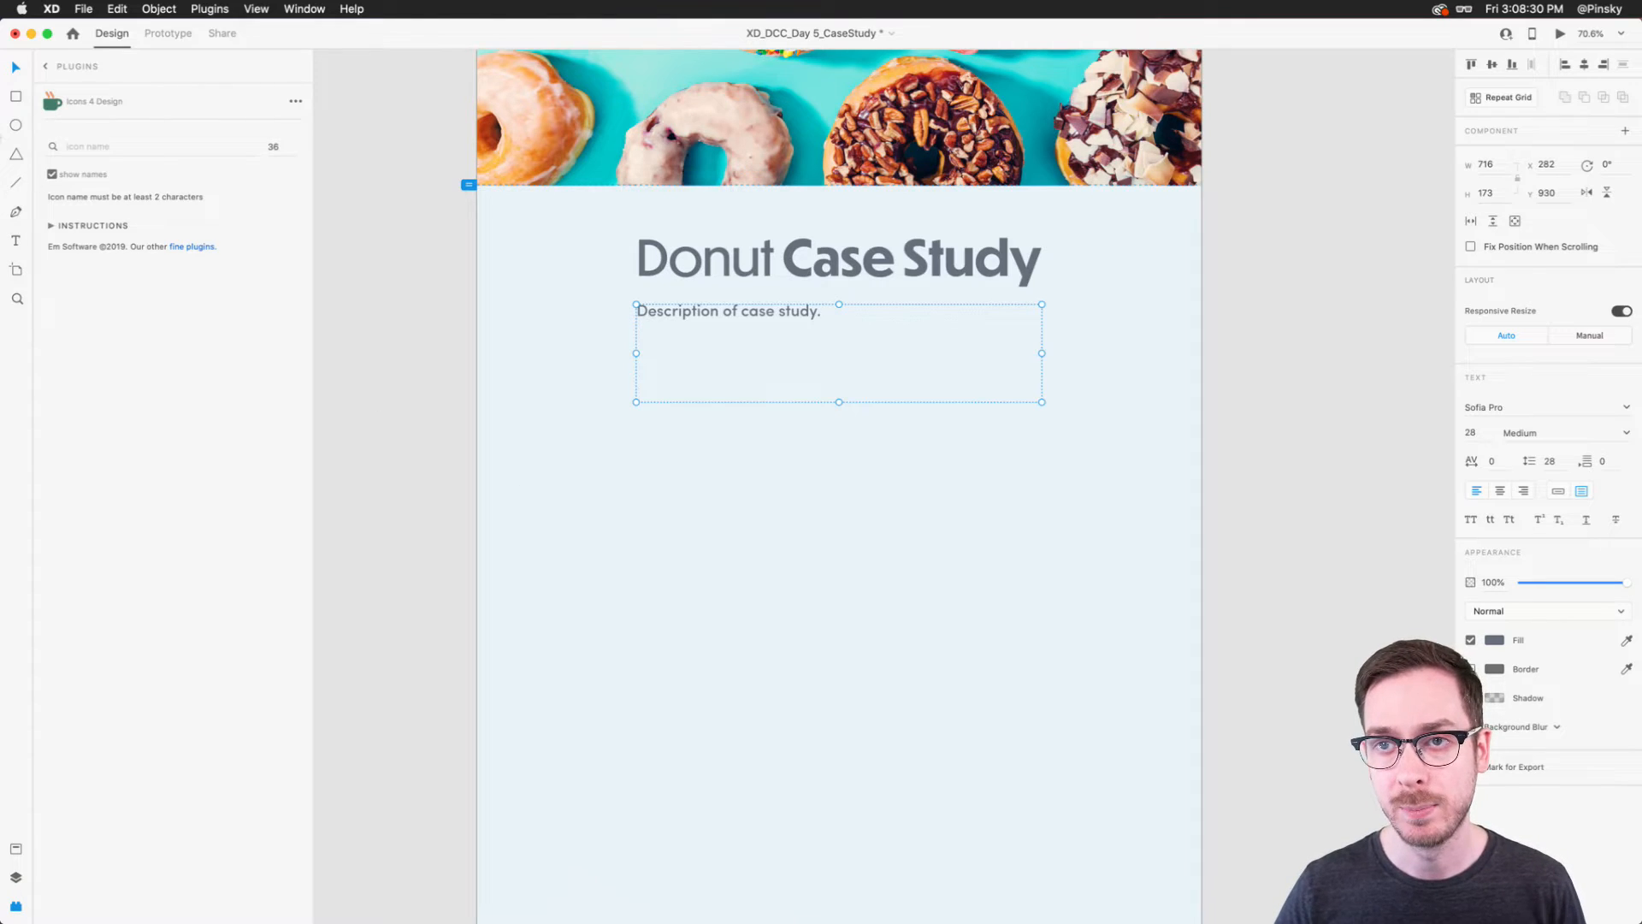
click(47, 66)
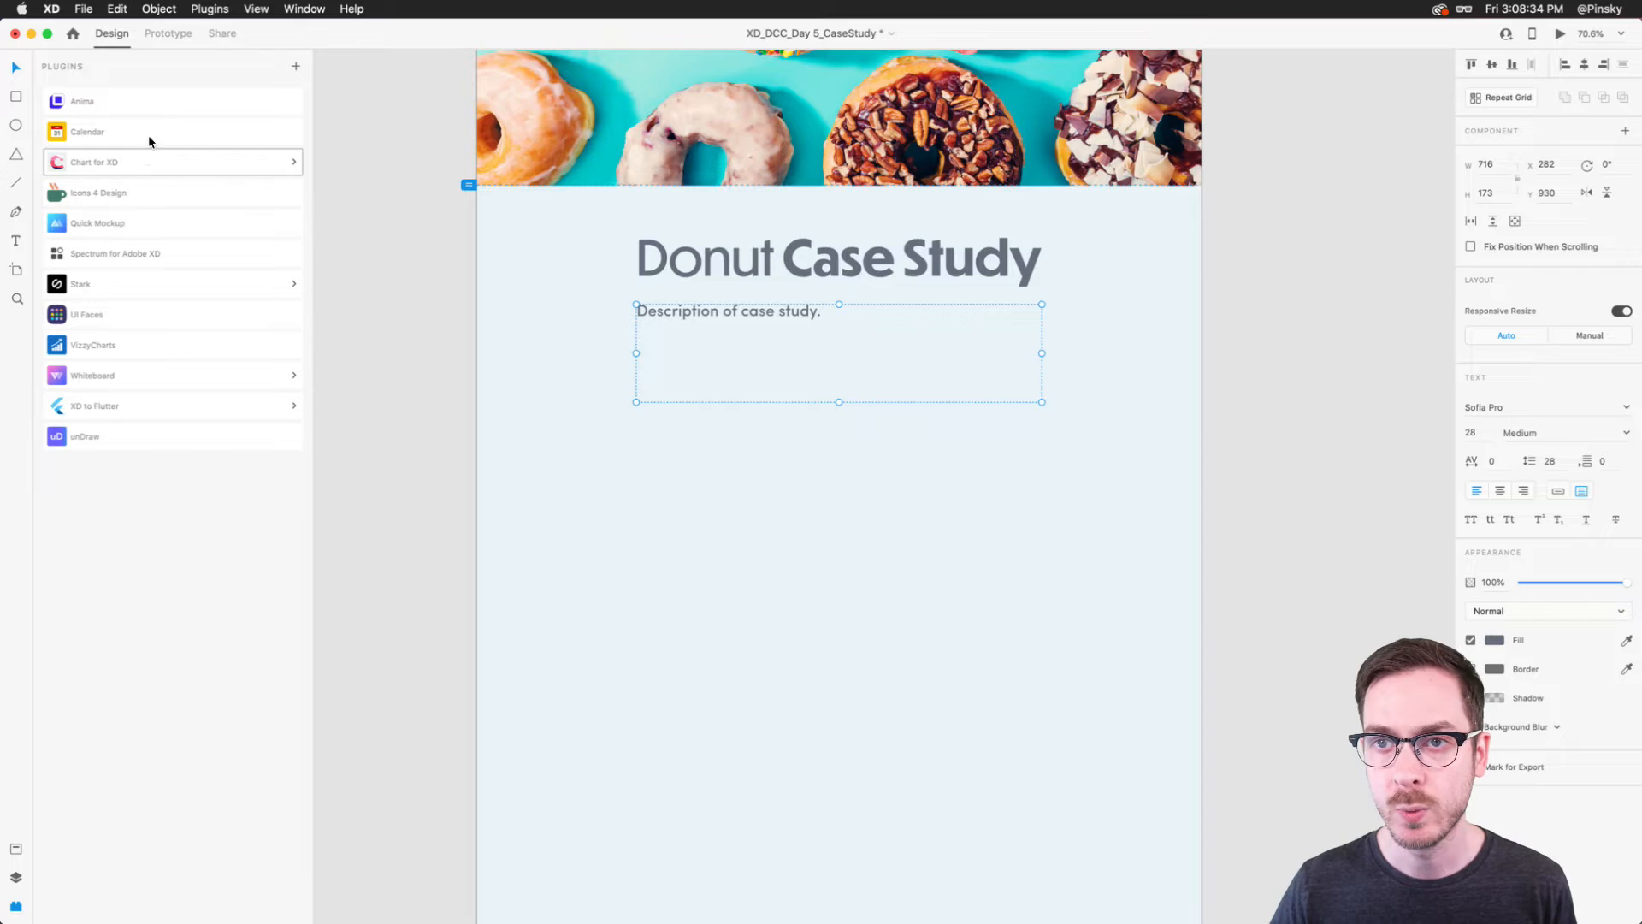
click(224, 7)
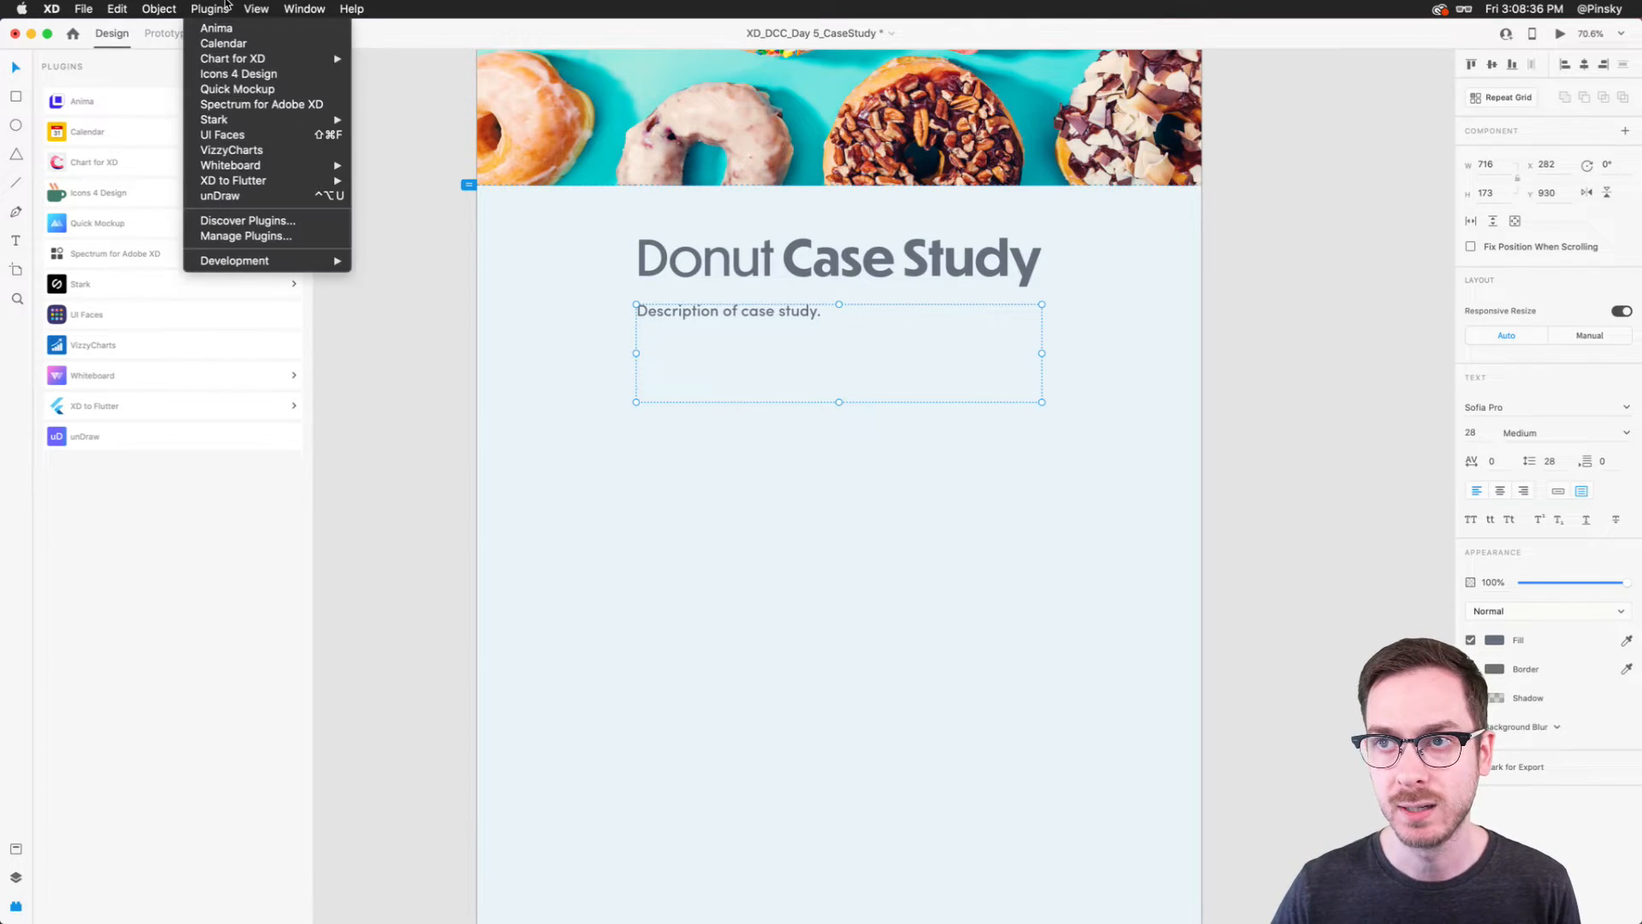
click(246, 222)
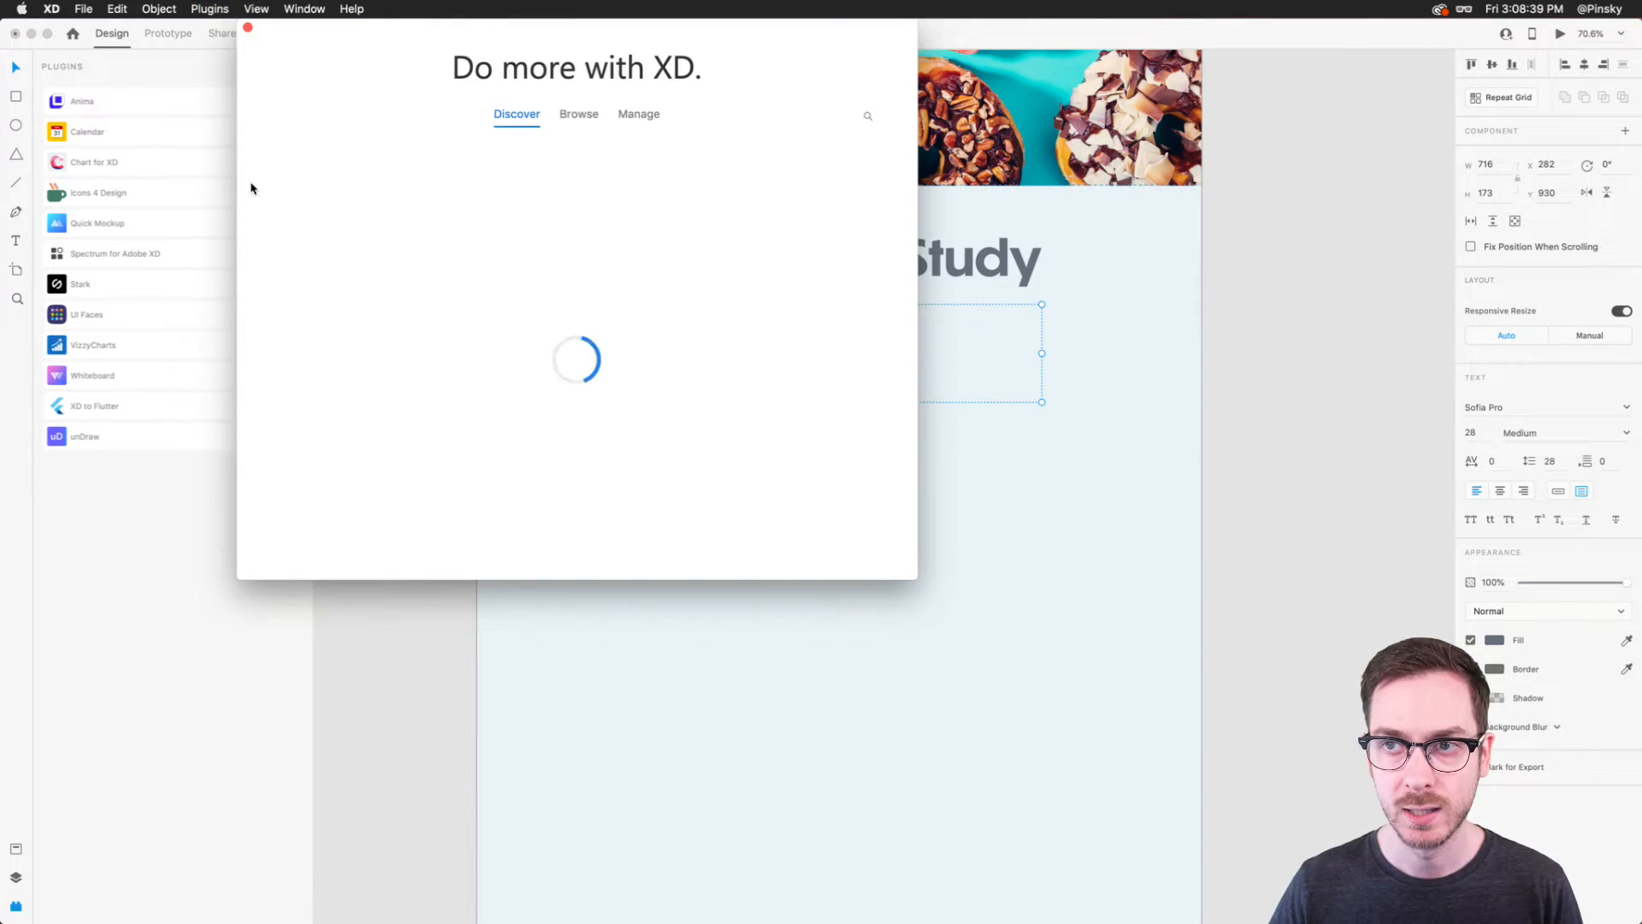
click(868, 118)
text(i)
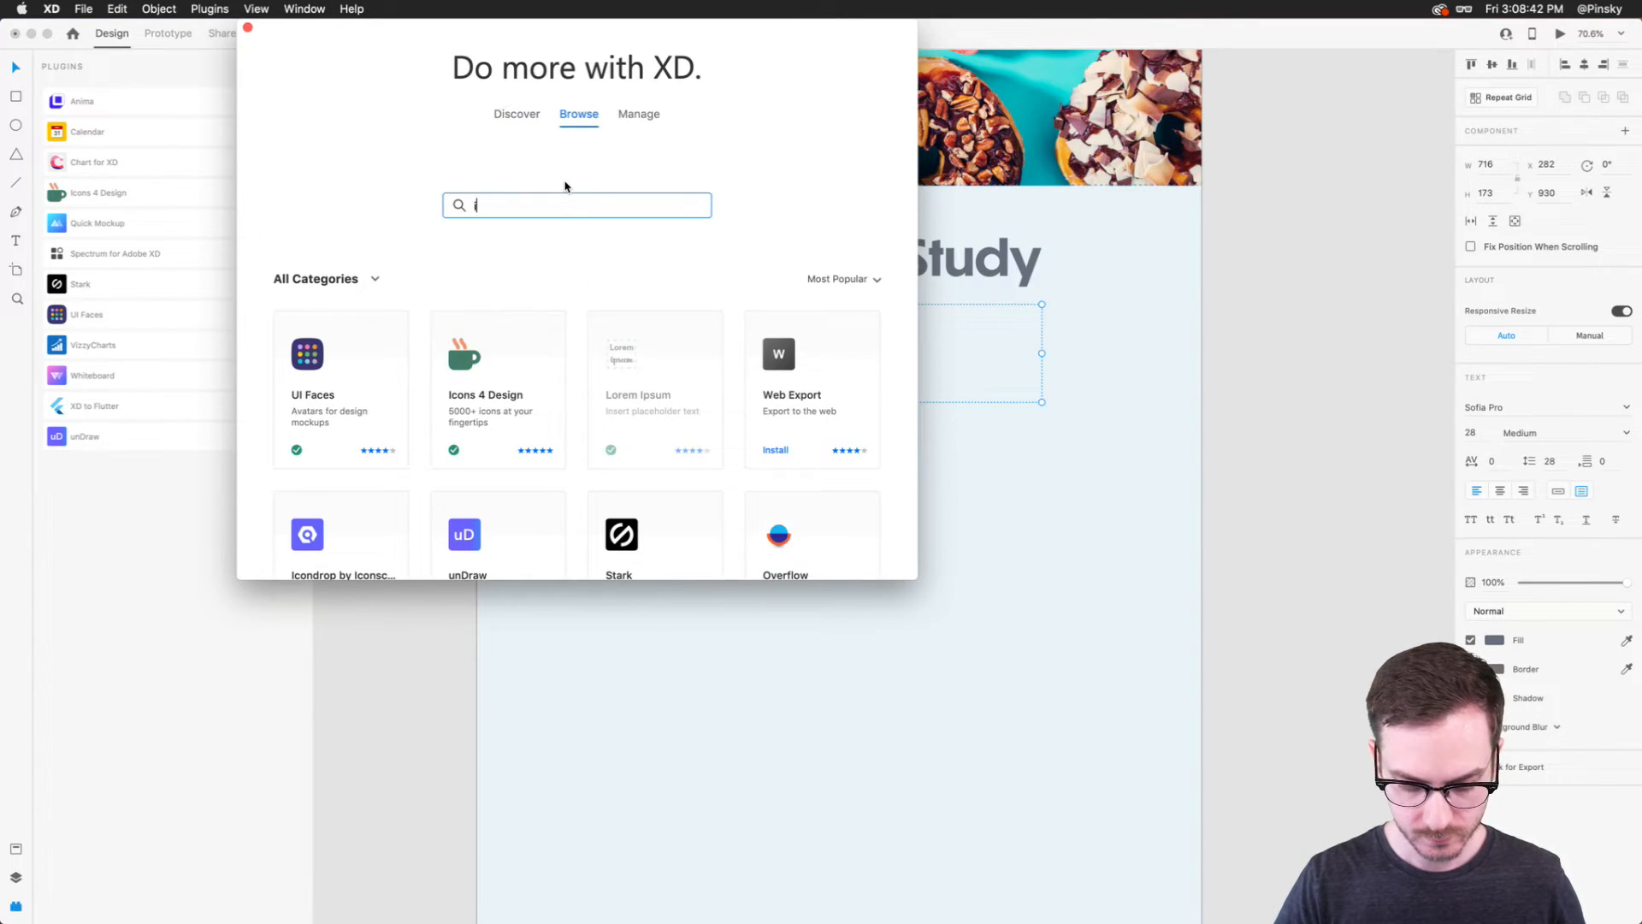
text(psum)
key(Return)
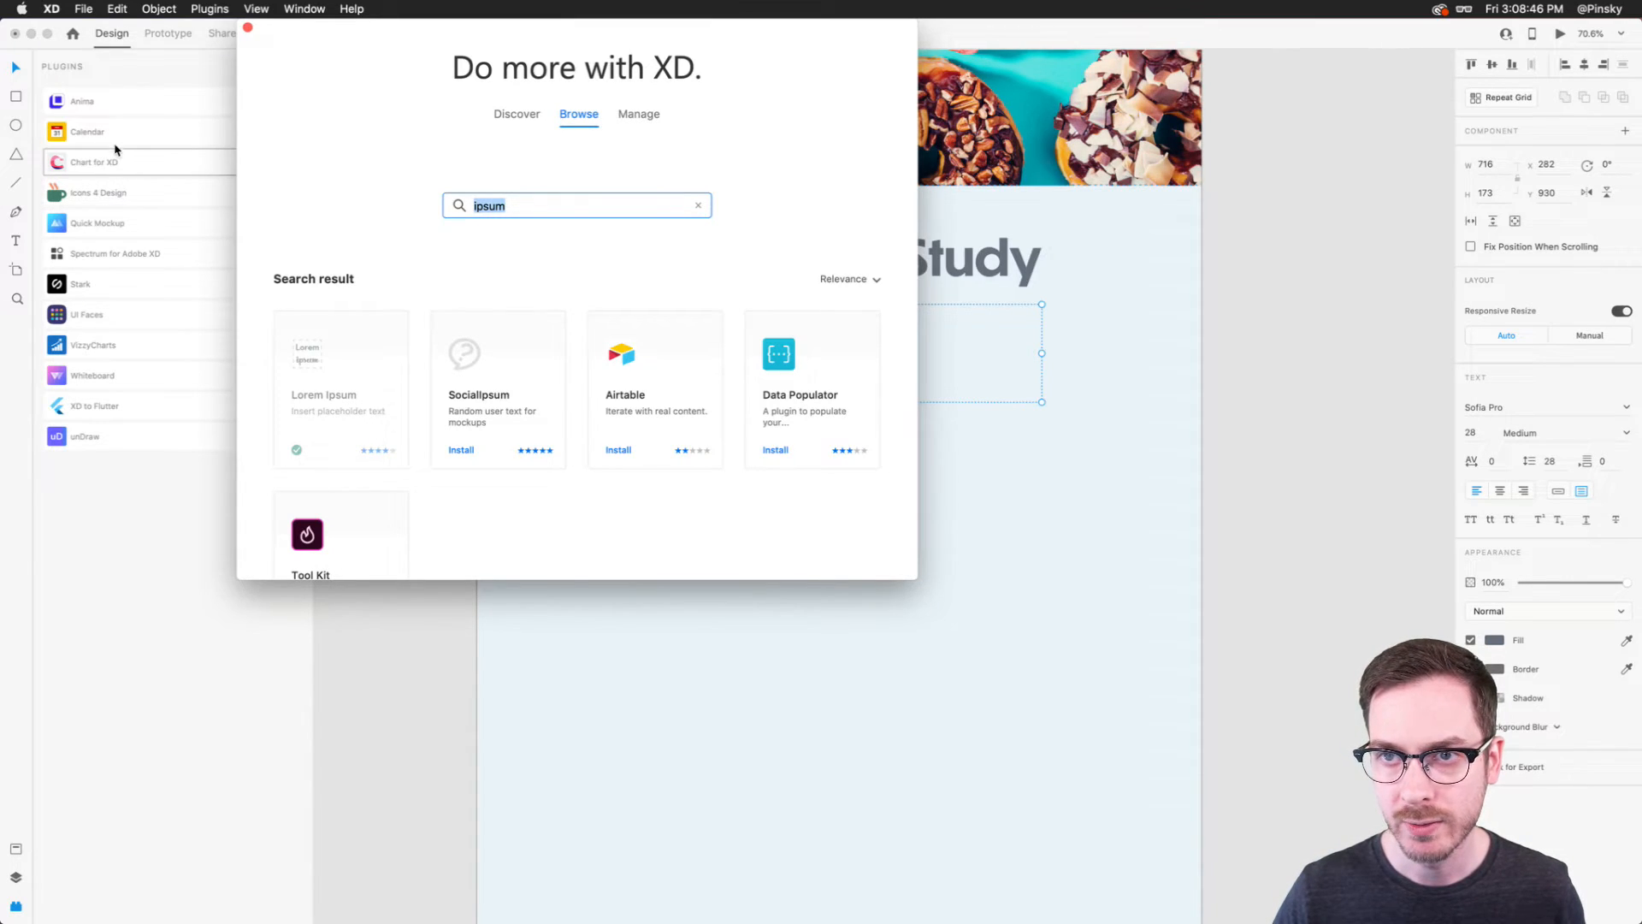
Step: Enable the disabled Lorem Ipsum plugin from its details page and close the plugin catalog
click(363, 359)
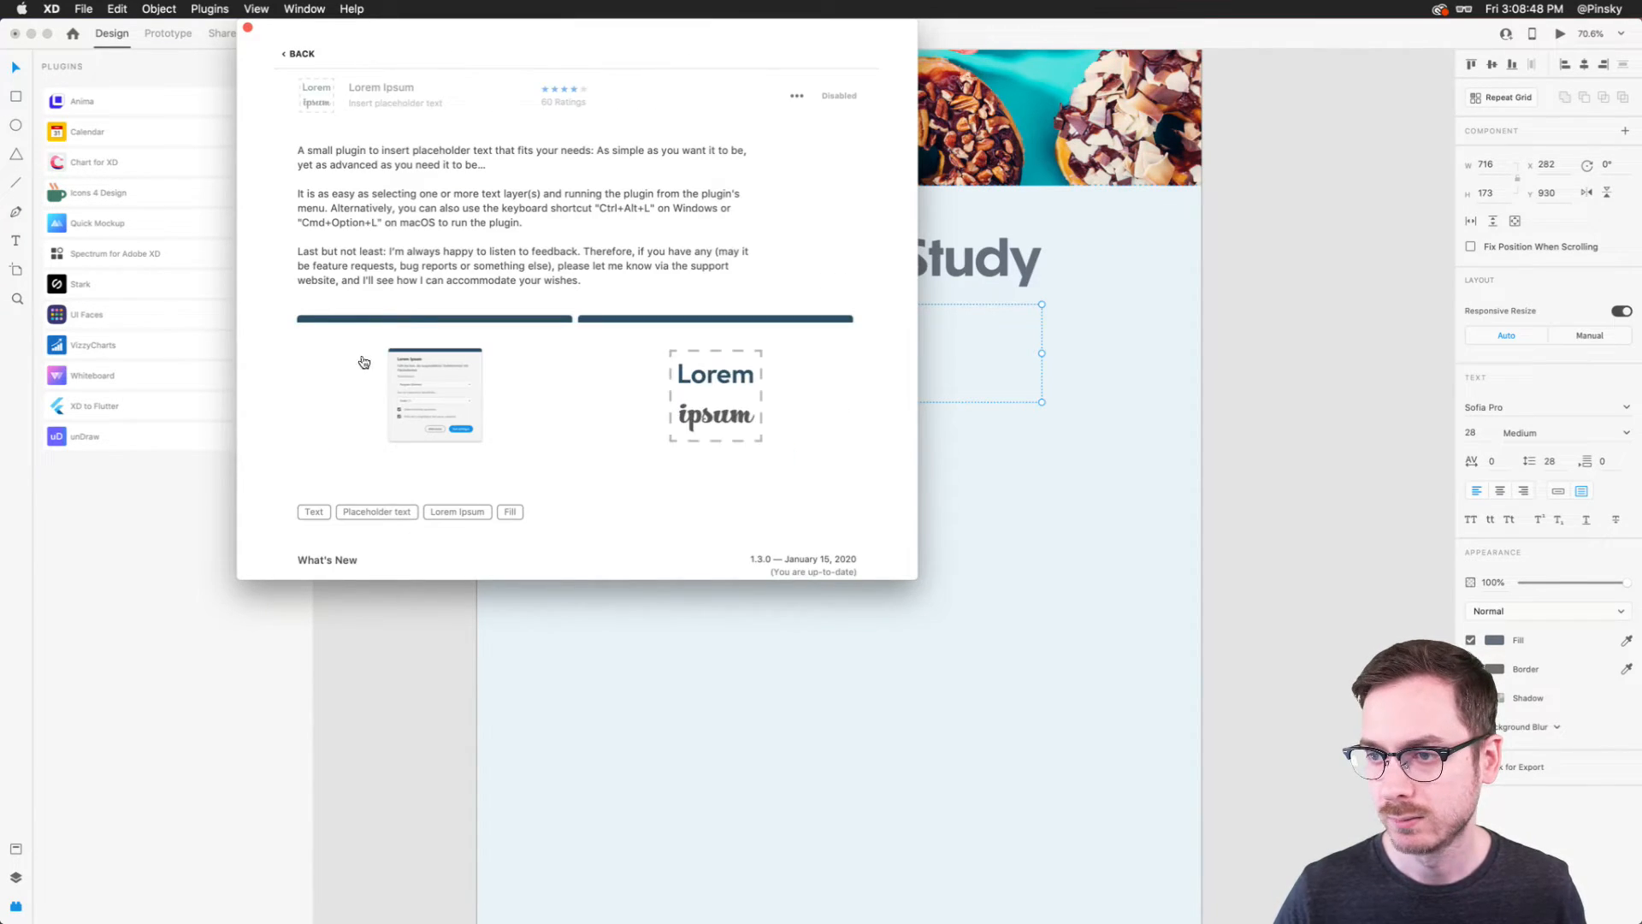
click(797, 95)
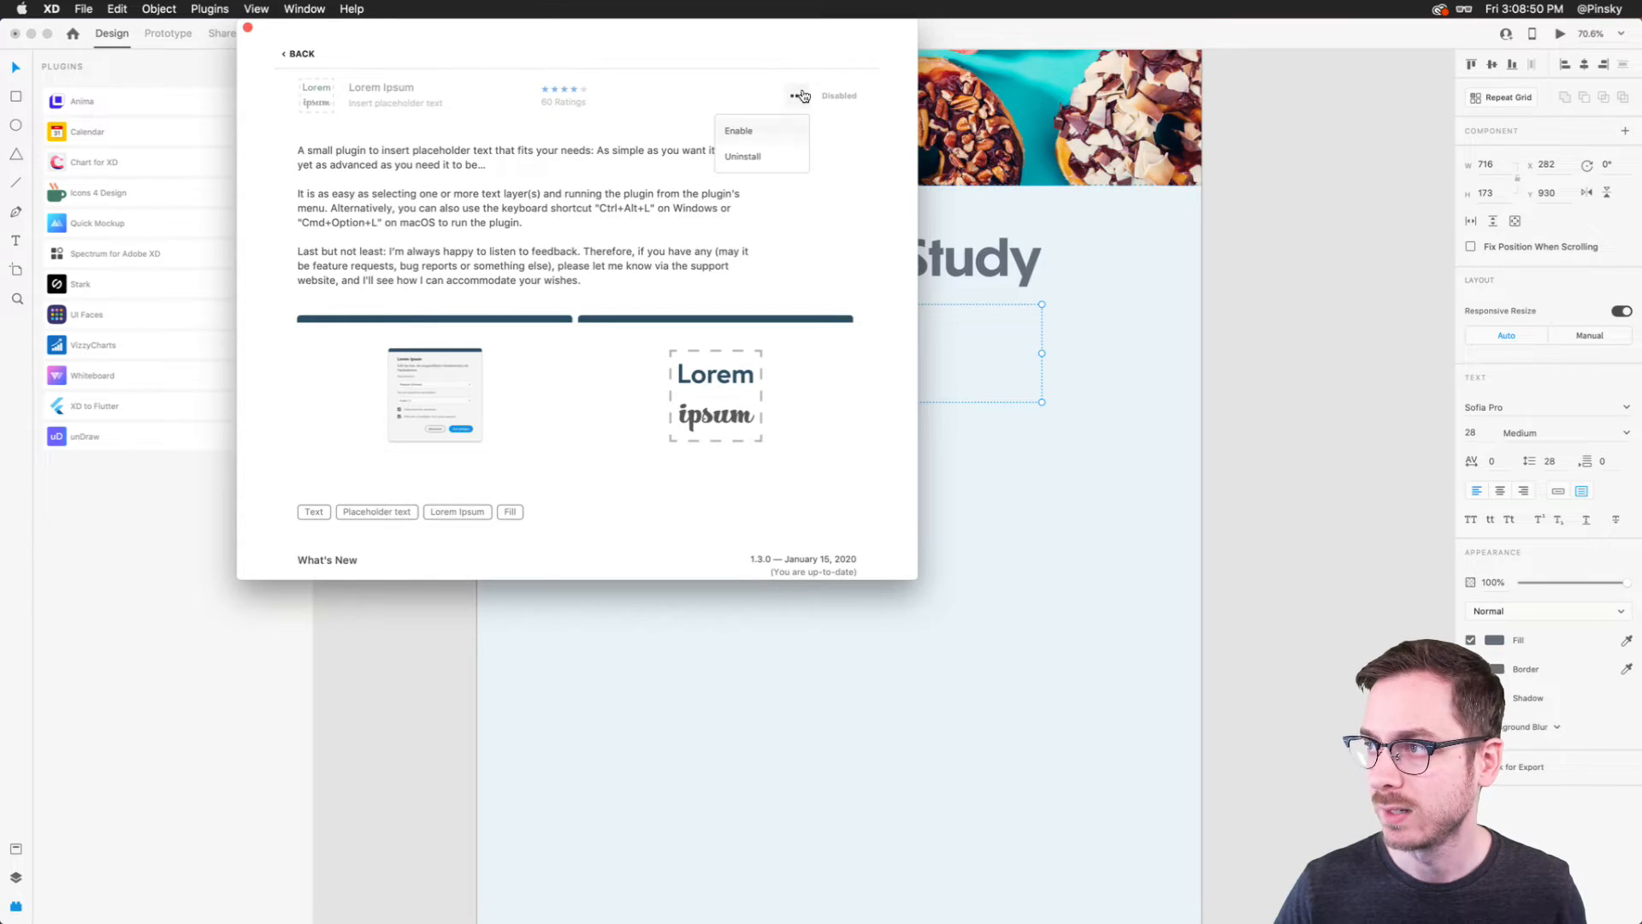
click(757, 136)
click(247, 27)
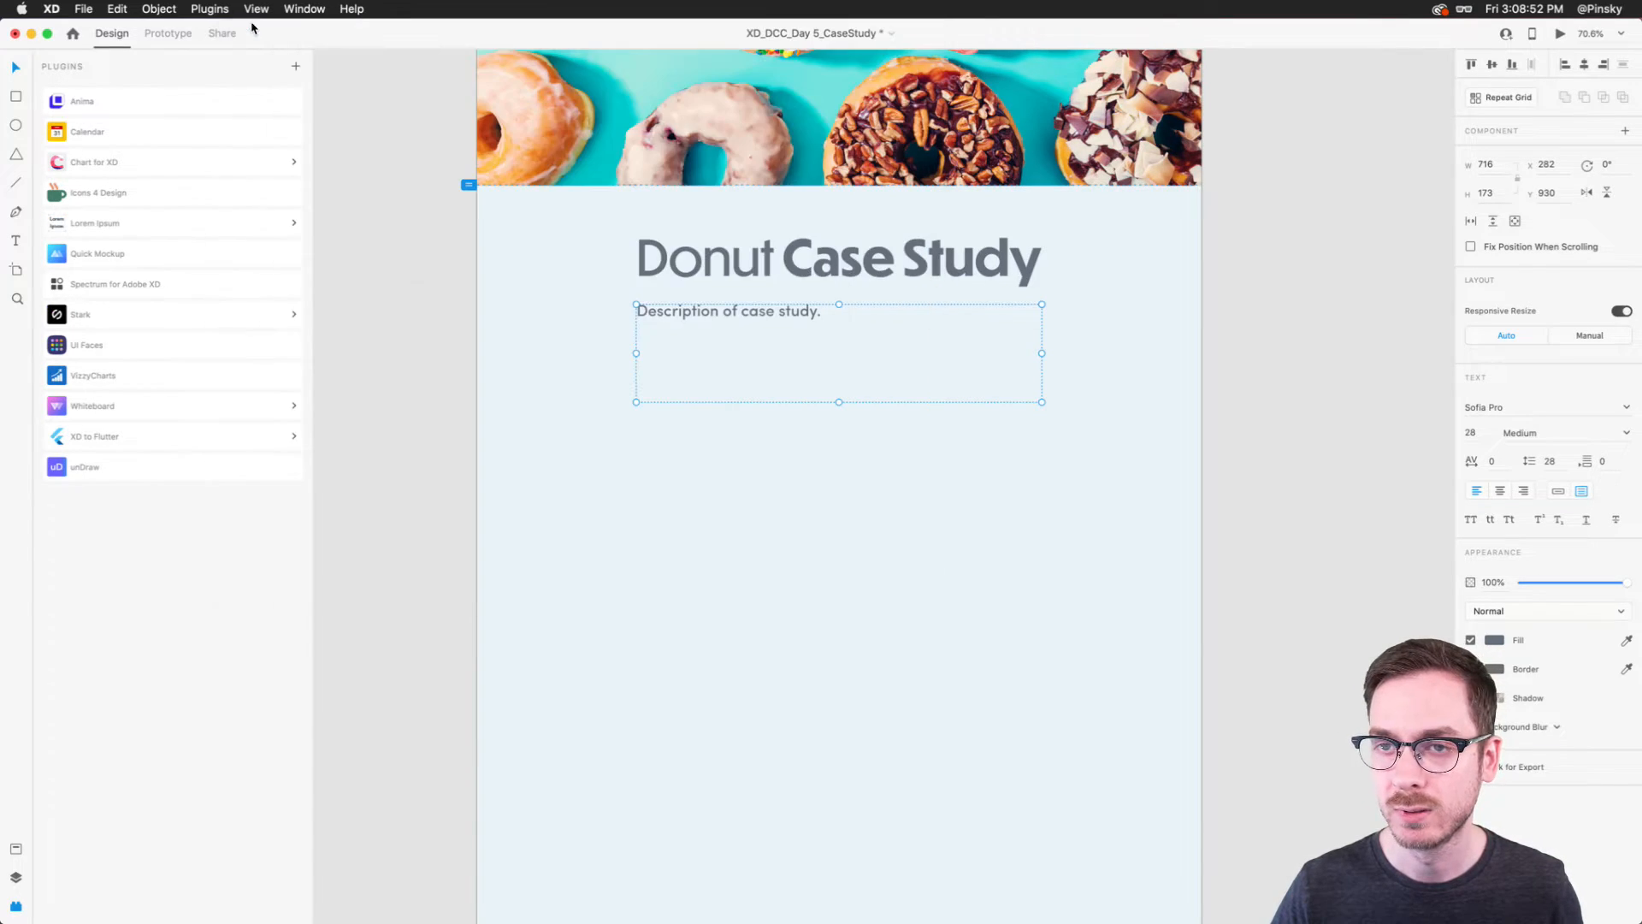
Step: Fill the description text box with Lorem Ipsum placeholder text and centre-align it
click(135, 222)
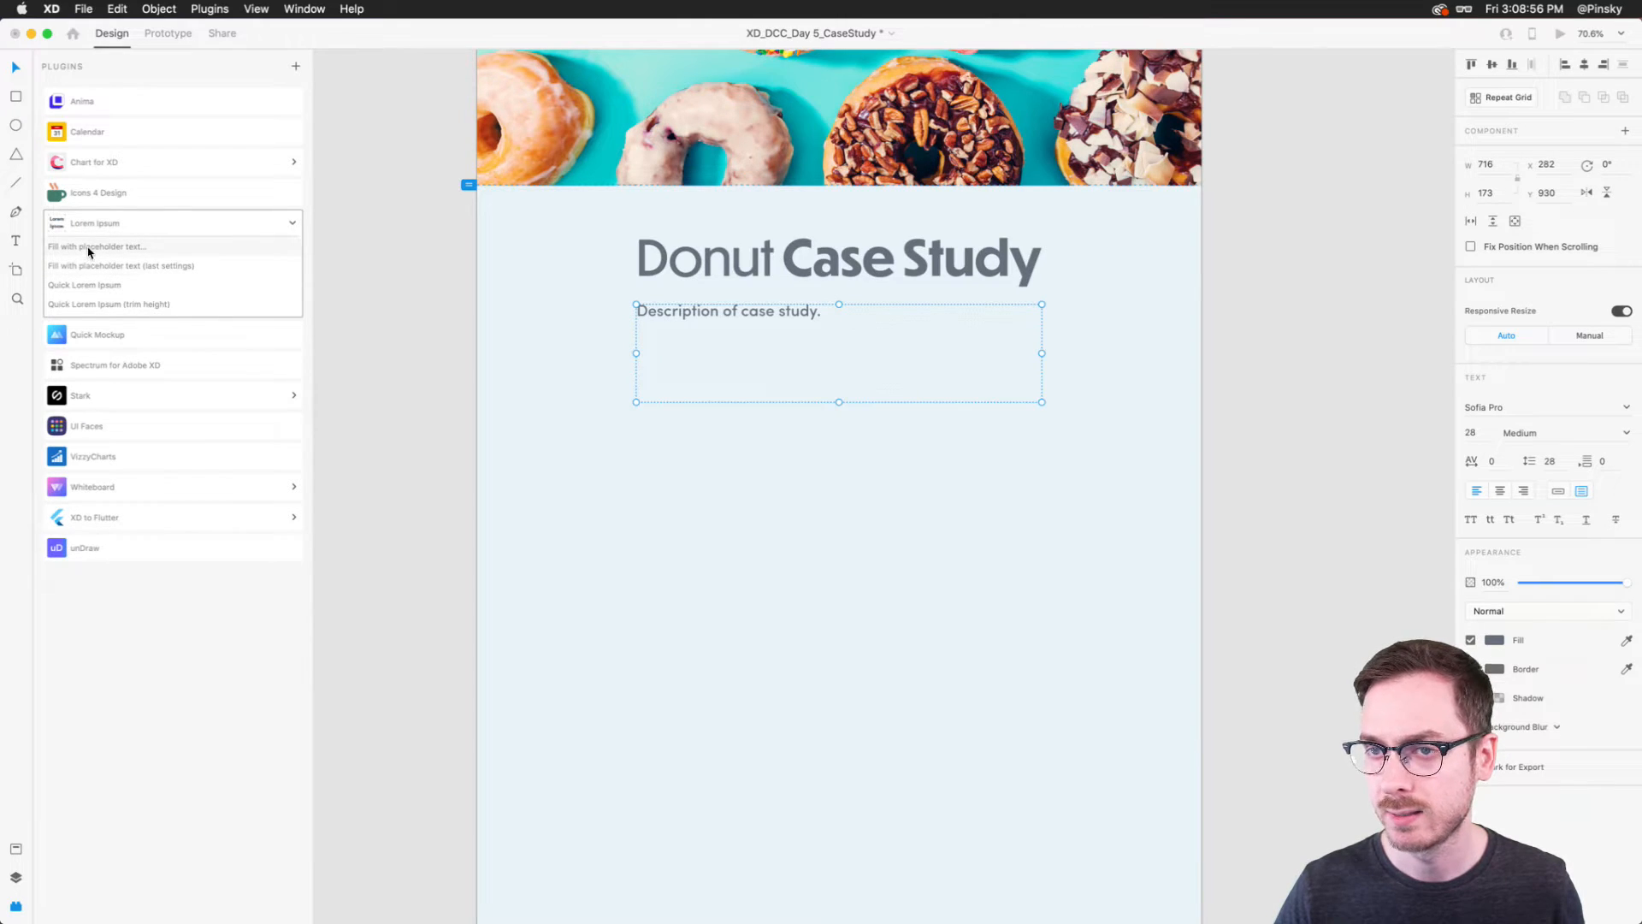
click(92, 247)
click(942, 305)
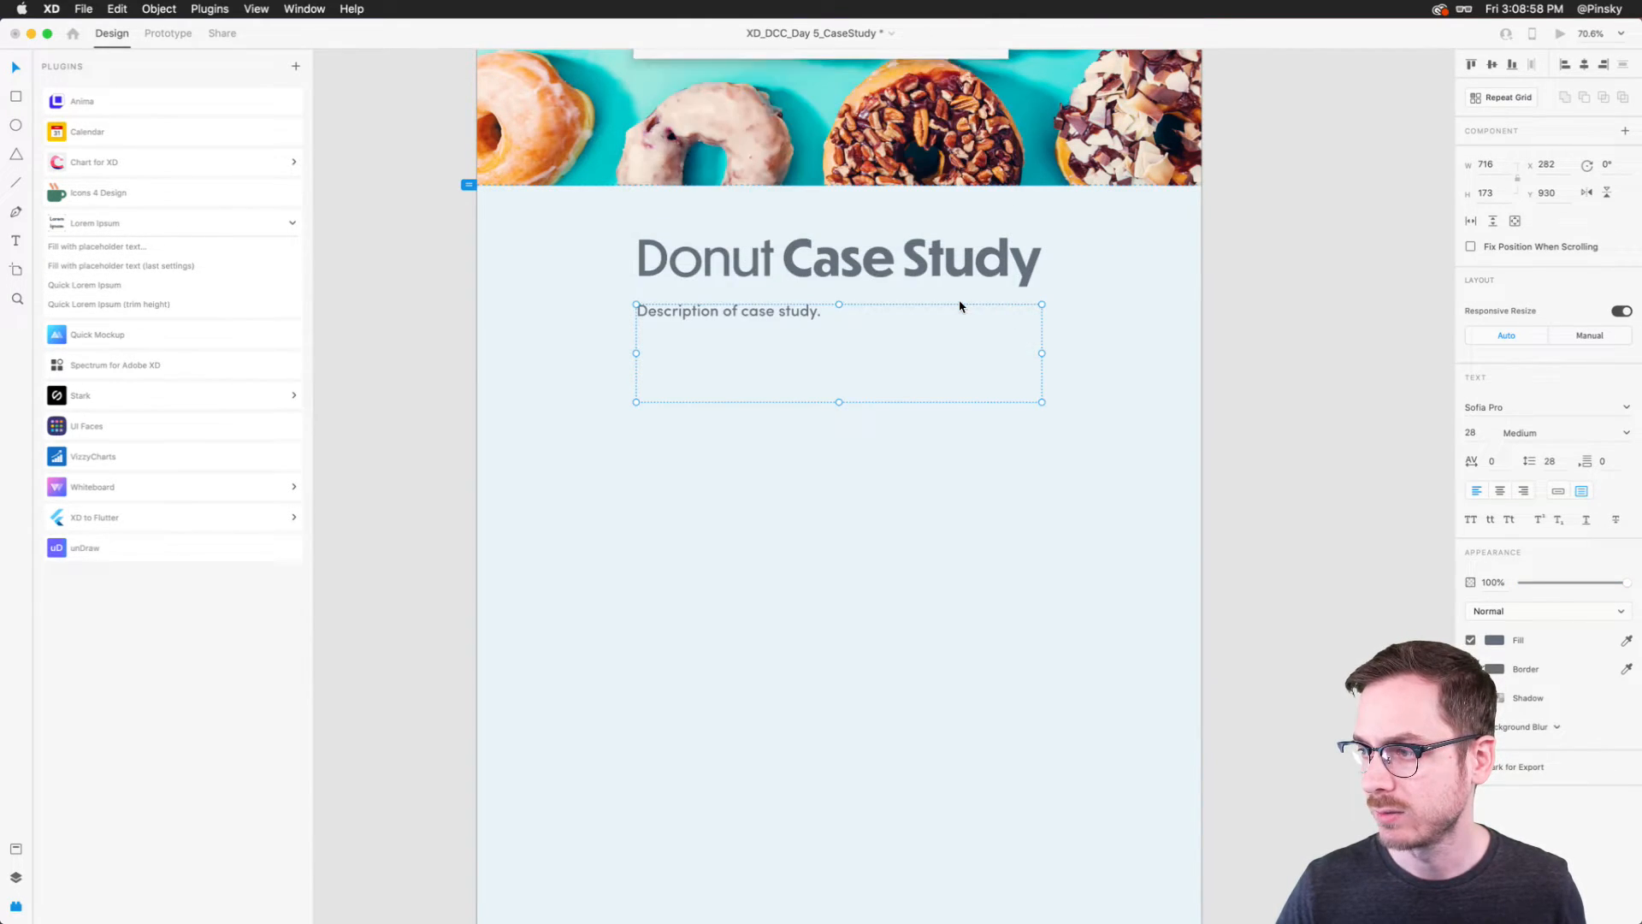
click(1498, 491)
click(1151, 368)
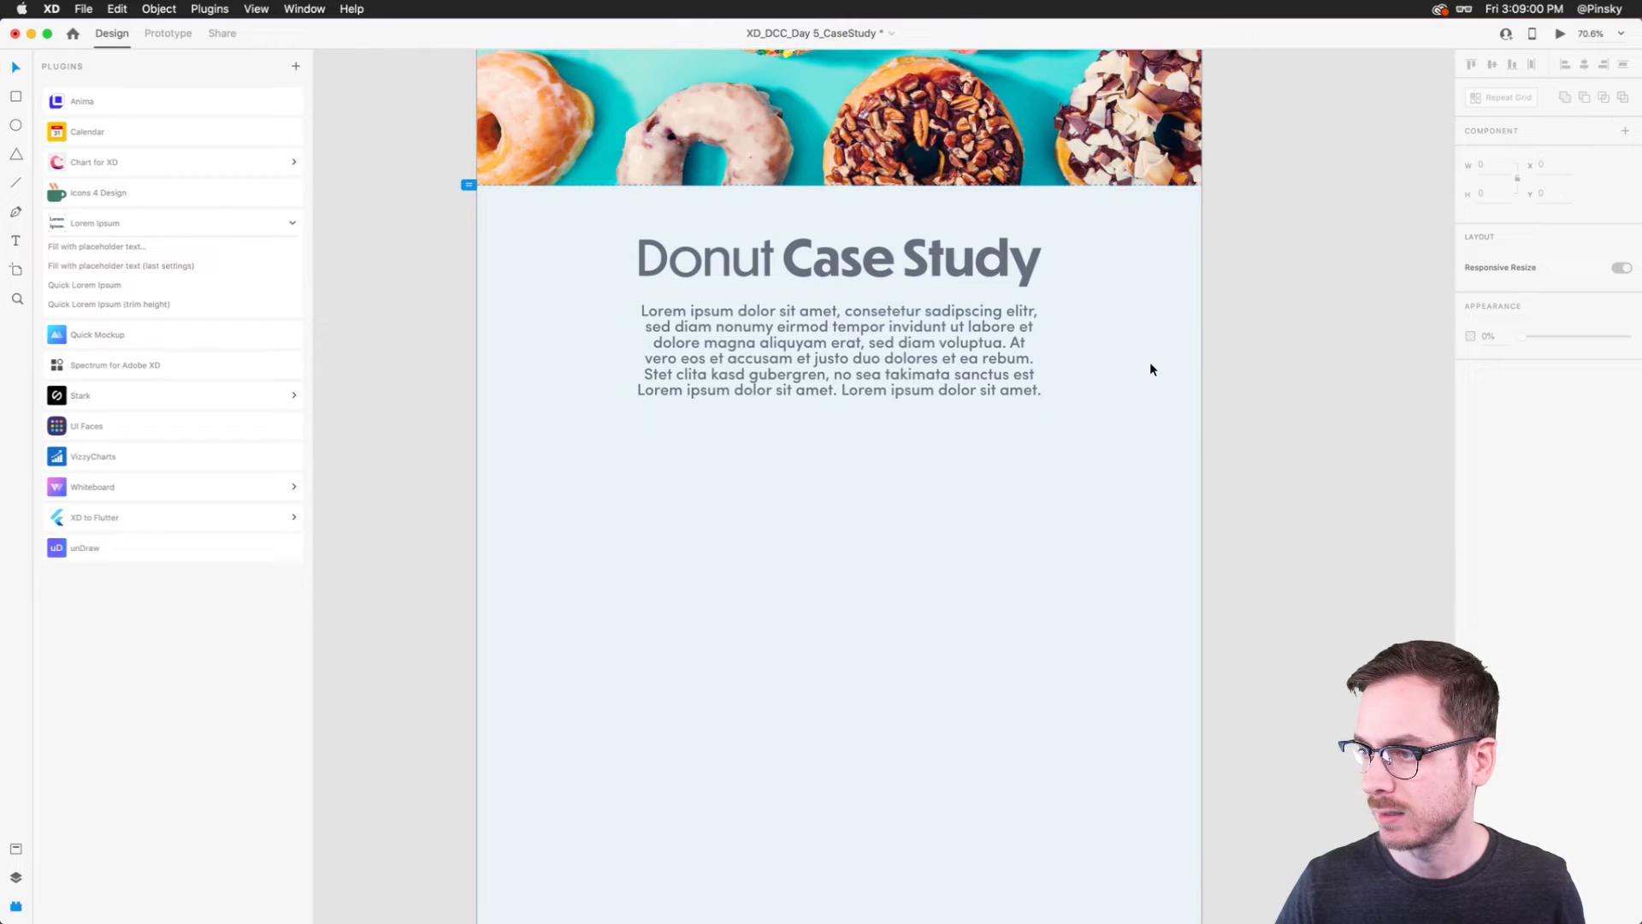
Step: Shorten the description text box to about 87 high and set its line spacing to 37
click(921, 357)
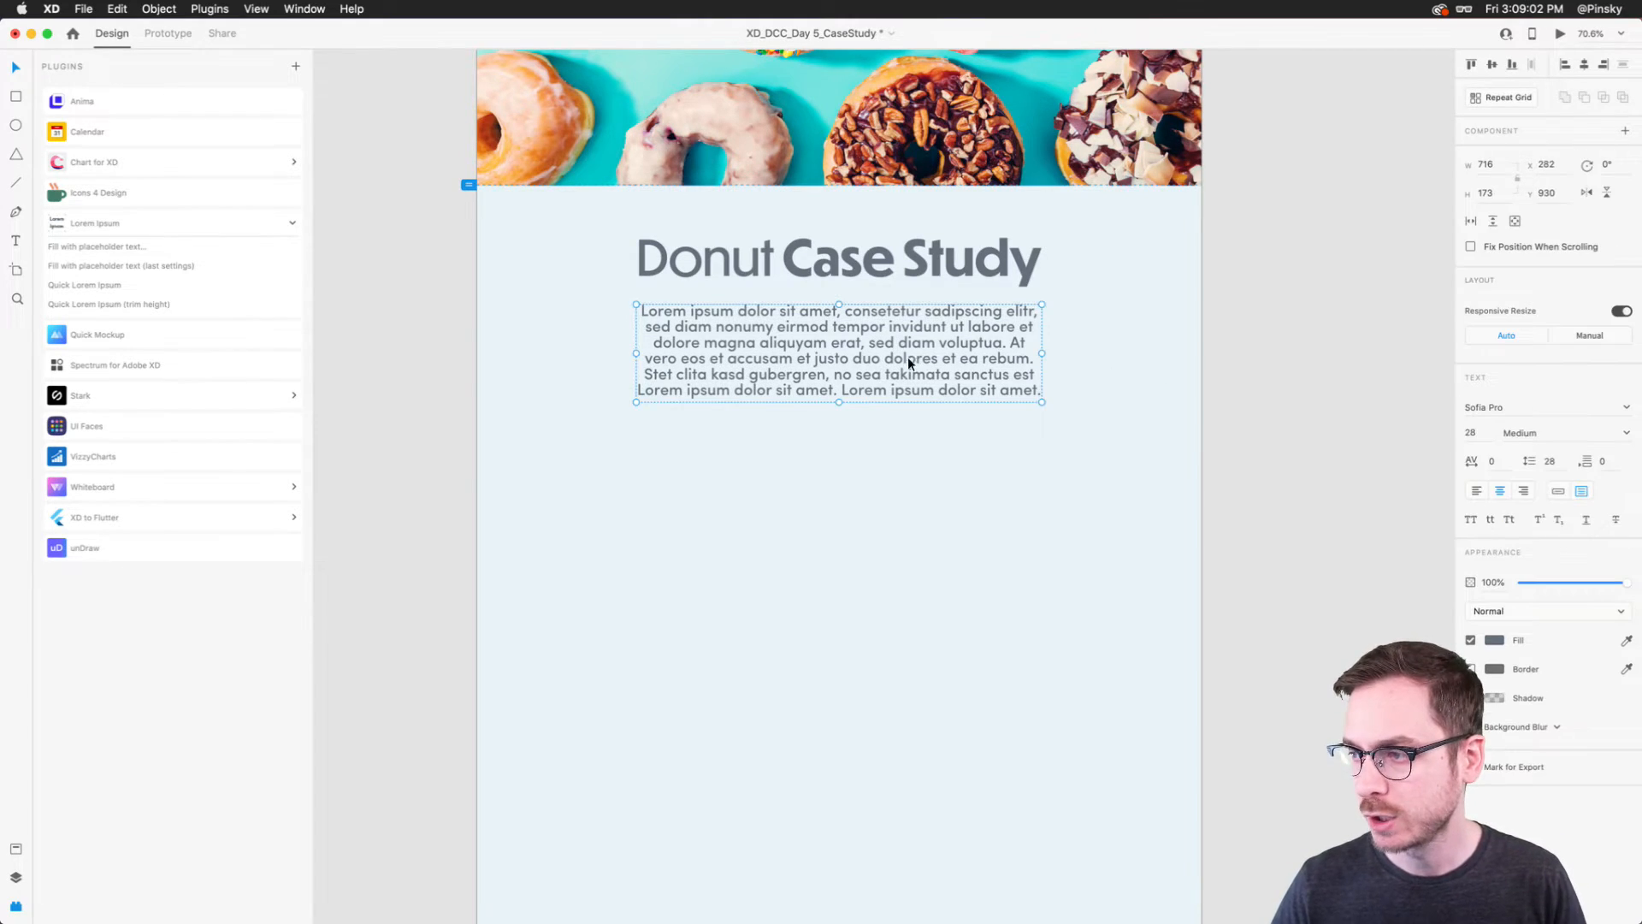
drag(840, 401, 838, 354)
click(1552, 463)
key(Up)
key(Up)
key(Up)
key(Up)
key(Up)
key(Up)
key(Up)
key(Up)
key(Up)
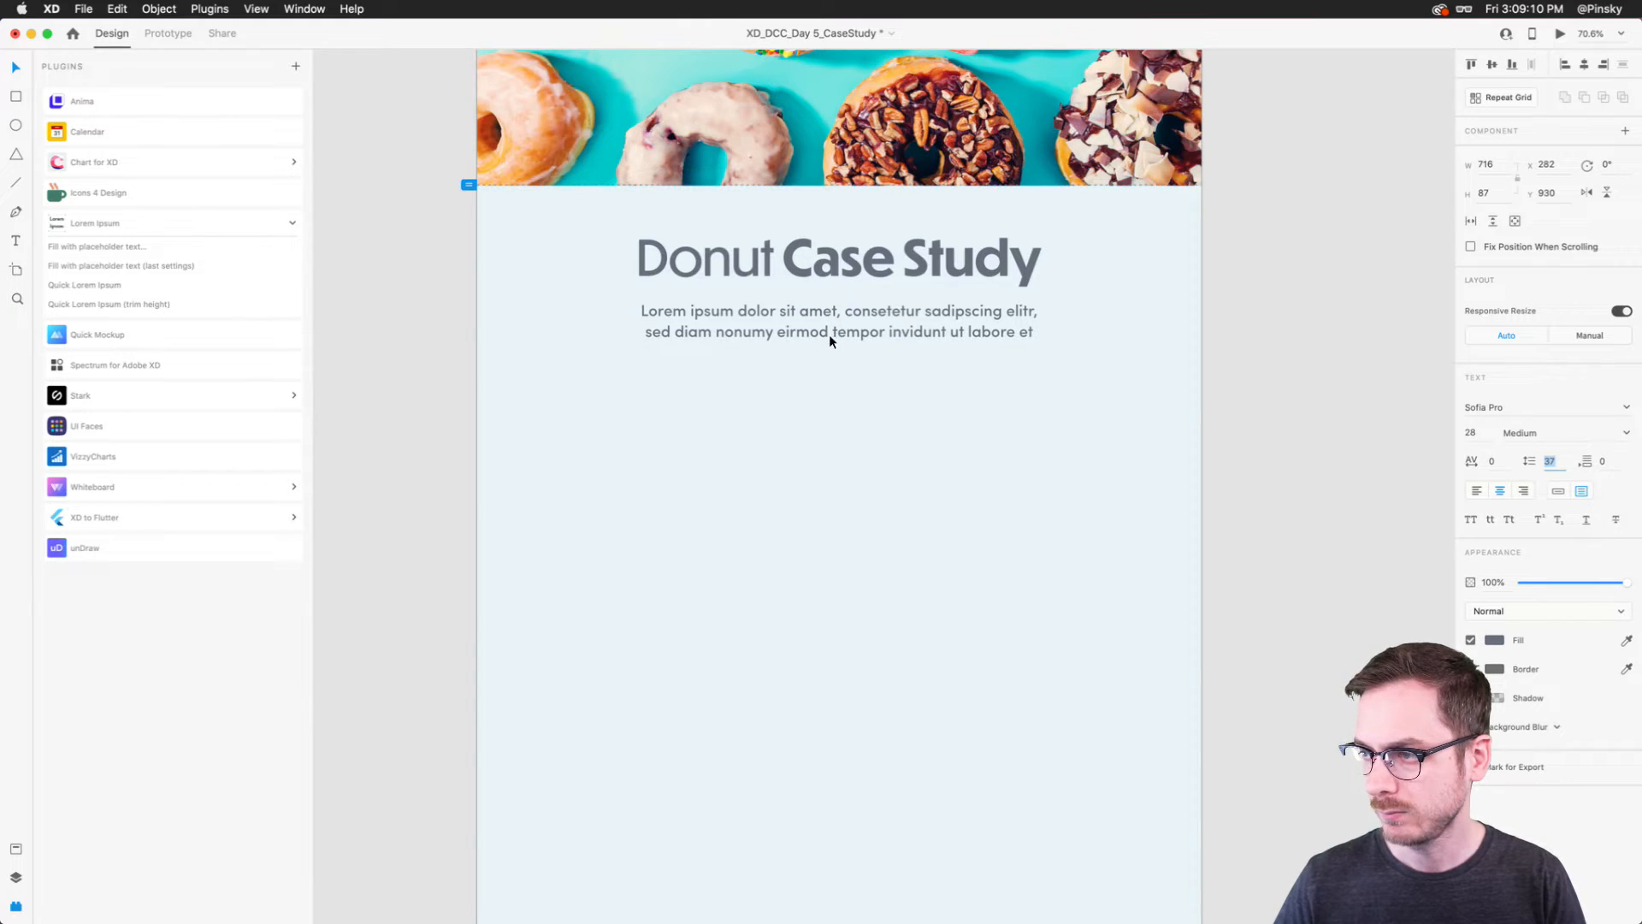
Step: Extend the description text box to three lines, about 105 high, and move it closer beneath the title at Y 917
drag(839, 352, 839, 366)
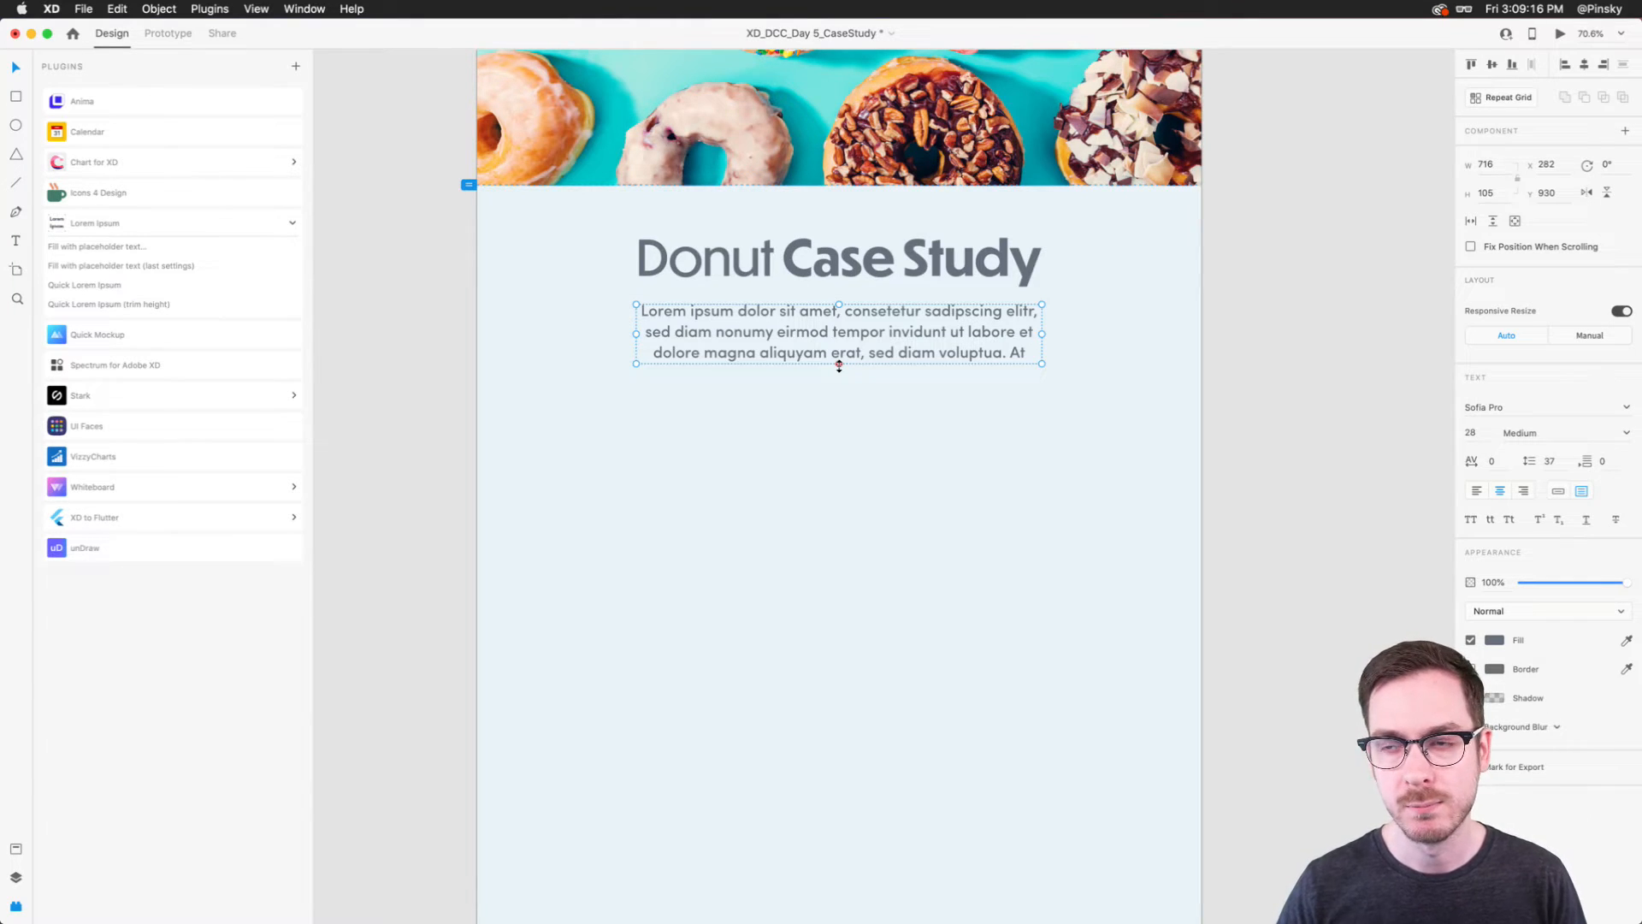
scroll(881, 406, down, 1)
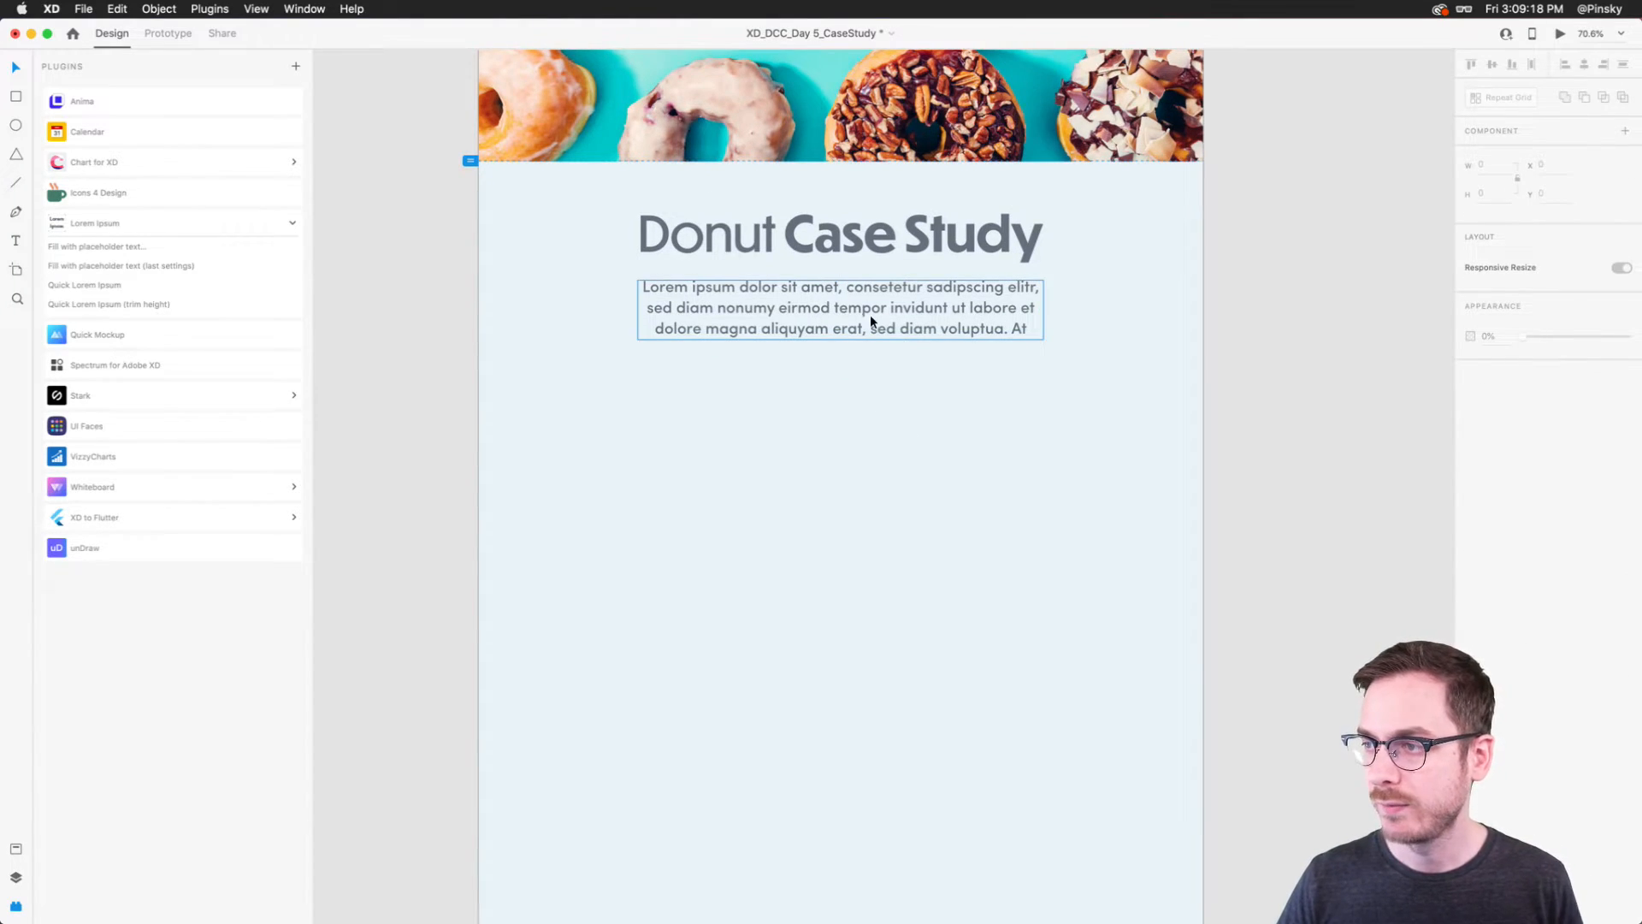
drag(853, 310, 853, 304)
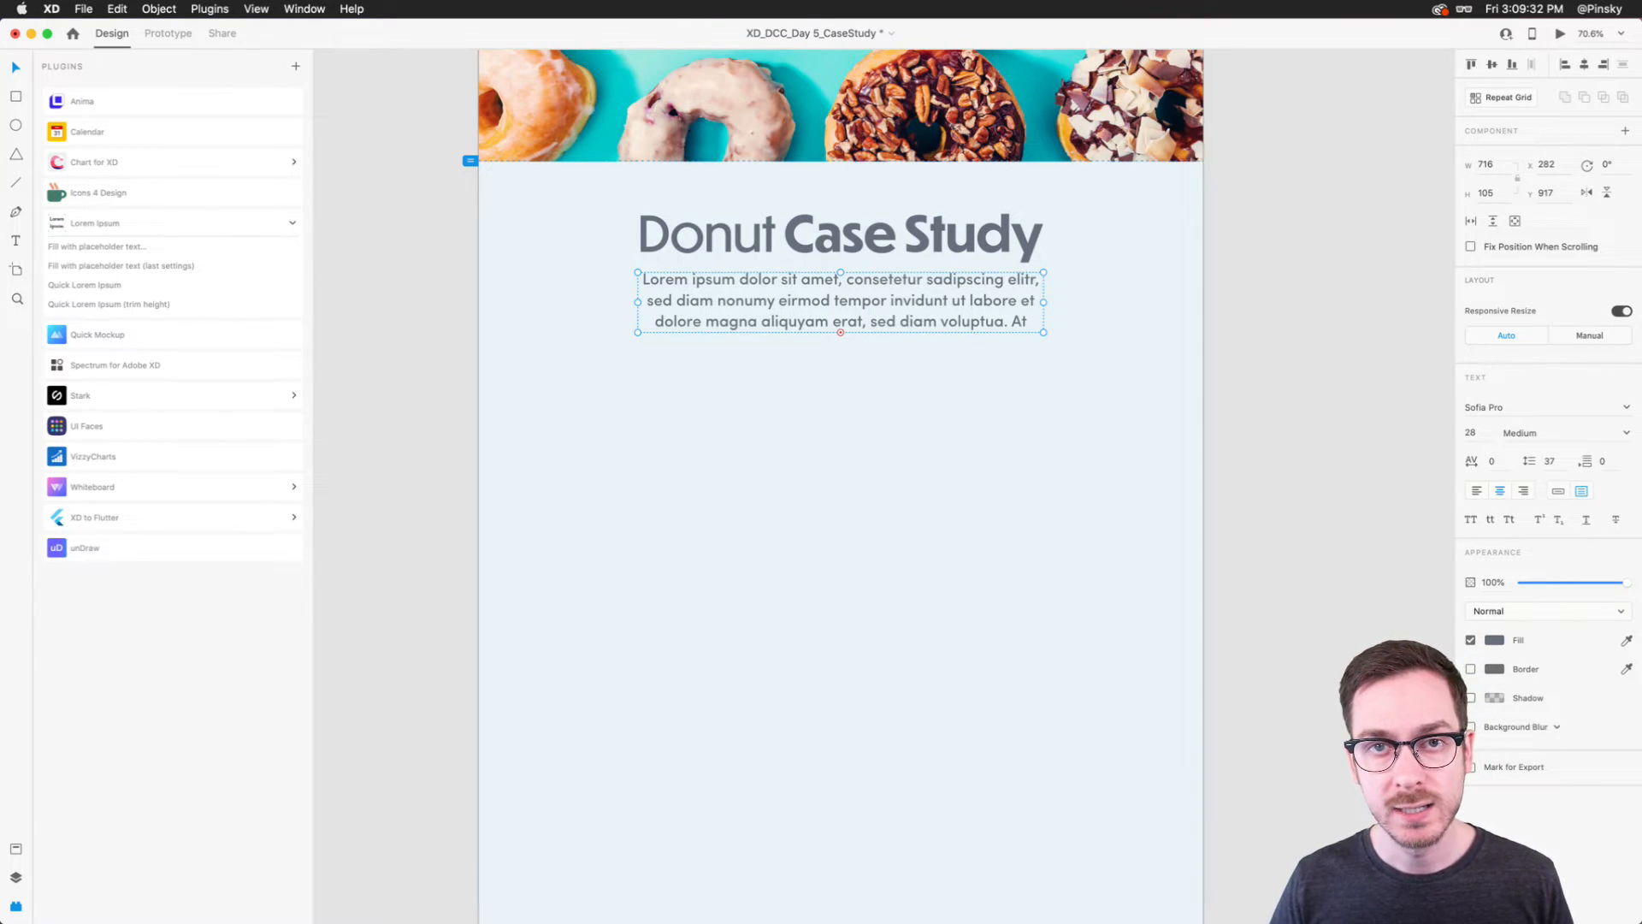
Step: Duplicate the Donut Case Study title below the description and replace the copy's text with "The challenge"
click(751, 230)
drag(751, 229, 749, 434)
double_click(748, 436)
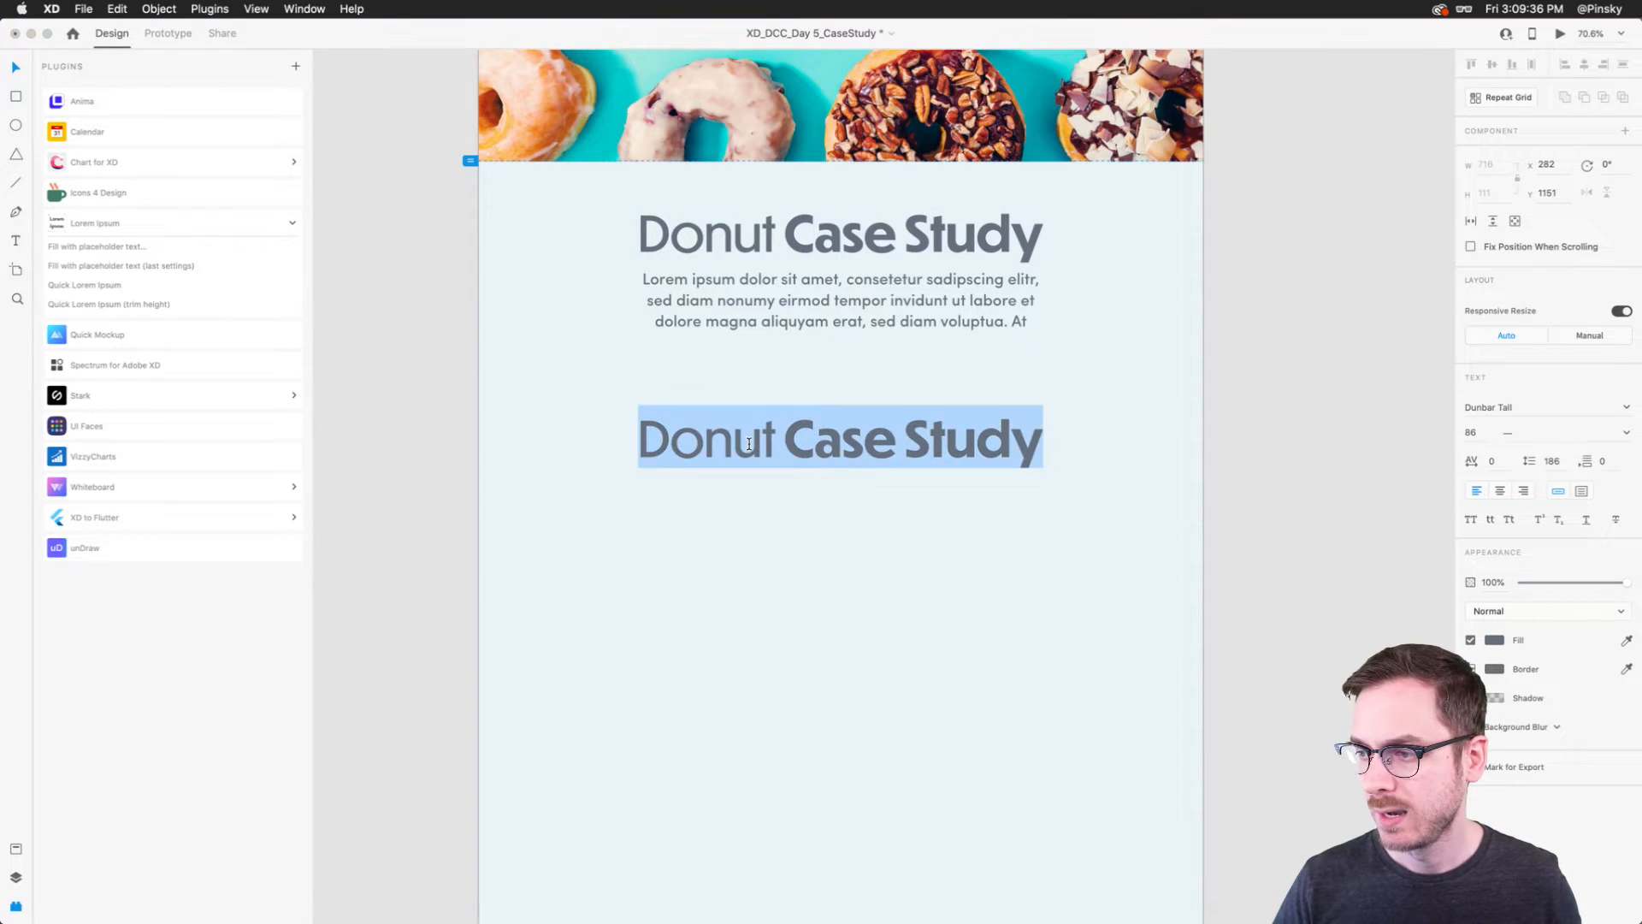
text(The challenge)
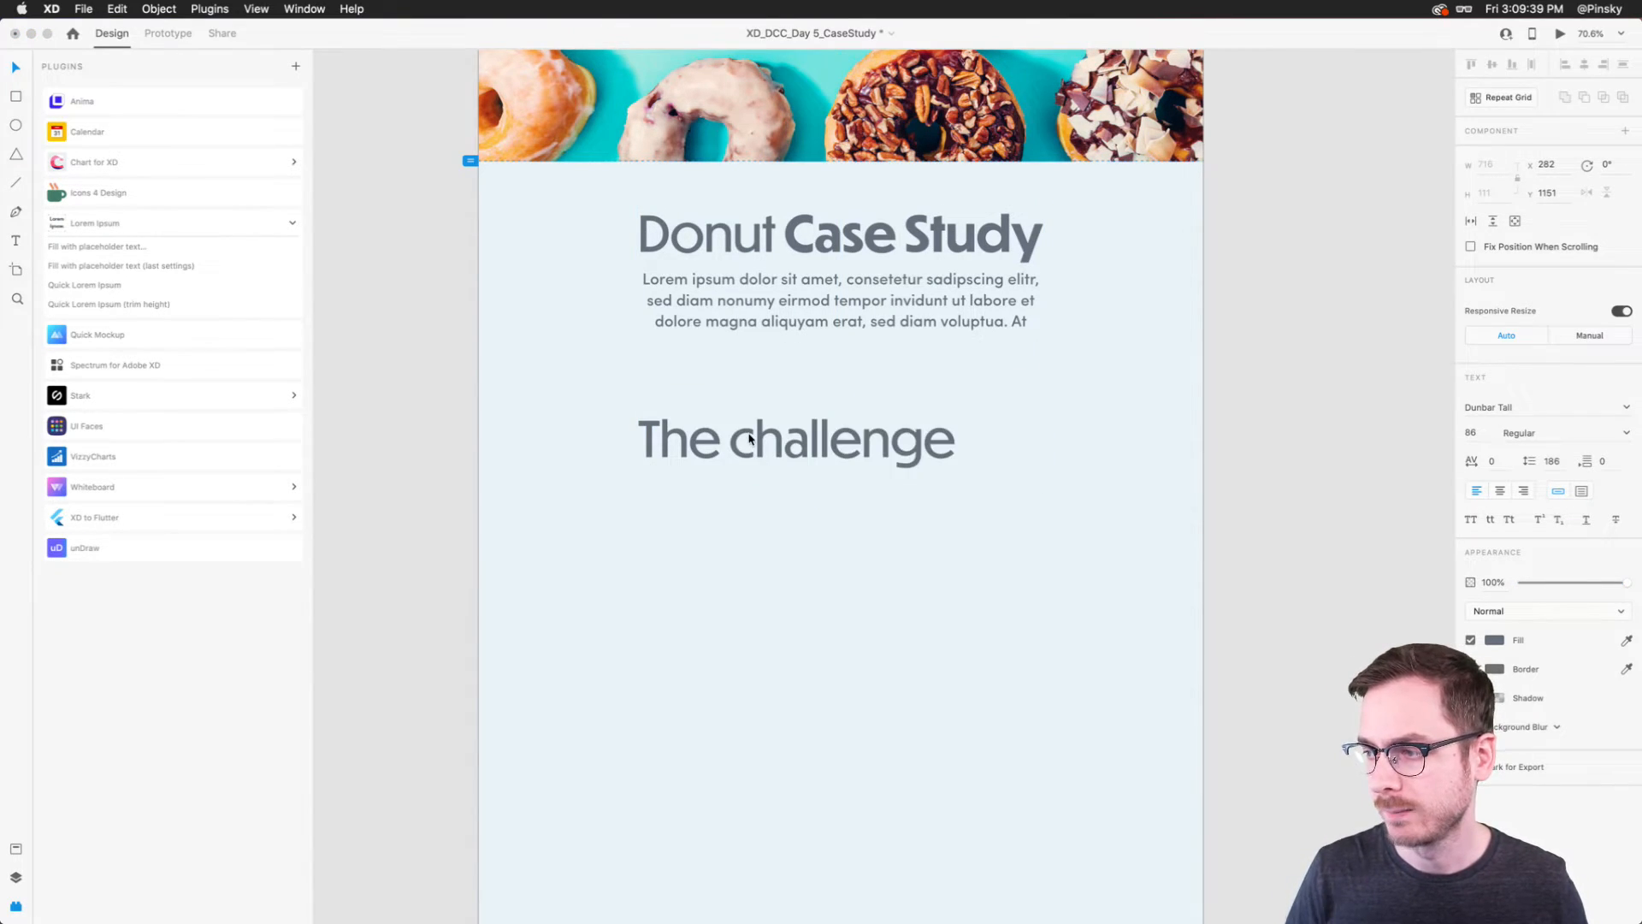
key(Escape)
Step: Scale "The challenge" heading down to font size 63 and place it at X 120, Y 1183
drag(799, 470, 796, 451)
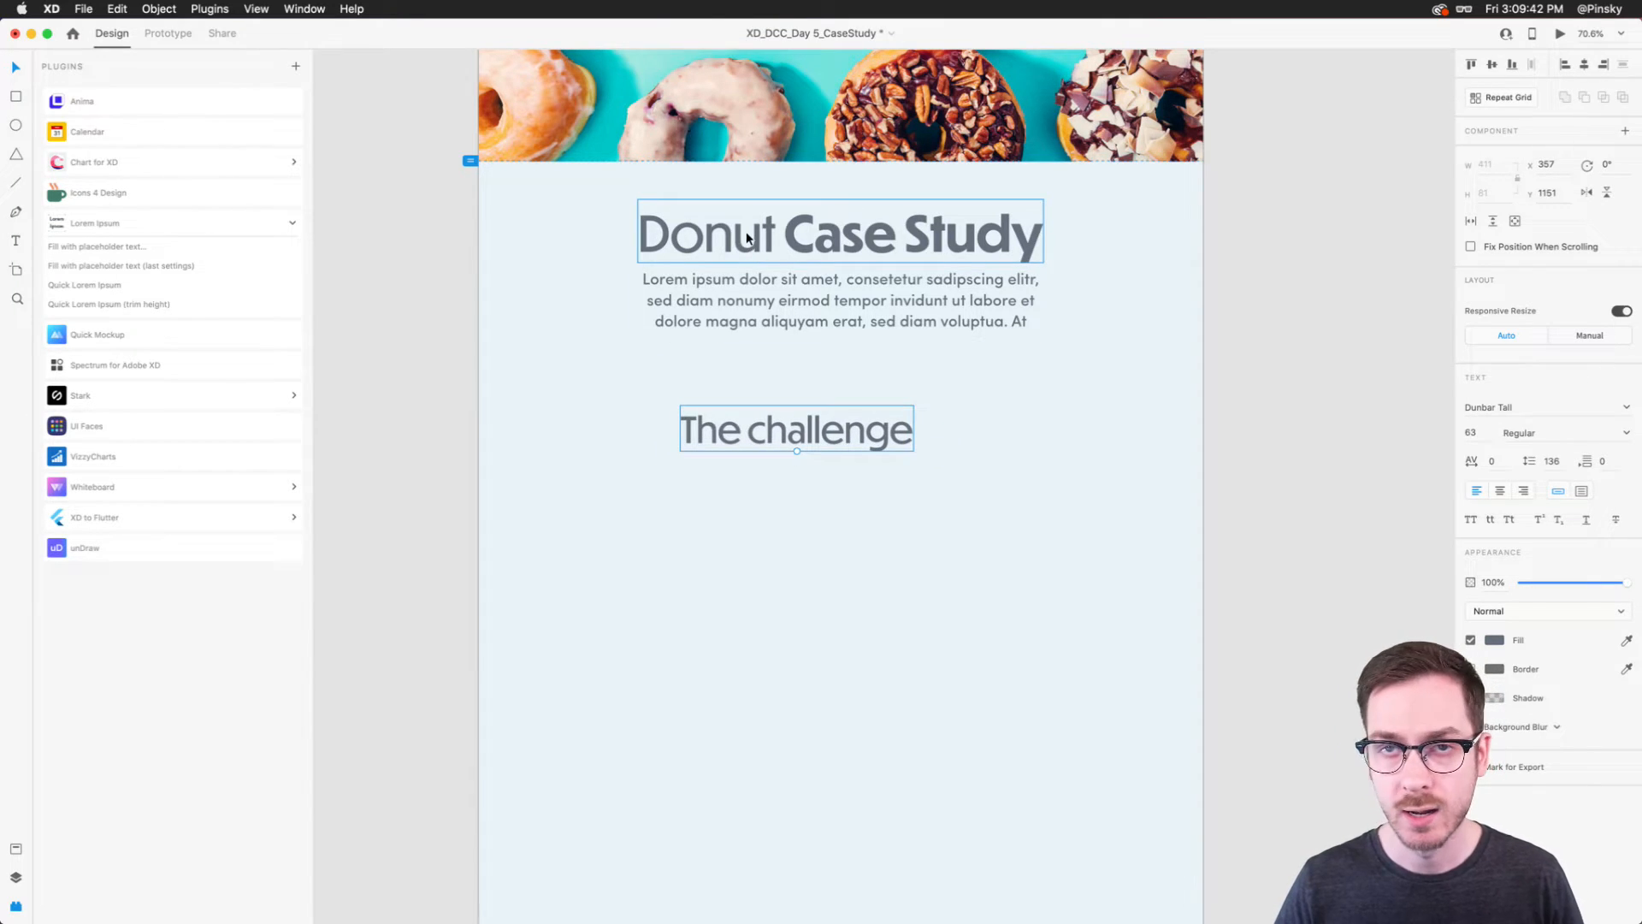
drag(834, 434, 694, 453)
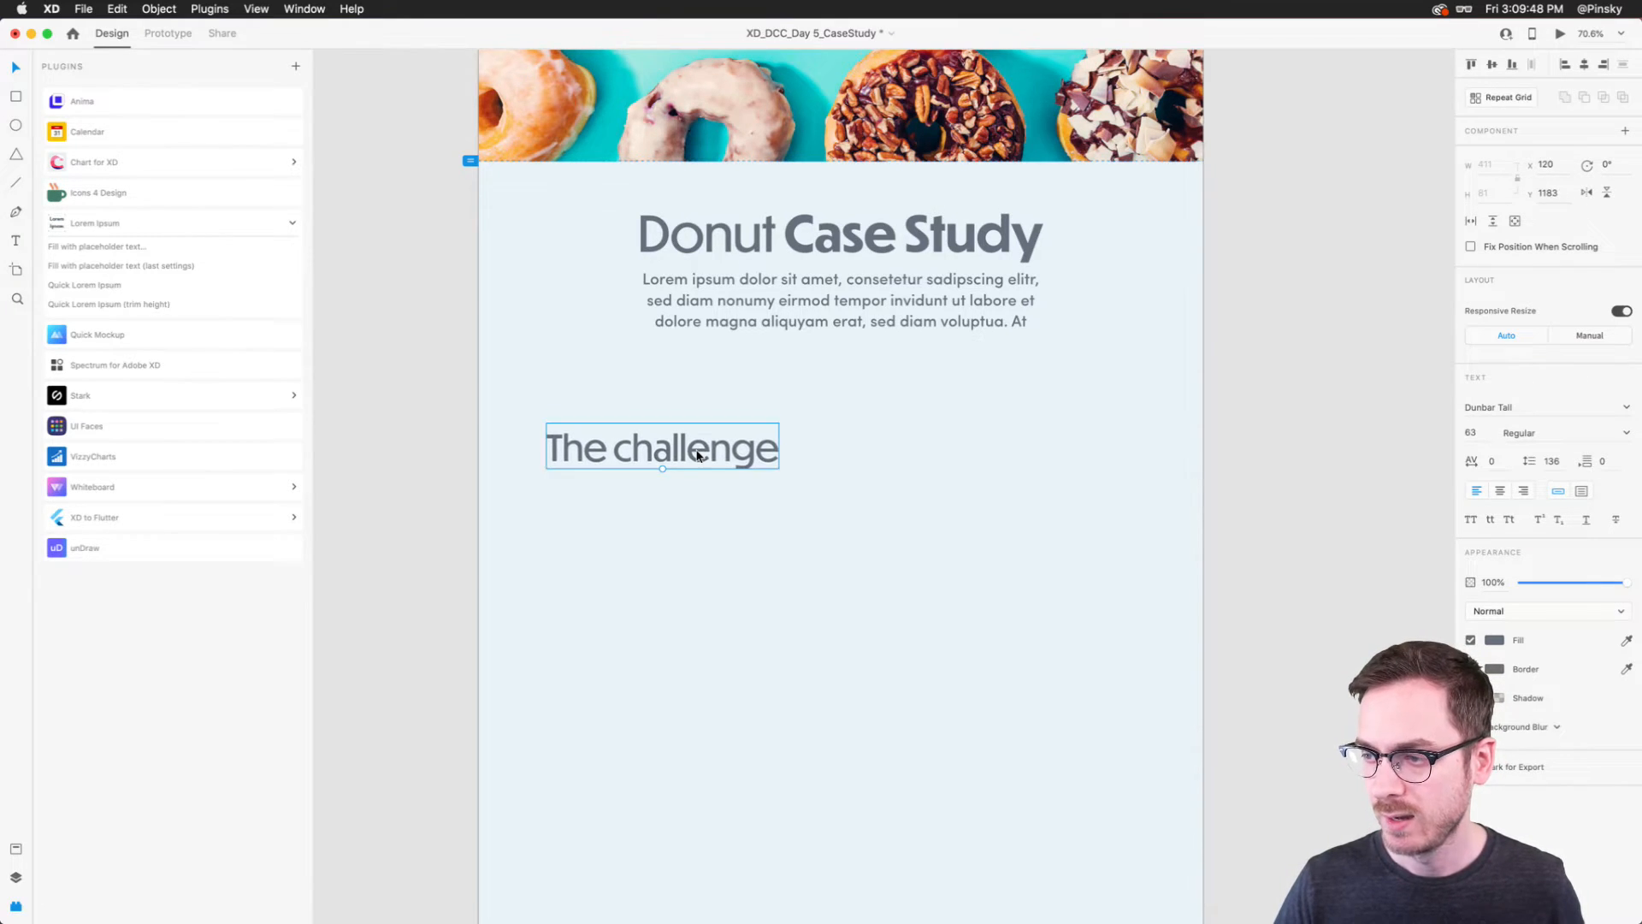
Step: Draw a rectangle about 588 by 460 below "The challenge" heading, with no border and a near-black fill
scroll(566, 335, down, 5)
click(566, 330)
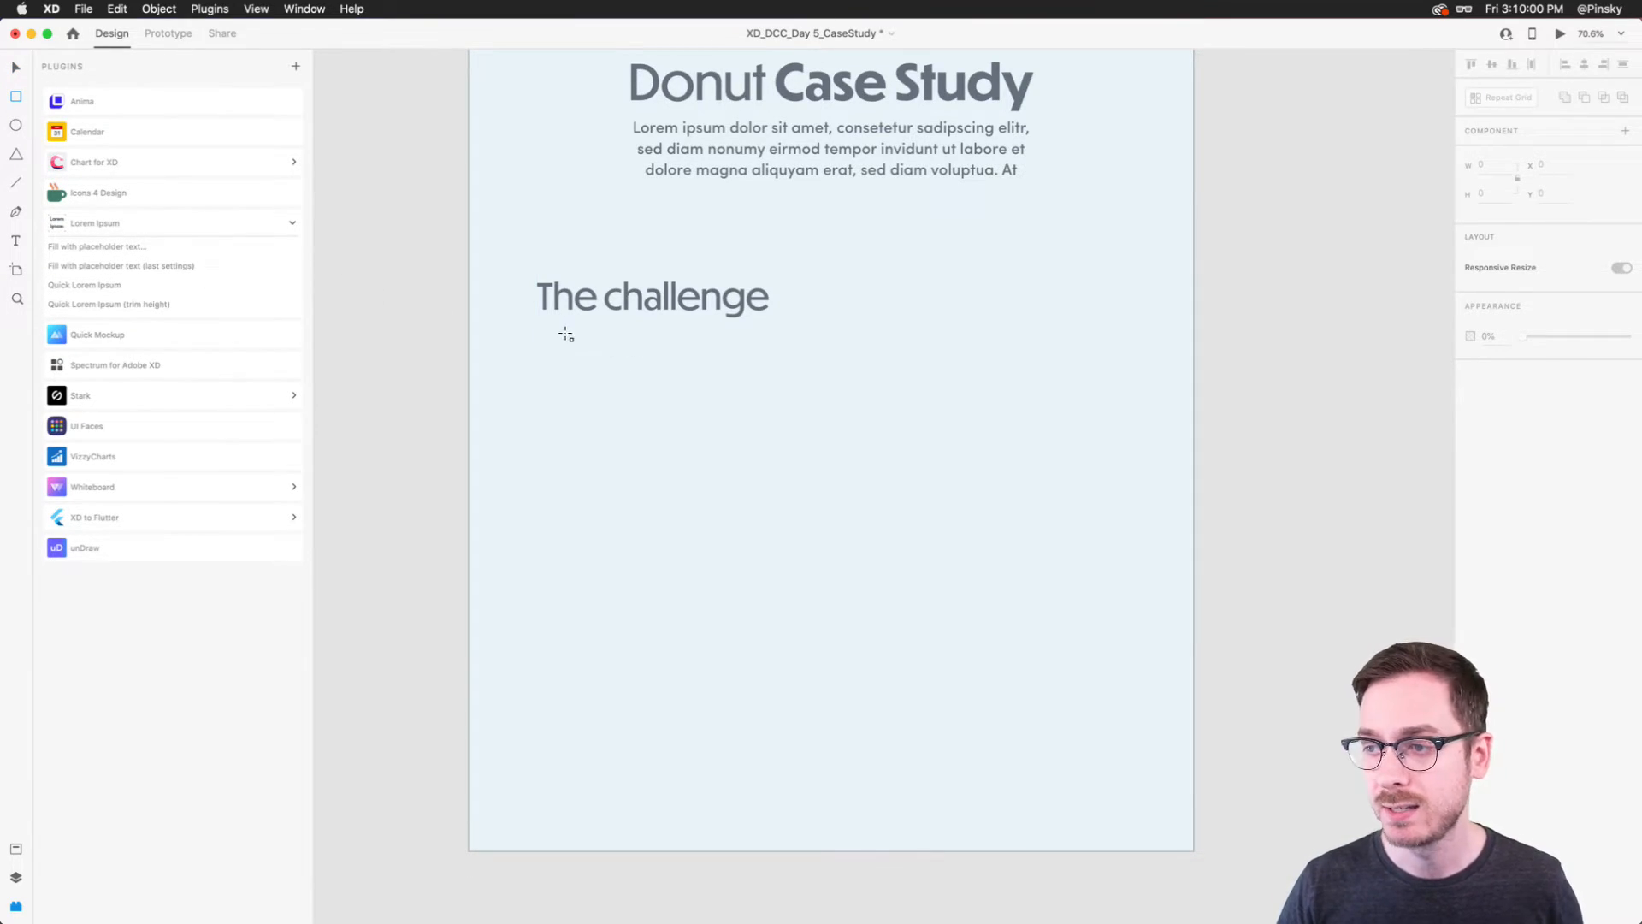
mouse_move(570, 332)
mouse_down()
mouse_move(832, 473)
mouse_move(850, 542)
mouse_move(903, 596)
mouse_up()
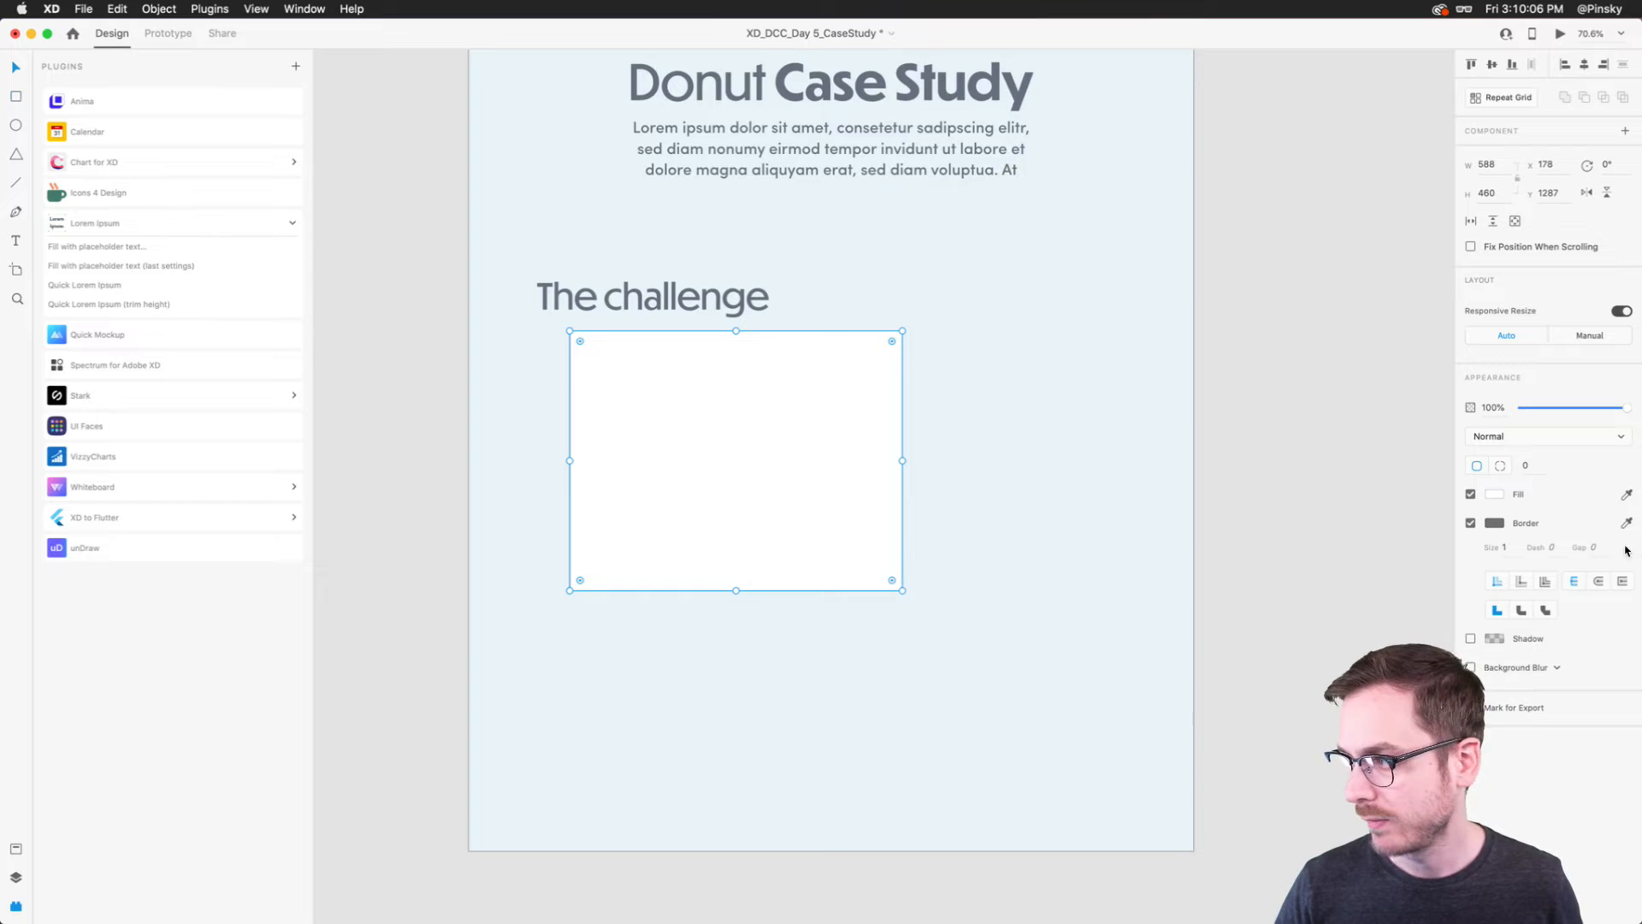
click(1469, 523)
click(1494, 493)
drag(1357, 441, 1254, 524)
key(Escape)
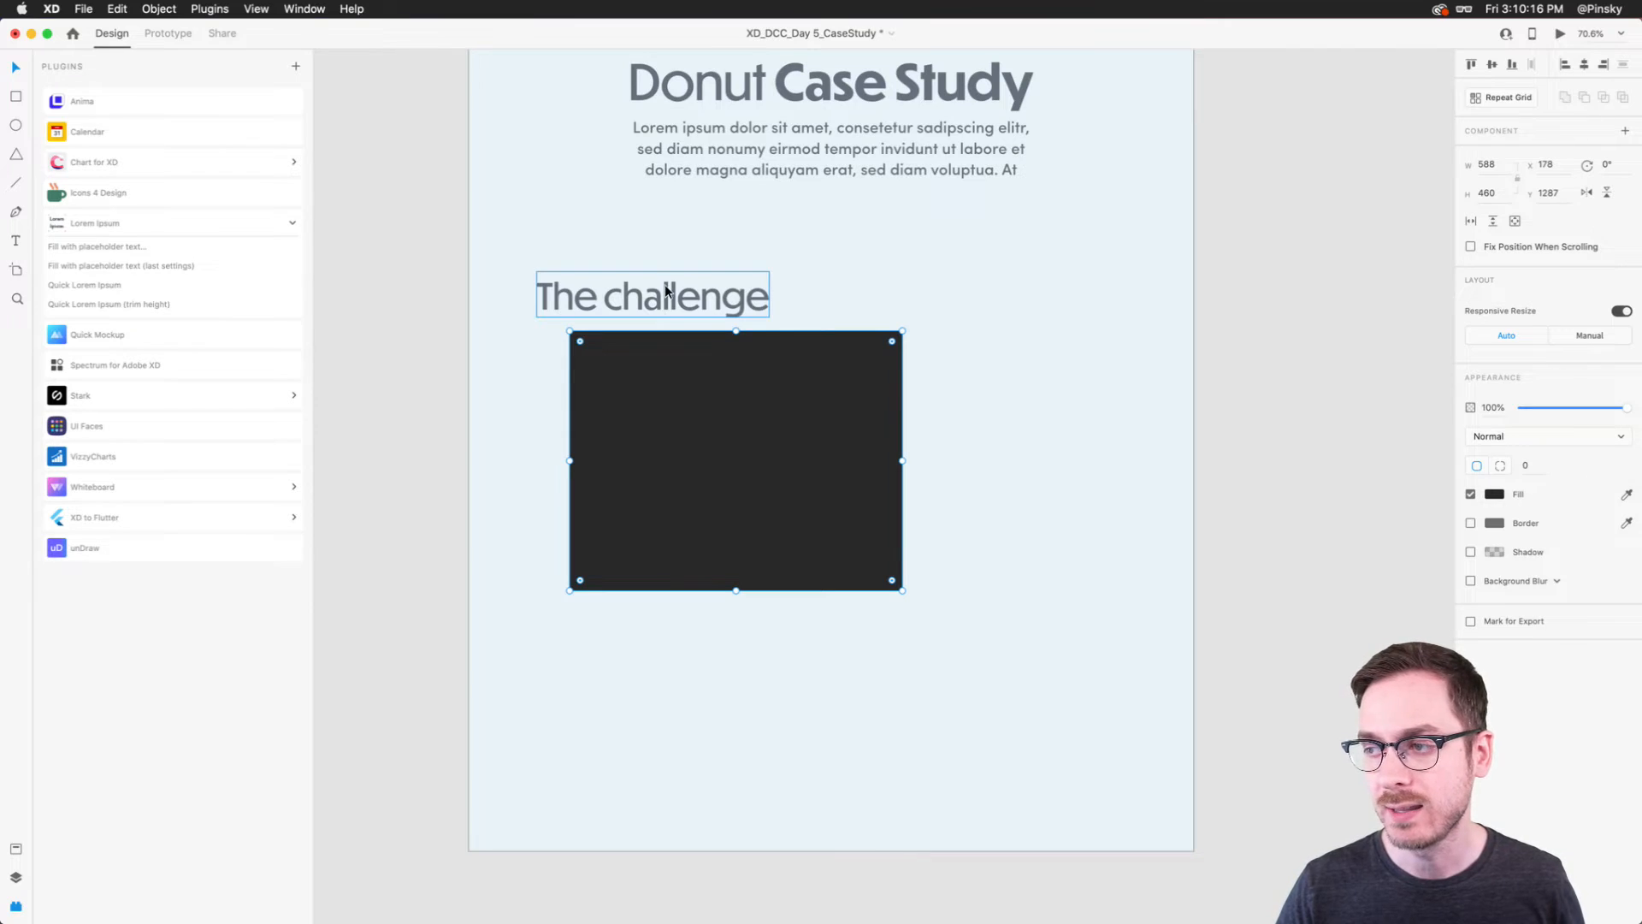
Step: Group "The challenge" heading with the rectangle and name the group "Case Study"
scroll(665, 290, down, 1)
scroll(665, 291, down, 1)
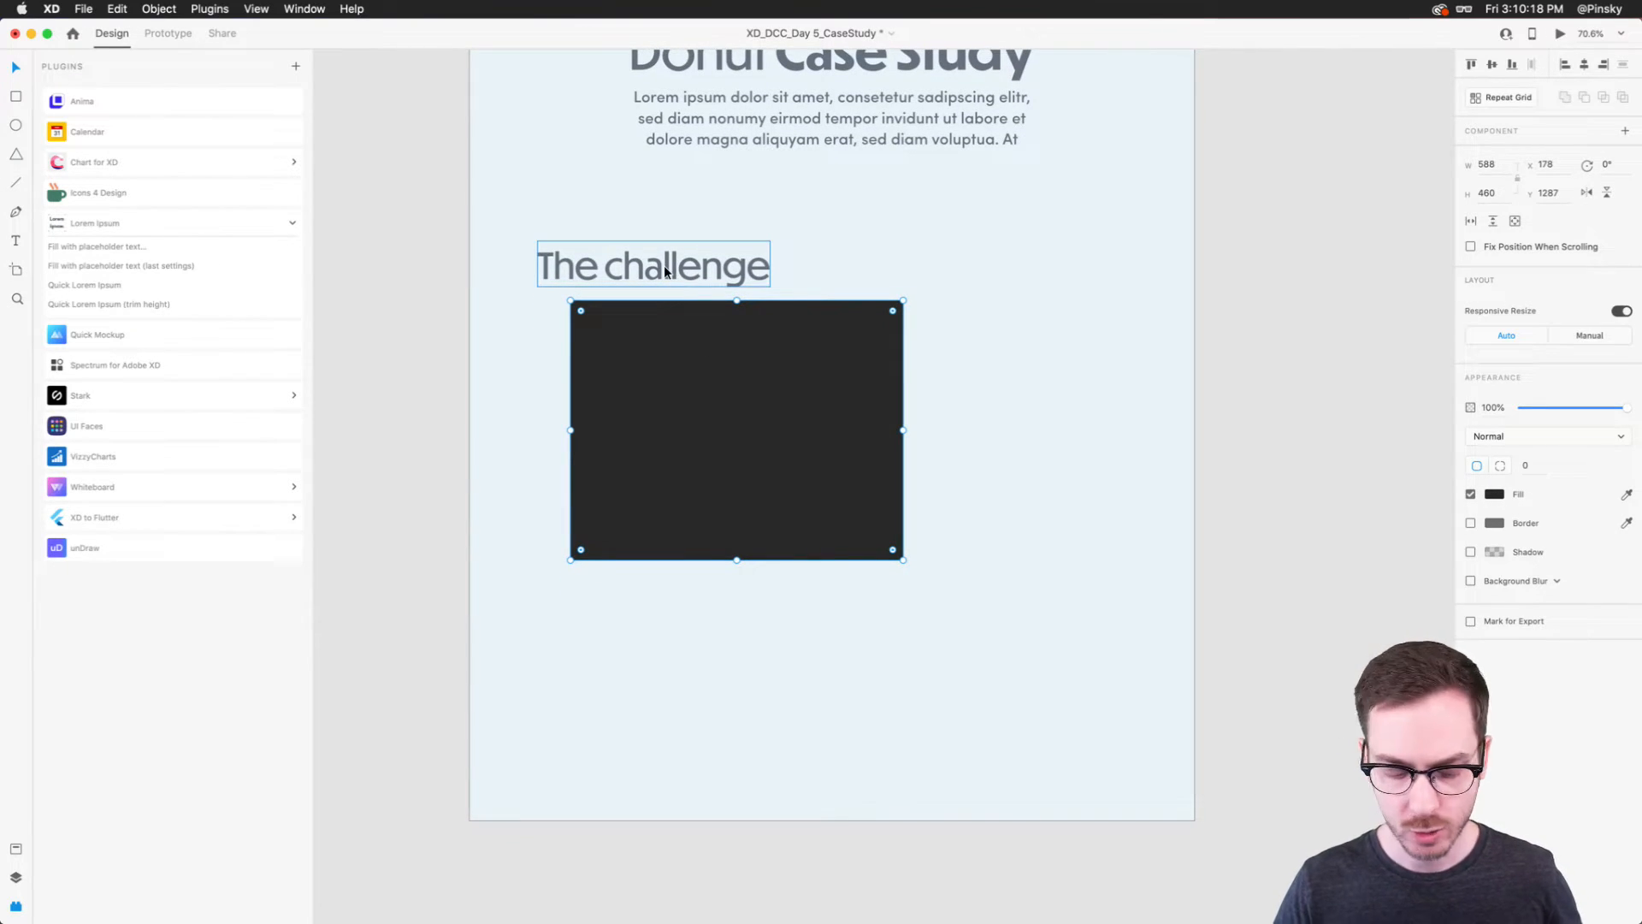
key(super+y)
shift+click(665, 271)
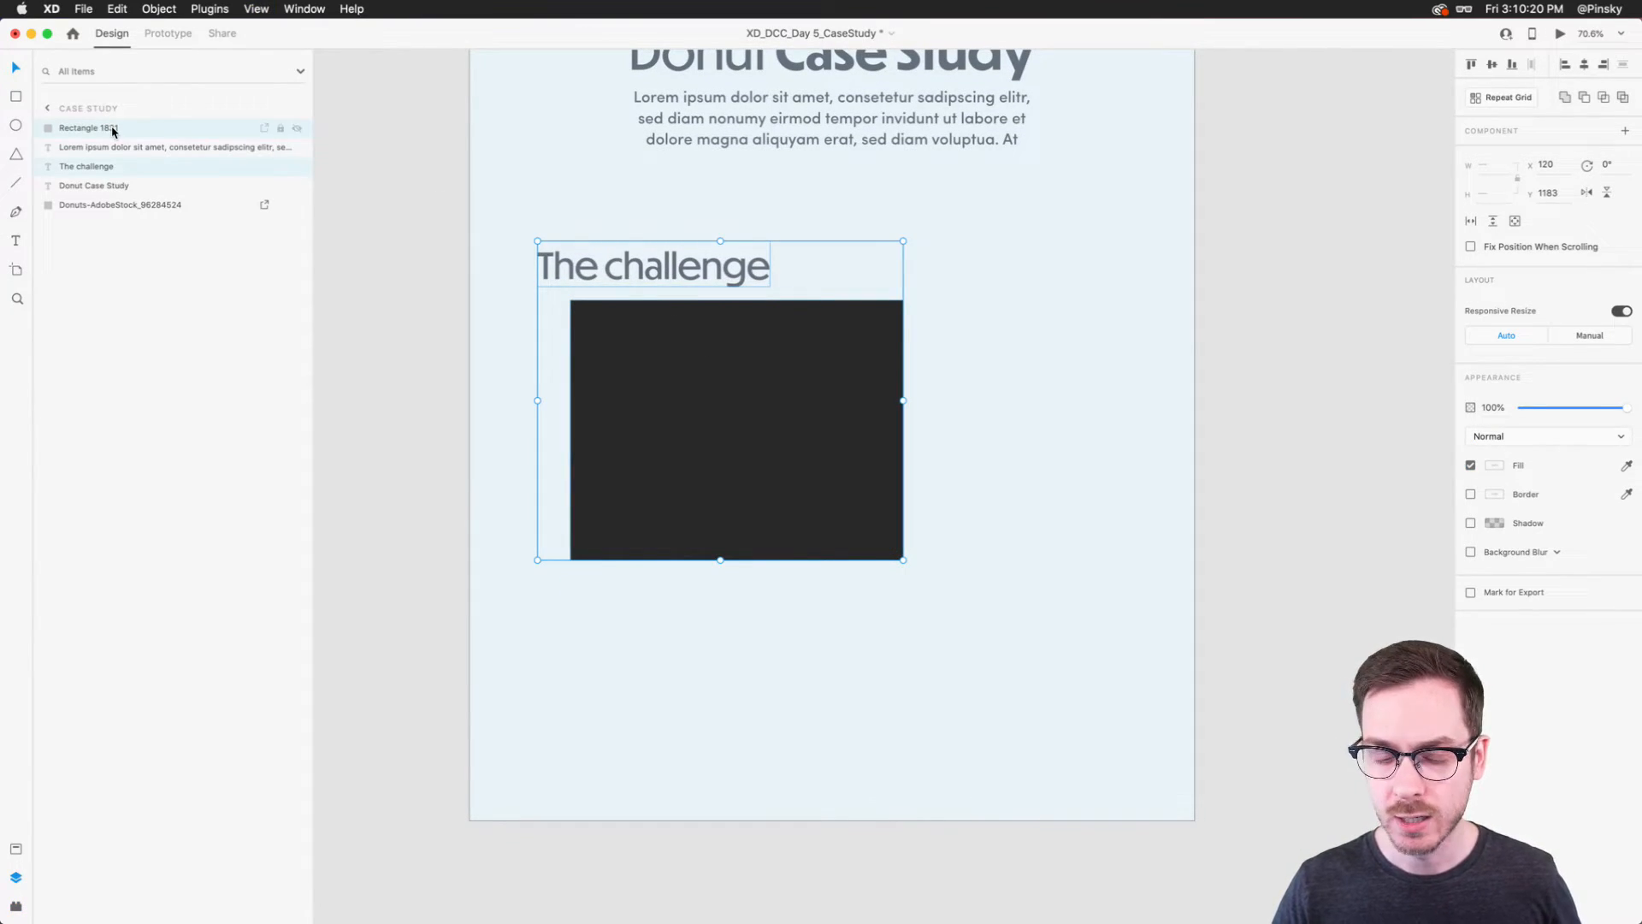
key(super+g)
double_click(82, 129)
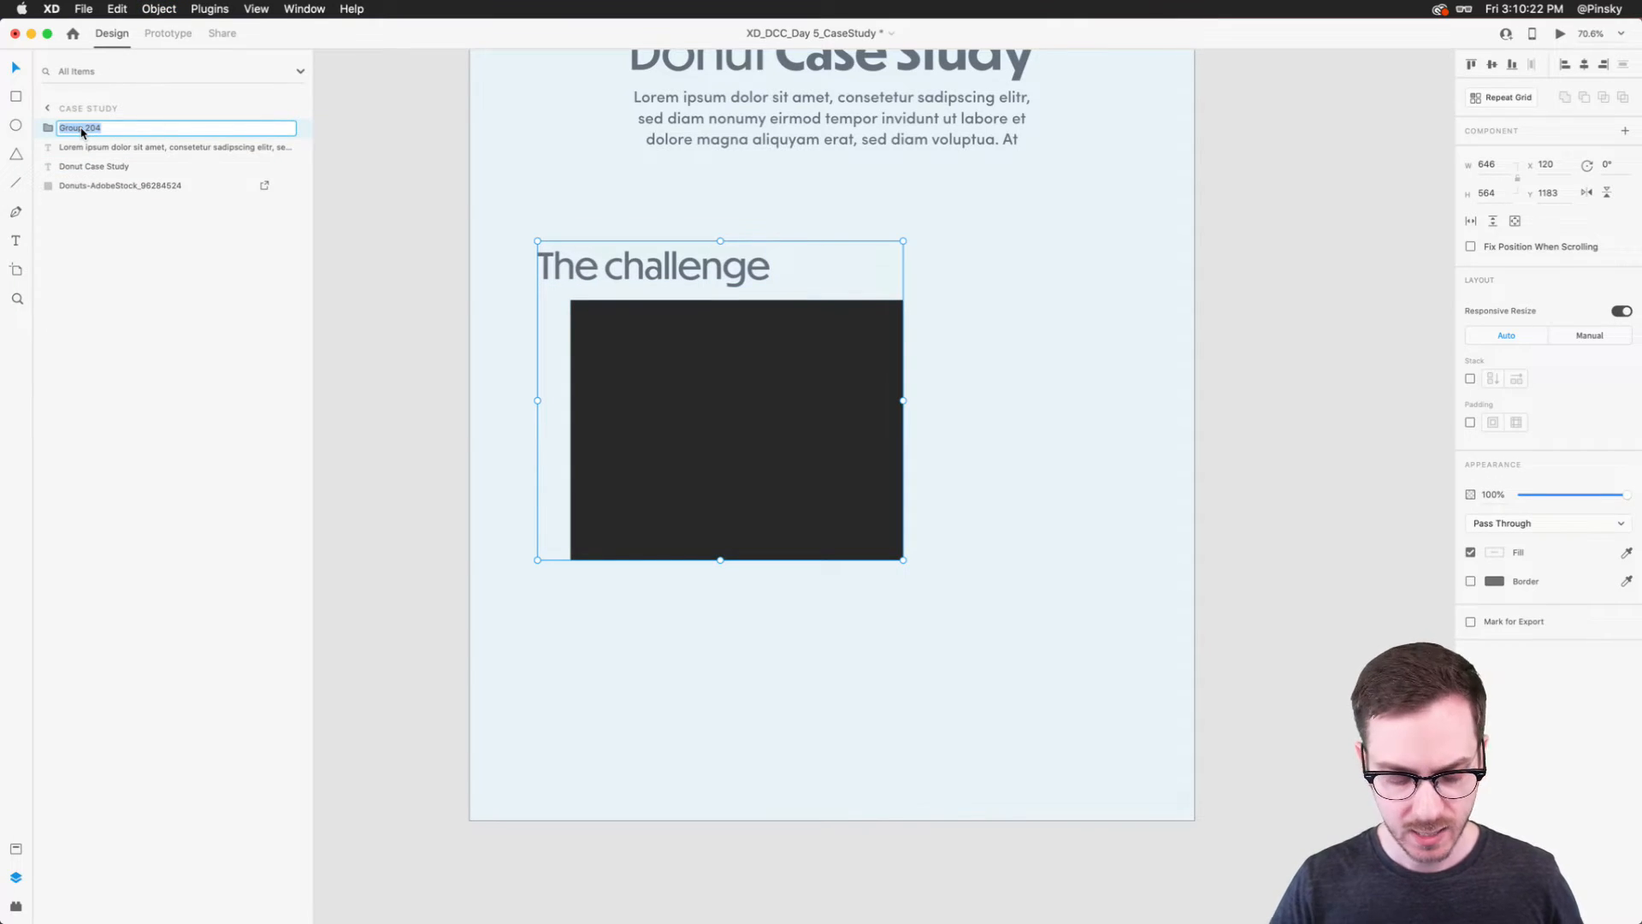
text(Case Study)
key(Return)
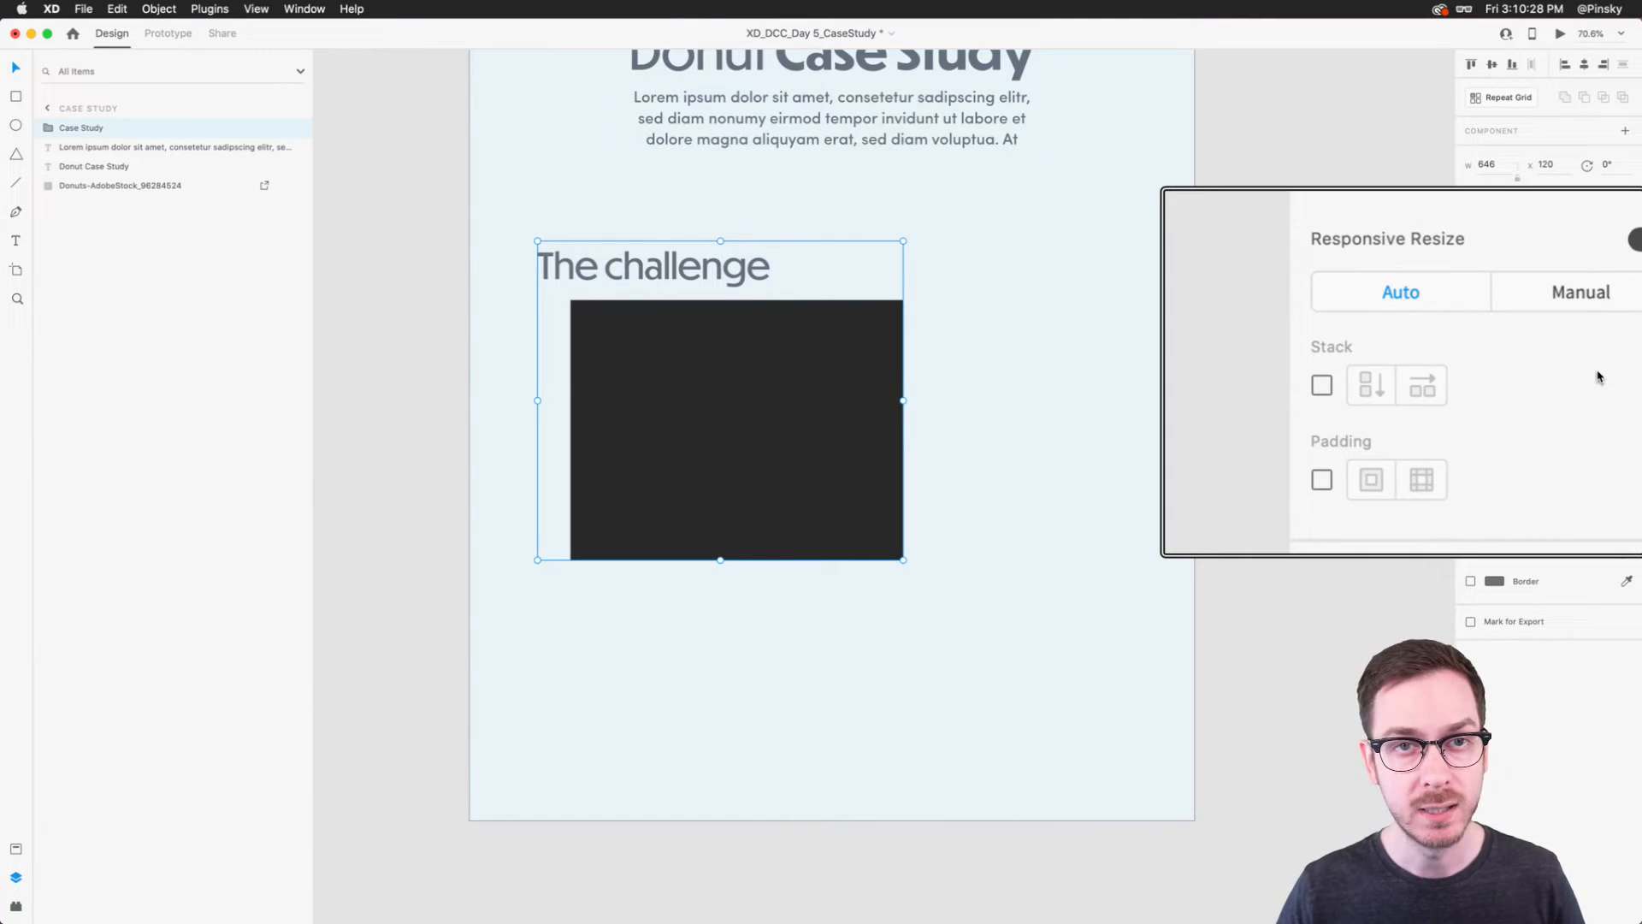
Step: Turn on a vertical Stack for the Case Study group and try moving the rectangle within it
click(1469, 383)
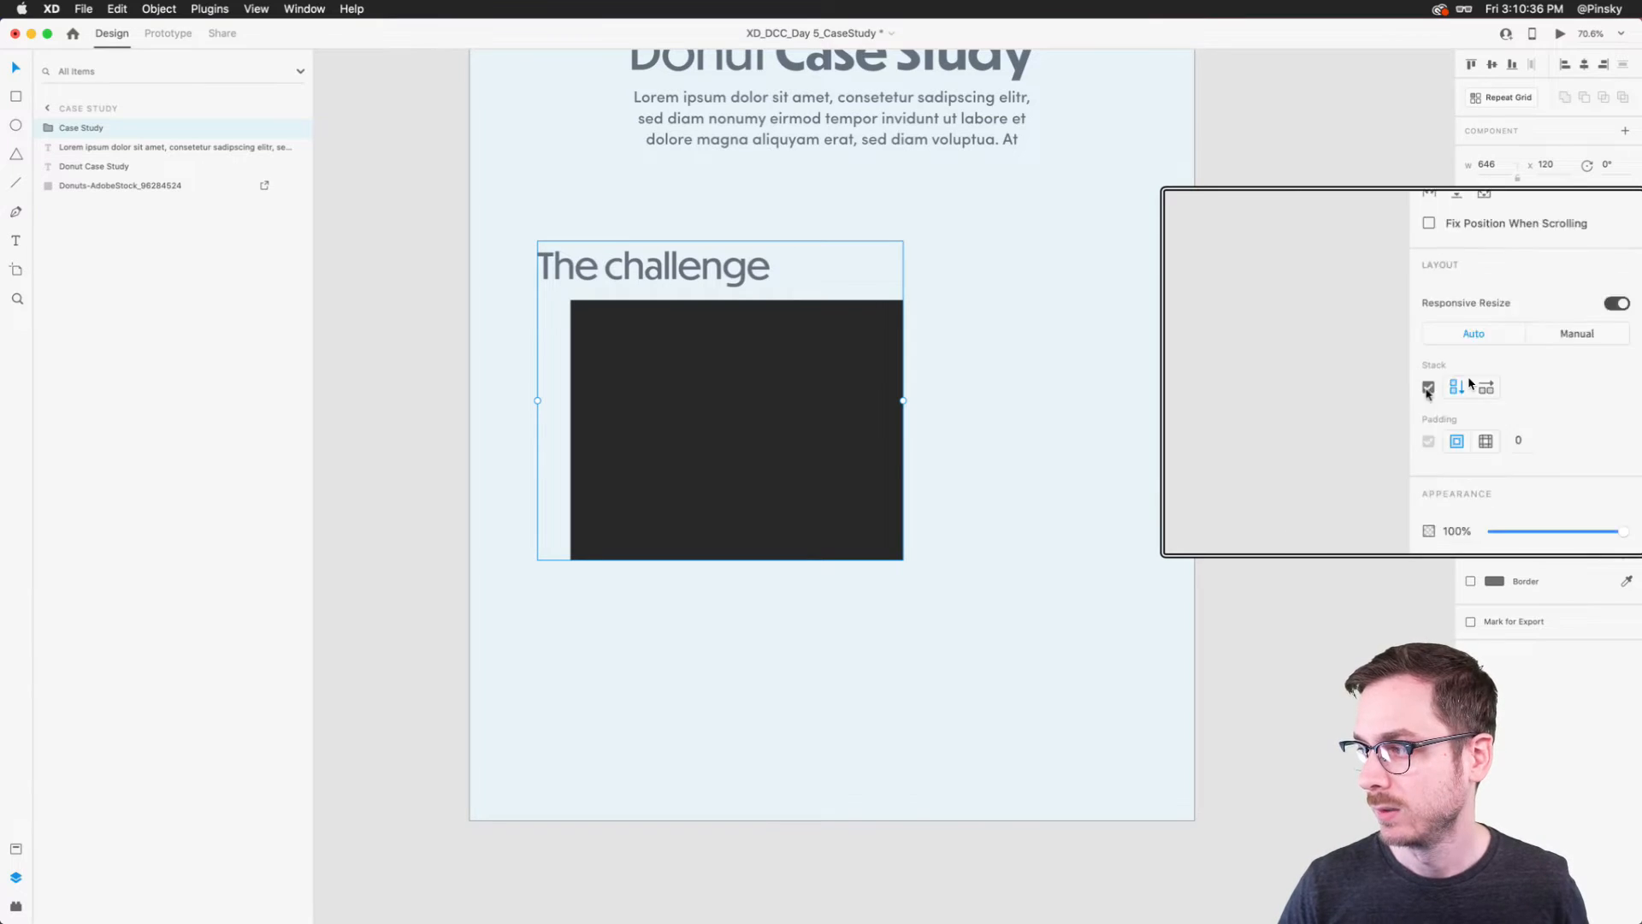
double_click(628, 369)
drag(645, 377, 687, 319)
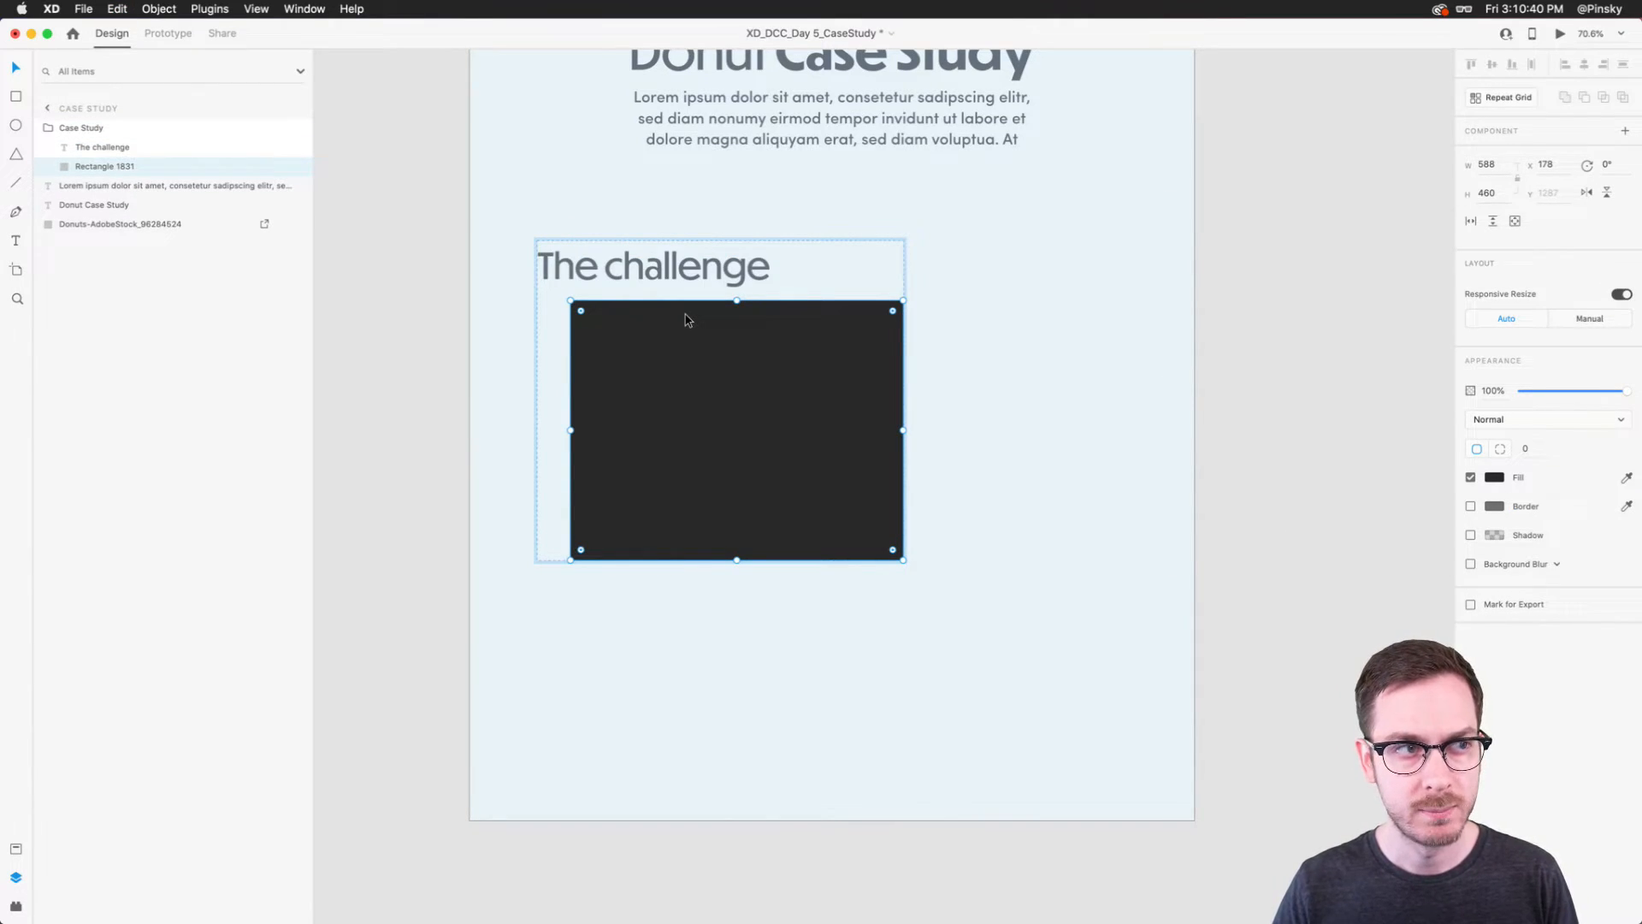
Step: Duplicate "The challenge" heading below the rectangle inside the stack and change the copy's text to "1. New Design"
scroll(687, 320, down, 2)
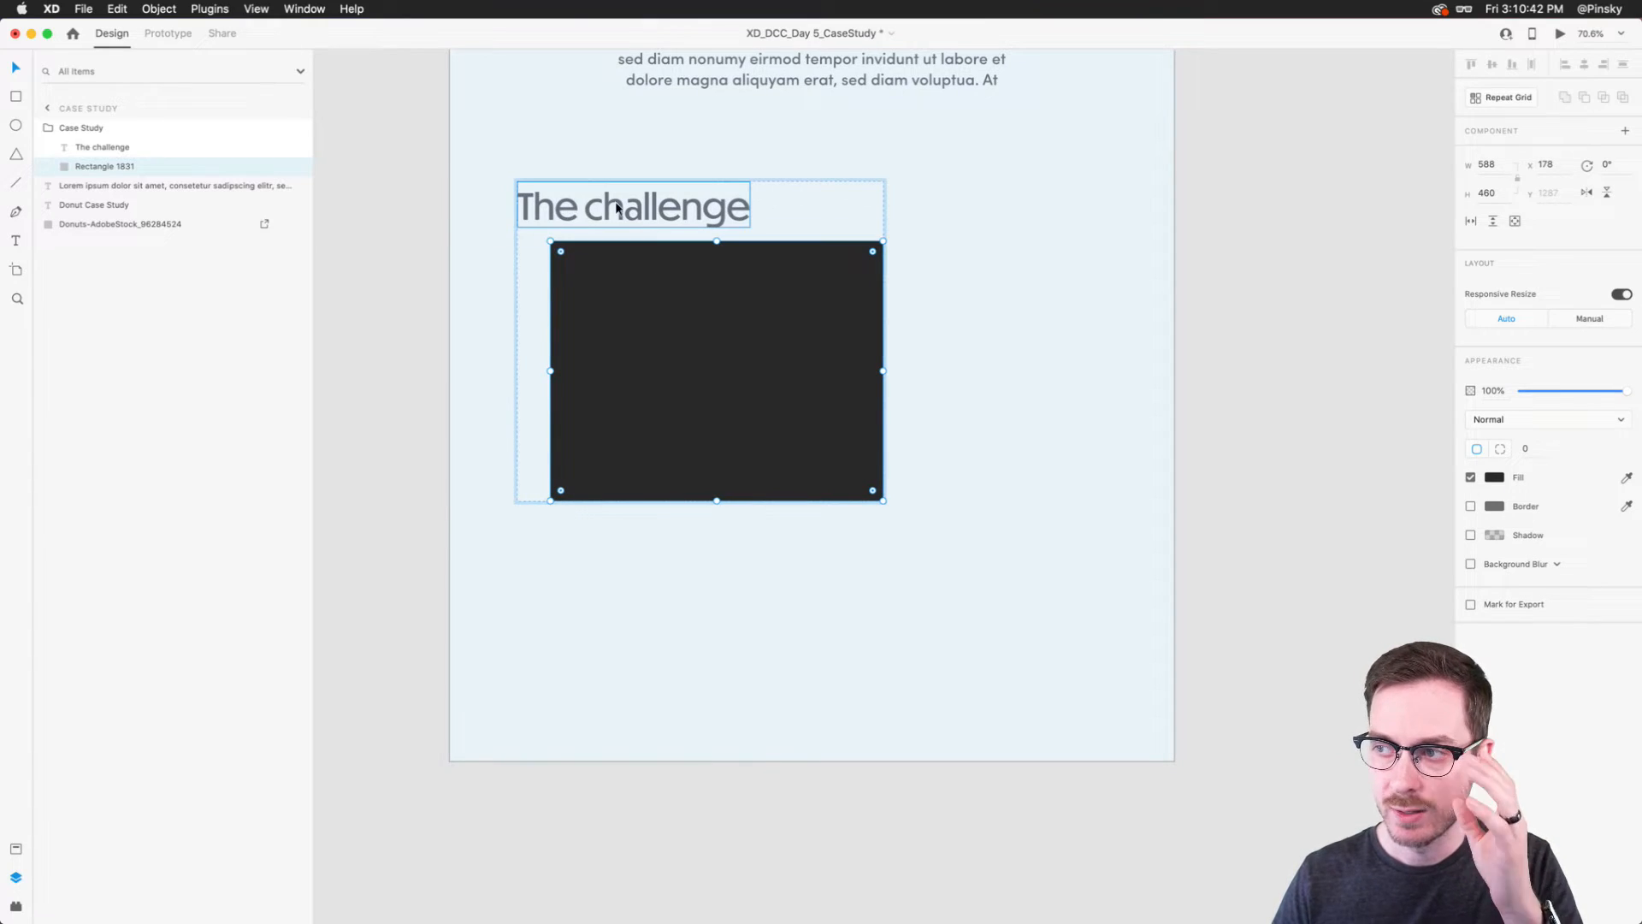
scroll(640, 207, down, 3)
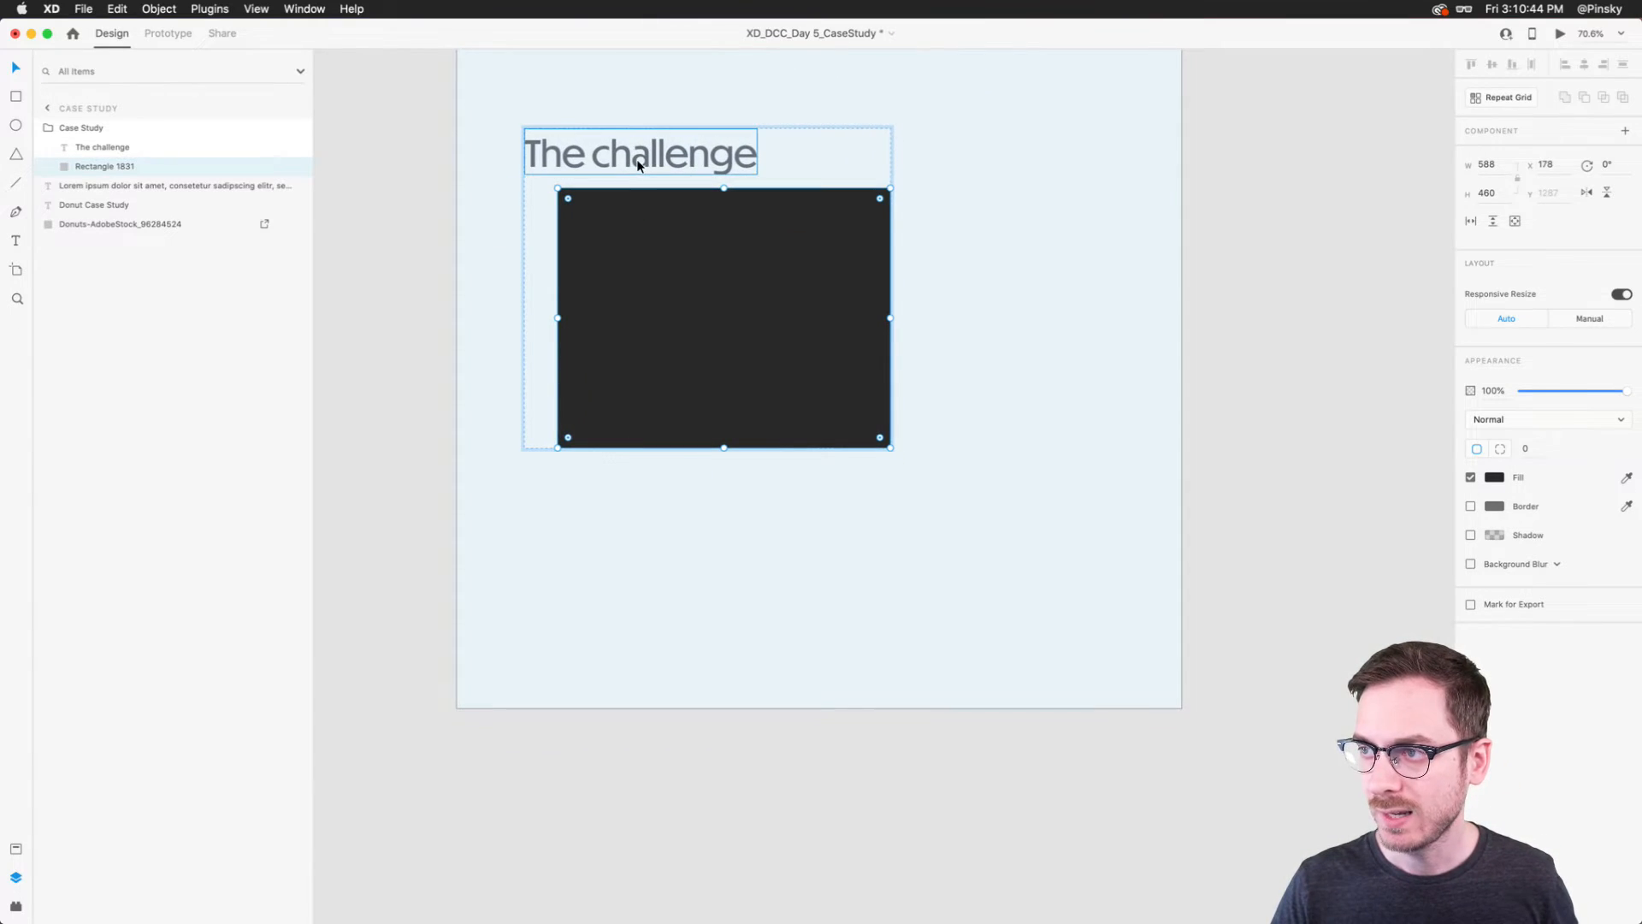
click(634, 171)
drag(635, 171, 615, 497)
double_click(614, 491)
text(1.)
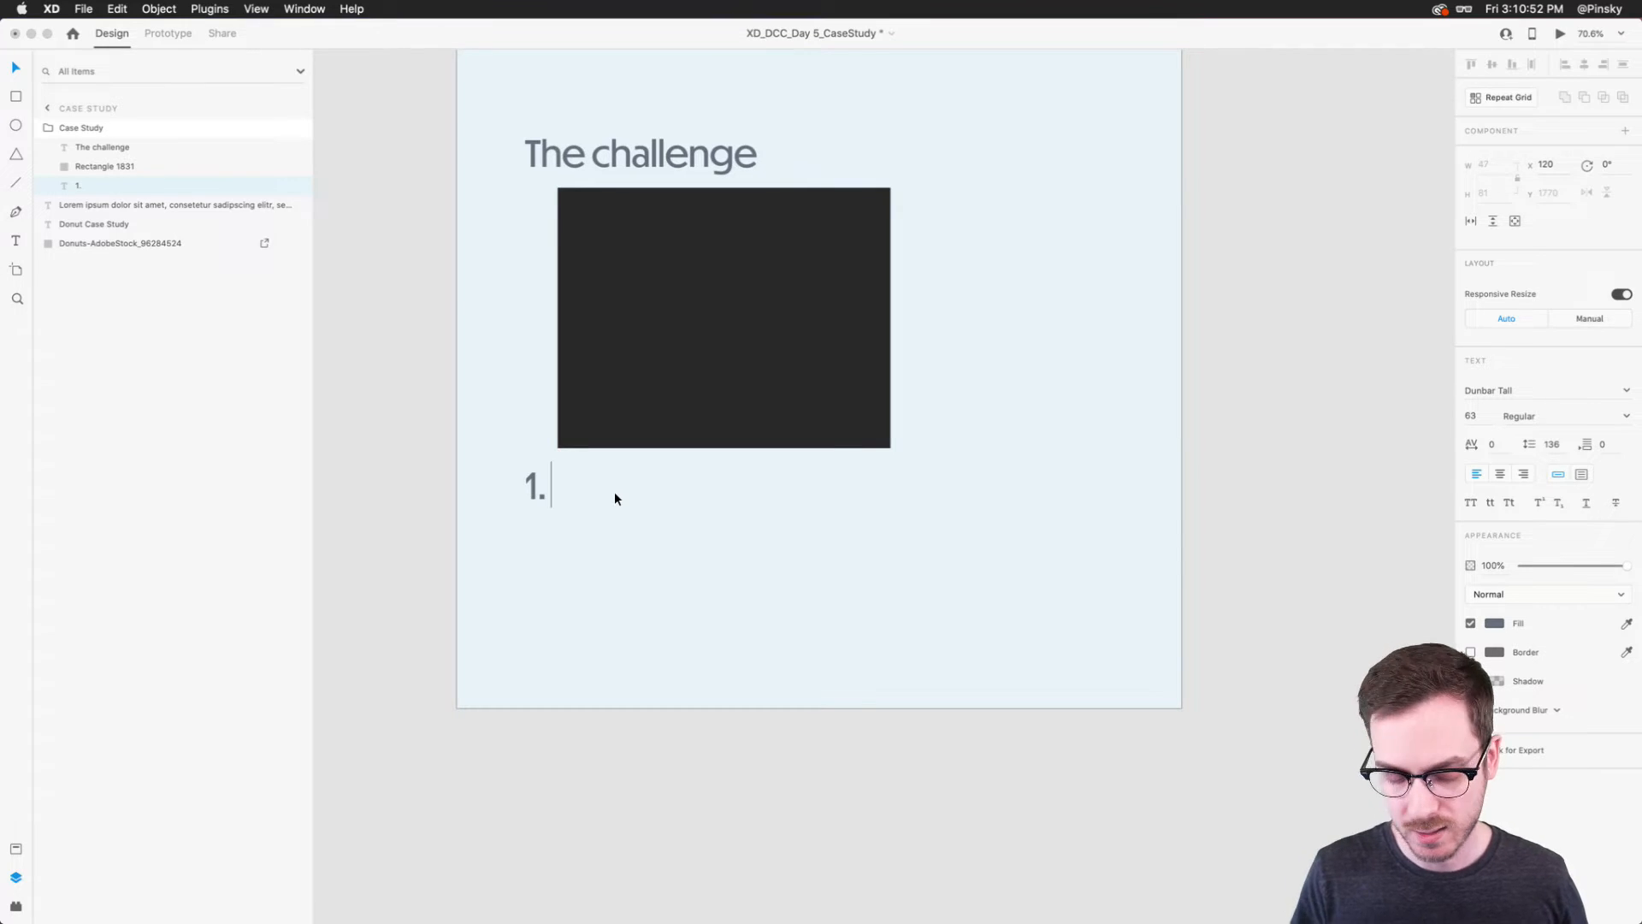
text( New Design)
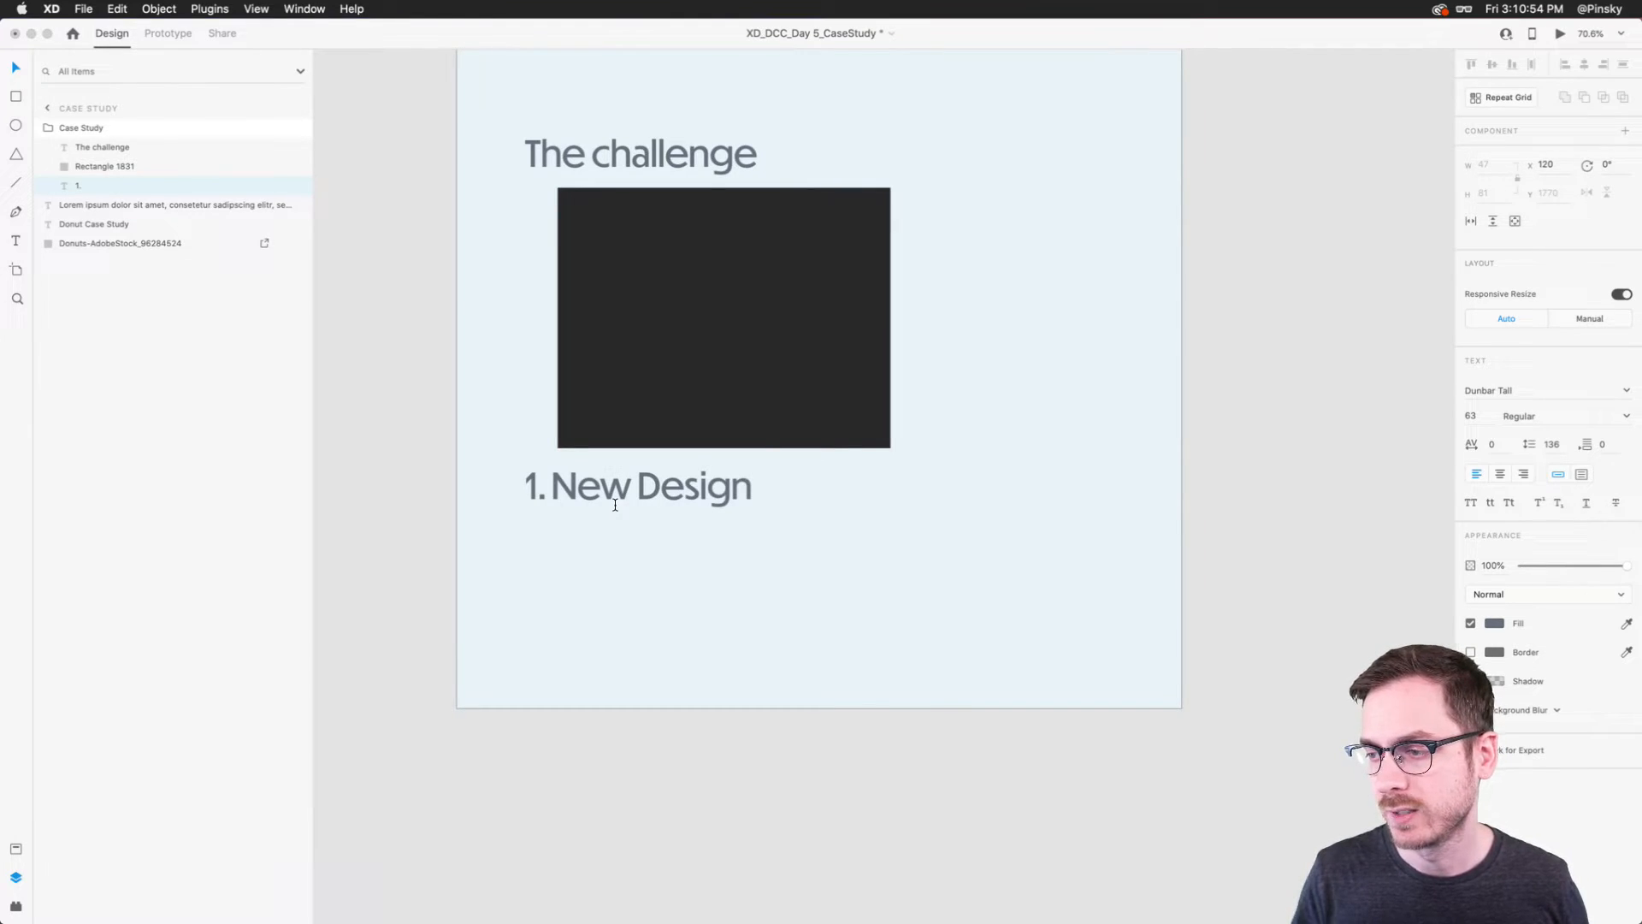
Step: Set the words "New Design" in the new heading to Bold
drag(551, 489, 829, 510)
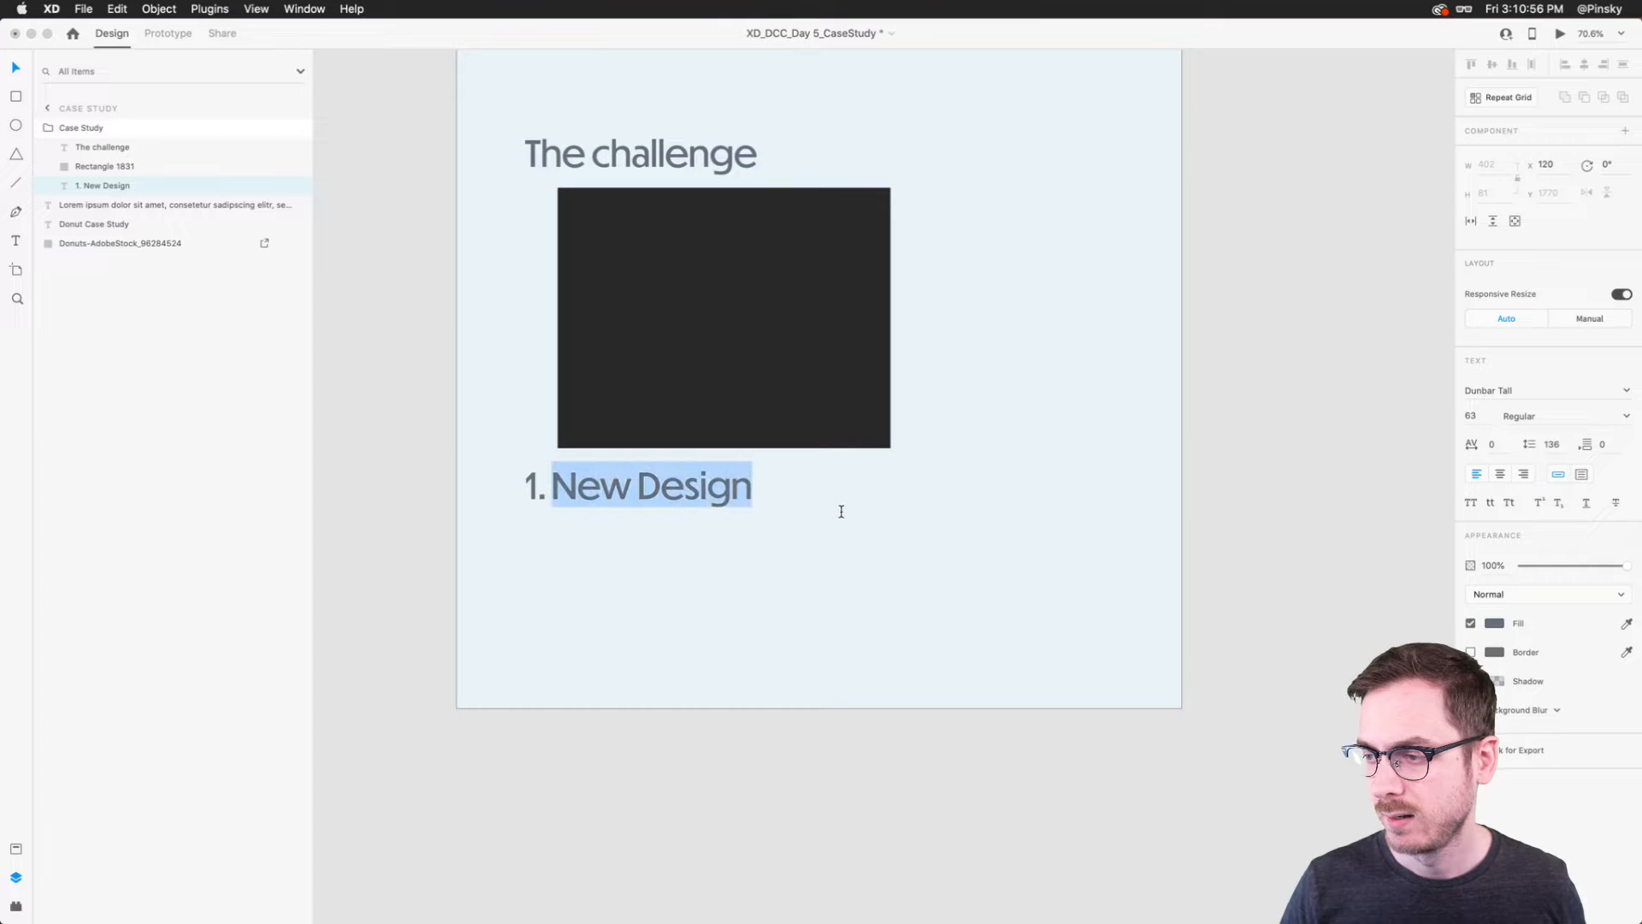
click(1621, 417)
click(1594, 450)
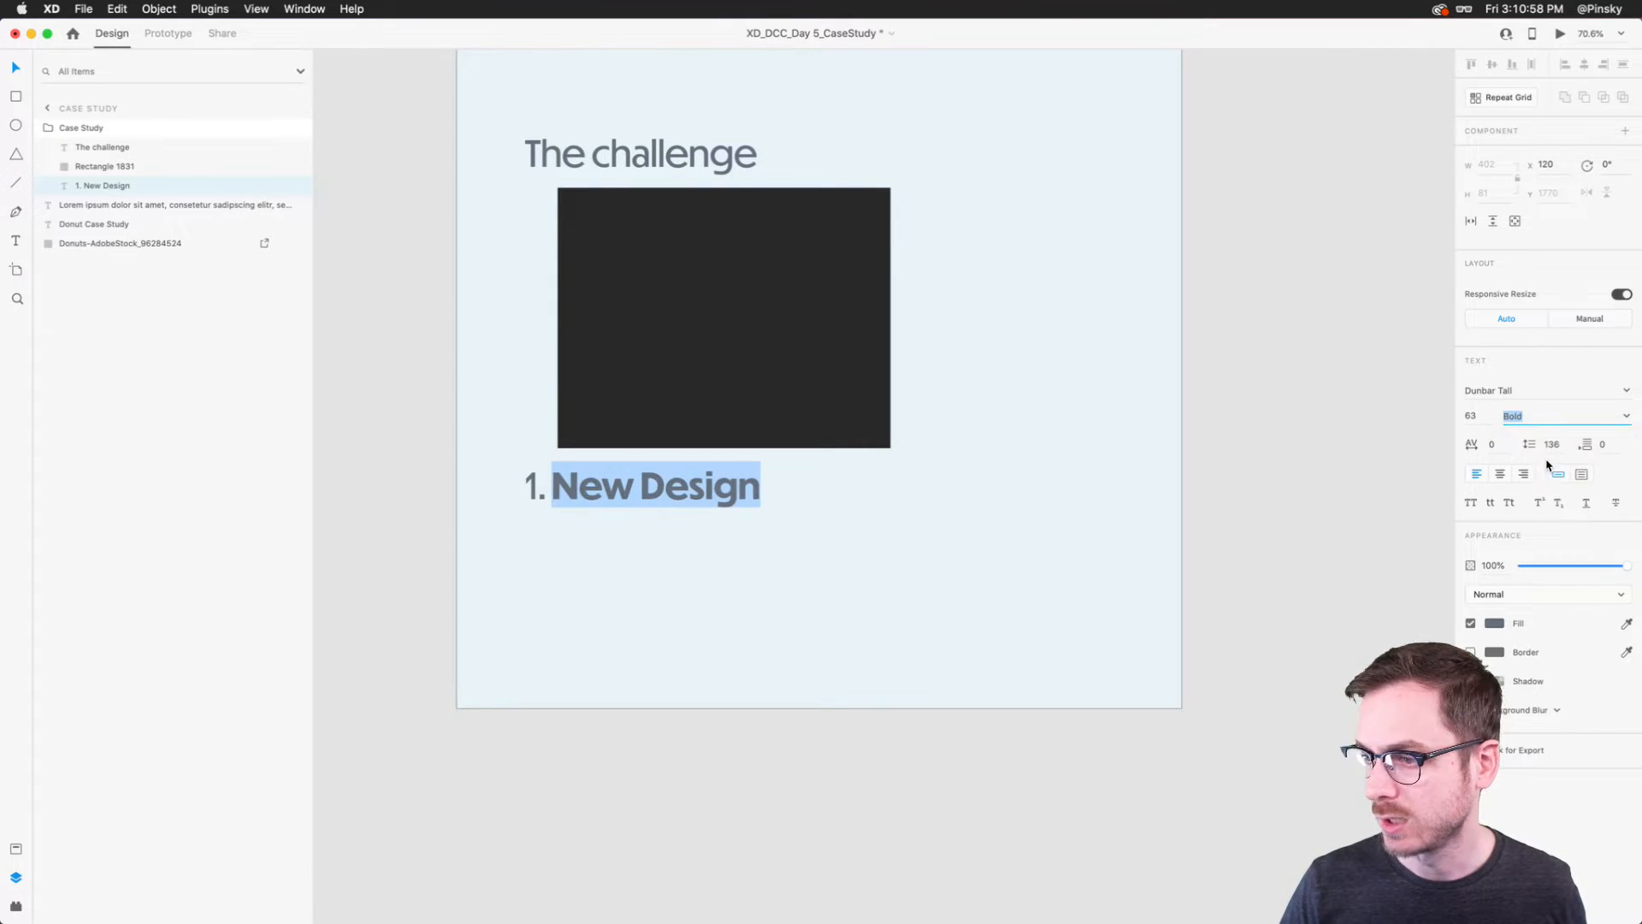
Step: Colour the "1." of the New Design heading bright blue
click(545, 492)
drag(546, 492, 503, 487)
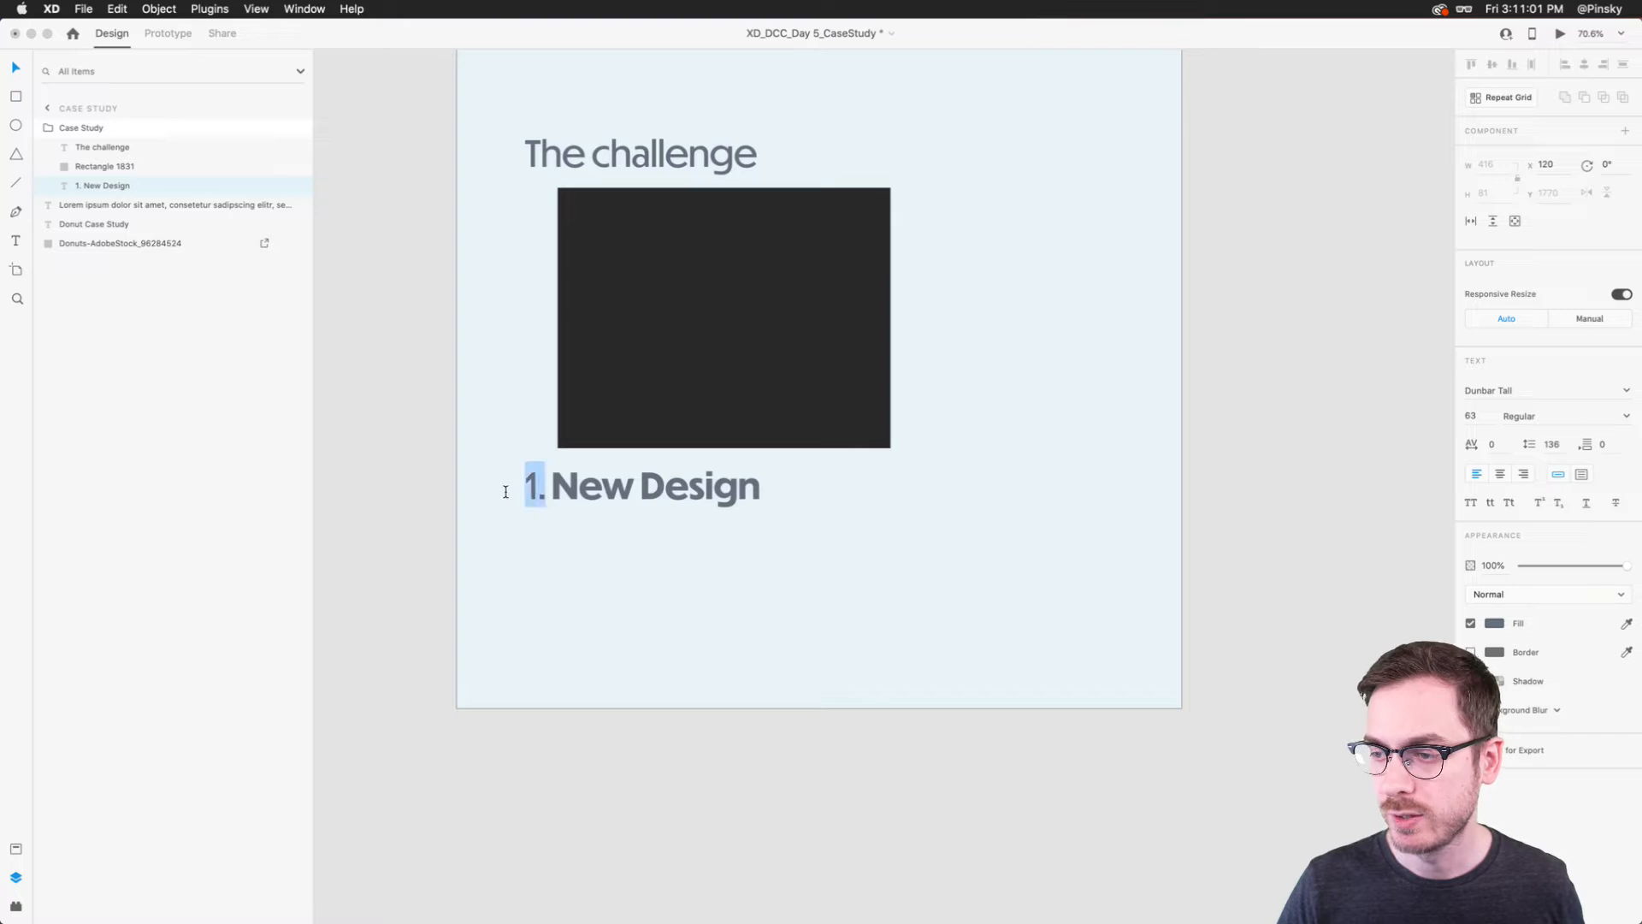
click(1496, 625)
click(1441, 589)
click(1411, 552)
key(Escape)
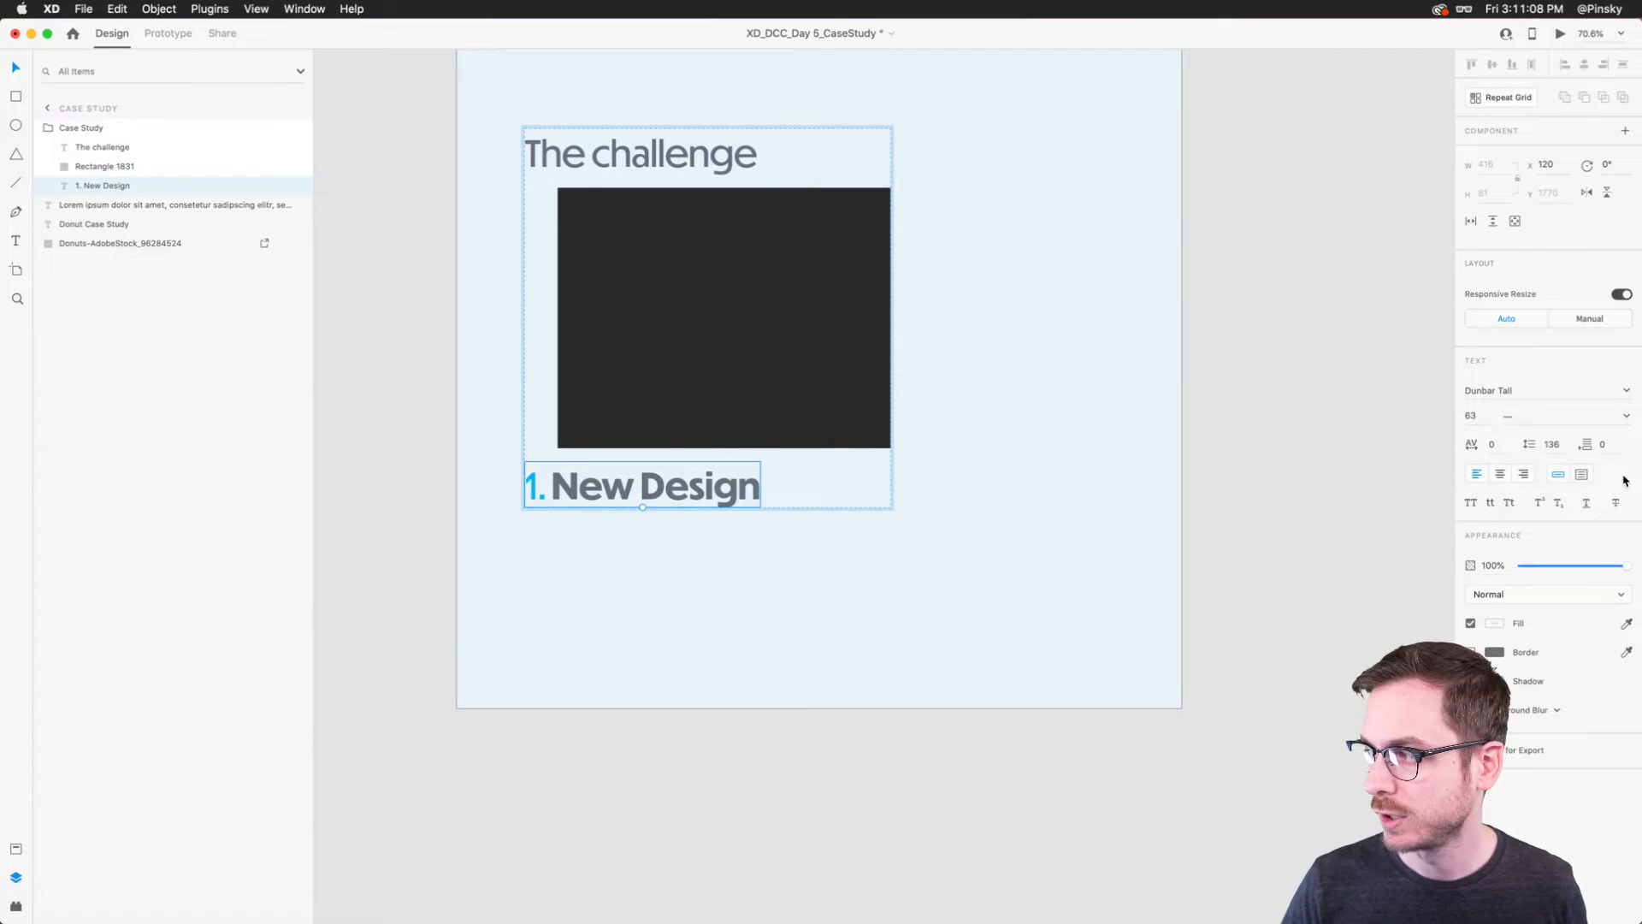
Step: Set the whole "1. New Design" heading to Bold and widen its gap below the rectangle, placing it at Y 1784
click(1627, 416)
click(1514, 461)
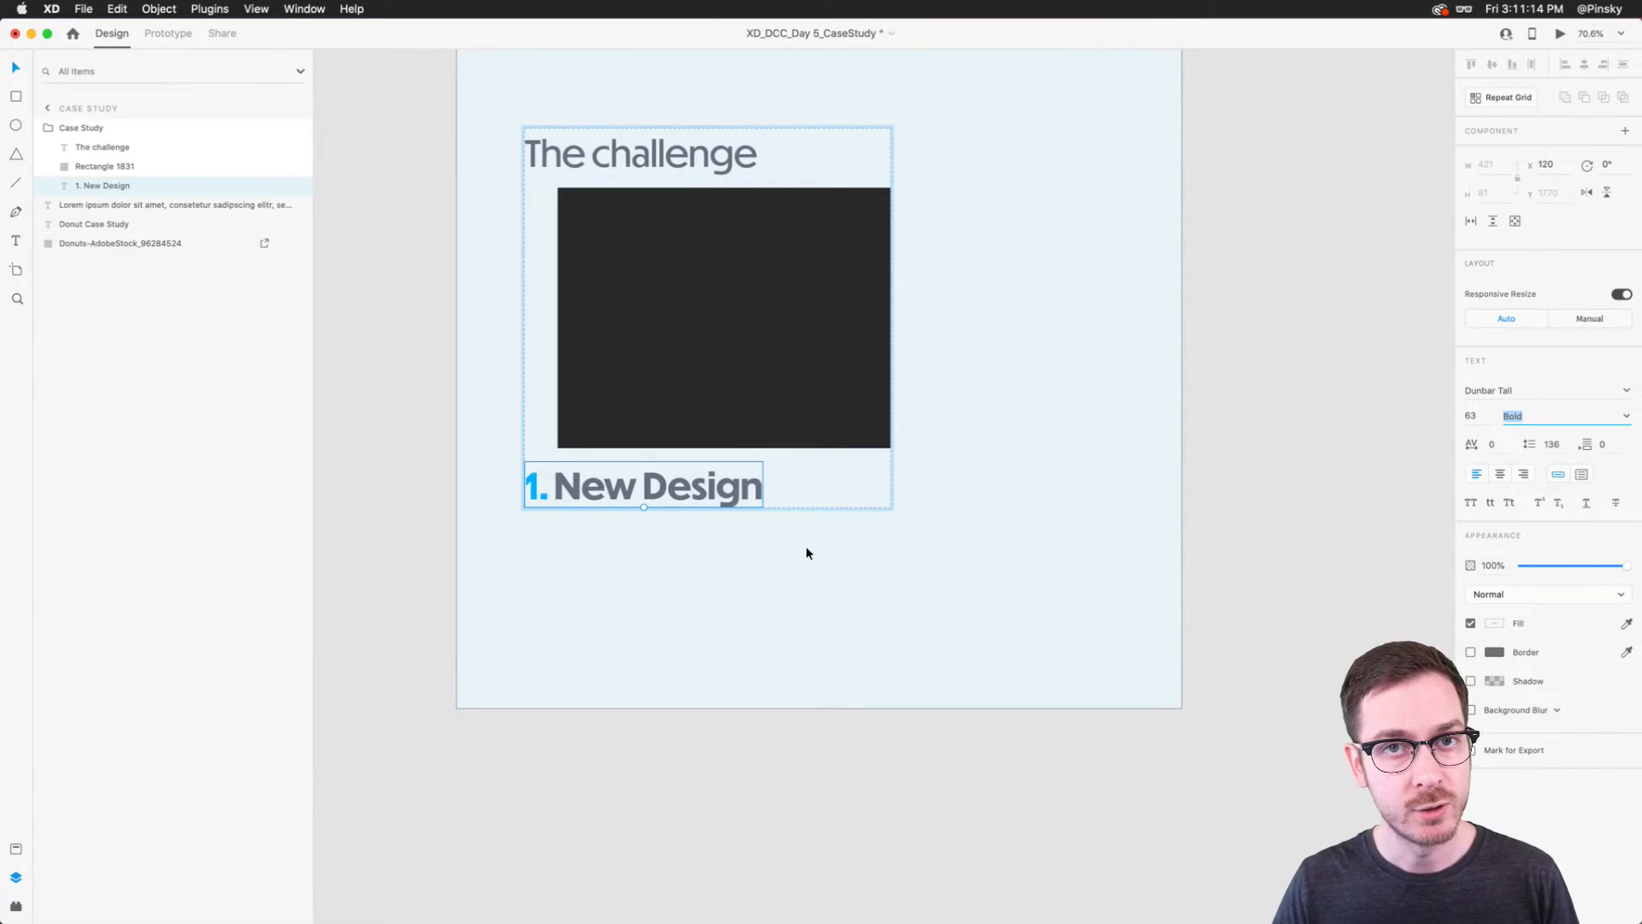
drag(651, 484, 634, 468)
Step: Copy the description paragraph into the stack beneath "1. New Design" and align its text box with the heading at X 120
scroll(751, 248, up, 3)
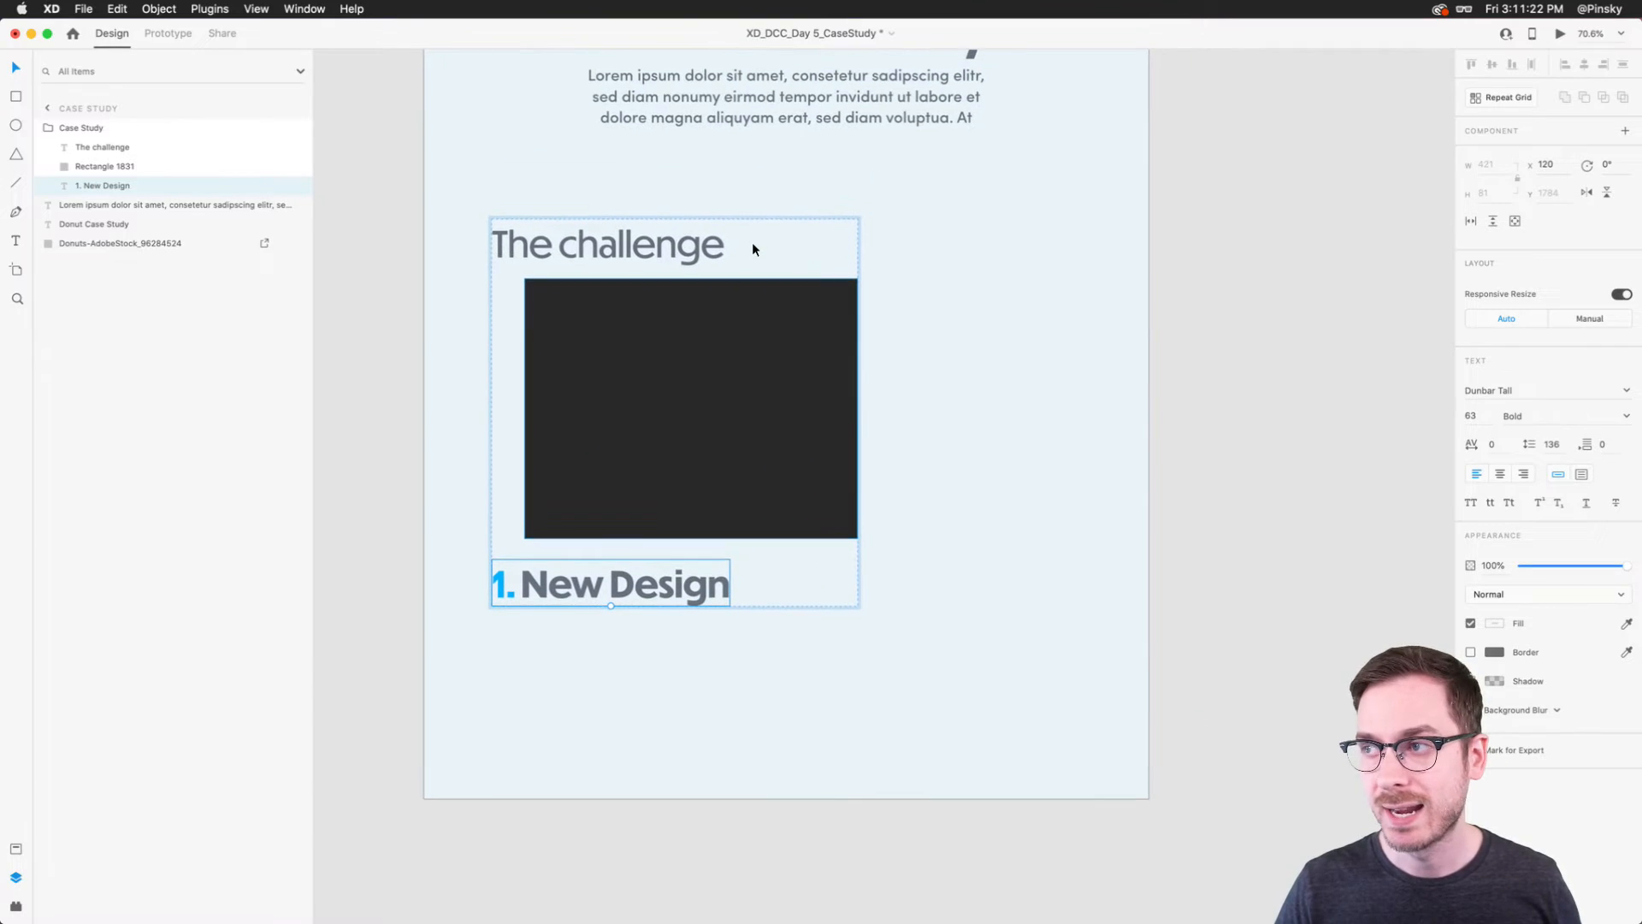
click(808, 94)
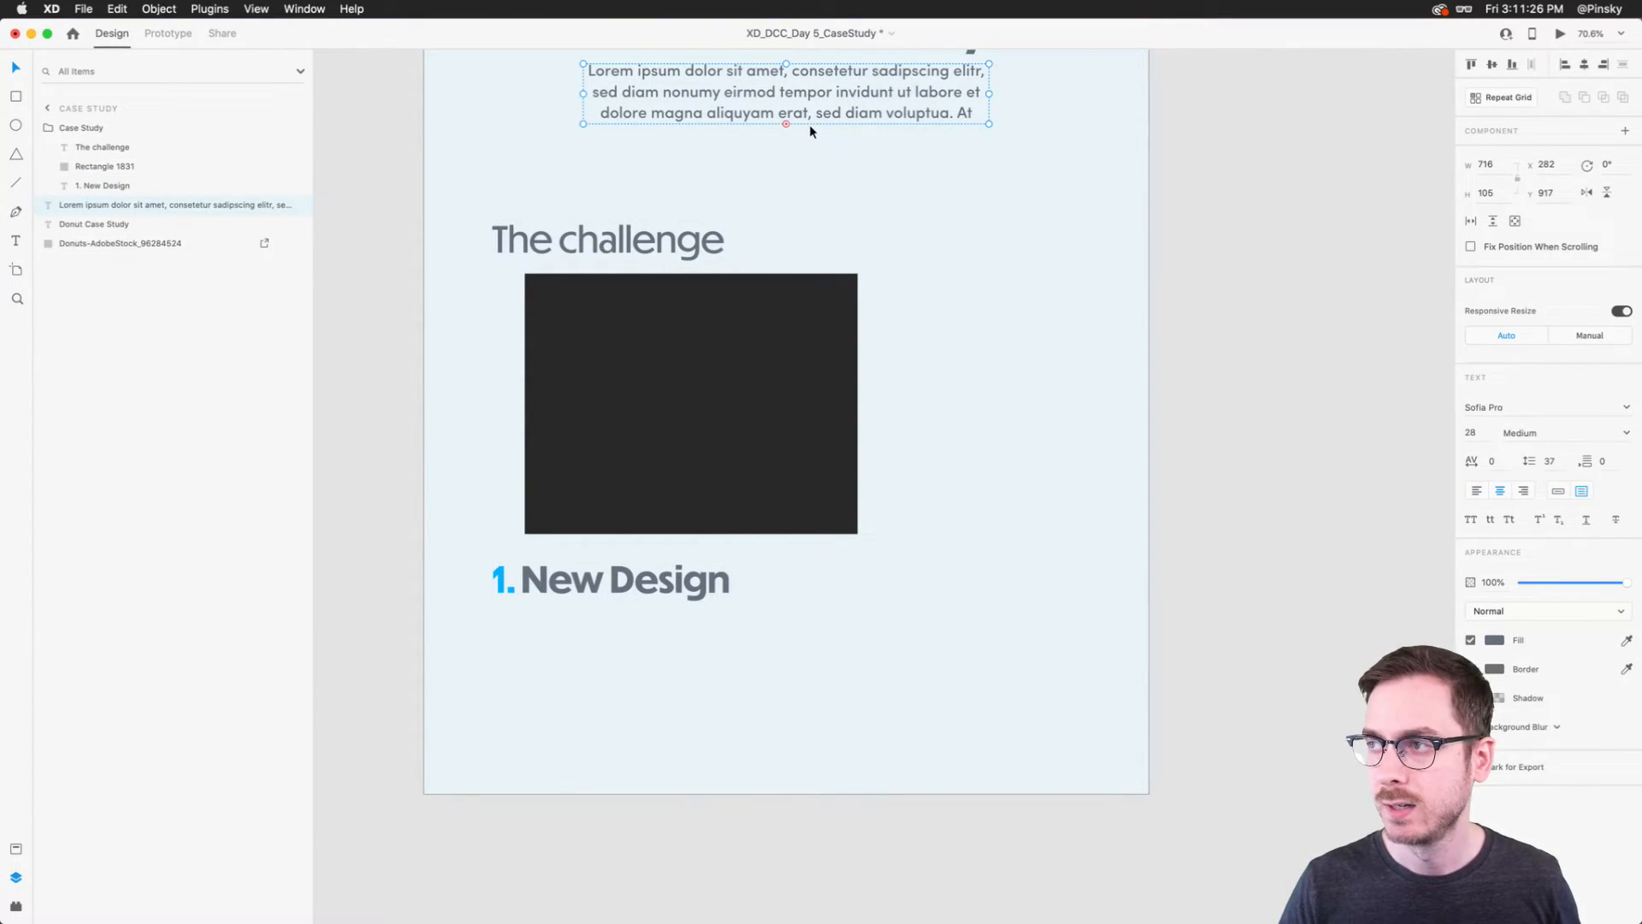
scroll(797, 79, up, 5)
scroll(797, 79, down, 3)
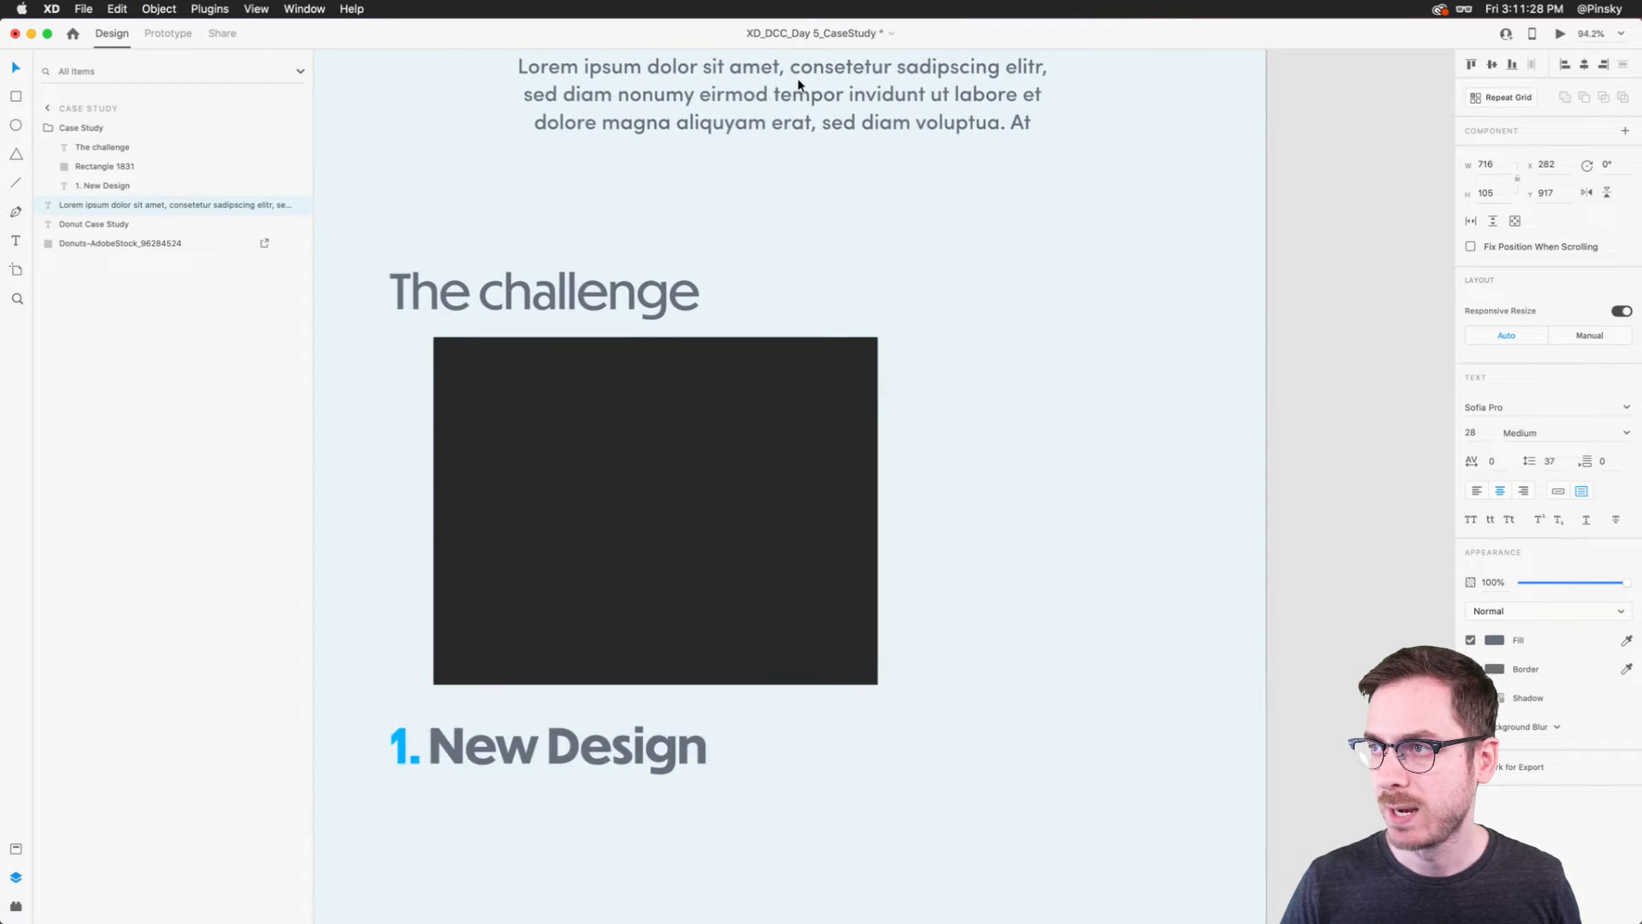
scroll(797, 79, down, 4)
click(587, 476)
key(super+v)
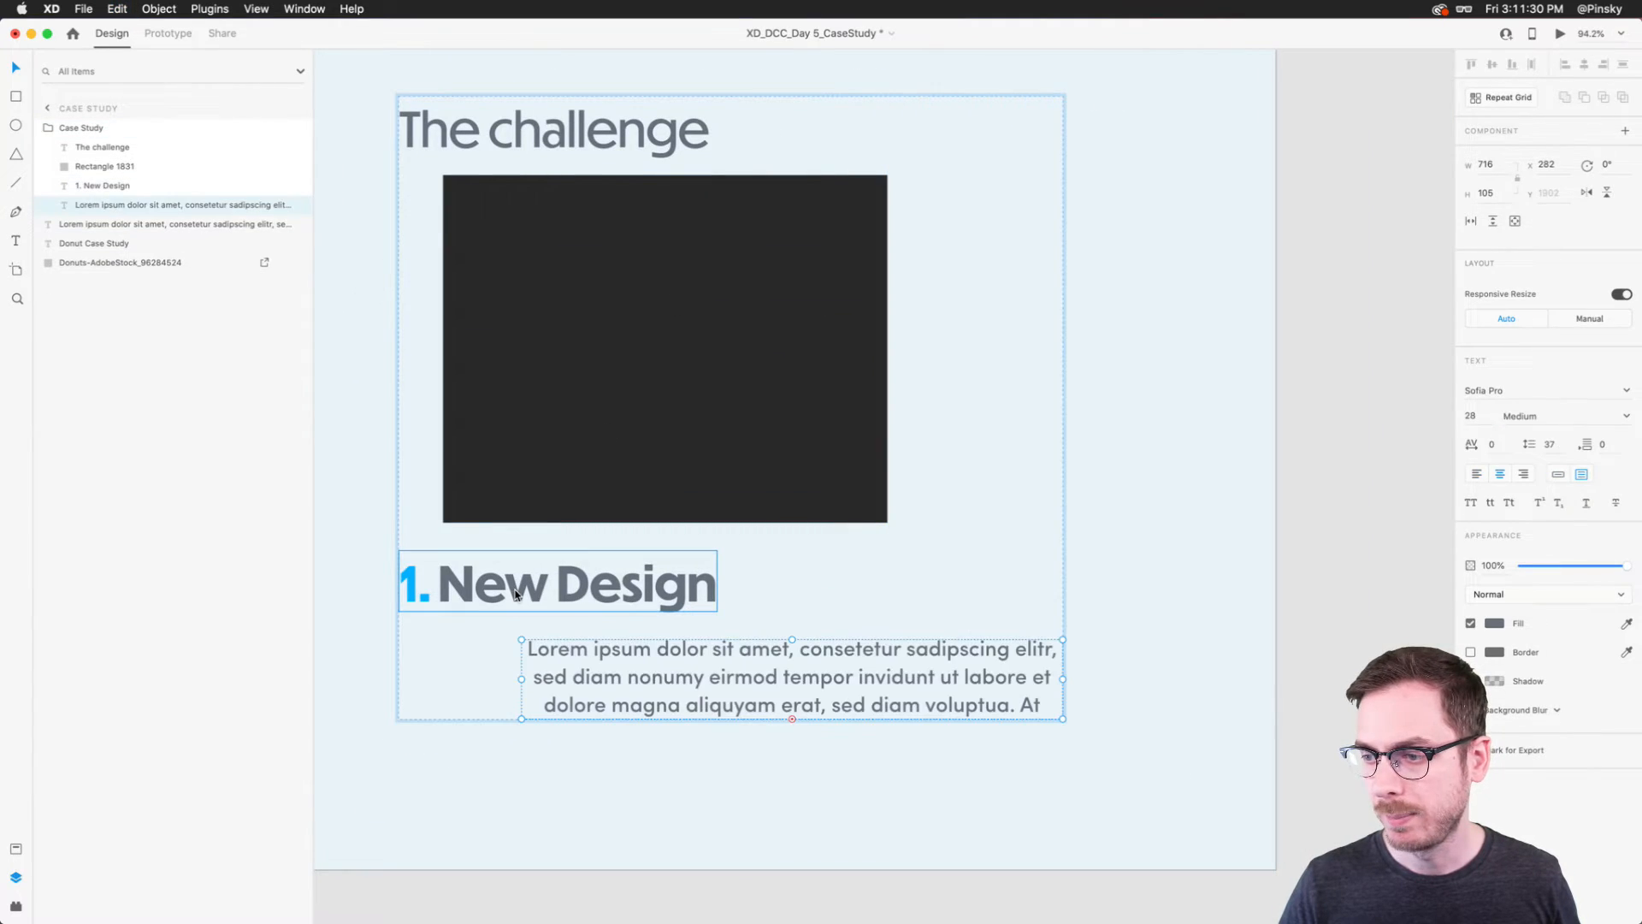
scroll(514, 593, down, 2)
drag(688, 609, 571, 607)
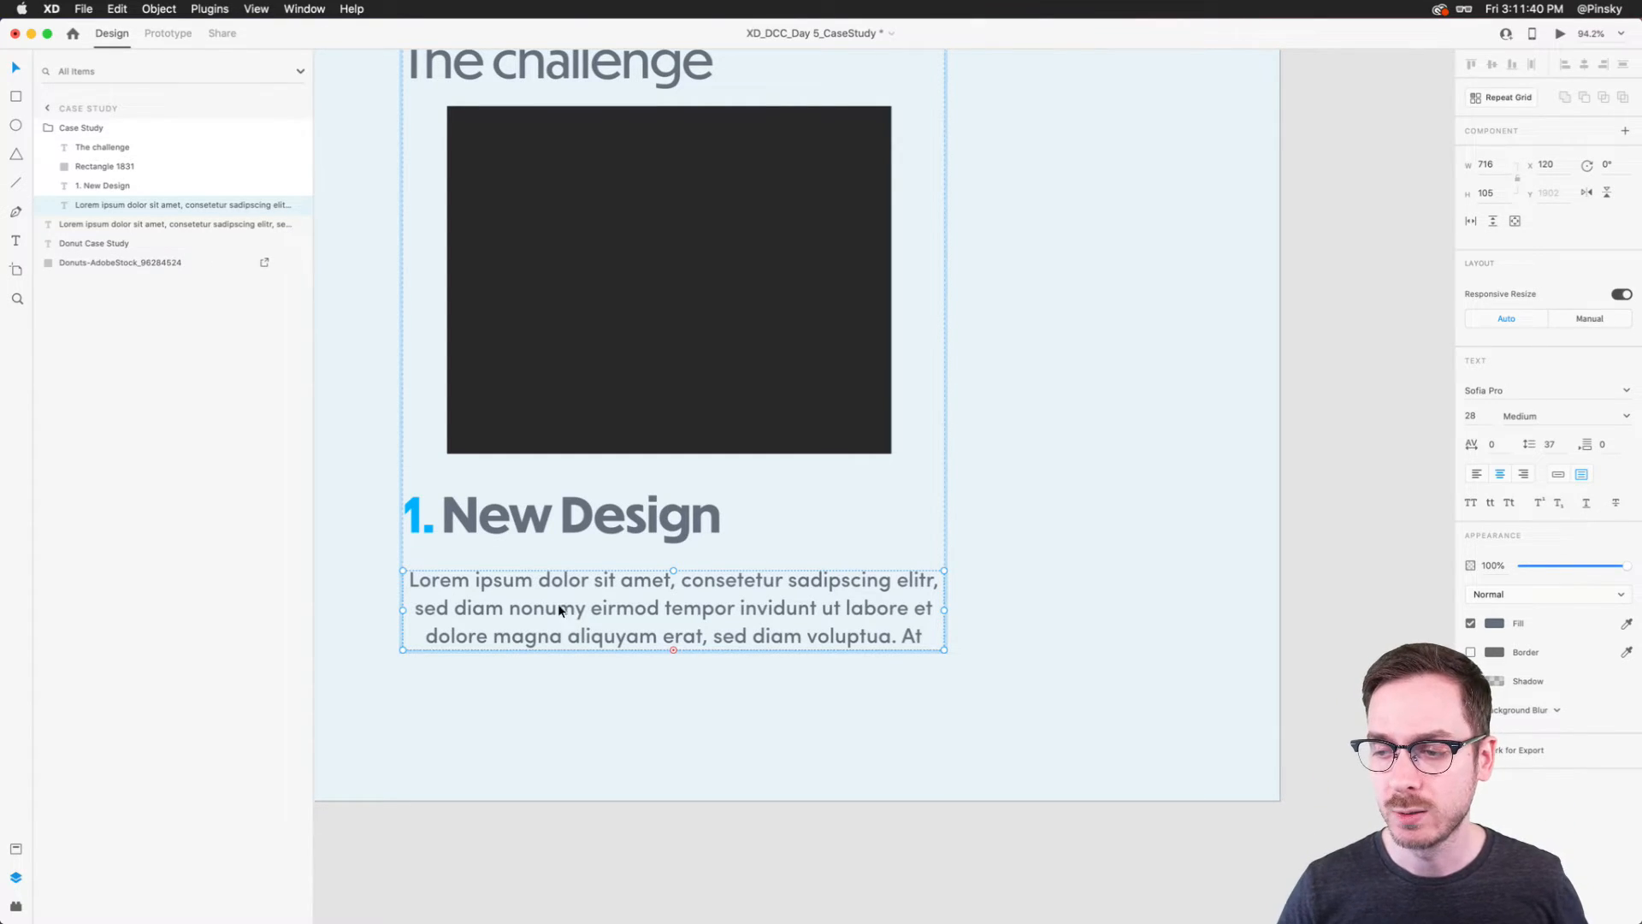
Step: Left-align the paragraph beneath "1. New Design" and indent its text box to X 173
drag(515, 608, 519, 504)
drag(518, 593, 522, 600)
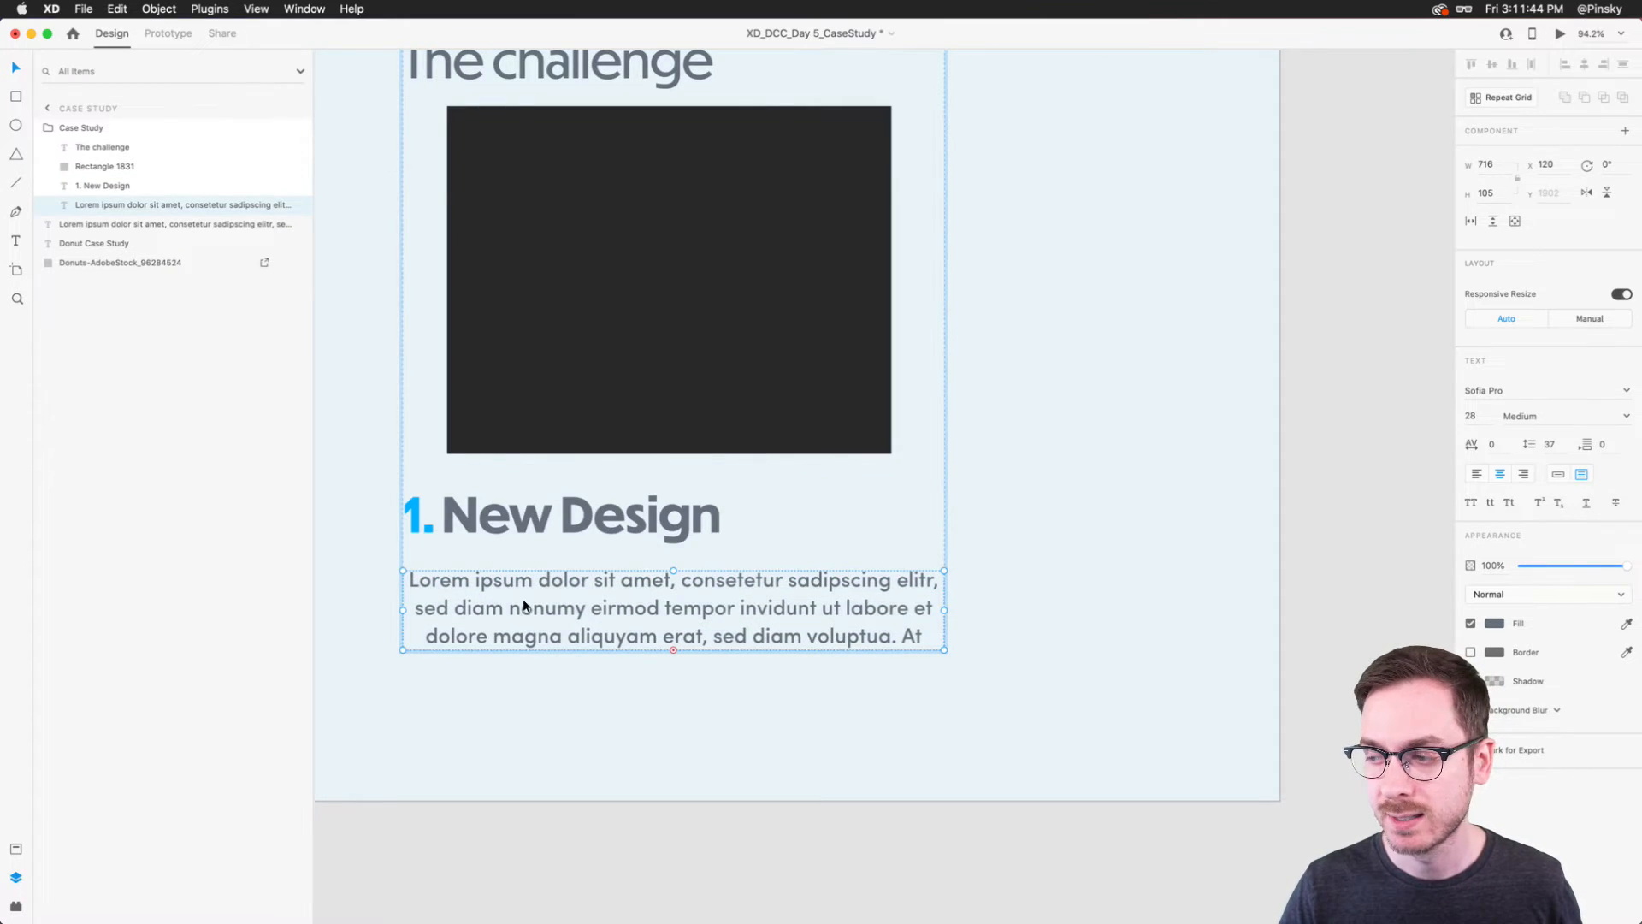
click(1477, 475)
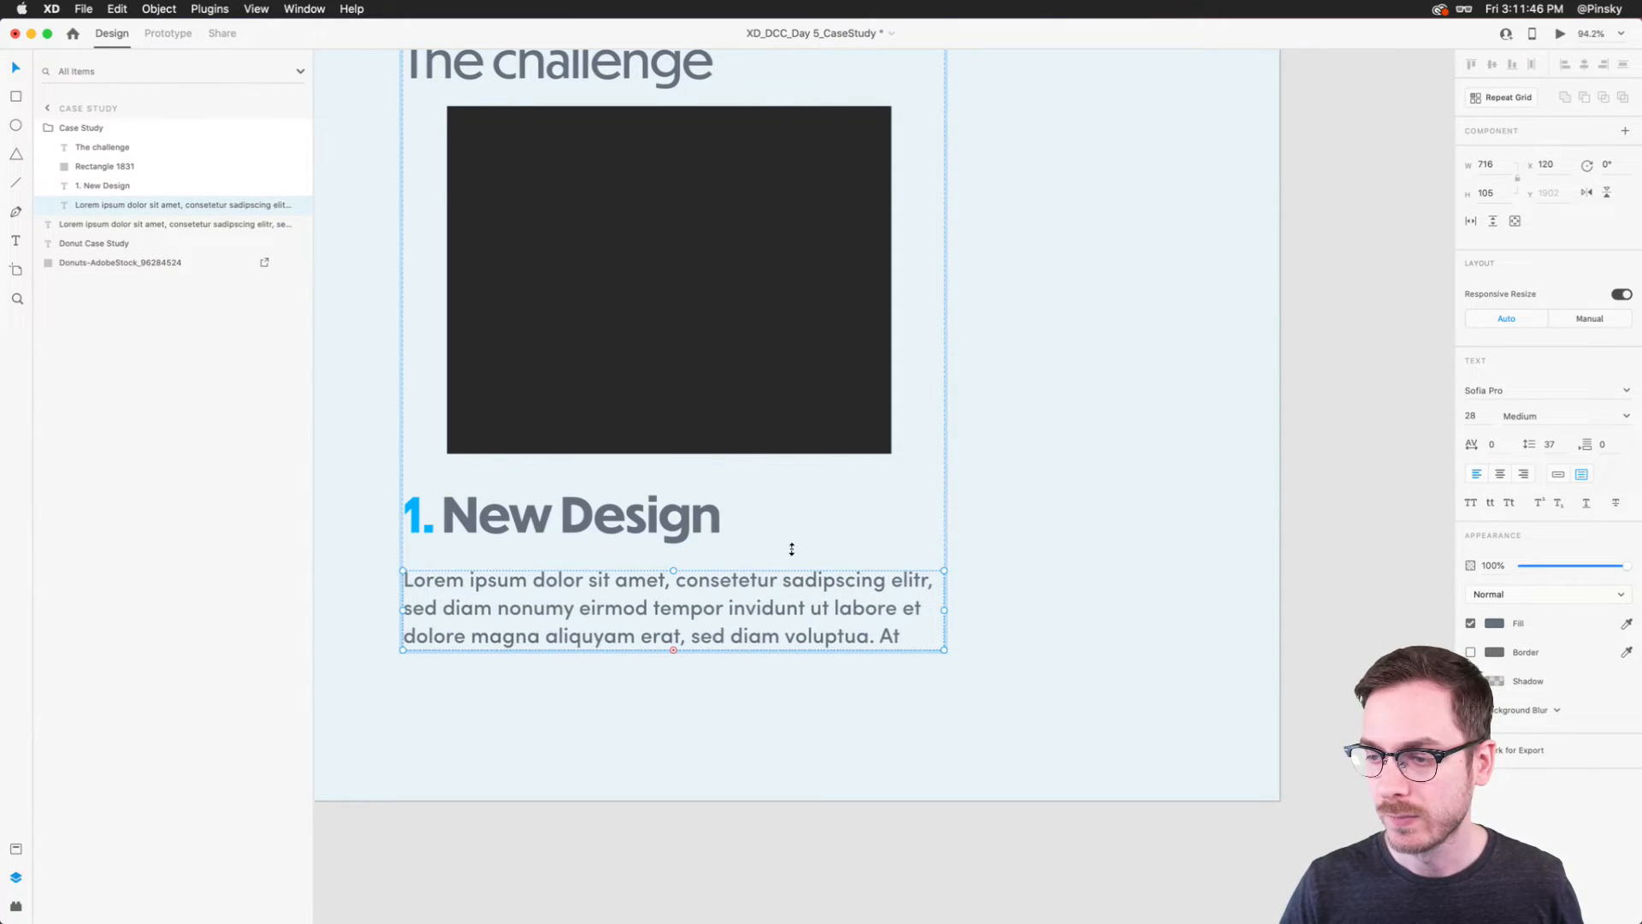
drag(586, 597, 628, 599)
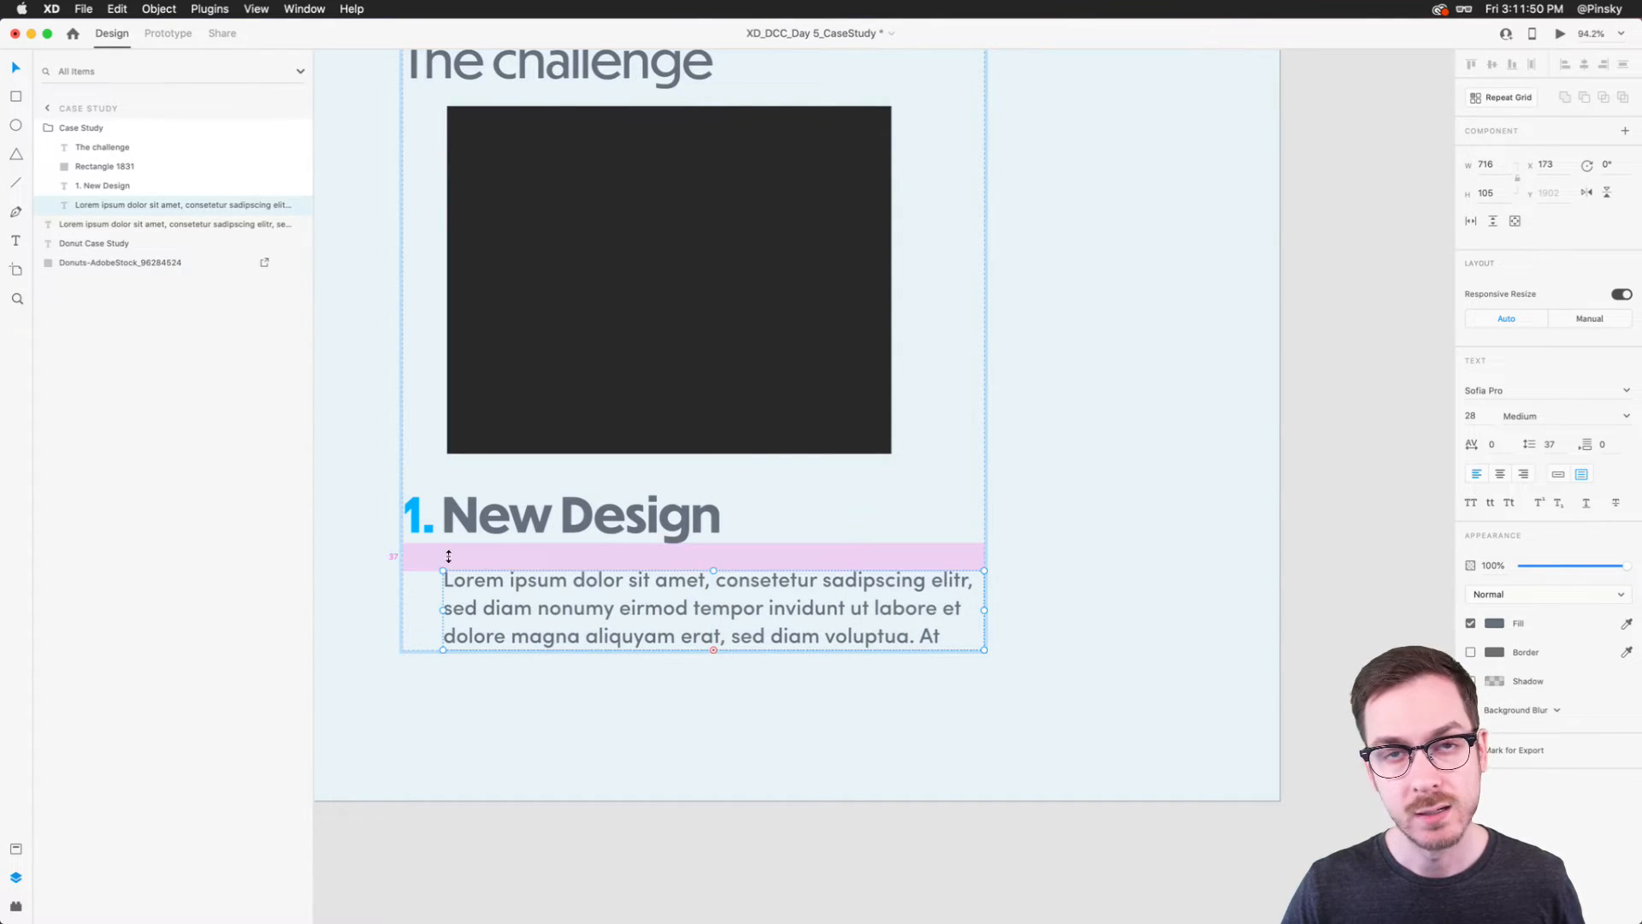
Step: Duplicate the "1. New Design" heading below the indented paragraph and change the copy's text to "Type"
scroll(498, 582, down, 5)
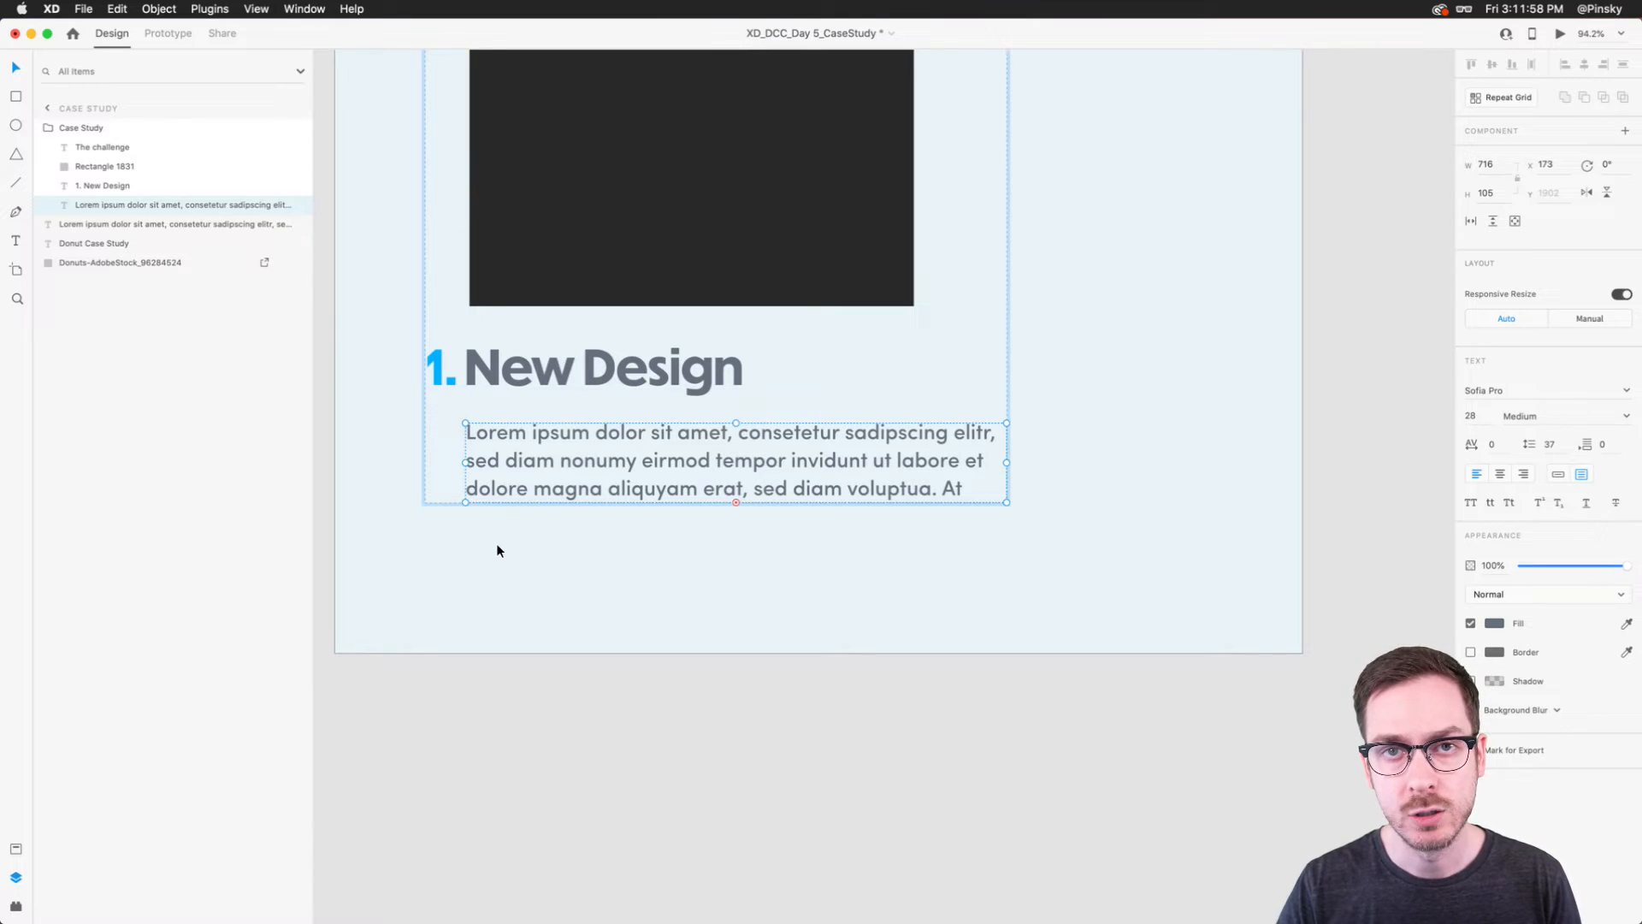
click(548, 377)
key(super+d)
drag(528, 452, 527, 558)
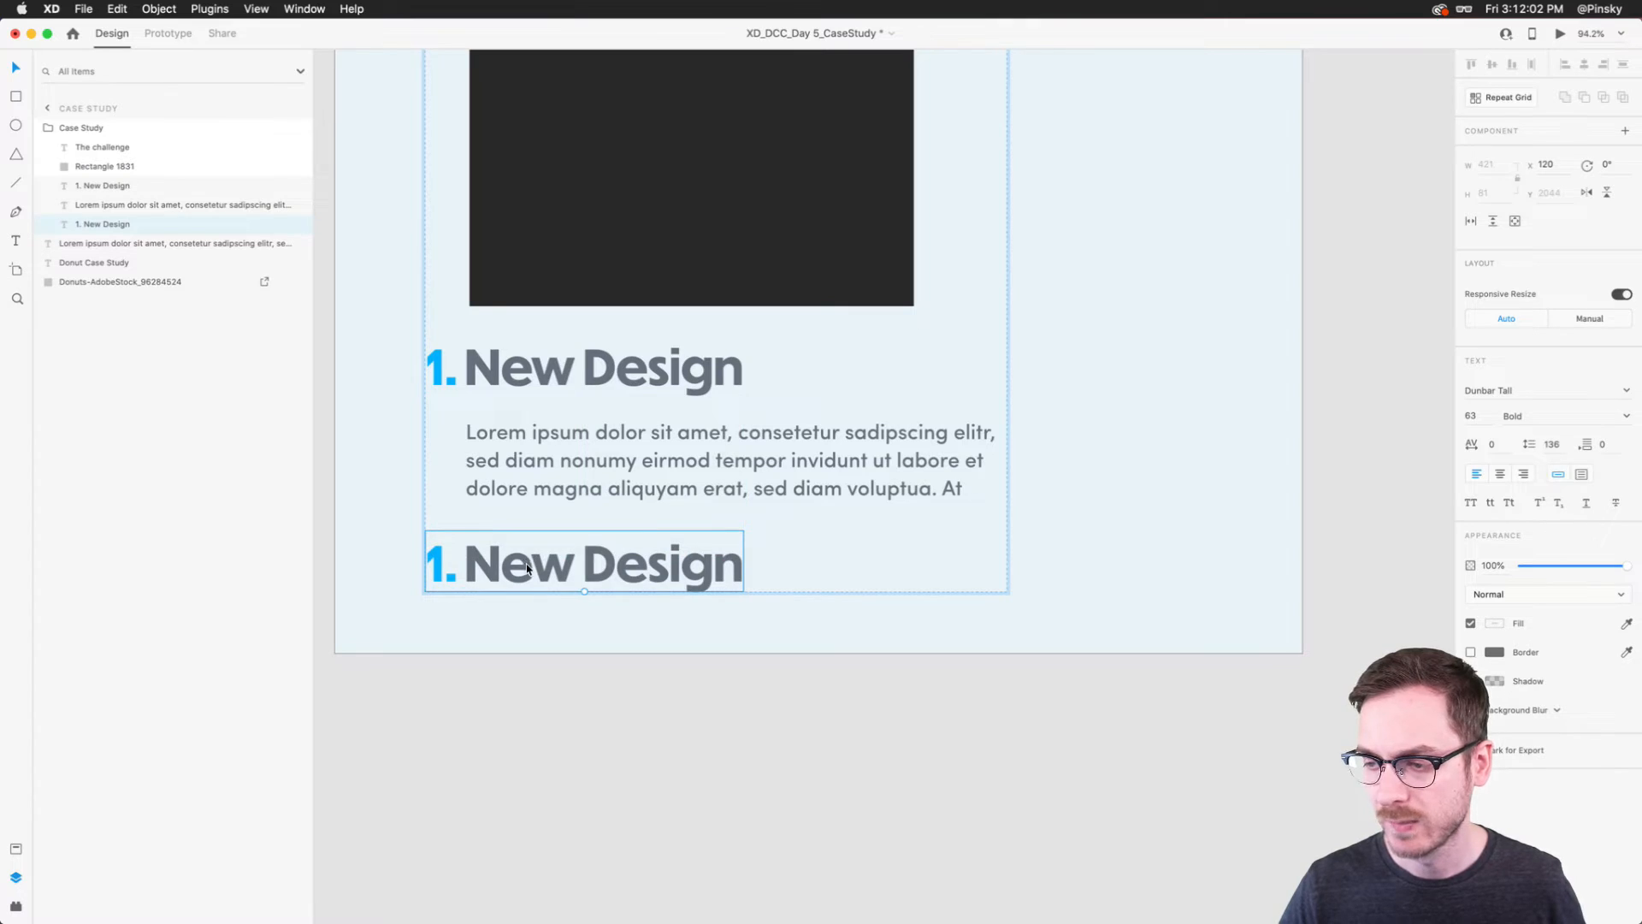
double_click(526, 572)
text(Type)
key(Escape)
Step: Restyle the "Type" heading as dark grey Regular text at size 104 and align it with the paragraph at X 173
click(1494, 623)
click(1324, 625)
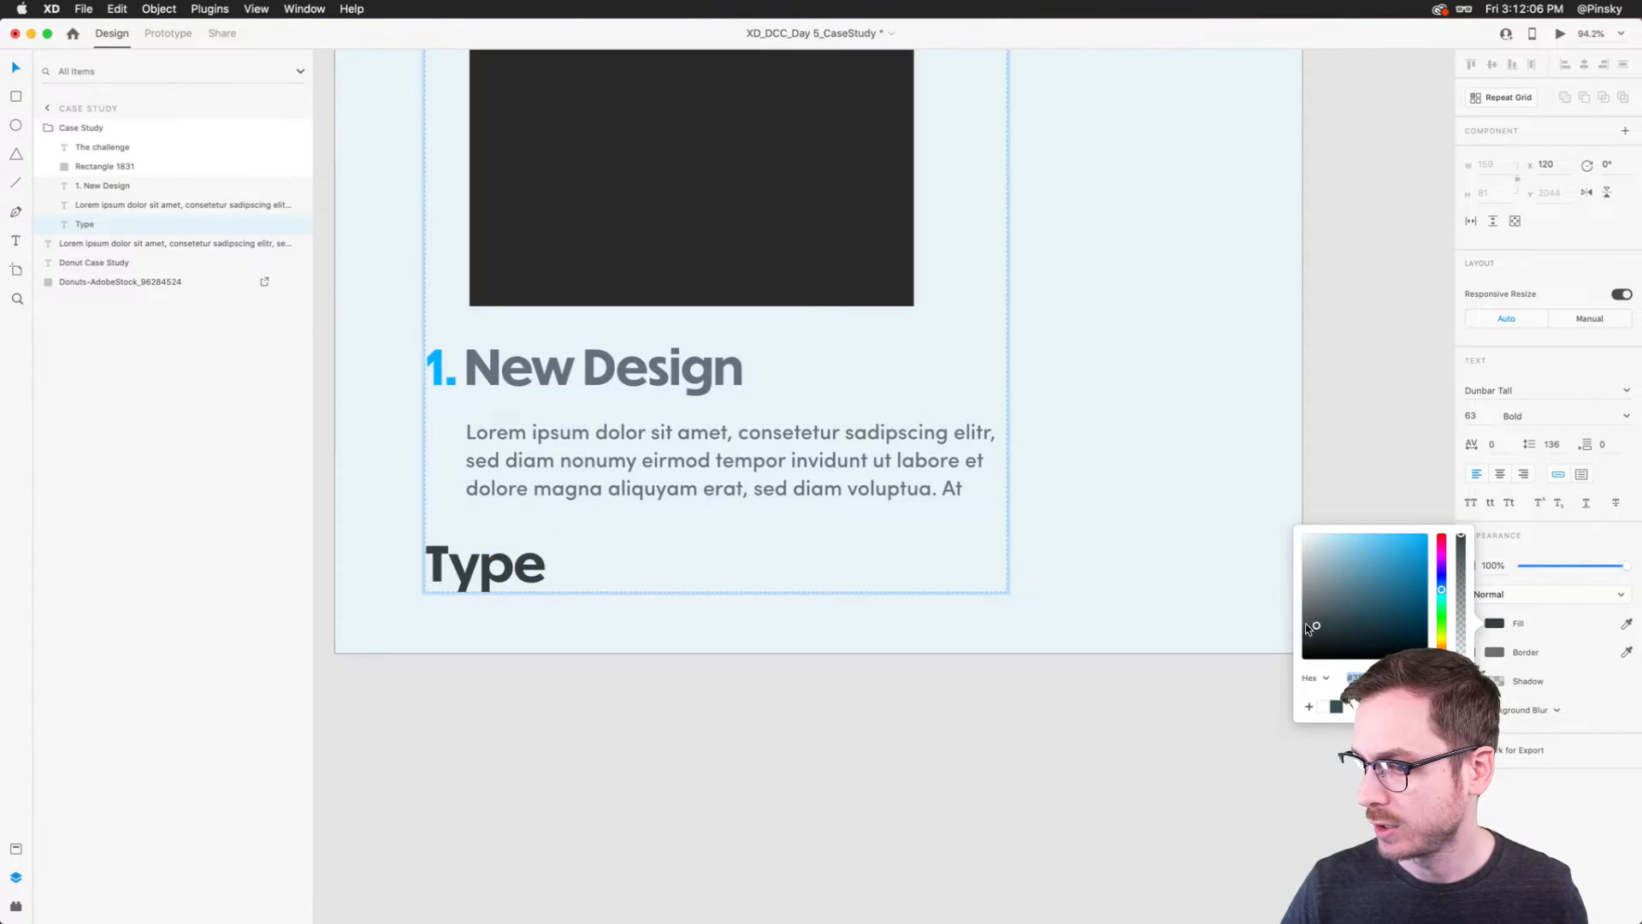
click(1609, 428)
click(1627, 418)
click(1552, 434)
drag(475, 567, 553, 598)
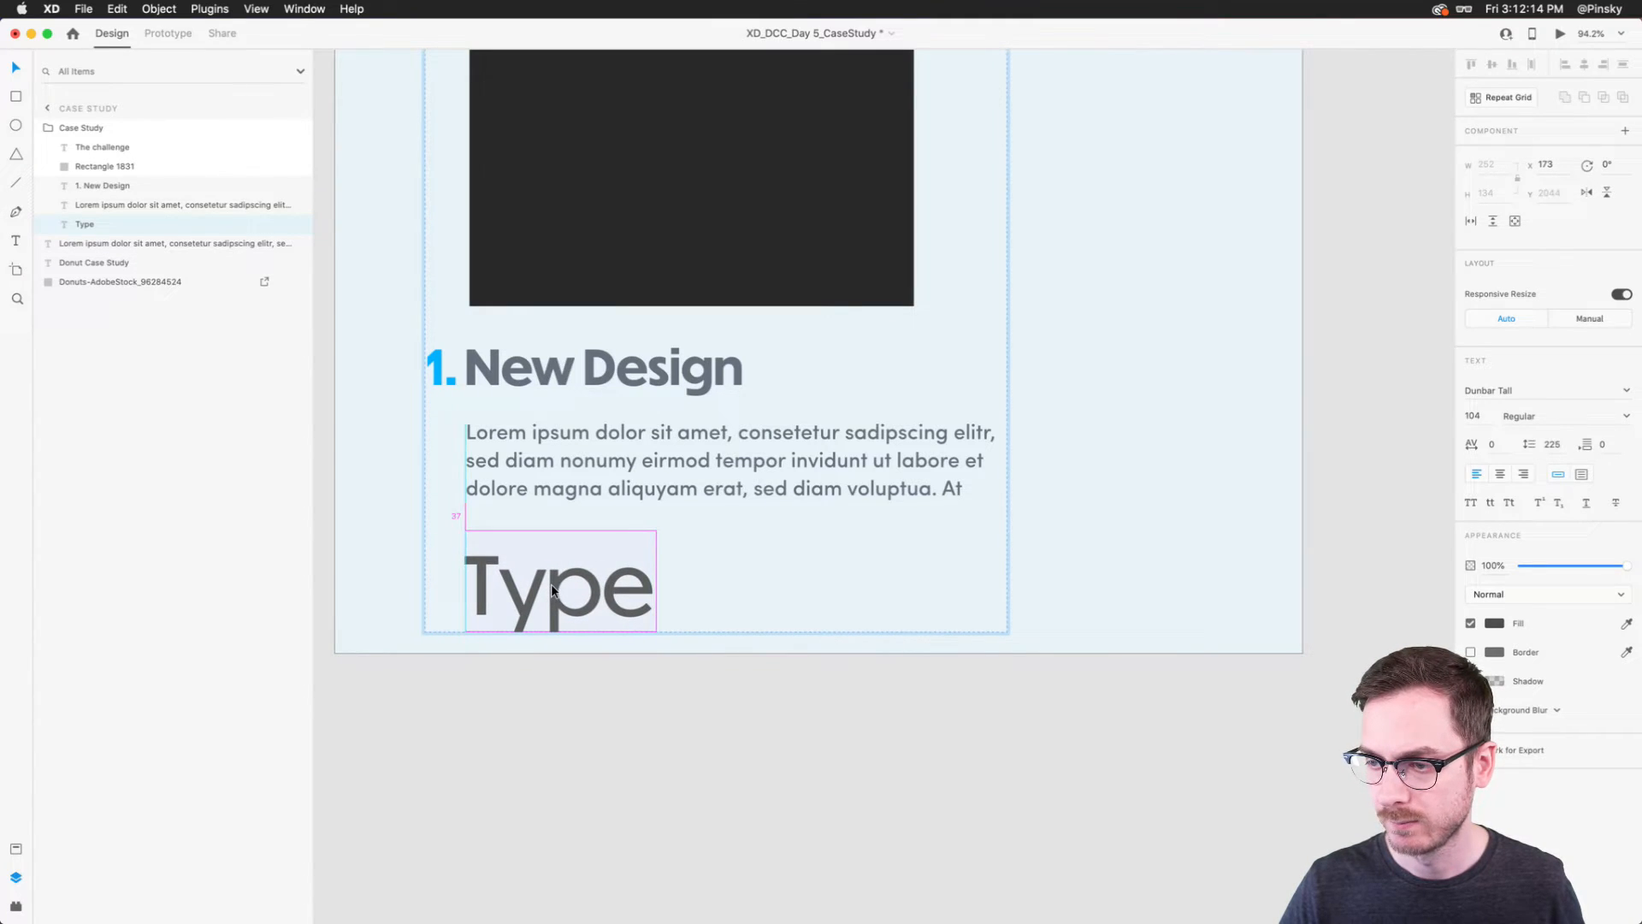
Step: Extend the Case Study artboard downward to a height of about 2963
scroll(551, 583, down, 1)
scroll(550, 588, down, 5)
click(739, 389)
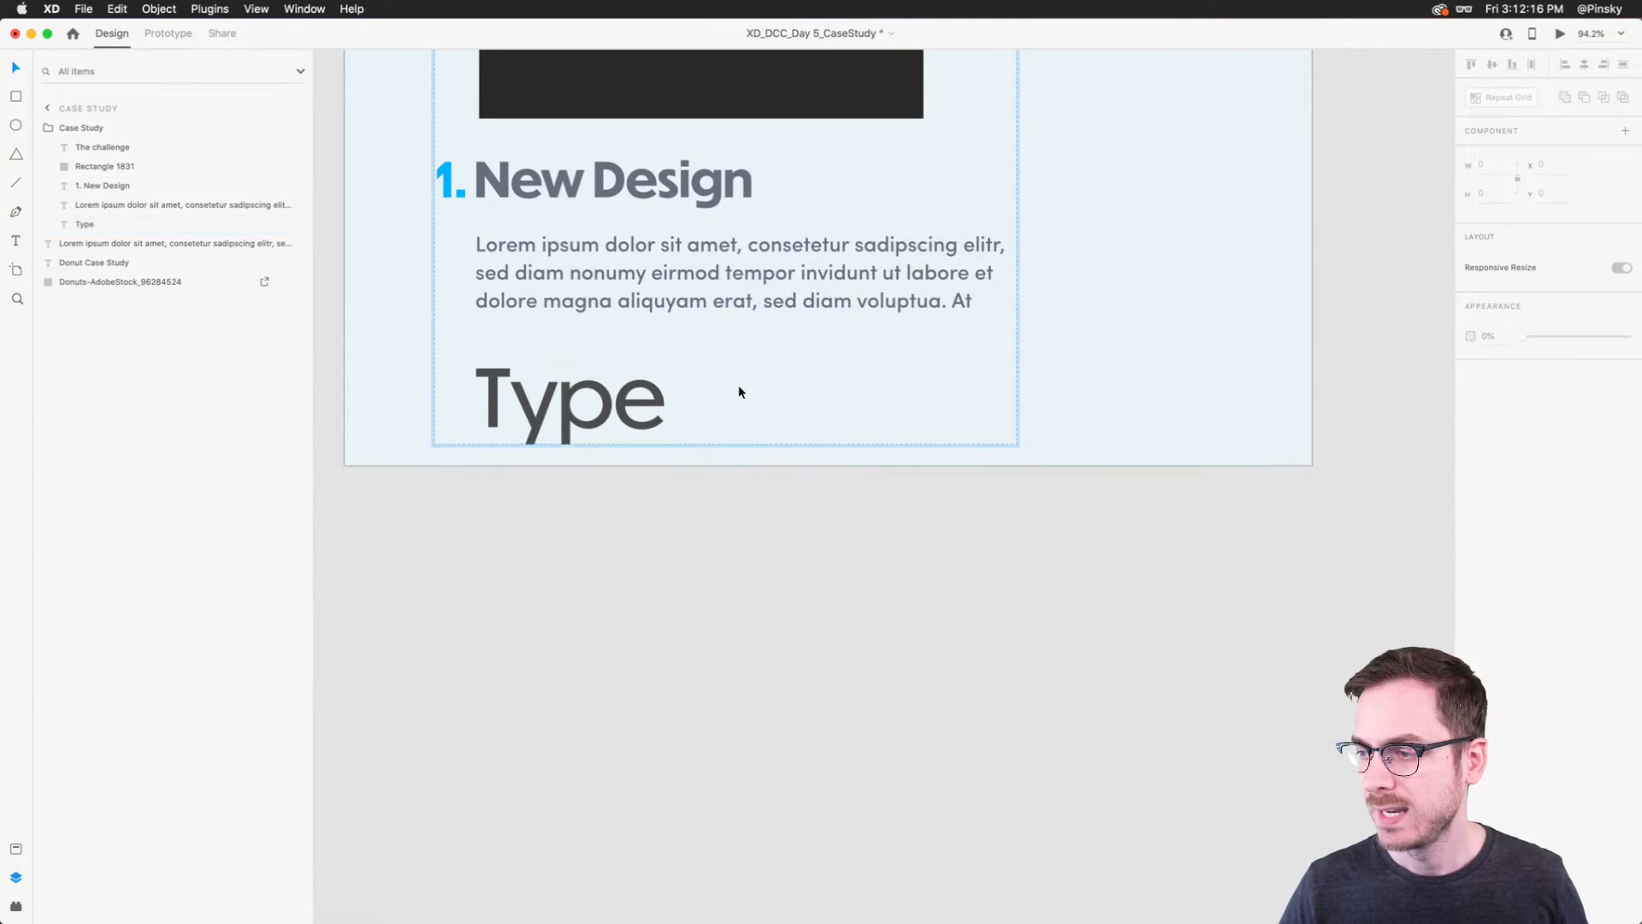
click(939, 431)
drag(828, 467, 844, 861)
scroll(843, 735, down, 3)
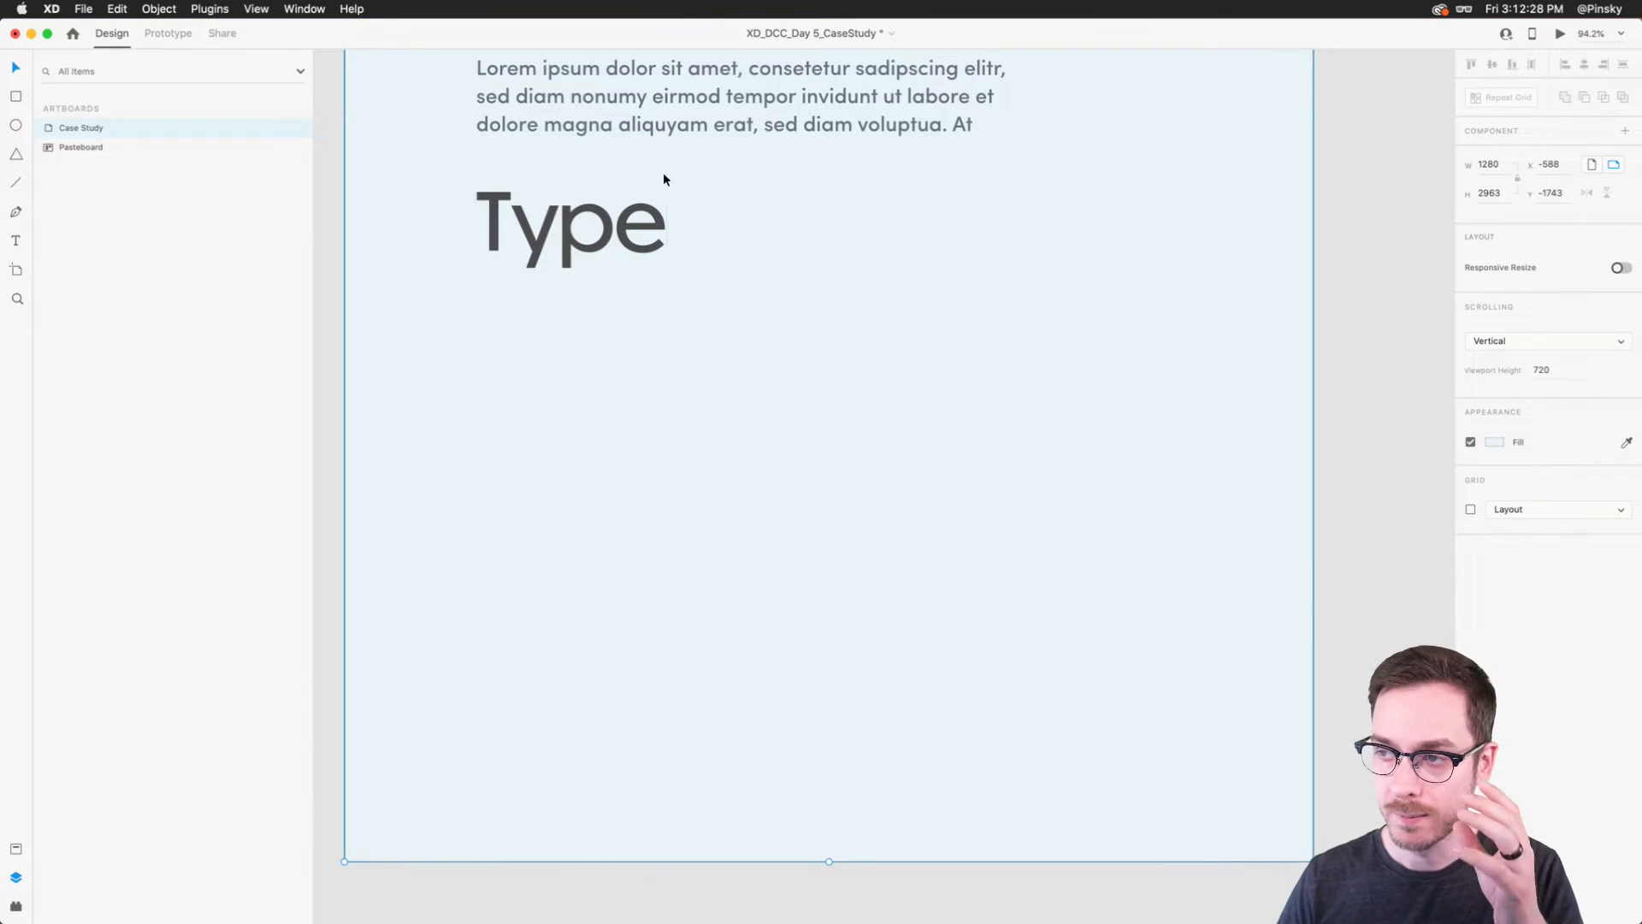
Step: Draw a white rectangle about 550 by 339 below the "Type" heading and shift it right to X 492
double_click(588, 253)
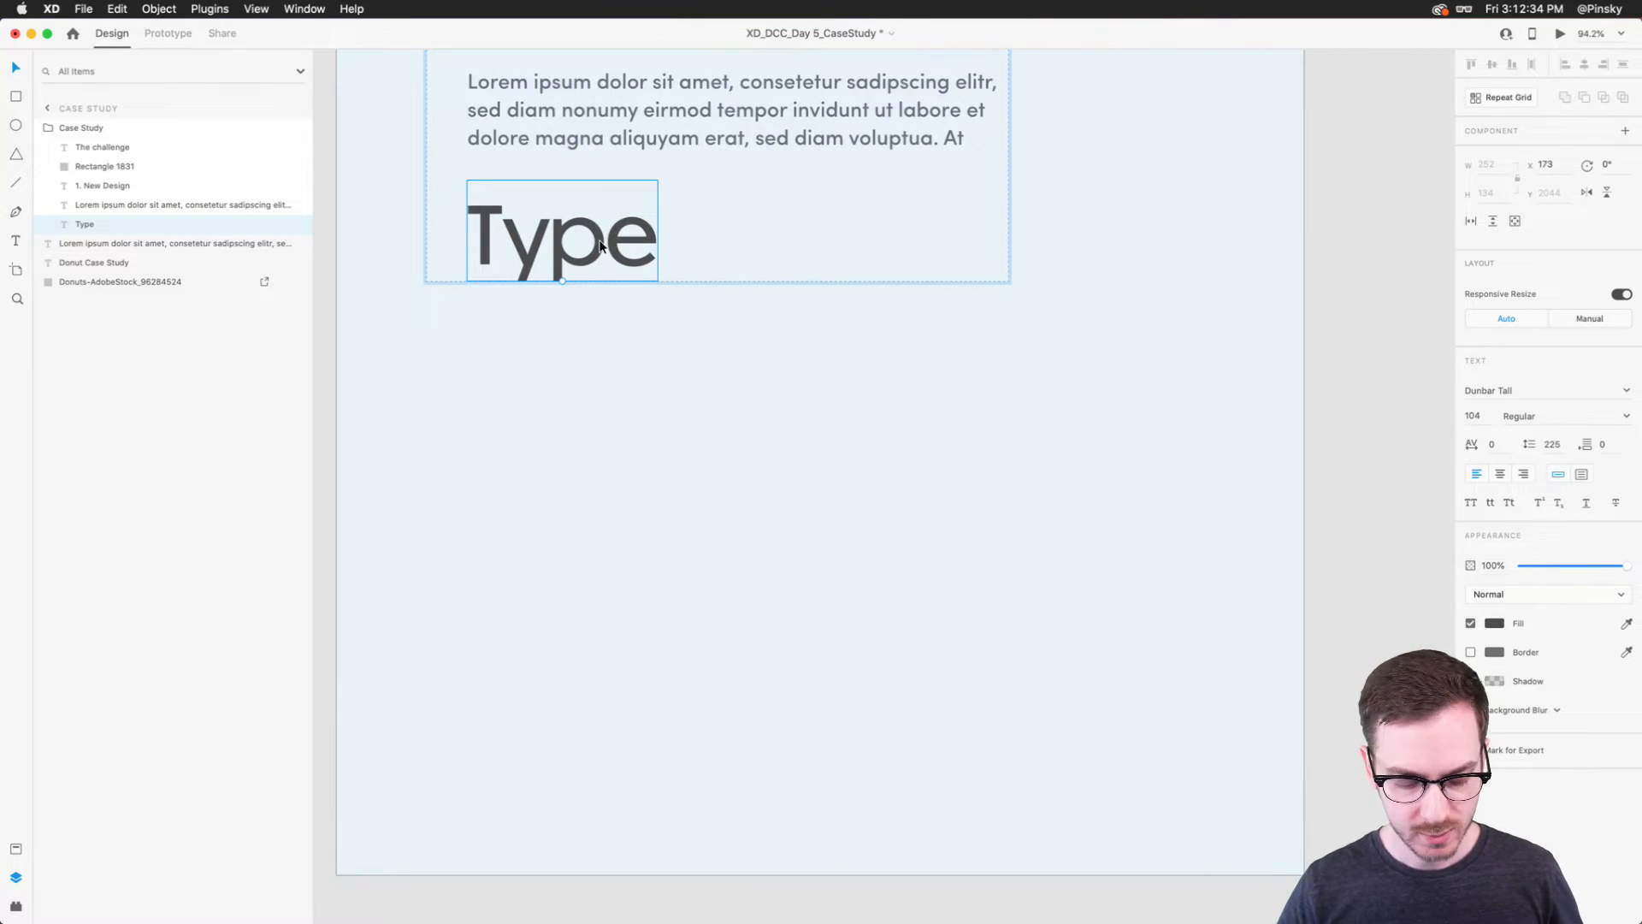
drag(588, 283, 1002, 538)
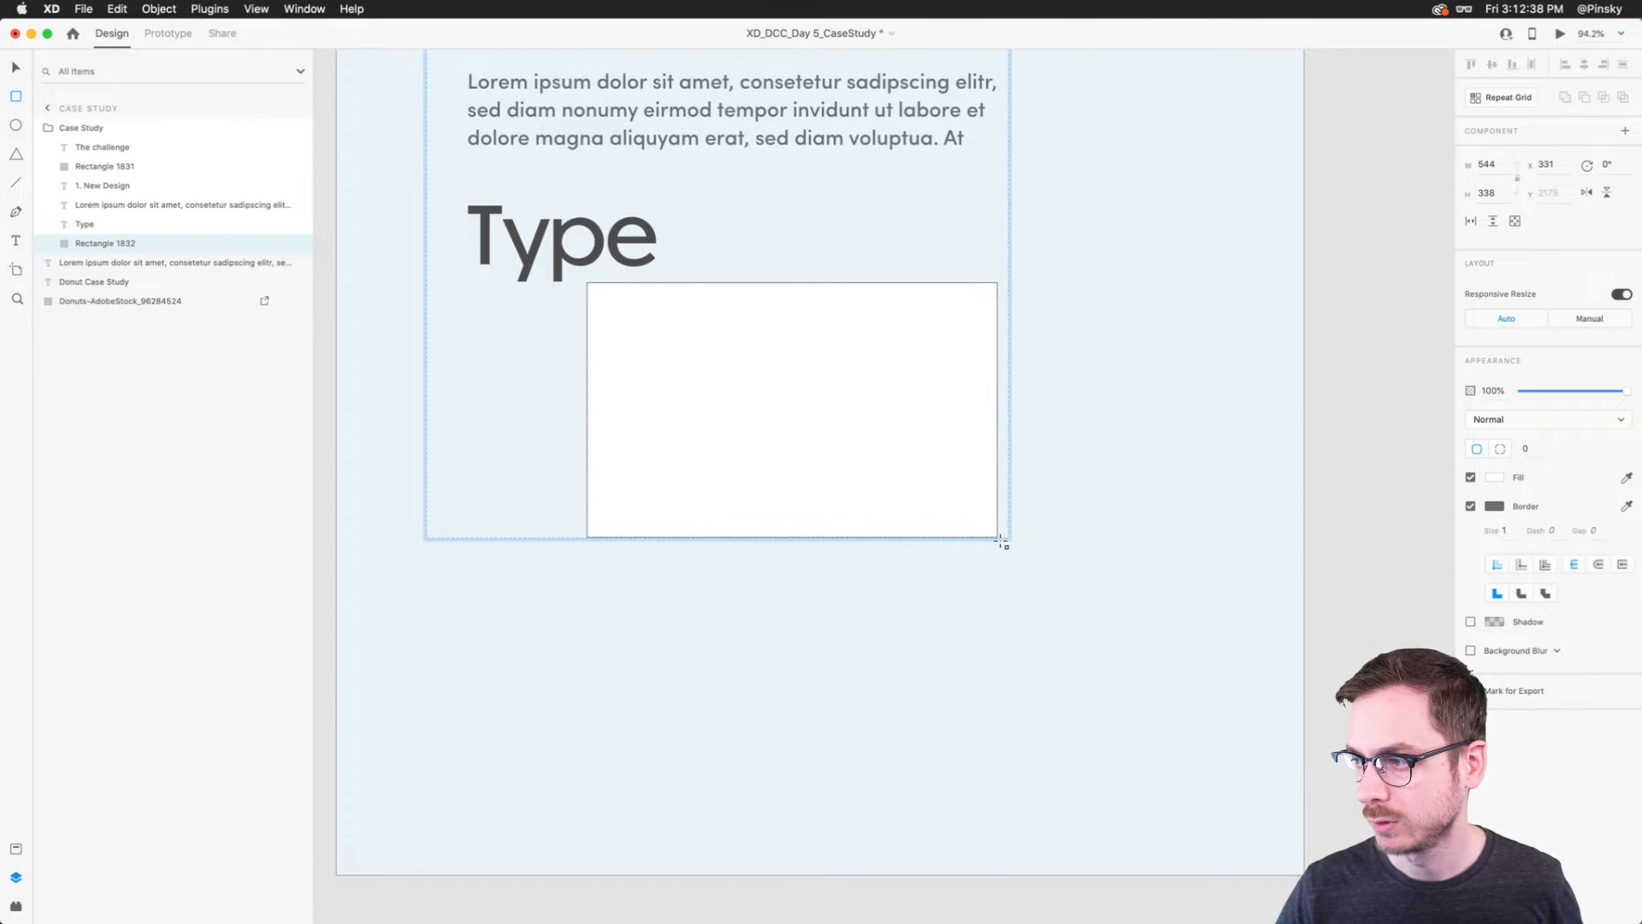
drag(713, 370, 829, 371)
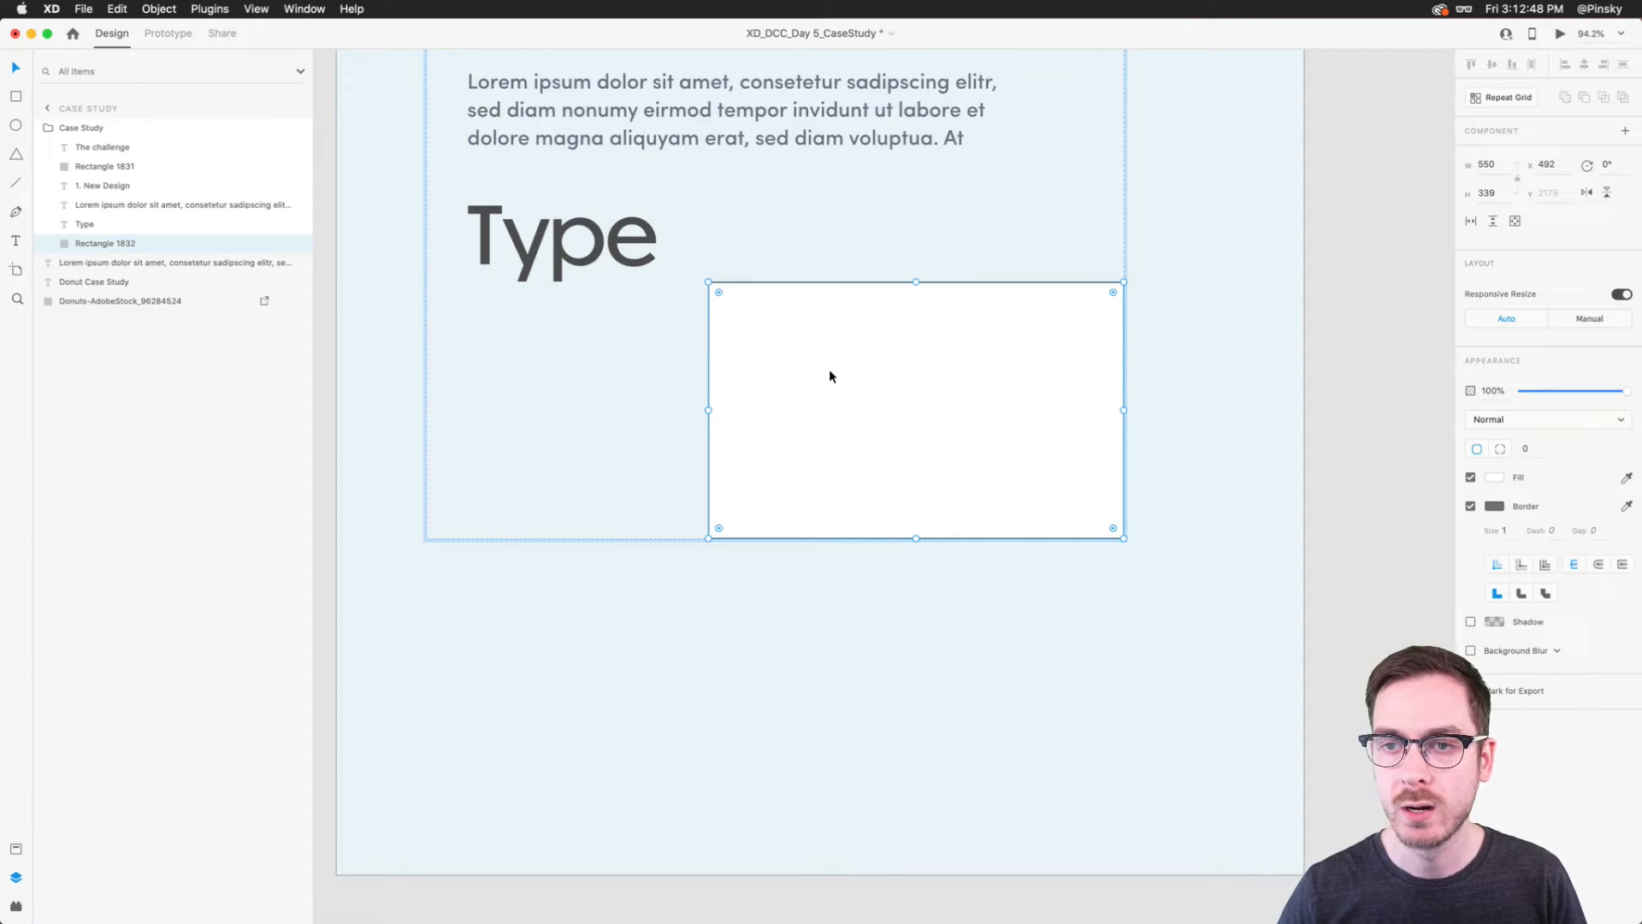
Step: Group the "Type" heading with the white rectangle and name the group "Type"
shift+click(604, 247)
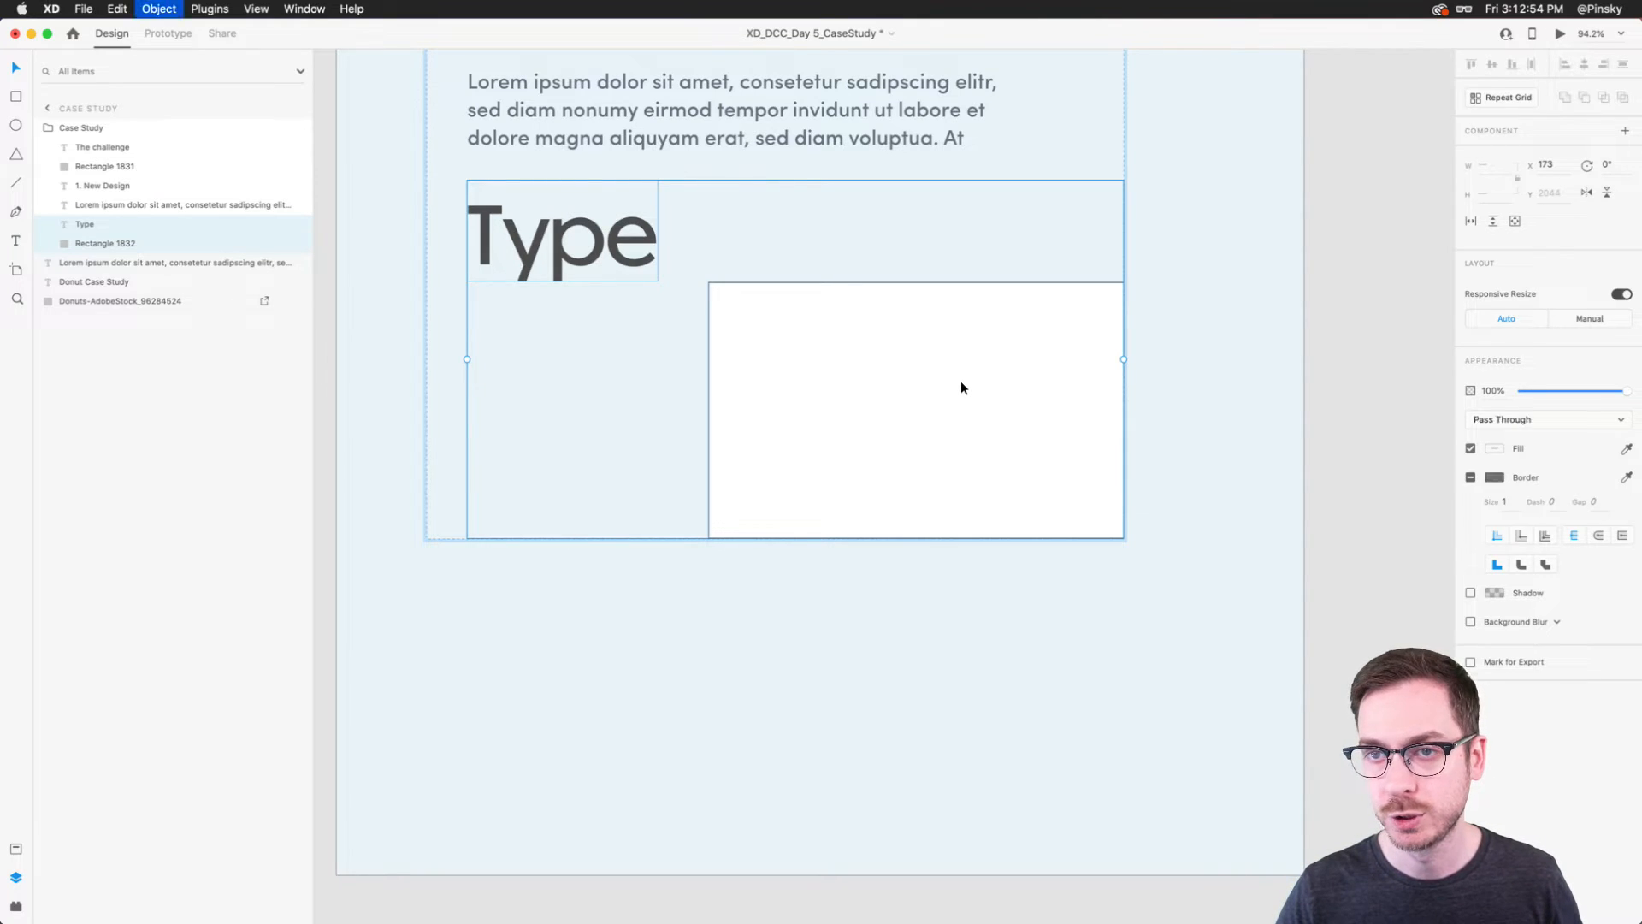
key(super+g)
double_click(86, 224)
text(T)
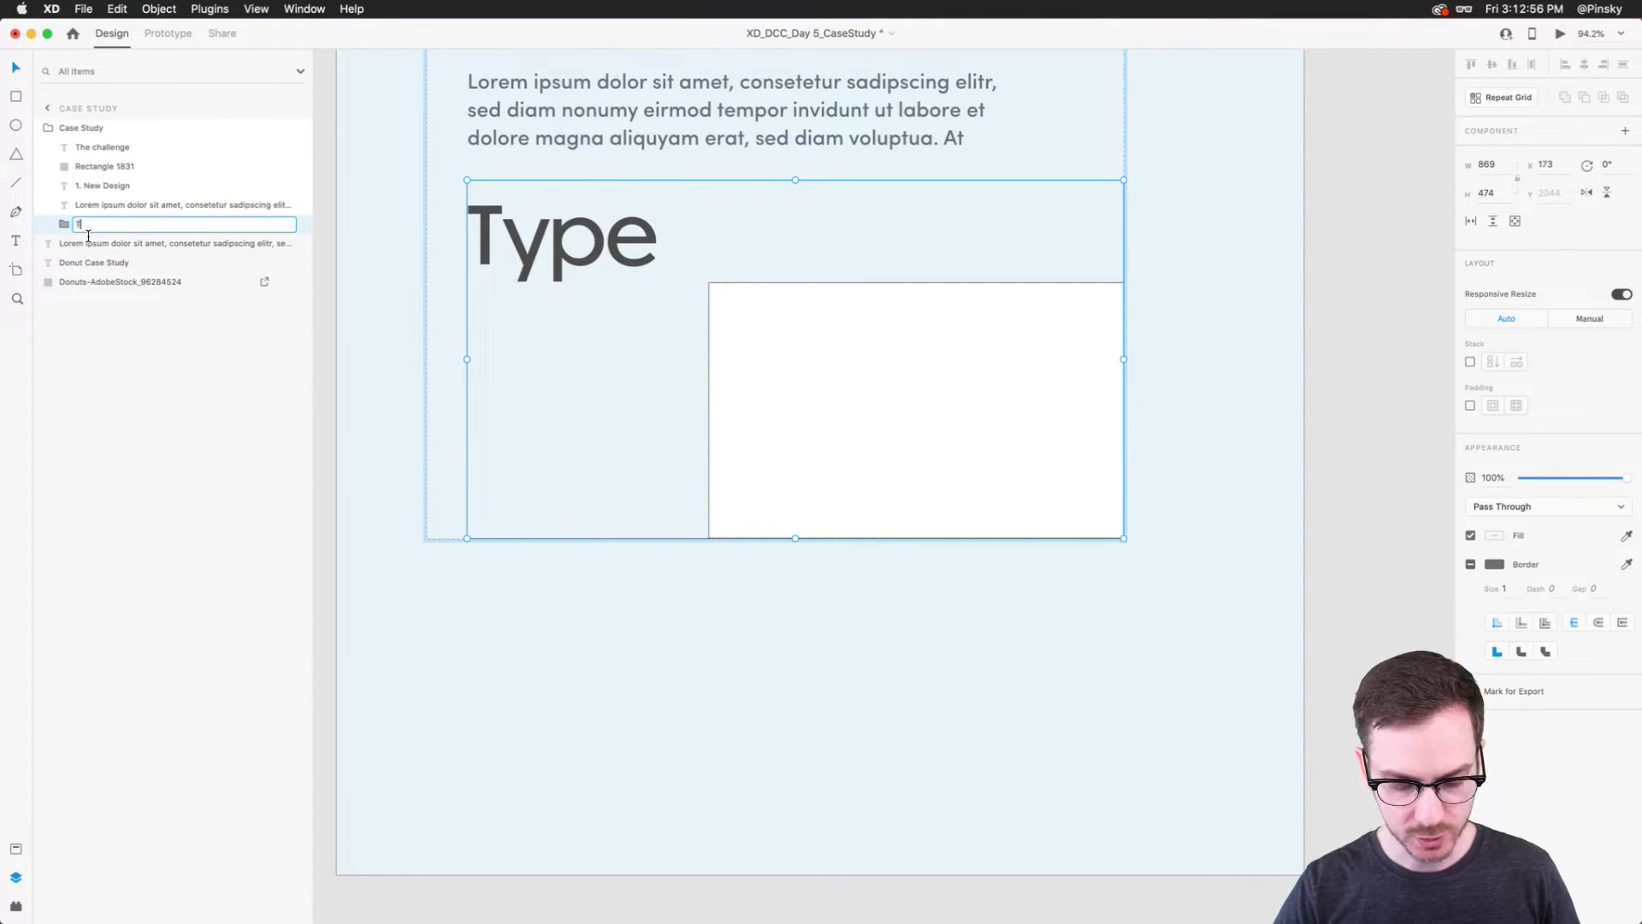
text(ype)
key(Return)
Step: Raise the white rectangle inside the Type group to Y 2125 so it sits beside the heading
double_click(828, 310)
key(shift+Up)
key(shift+Up)
key(shift+Up)
key(shift+Up)
key(shift+Up)
key(shift+Up)
key(shift+Up)
key(shift+Up)
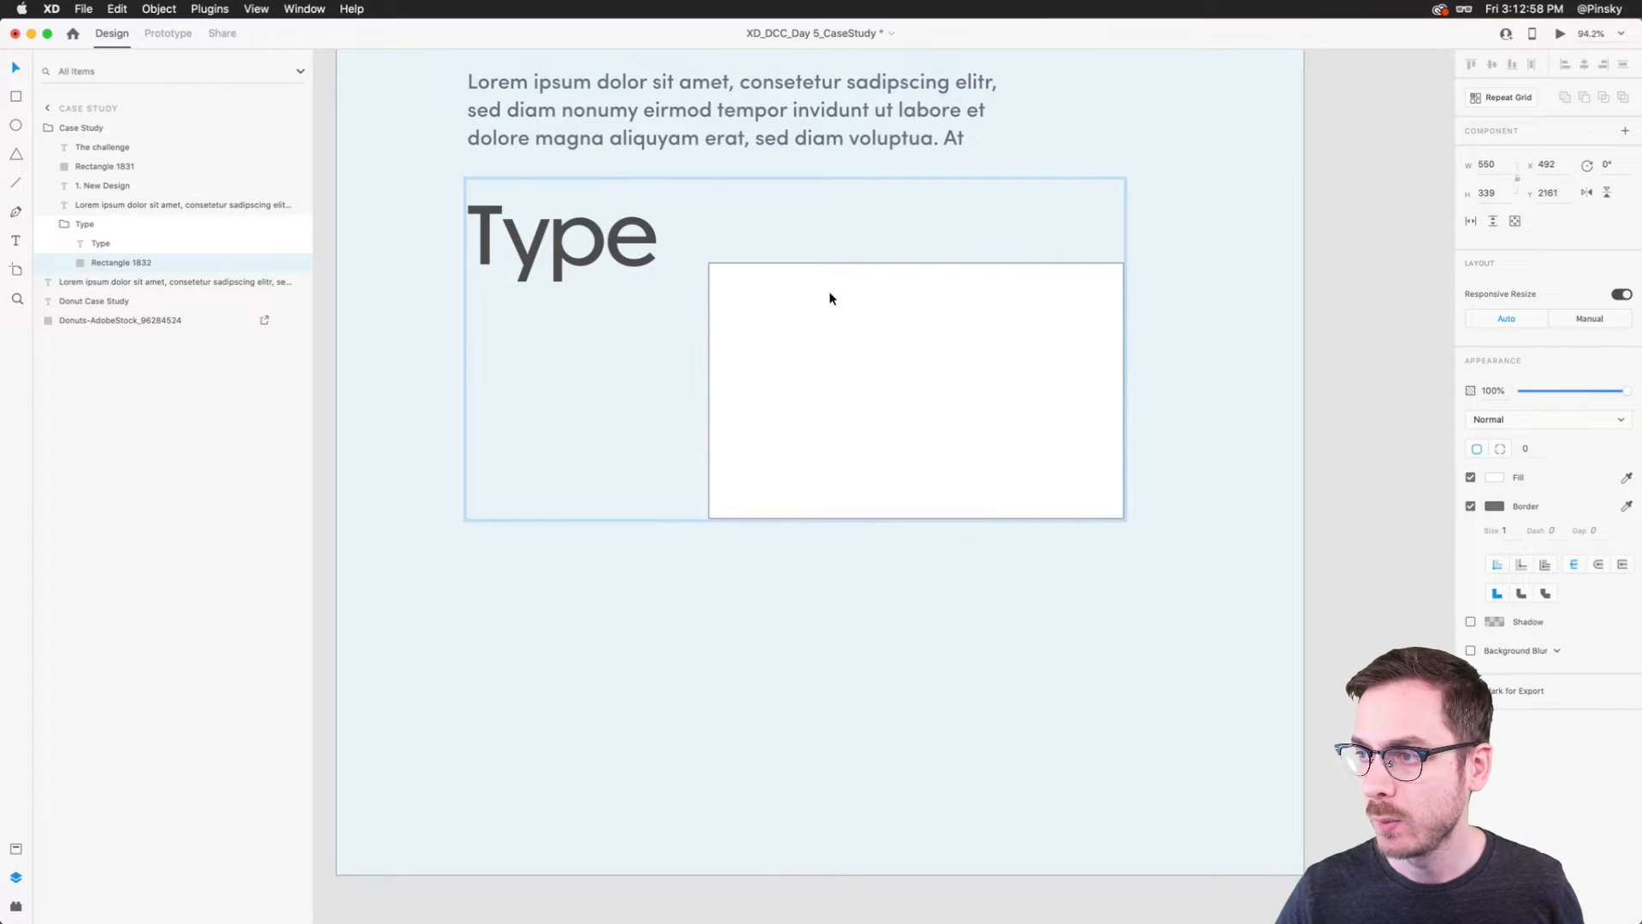
key(shift+Down)
key(shift+Down)
key(Down)
key(Down)
key(Down)
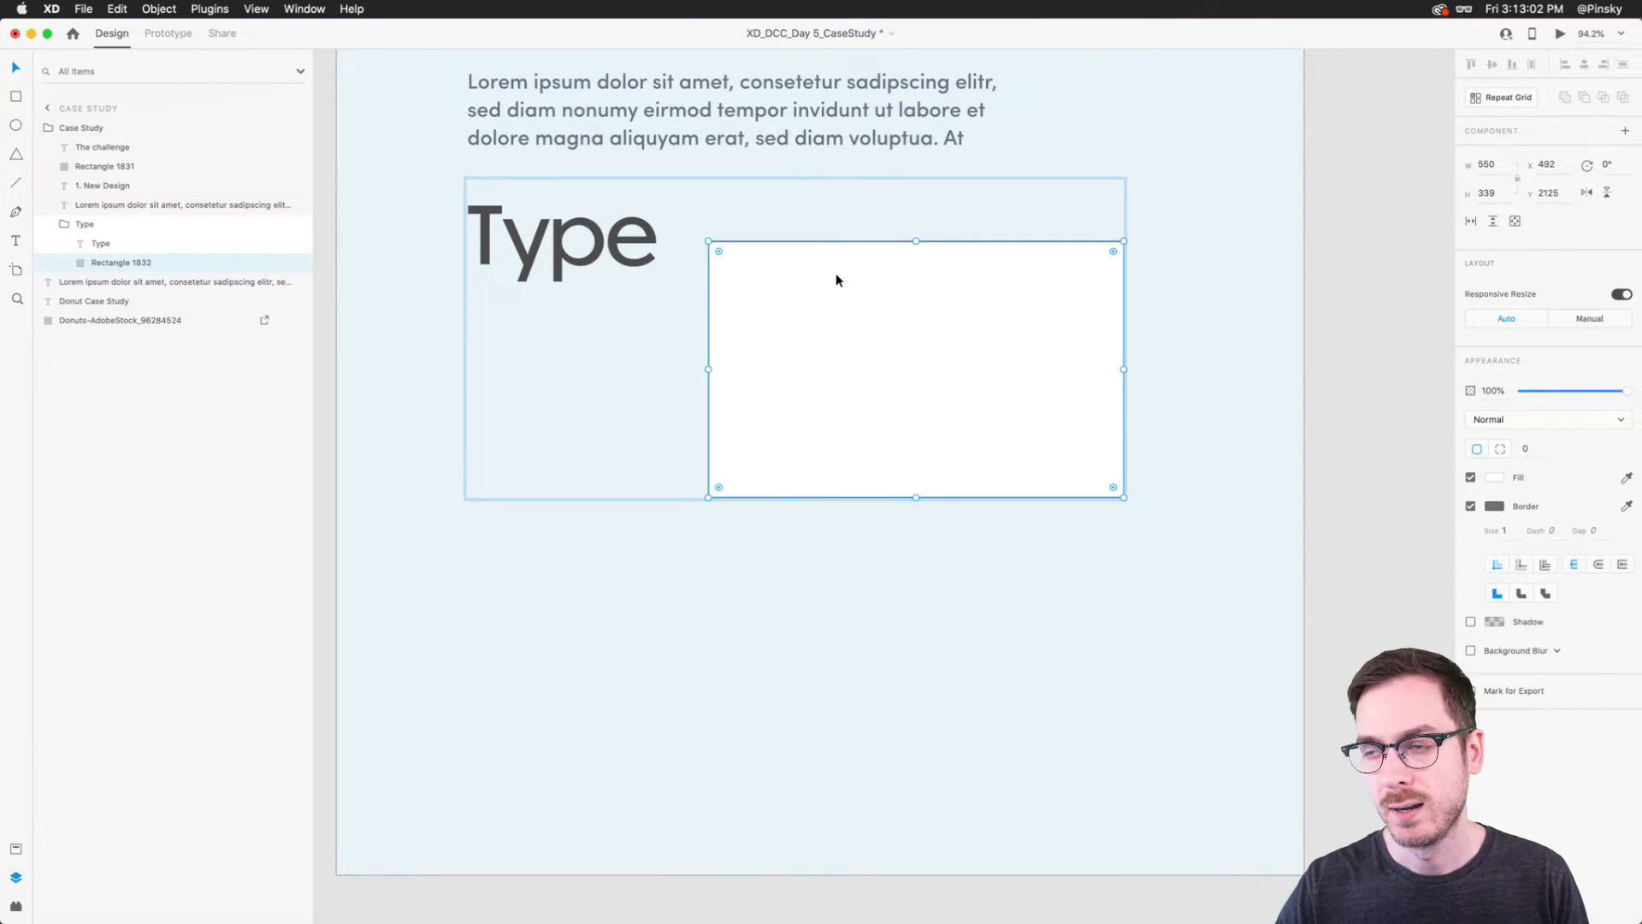
Step: Copy the "Type" heading onto the white rectangle and change the copy's text to "H1 • Dunbar Tall"
scroll(1075, 264, right, 2)
click(549, 255)
drag(549, 255, 811, 325)
double_click(812, 332)
text(H)
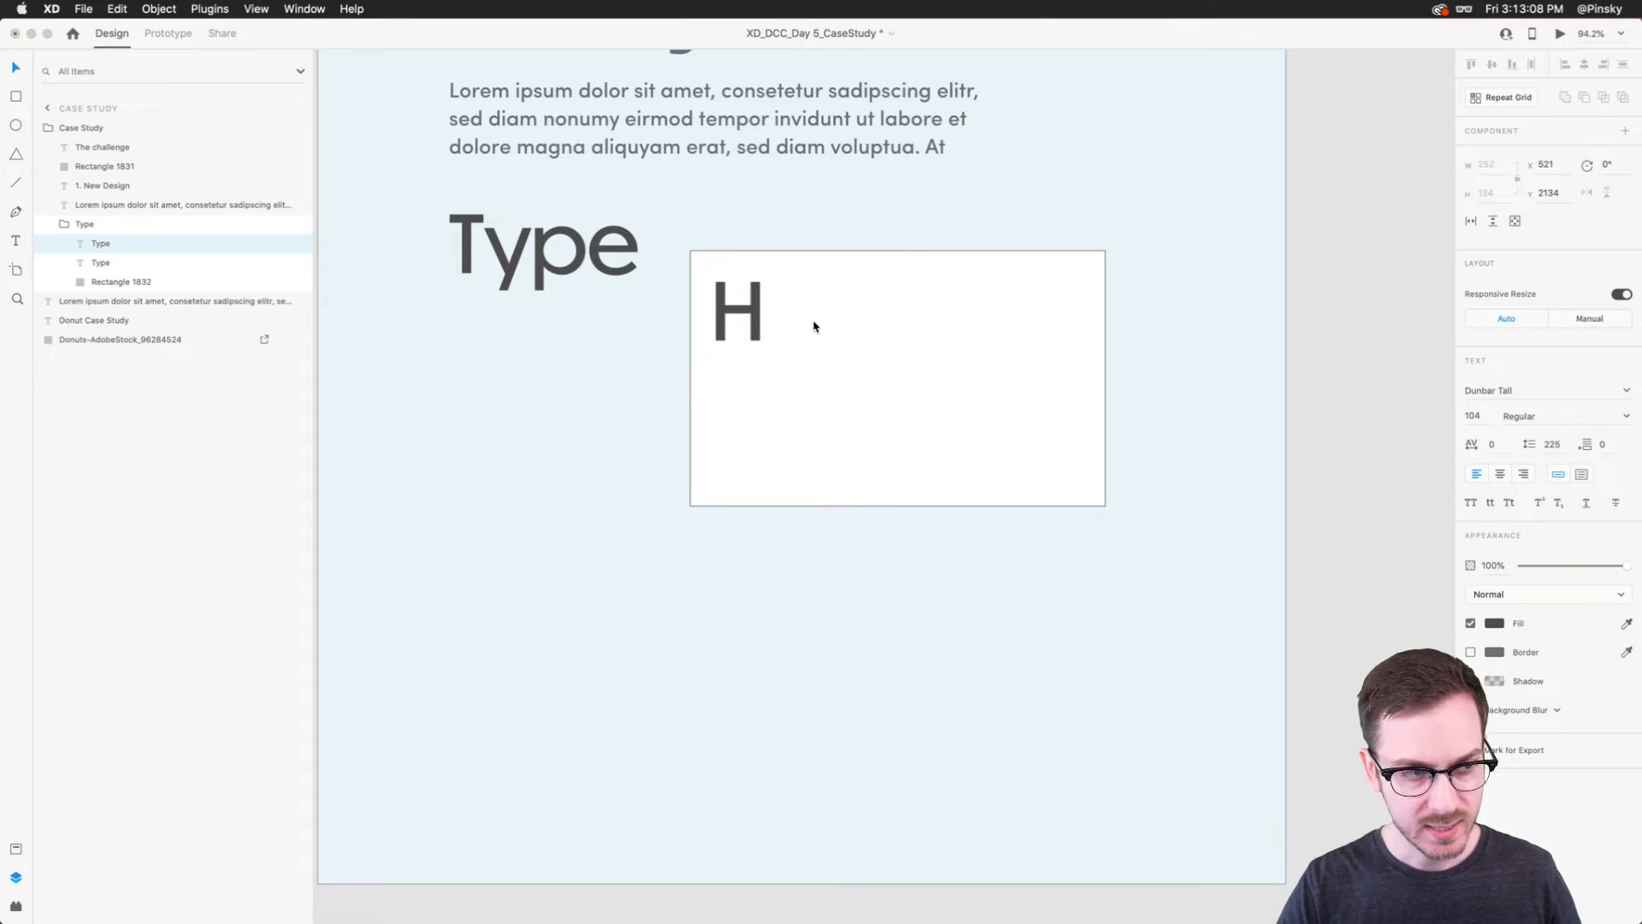
text(1:)
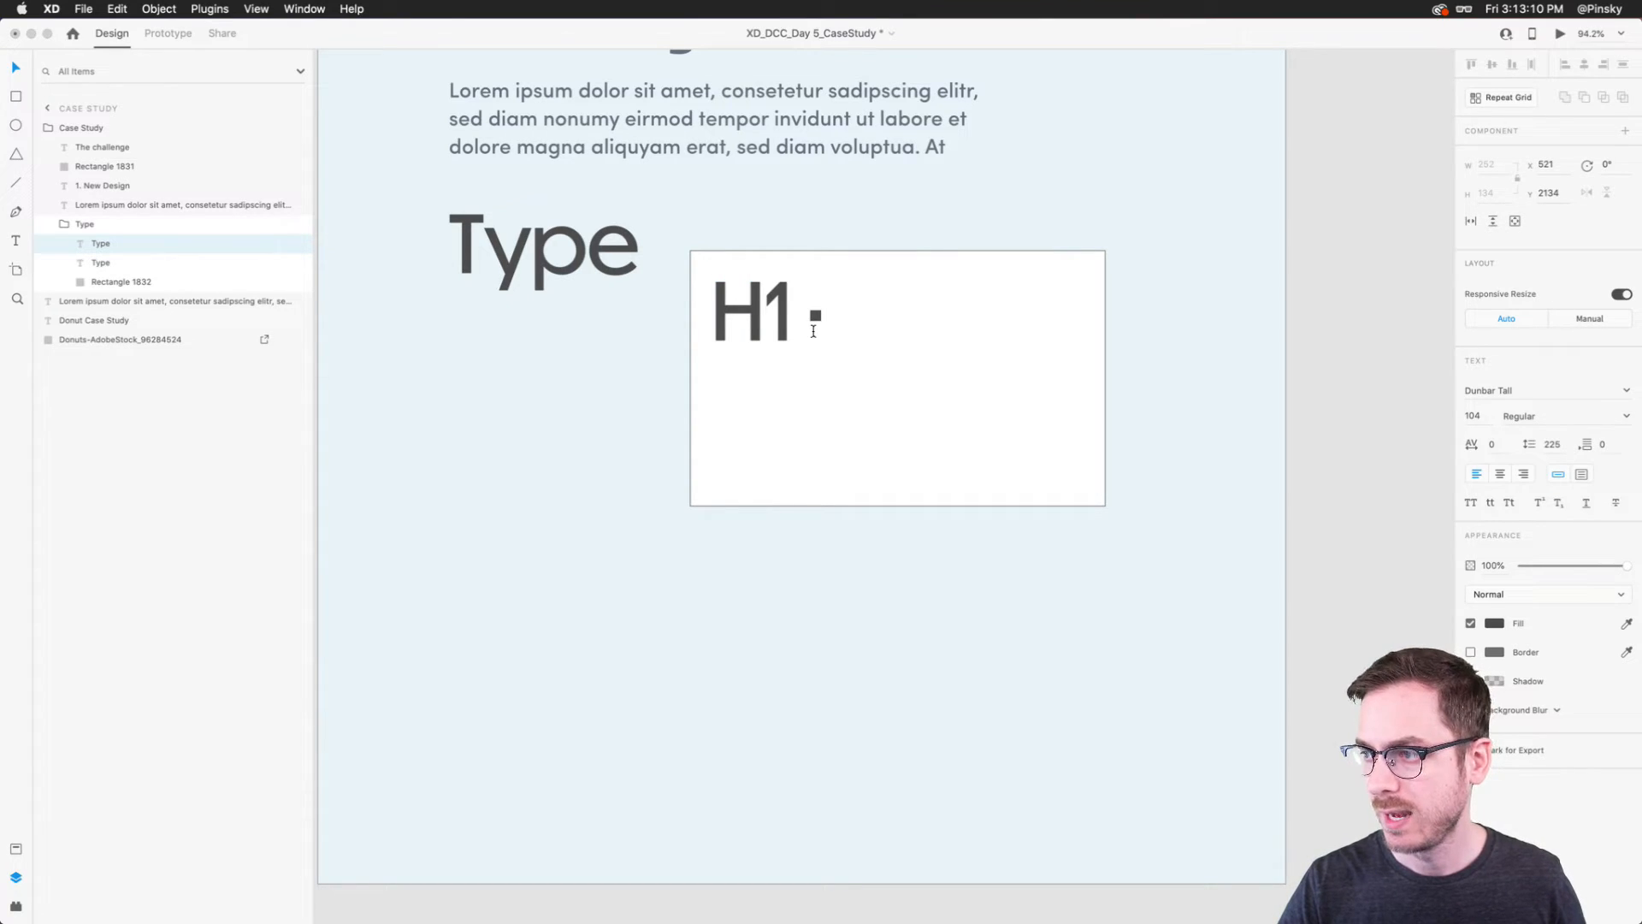
text( Dunbar Ta)
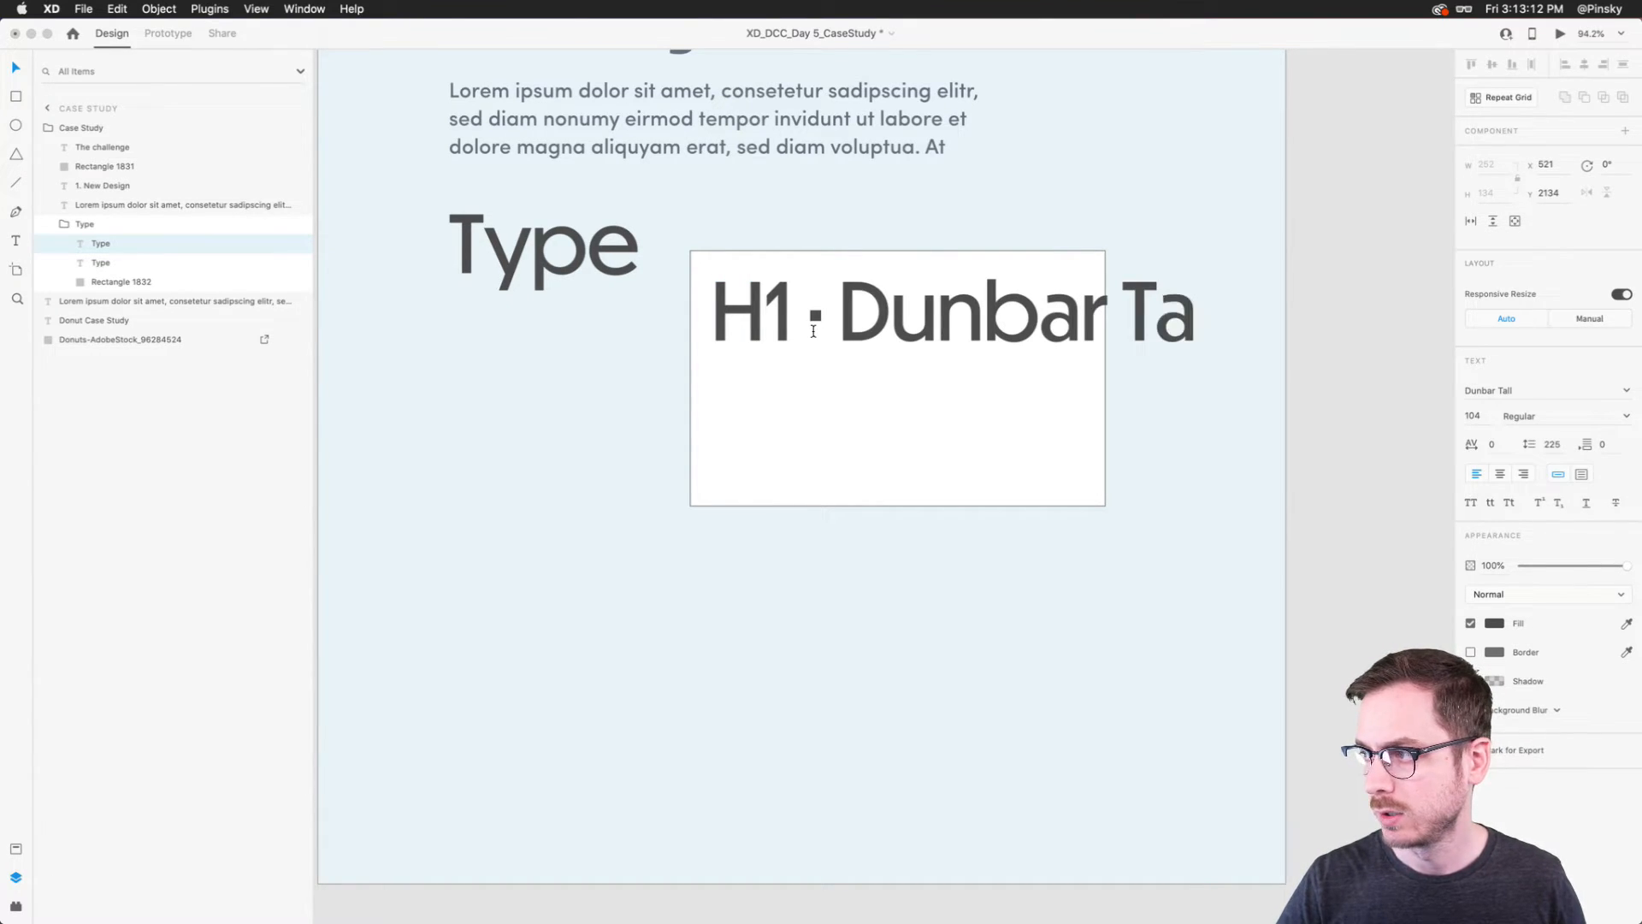
text(ll)
key(Escape)
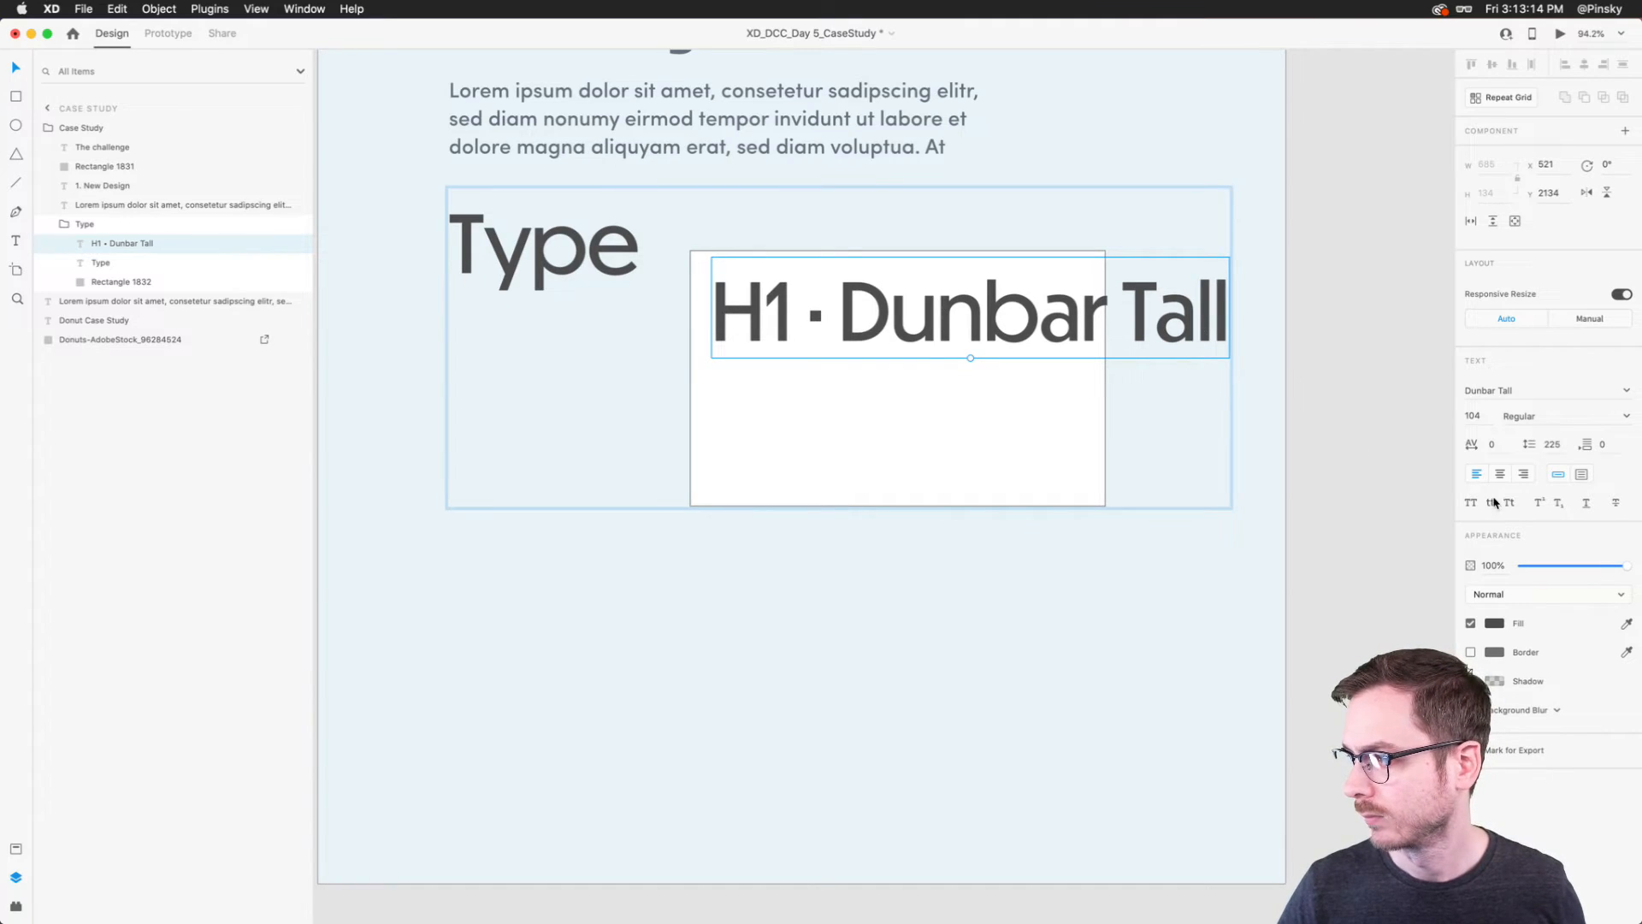
Step: Reduce the "H1 • Dunbar Tall" text to font size 66 so it fits within the white rectangle
click(1483, 430)
key(Down)
key(Down)
key(Down)
key(Down)
key(Down)
key(Down)
key(Down)
key(Down)
key(Down)
key(Down)
key(Down)
key(Down)
key(Down)
key(Down)
key(Down)
key(Down)
key(Down)
key(Down)
key(Down)
key(Down)
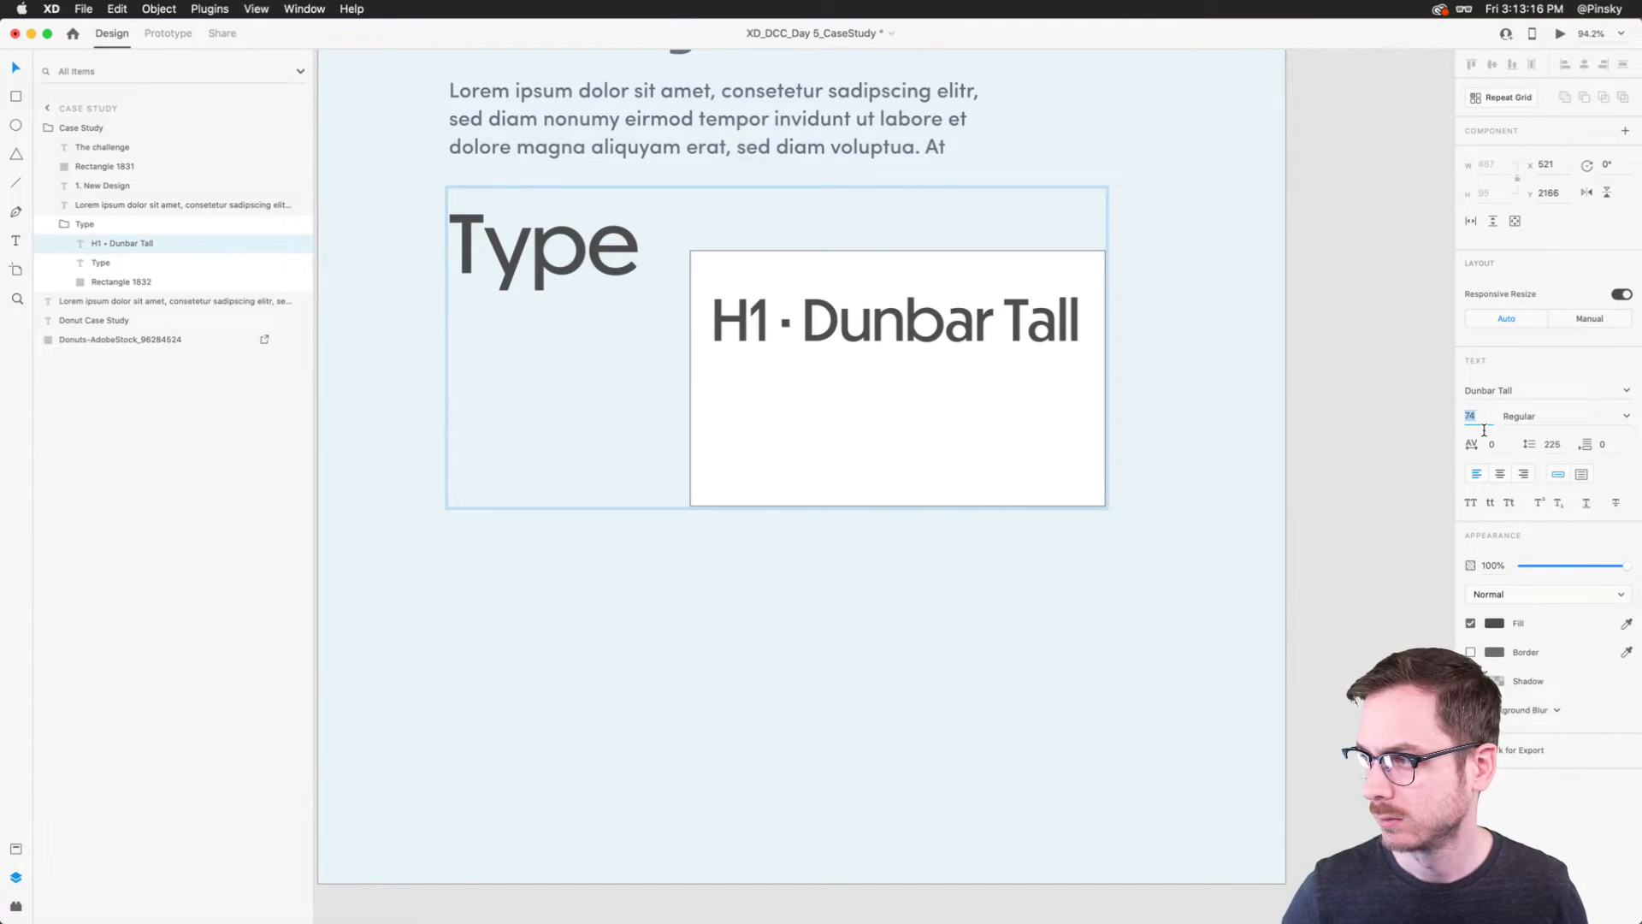
key(Down)
key(Down)
key(Down)
key(Down)
key(Down)
key(Down)
Step: Reposition the H1 line at X 526, Y 2151 and remove the white rectangle's border
drag(876, 311, 879, 296)
click(897, 356)
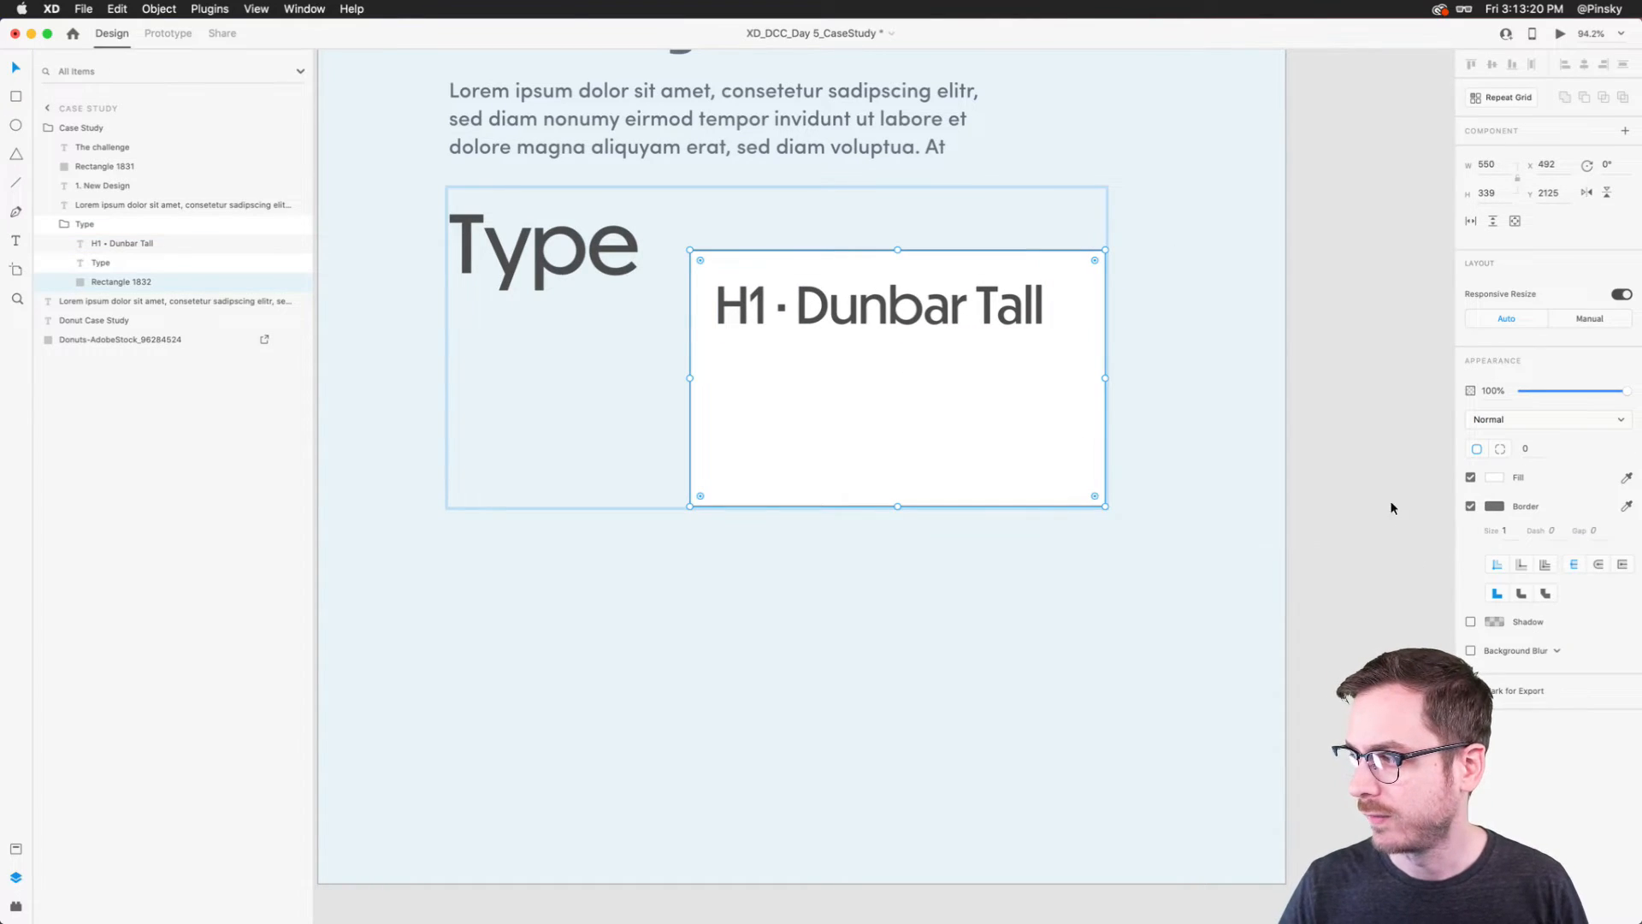
click(1471, 506)
Step: Copy the H1 line directly beneath itself at Y 2237 and change the copy's label to "H2"
click(901, 316)
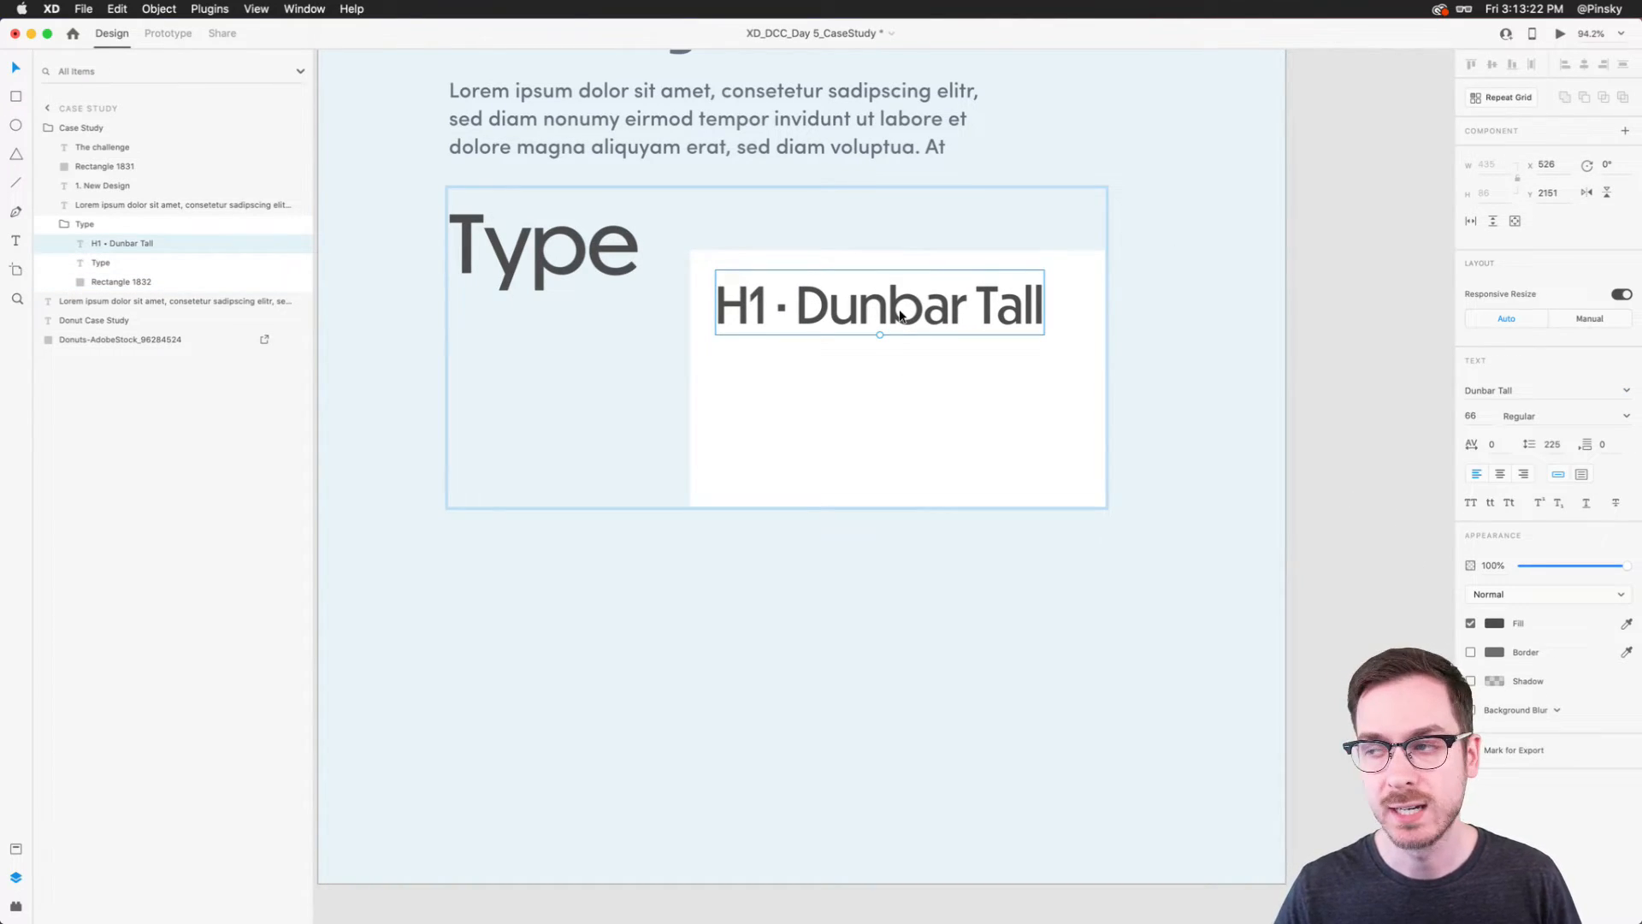
drag(901, 316, 885, 380)
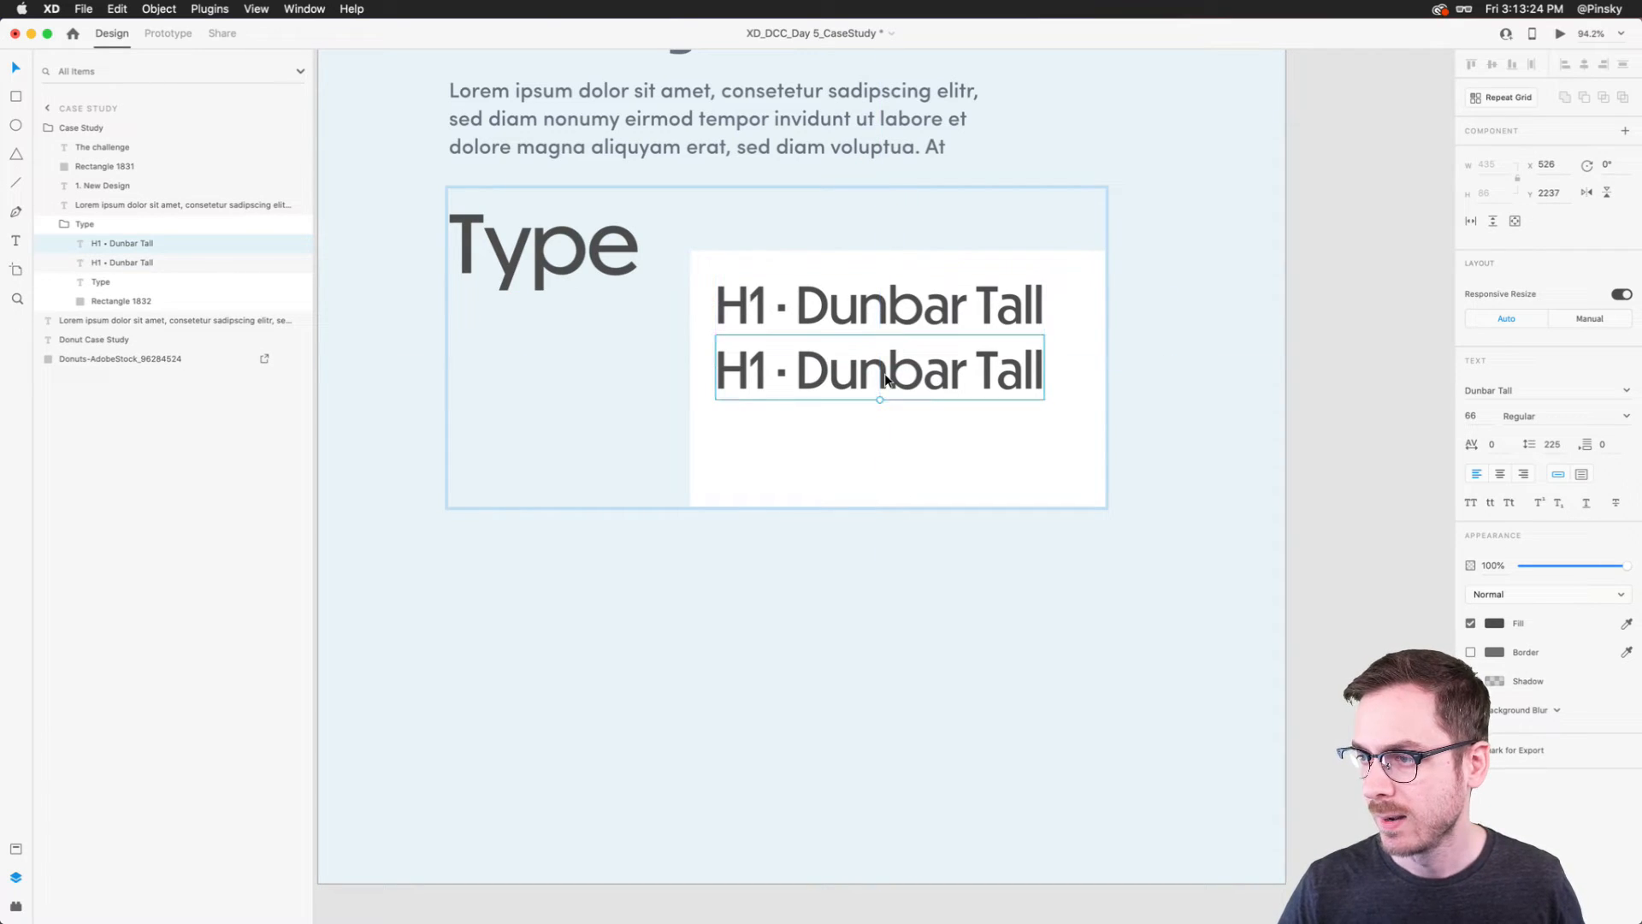
double_click(767, 367)
key(BackSpace)
text(2)
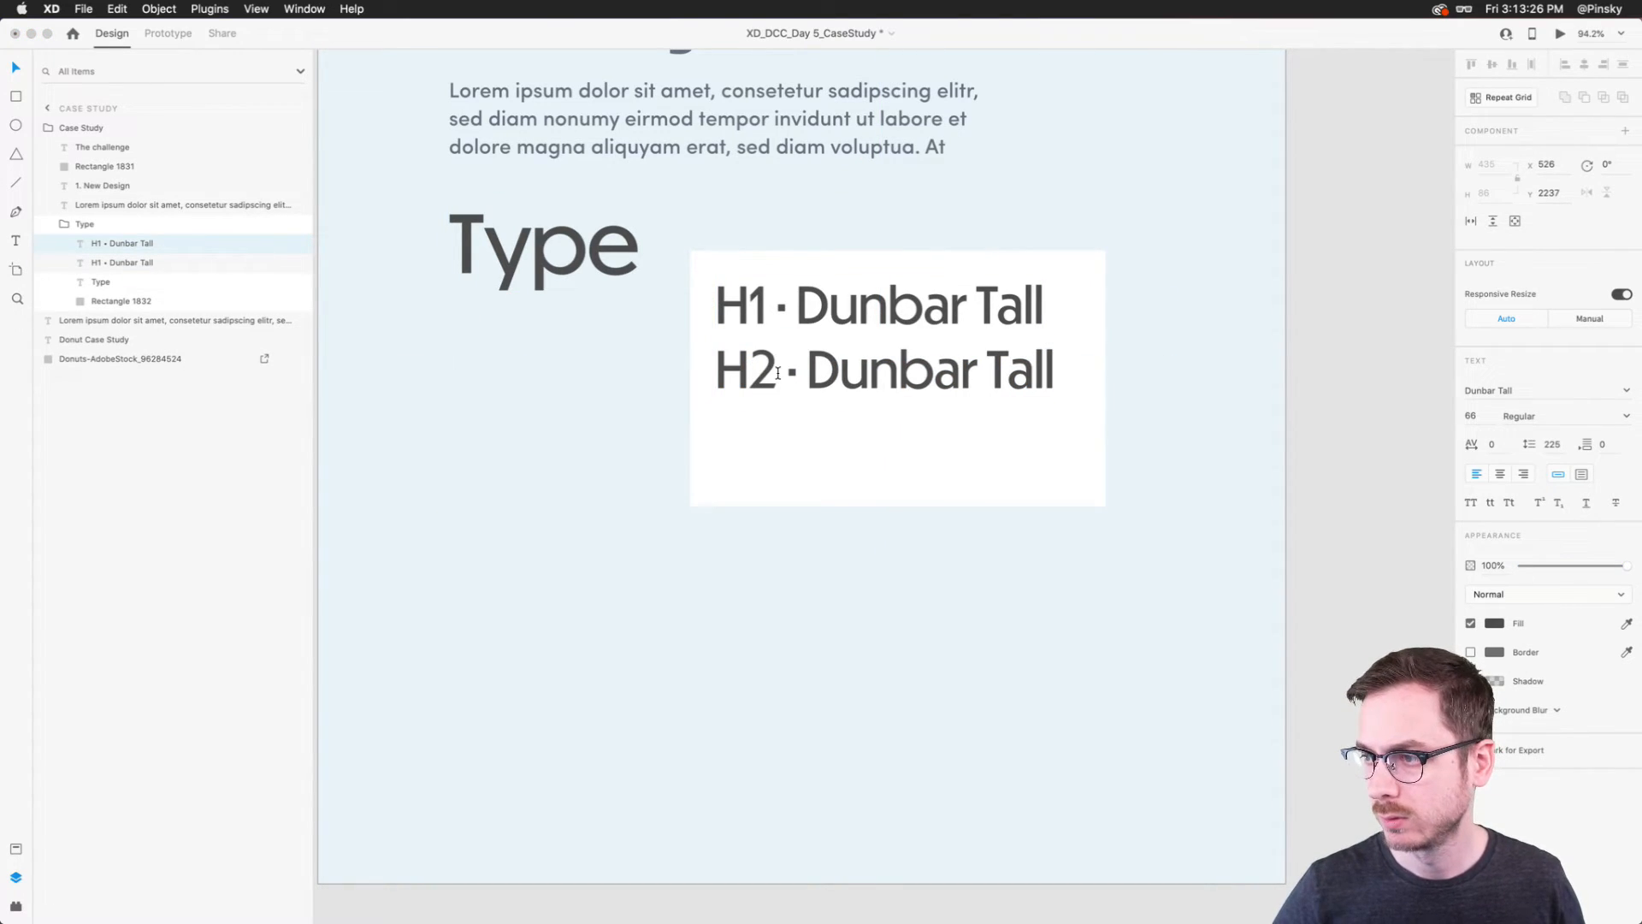
Step: Replace the font name in the H2 line with "Sofia Pro"
triple_click(811, 379)
key(Left)
key(Right)
key(Right)
key(Right)
key(Right)
key(Right)
key(shift+super+Right)
text(Sofuia)
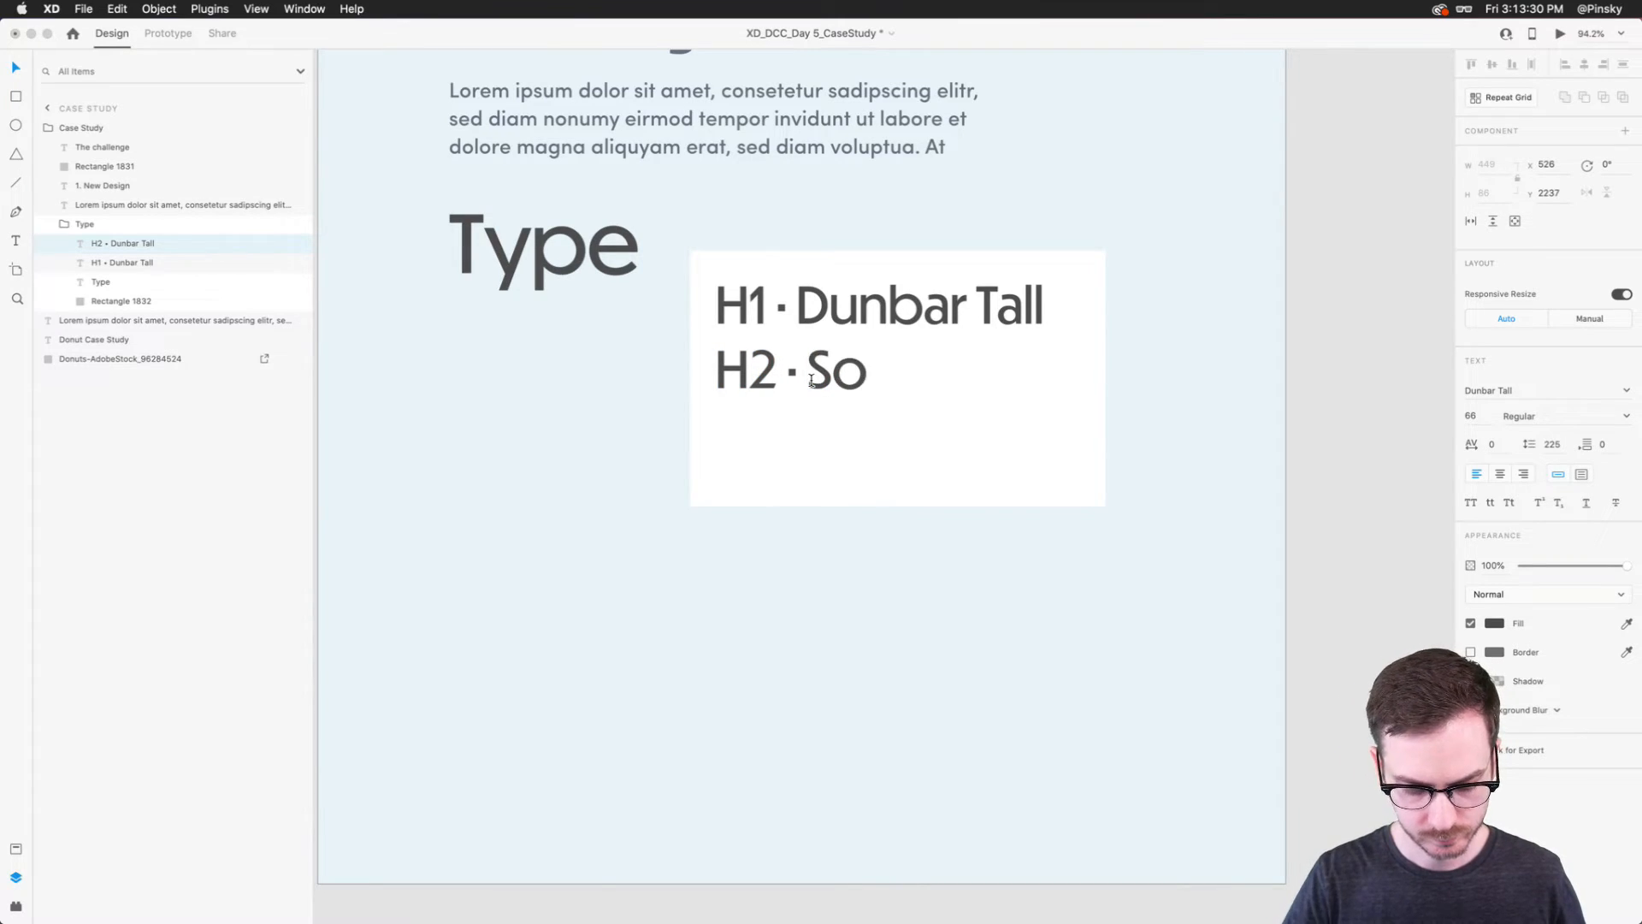
key(BackSpace)
key(BackSpace)
key(BackSpace)
key(BackSpace)
text(fia Pro)
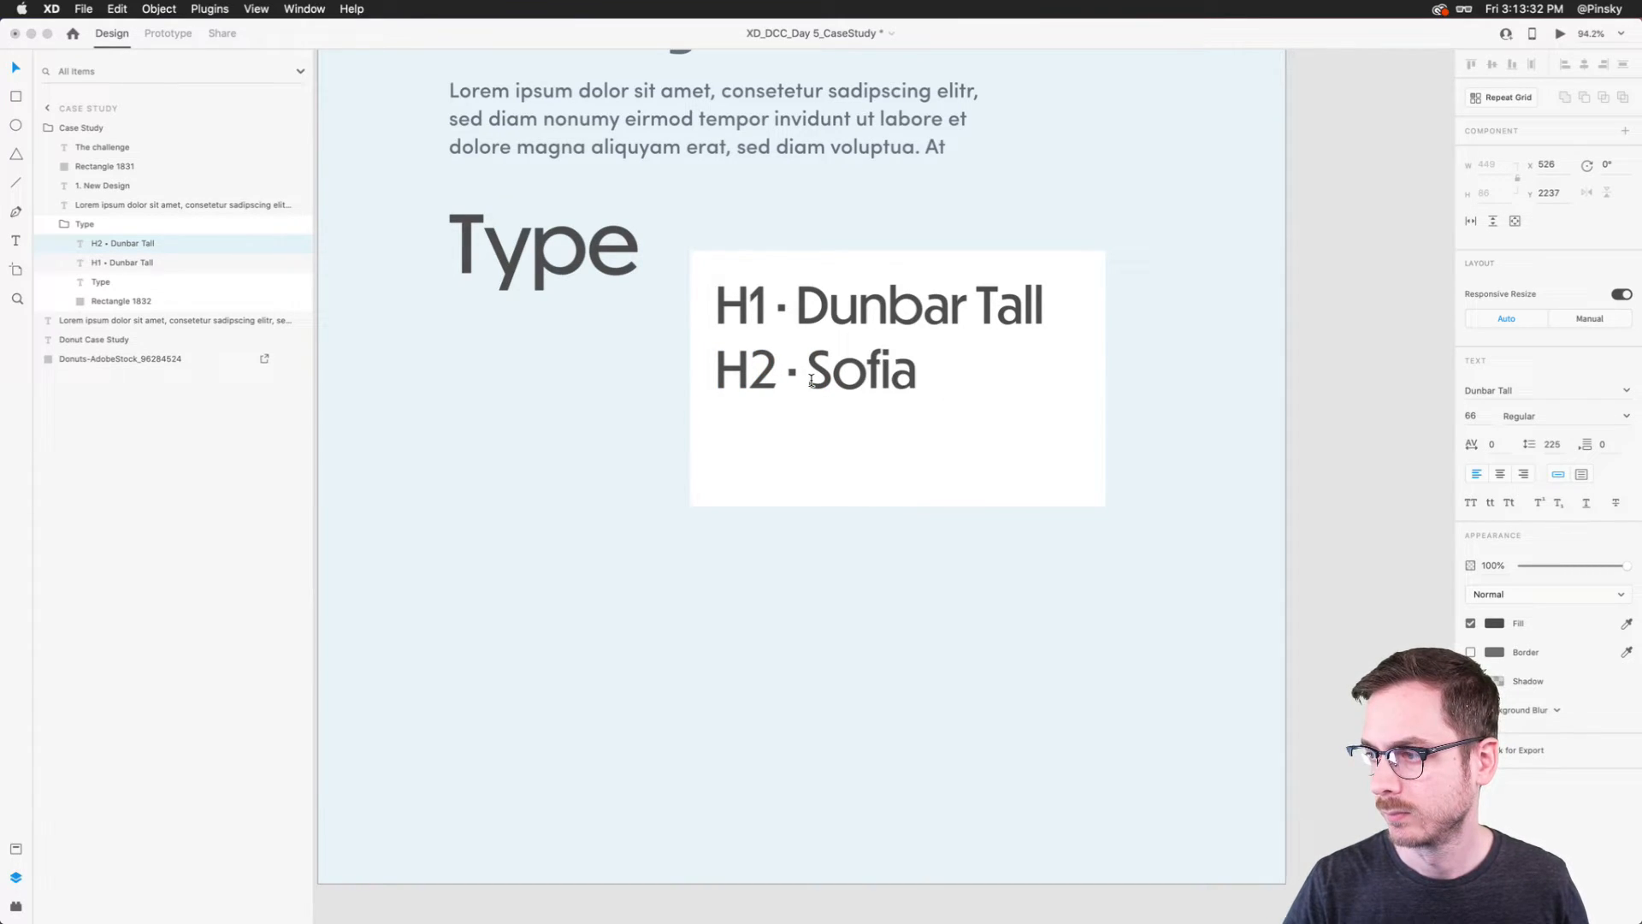
key(Escape)
Step: Duplicate the H2 line below itself and change the copy to read "H3 • Sofia Pro"
key(super+d)
drag(773, 402, 775, 438)
double_click(777, 437)
click(779, 438)
key(BackSpace)
text(3 · Sofia Pro)
key(Escape)
Step: Reduce the whole "H2 • Sofia Pro" line to font size 55
click(899, 372)
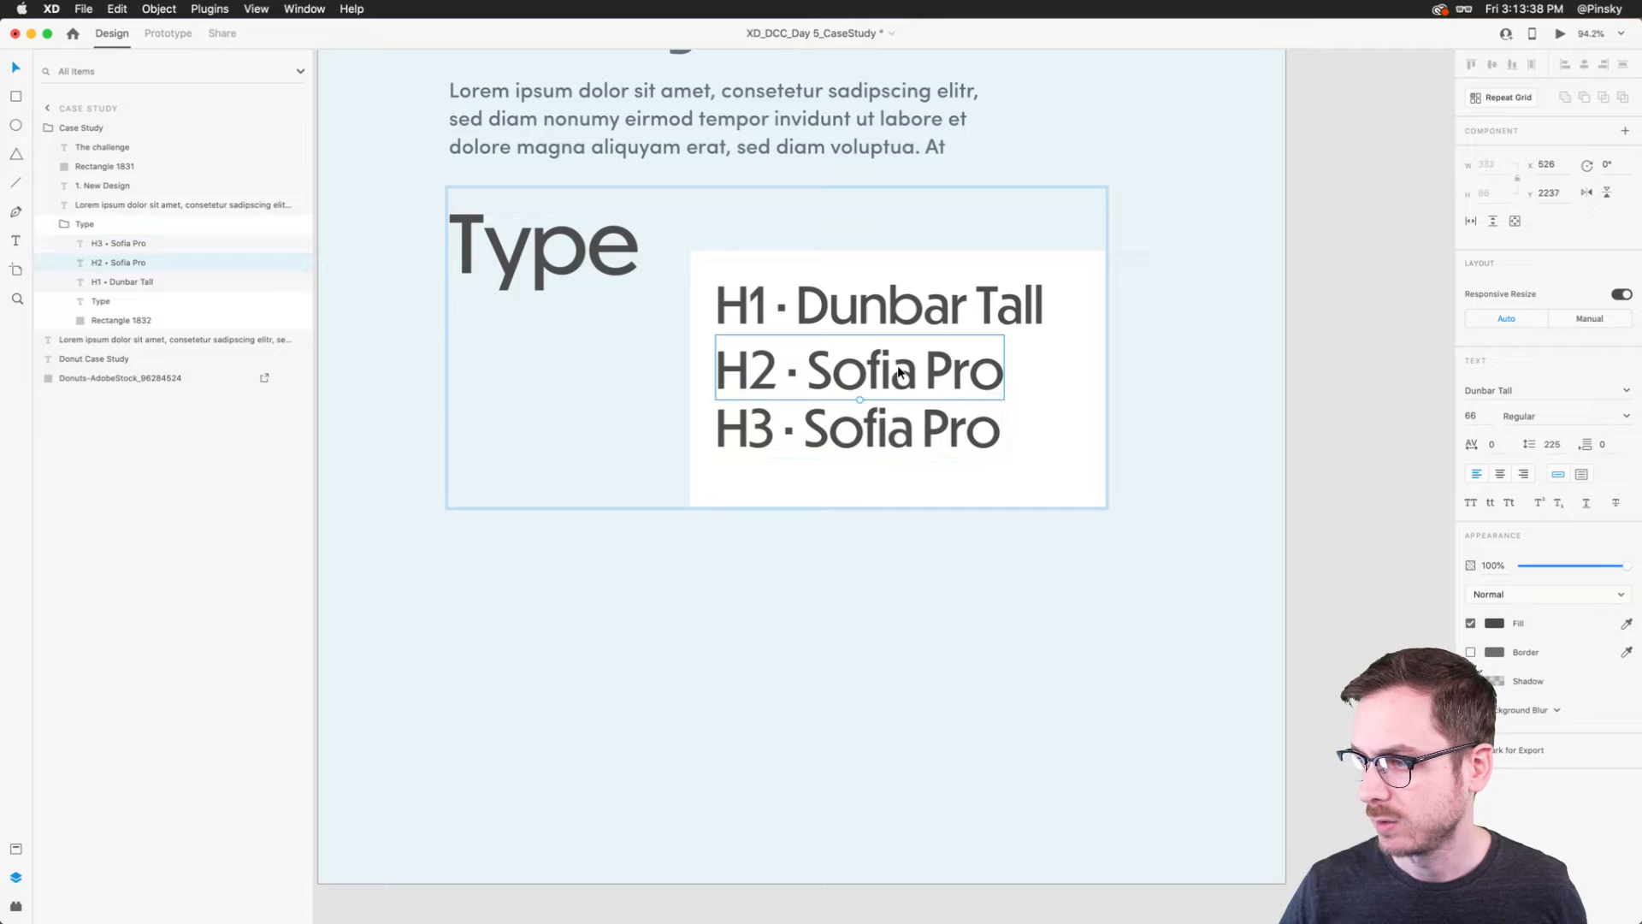
double_click(947, 354)
click(1471, 417)
key(Down)
key(Down)
key(Down)
key(Down)
key(Down)
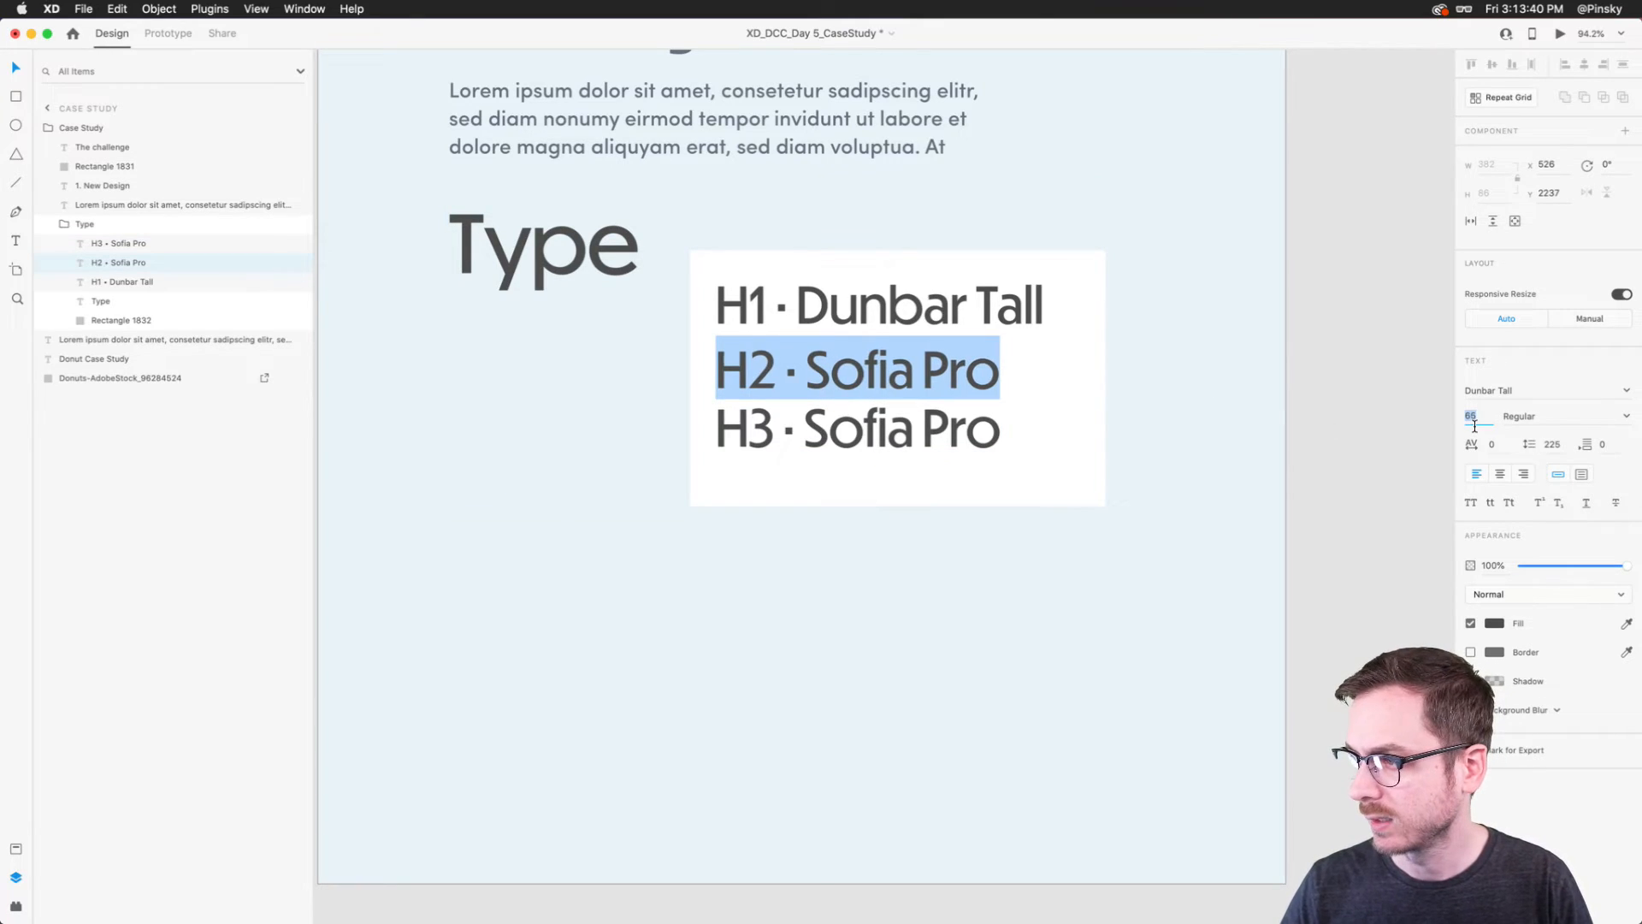
key(Down)
key(Down)
key(Down)
key(Down)
key(Down)
key(Down)
key(Escape)
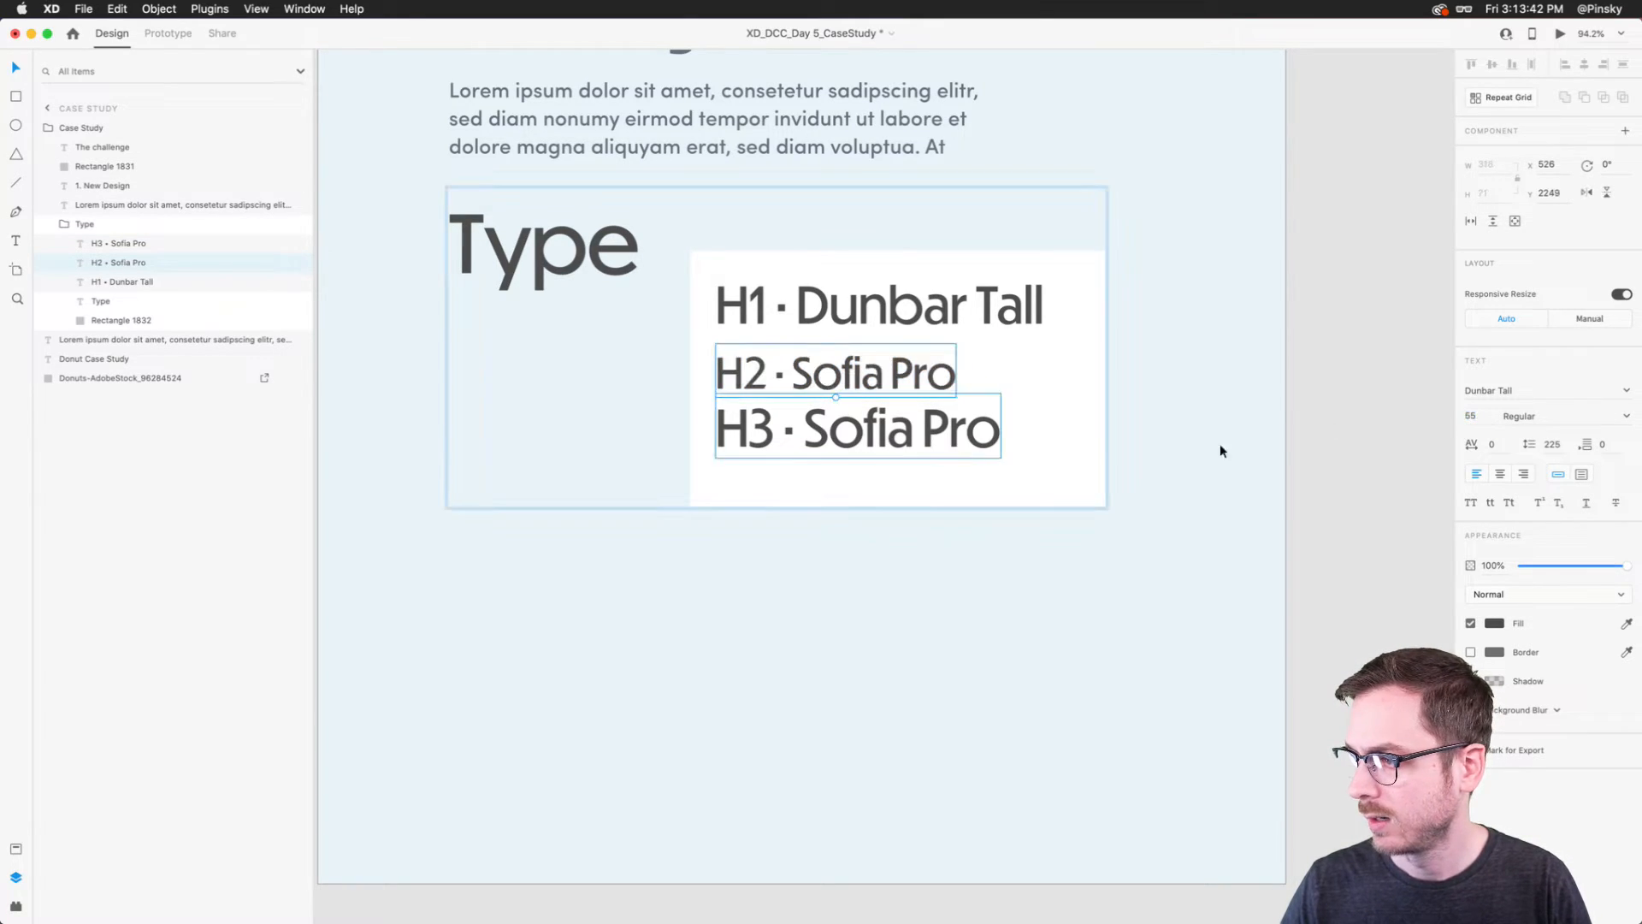
Step: Reduce the "H3 • Sofia Pro" line to font size 49
key(Tab)
click(1471, 417)
key(Down)
key(Down)
key(Down)
key(Down)
key(Down)
key(Down)
key(Down)
key(Down)
key(Down)
key(Down)
key(Down)
key(Down)
key(Down)
key(Down)
key(Down)
key(Down)
key(Down)
Step: Set the H1 line's font weight to Bold and the H2 line's to Medium
click(992, 298)
click(1628, 419)
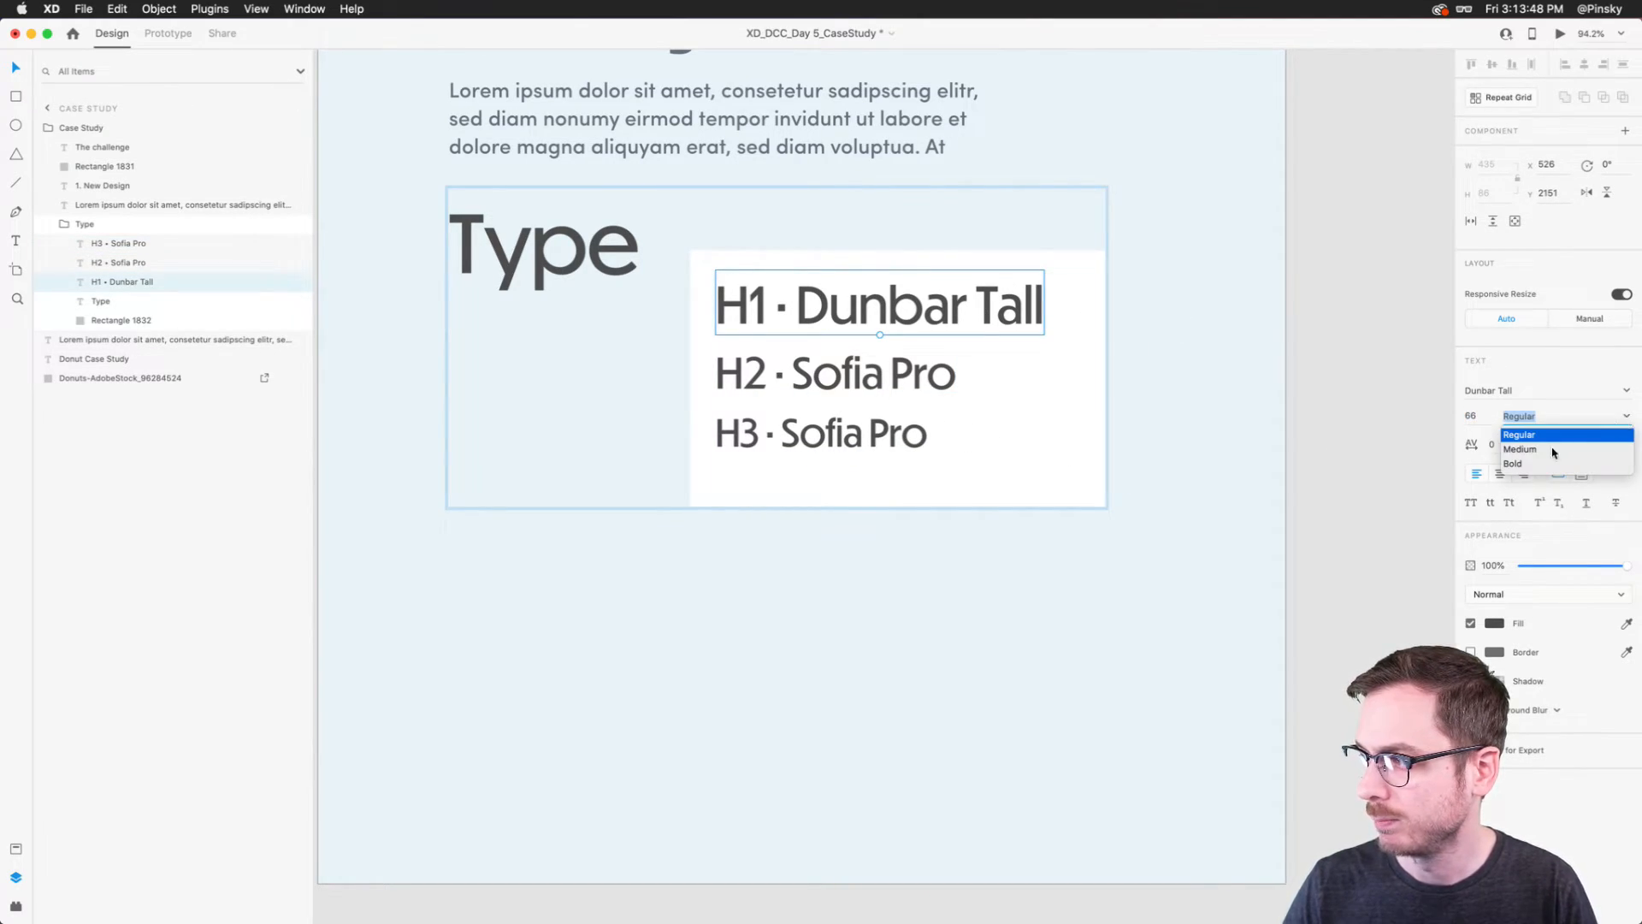
click(1535, 471)
key(Tab)
click(1628, 419)
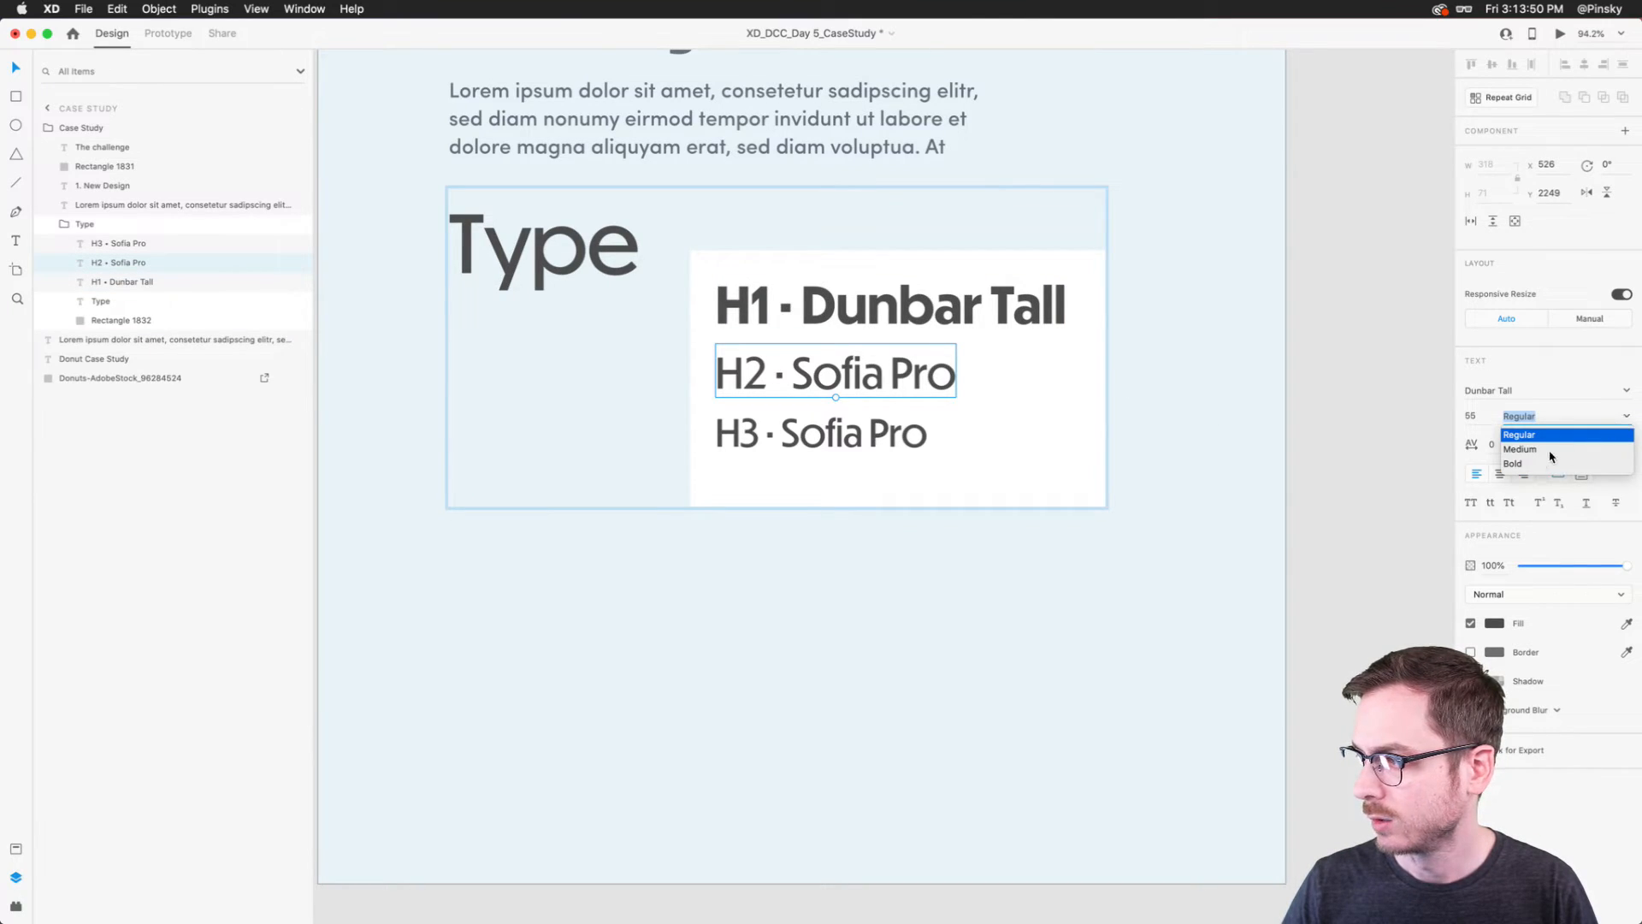
click(1530, 453)
Step: Move the H3 line further down, and shift the H2 and H3 lines down together to start at Y 2259
click(890, 447)
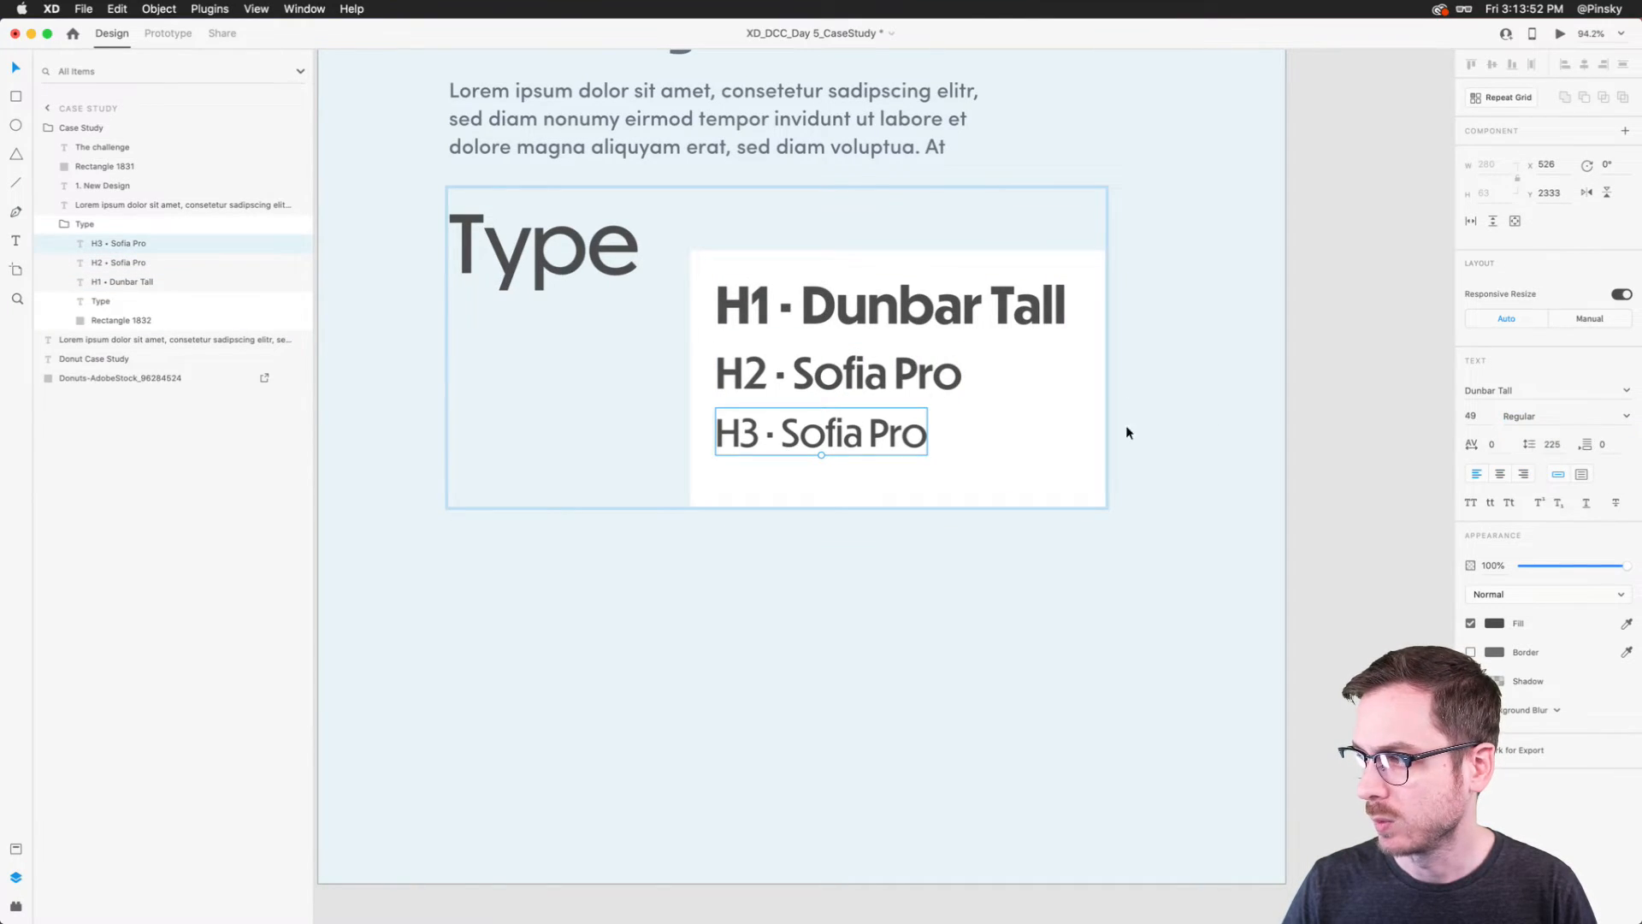
click(1010, 408)
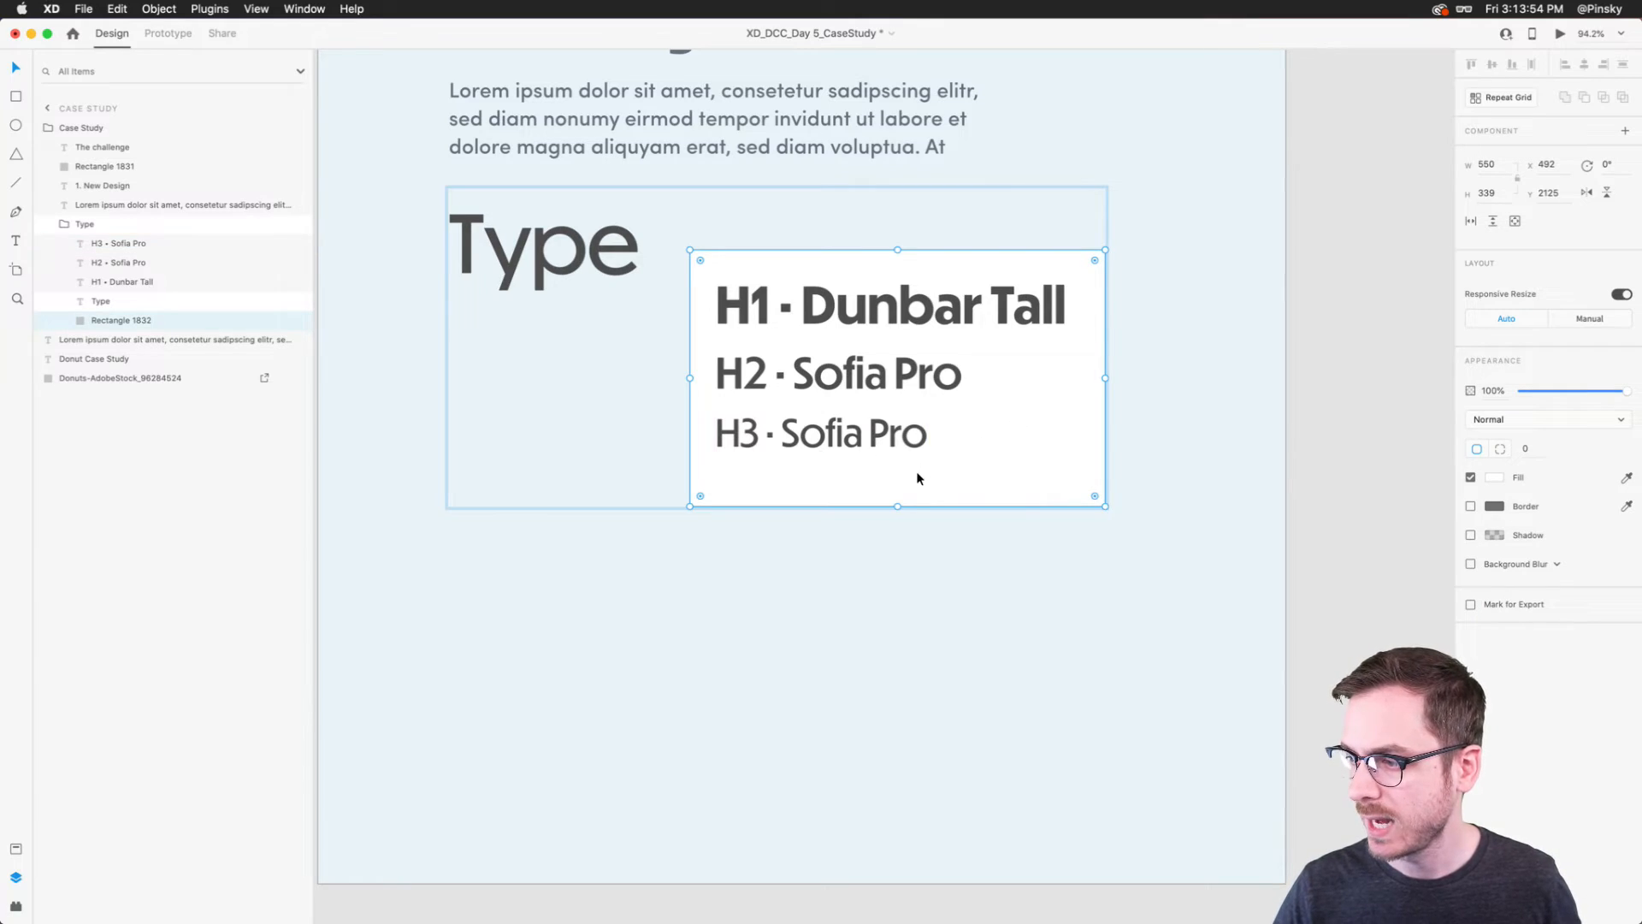
click(854, 438)
drag(845, 437, 845, 452)
shift+click(827, 358)
drag(827, 358, 827, 366)
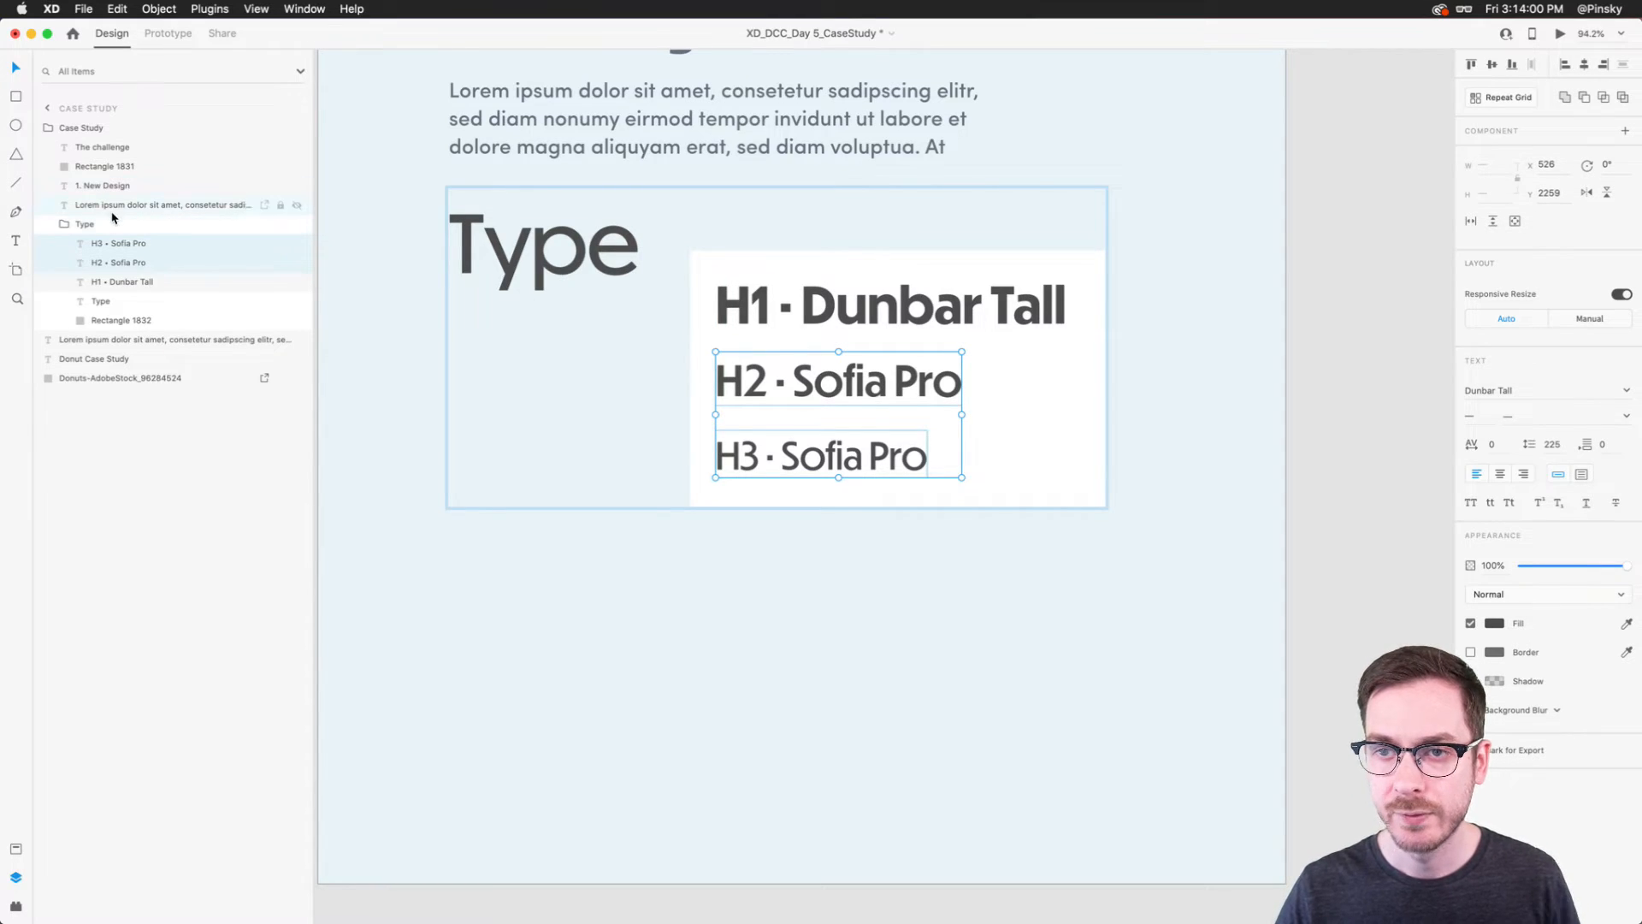
Step: Duplicate the Type section group so a copy stacks directly below the original
click(204, 227)
scroll(642, 203, up, 1)
scroll(641, 203, up, 3)
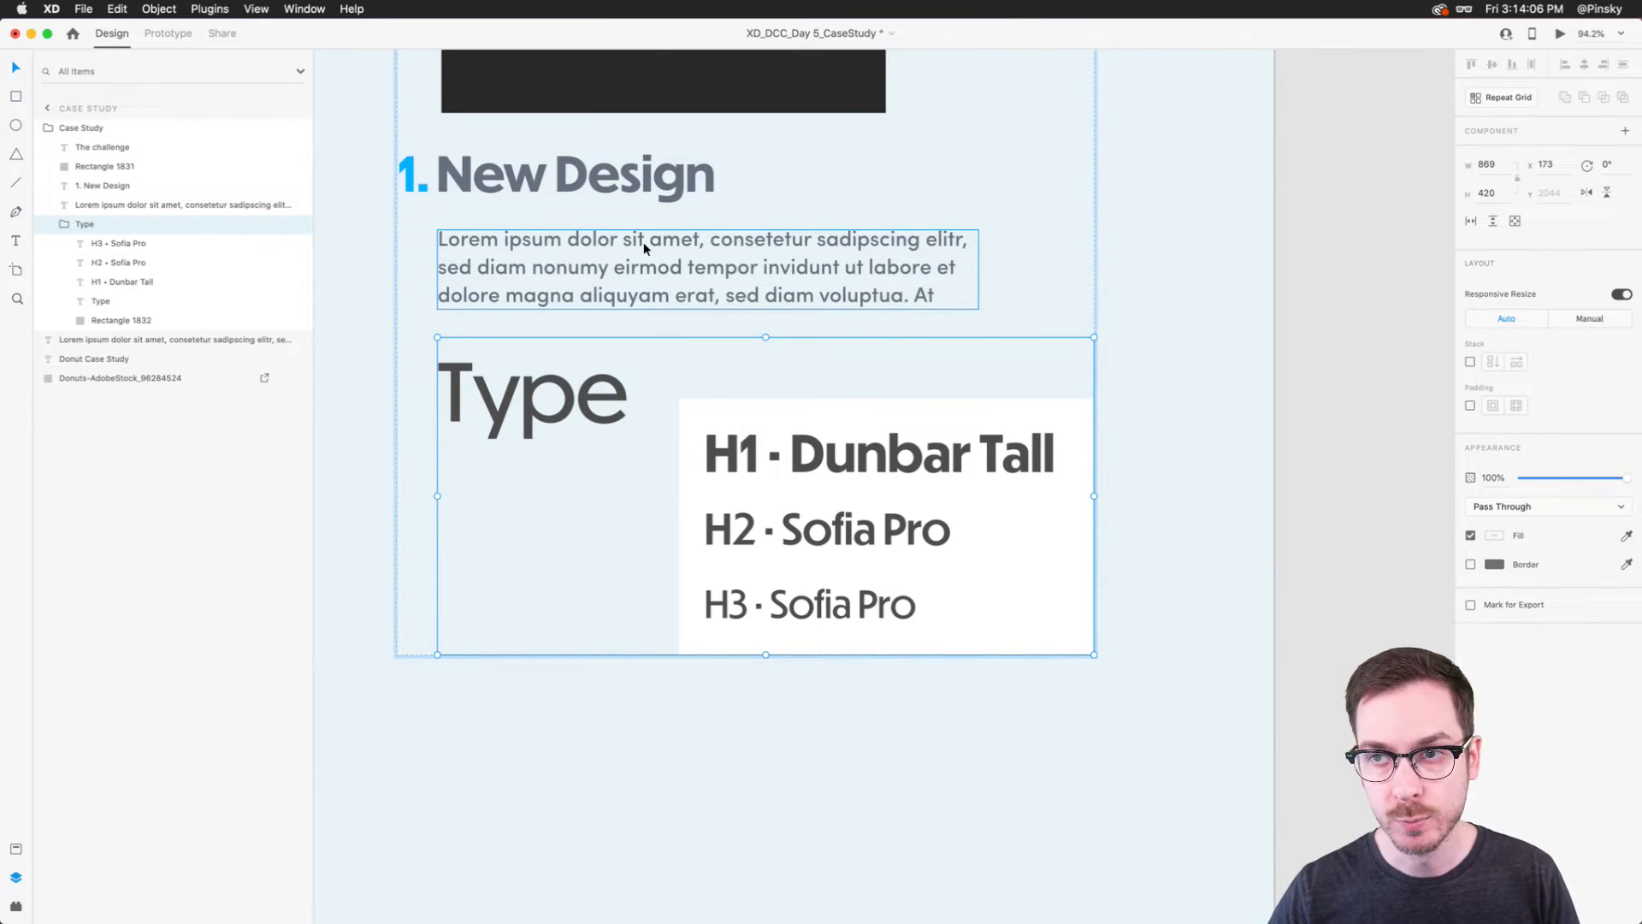
click(644, 246)
scroll(551, 229, down, 3)
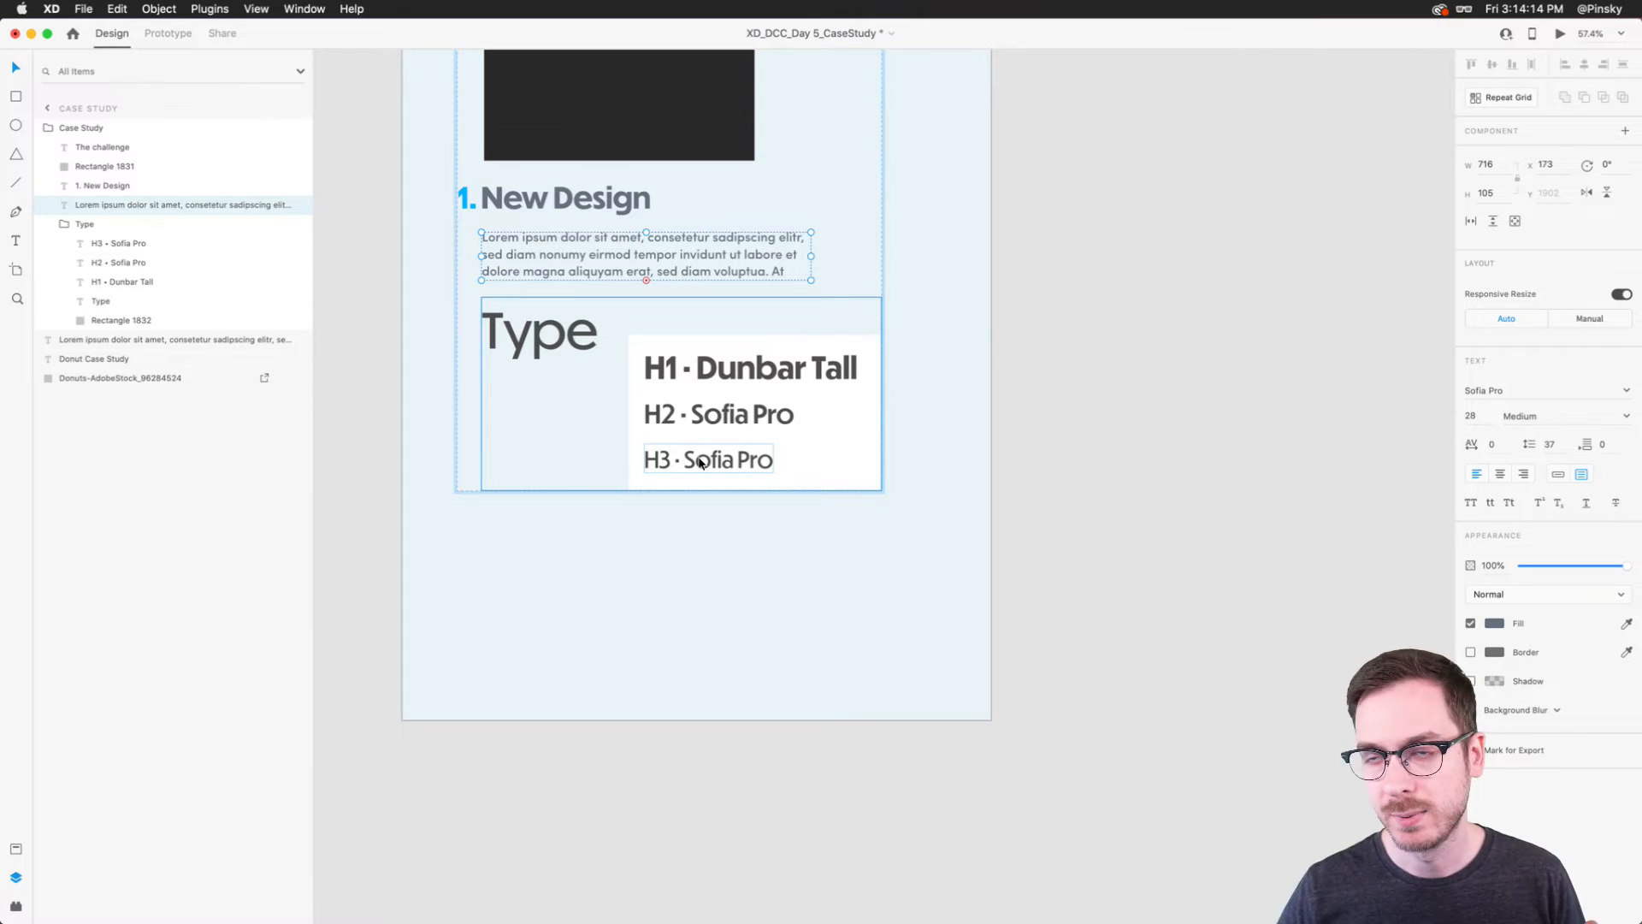
click(521, 373)
key(super+c)
key(super+v)
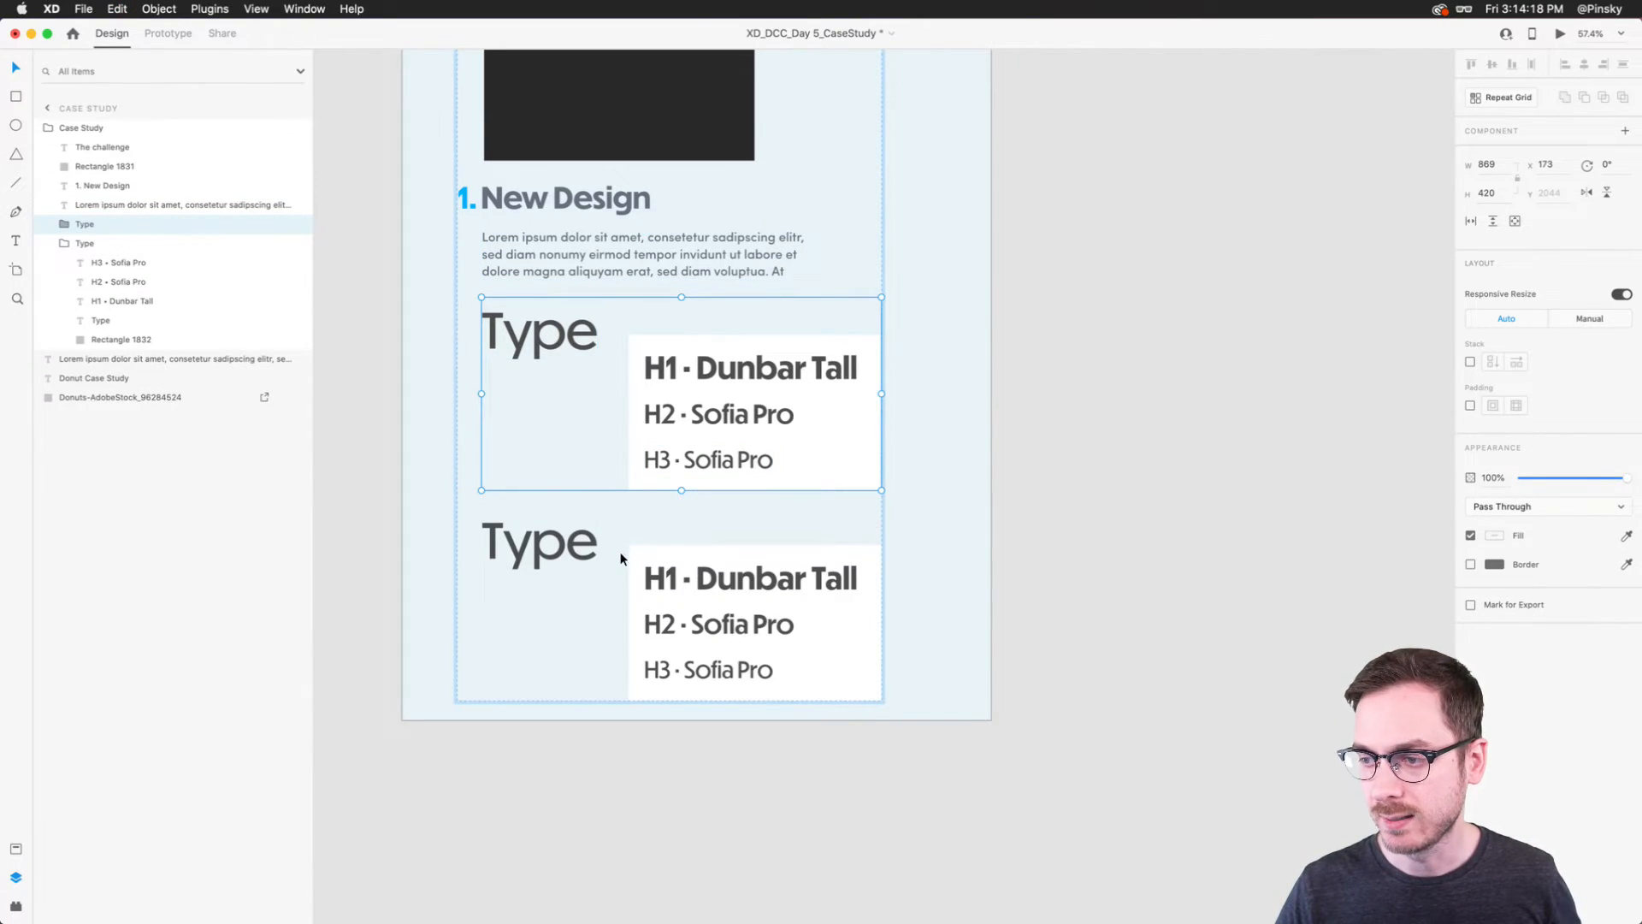
Step: Change the copied section's heading to "Images" and move the heading to the right side of the section
scroll(540, 498, down, 1)
double_click(540, 499)
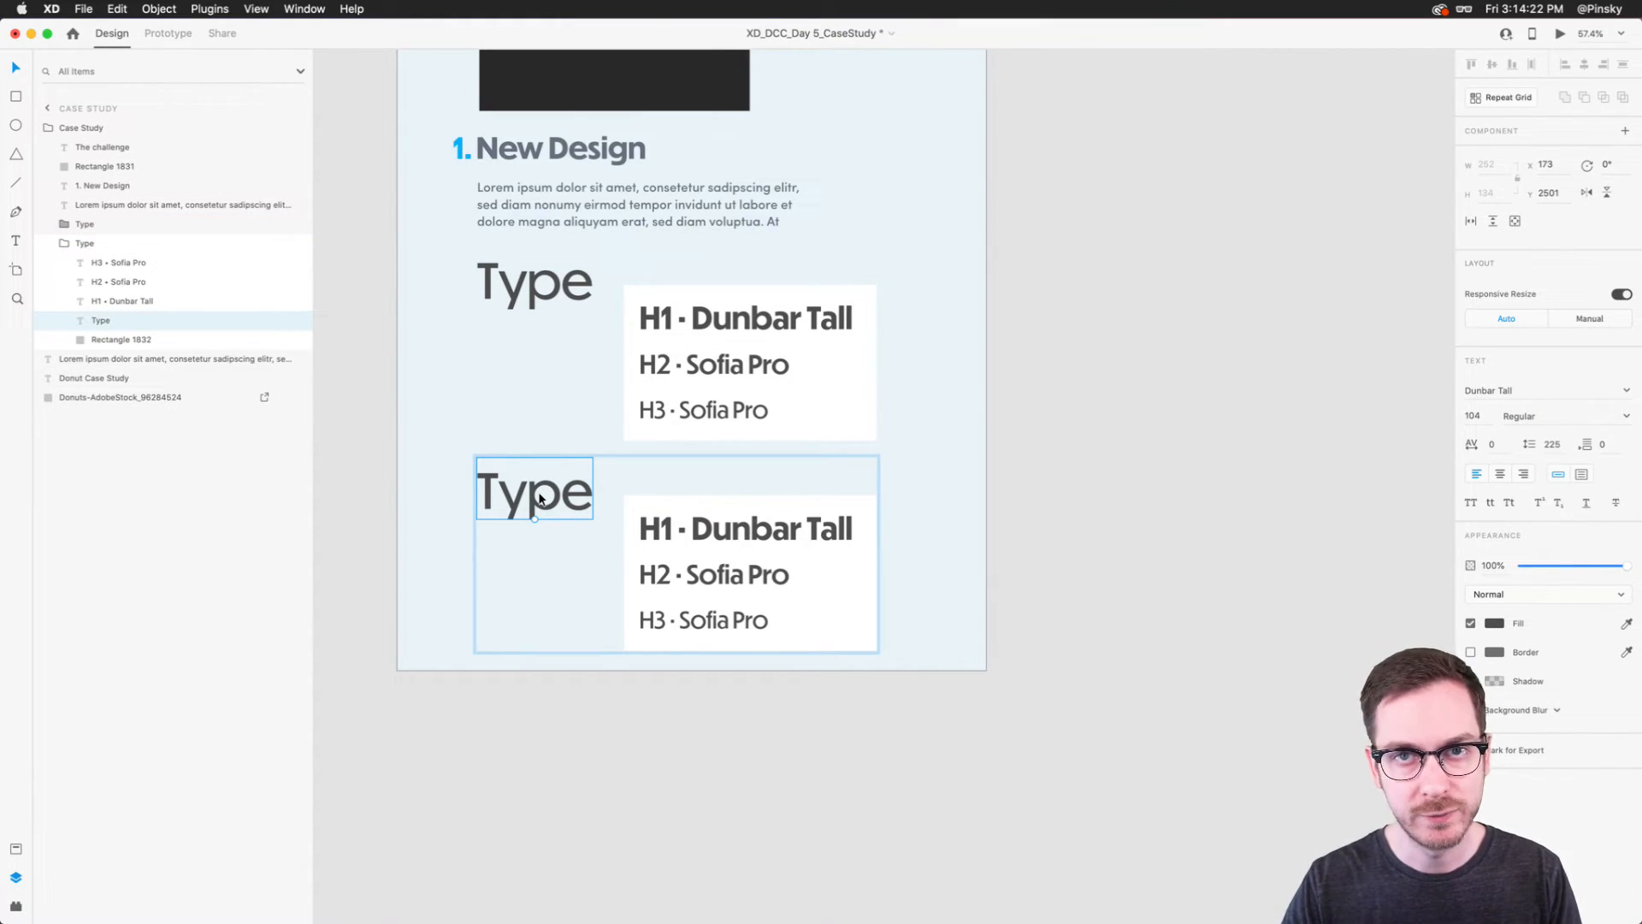
double_click(540, 500)
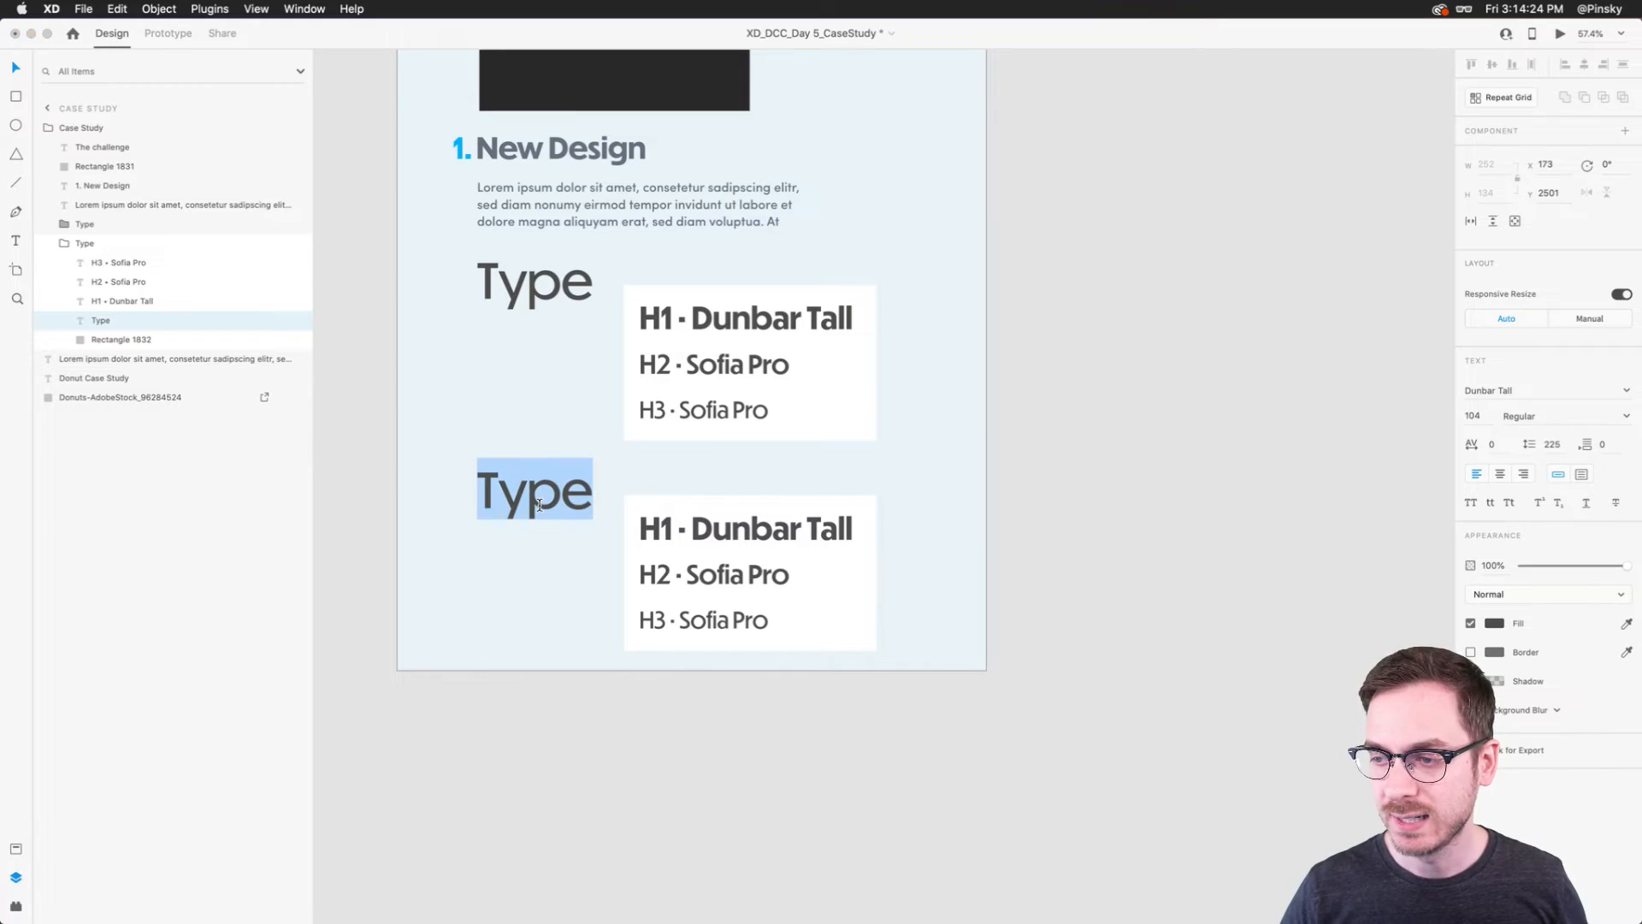
text(Image)
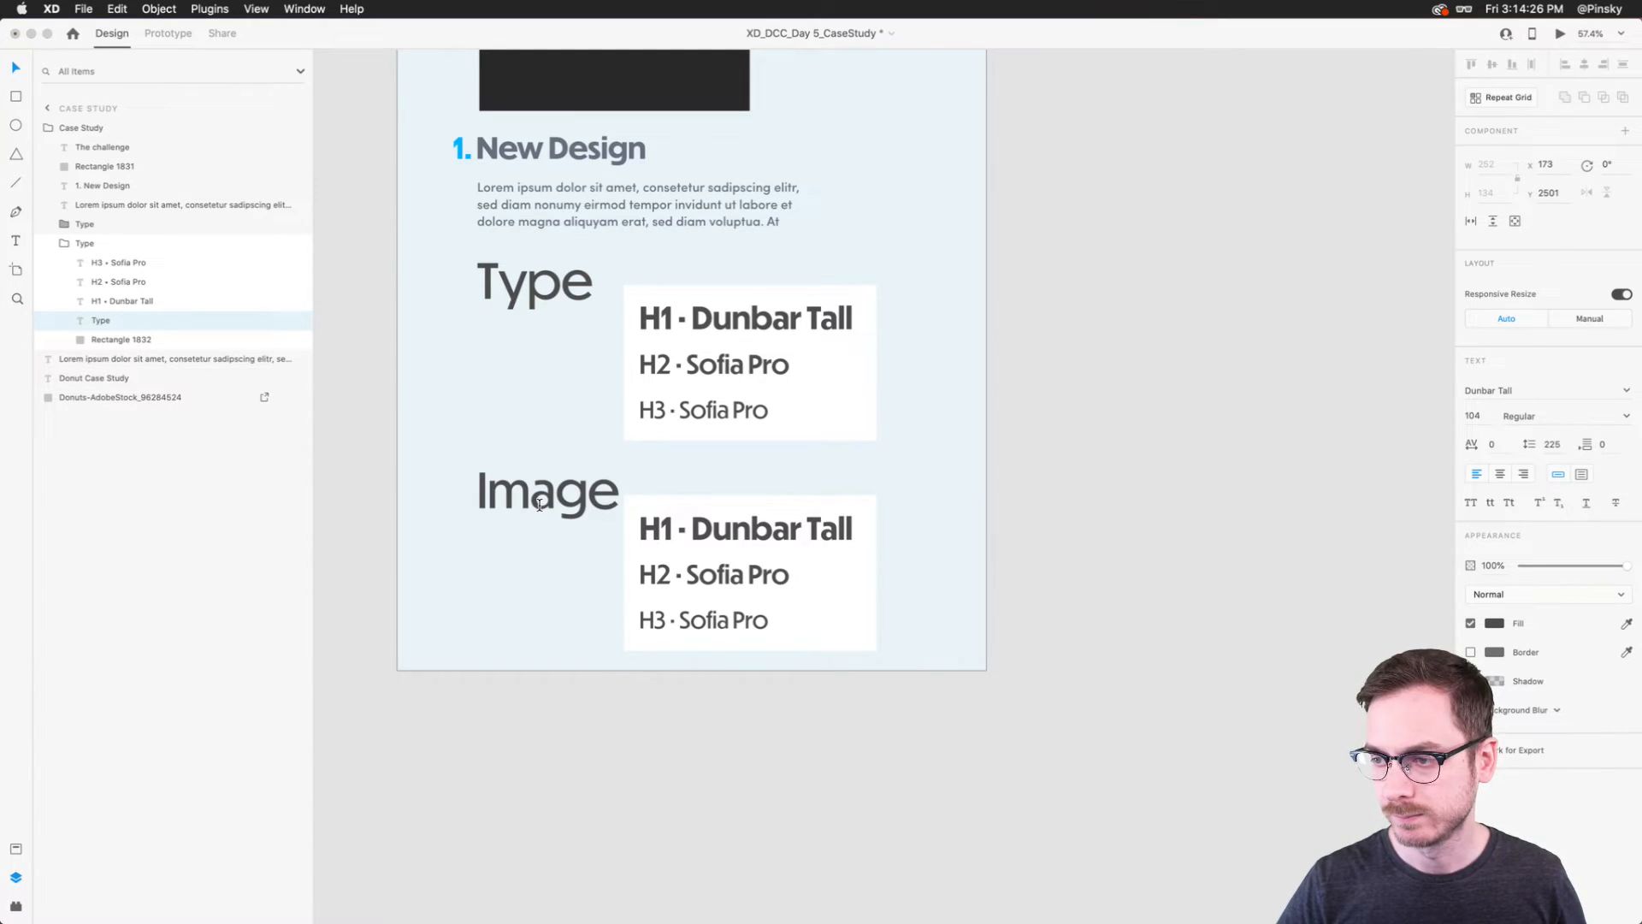
key(BackSpace)
text(ee)
key(BackSpace)
text(s)
key(Return)
key(Escape)
drag(519, 489, 756, 537)
Step: Delete the white box and its H1, H2 and H3 lines from the Images section
click(815, 637)
shift+click(741, 537)
shift+click(733, 576)
shift+click(731, 616)
drag(731, 616, 652, 607)
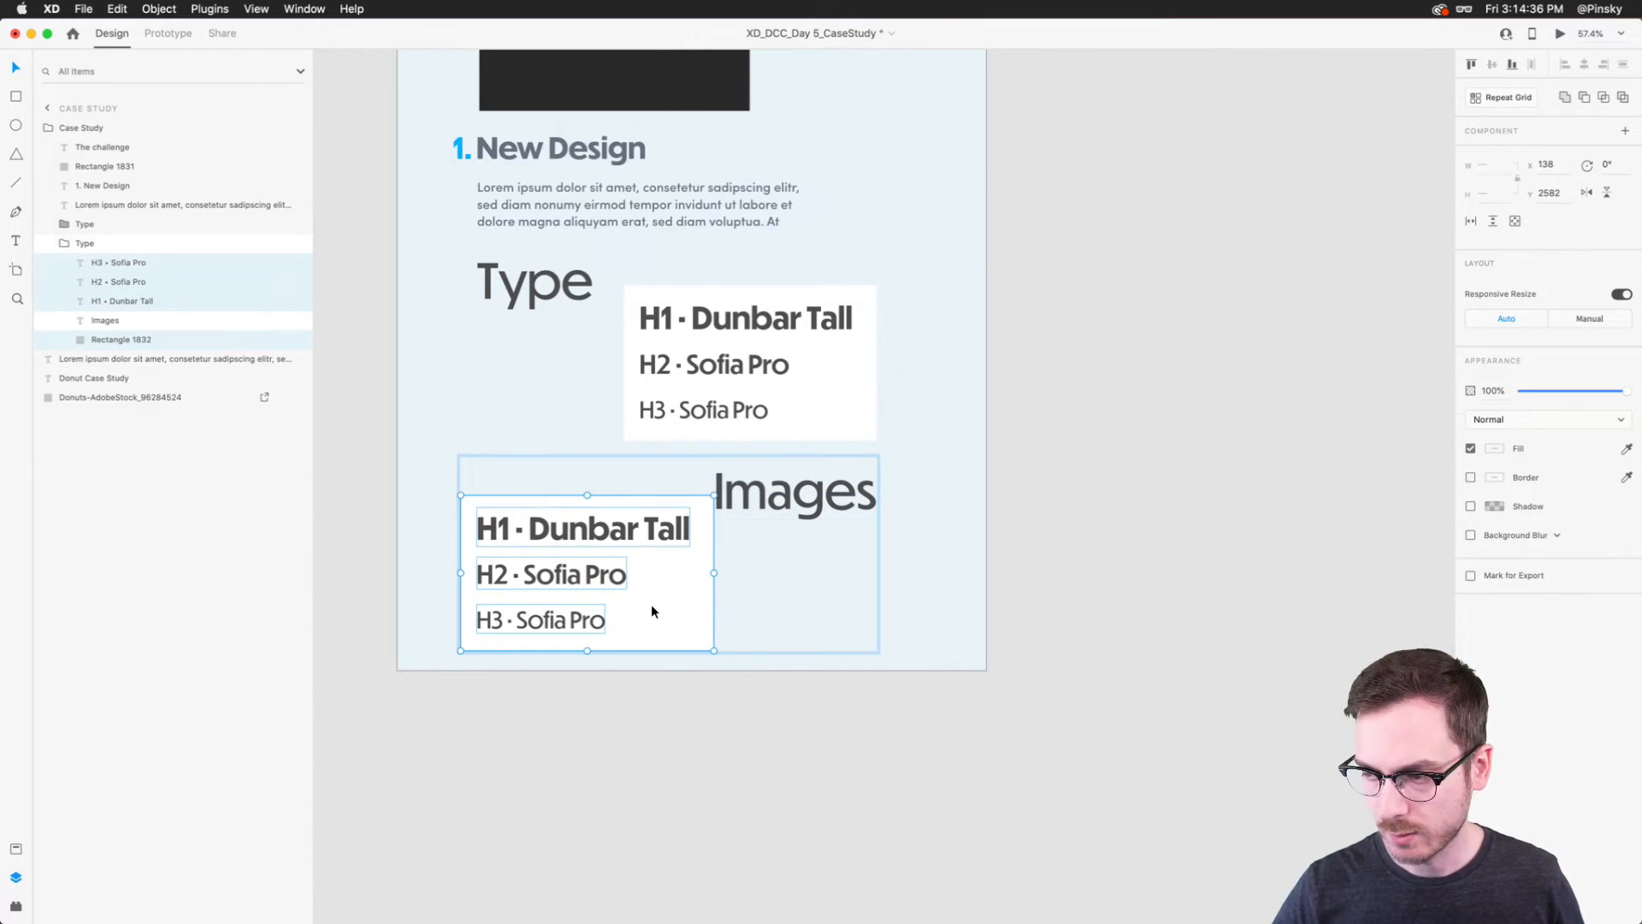
key(BackSpace)
Step: Draw a rectangle about 547 × 359 to the left of the Images heading and place it at about X 93, Y 2568
double_click(760, 509)
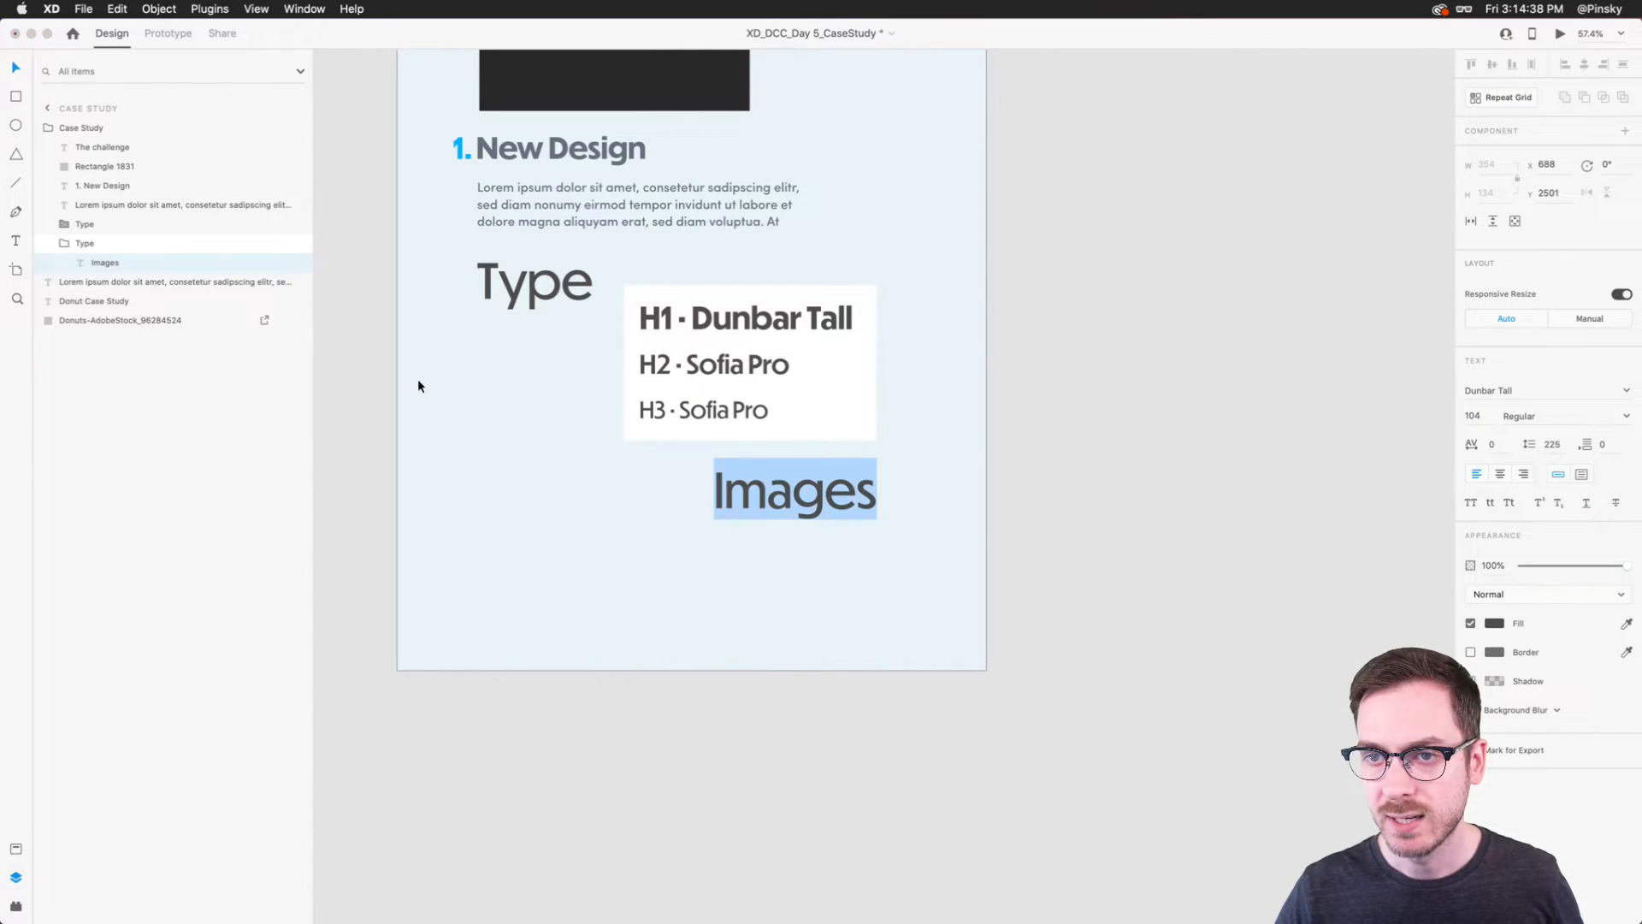
key(Escape)
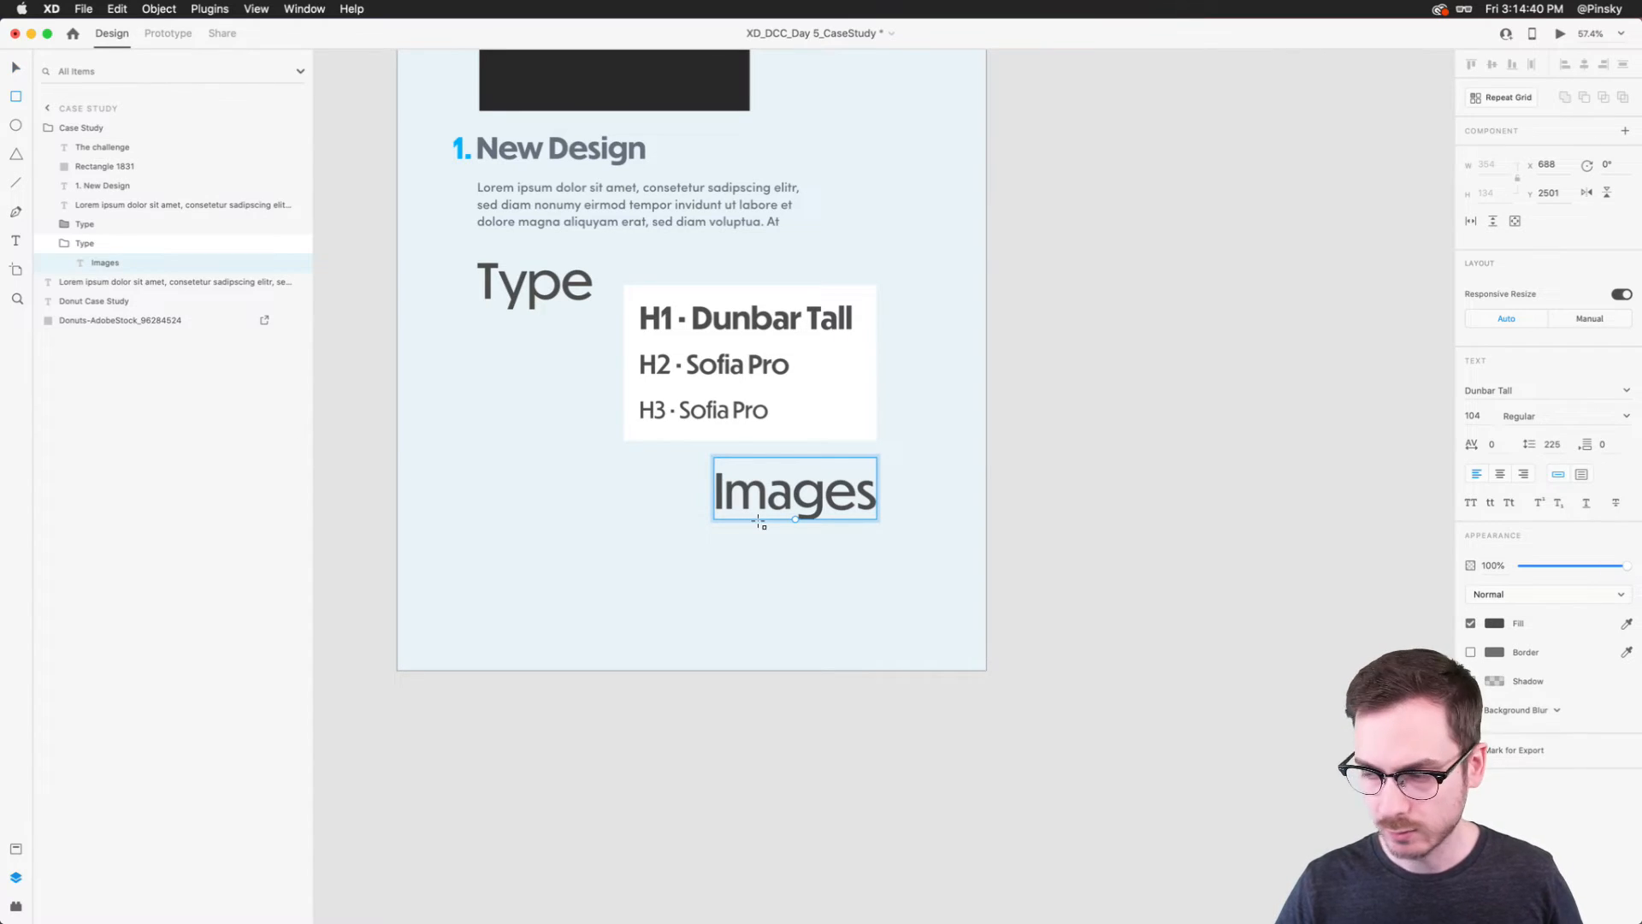
drag(756, 516, 503, 680)
drag(679, 625, 616, 594)
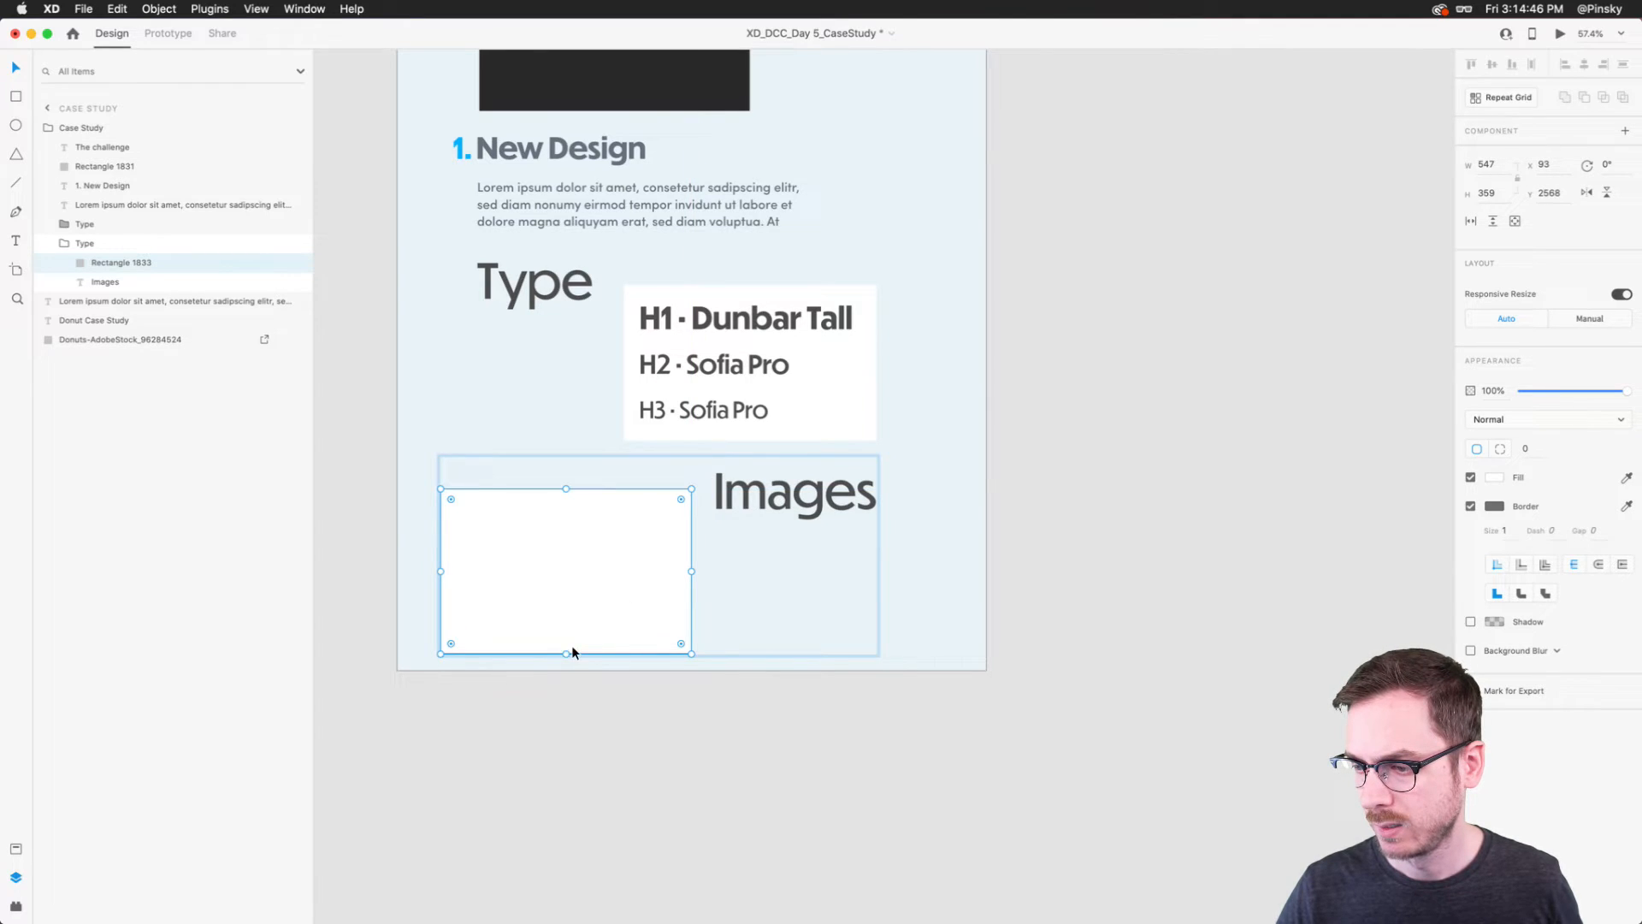
Step: Switch to Finder, fill the new rectangle with AdobeStock_211562665.jpeg from the Colorful Food folder, and remove the rectangle's border
key(super+Tab)
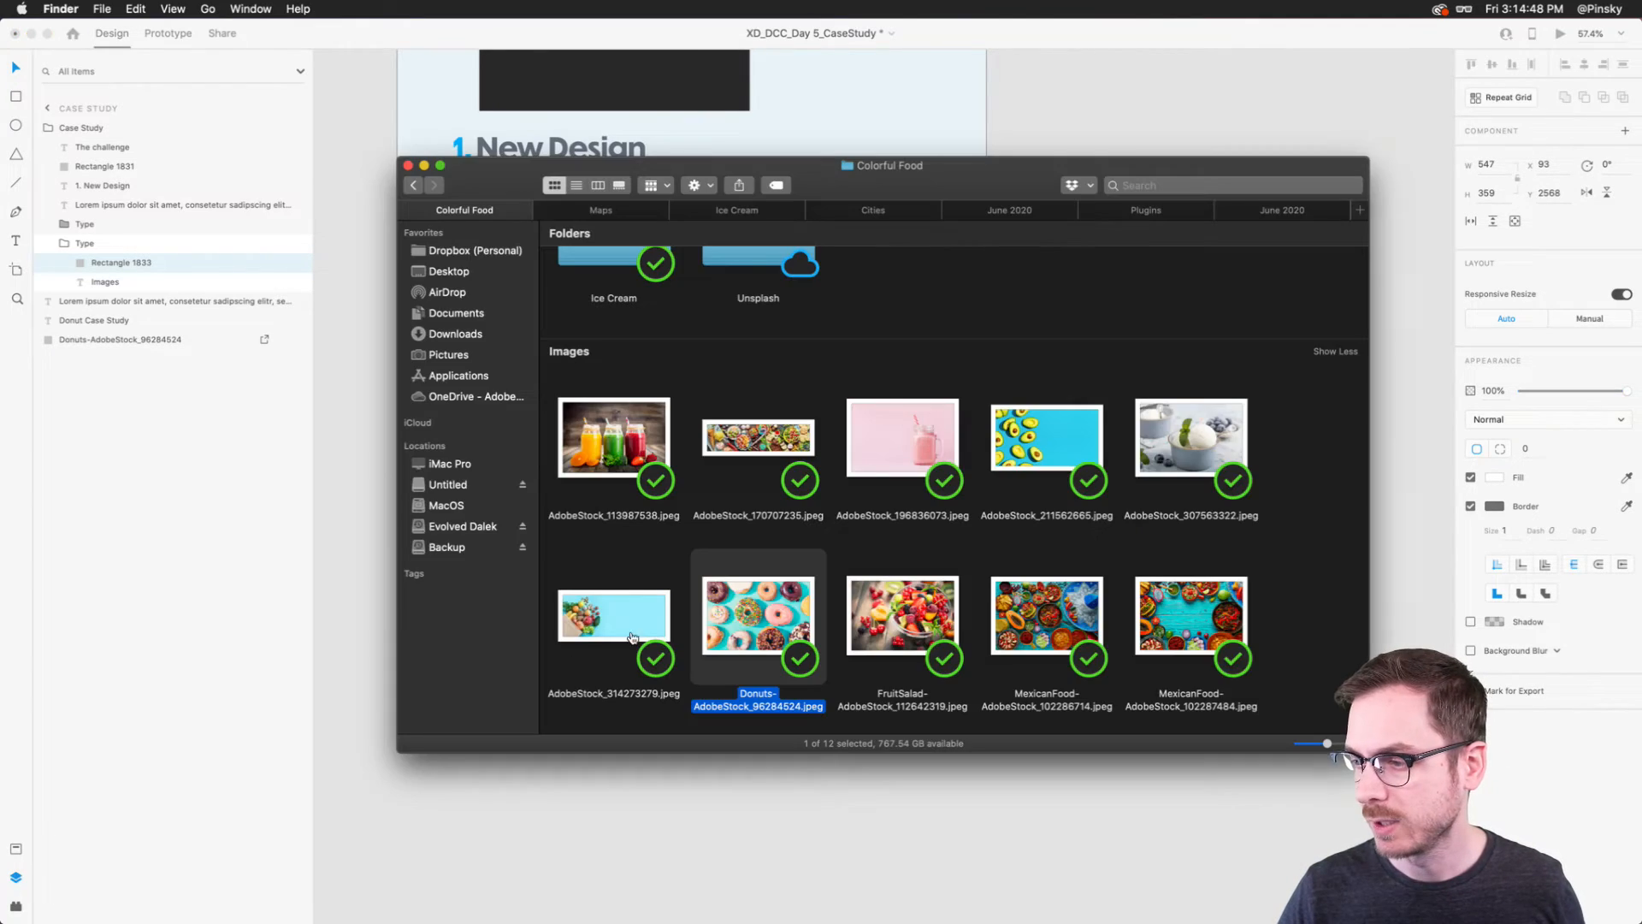
scroll(922, 556, up, 3)
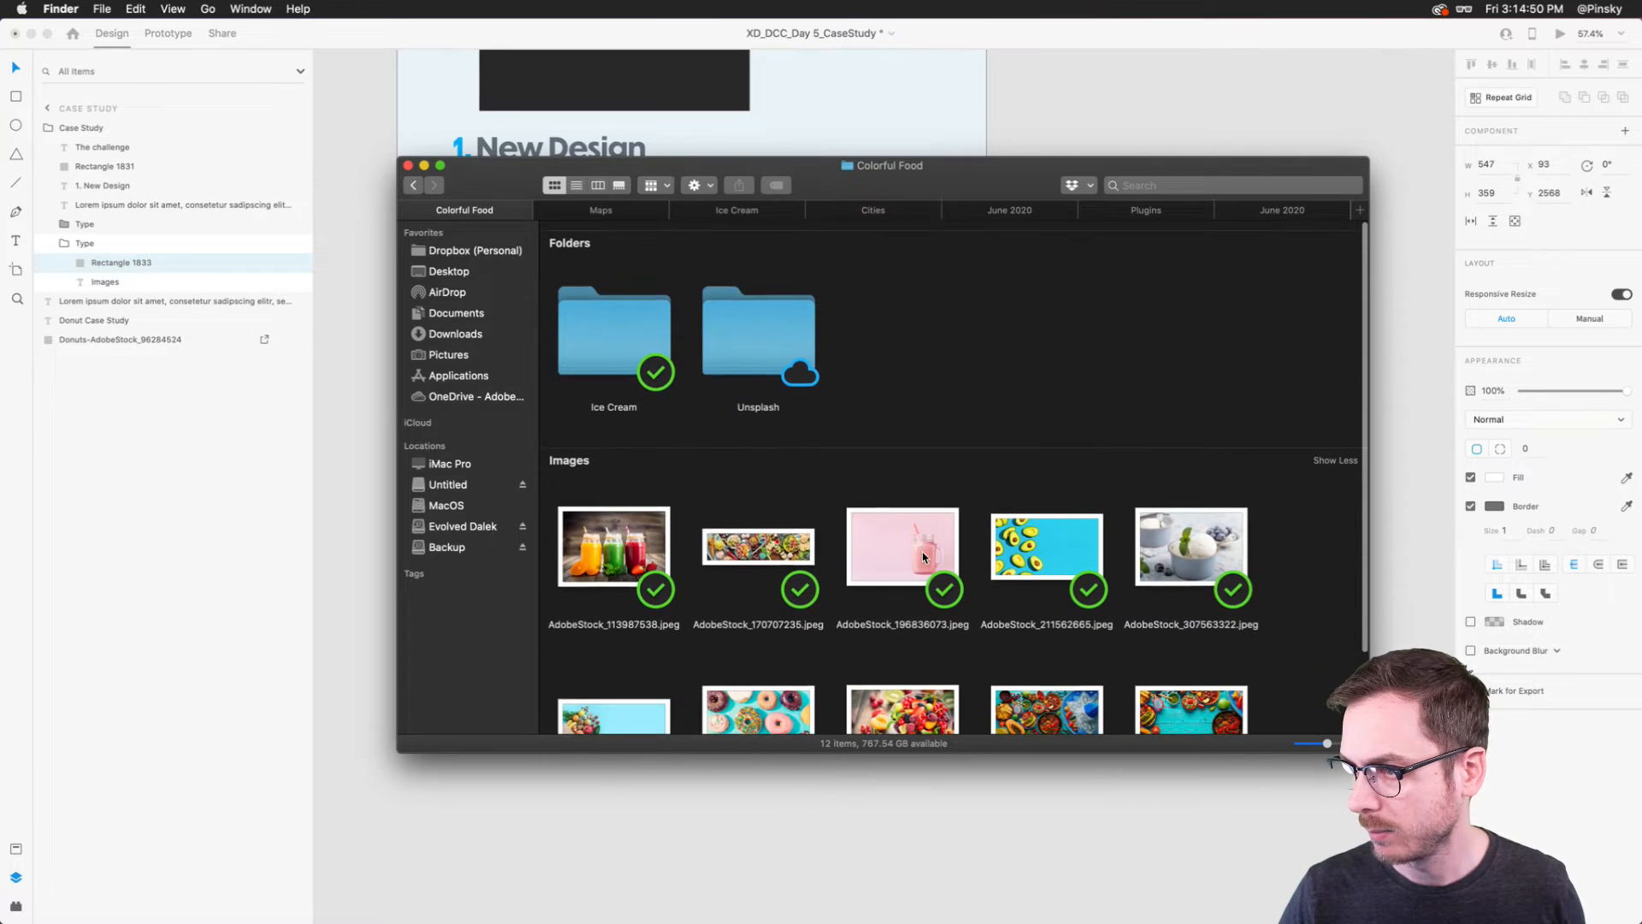
scroll(843, 430, down, 2)
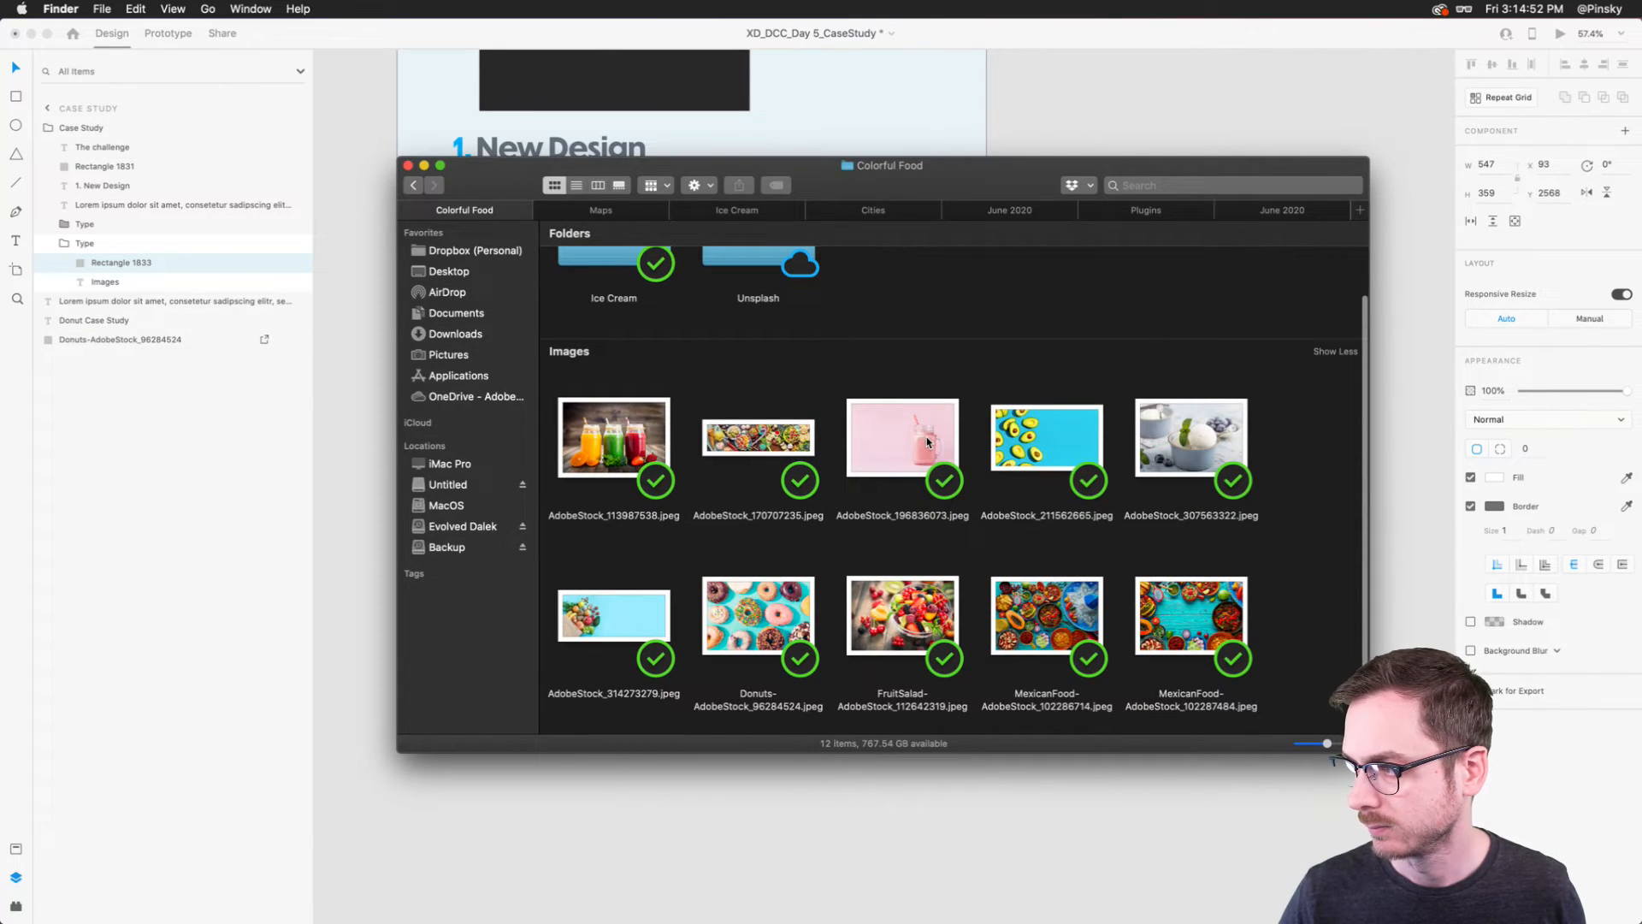
click(414, 186)
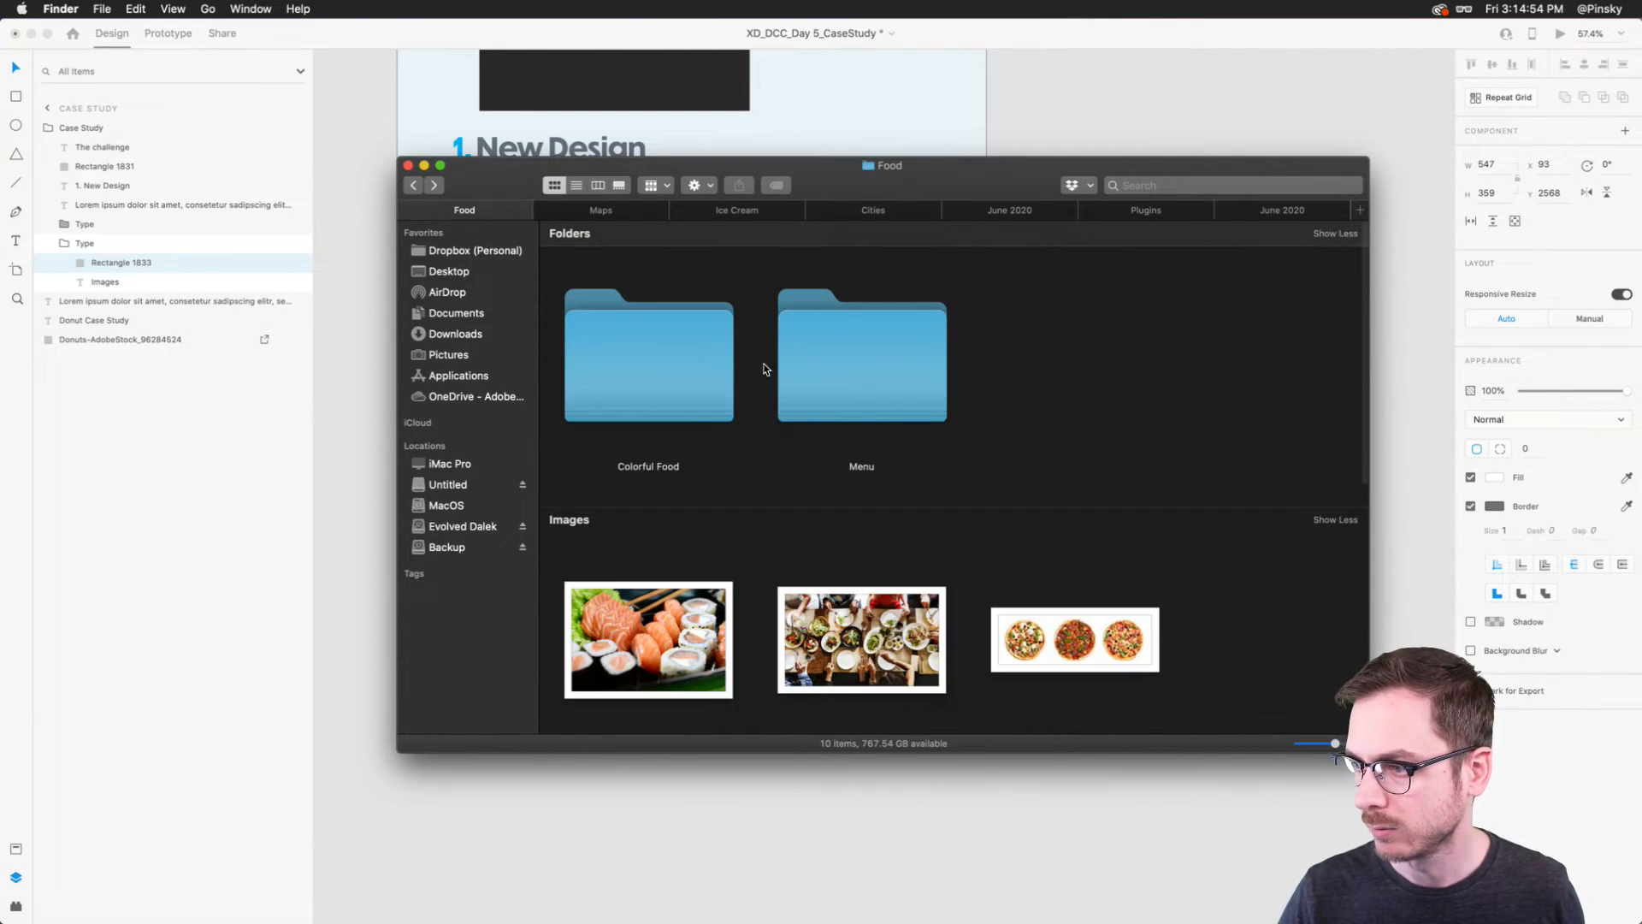
click(811, 402)
scroll(848, 428, down, 8)
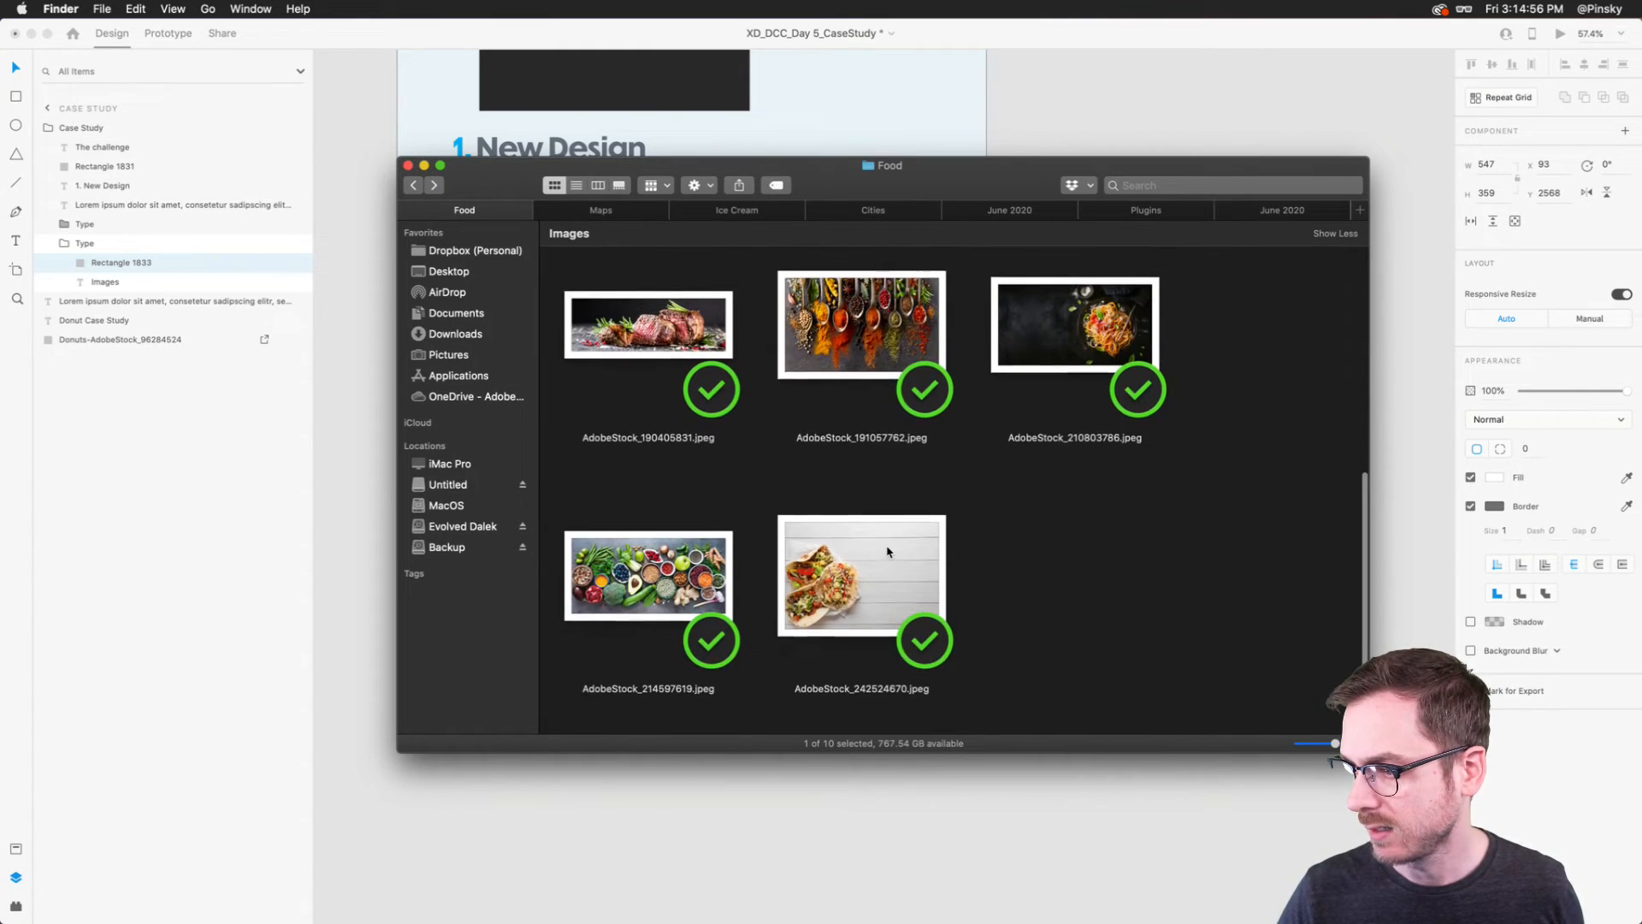
click(414, 186)
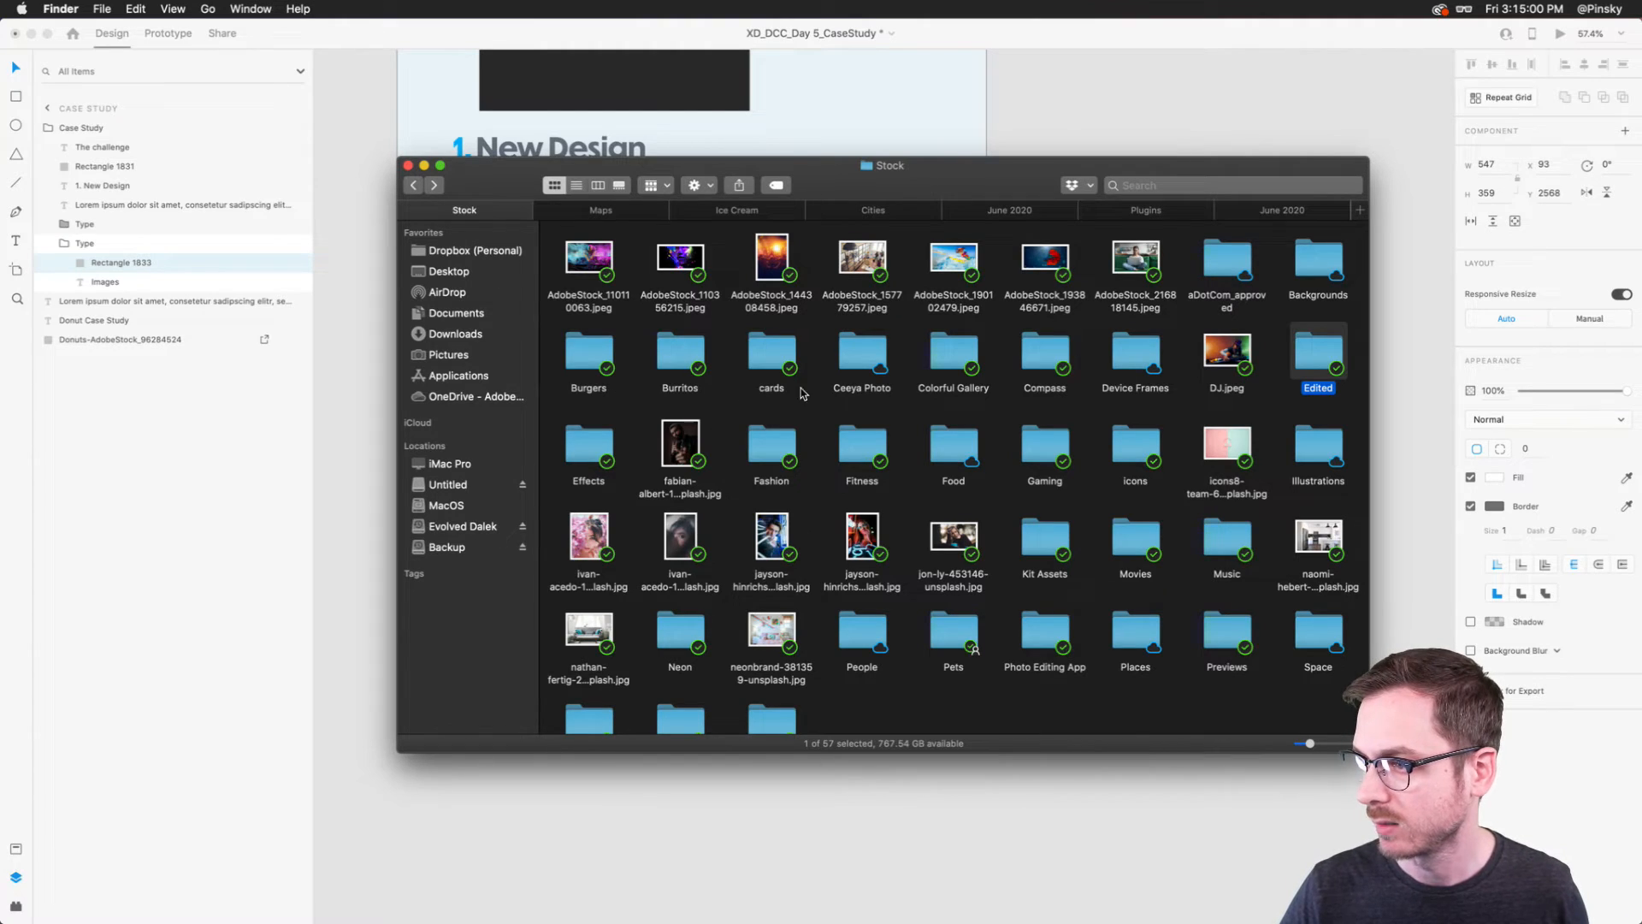
key(f)
double_click(962, 460)
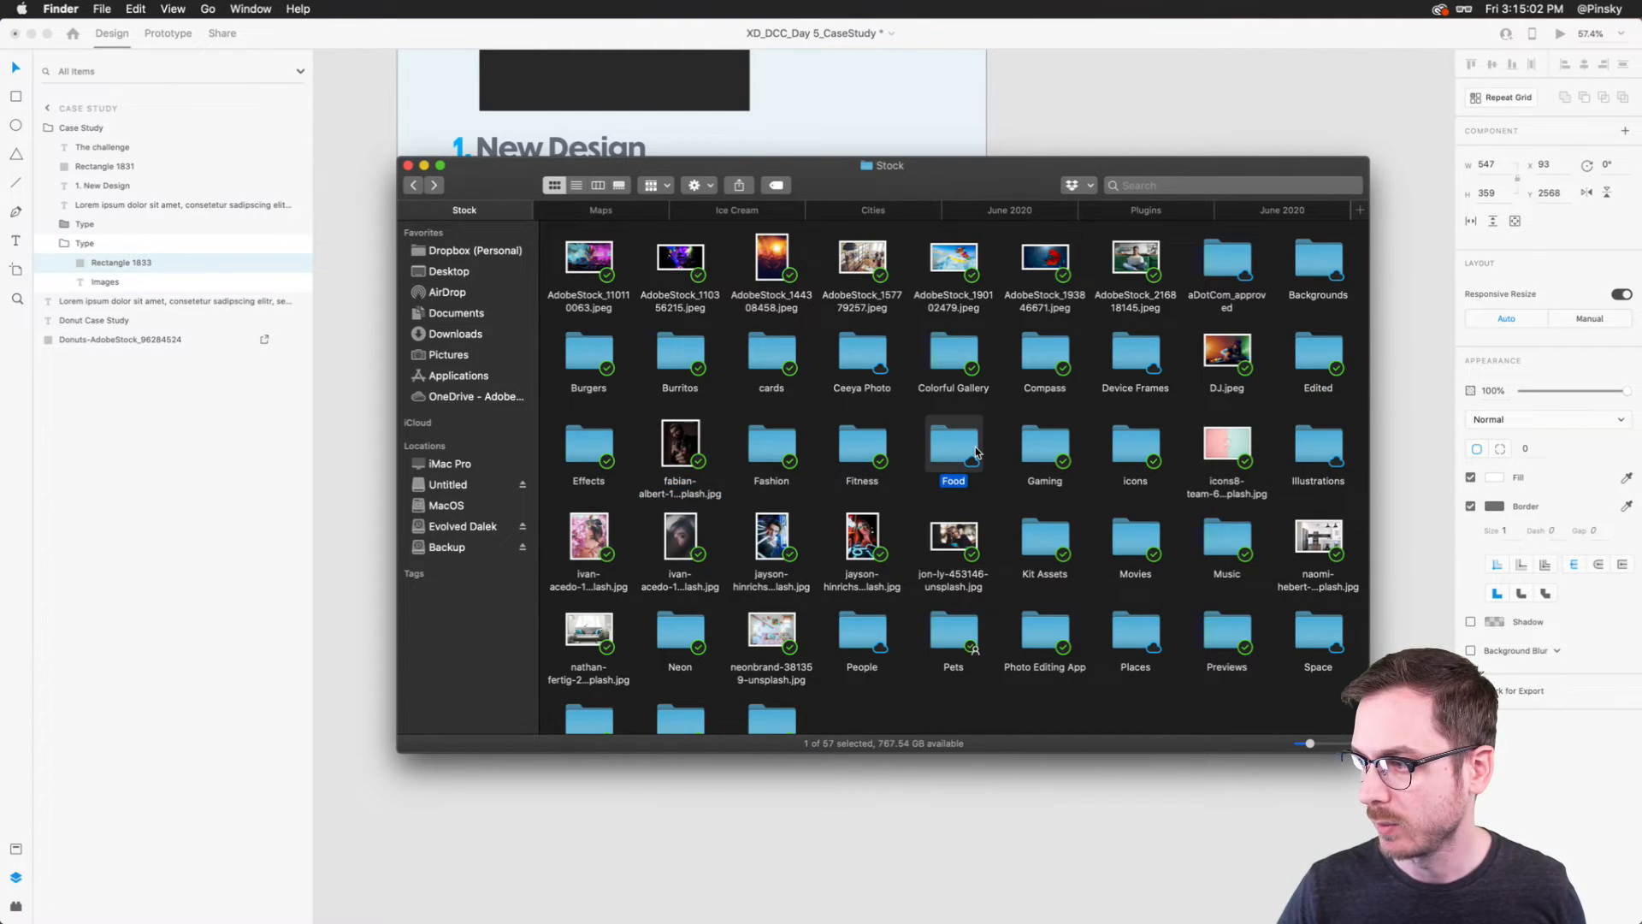
double_click(693, 306)
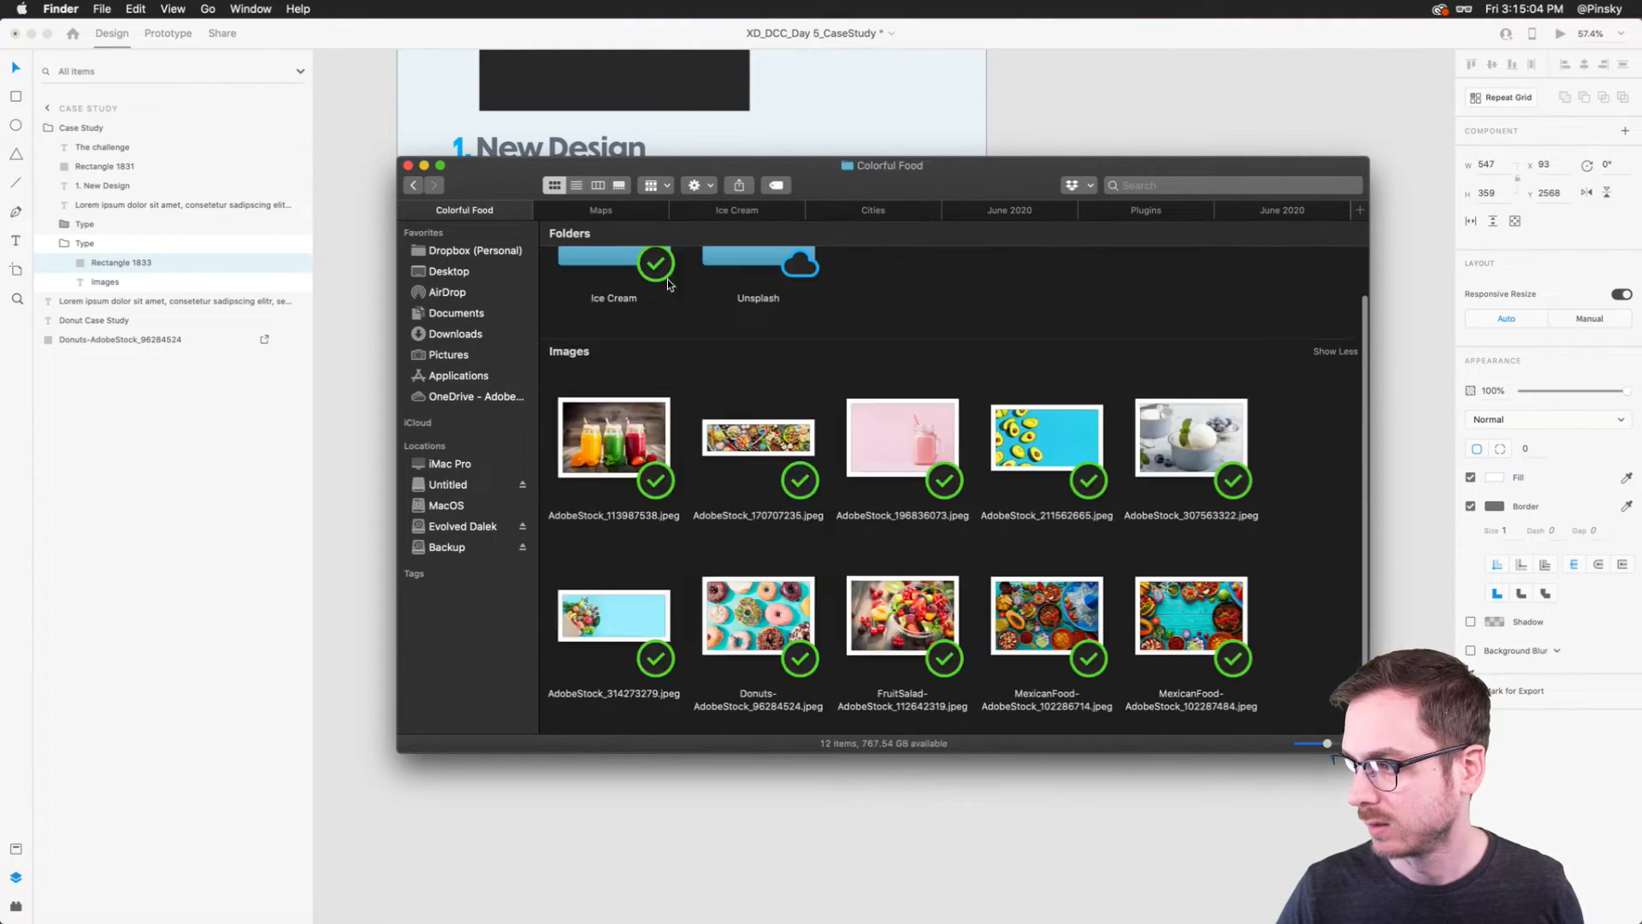
drag(1047, 438, 541, 584)
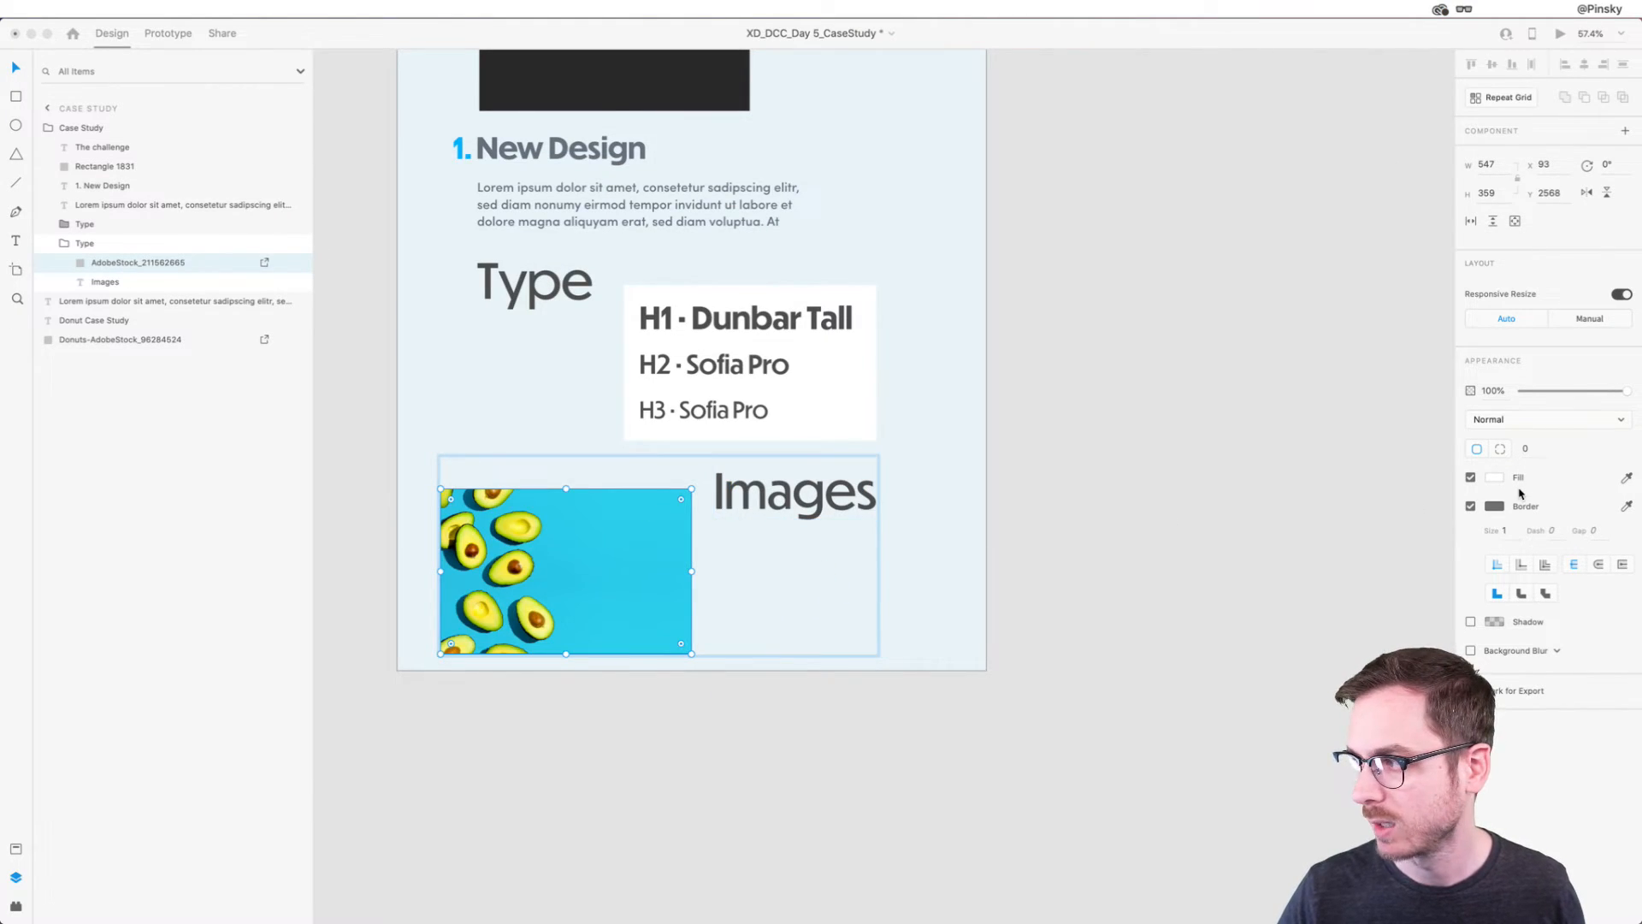
click(1470, 506)
Step: Shift the Images heading and avocado picture right, and enlarge the picture down and to the left to about 658 × 432
click(761, 496)
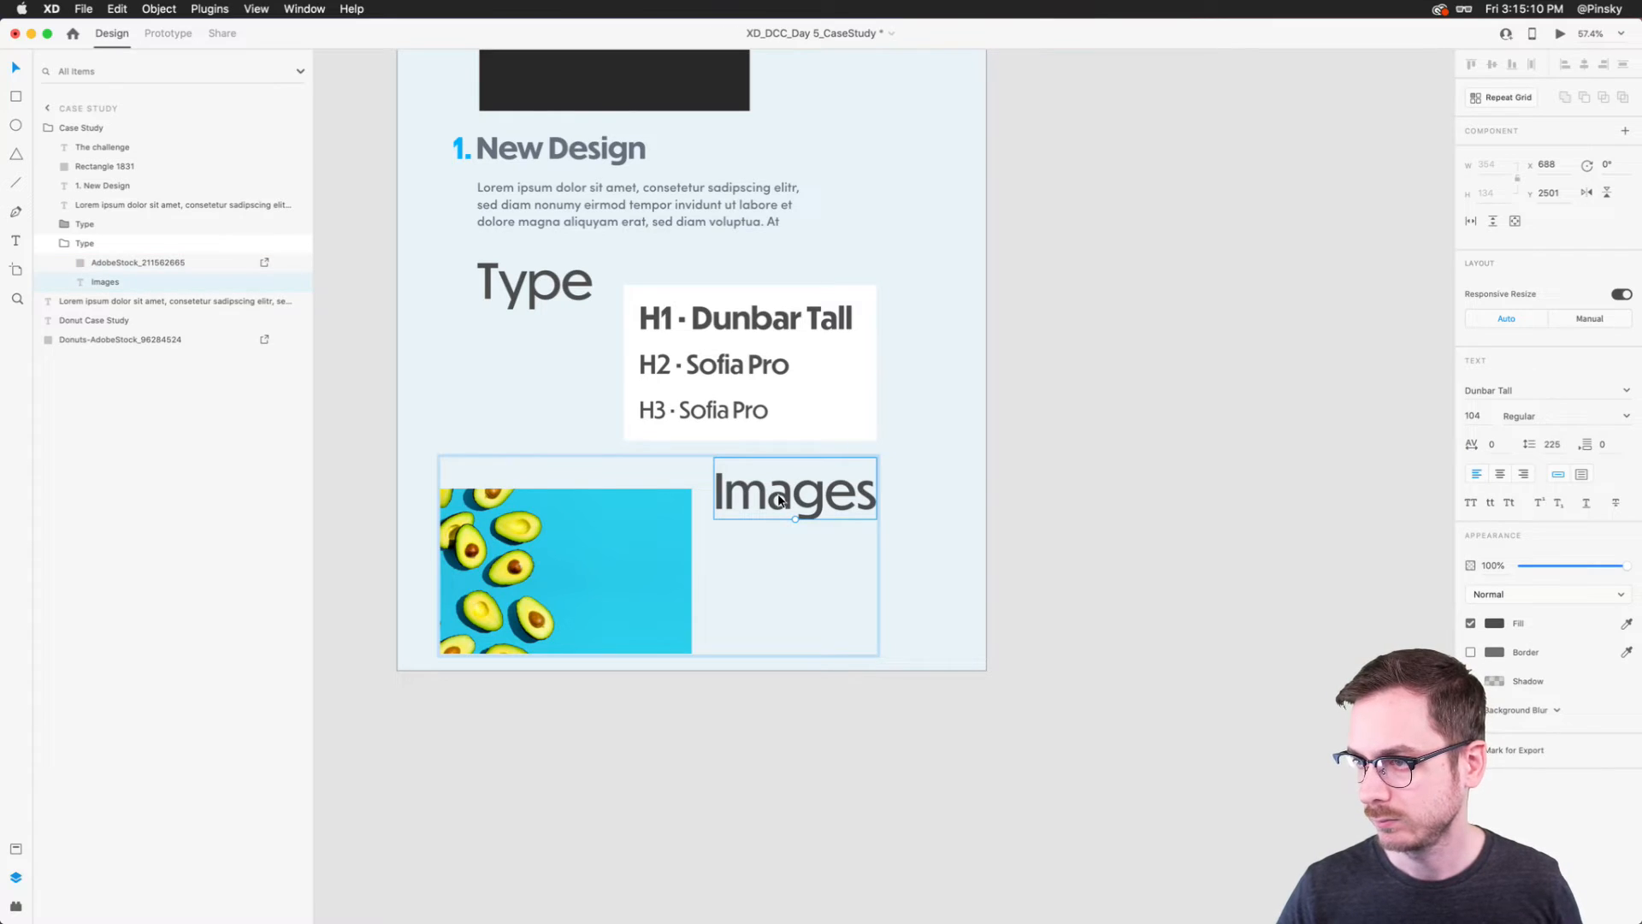
drag(784, 500, 829, 500)
shift+click(614, 532)
mouse_move(614, 532)
mouse_down()
mouse_move(638, 539)
mouse_move(589, 532)
mouse_move(638, 545)
mouse_up()
click(602, 531)
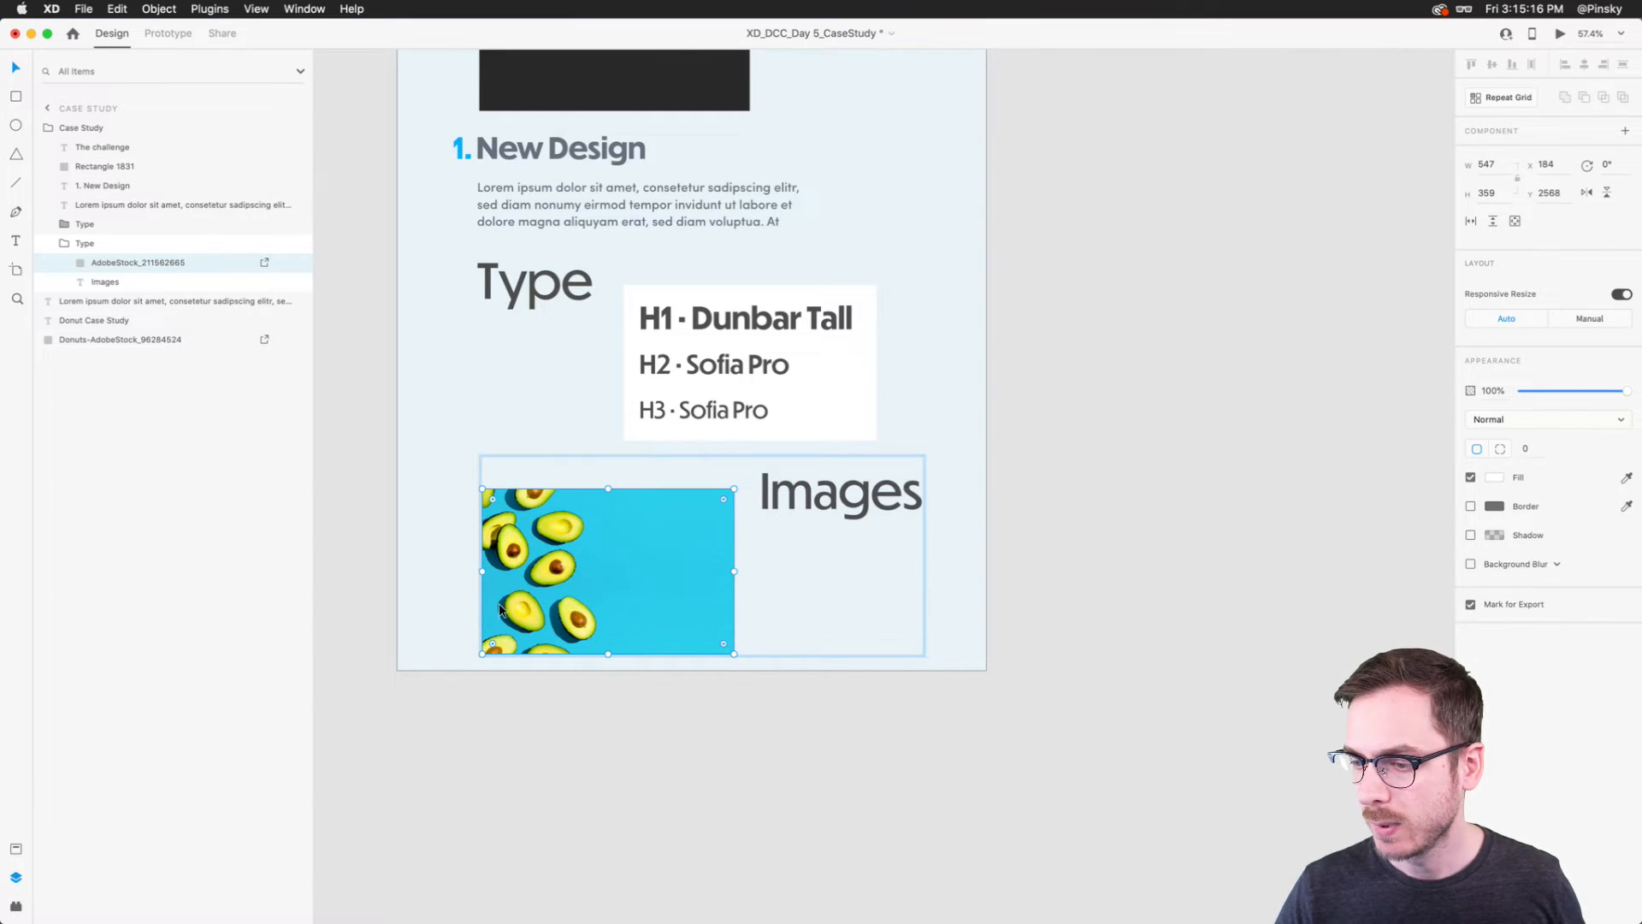
drag(479, 654, 431, 682)
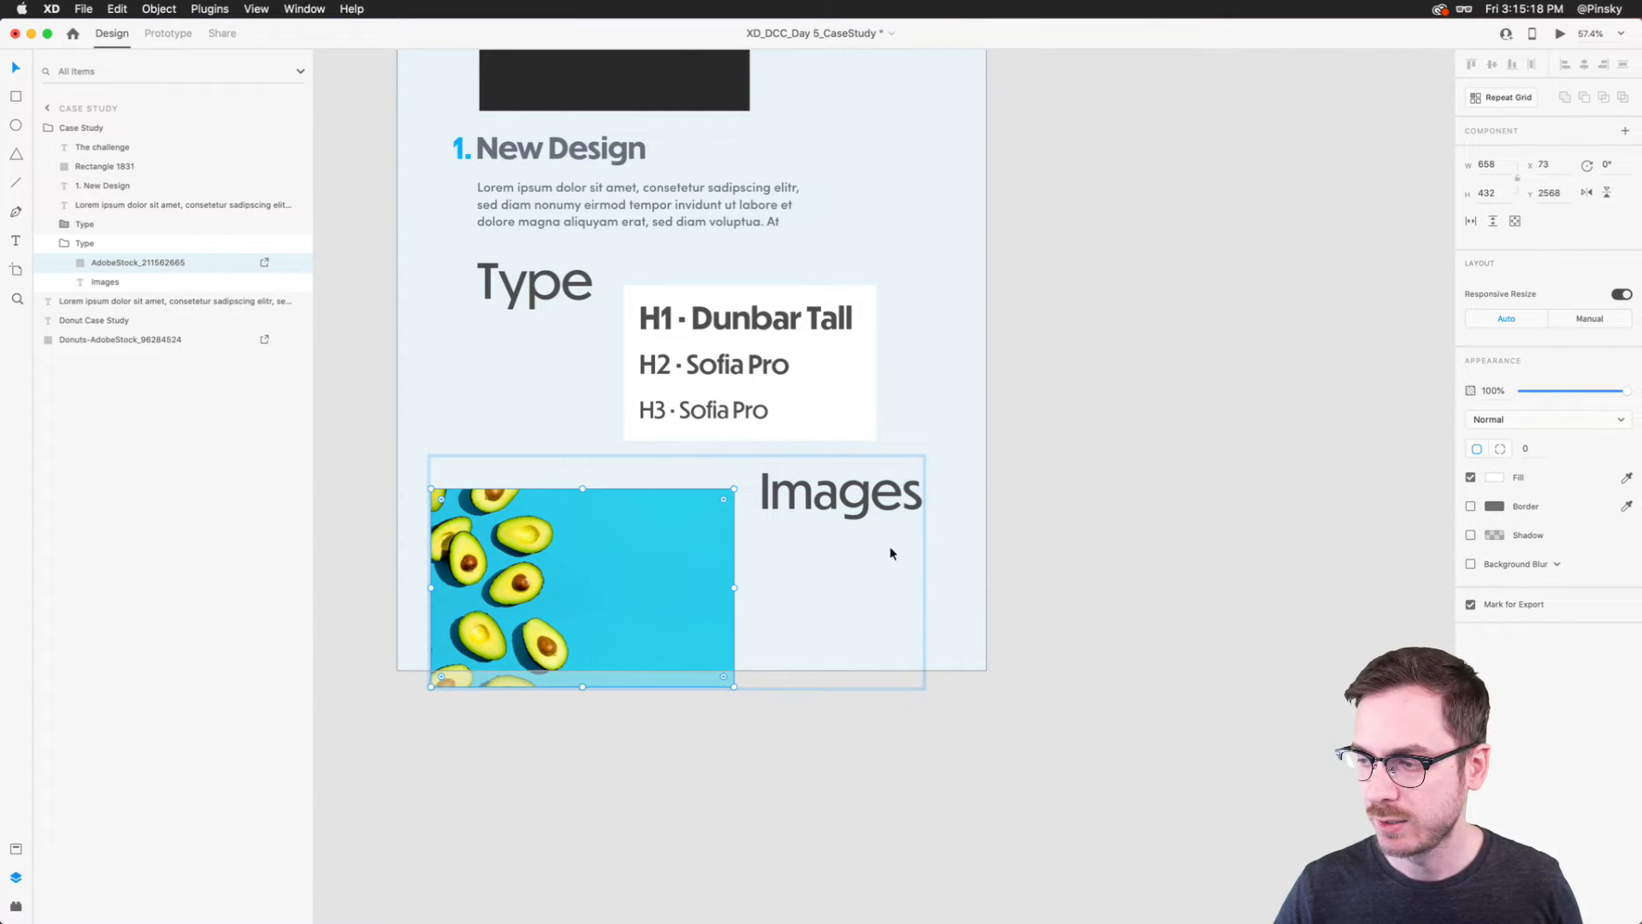
Step: Extend the Case Study artboard downward to a height of about 3803
click(956, 607)
drag(689, 670, 693, 855)
scroll(707, 510, up, 5)
Step: Rename the layer group holding the avocado picture and its heading as "Images"
click(706, 510)
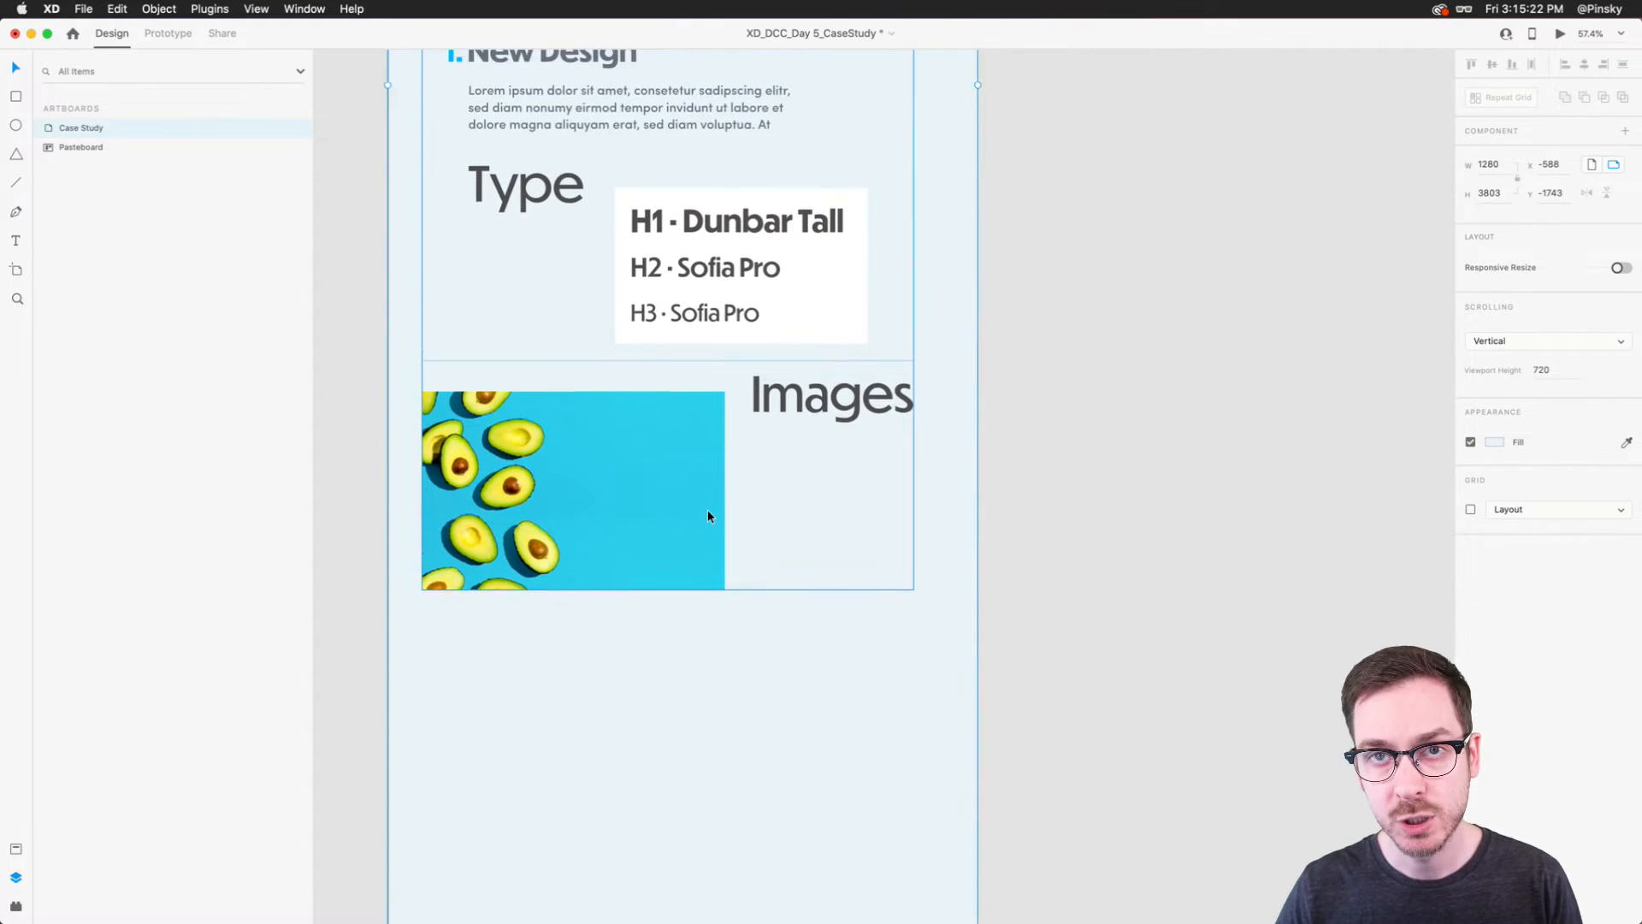
scroll(652, 520, up, 2)
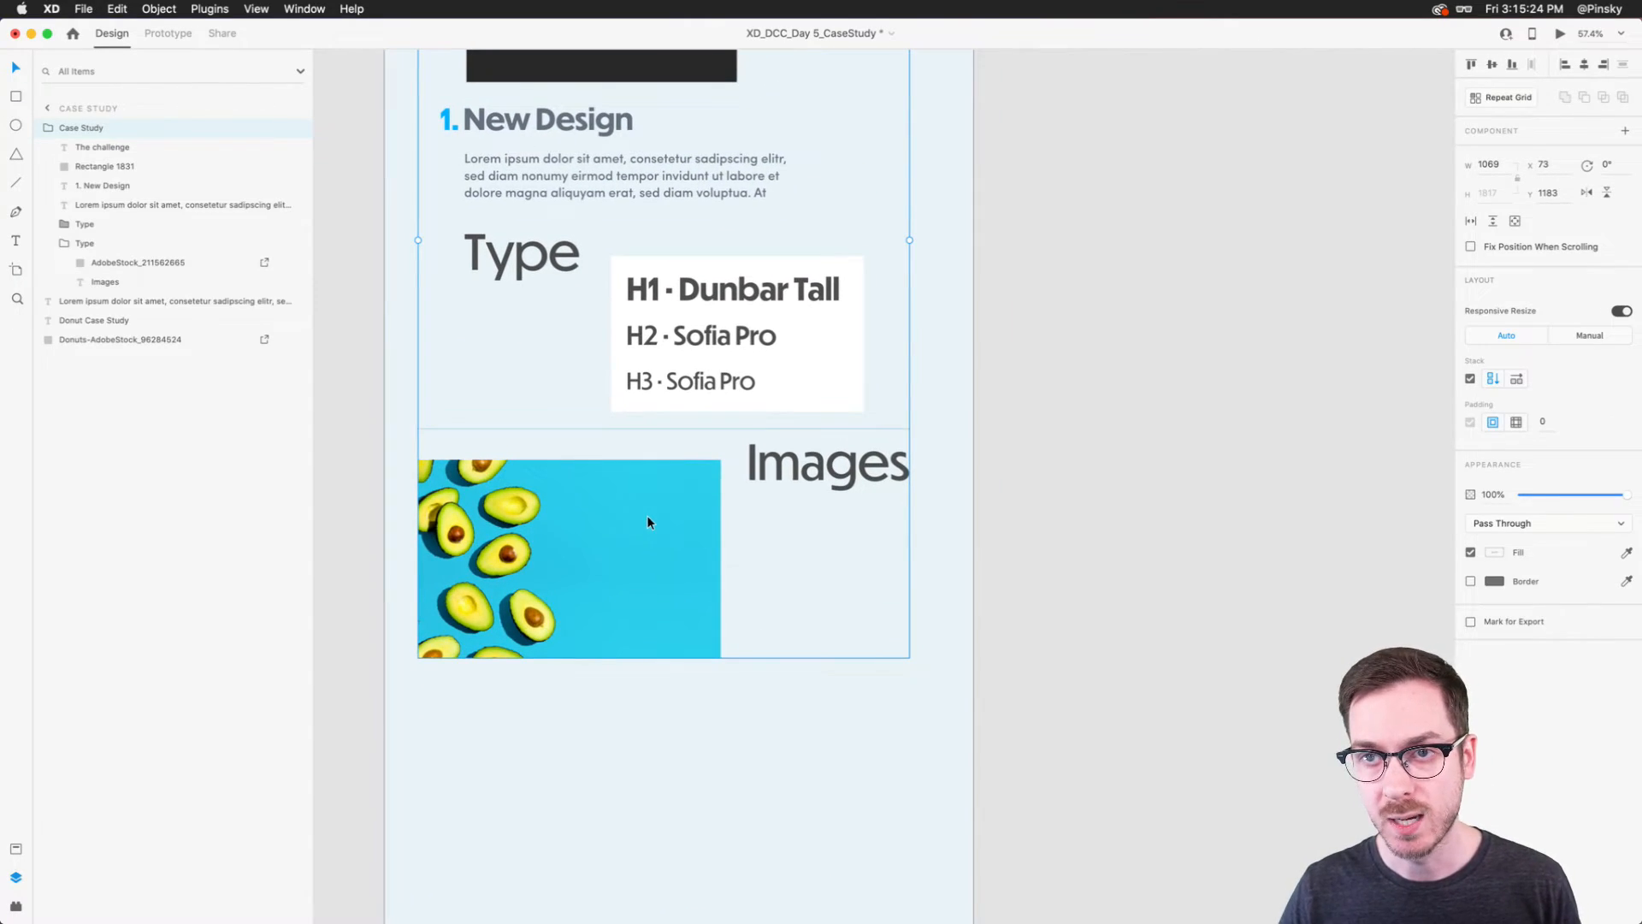
double_click(86, 243)
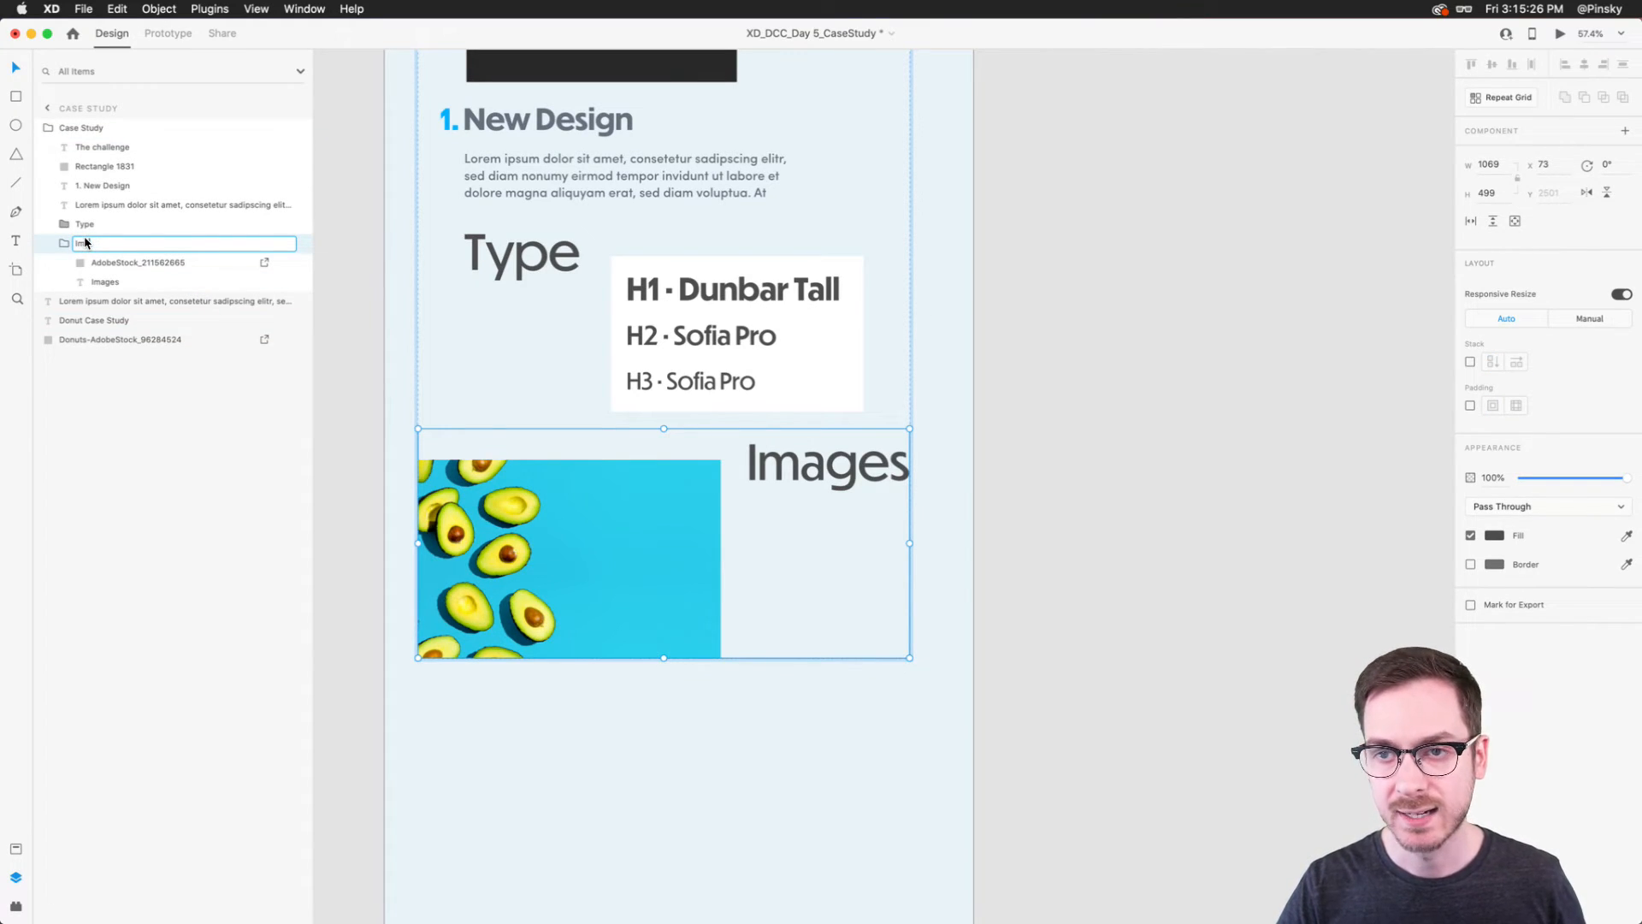
text(Images)
key(Return)
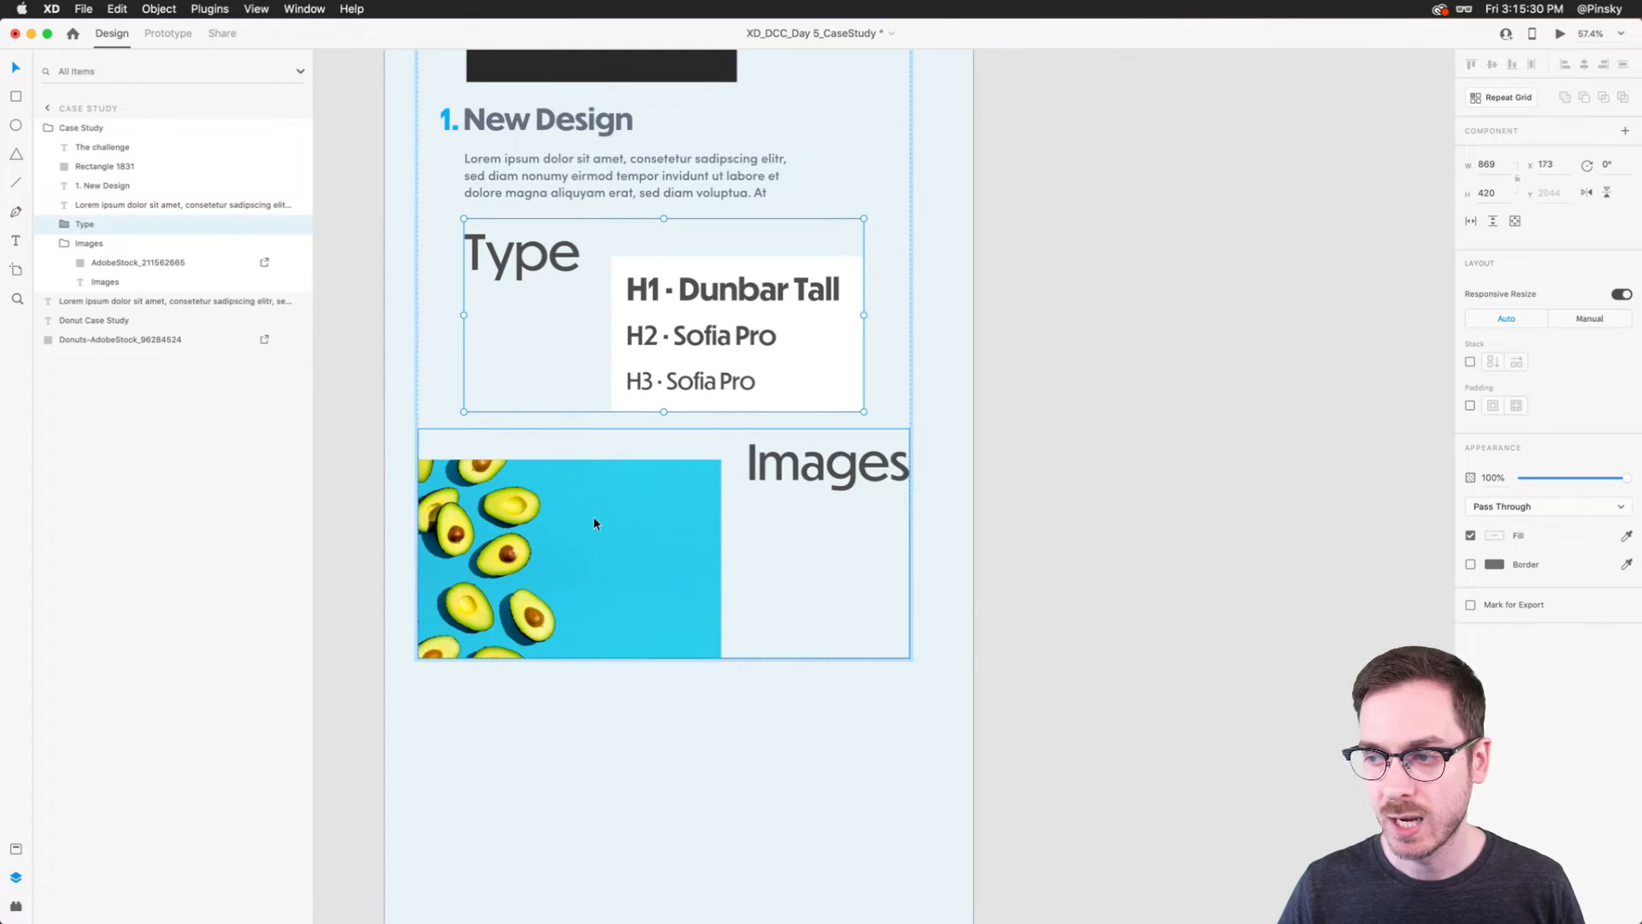
Step: Reorder the Images section above Type in the stack, and return it below Type with a slightly larger gap
drag(603, 536, 614, 326)
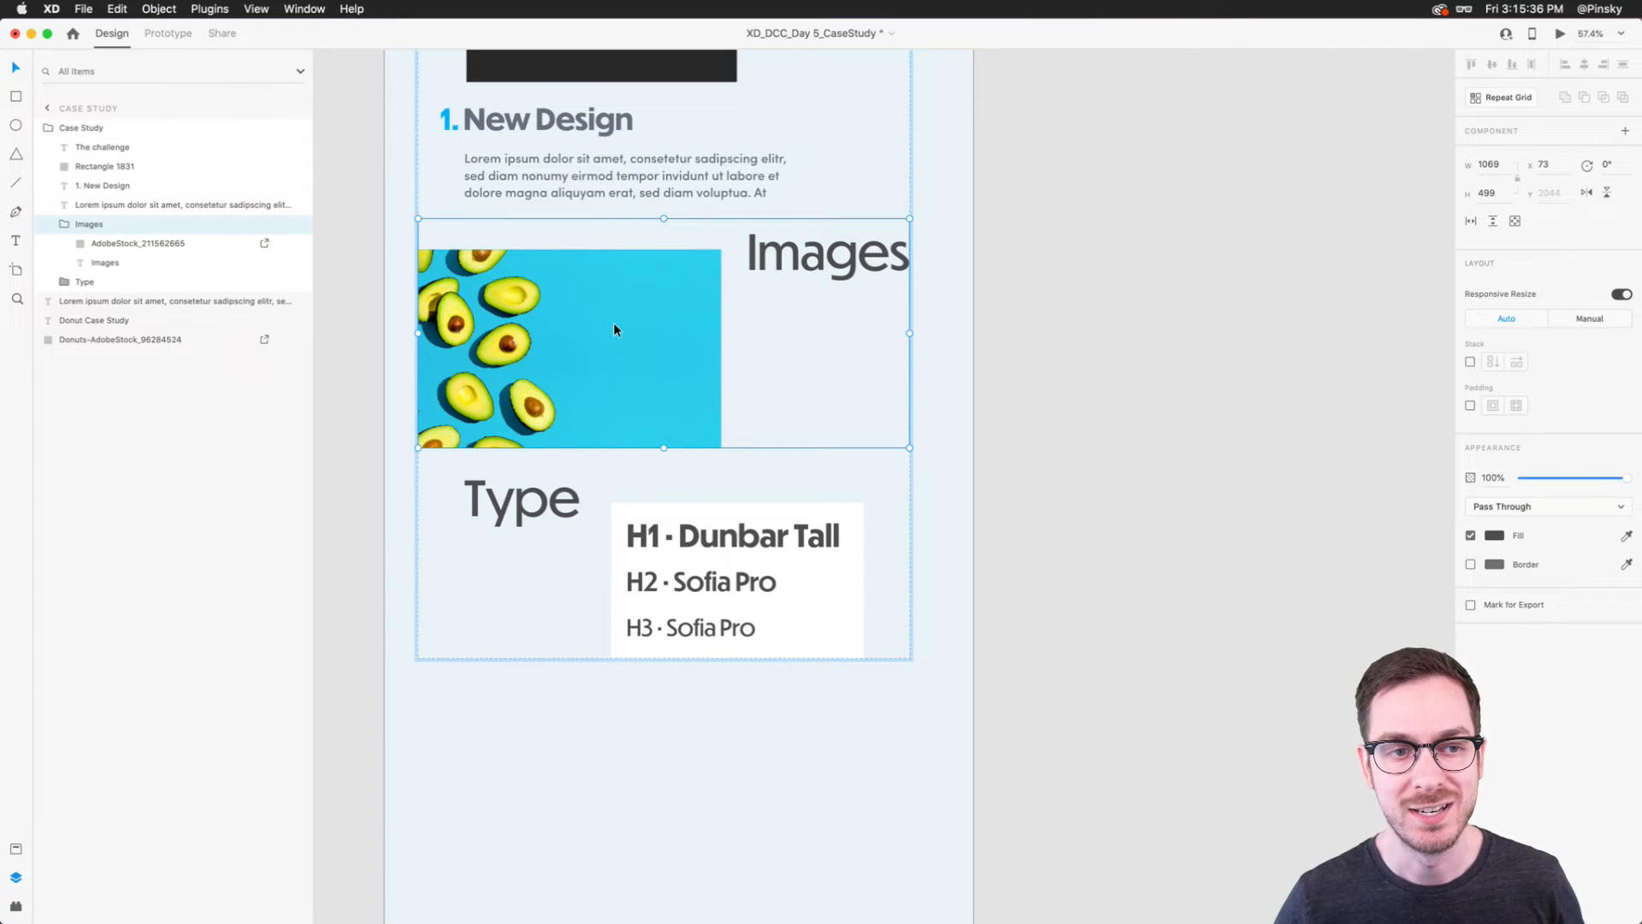
drag(614, 329, 672, 436)
scroll(672, 436, up, 8)
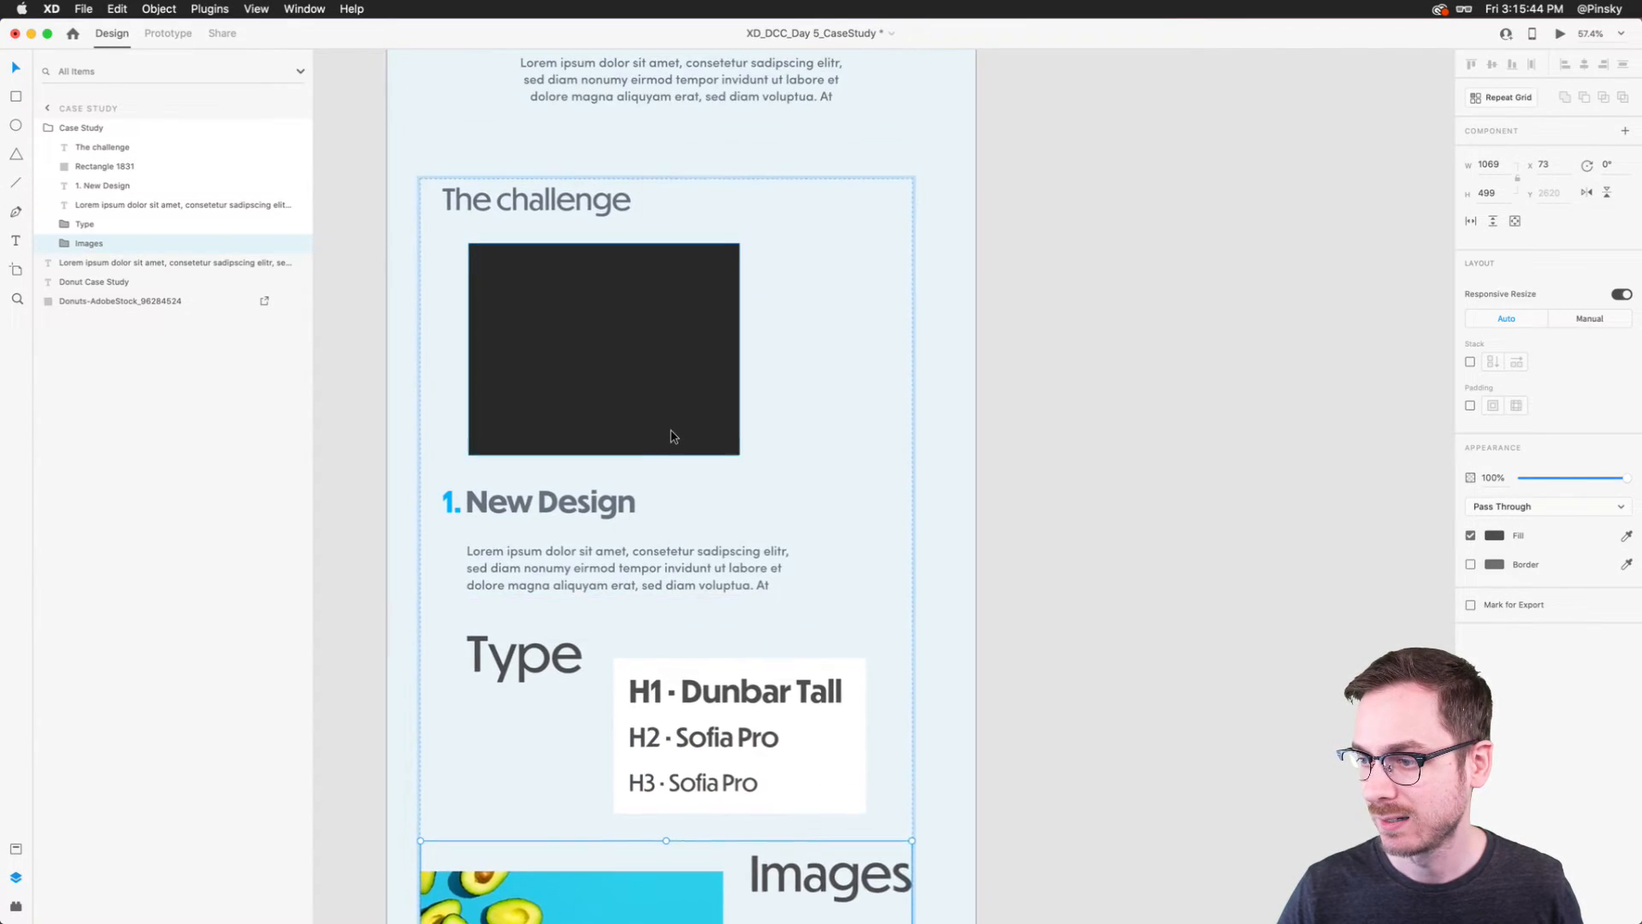
Step: Widen the dark rectangle under "The challenge" to about 864, in line with the Type section's right edge
scroll(672, 434, down, 5)
click(609, 323)
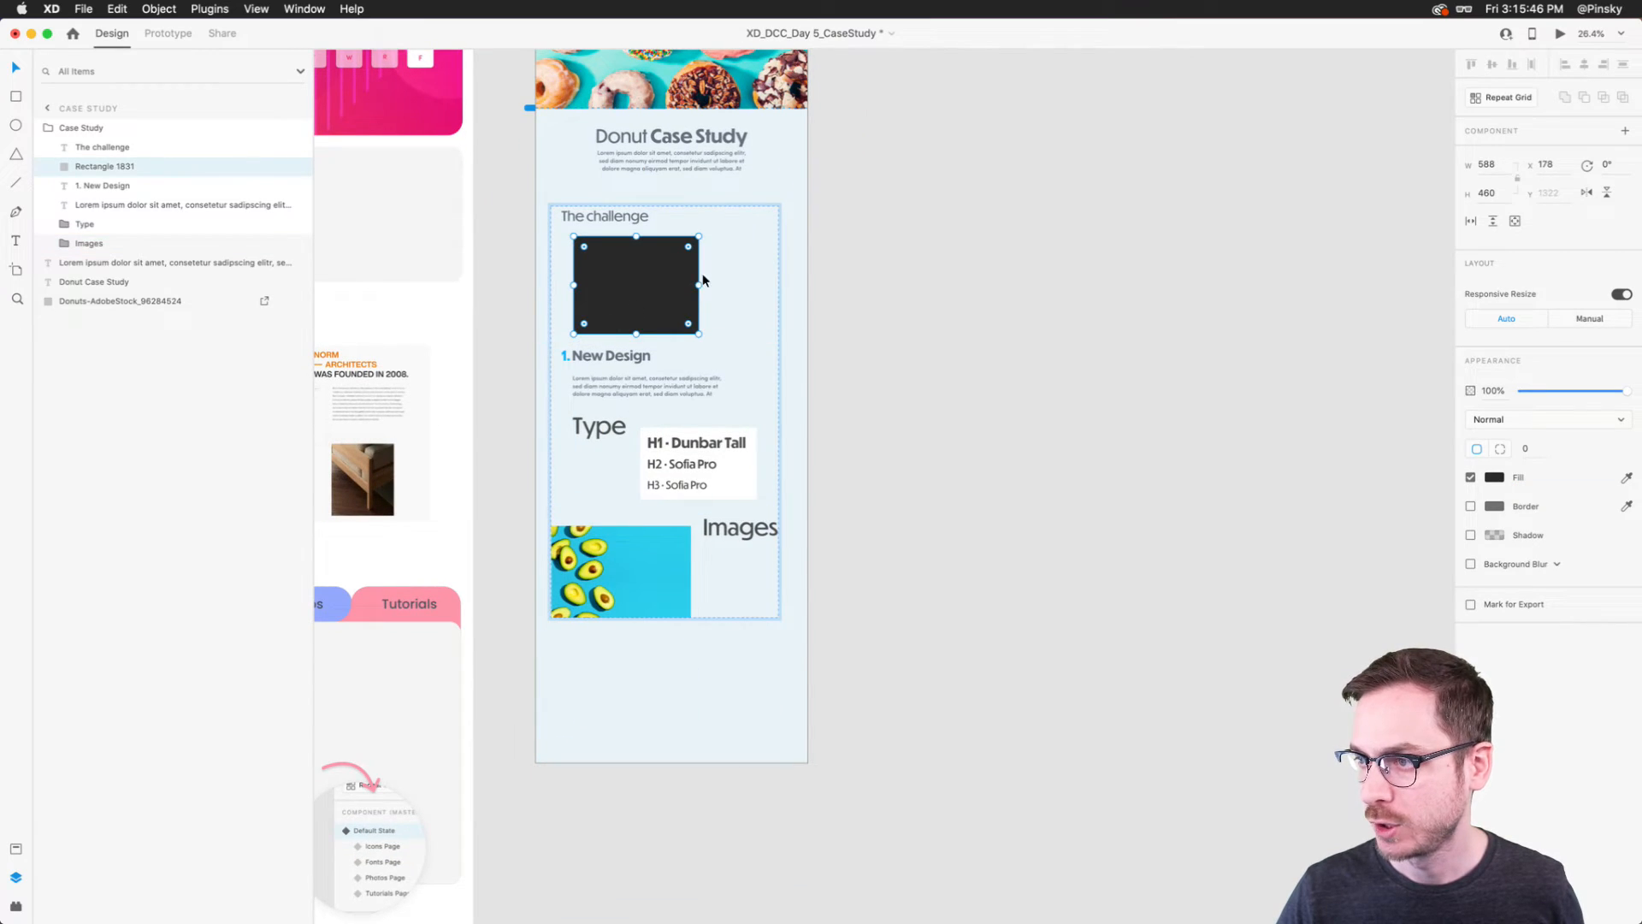
drag(699, 290, 756, 289)
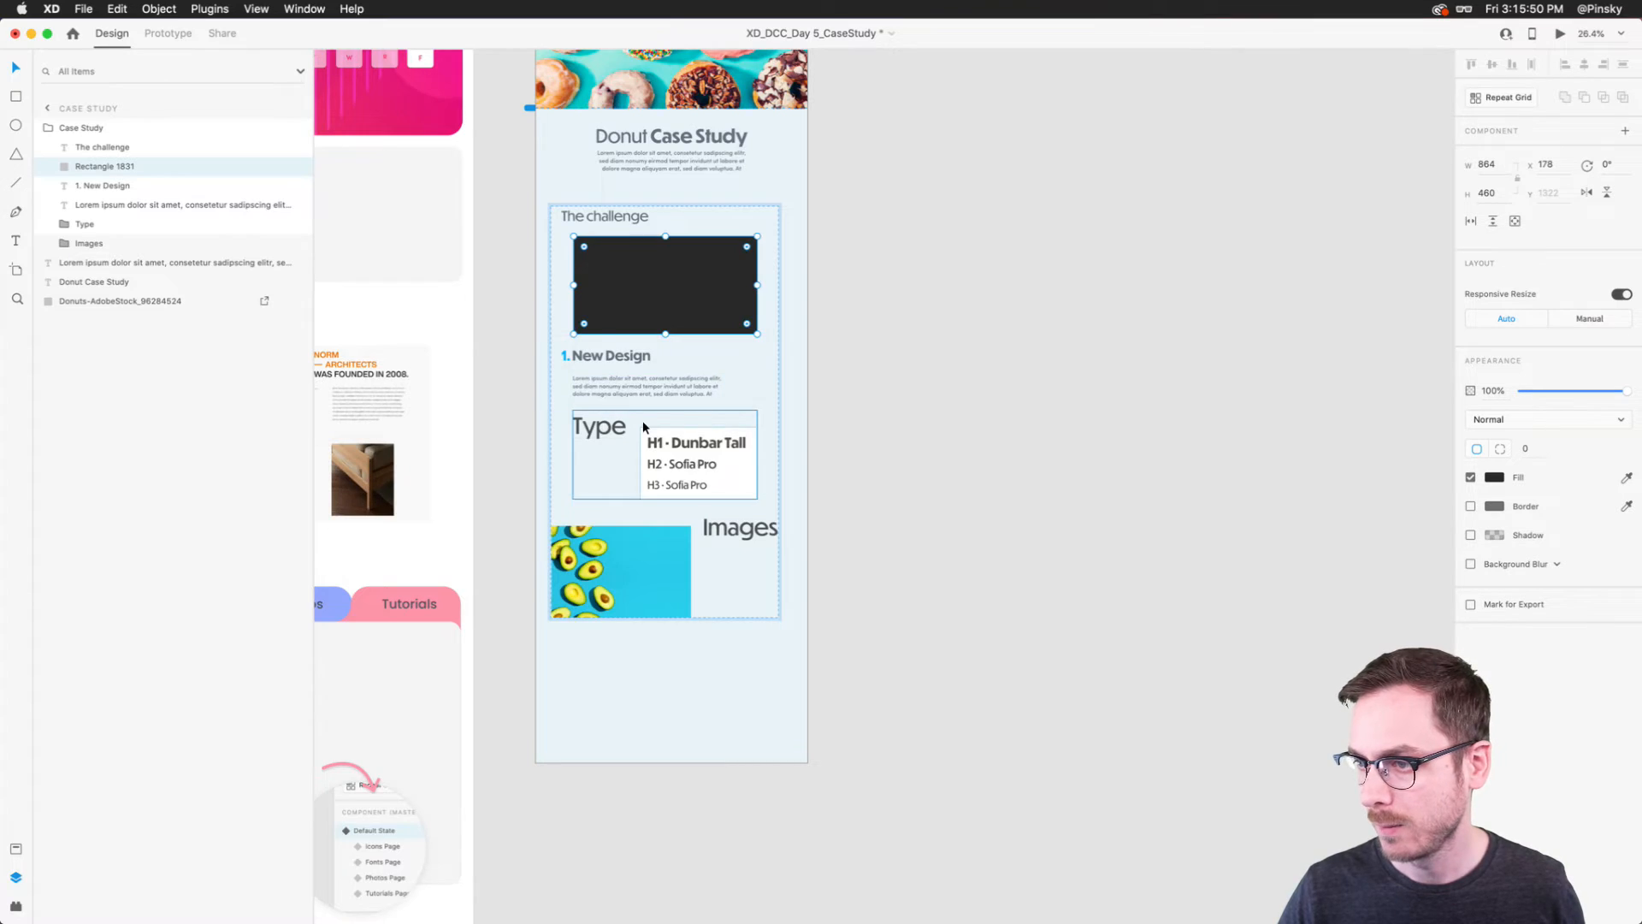
Step: Group the "1. New Design" heading, its paragraph, and the Type and Images sections, and name the group "1"
scroll(643, 419, up, 3)
click(581, 324)
shift+click(580, 366)
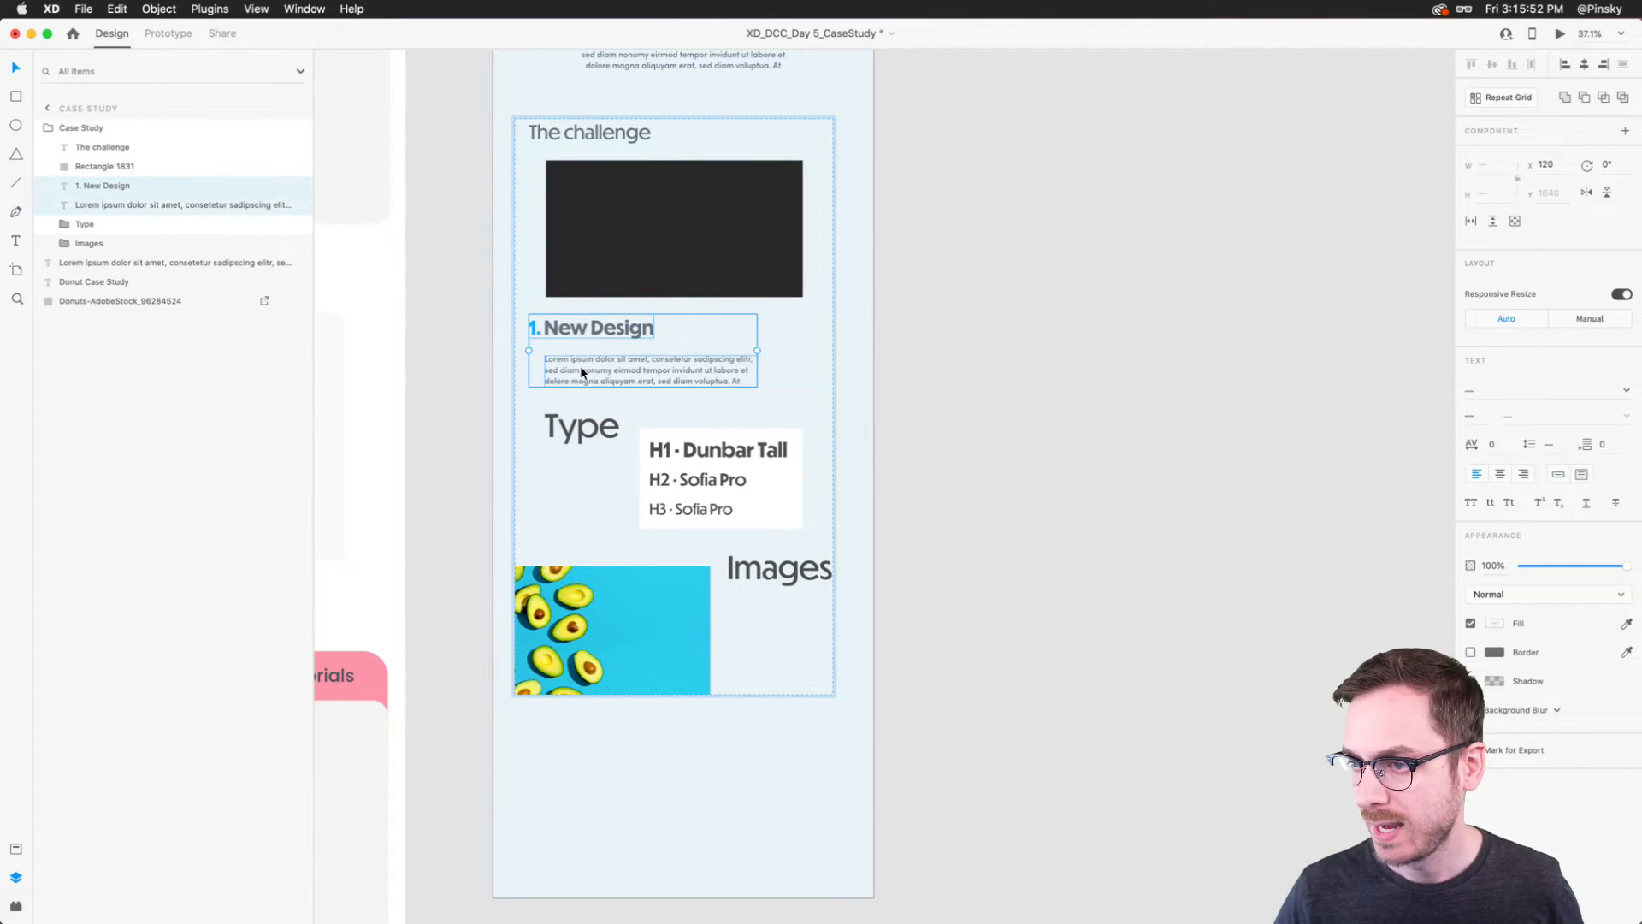
shift+click(589, 427)
shift+click(592, 603)
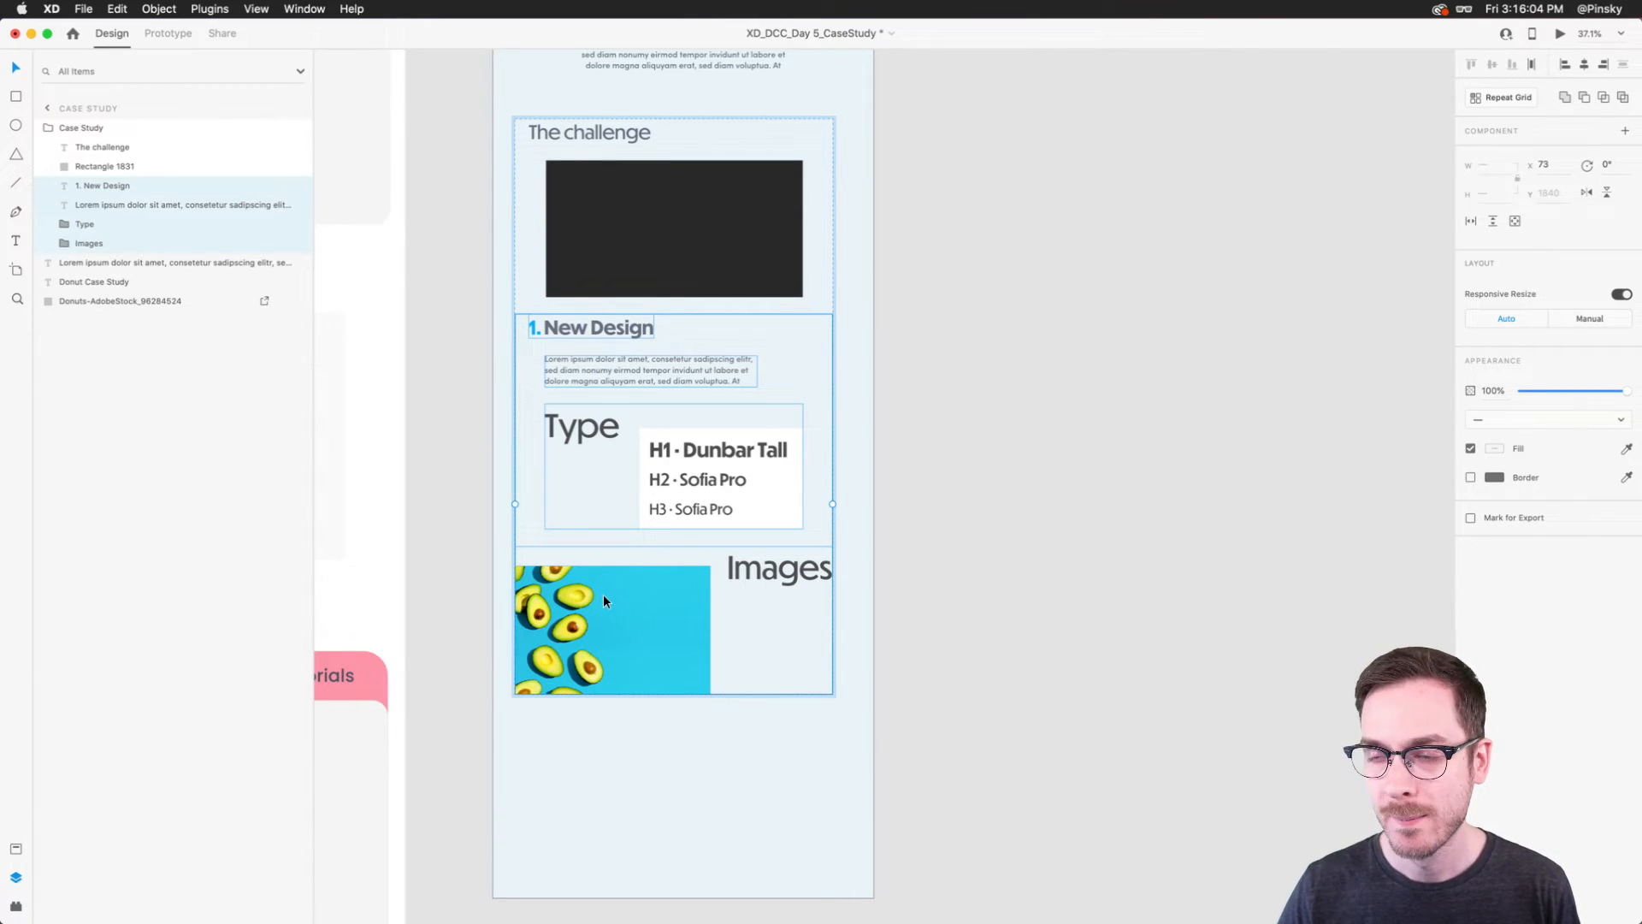
key(super+Tab)
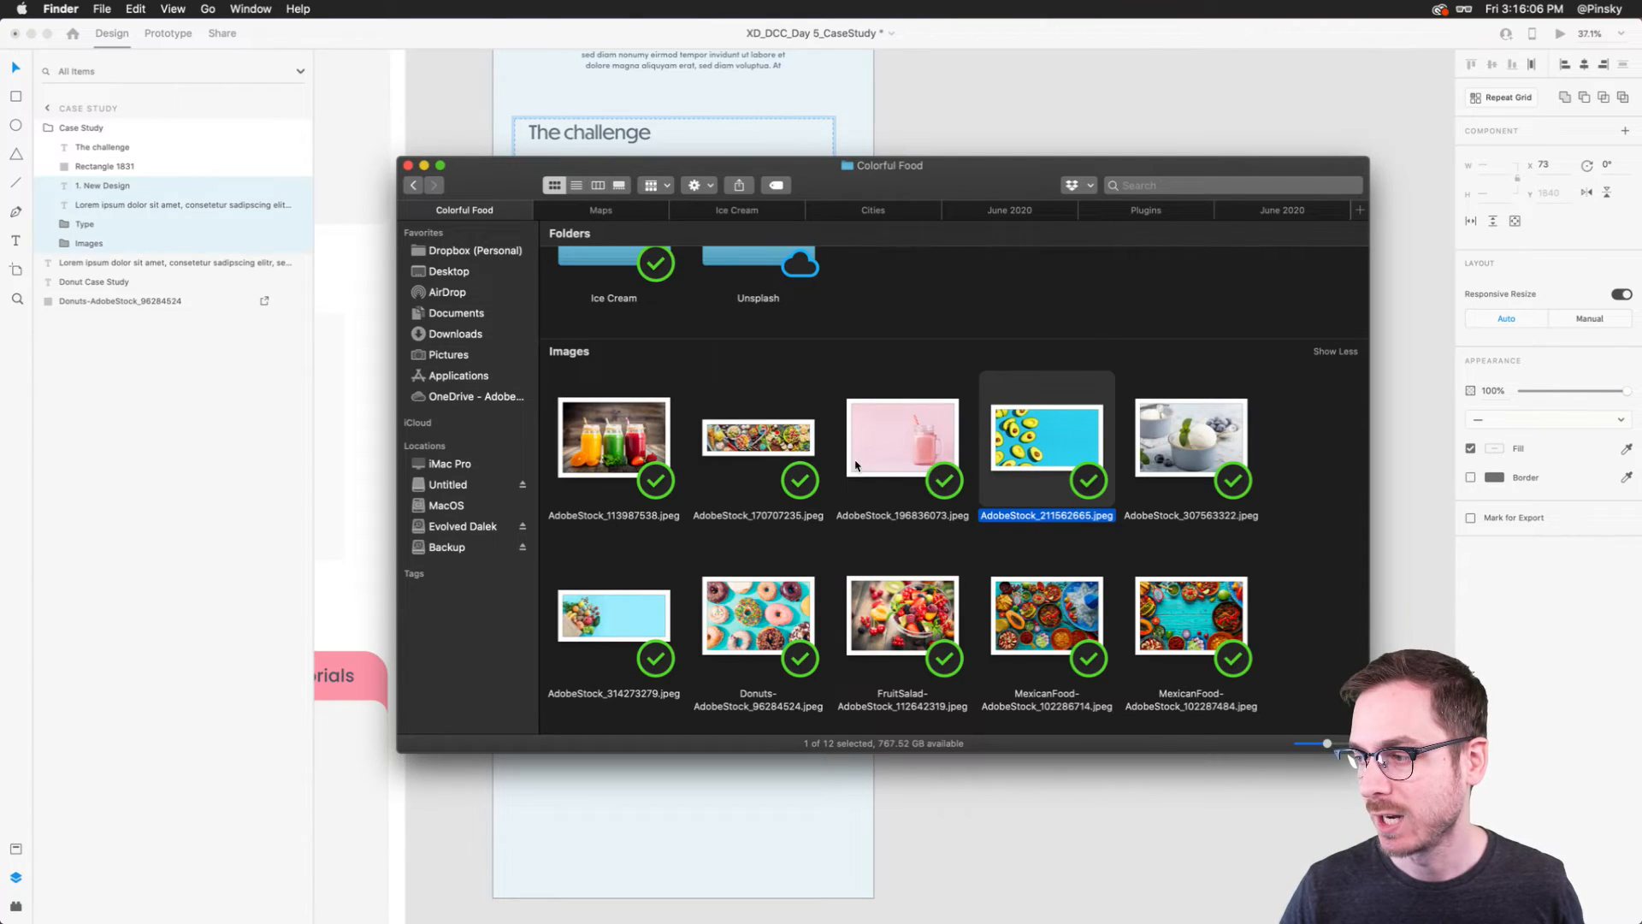
key(super+Tab)
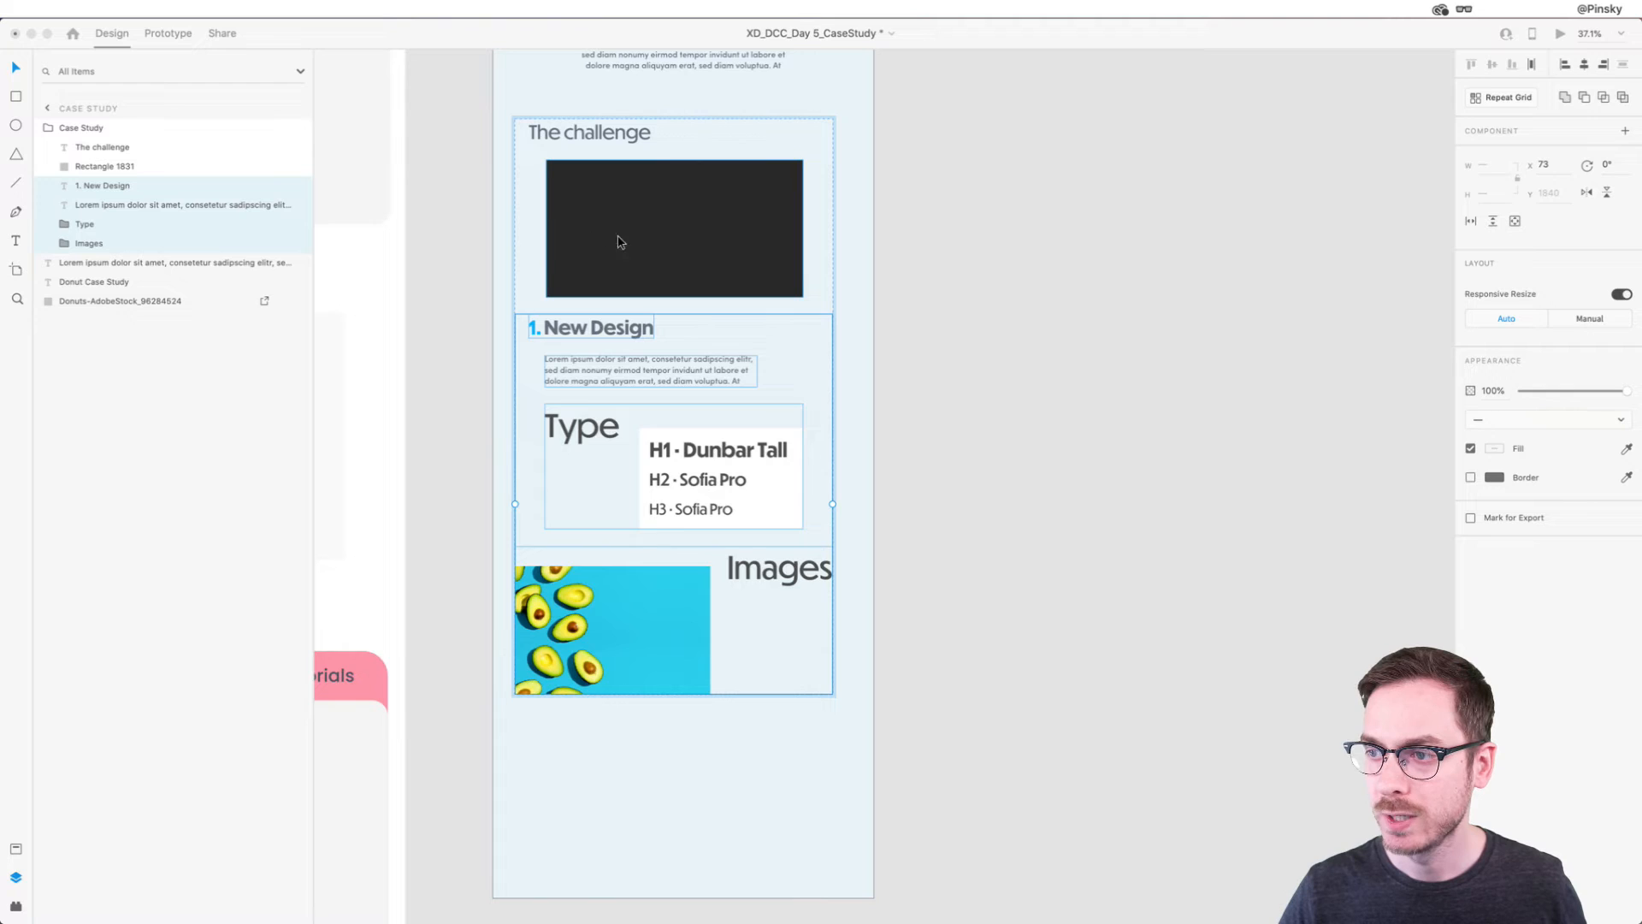
mouse_move(571, 315)
mouse_down()
mouse_move(561, 346)
mouse_move(581, 336)
mouse_move(561, 323)
mouse_up()
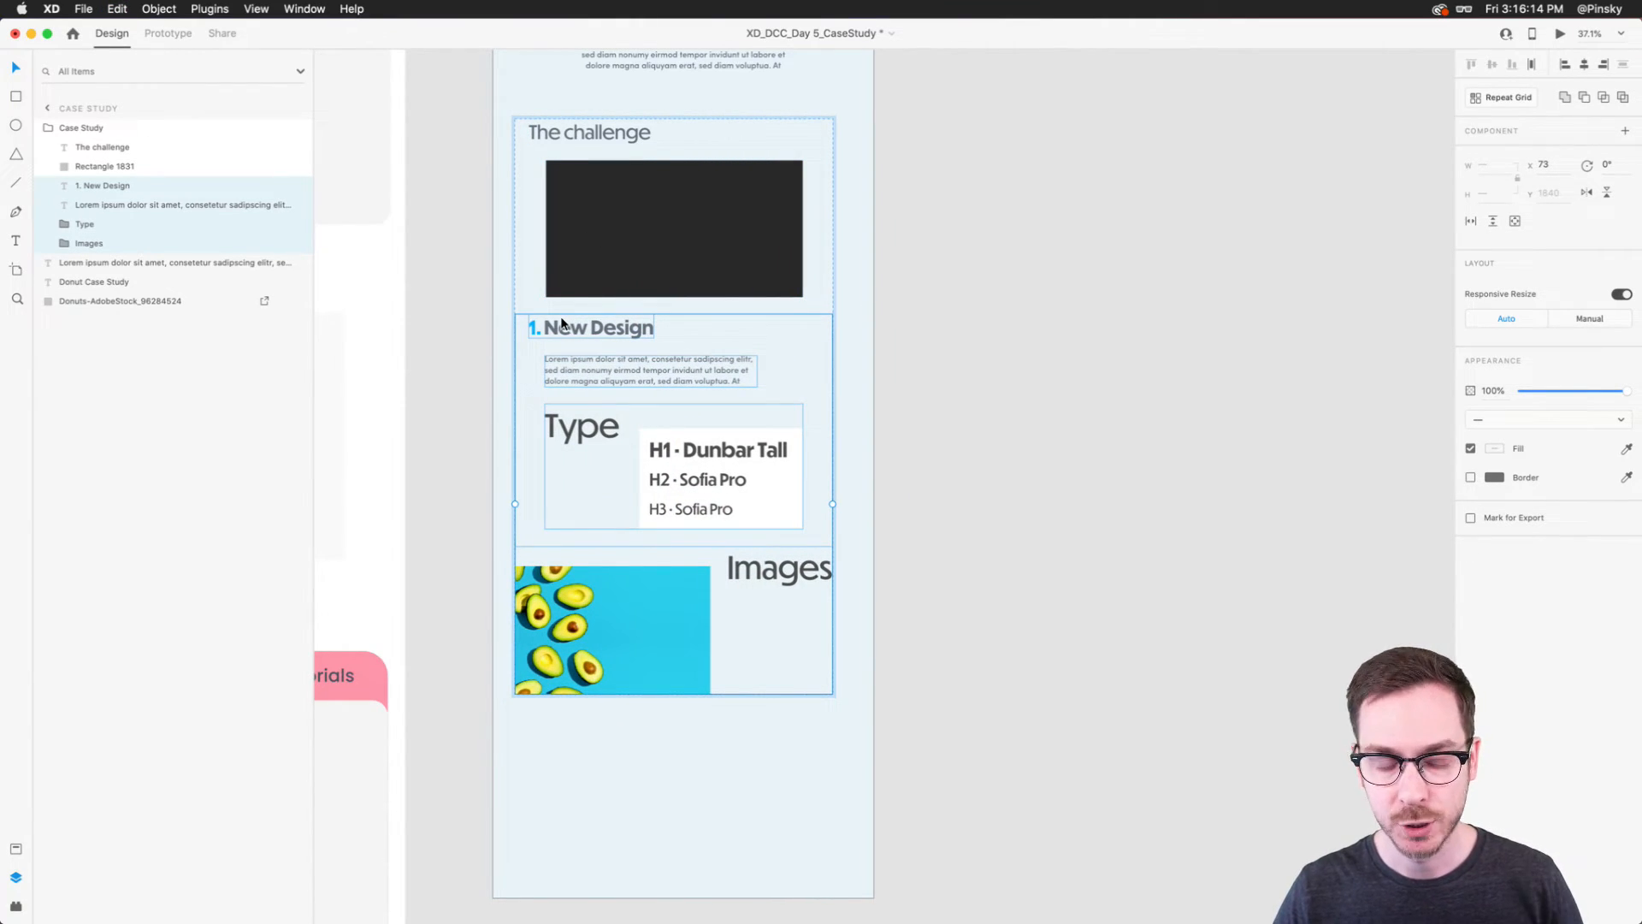
key(super+g)
double_click(89, 186)
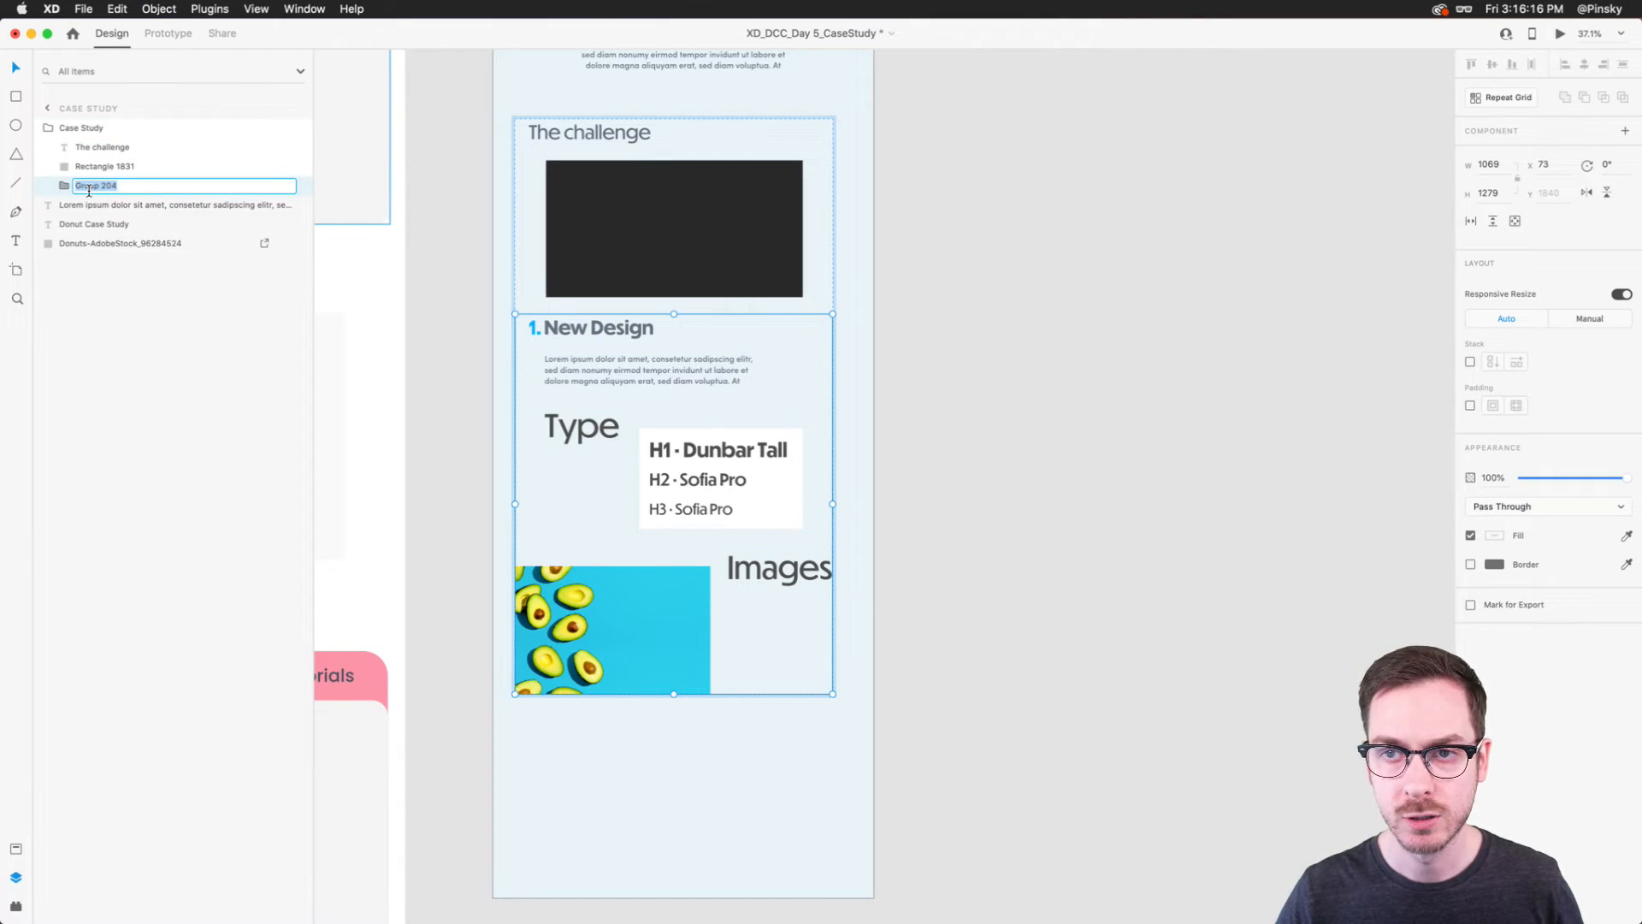
text(1)
key(Return)
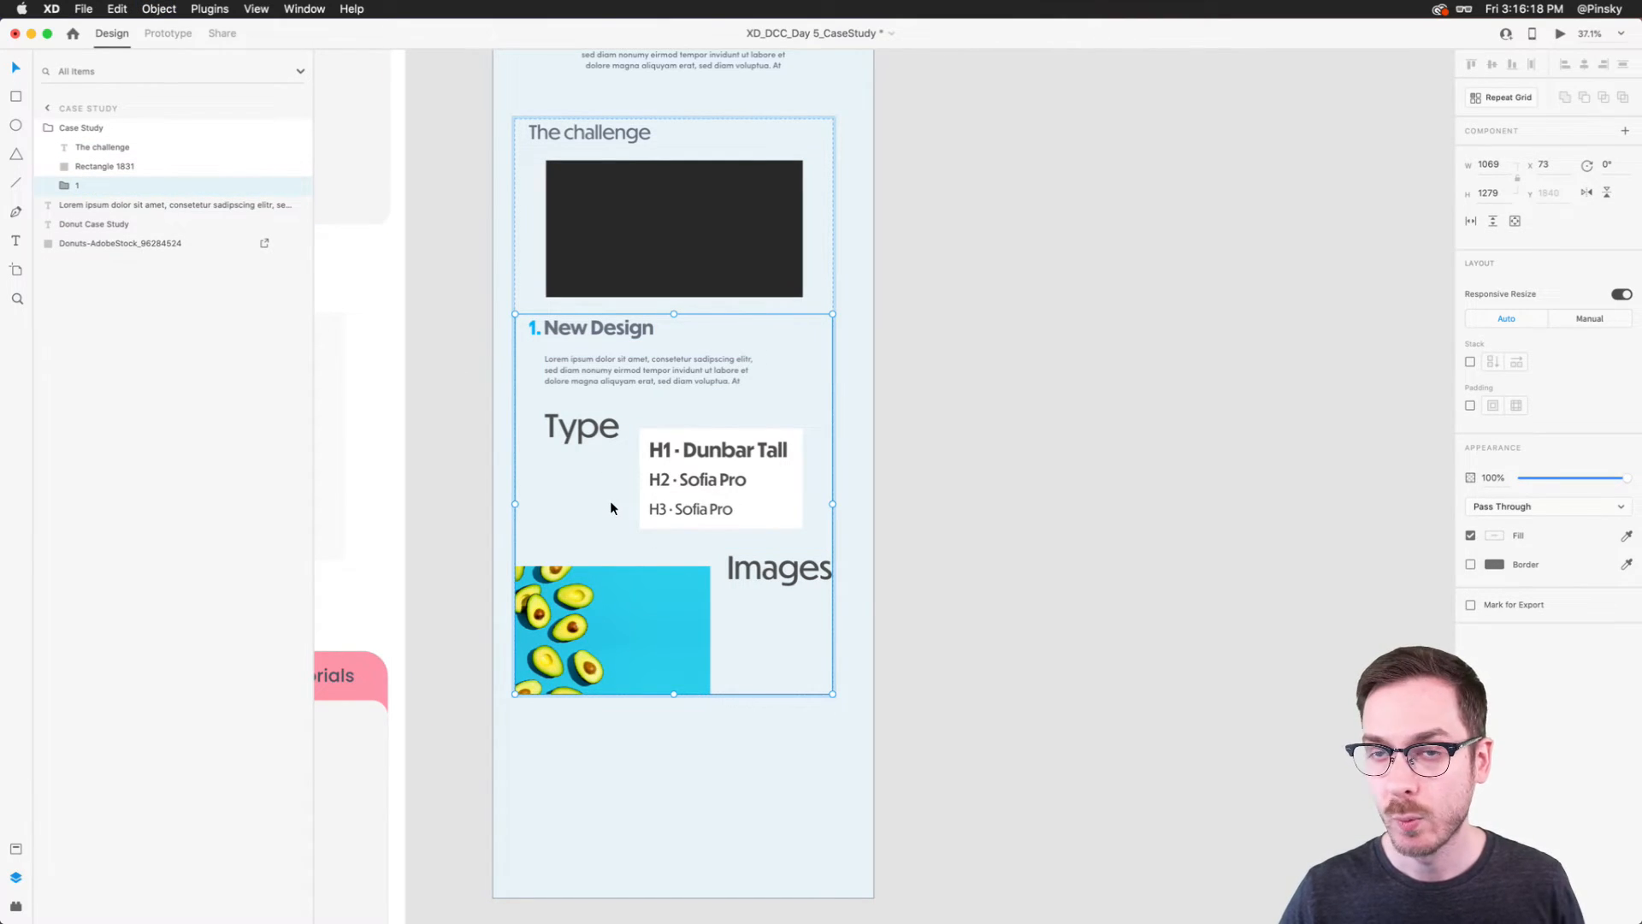
Step: Duplicate group 1 within the stack and extend the Case Study artboard downward to a height of about 4550 to fit it
key(super+d)
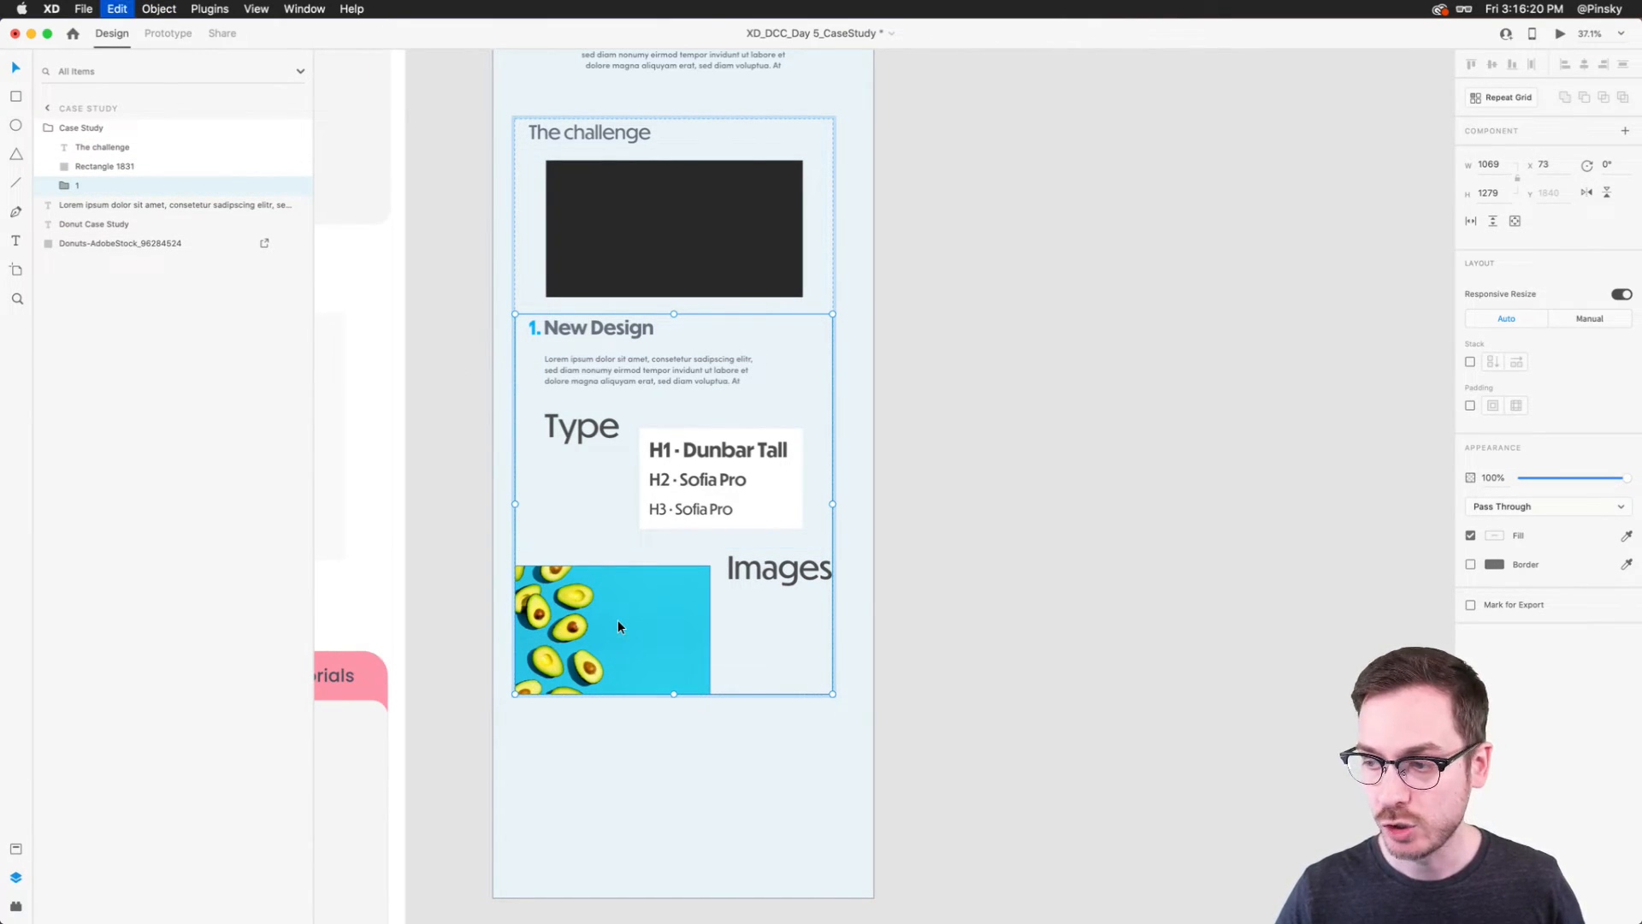
scroll(619, 763, down, 5)
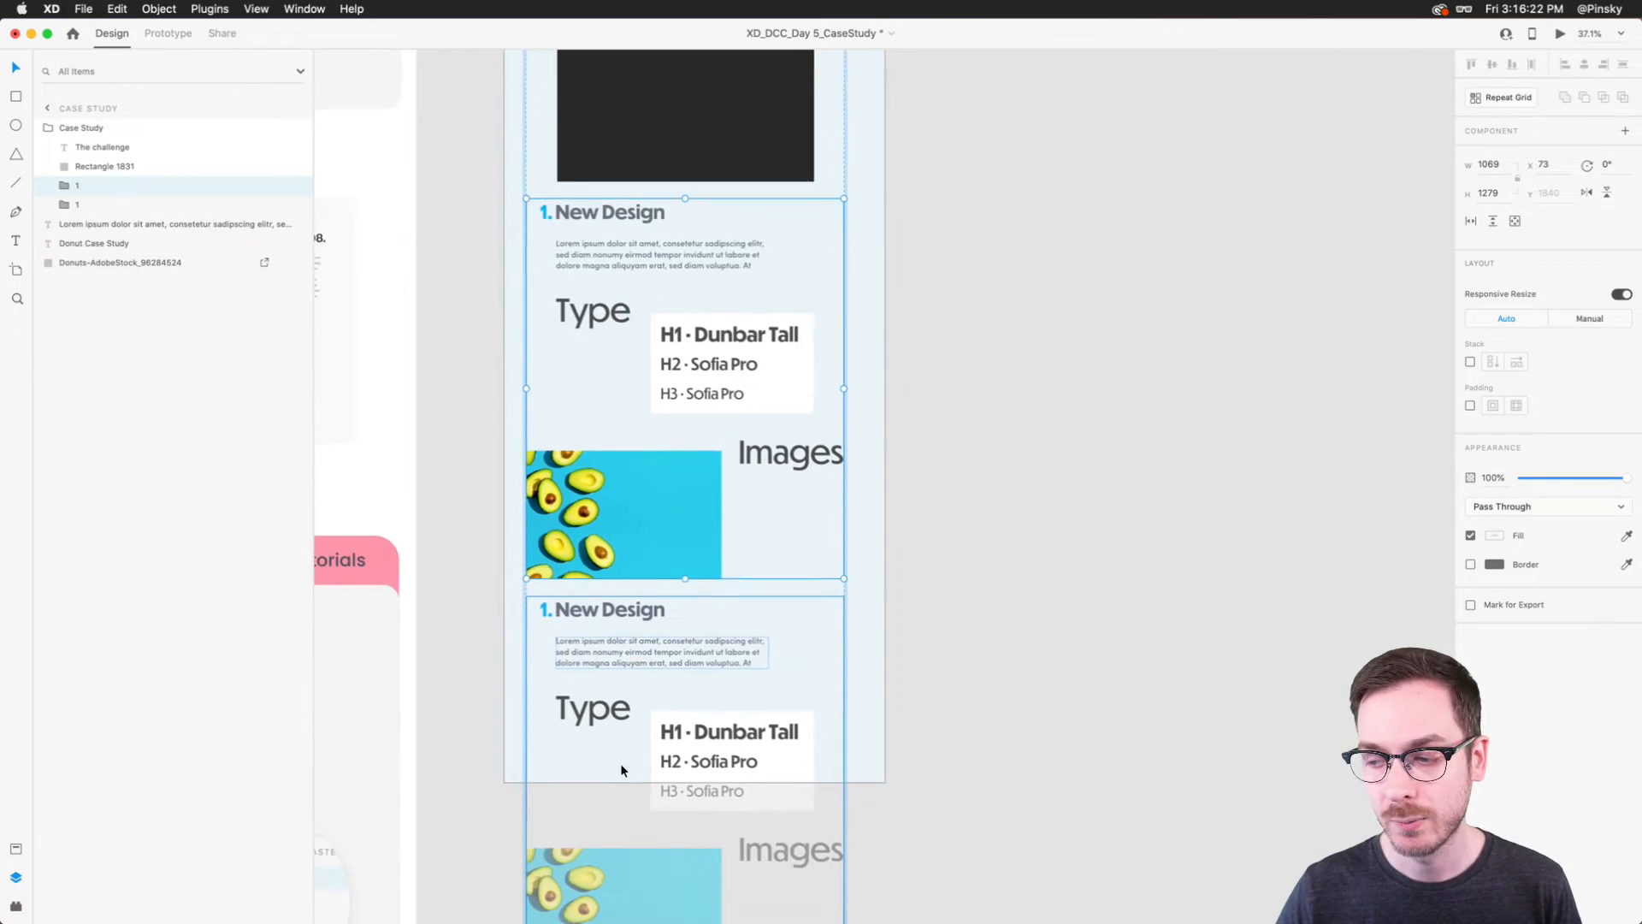
click(508, 625)
click(515, 626)
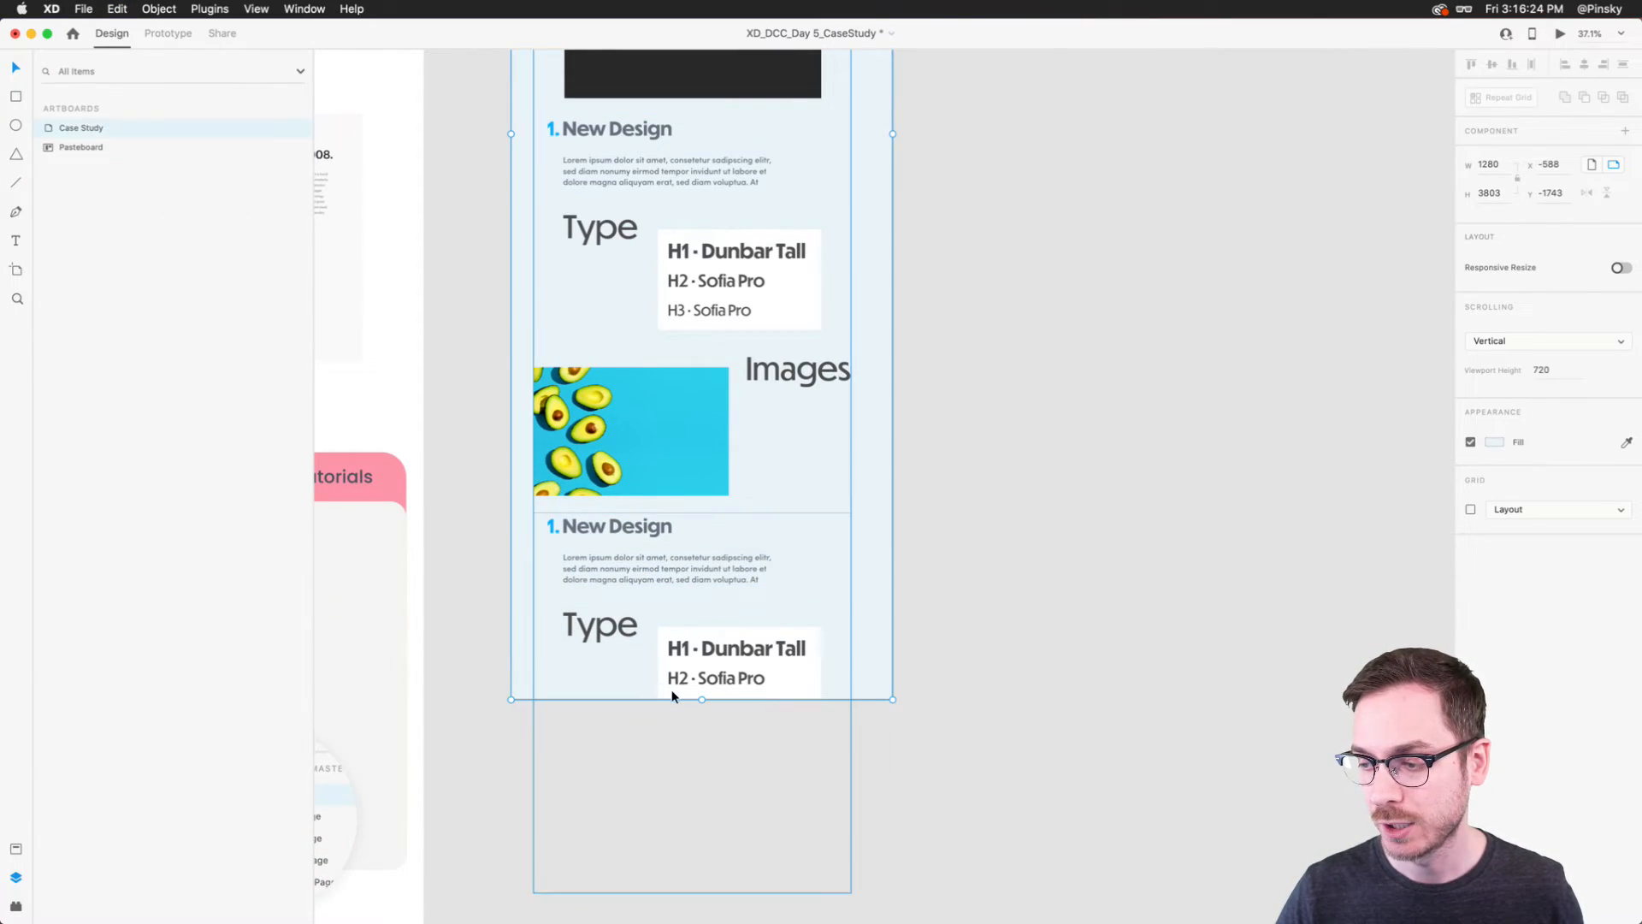
mouse_move(698, 699)
mouse_down()
mouse_move(699, 827)
mouse_move(704, 728)
mouse_up()
scroll(699, 827, down, 5)
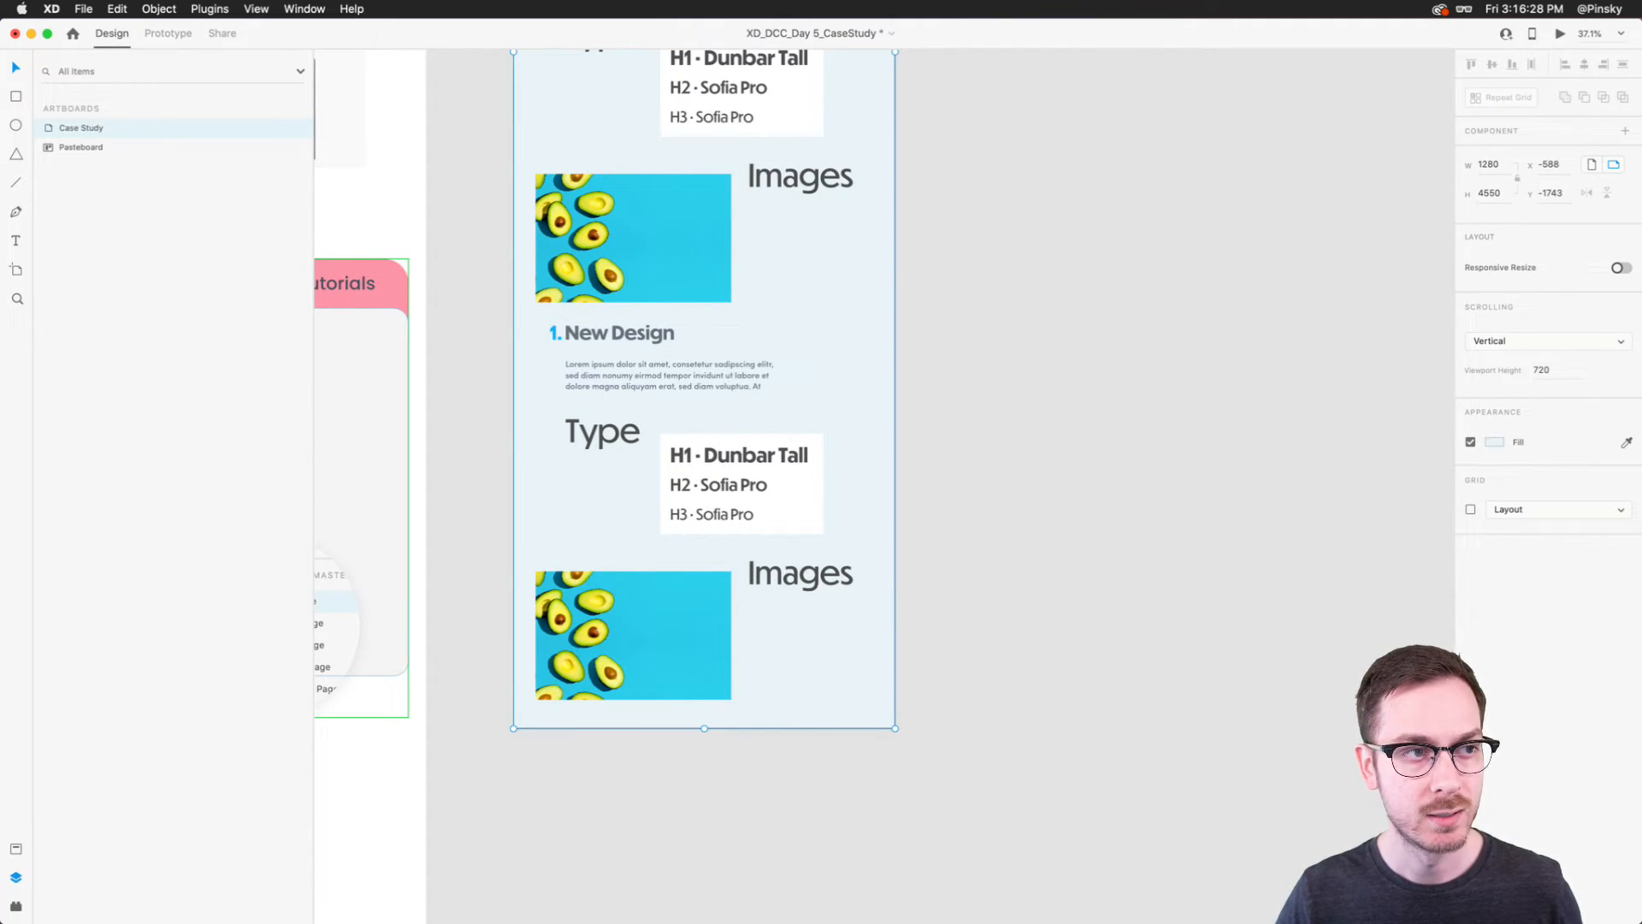
Step: Change the duplicated section's heading to "2. Mobile Design"
click(671, 332)
double_click(603, 338)
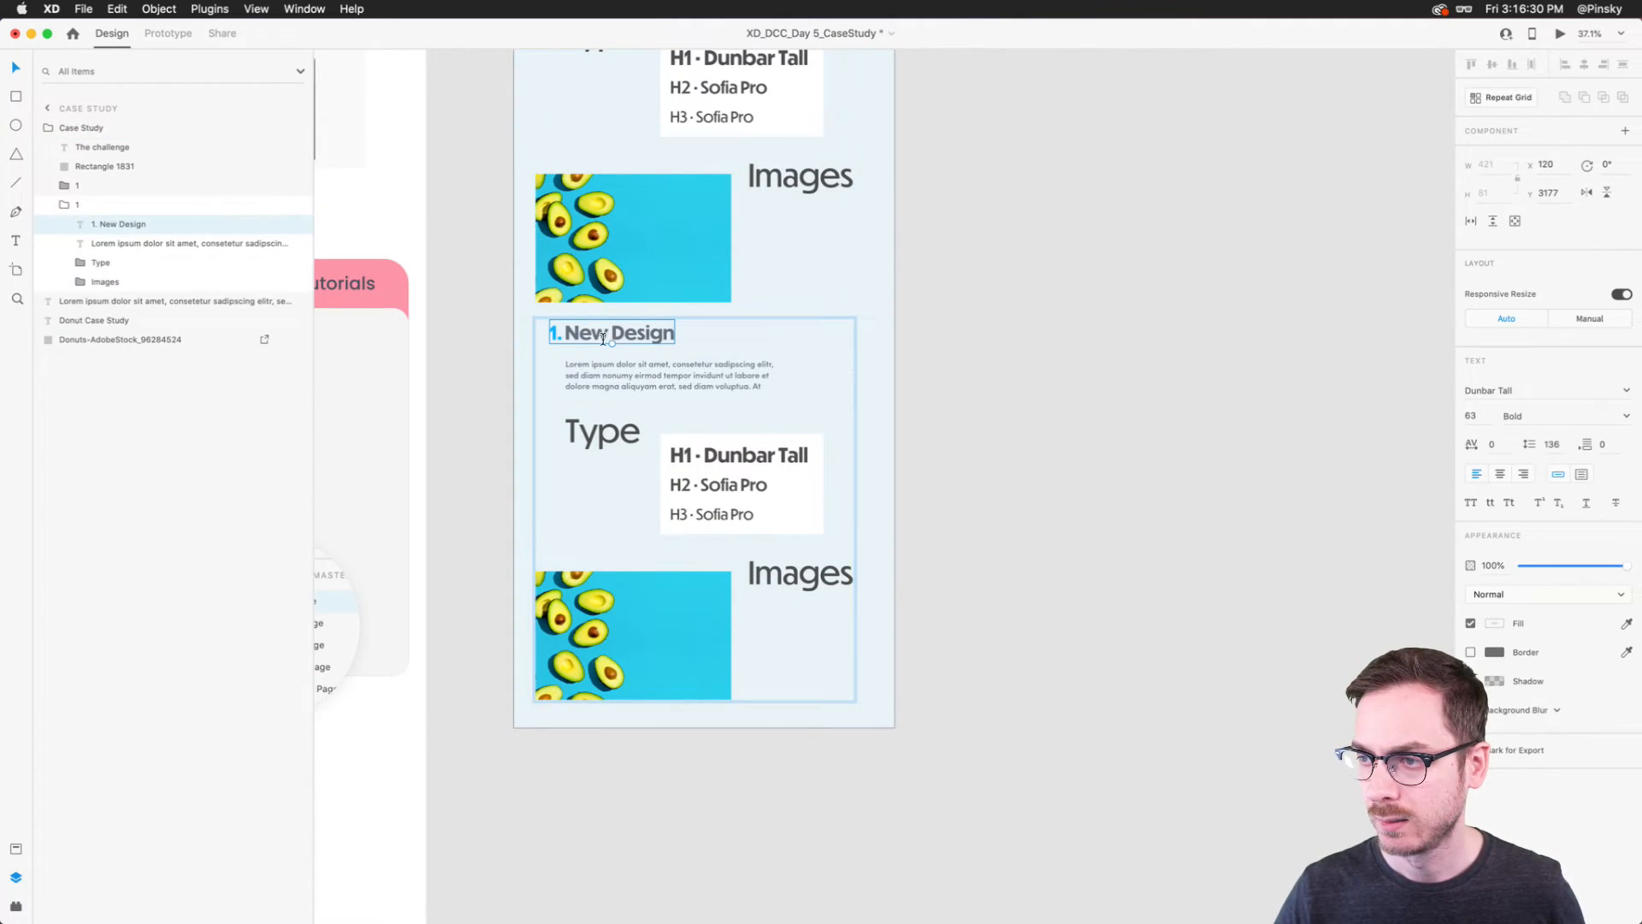
drag(564, 332, 737, 325)
text(Mobile Design)
key(Escape)
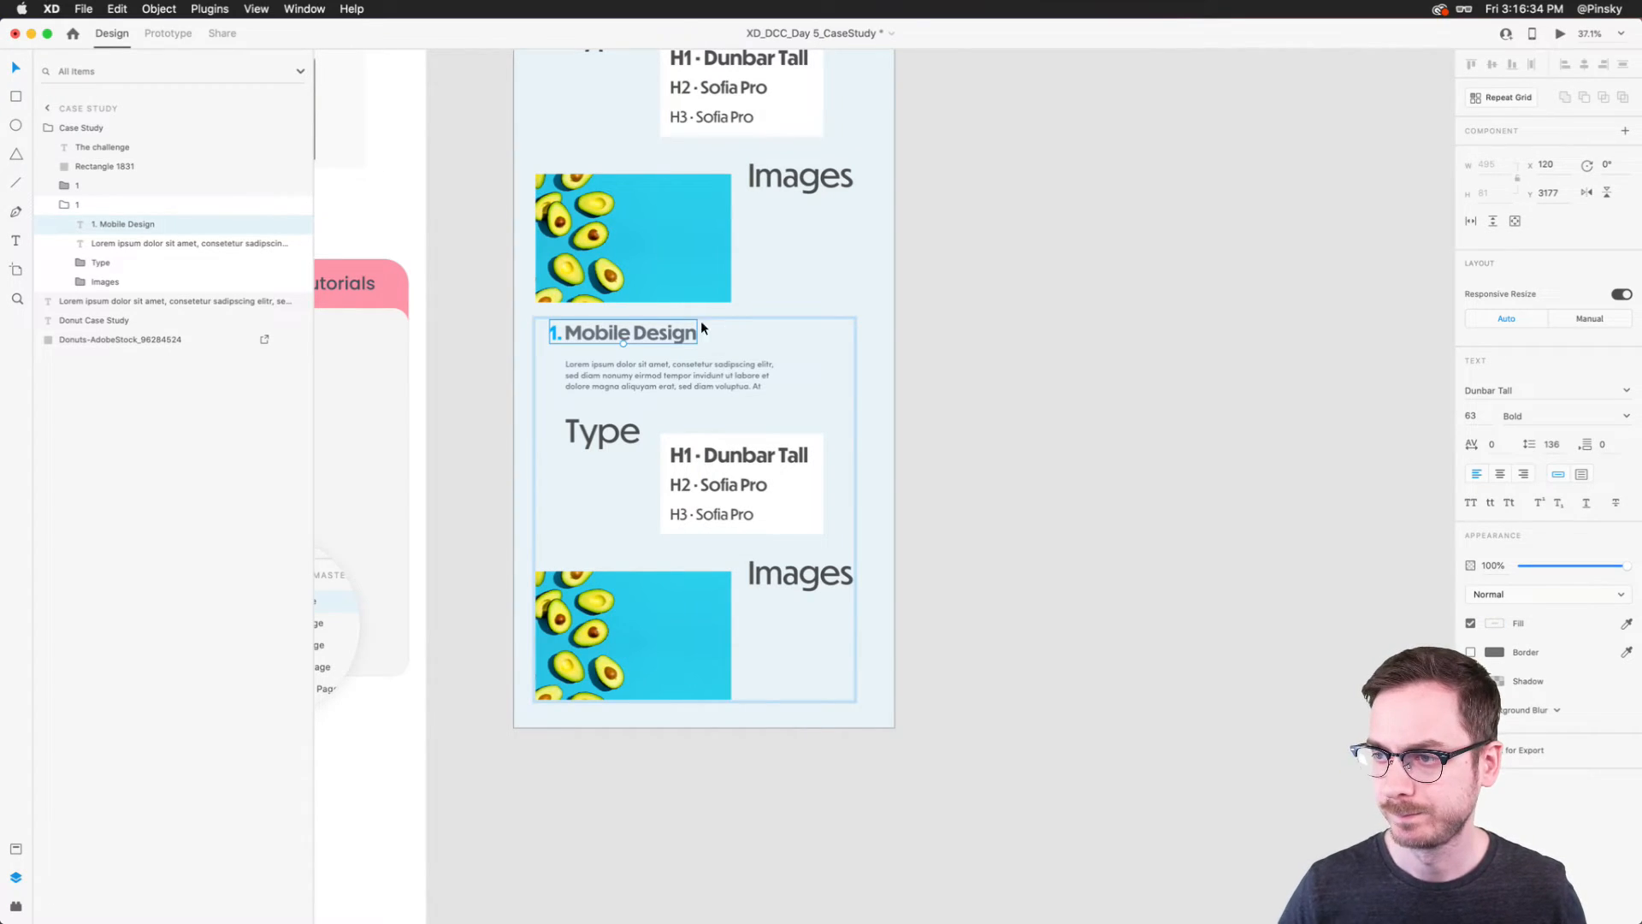
double_click(552, 334)
double_click(553, 333)
text(2)
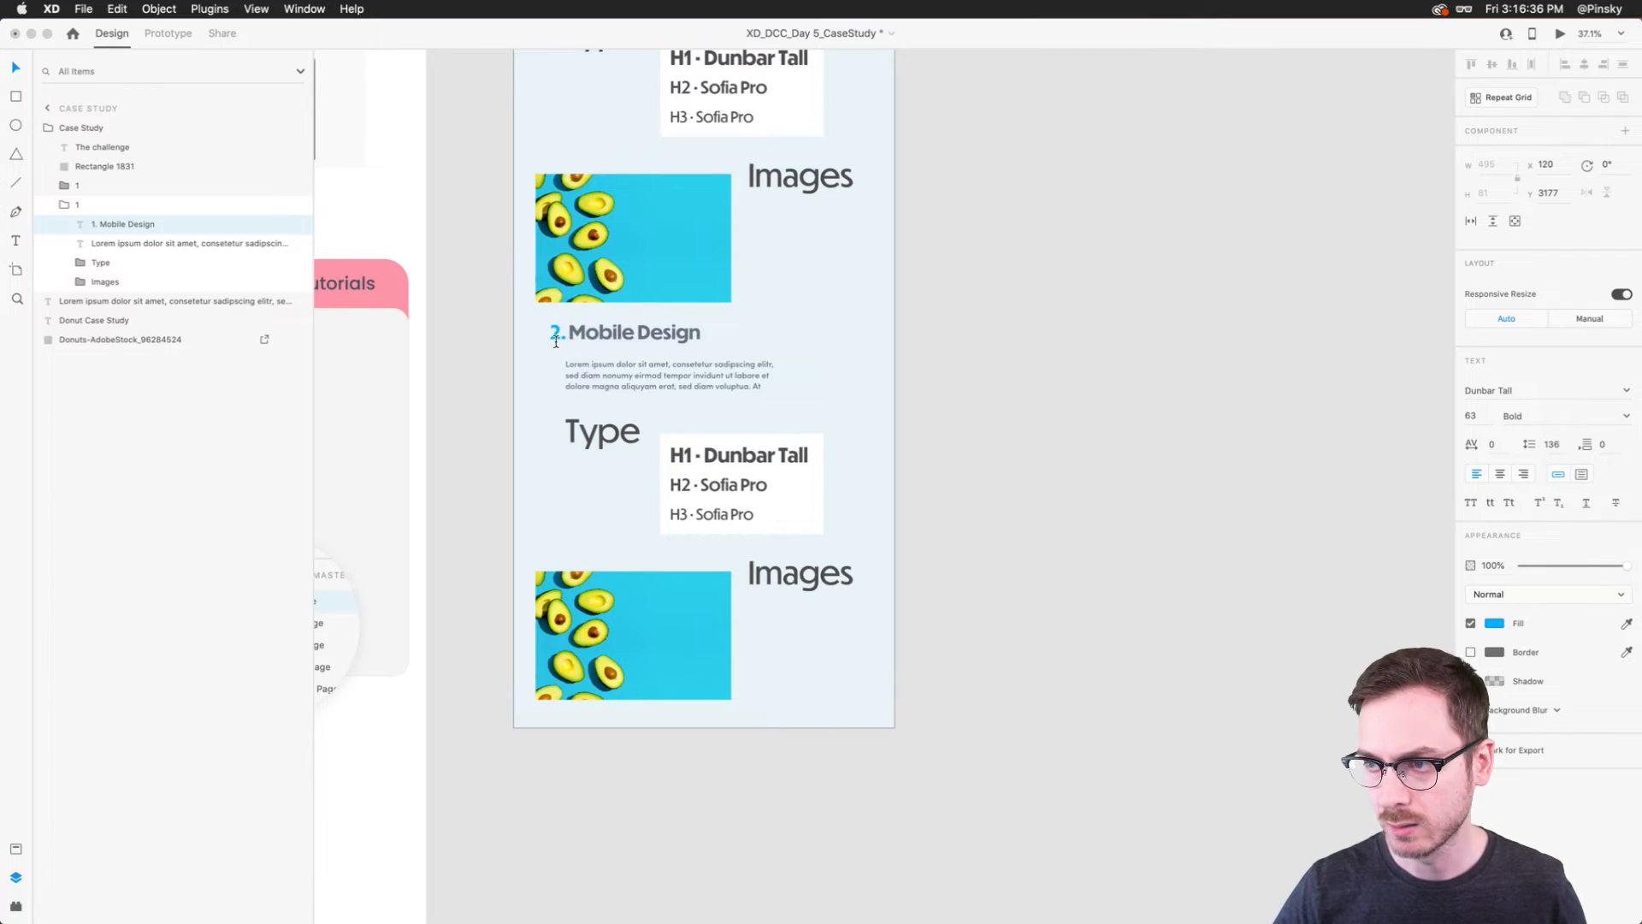
Step: Right-align the "2. Mobile Design" heading and its paragraph toward the right side of the section
click(671, 369)
click(582, 332)
drag(582, 331, 824, 379)
click(1527, 473)
Step: Replace the "Type" heading in the Mobile Design section with "Homescreen"
click(599, 431)
double_click(601, 436)
double_click(602, 441)
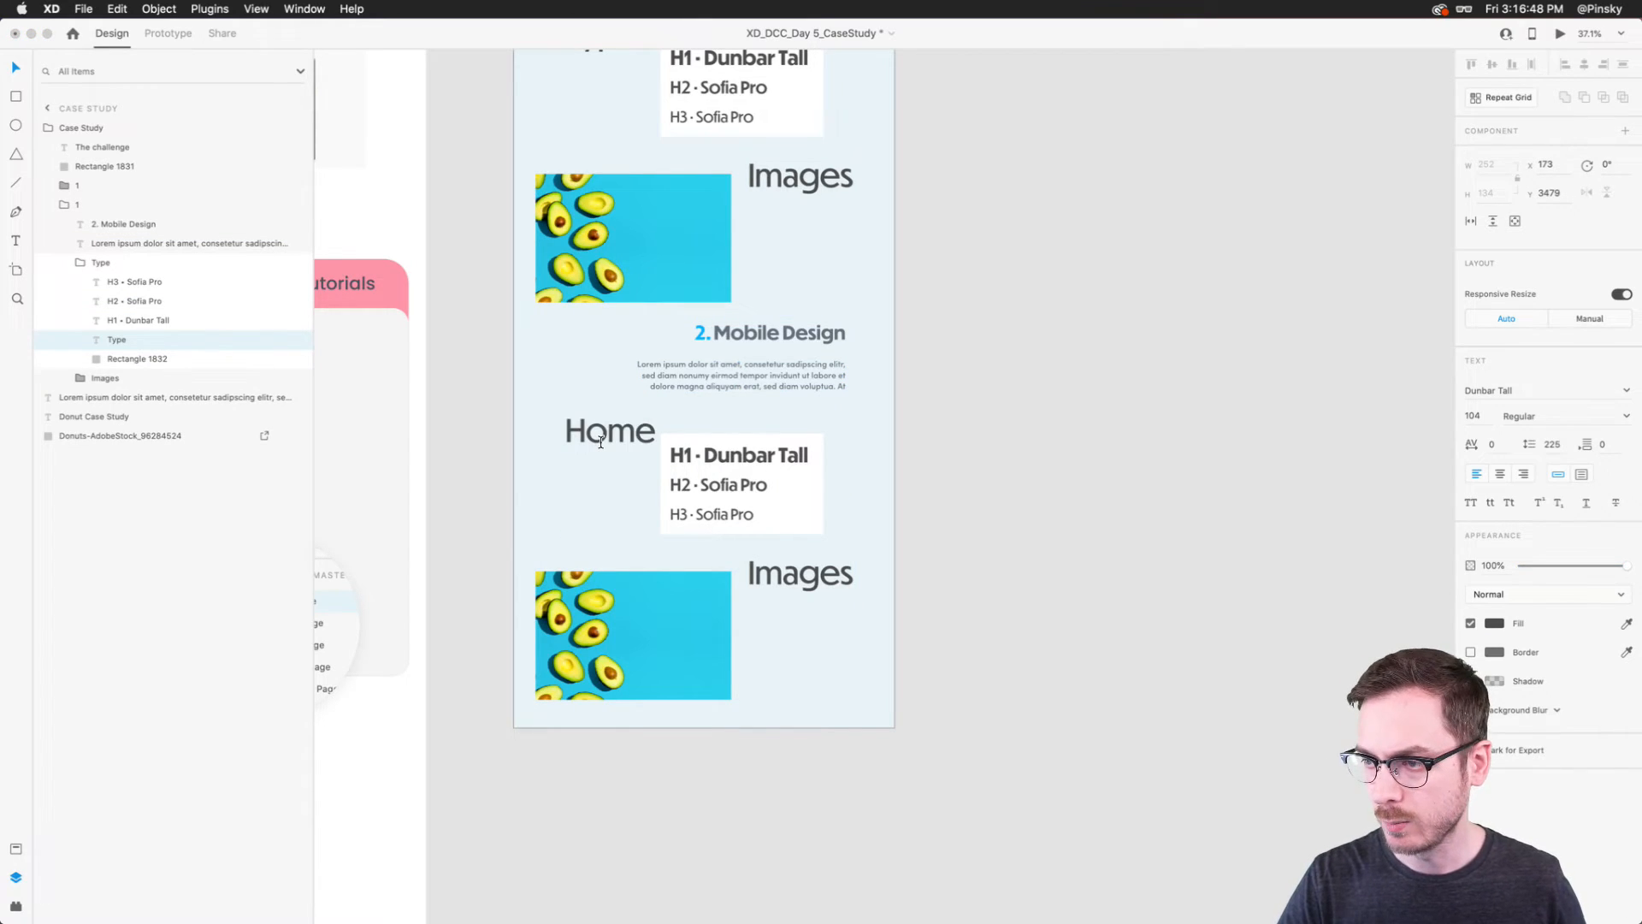
key(Escape)
key(Escape)
key(Escape)
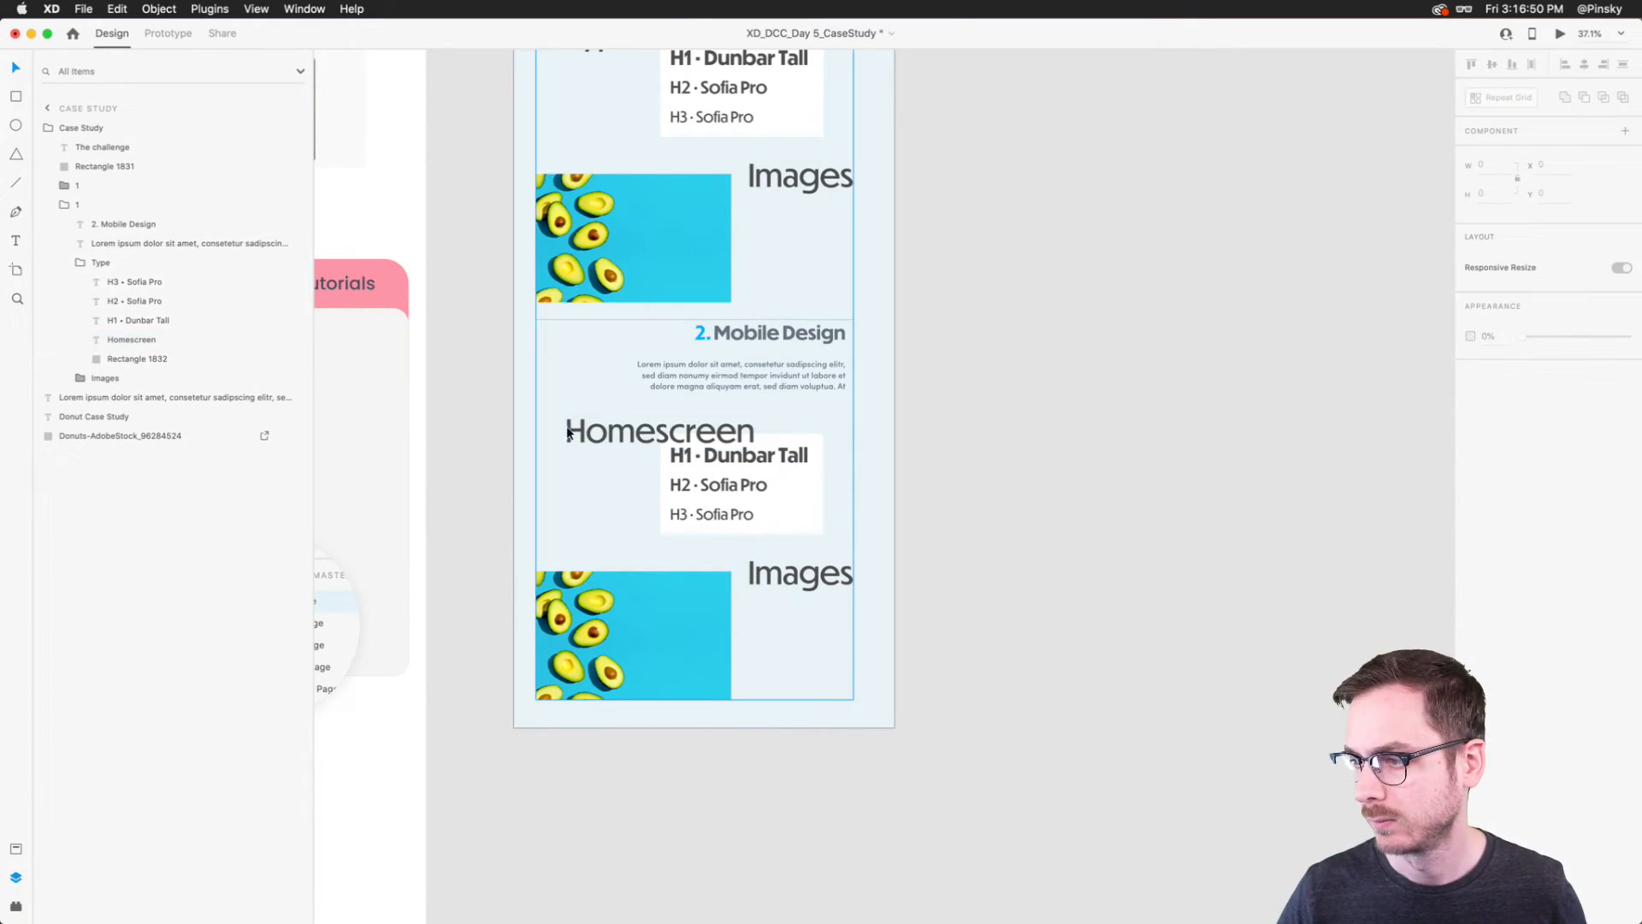
Step: Move the Homescreen heading right to about X 488 and the white rectangle left to about X 153
double_click(603, 431)
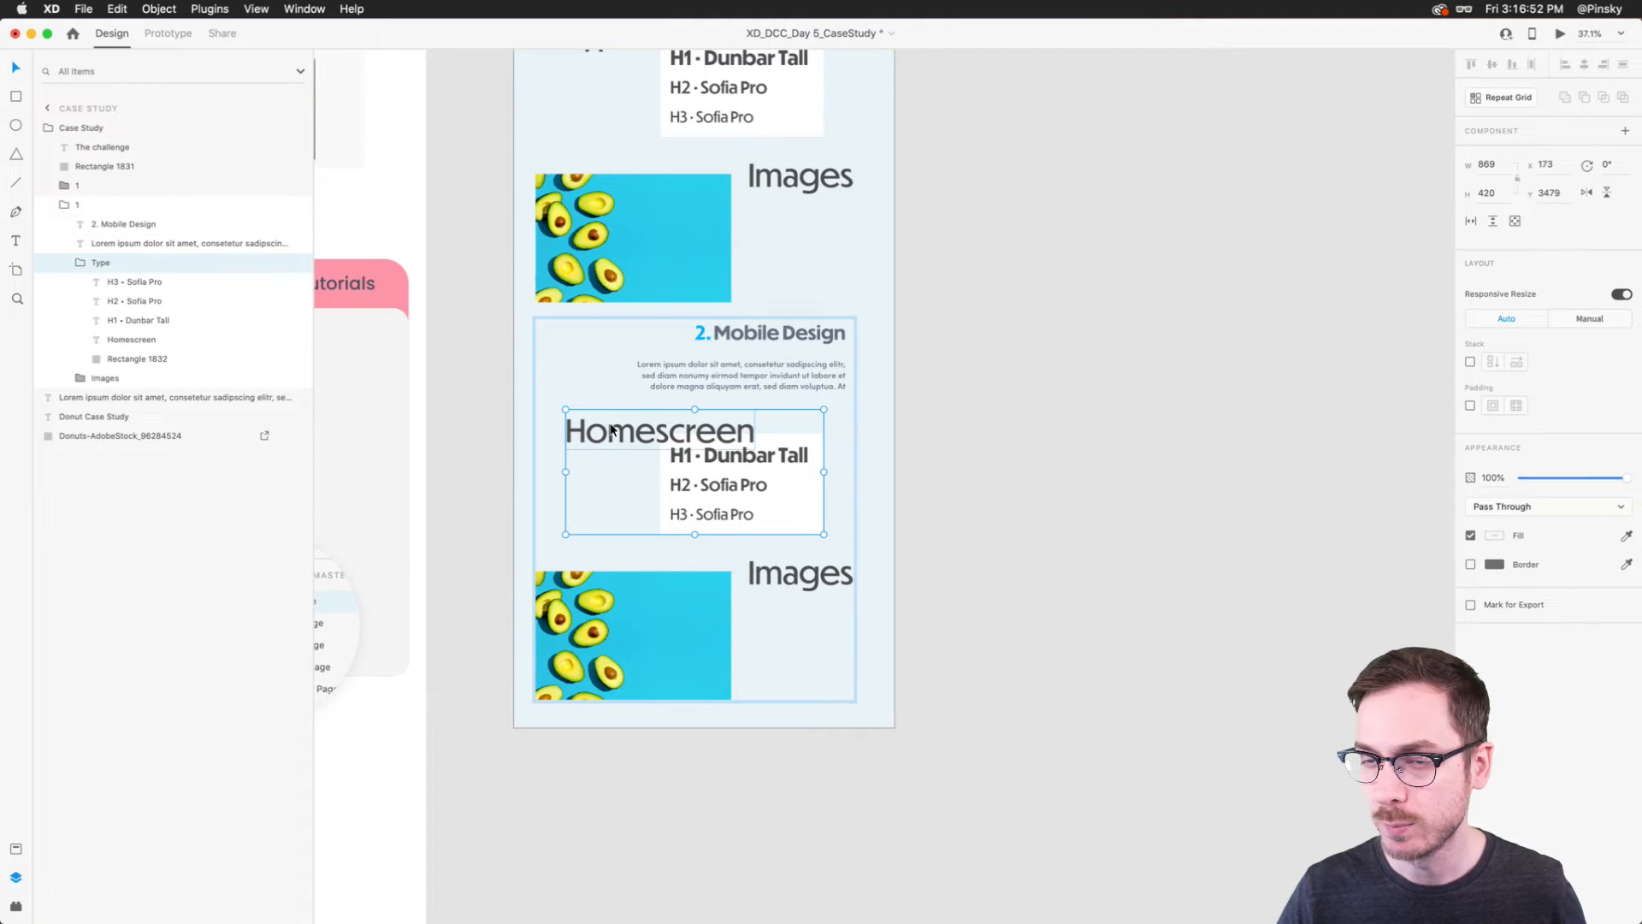
double_click(612, 430)
drag(612, 430, 710, 427)
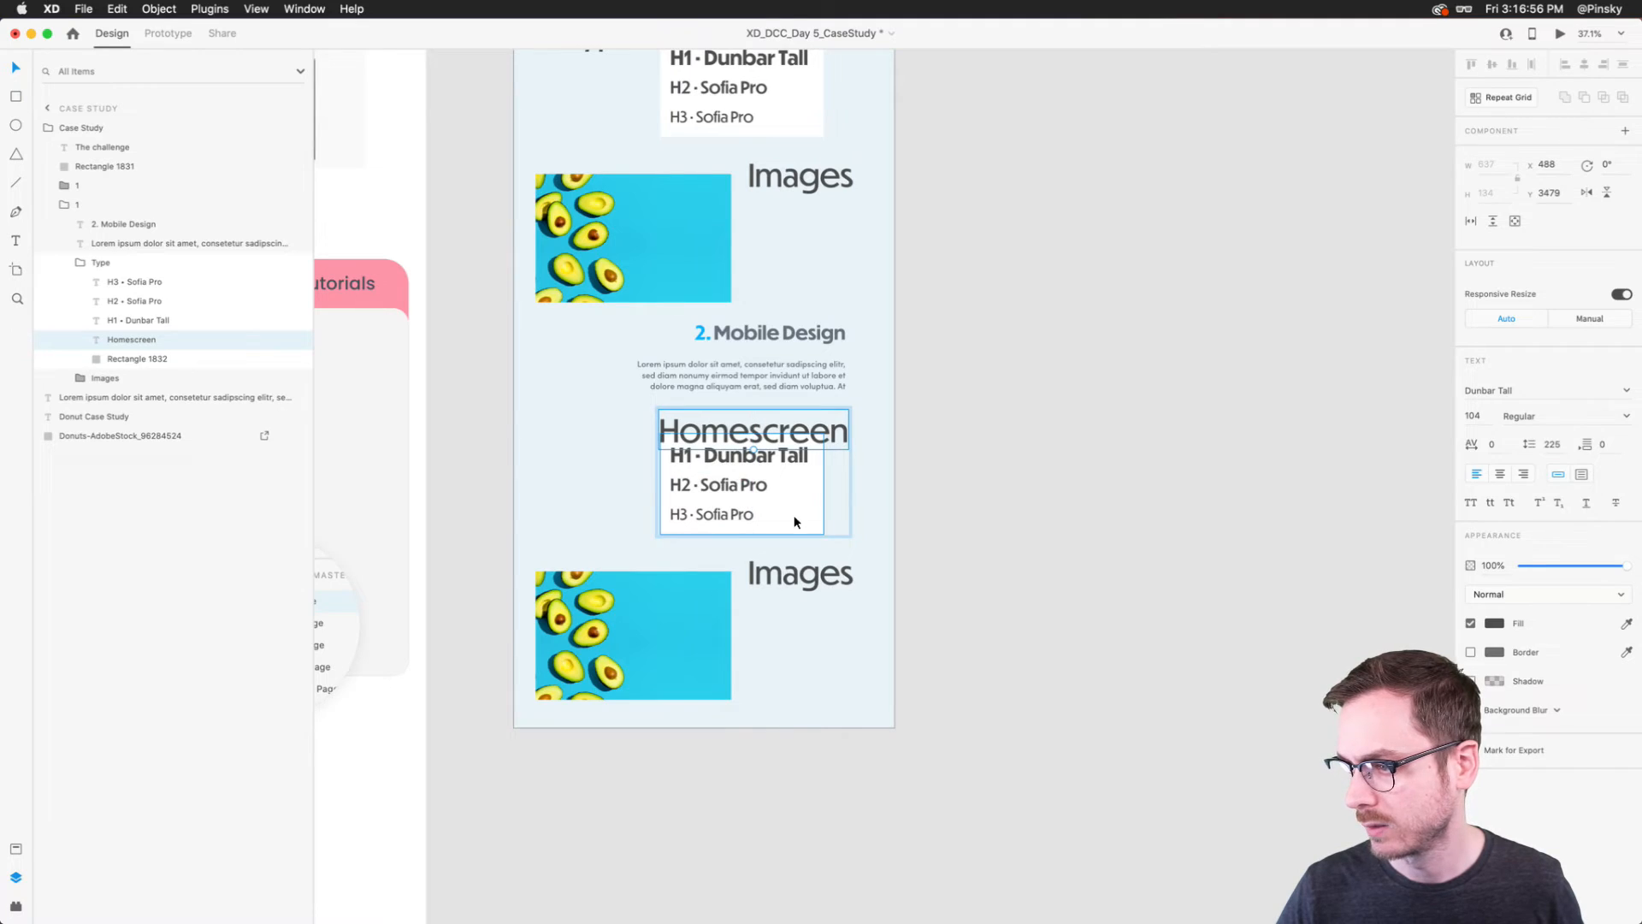
click(808, 522)
drag(792, 505, 689, 505)
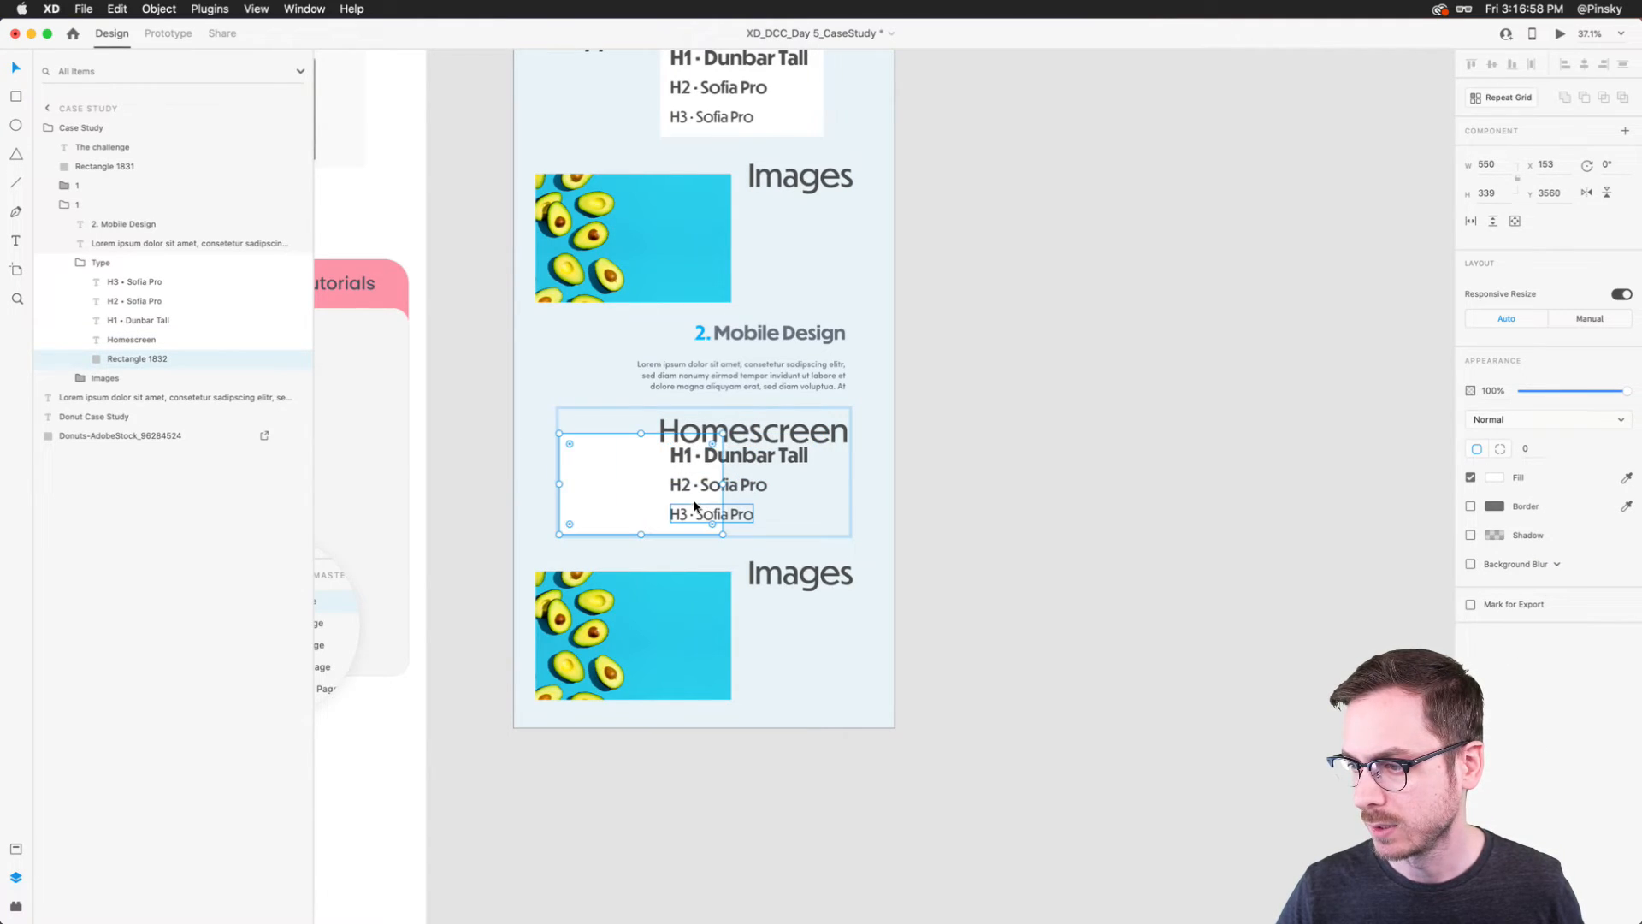
Step: Delete the H1, H2 and H3 font sample lines from the Homescreen section
click(719, 516)
key(Delete)
click(732, 487)
key(Delete)
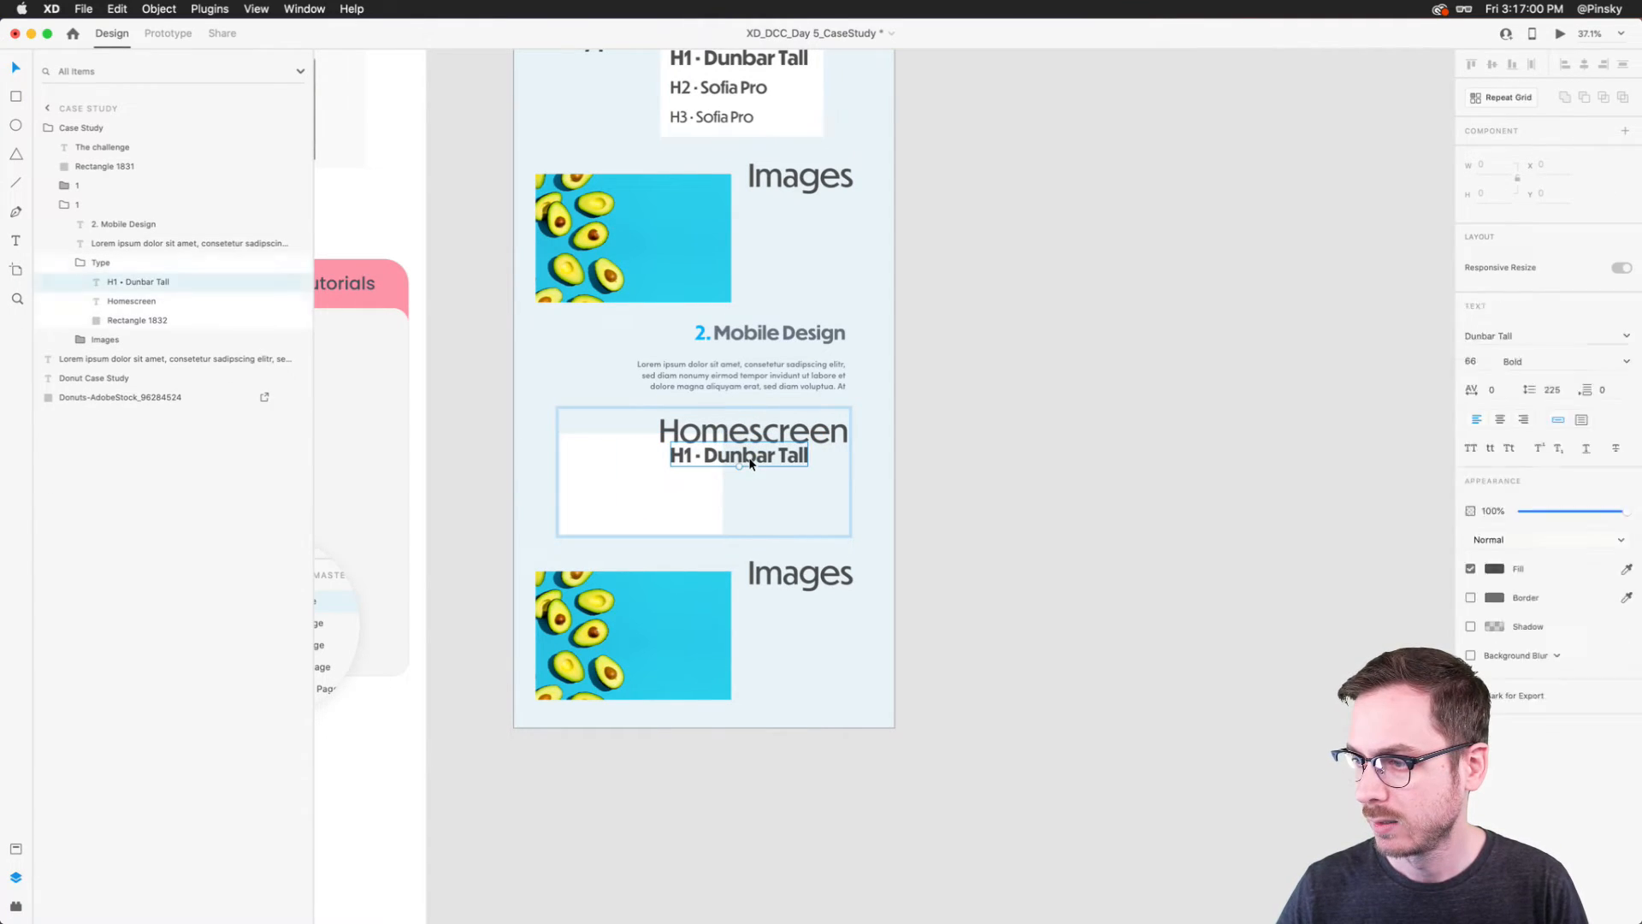
click(736, 455)
key(Delete)
Step: Resize the white rectangle beside the Homescreen heading to about 464 by 362
click(616, 466)
drag(725, 486, 697, 484)
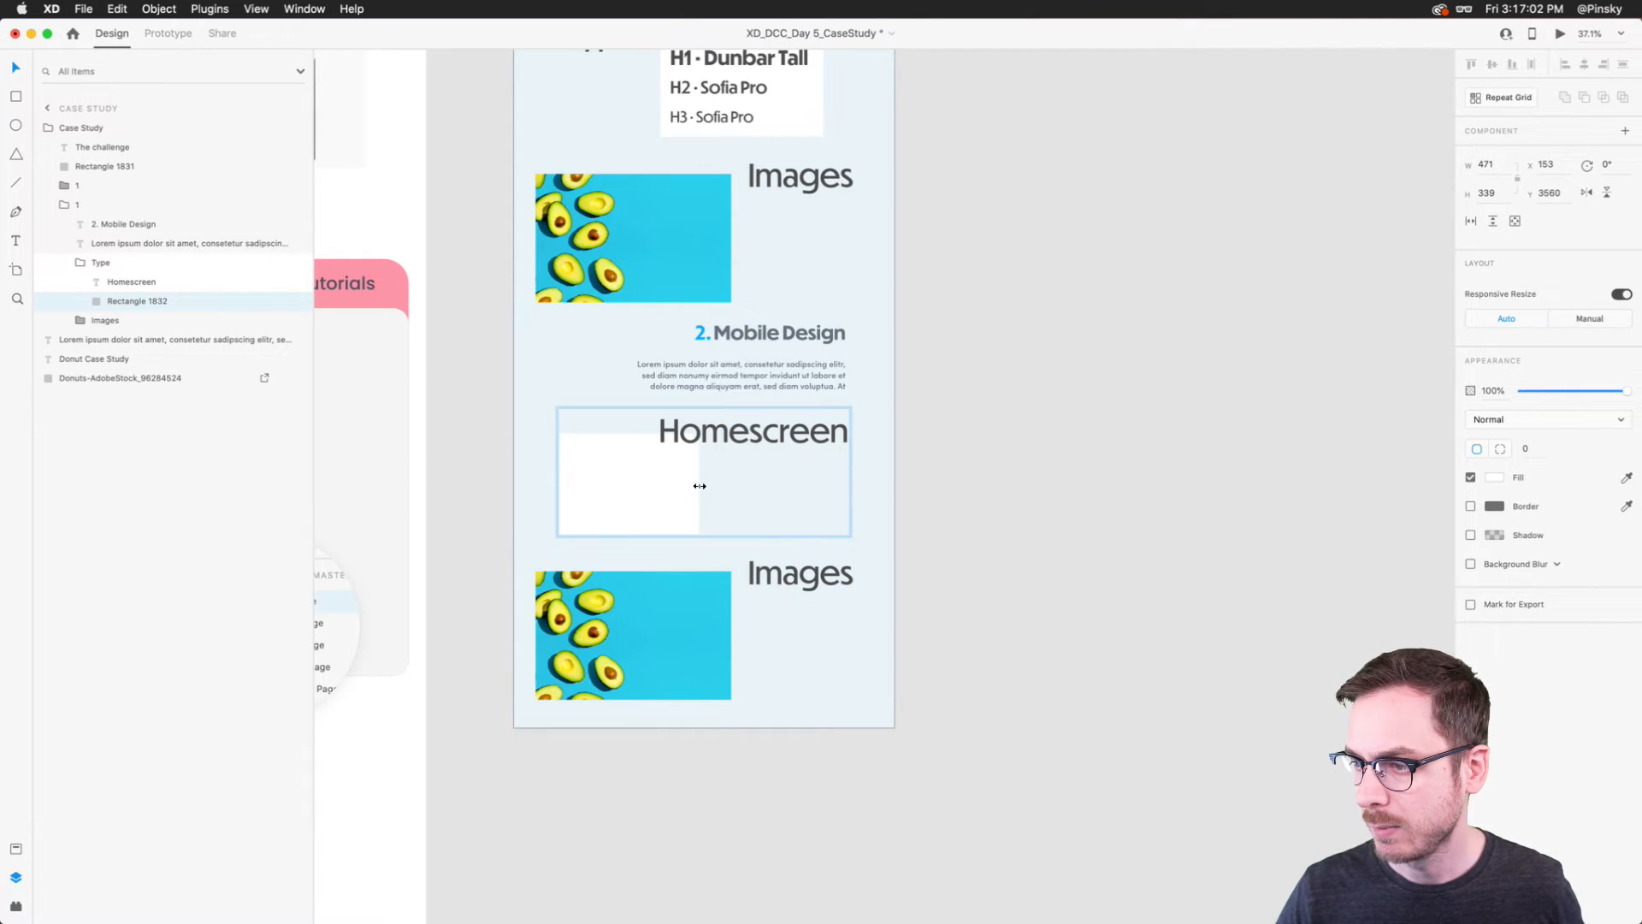
mouse_move(629, 537)
mouse_down()
mouse_move(623, 568)
mouse_move(627, 542)
mouse_up()
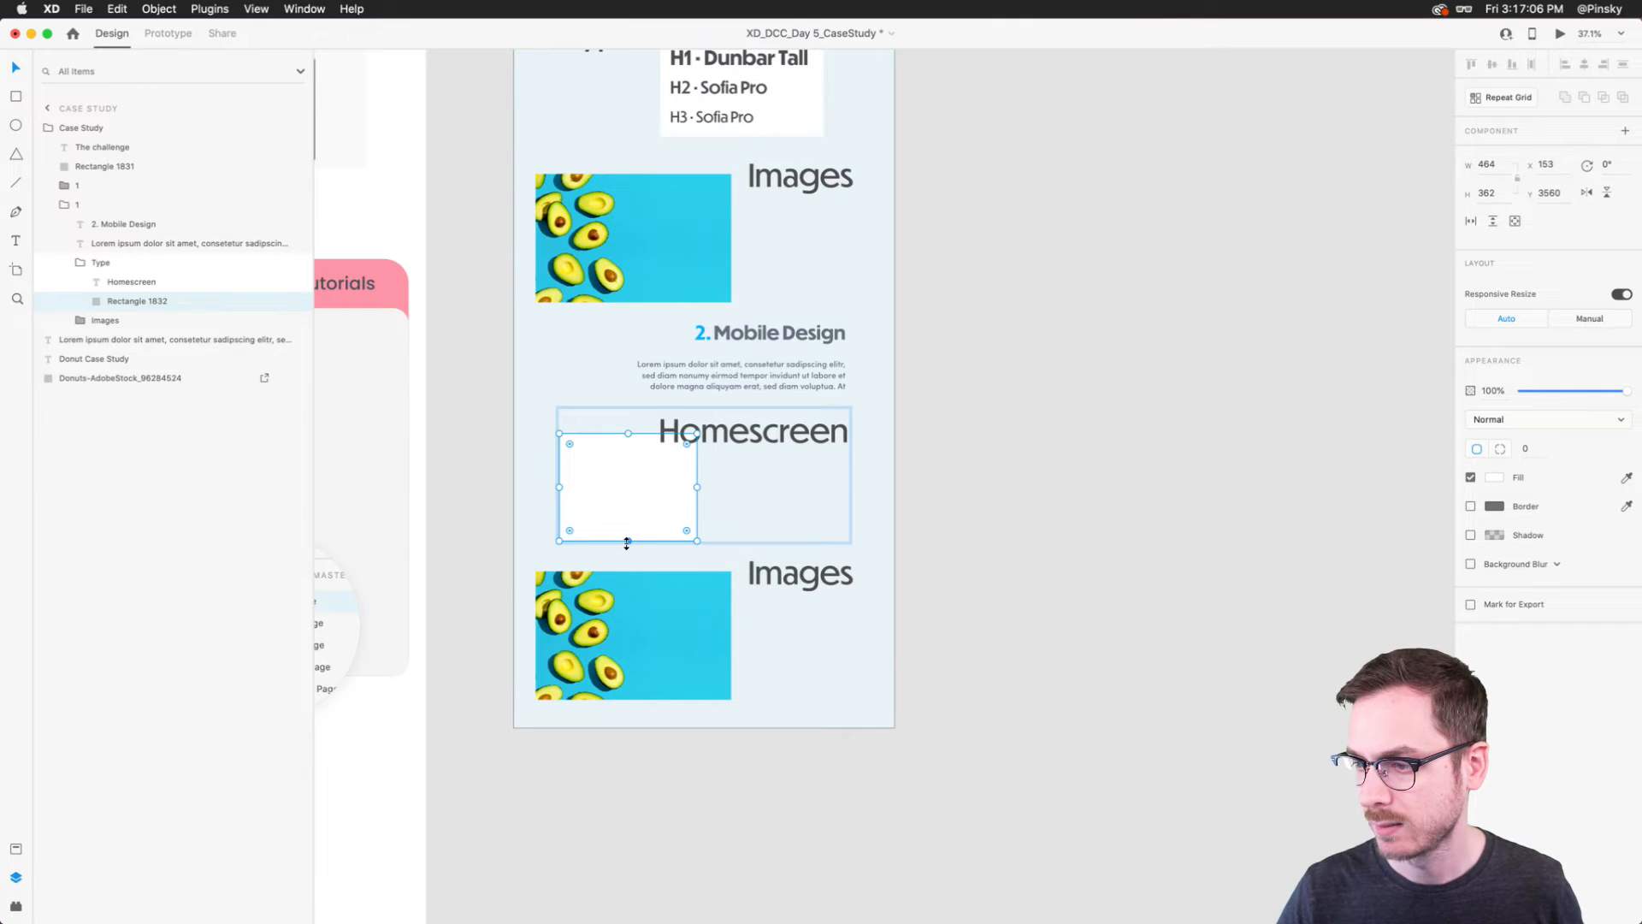
Step: Replace the "Images" heading in the Mobile Design section with "User testing" and move it to the section's left edge
double_click(797, 573)
double_click(803, 576)
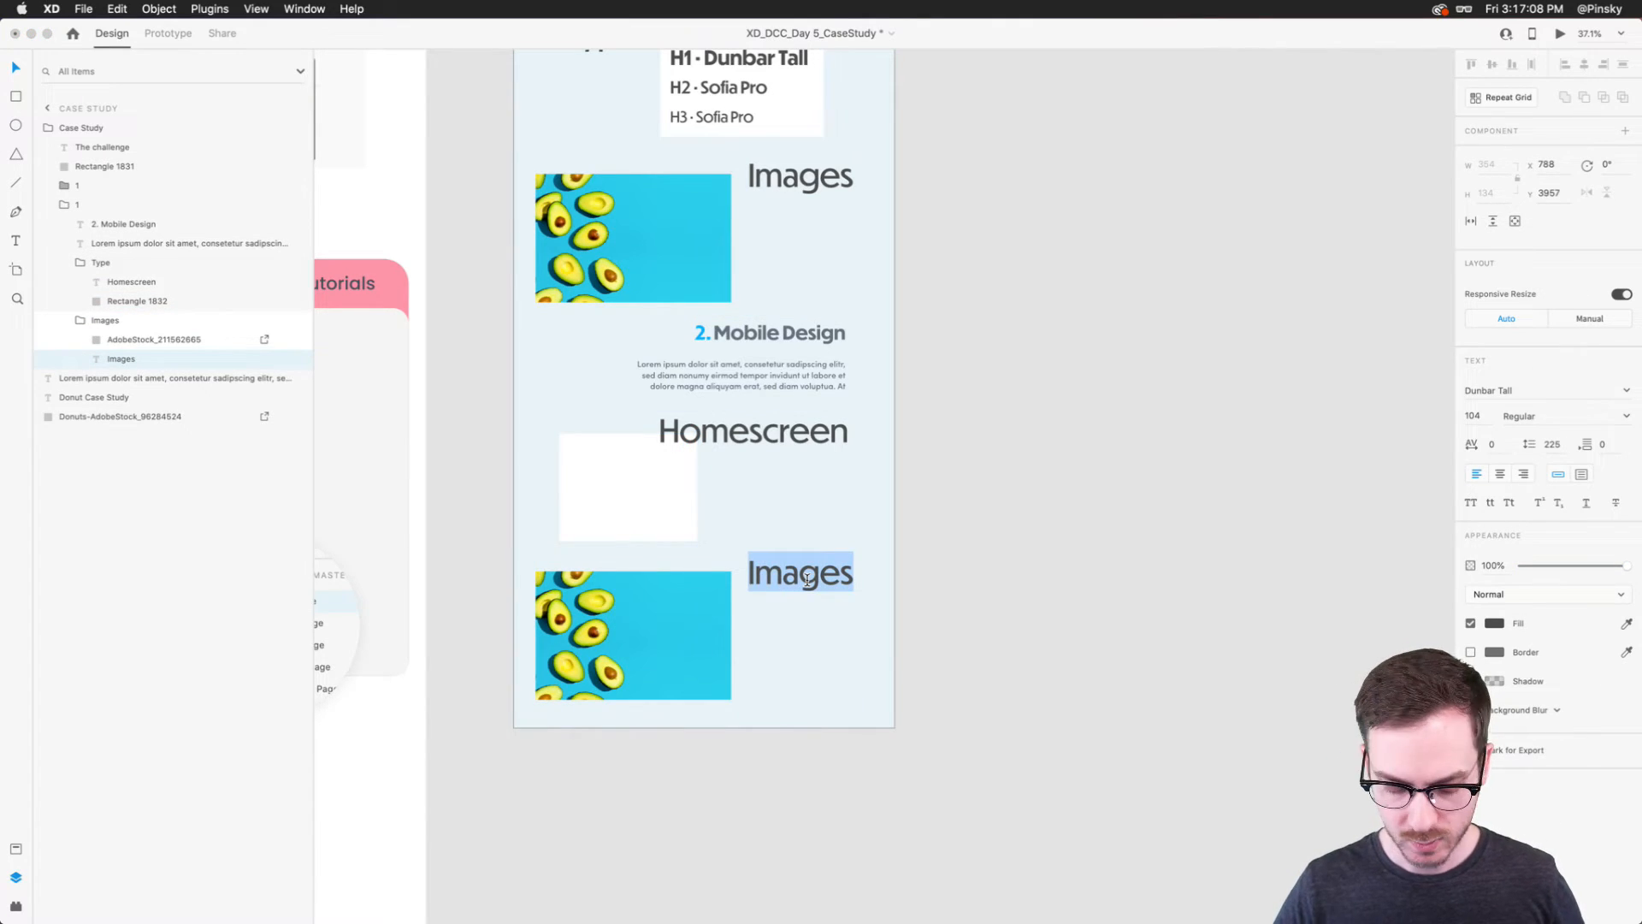
text(User)
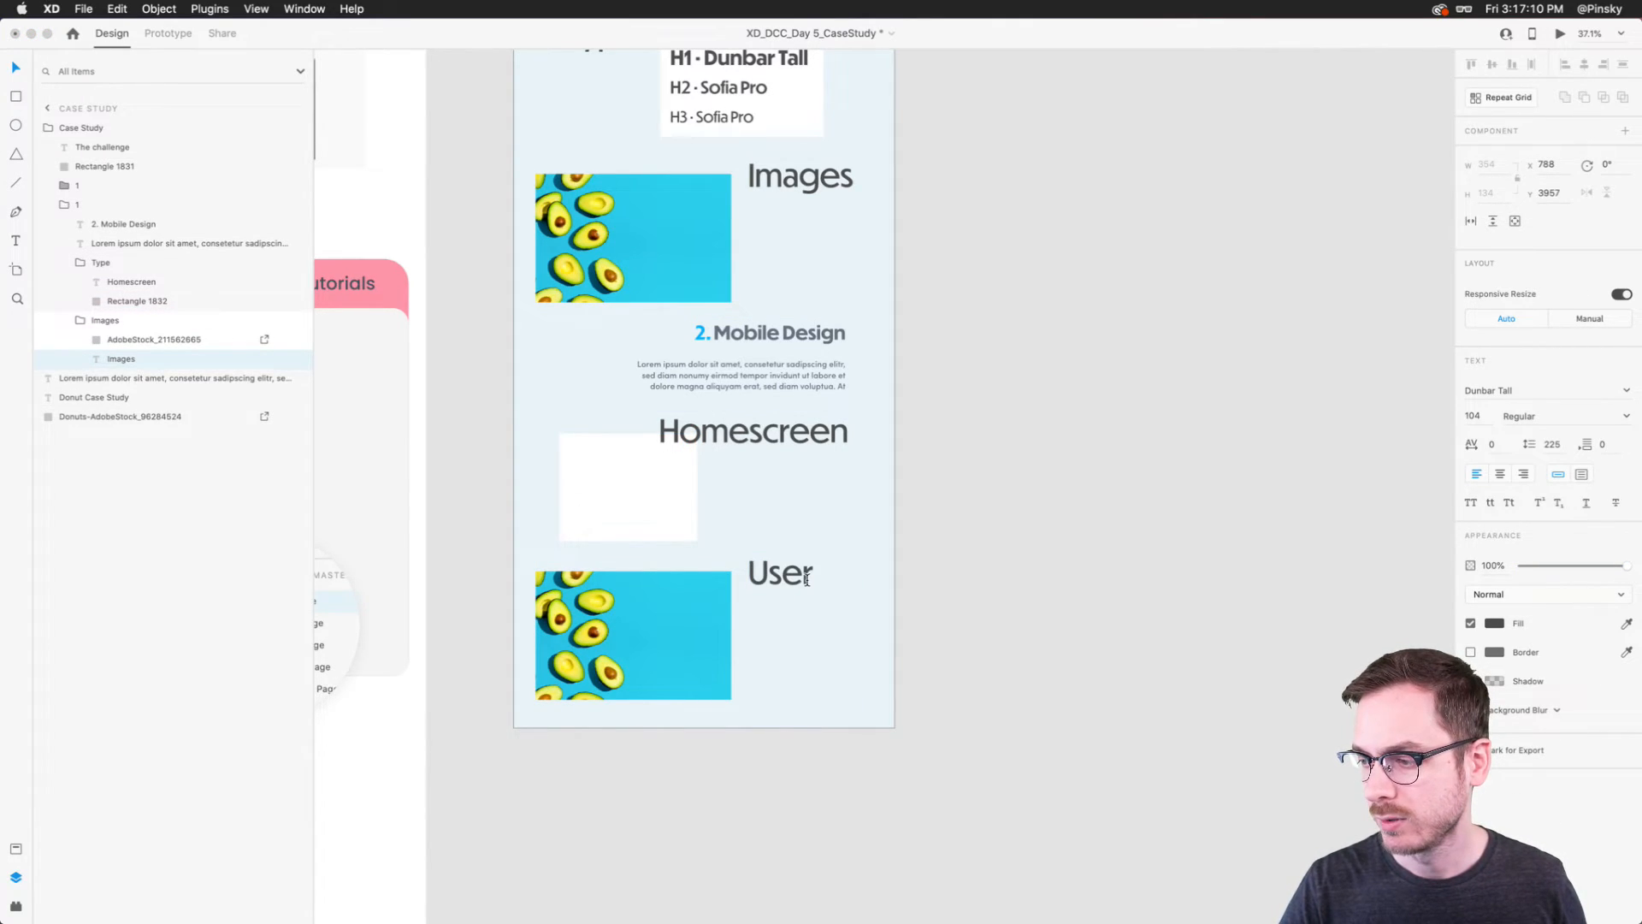
text( testing)
key(Escape)
drag(849, 586, 634, 593)
Step: Send the avocado picture behind the User testing heading and move it right to about X 497
click(629, 635)
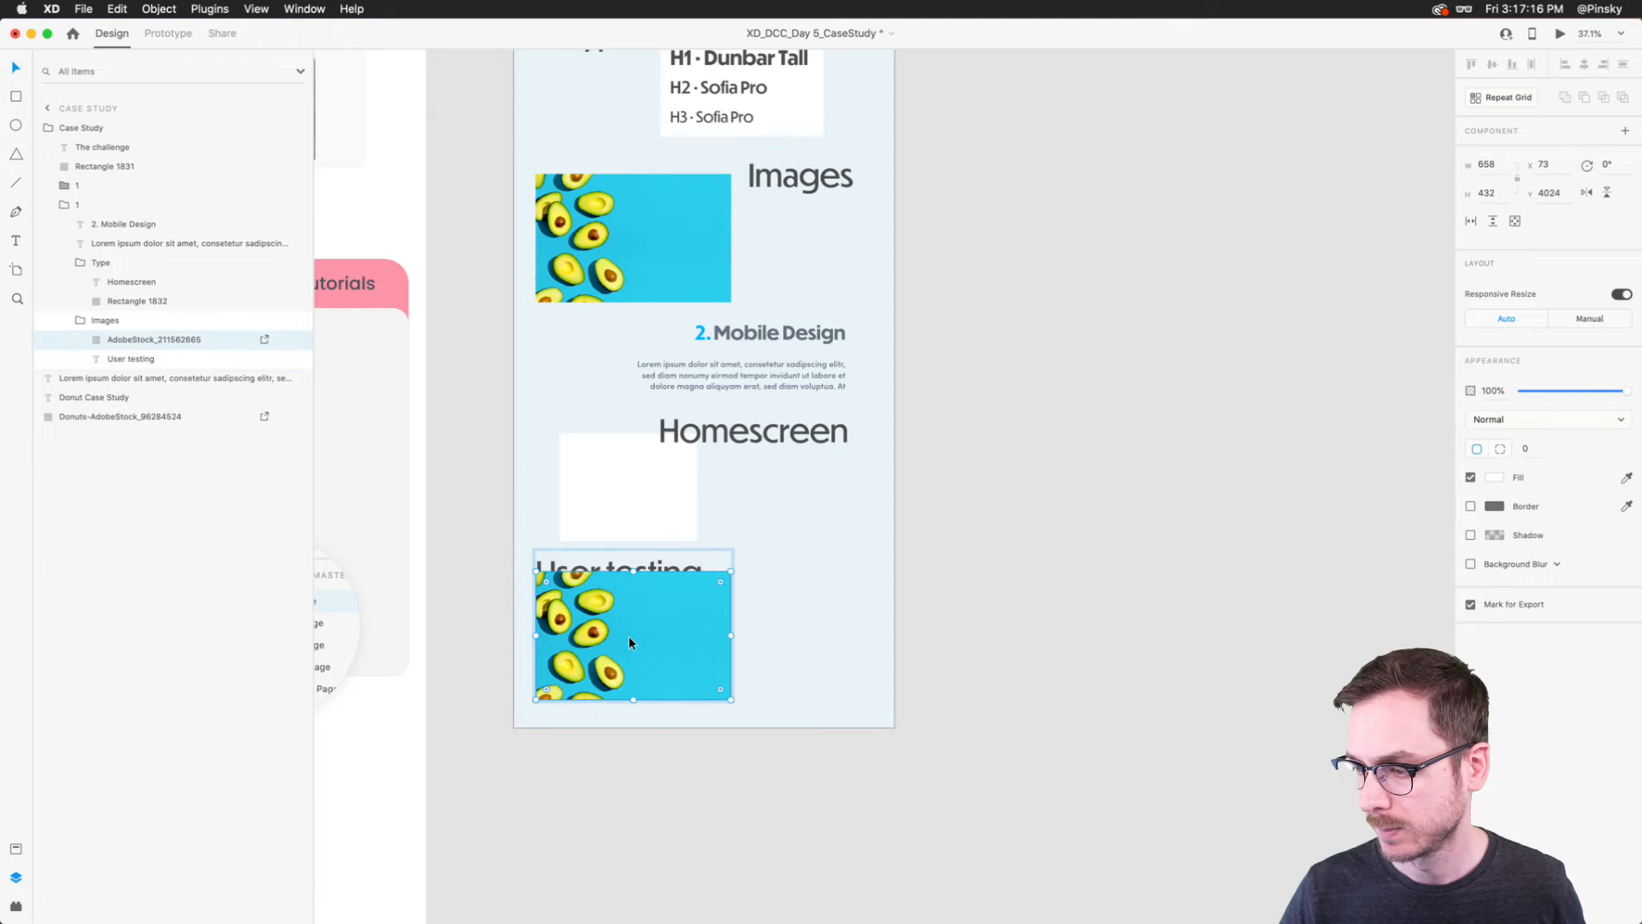
key(super+bracketleft)
drag(629, 666, 753, 663)
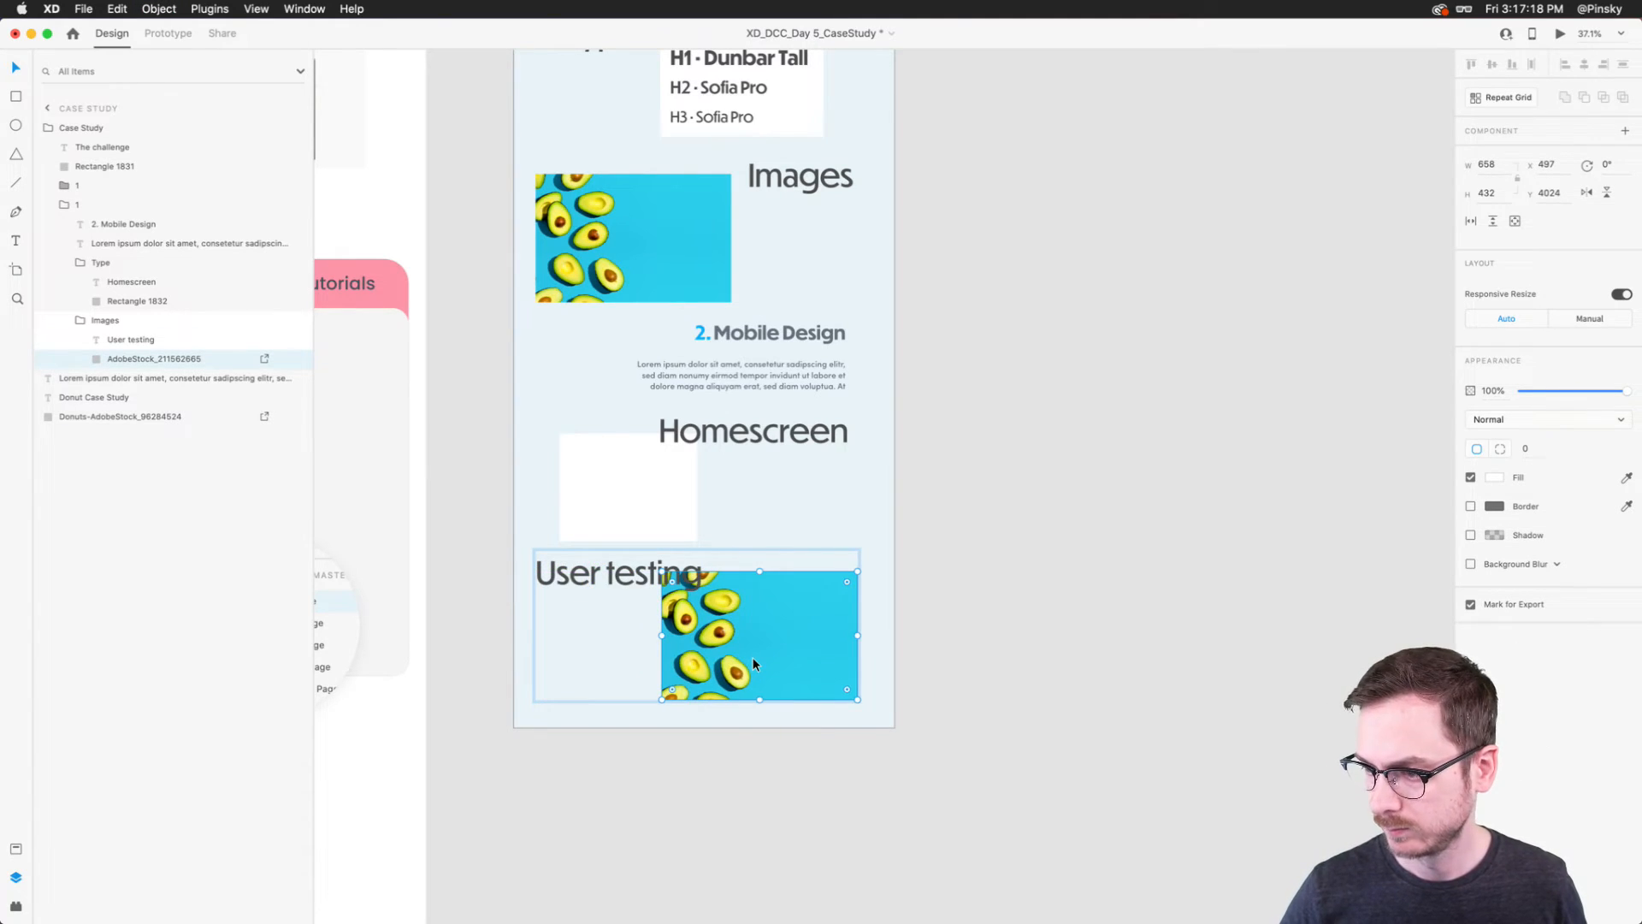
Step: Replace the avocado picture with a gray fill, narrow it to about 248, and place a copy beside it
click(1493, 479)
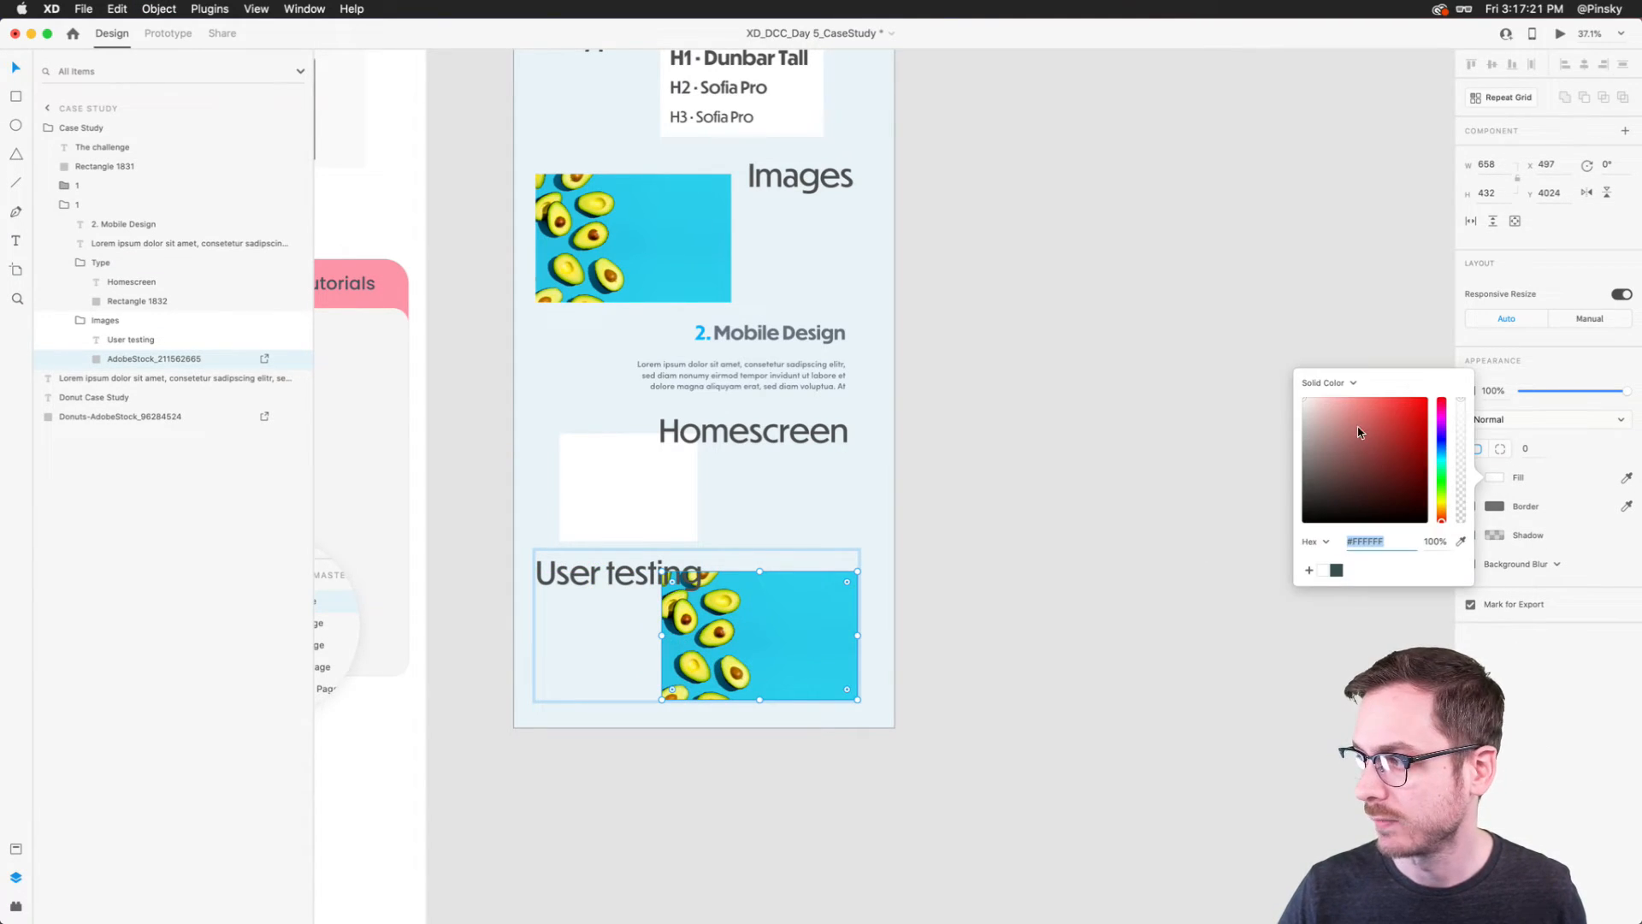
click(1287, 429)
drag(660, 634, 737, 625)
key(Tab)
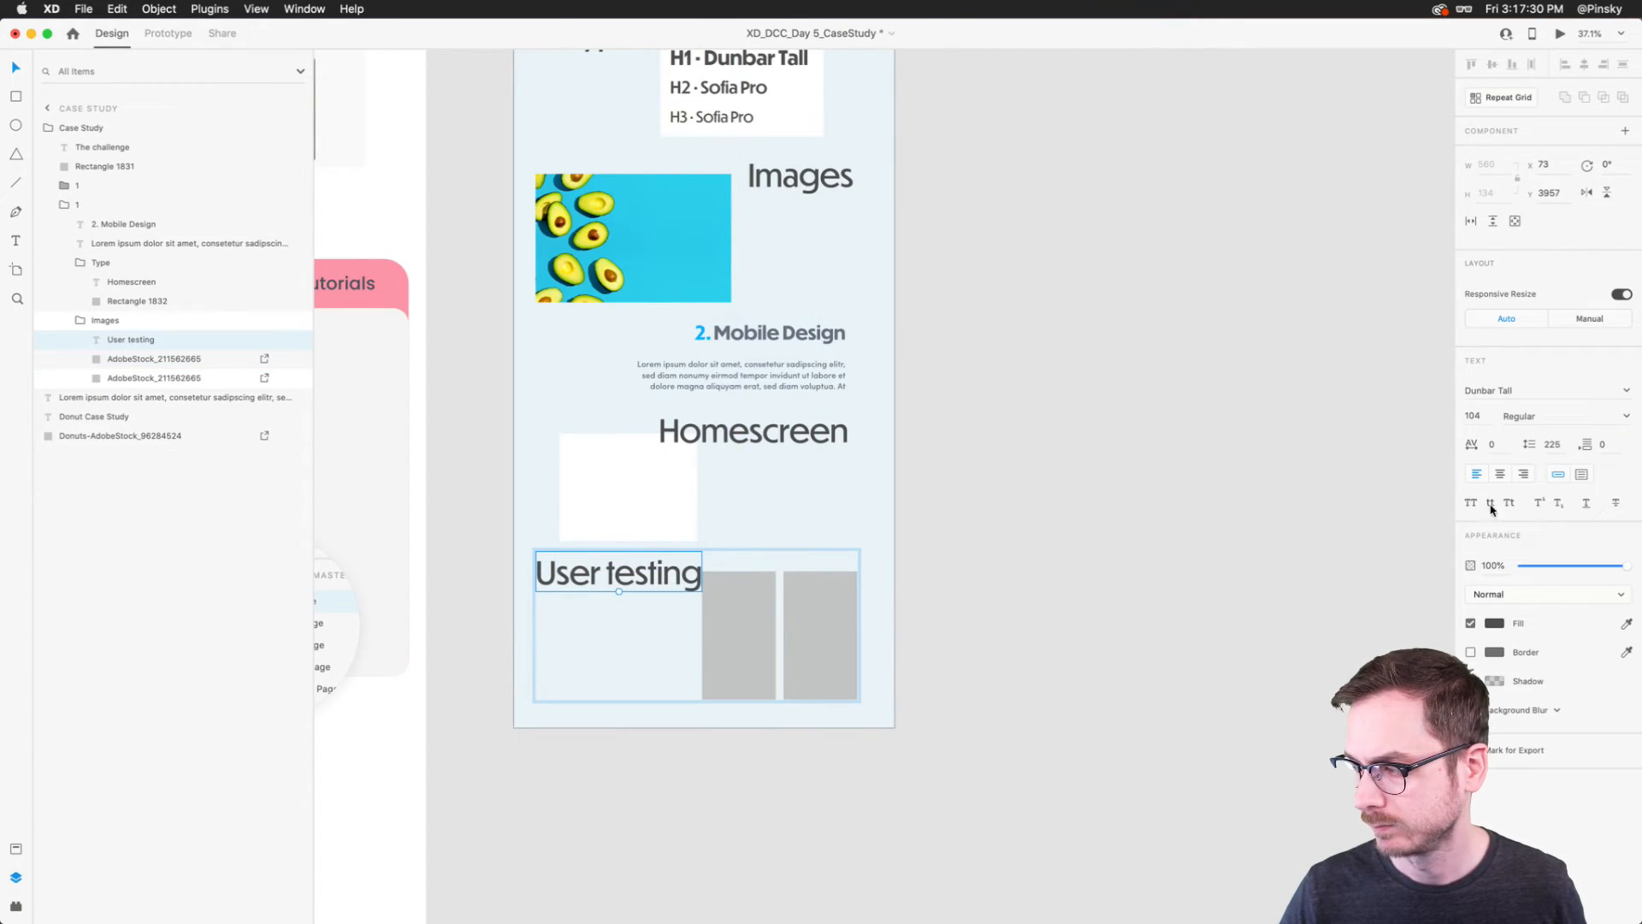
Step: Reduce the User testing heading's font size to 98
click(1473, 416)
key(Down)
key(Down)
key(Down)
key(Down)
key(Down)
key(Down)
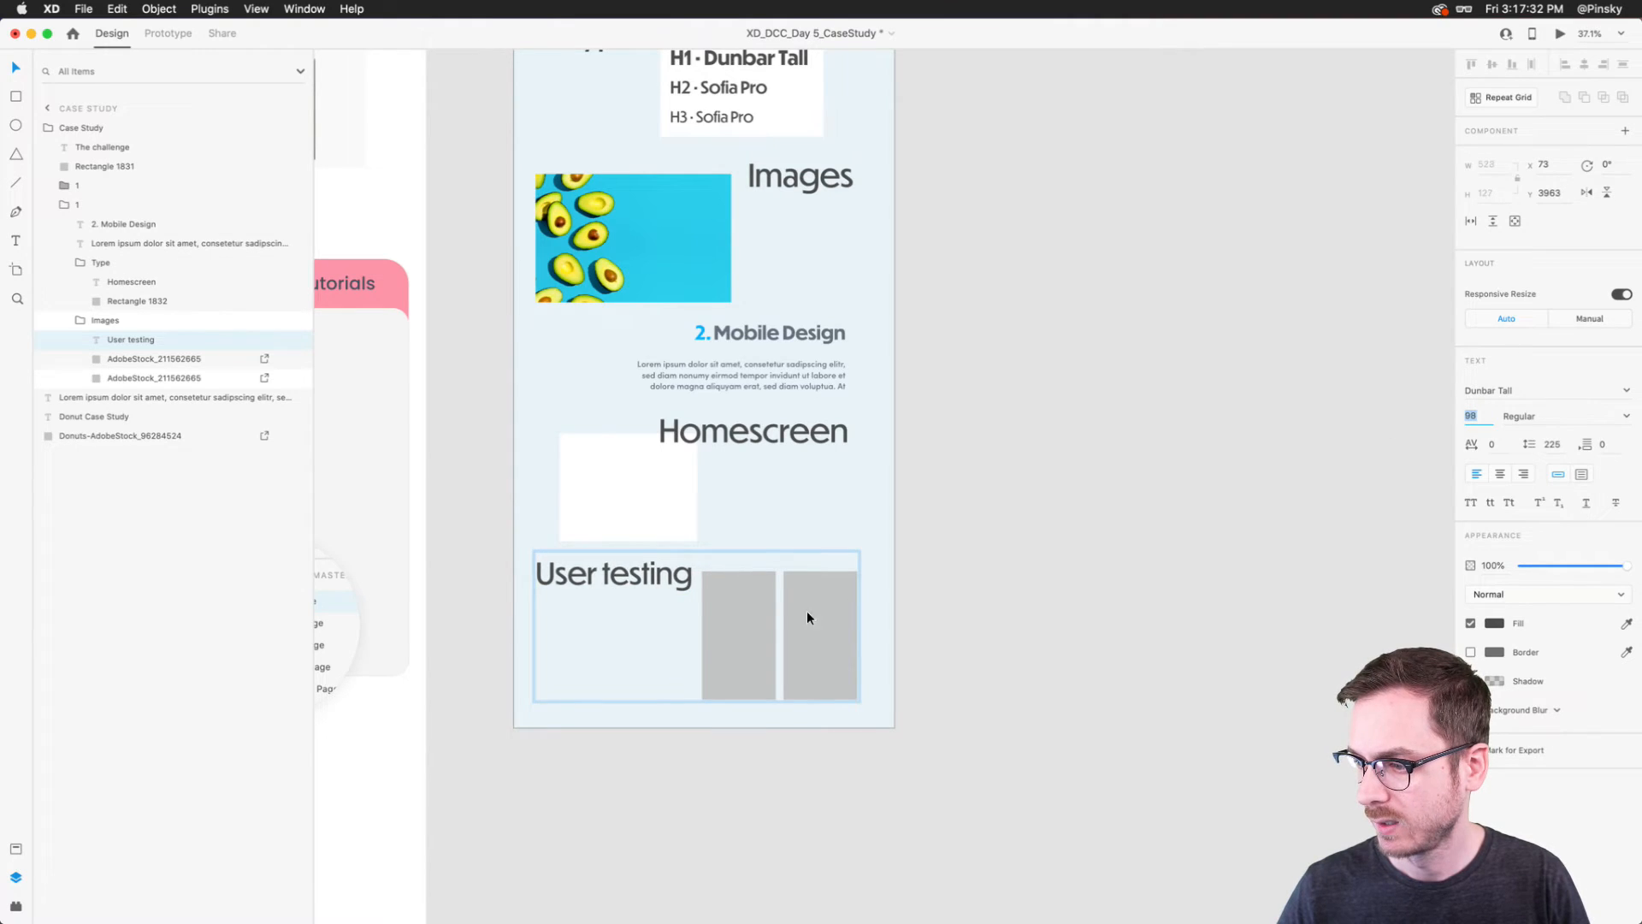
Step: Group the two gray rectangles beside User testing and name the group "Product Shots"
click(737, 617)
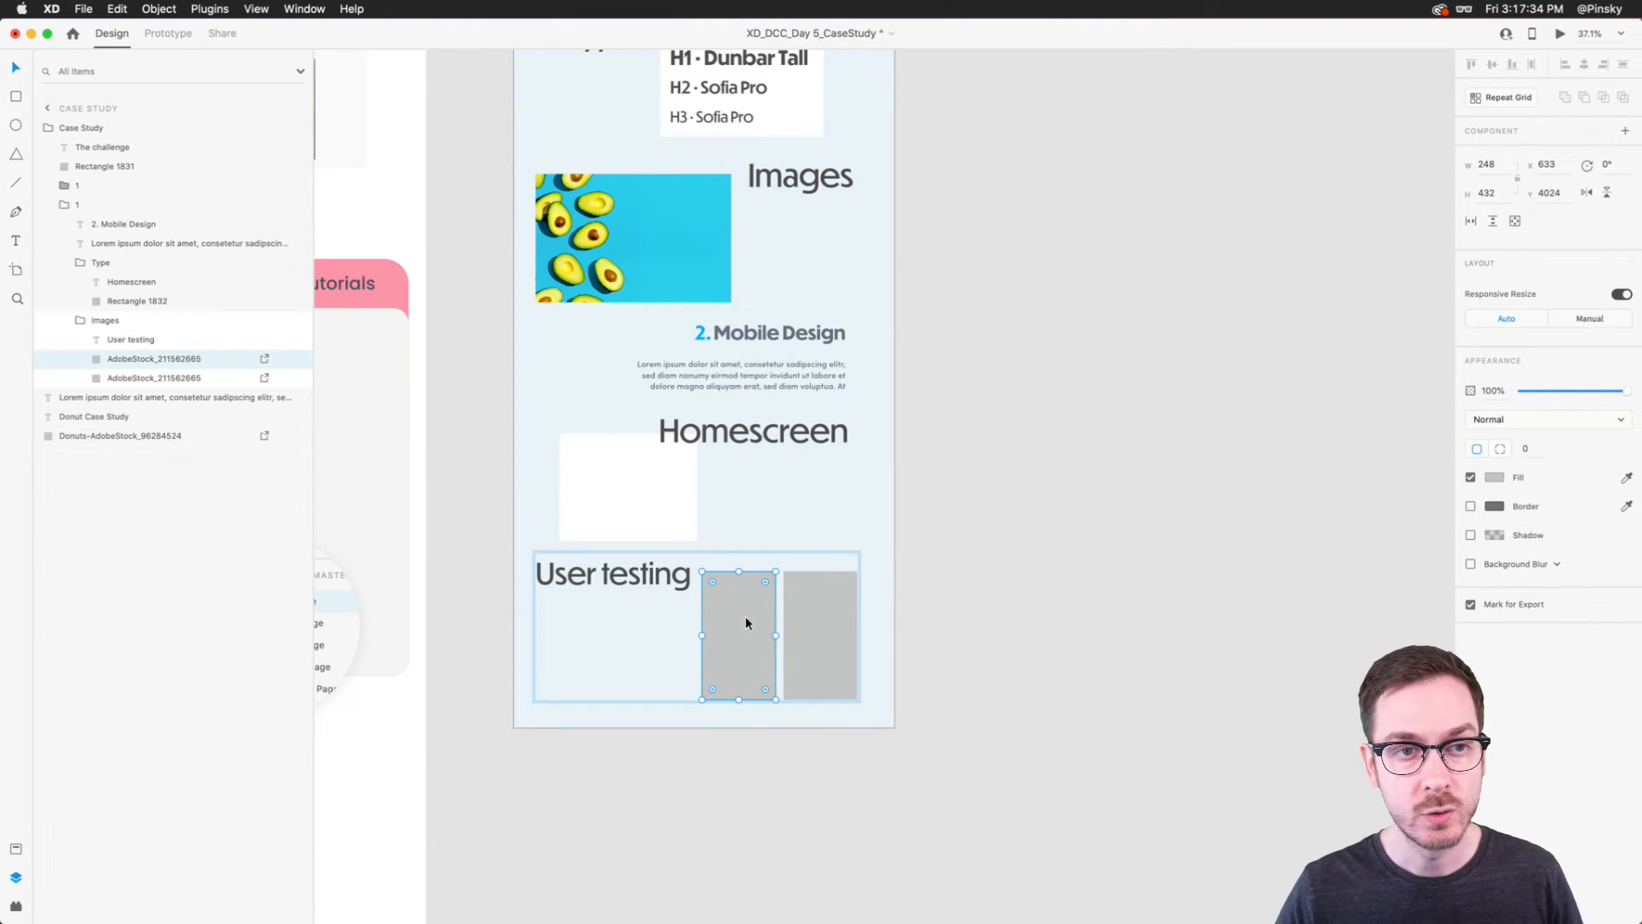
shift+click(800, 623)
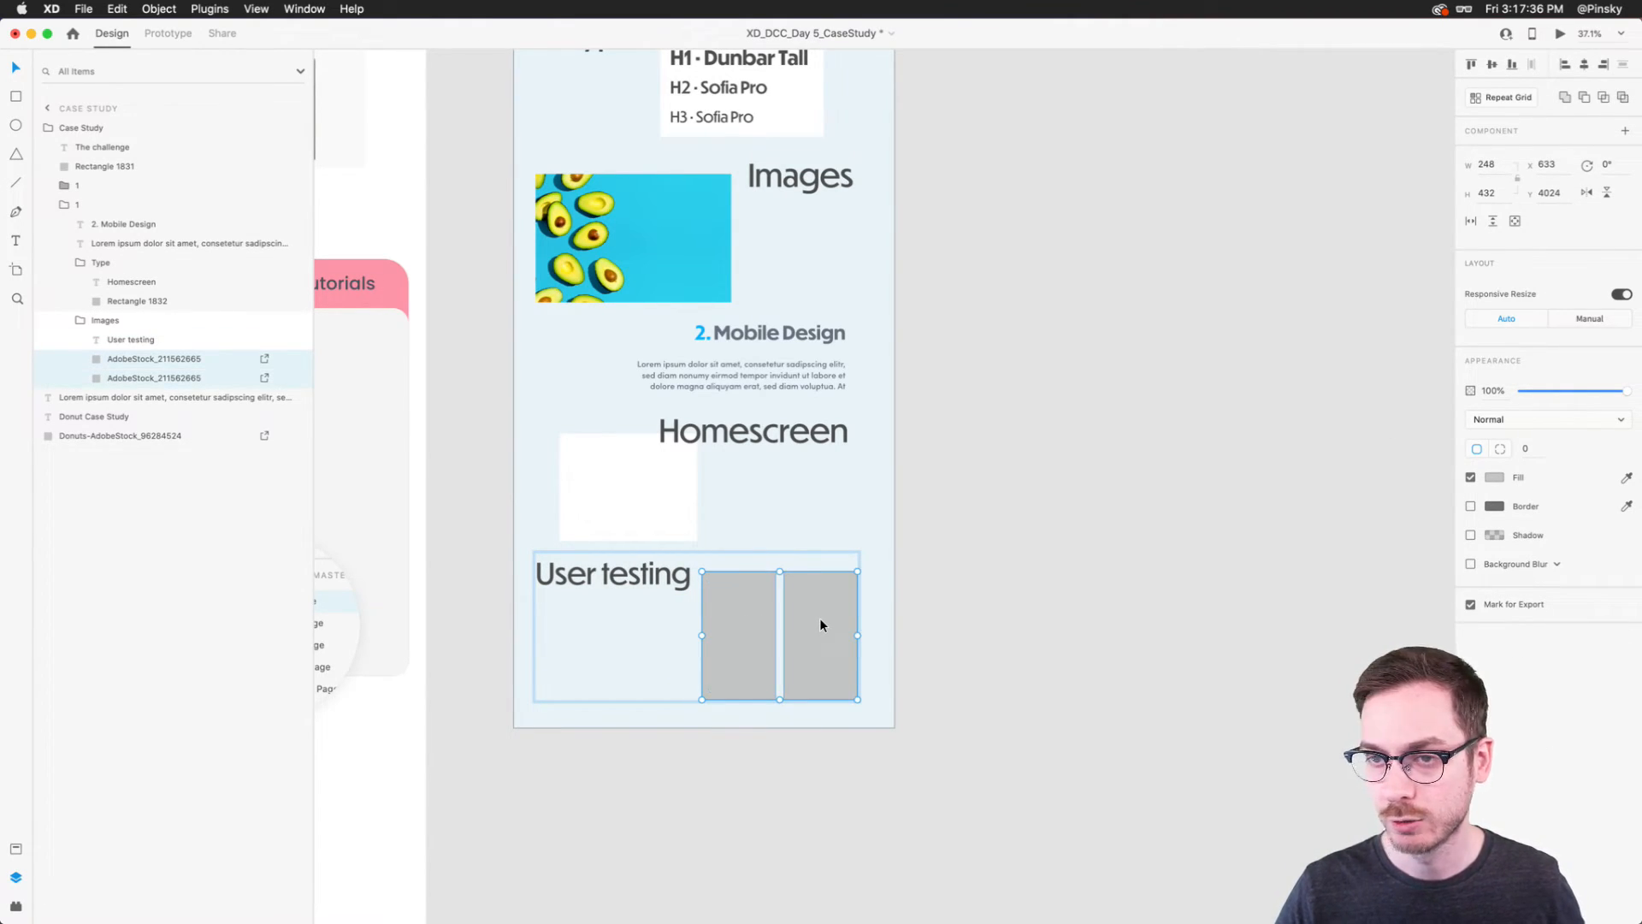
key(super+g)
double_click(134, 360)
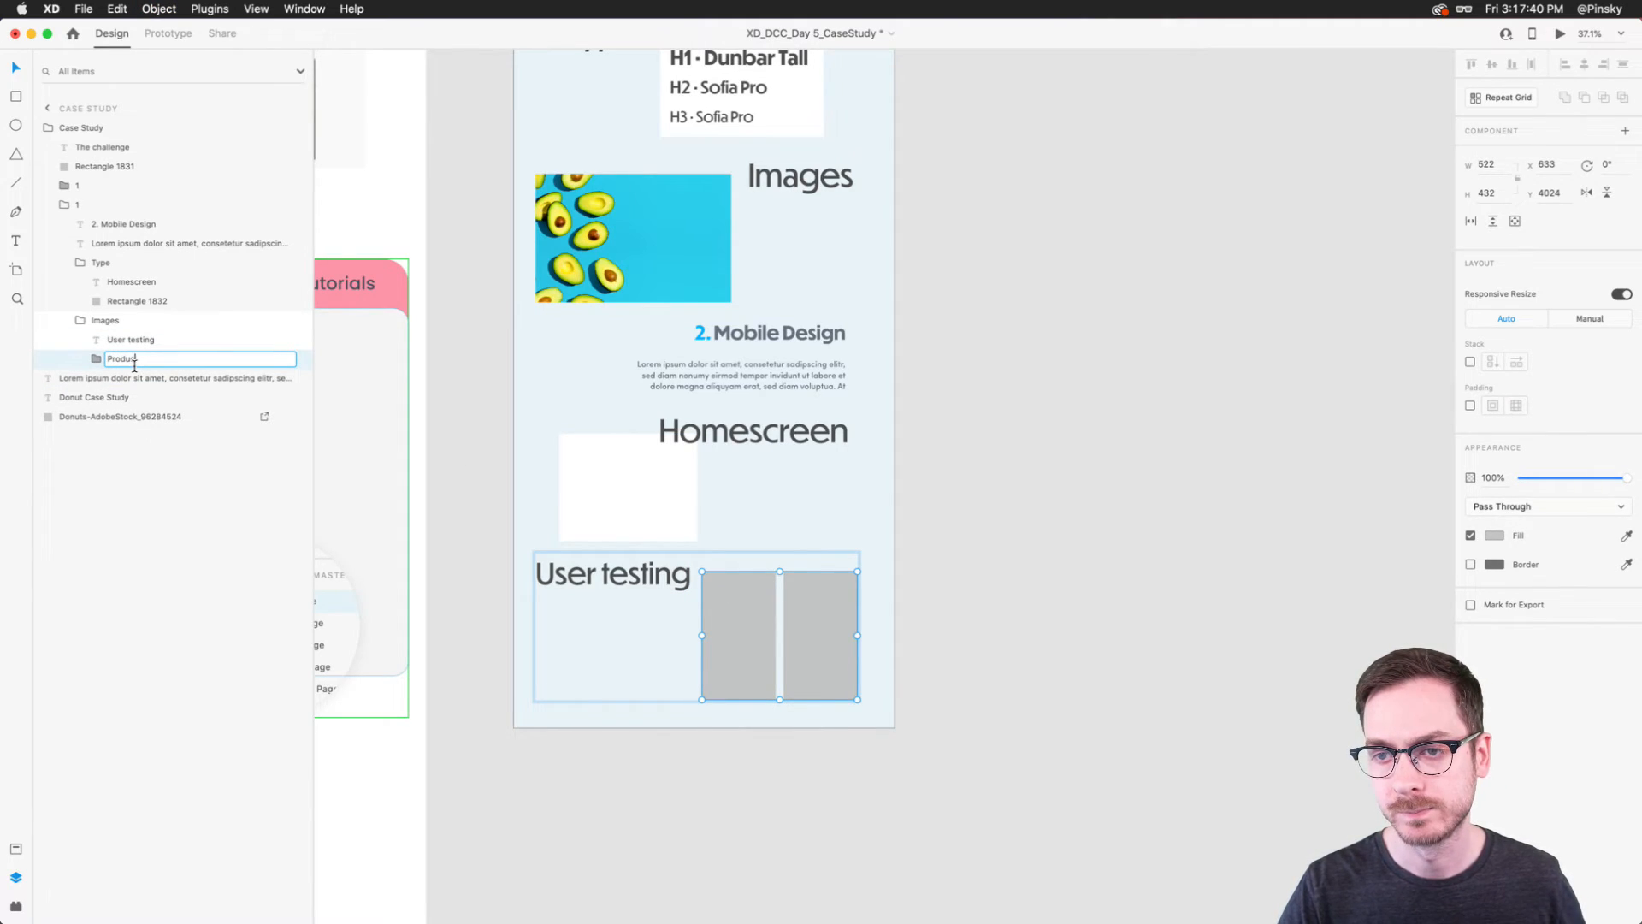
text(Product Shots)
key(Return)
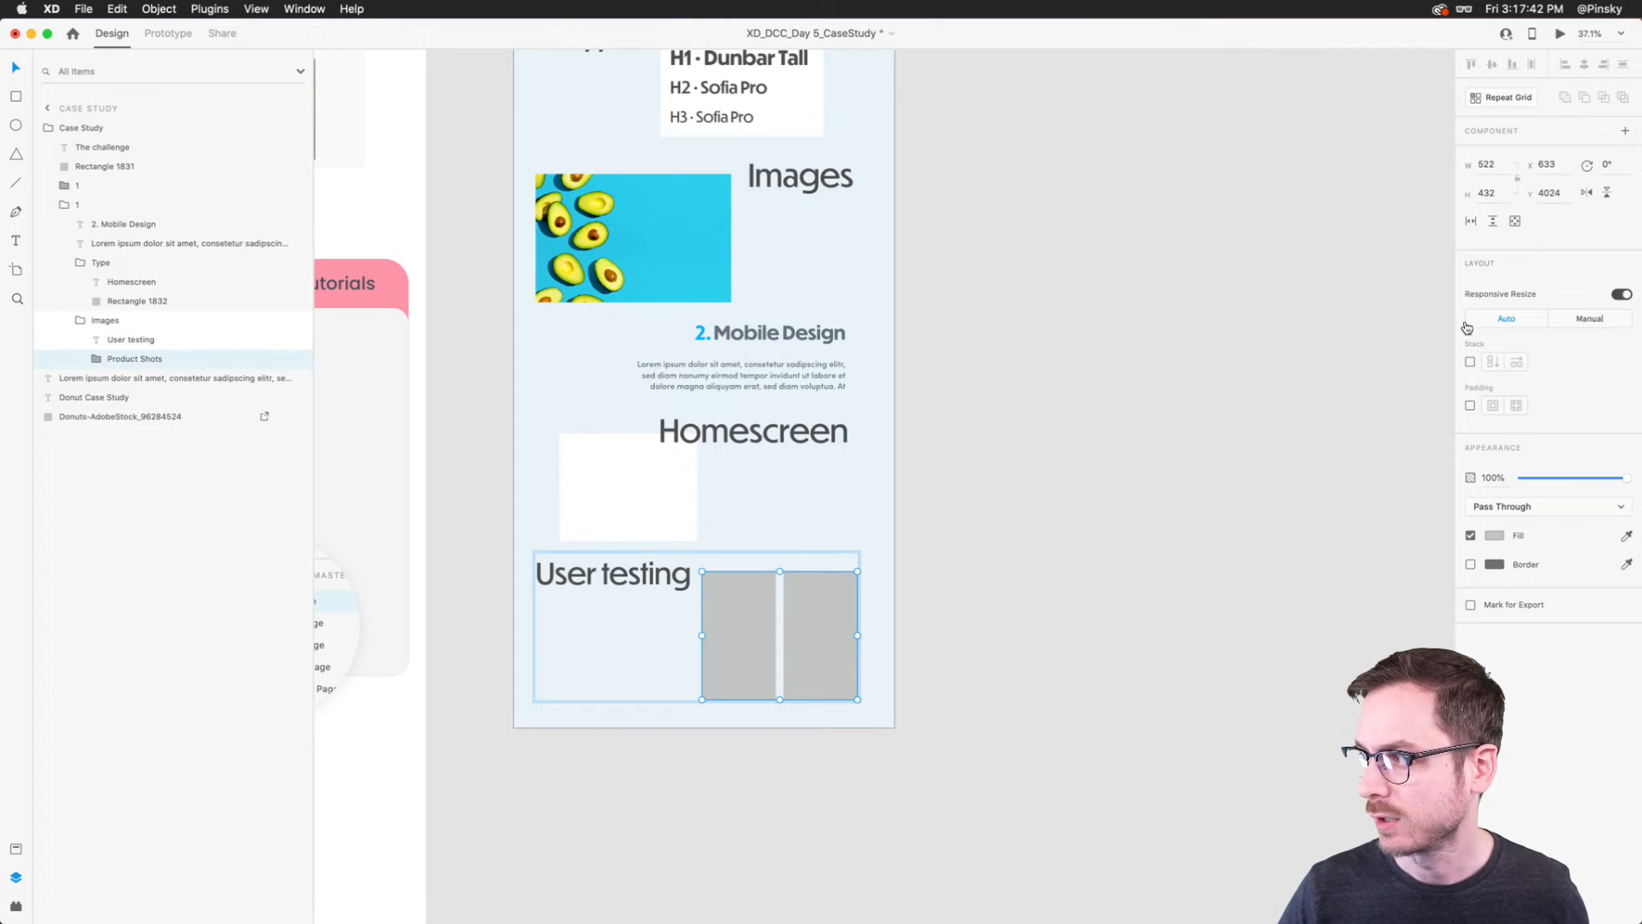
Step: Turn the Product Shots group into a horizontal stack and try reordering its two gray rectangles
click(1470, 363)
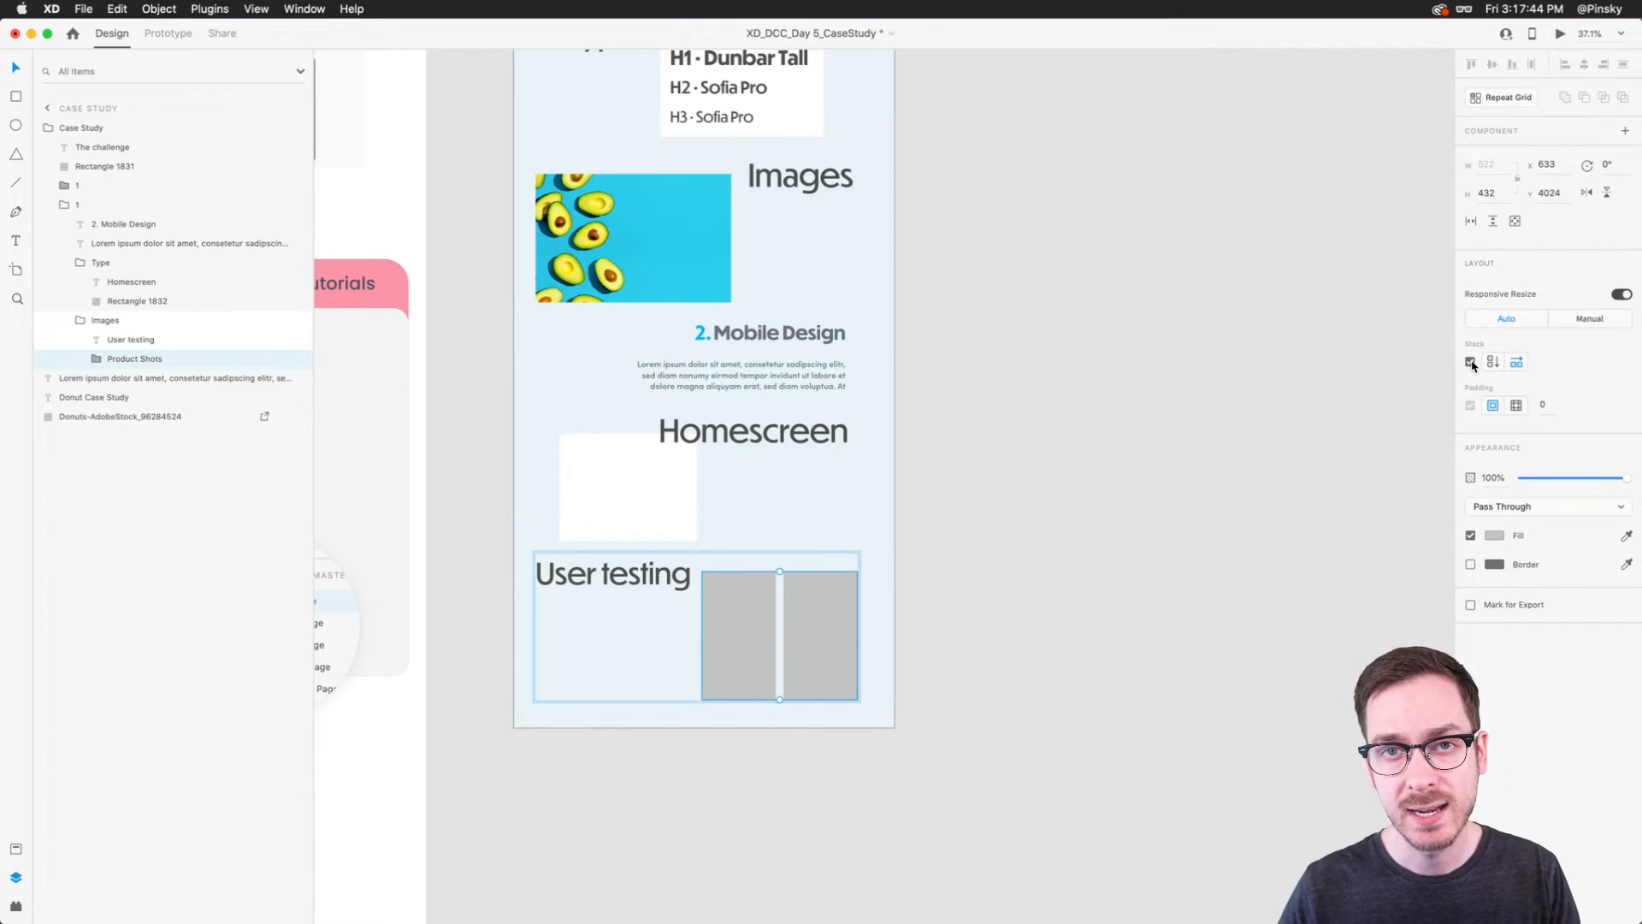
double_click(751, 589)
click(795, 592)
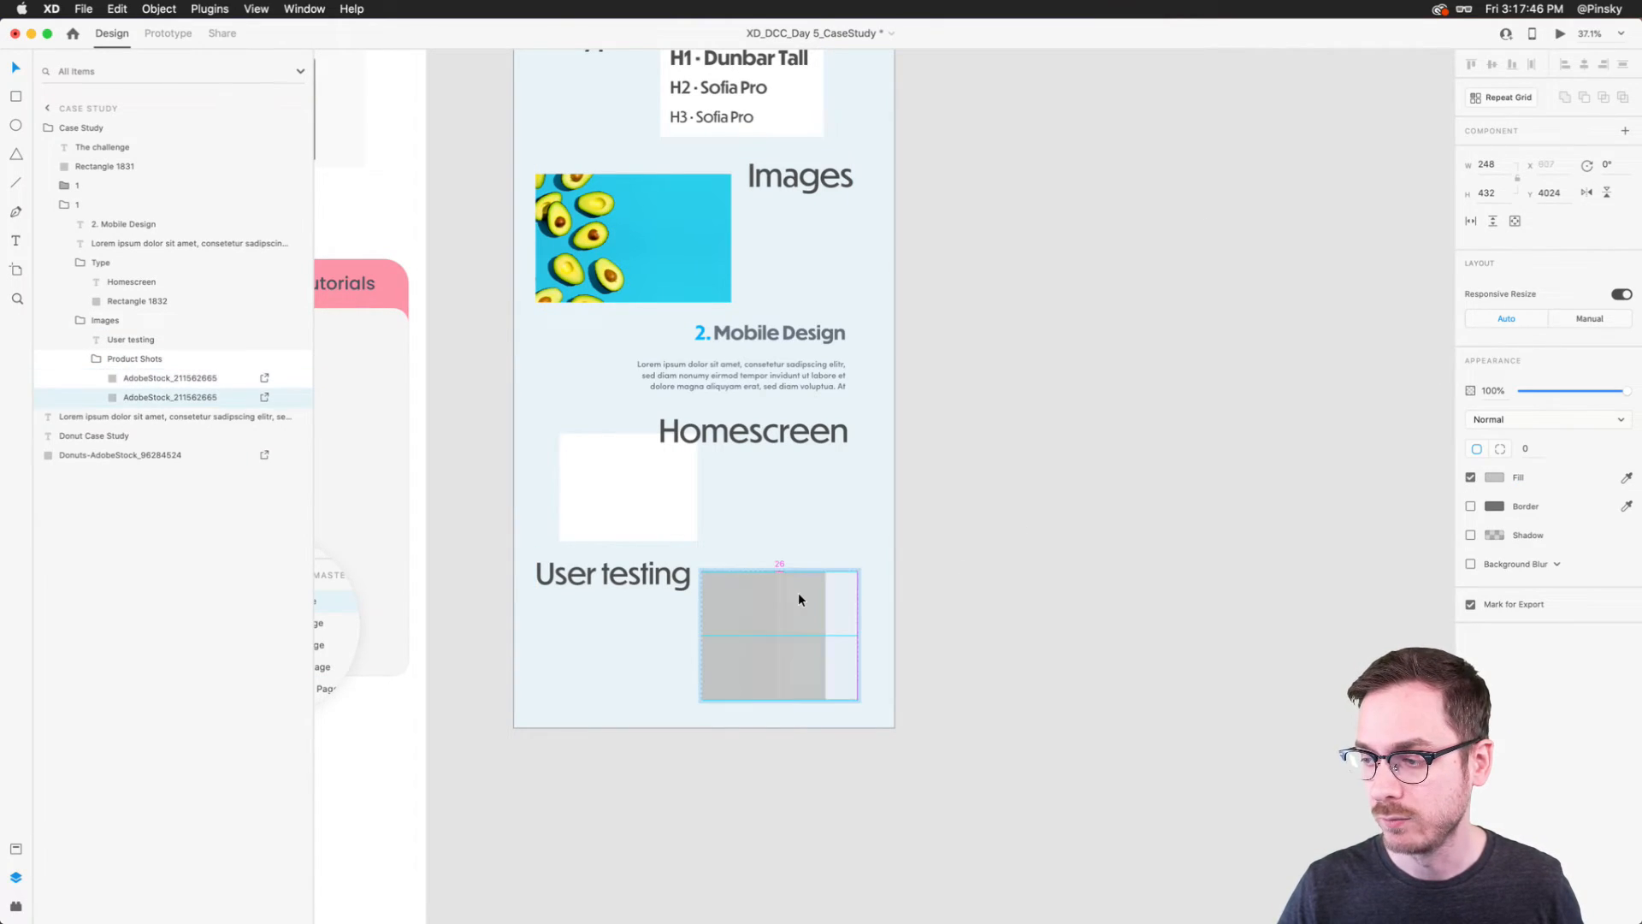
click(765, 499)
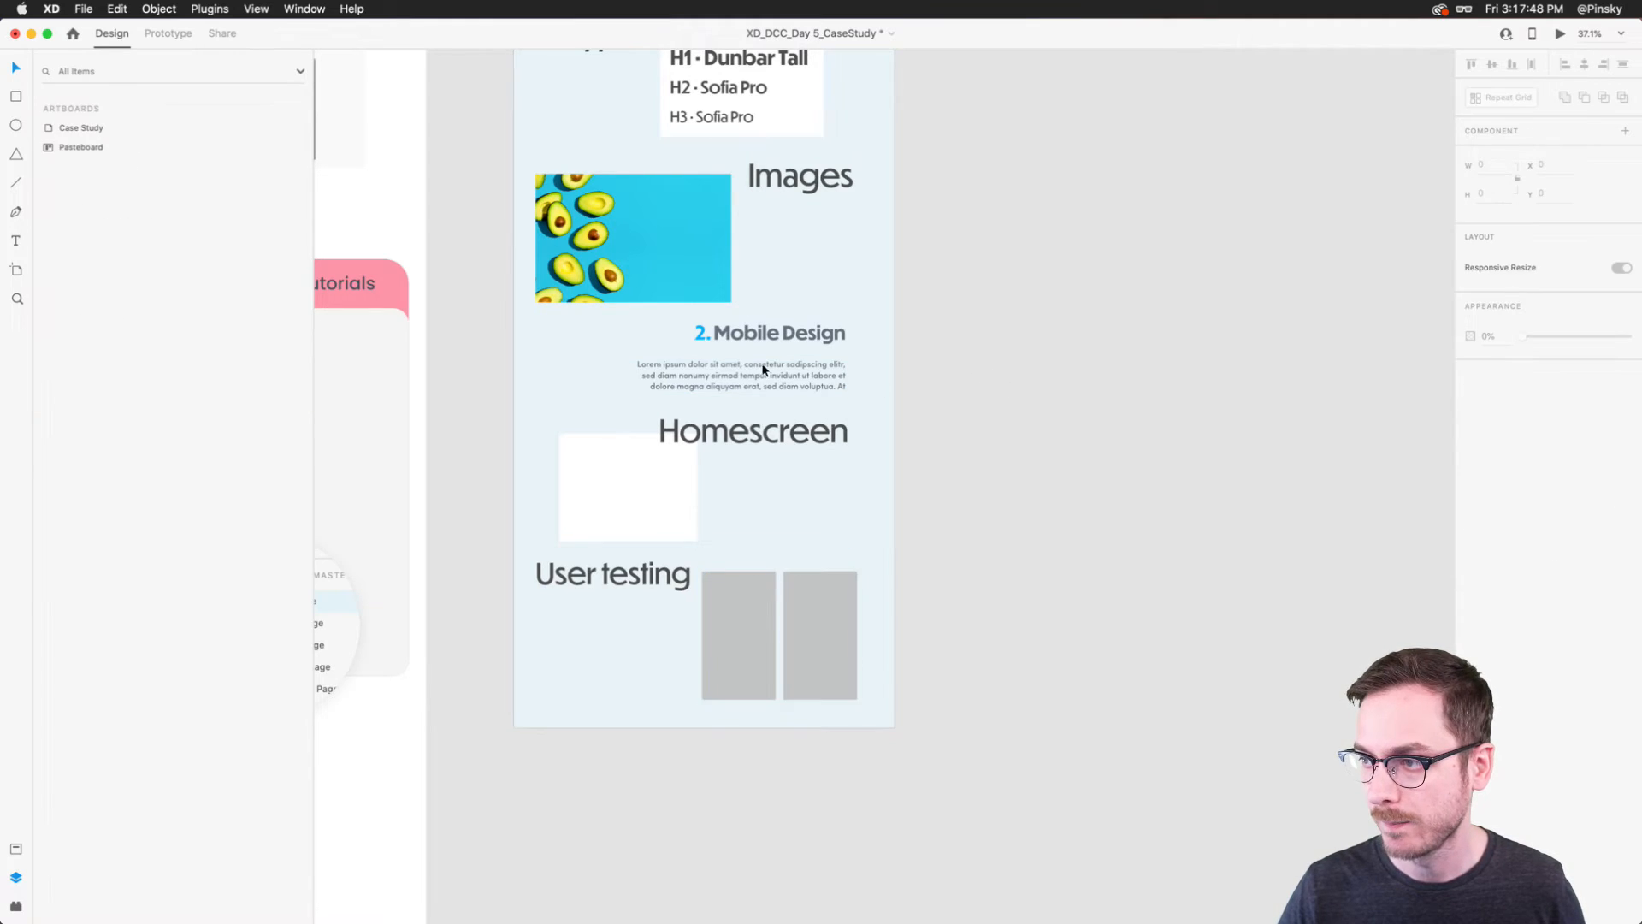
Step: Rename the Mobile Design section's group as 2
click(725, 346)
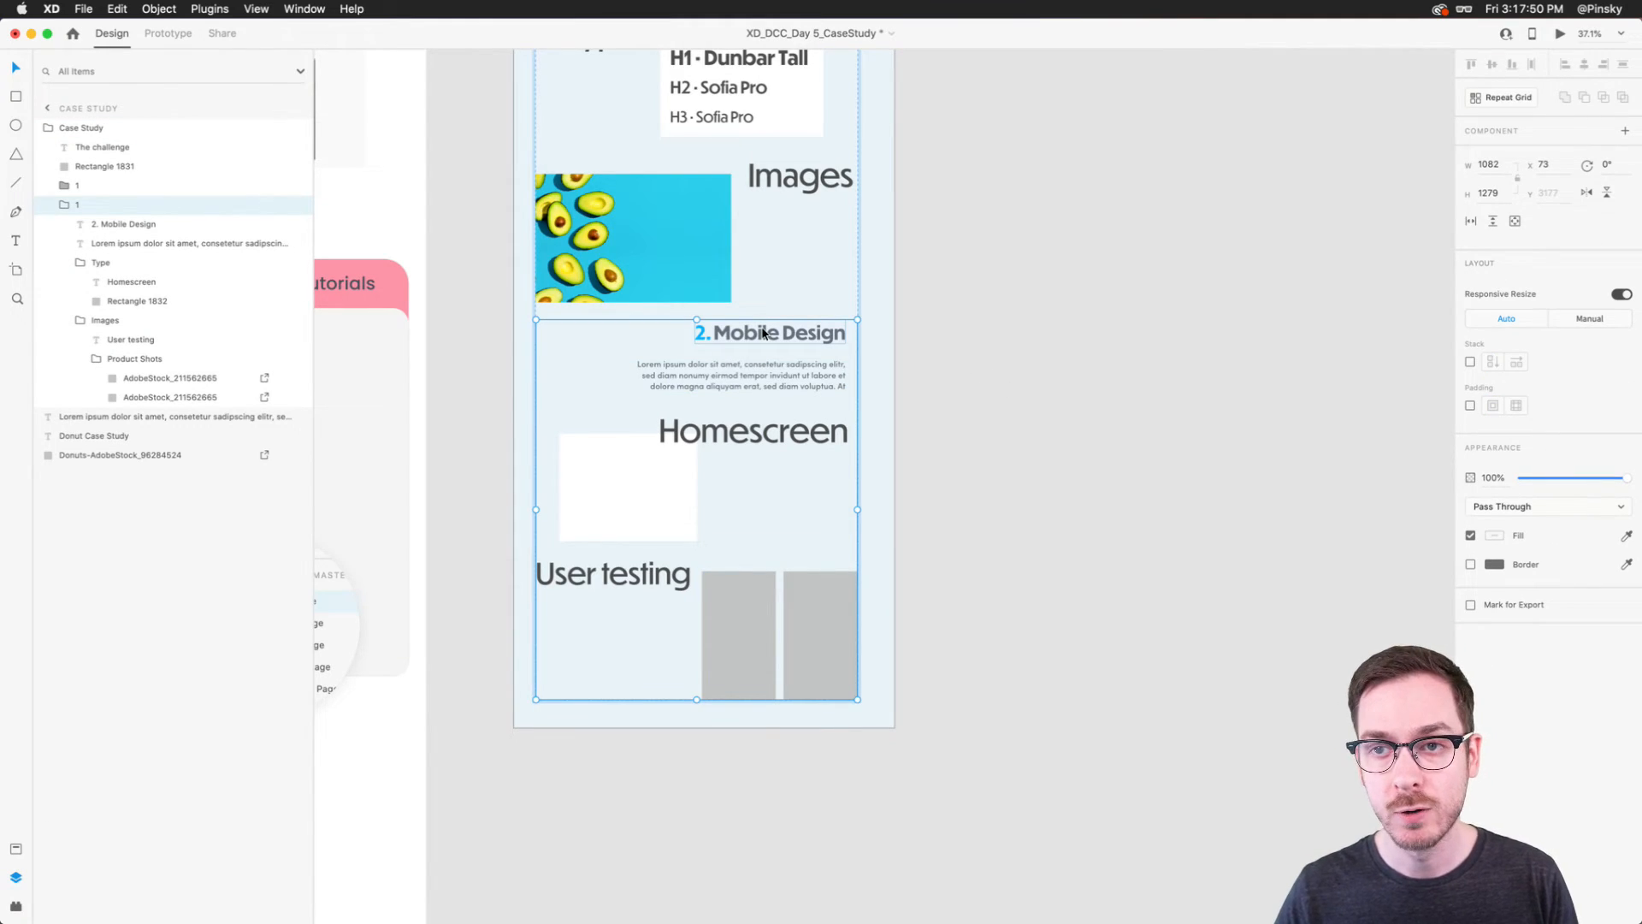
click(64, 204)
click(94, 185)
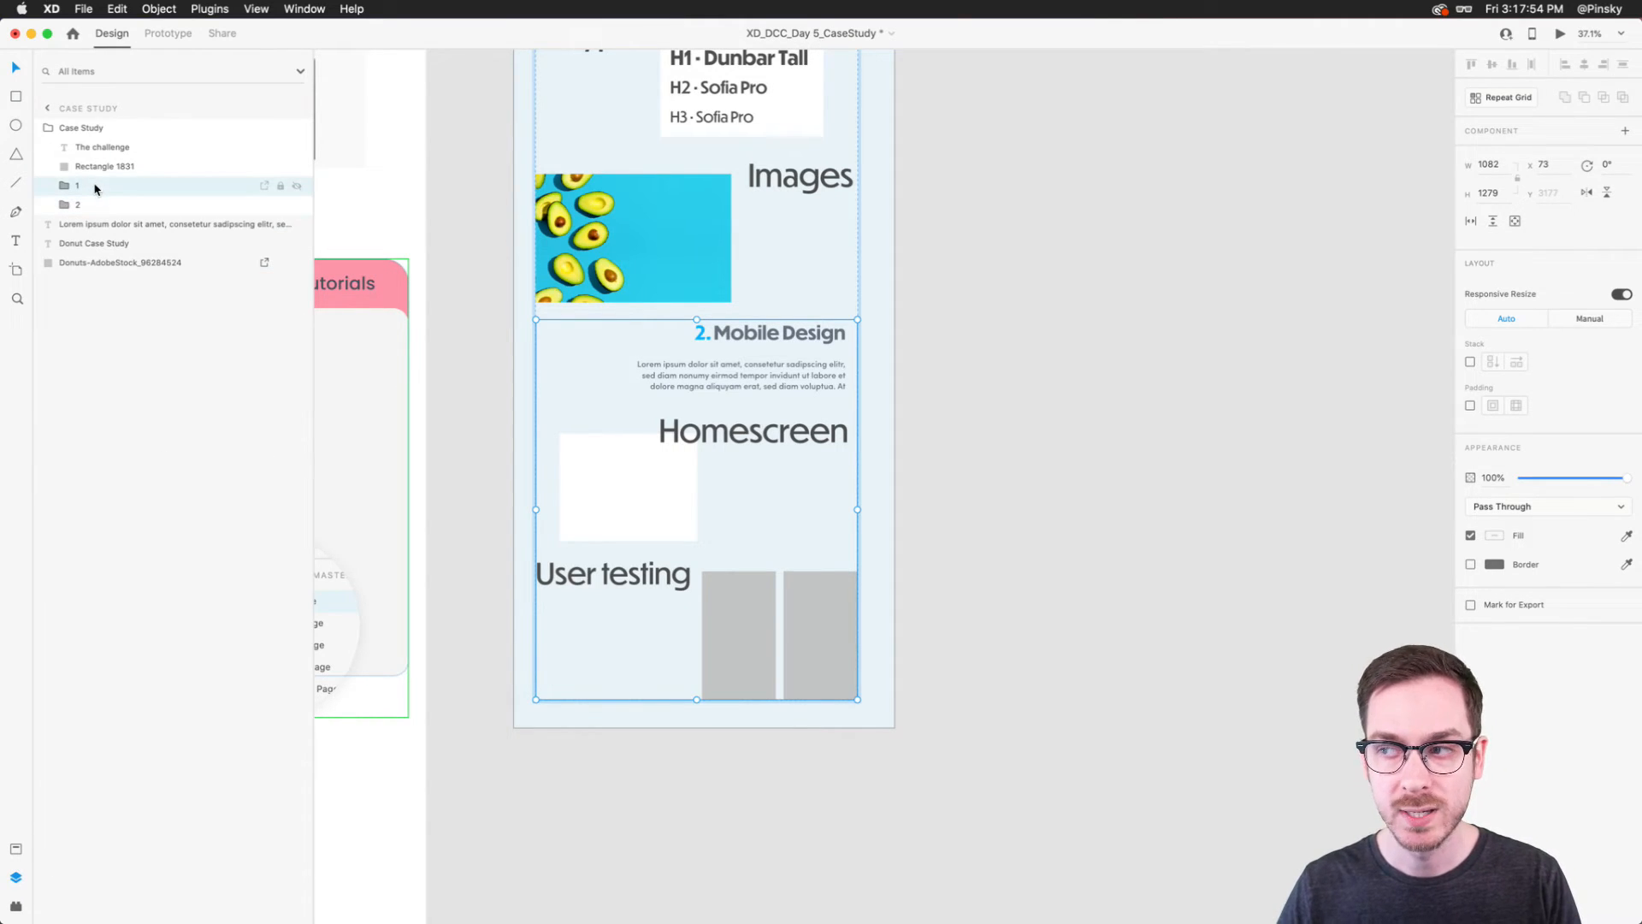
scroll(674, 533, up, 3)
scroll(674, 535, up, 2)
scroll(674, 535, down, 3)
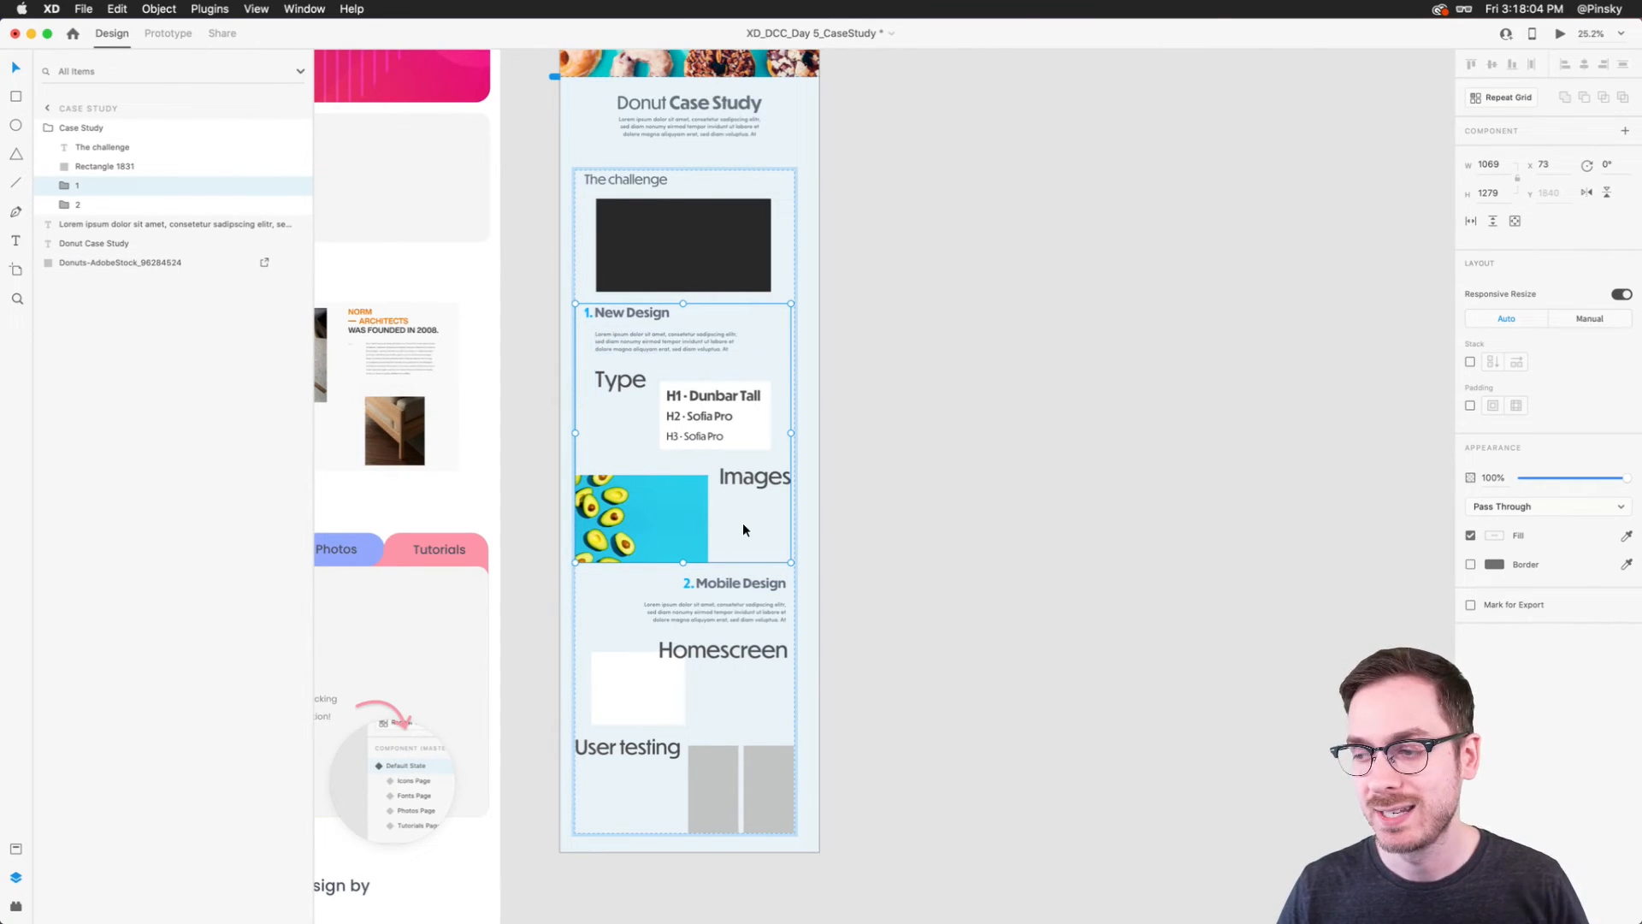
Step: Try moving the Mobile Design section above New Design and reordering its blocks, and restore the original order
drag(731, 578, 730, 308)
double_click(664, 392)
drag(664, 392, 660, 491)
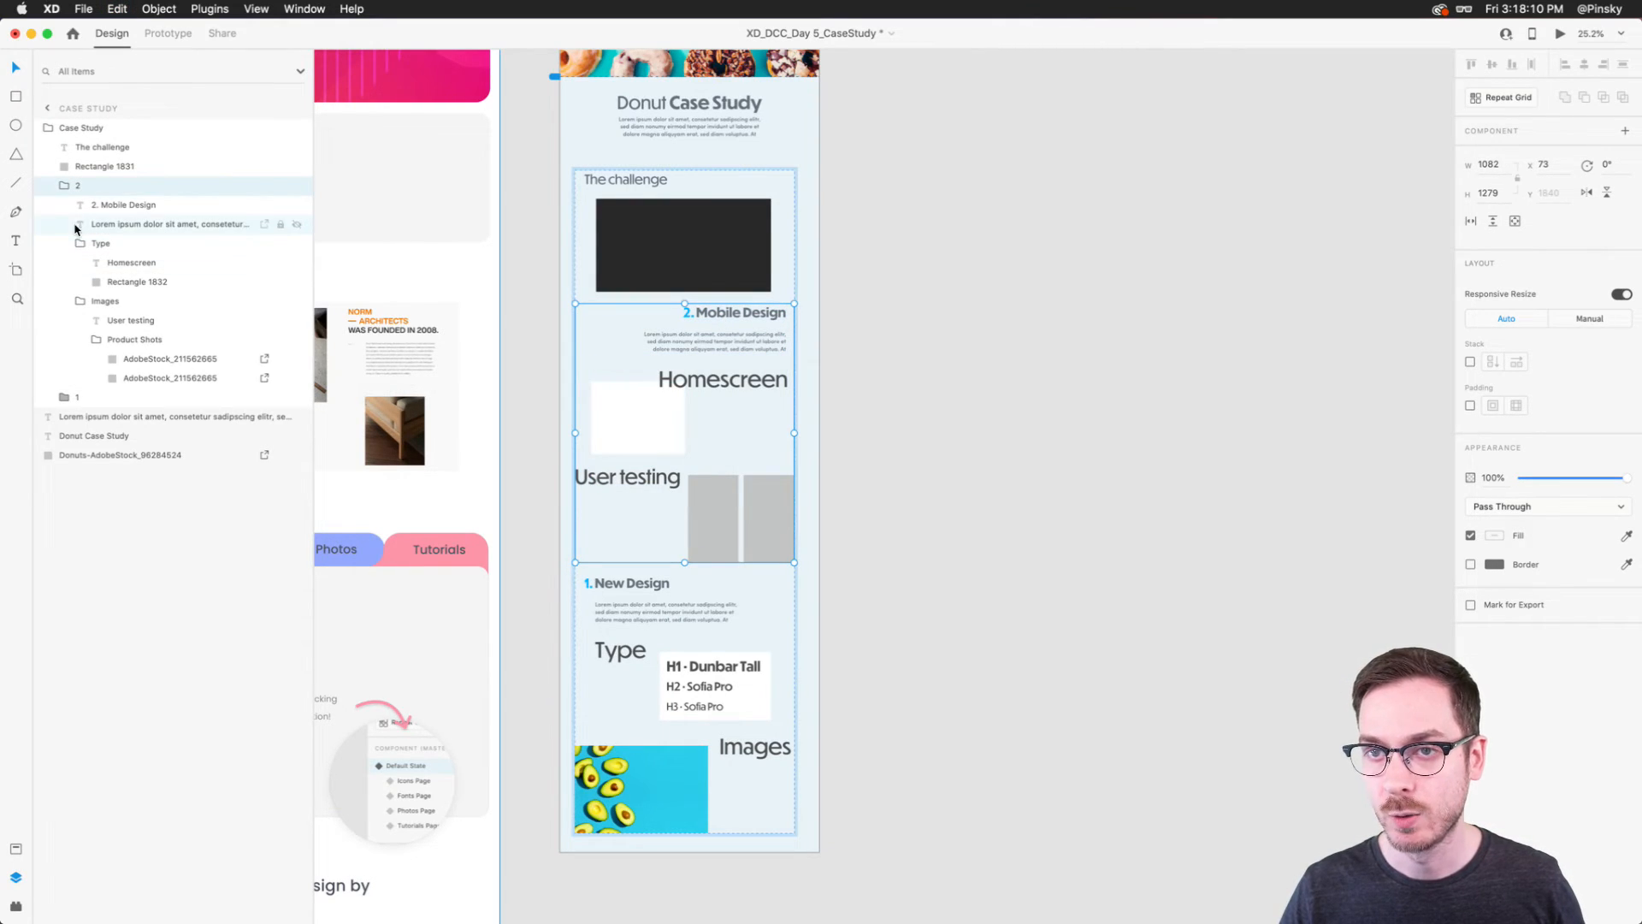
drag(729, 325, 722, 560)
Step: Turn the New Design group 1 and the Mobile Design group 2 into vertical stacks
click(627, 308)
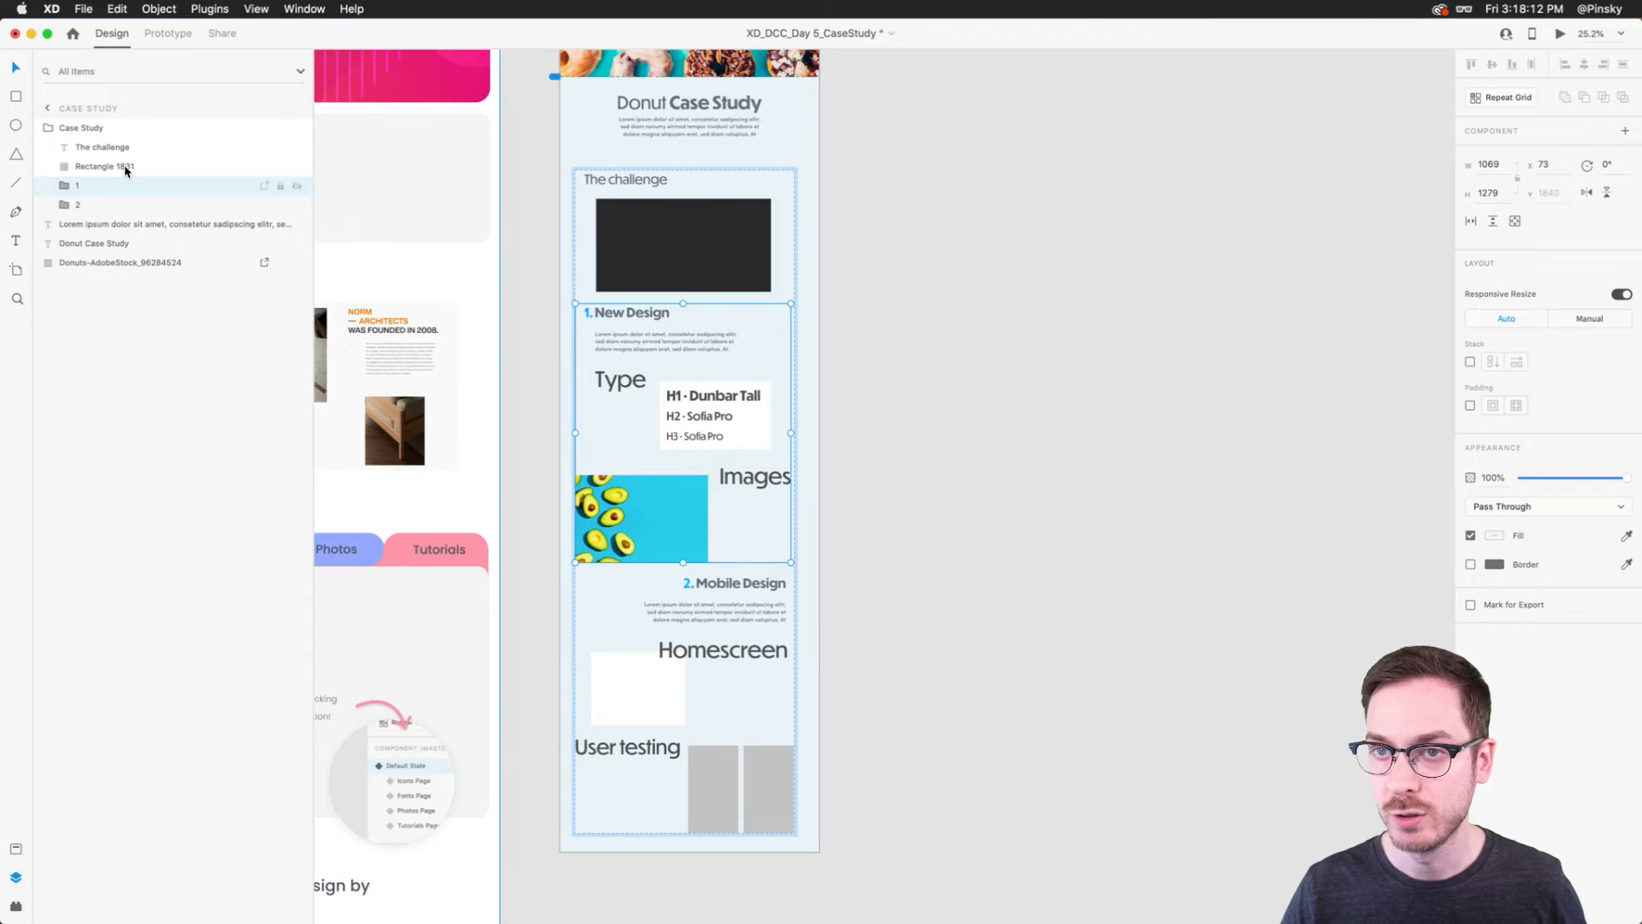
click(1470, 363)
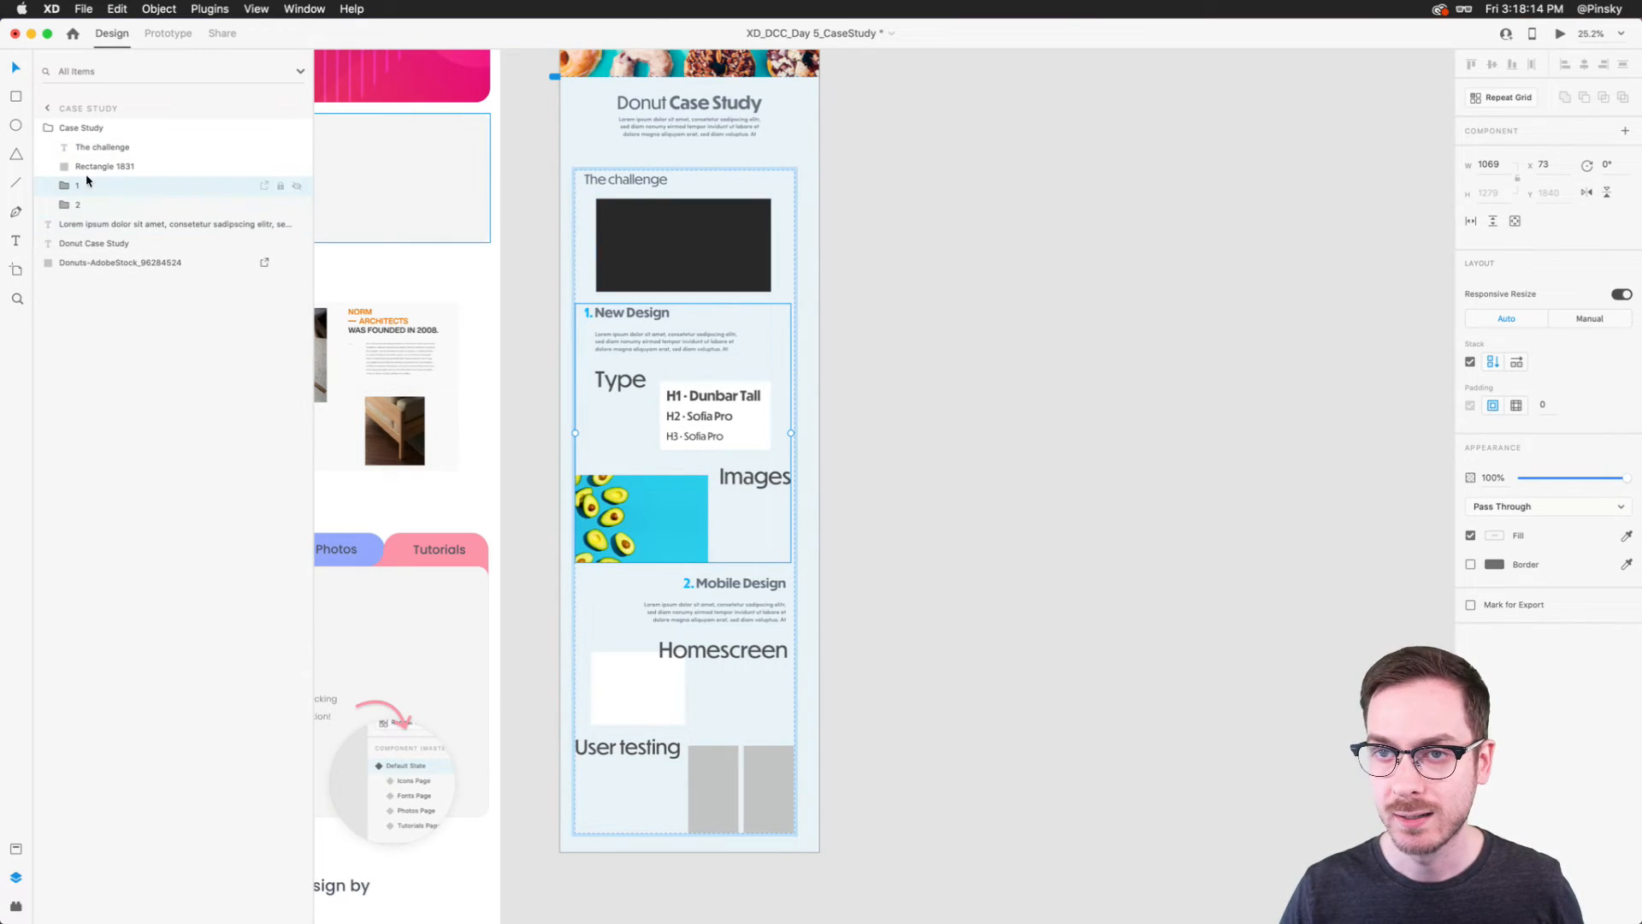
click(99, 208)
click(1471, 362)
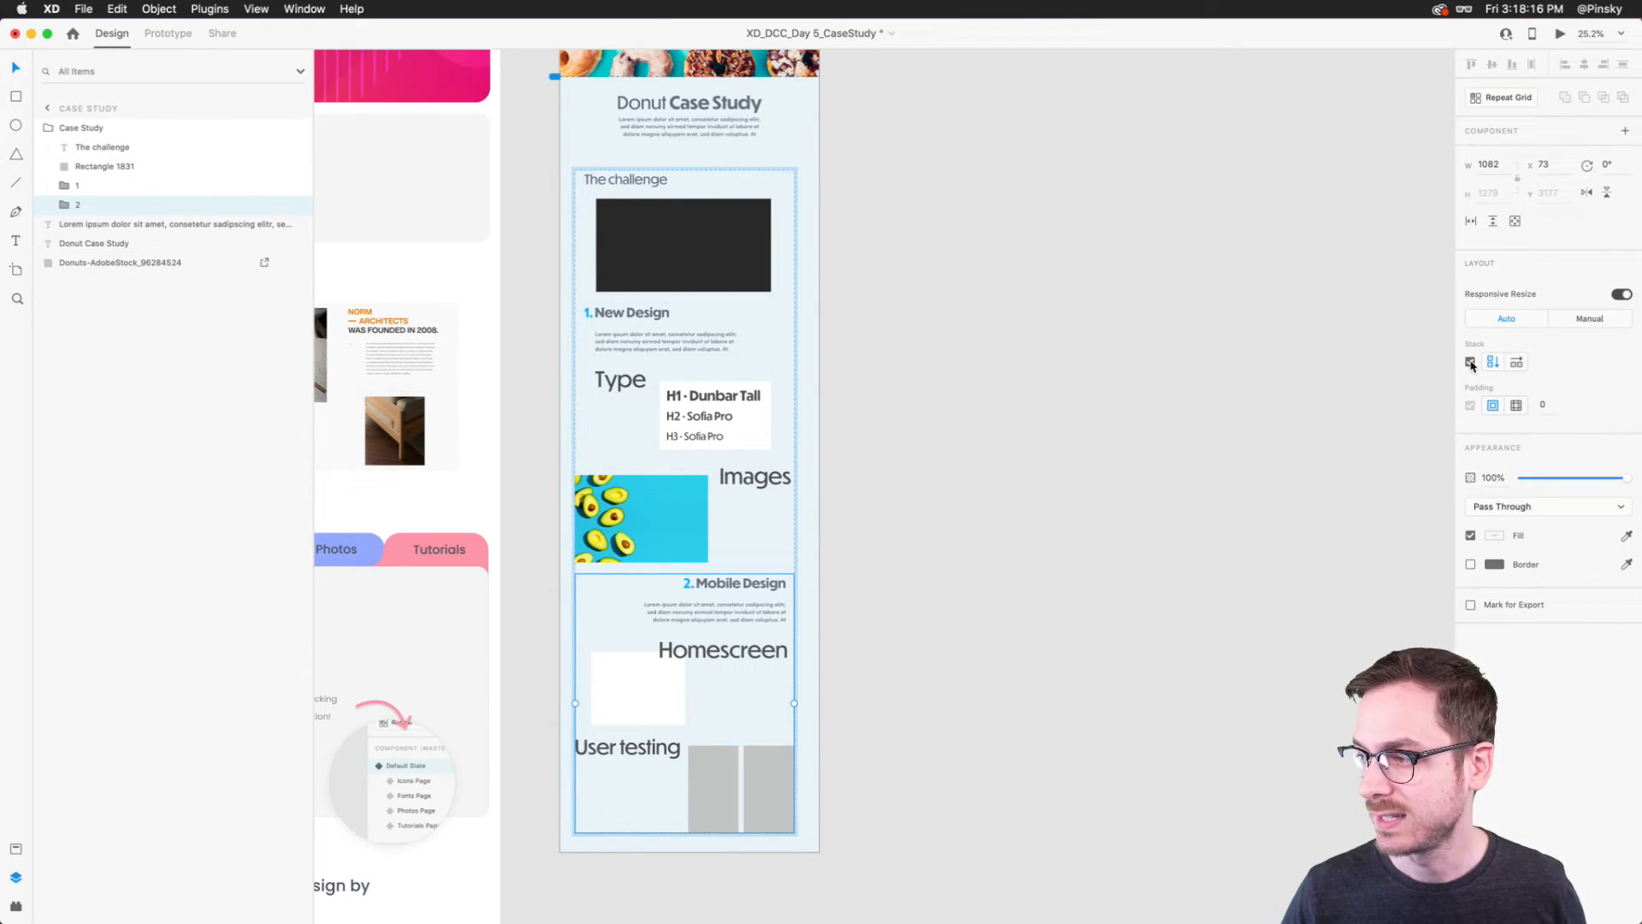
Step: Move the Mobile Design section above New Design, place its User testing block above Homescreen, and adjust the gap between these blocks
drag(744, 653, 733, 326)
double_click(650, 471)
drag(650, 471, 654, 387)
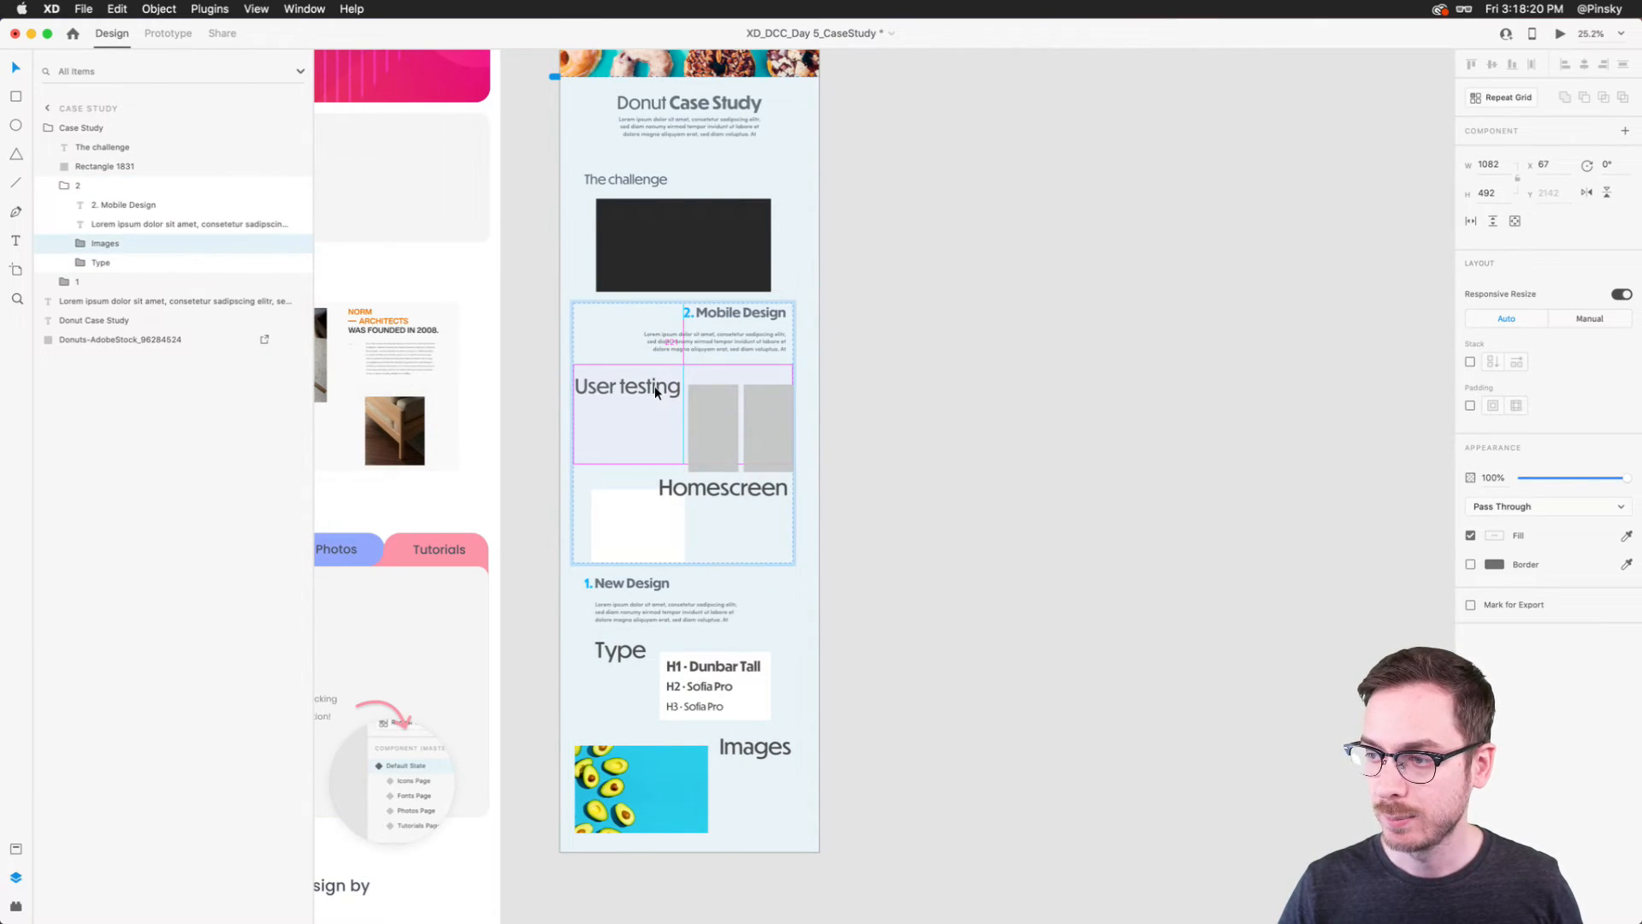
mouse_move(716, 484)
mouse_down()
mouse_move(717, 455)
mouse_move(717, 471)
mouse_up()
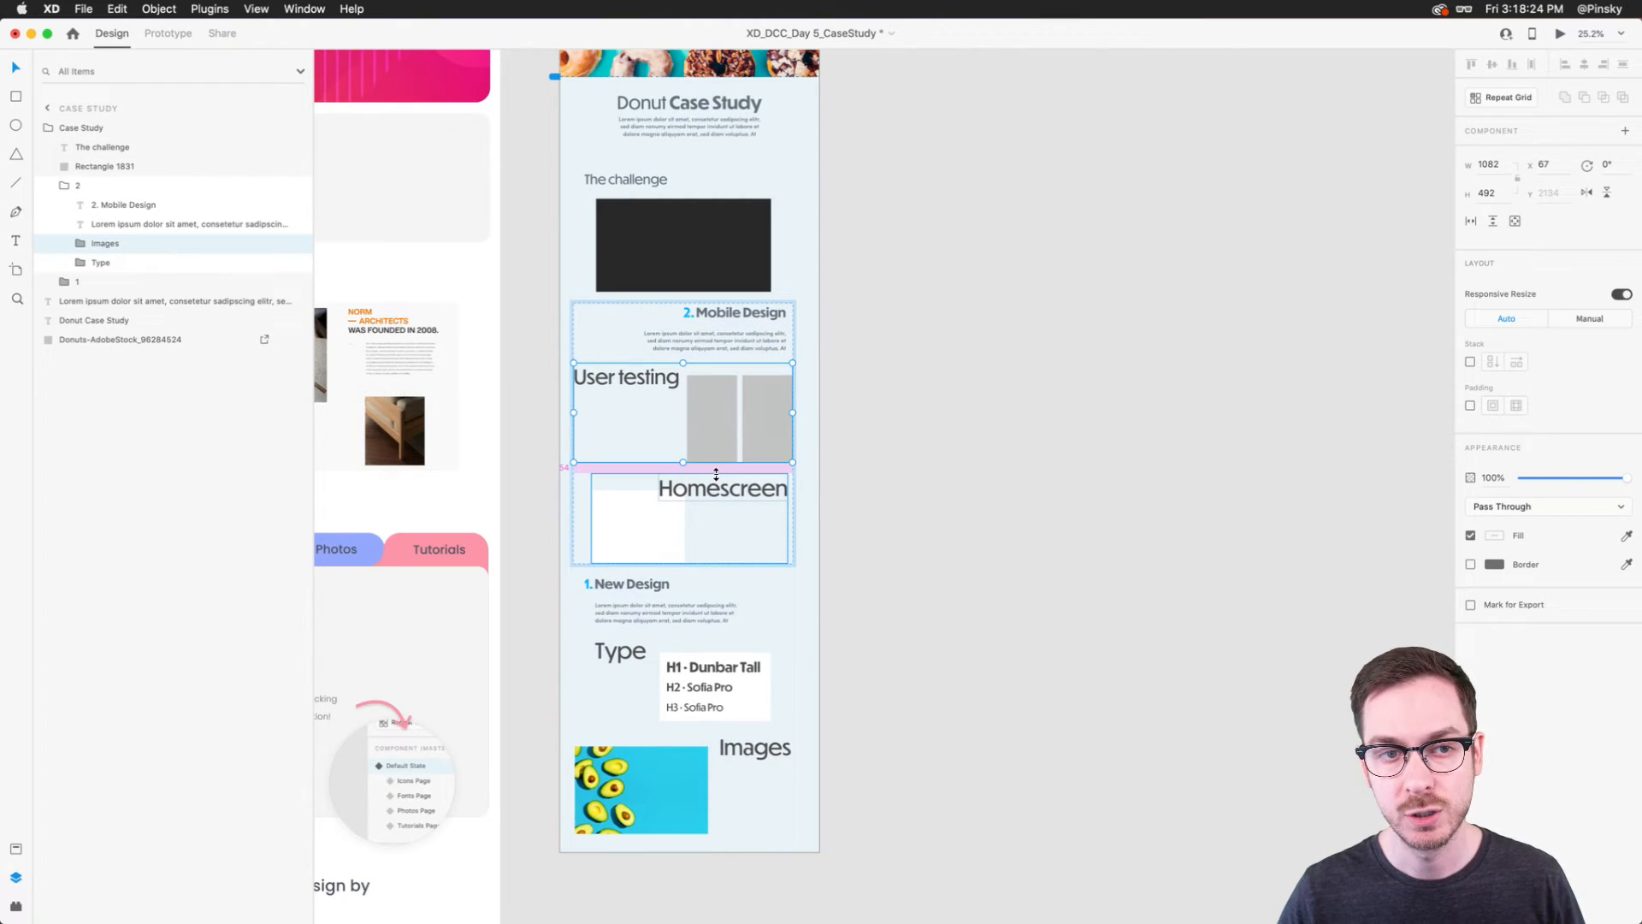
drag(716, 474, 732, 476)
click(884, 506)
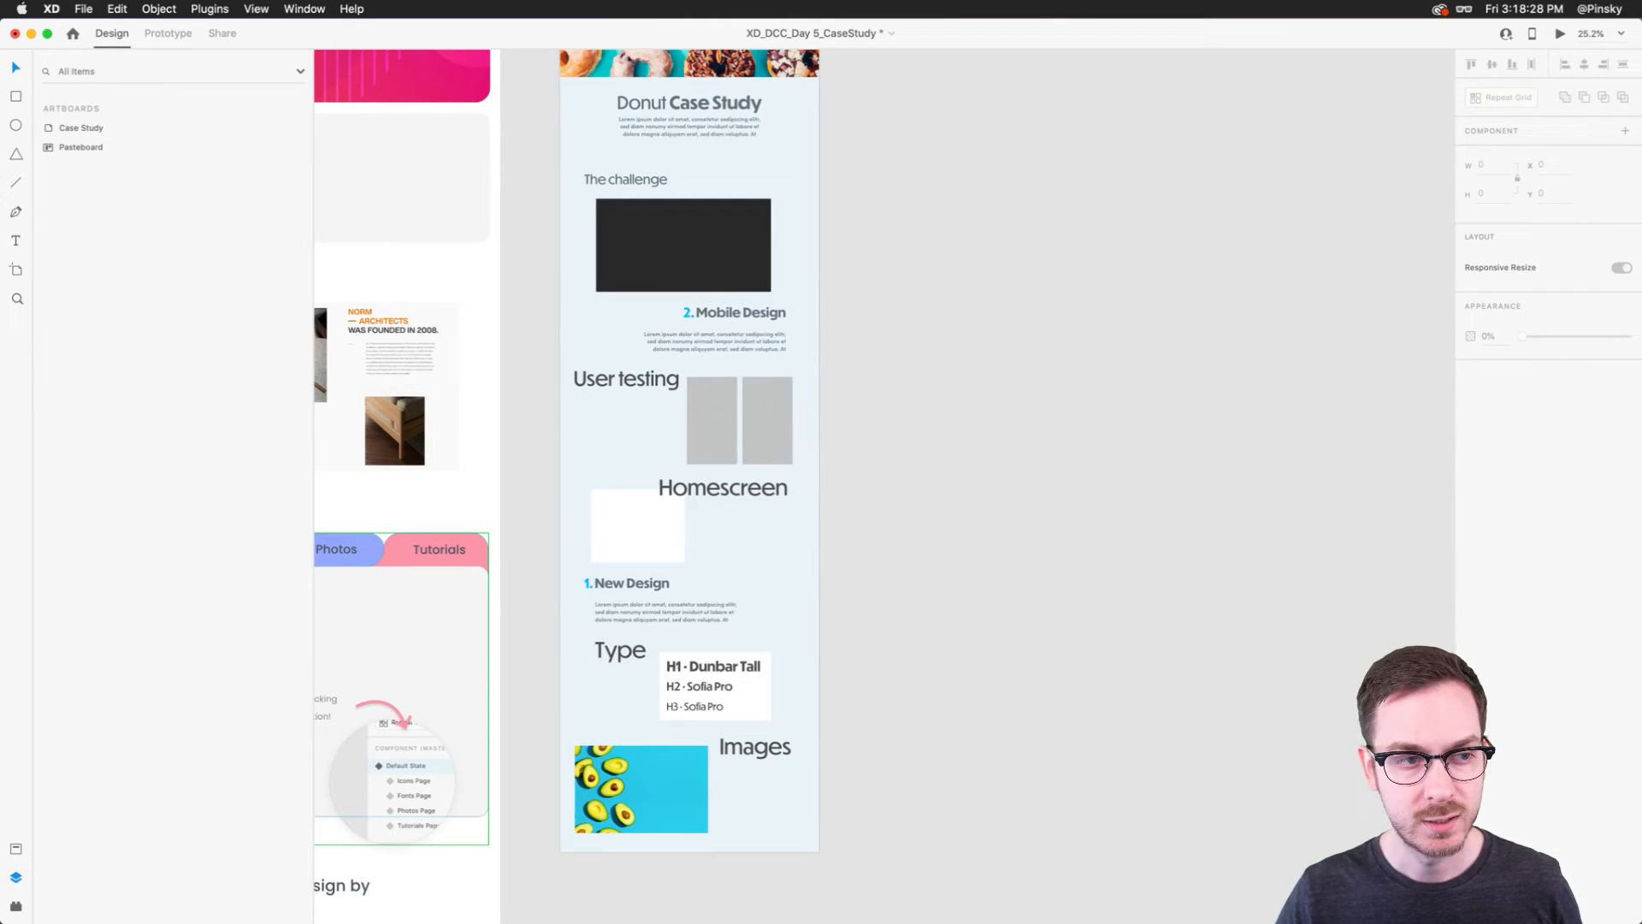
Step: Extend the Case Study artboard downward to leave empty space below the last section
scroll(655, 694, down, 4)
click(665, 597)
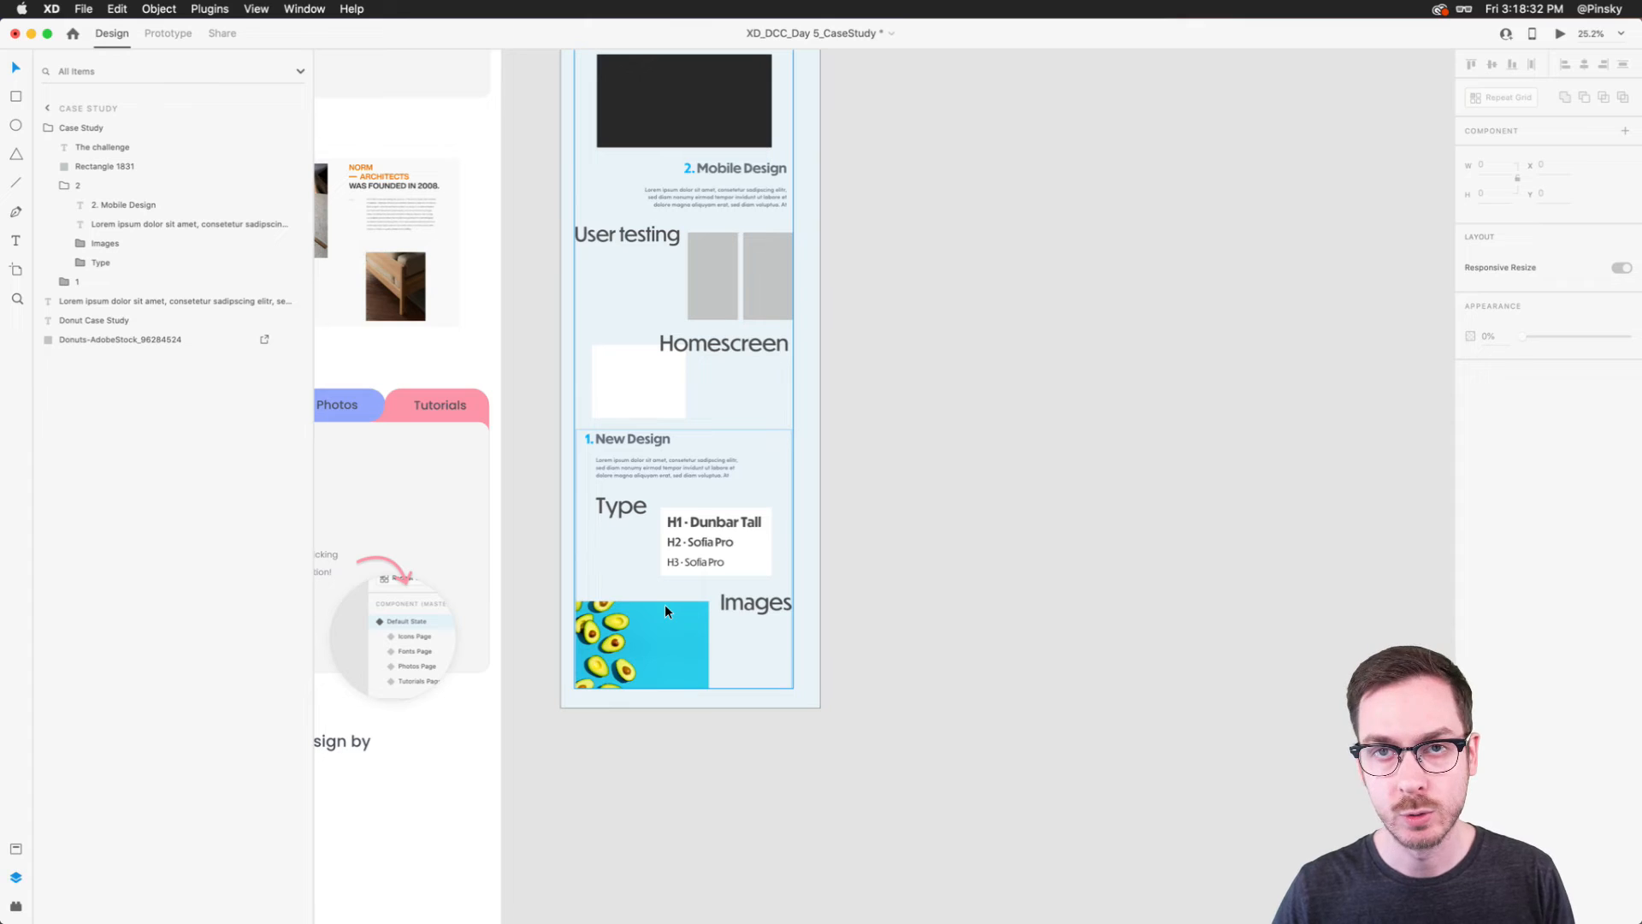
click(797, 696)
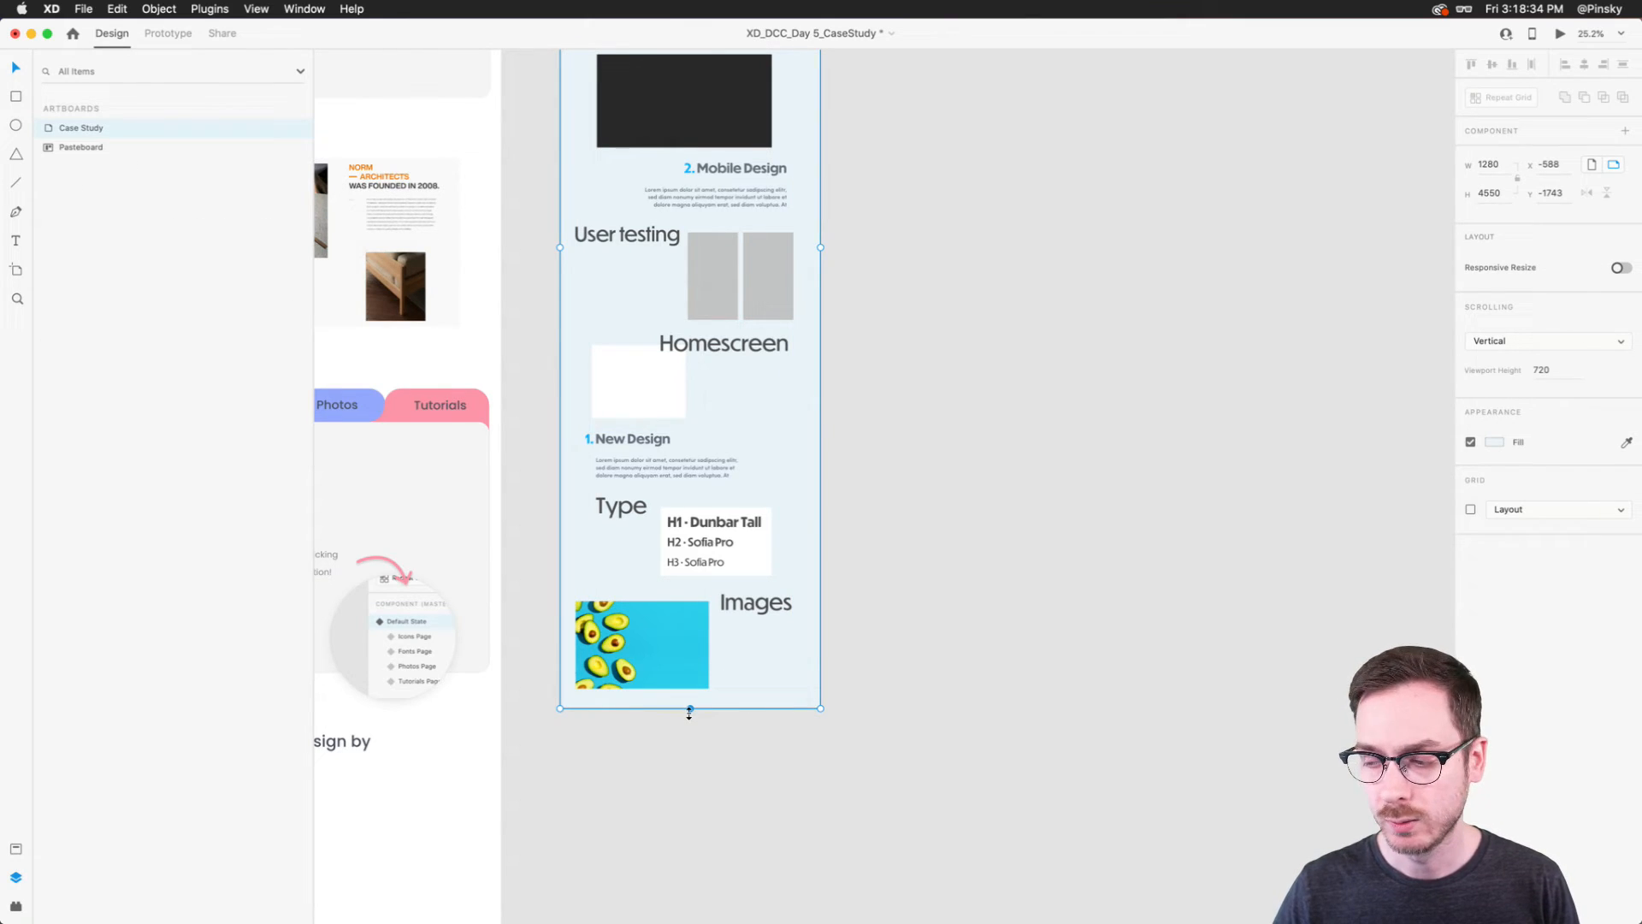
drag(690, 708, 700, 890)
Step: Move the New Design section back above the Mobile Design section in the stack
click(673, 558)
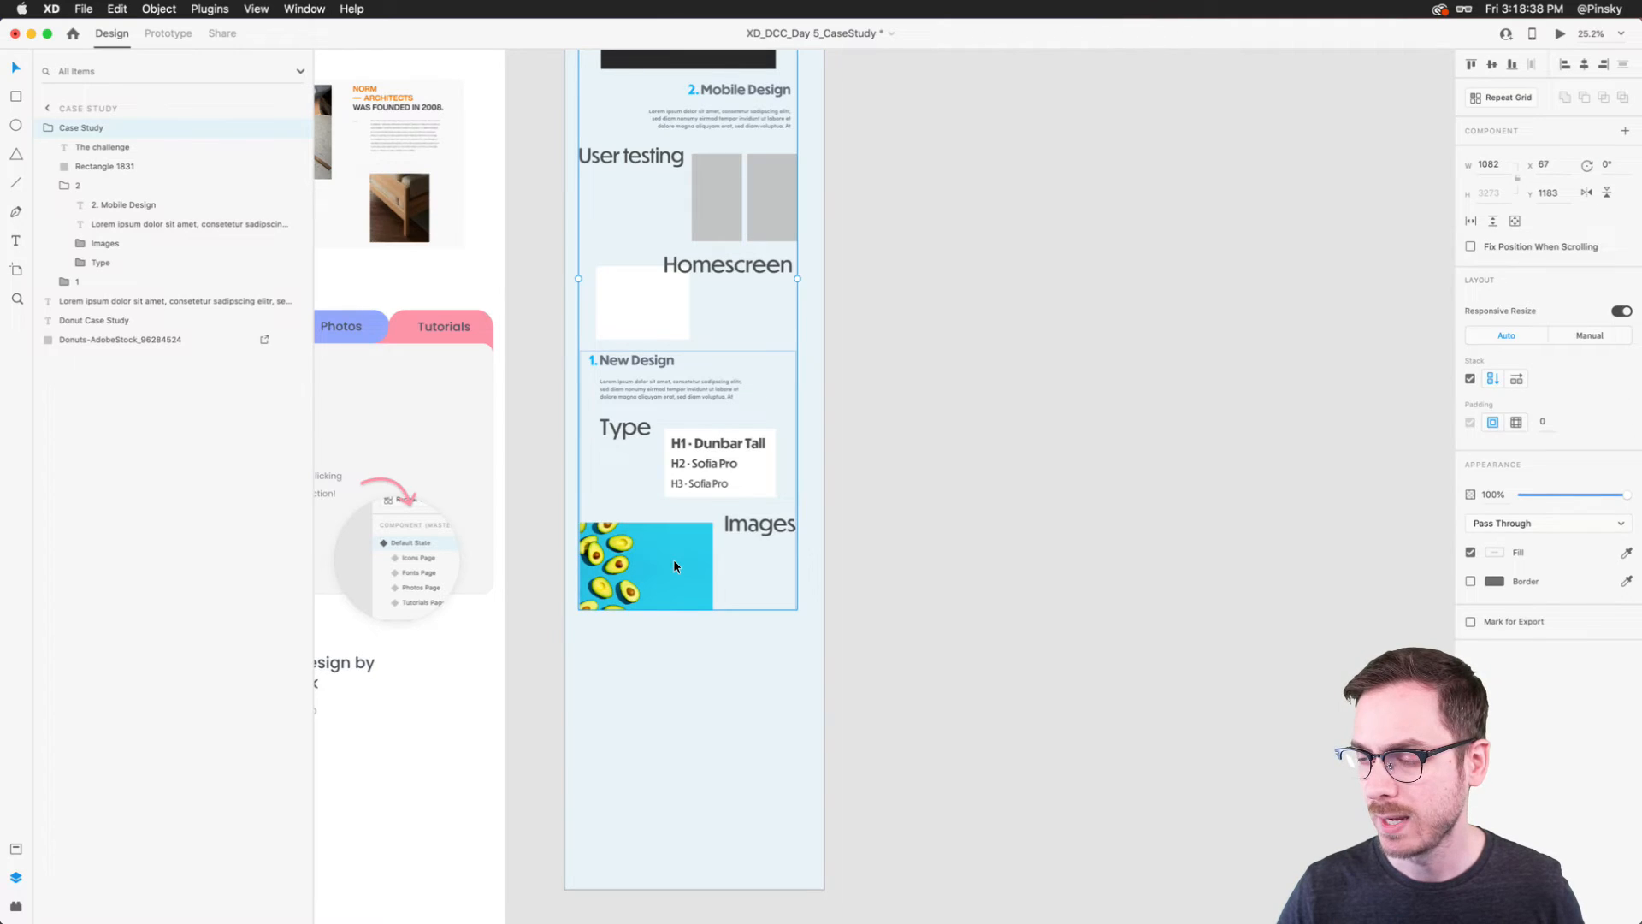
click(674, 558)
drag(674, 558, 701, 343)
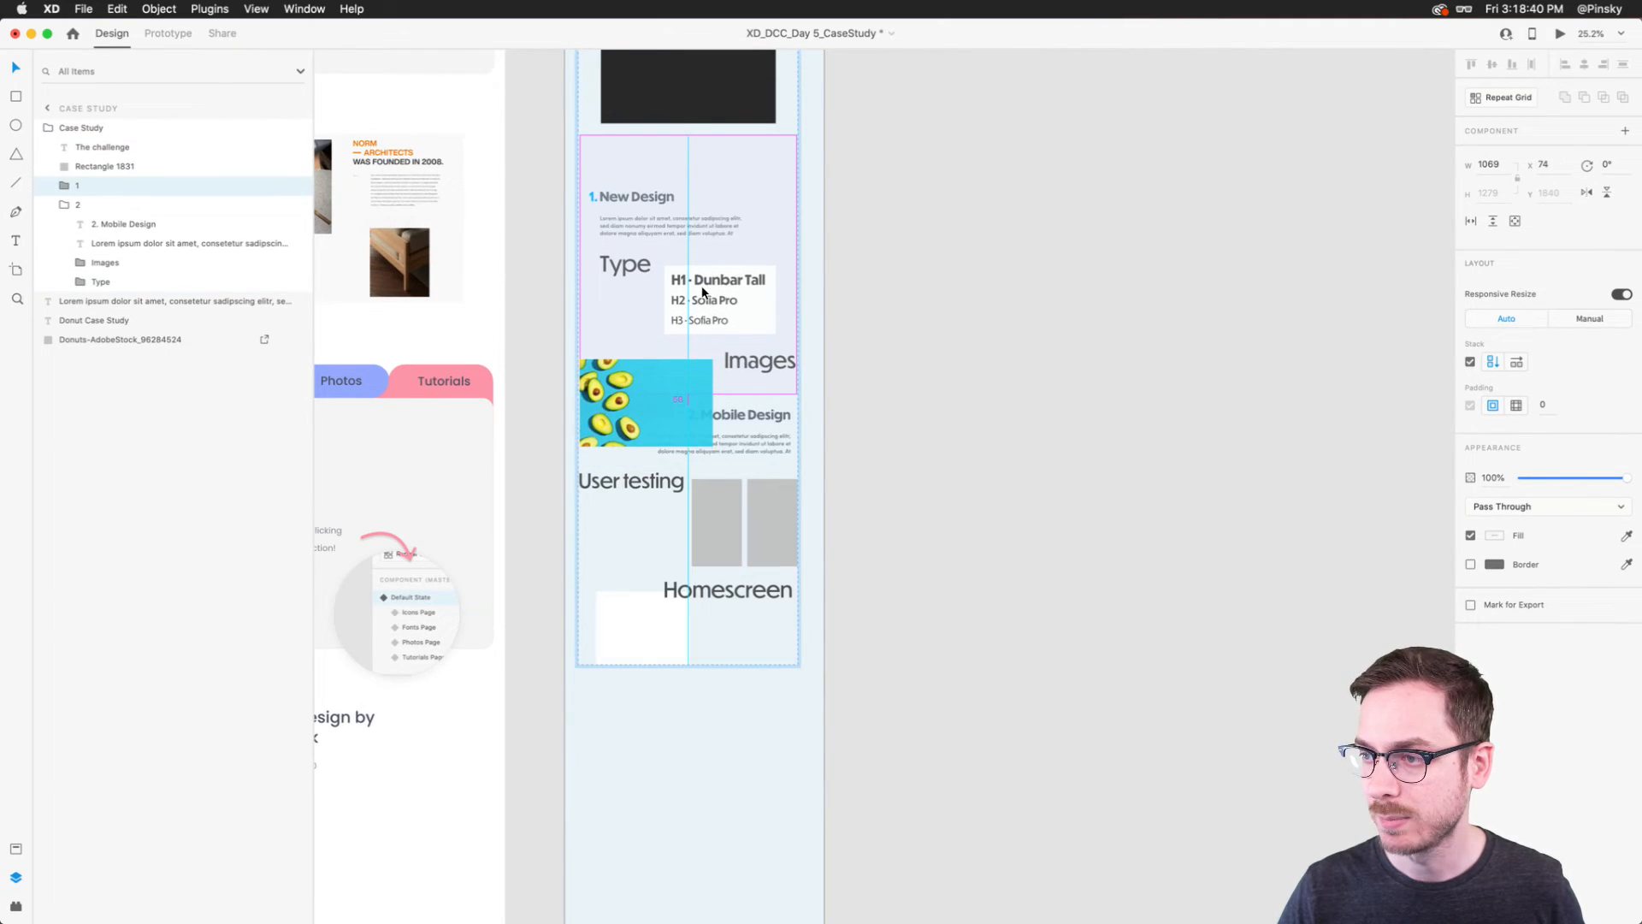
click(715, 412)
Step: Duplicate the New Design section, place the copy below Mobile Design, and extend the artboard to a height of about 6370
click(645, 311)
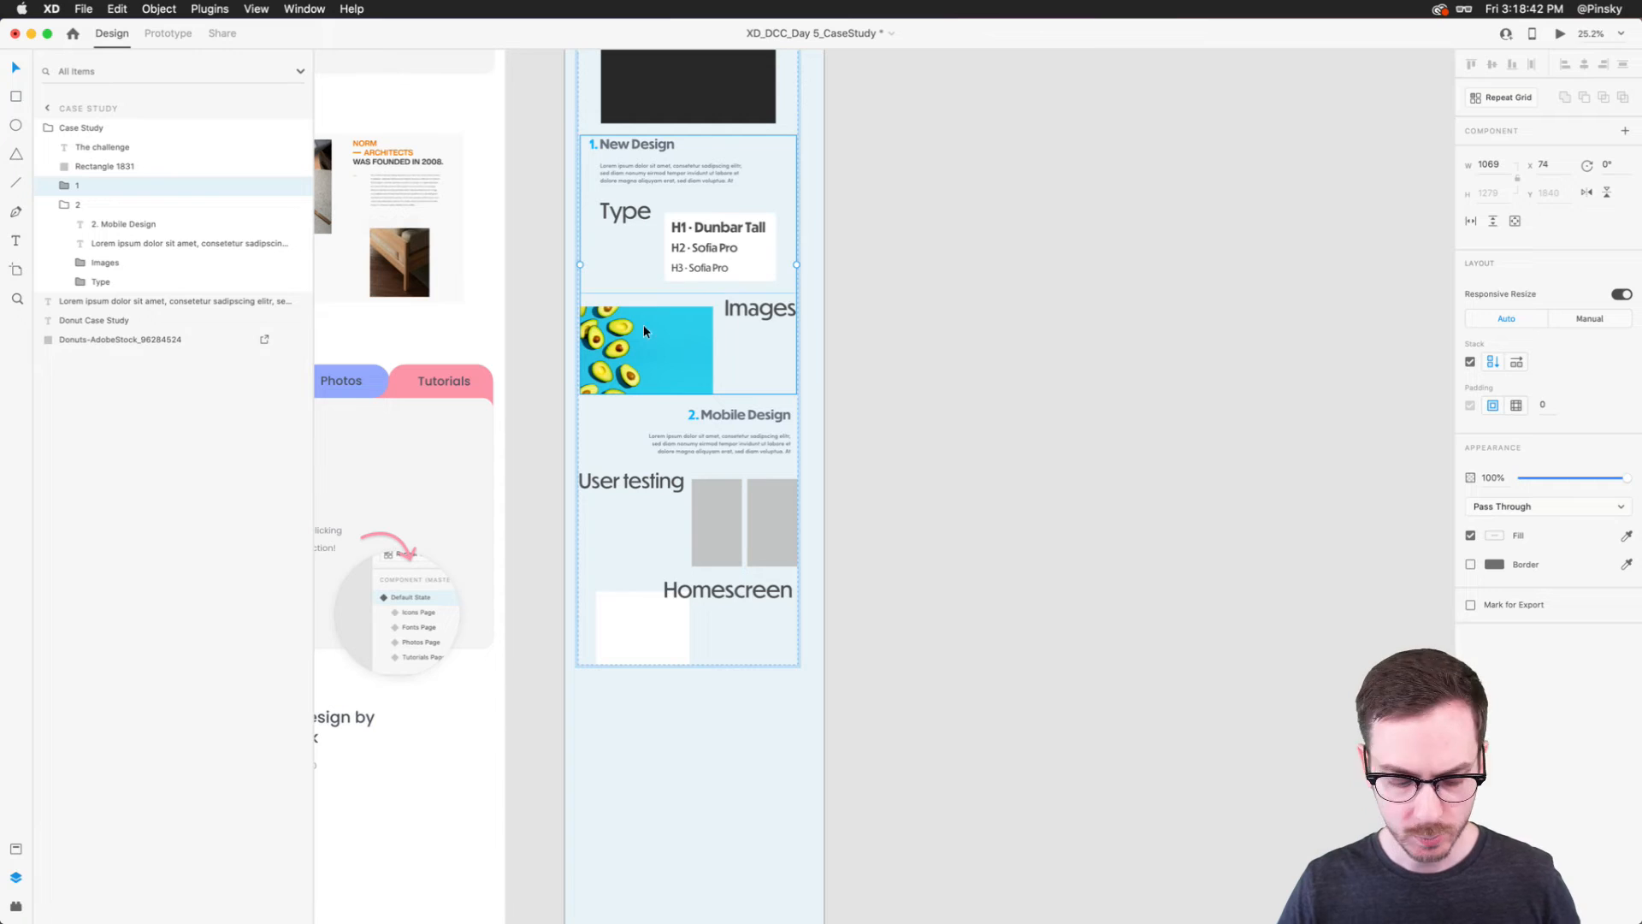
key(super+d)
scroll(666, 604, down, 3)
drag(660, 438, 697, 849)
click(814, 720)
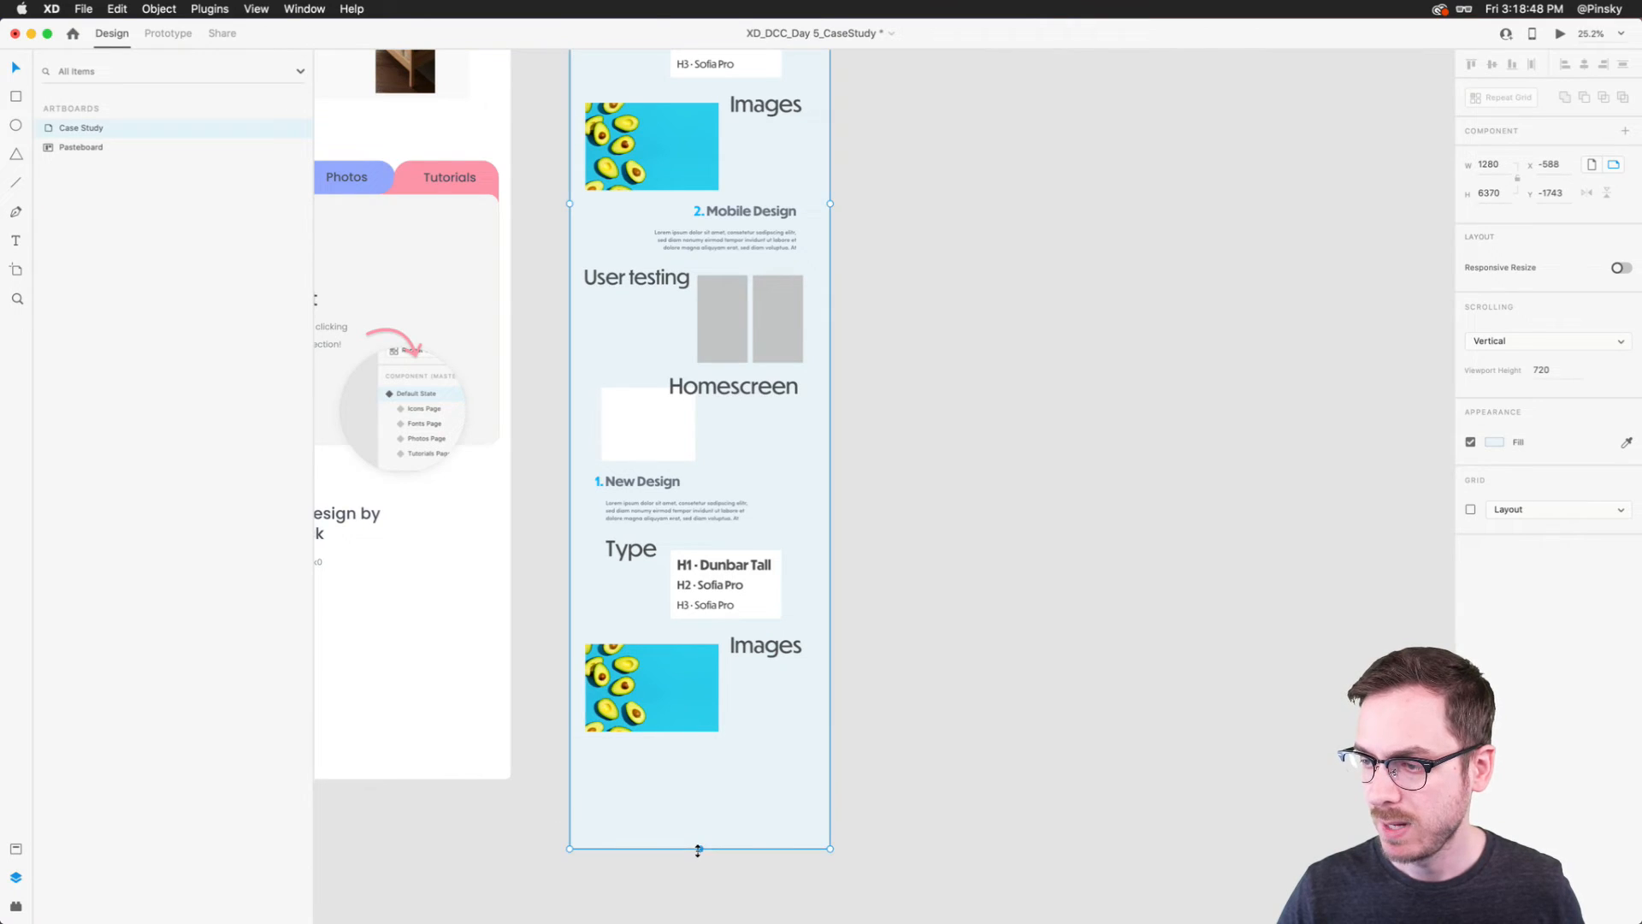
Step: Change the number in the copied New Design heading to 3
click(657, 478)
scroll(659, 477, up, 3)
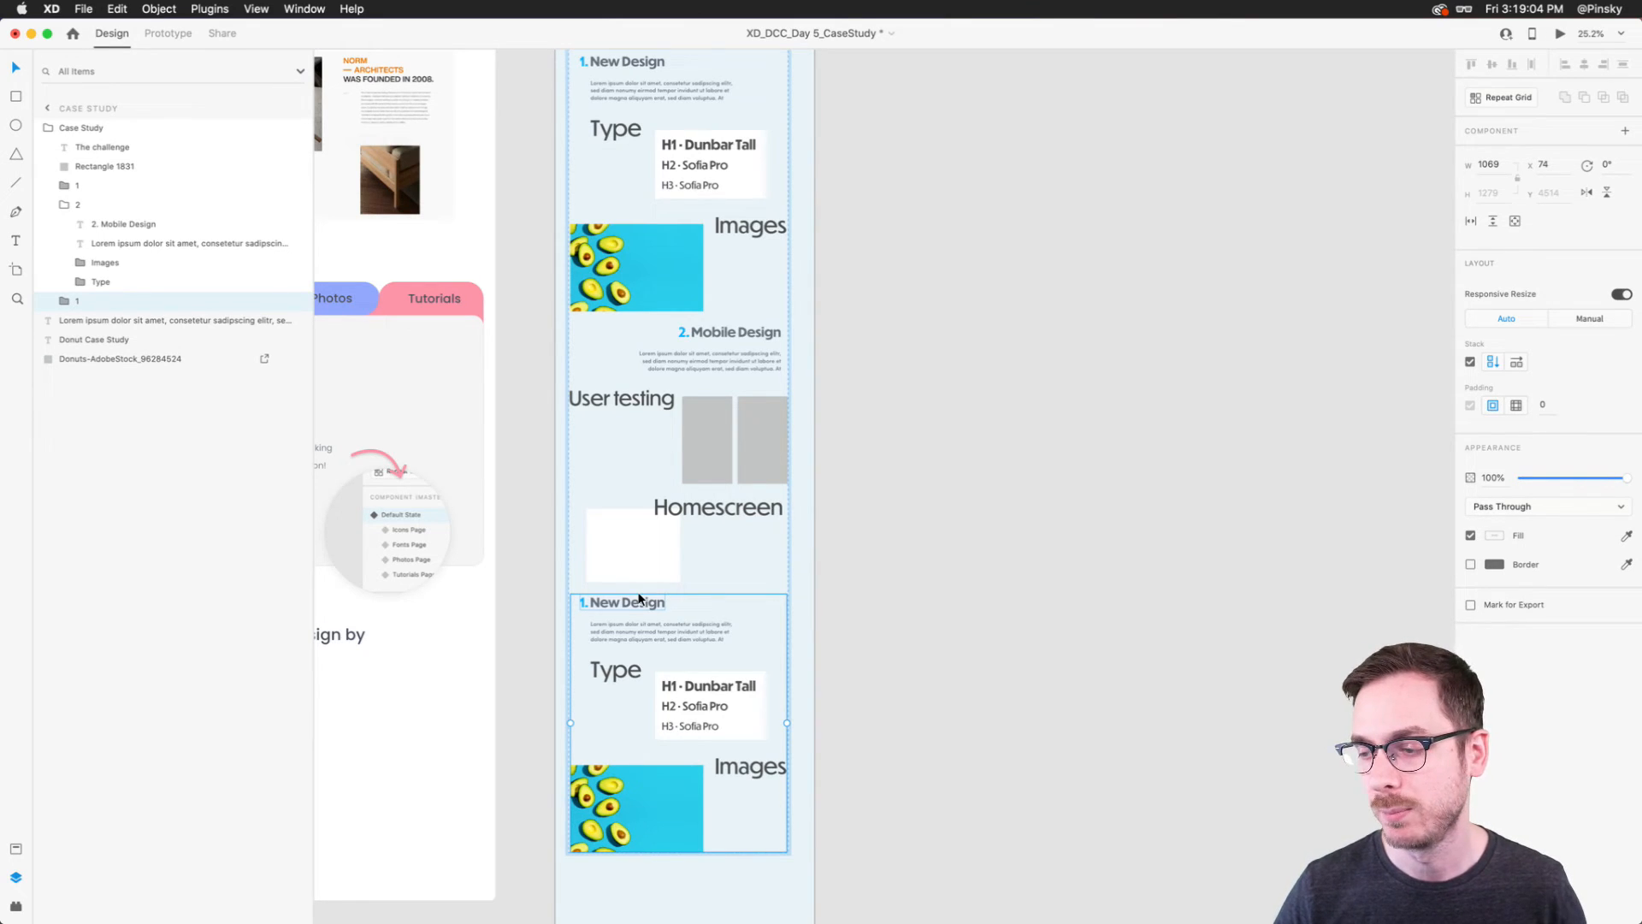
scroll(639, 598, down, 3)
scroll(614, 449, up, 3)
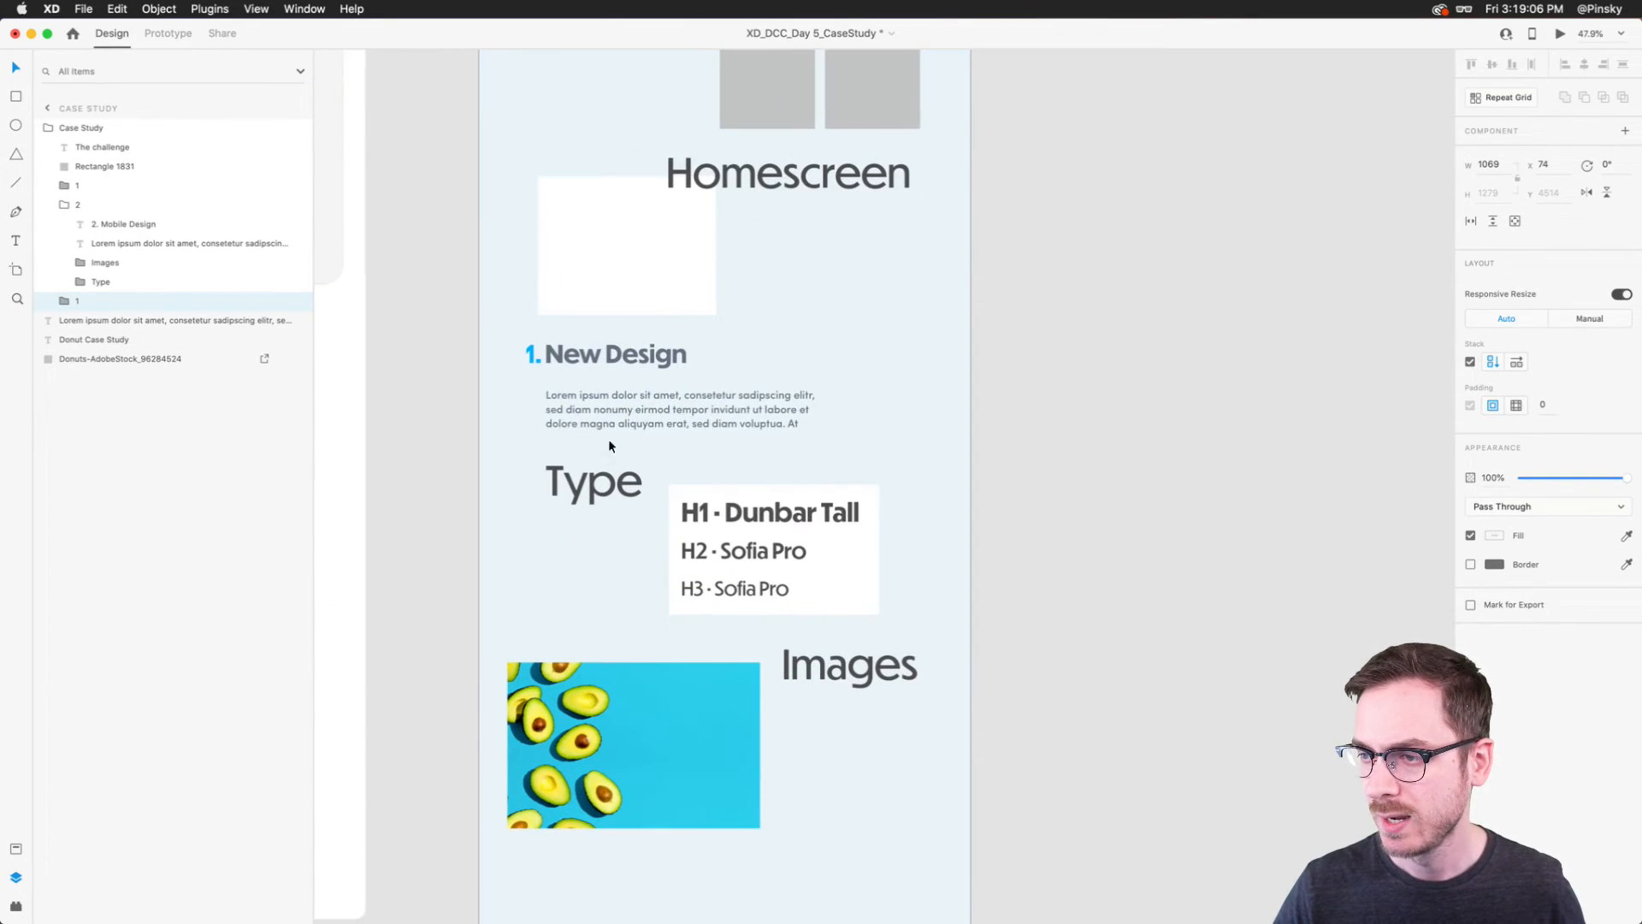
double_click(534, 352)
double_click(534, 354)
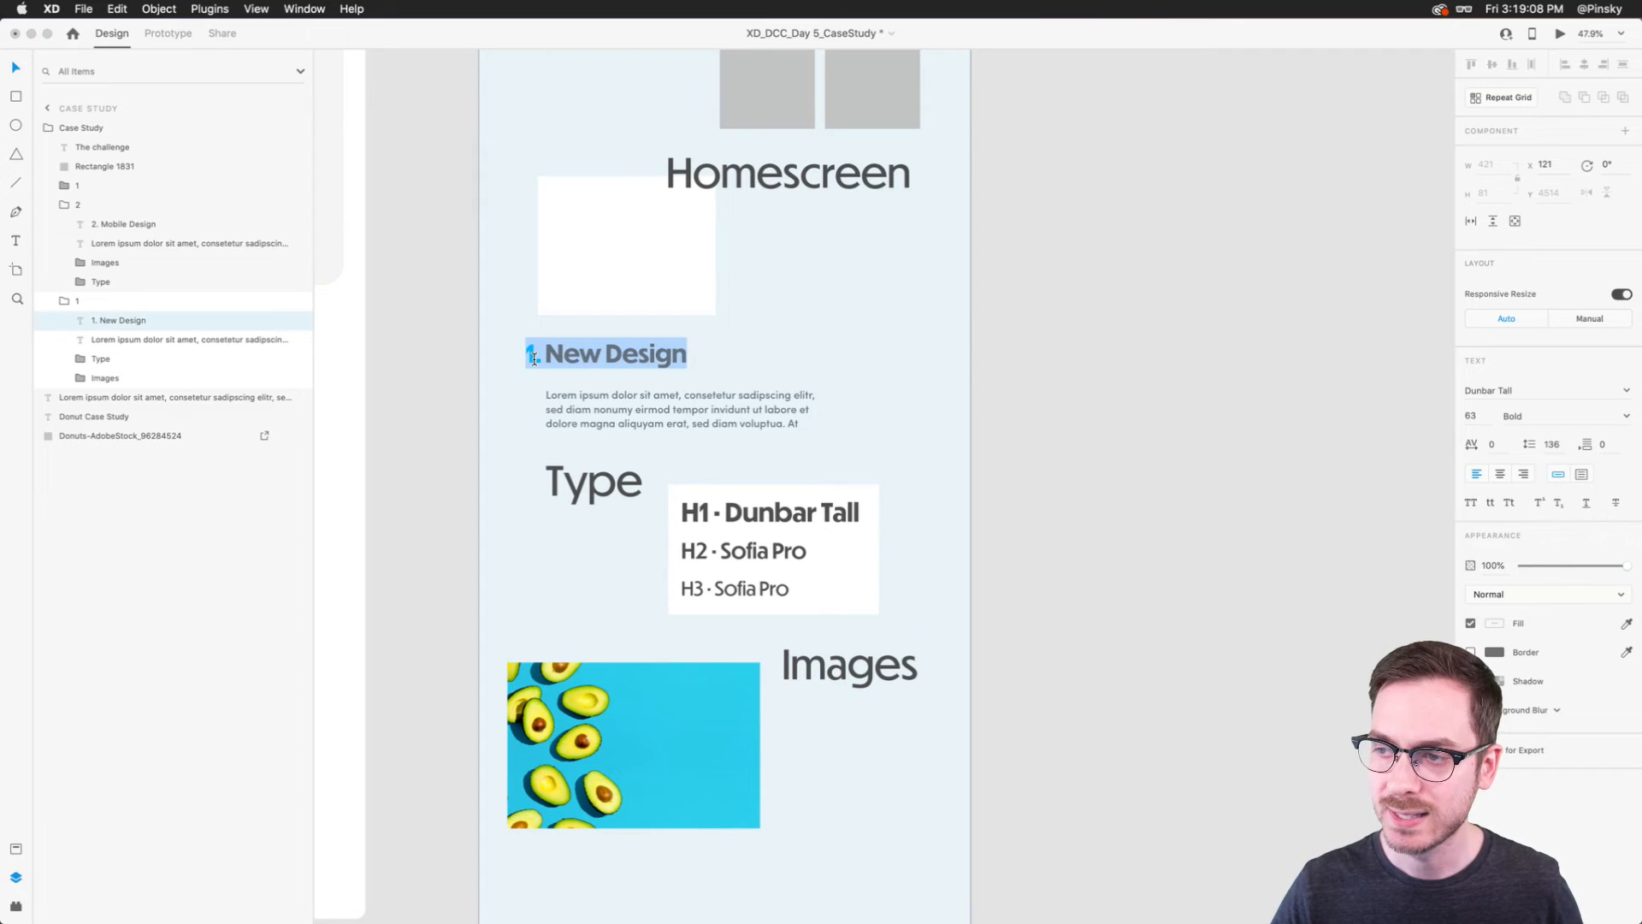
double_click(534, 352)
text(3)
key(Escape)
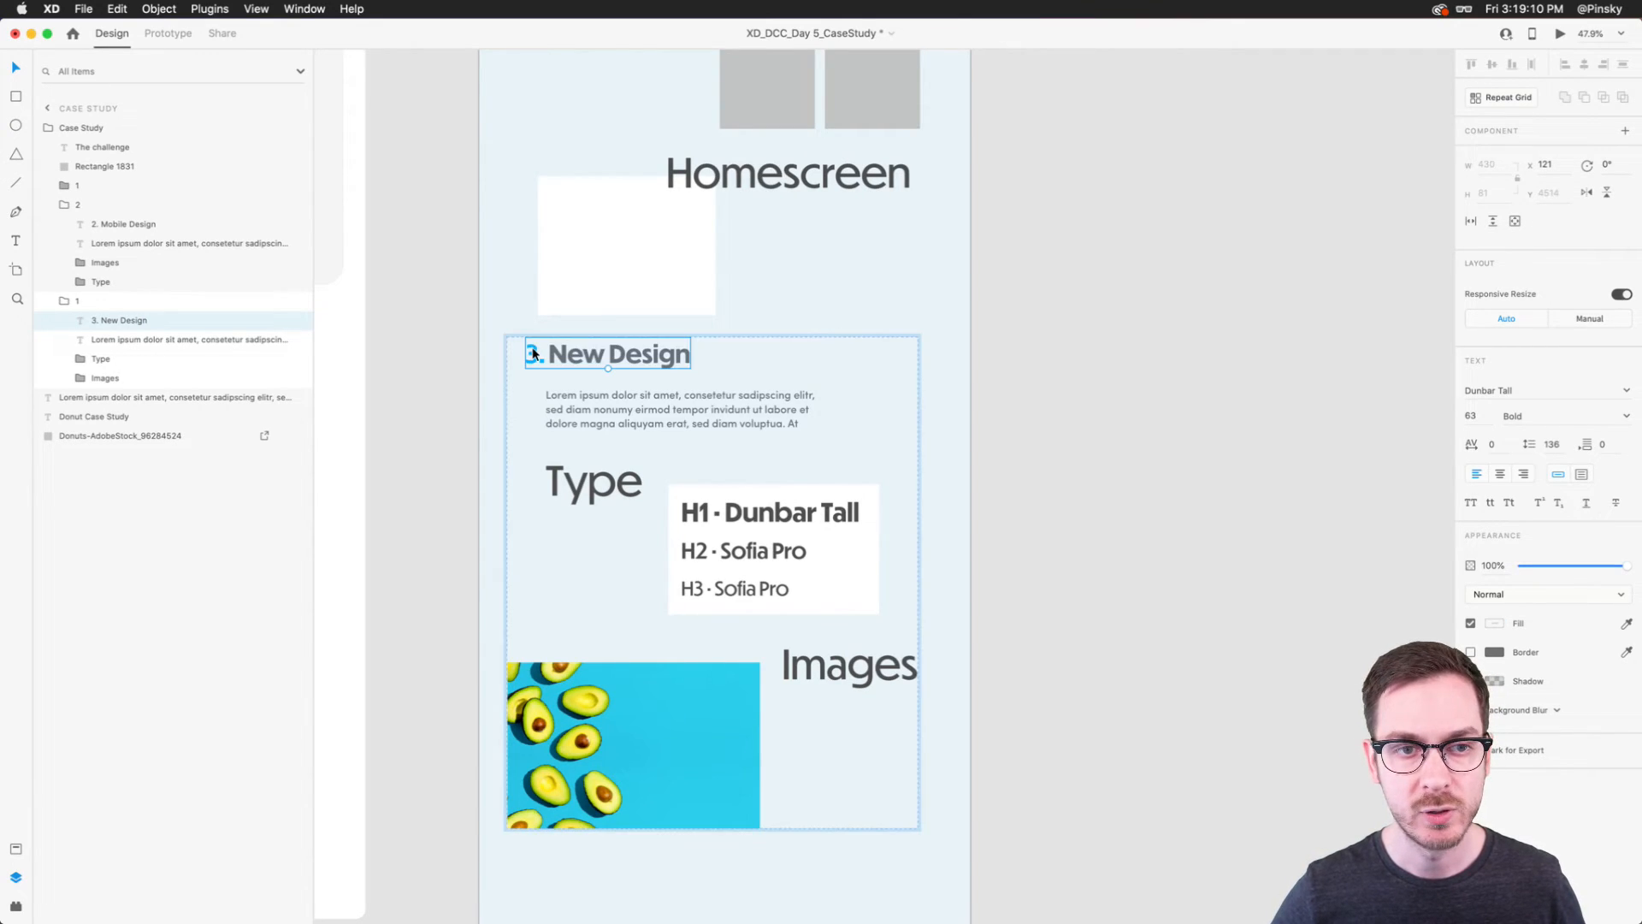
Step: Delete the H1, H2 and H3 font lines from the white box in section 3's Type block
click(637, 484)
double_click(605, 478)
click(692, 513)
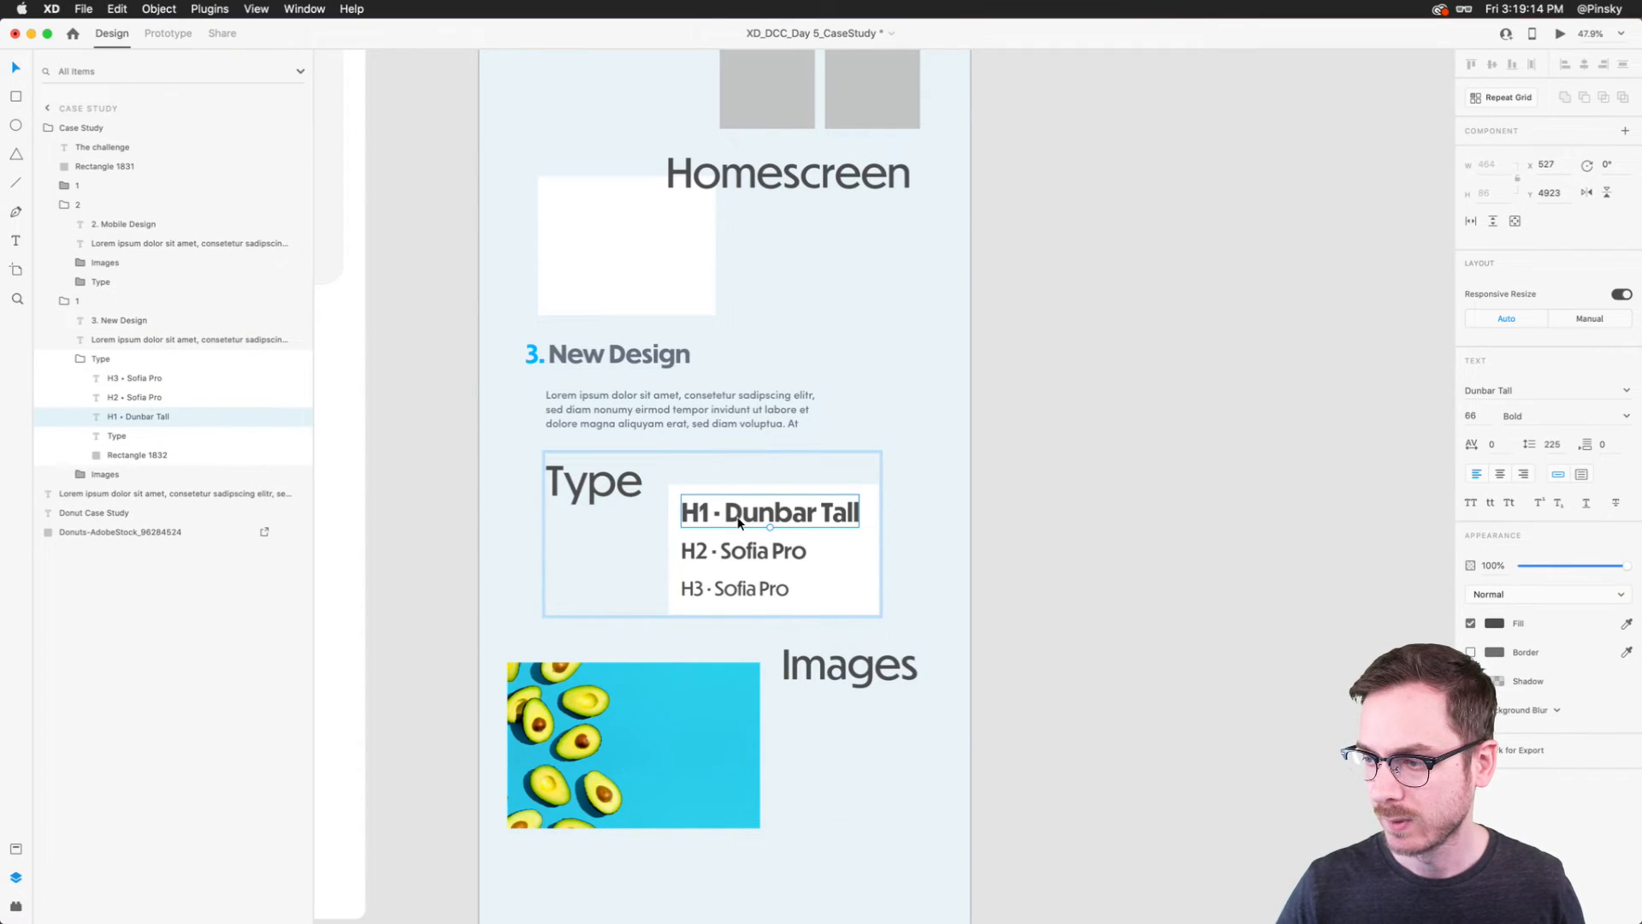
key(Delete)
click(758, 547)
key(Delete)
click(742, 590)
key(Delete)
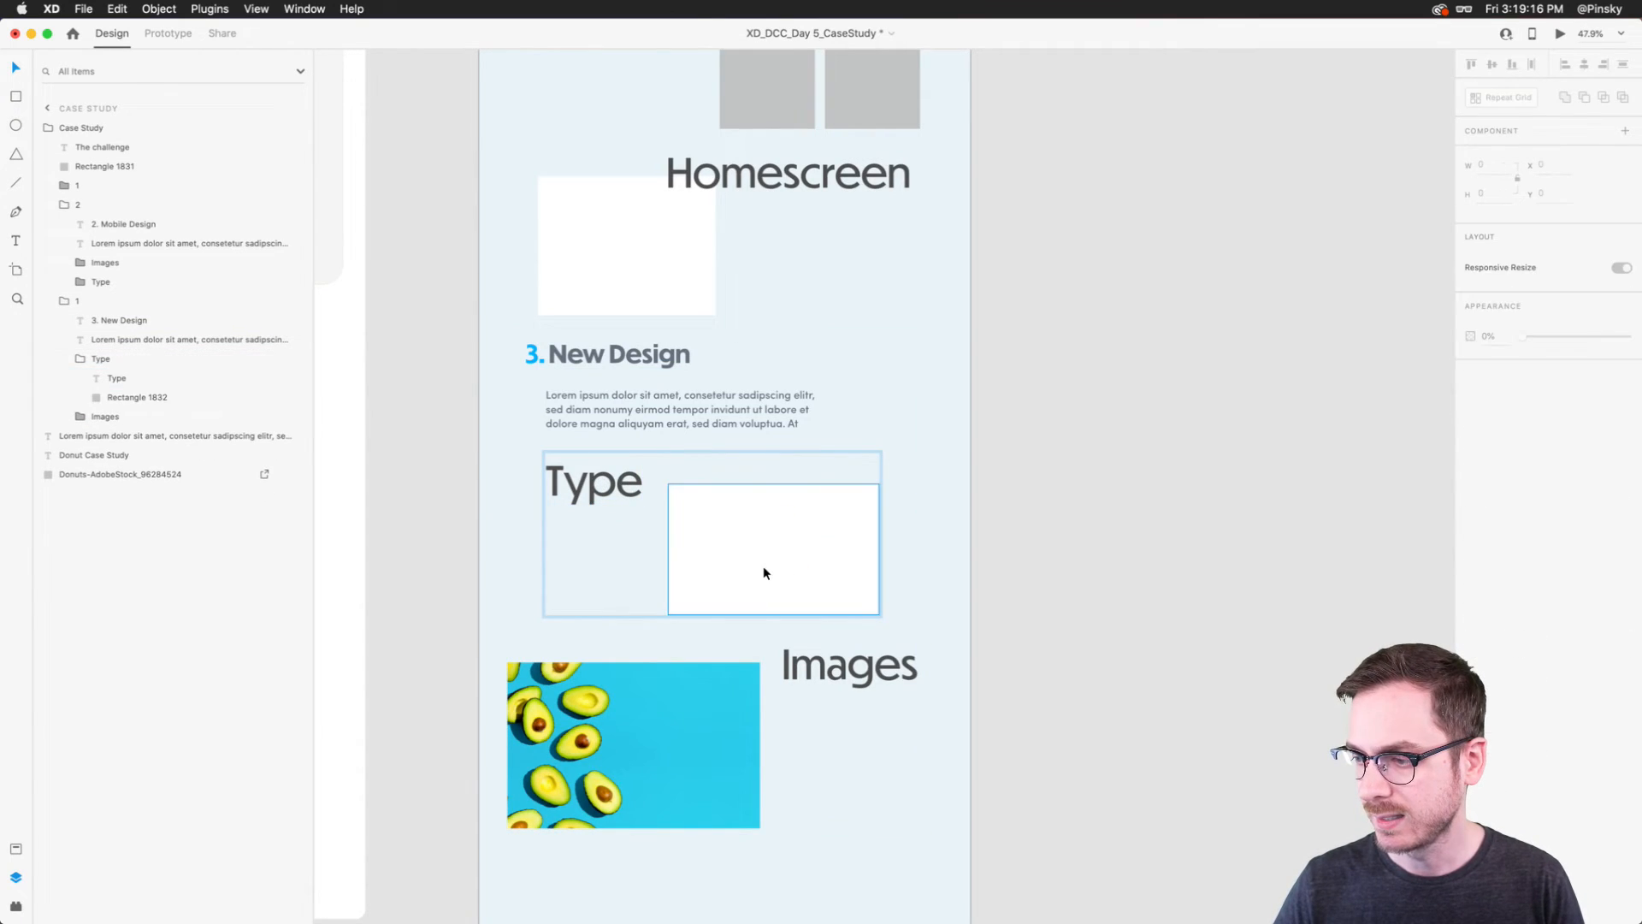
Step: Change the Type heading in section 3 to "Features"
click(766, 560)
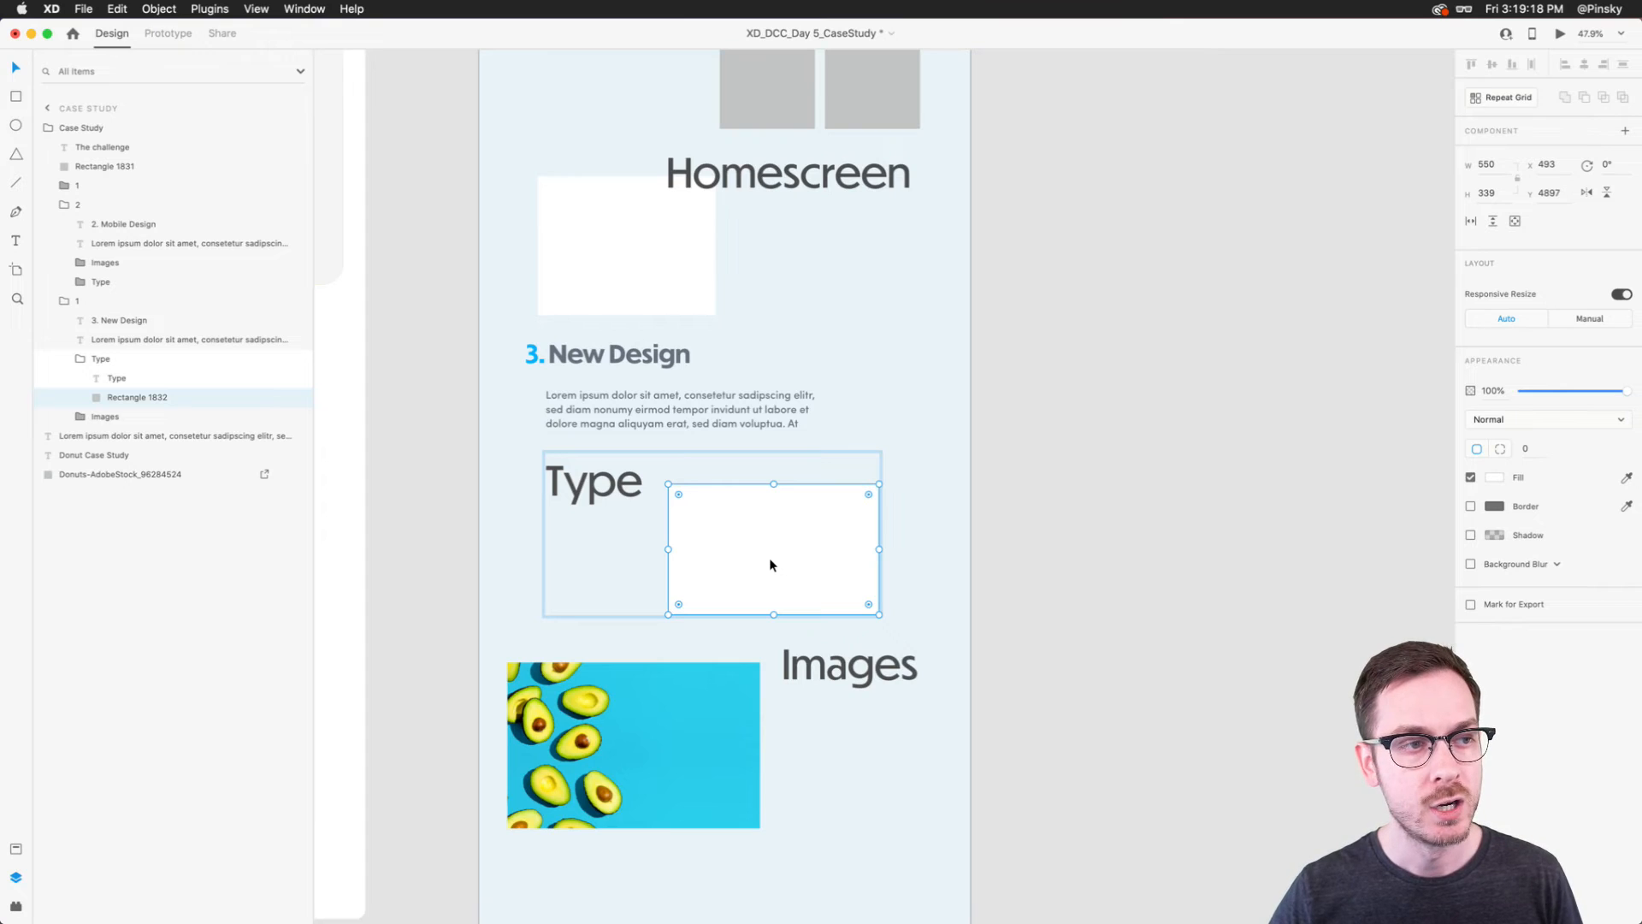
double_click(594, 483)
text(F)
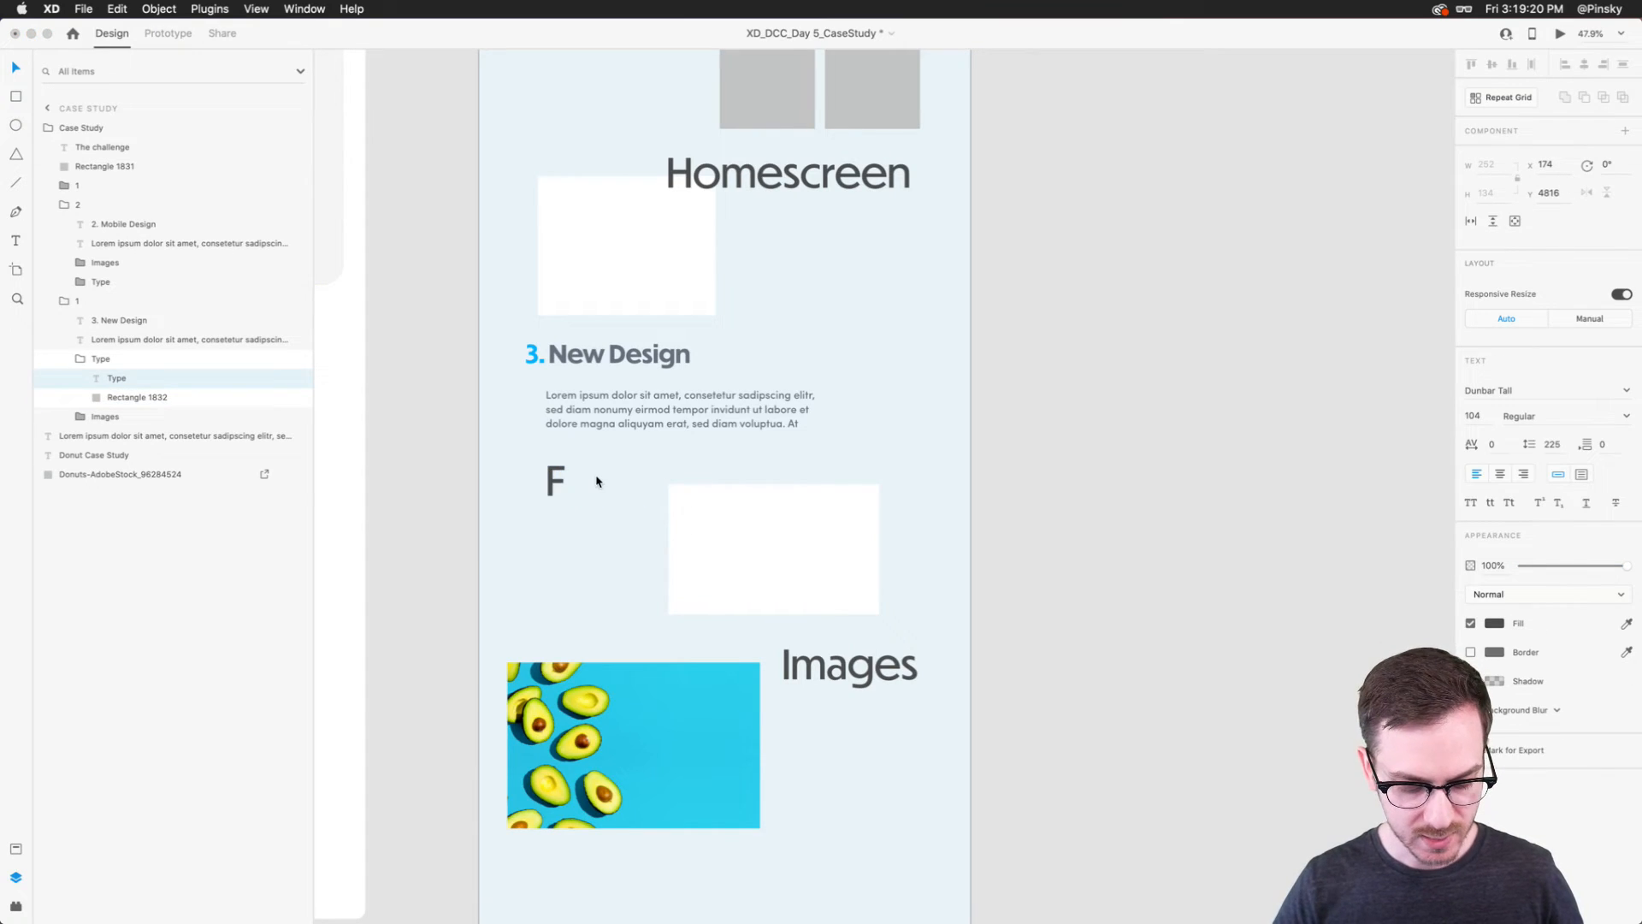
text(eatures)
key(Escape)
Step: Turn the white rectangle beside Features into a four-across repeat grid about 2263 wide, and make it a horizontal scroll group about 692 wide at X 588
click(777, 542)
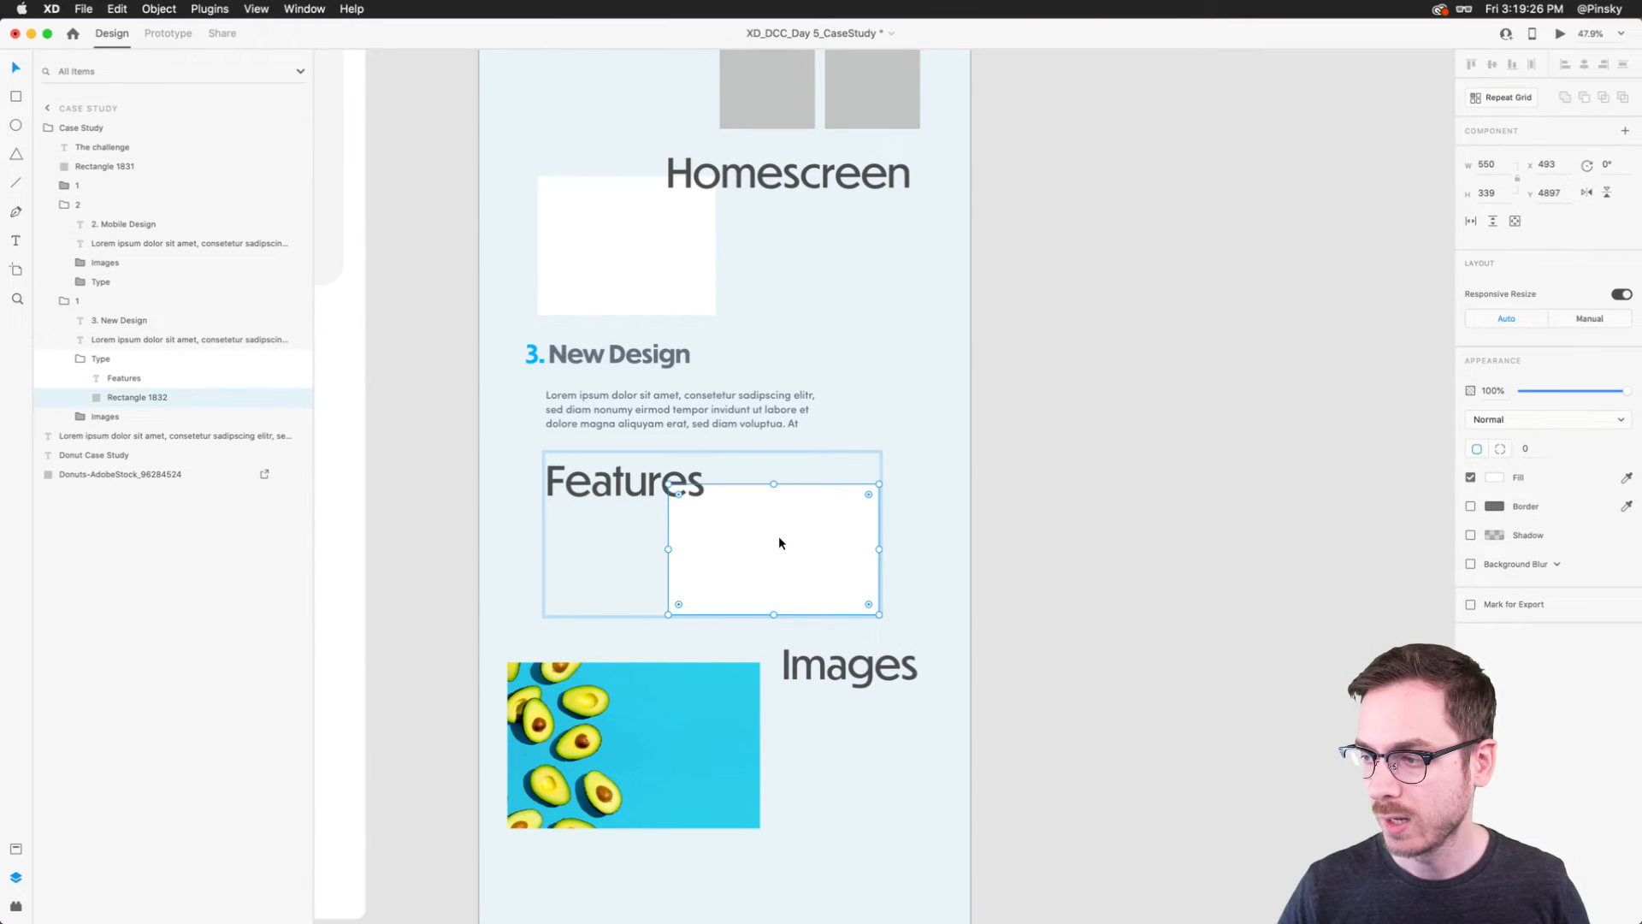
key(super+r)
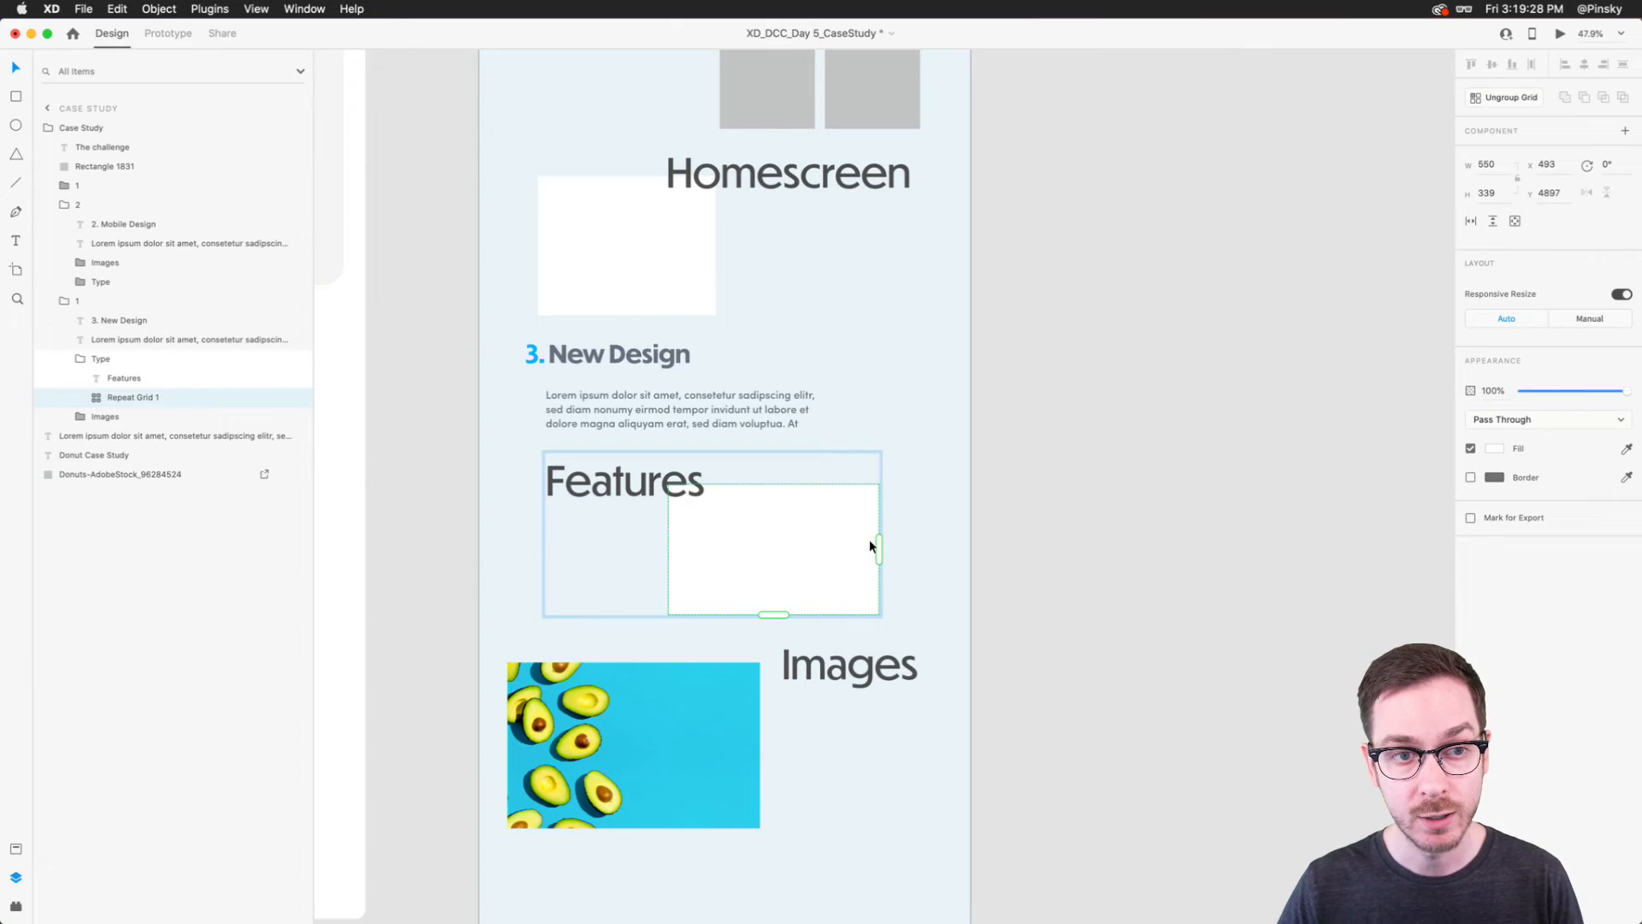
drag(883, 542, 1358, 524)
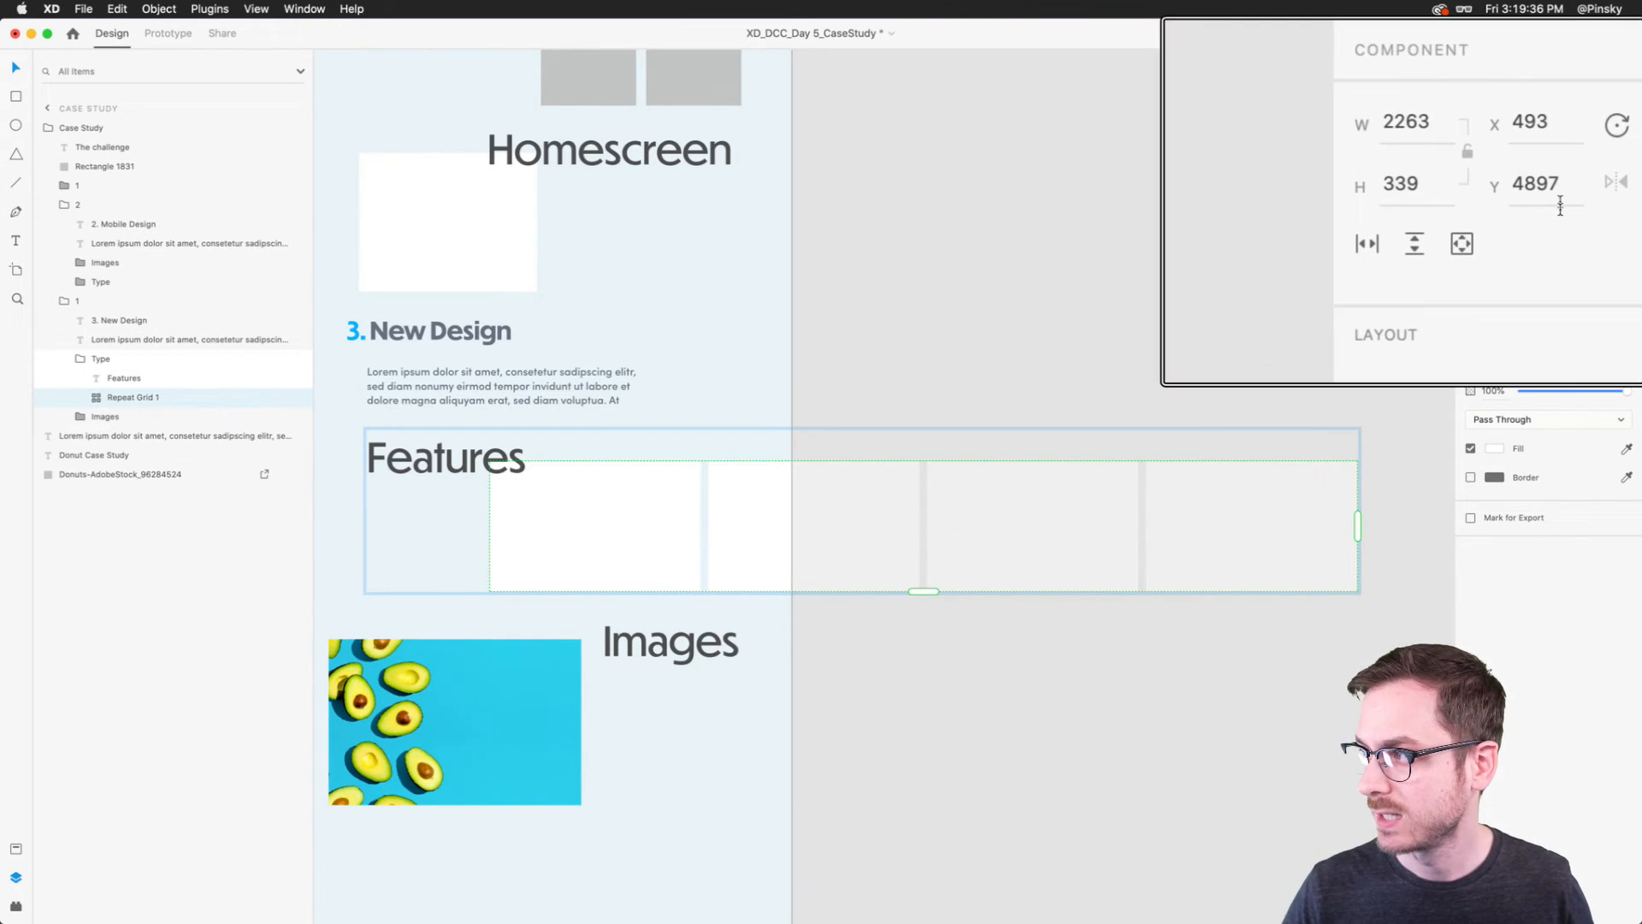
click(1470, 221)
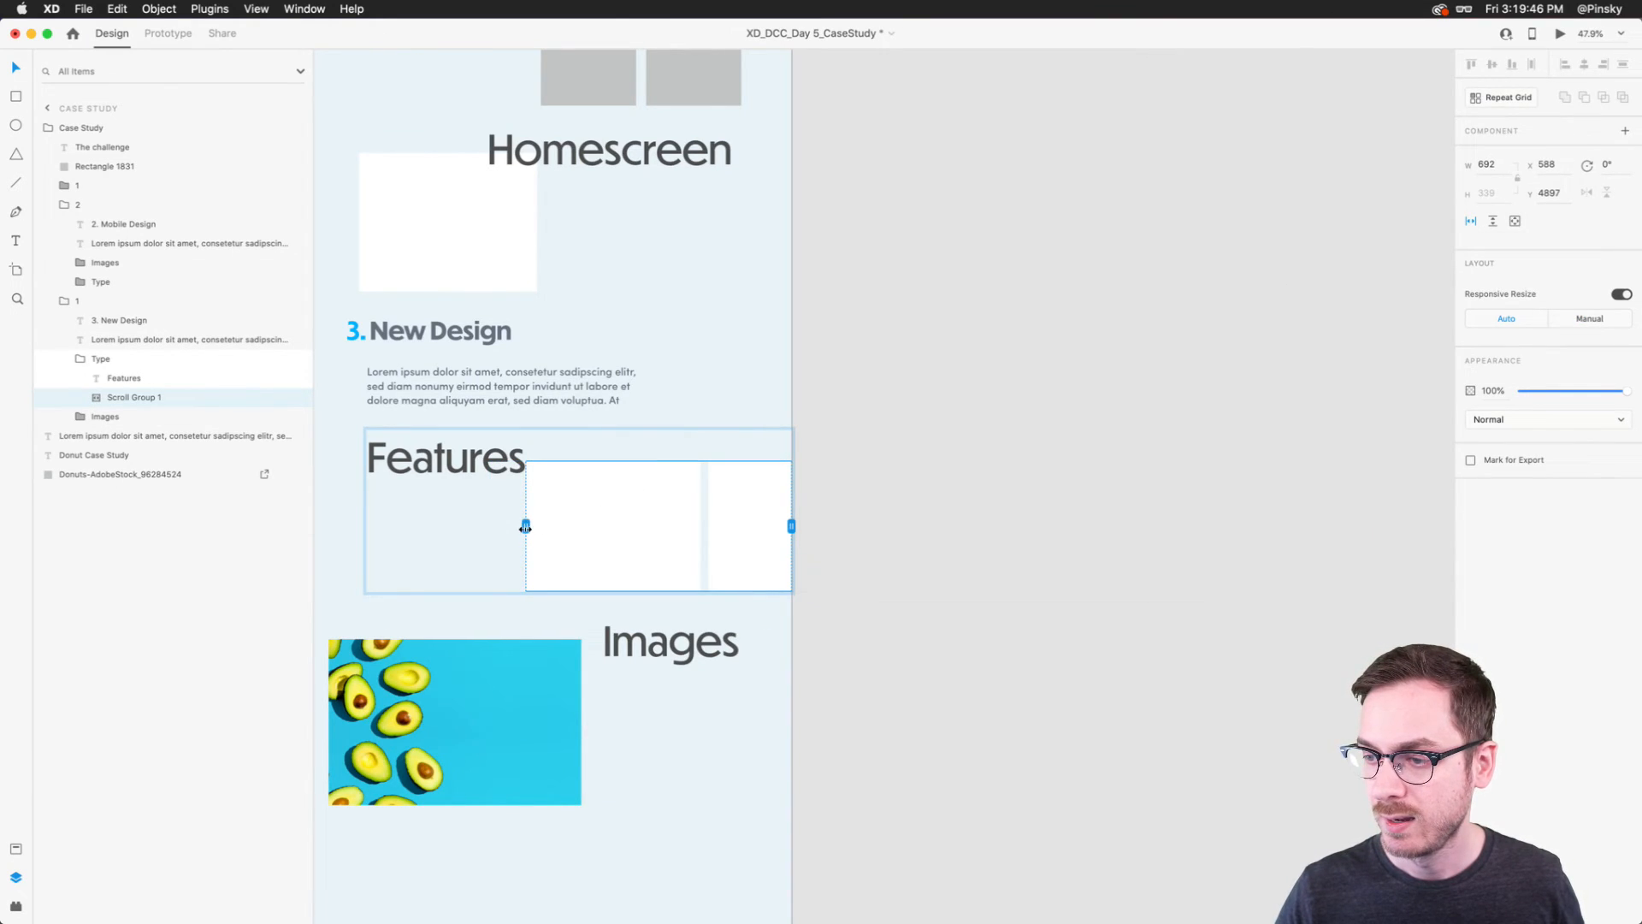
Step: Preview the case study and test the horizontal scrolling of the white cards beside Features
key(super+Return)
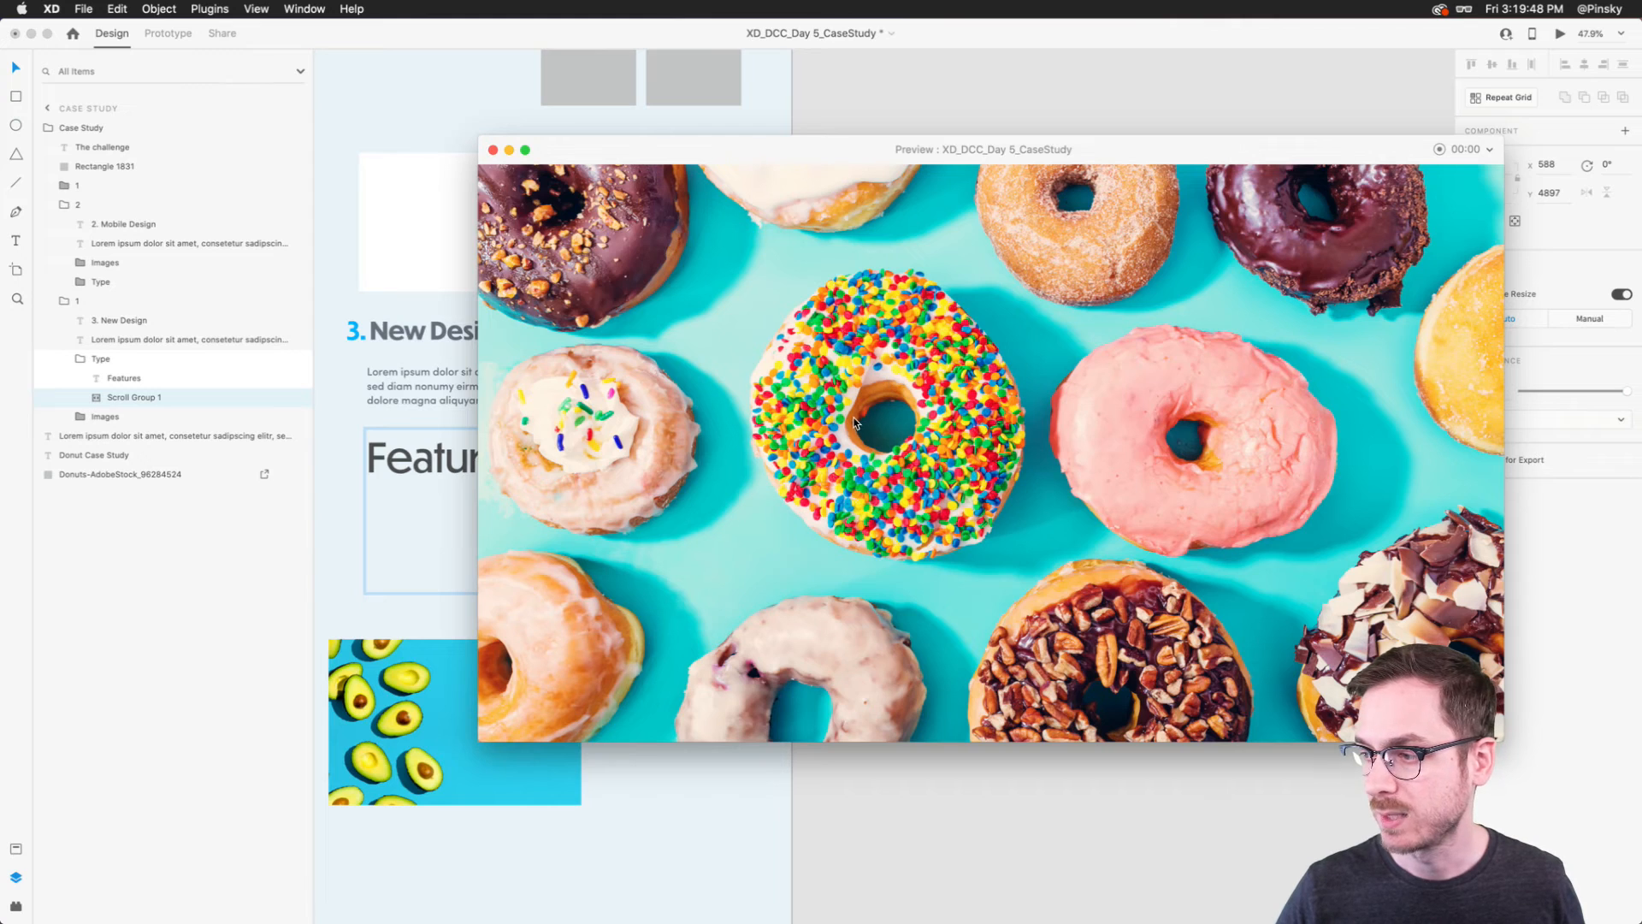
scroll(670, 438, down, 20)
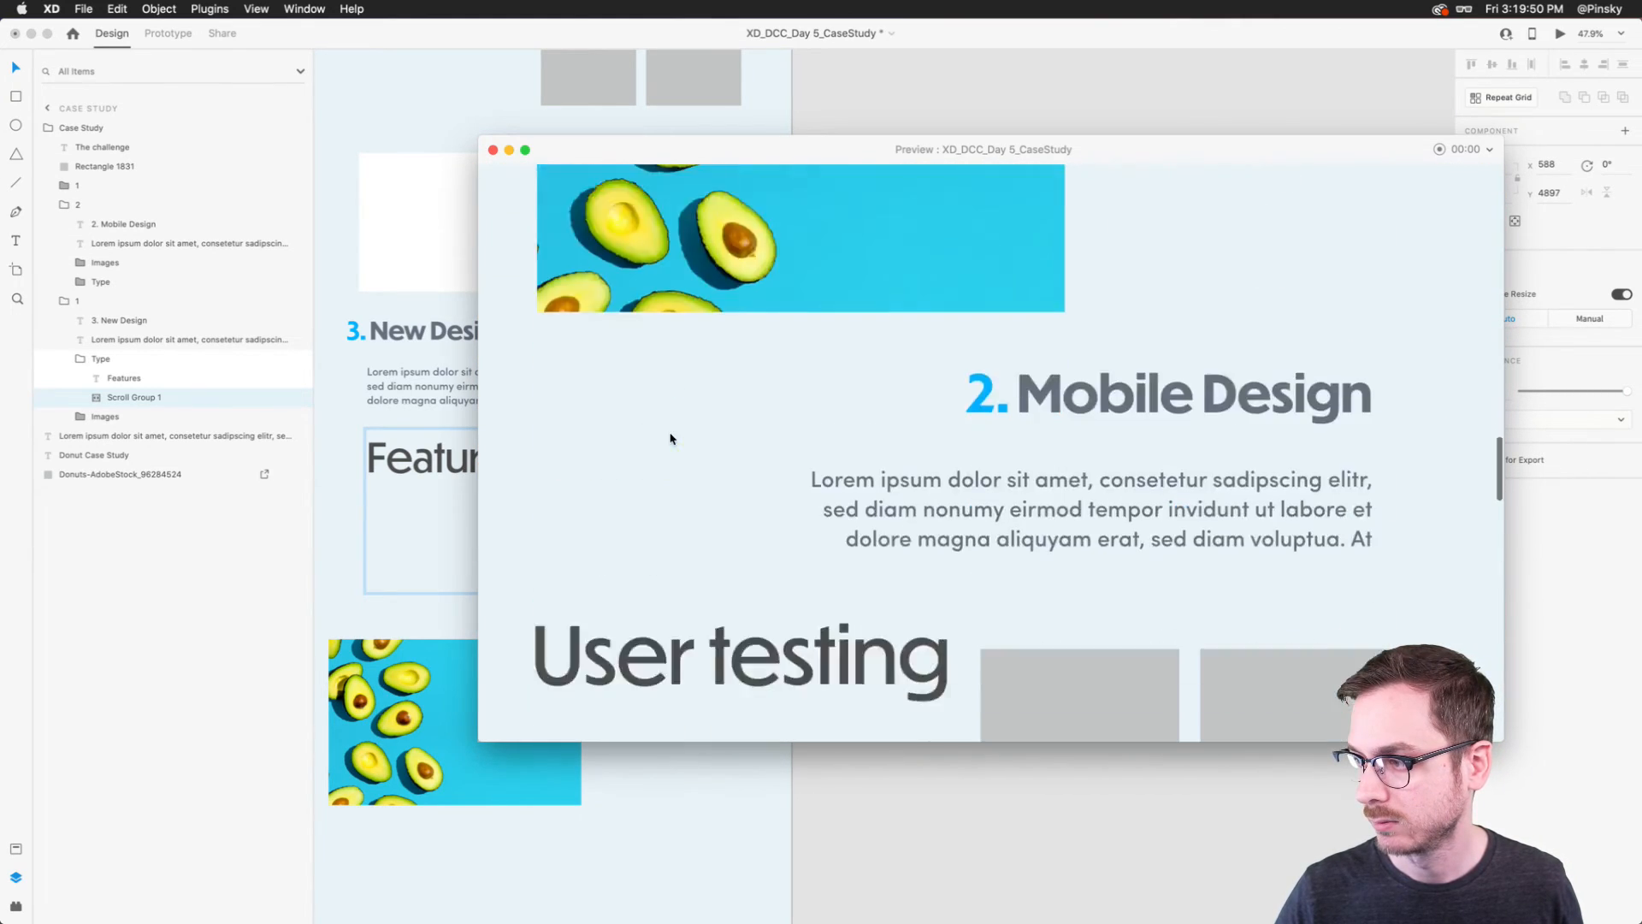
scroll(1275, 363, right, 3)
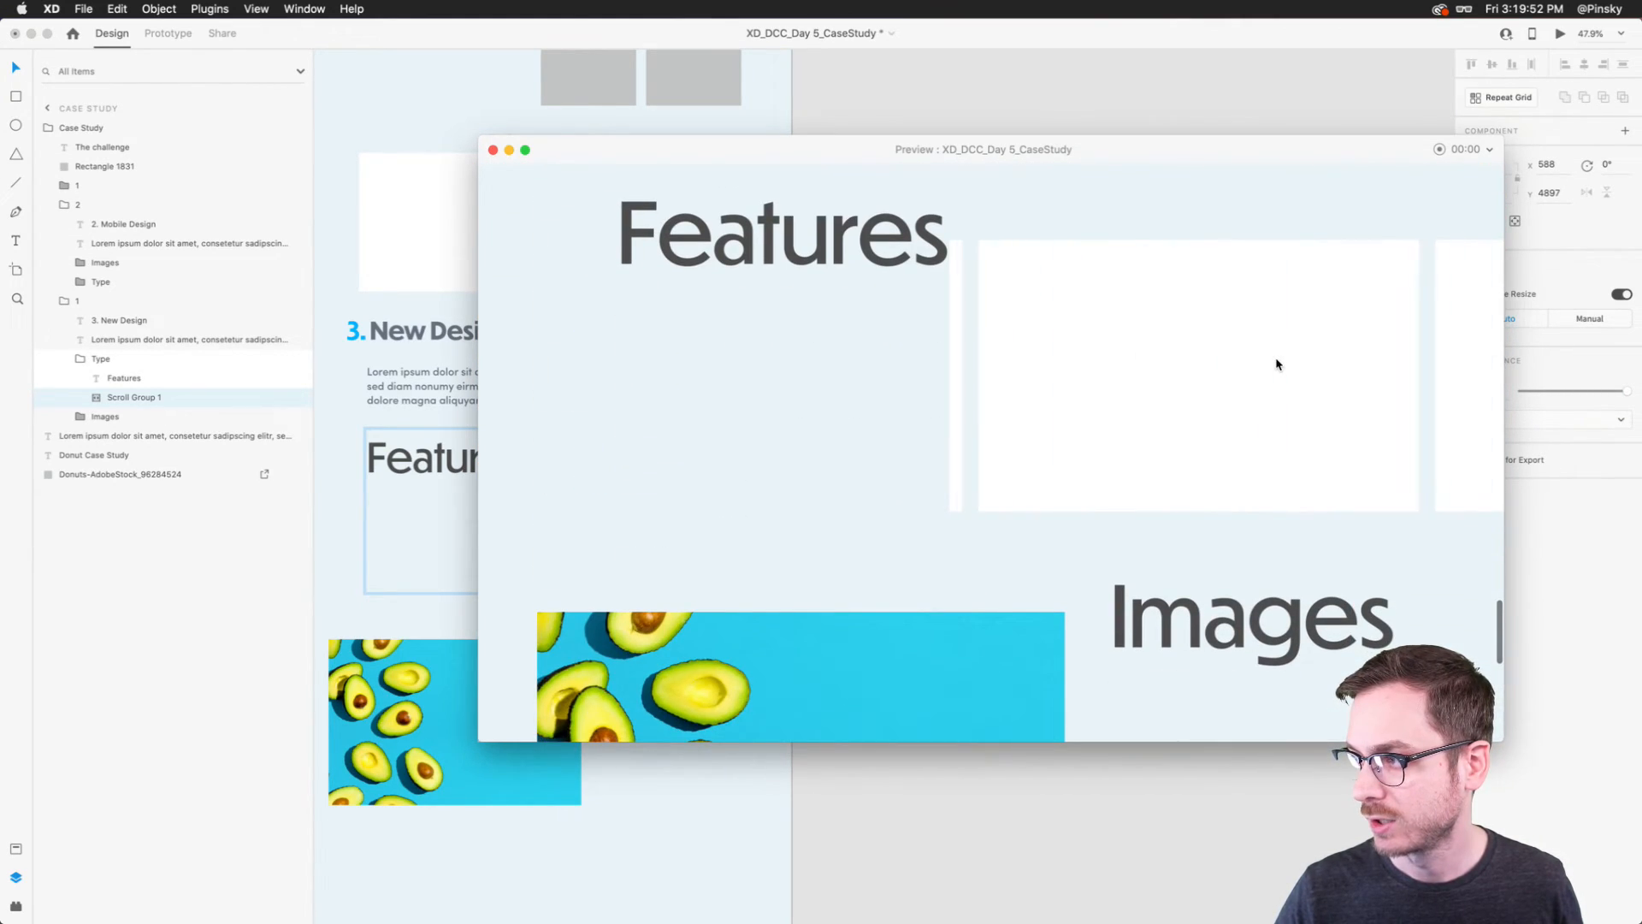
scroll(1275, 363, right, 2)
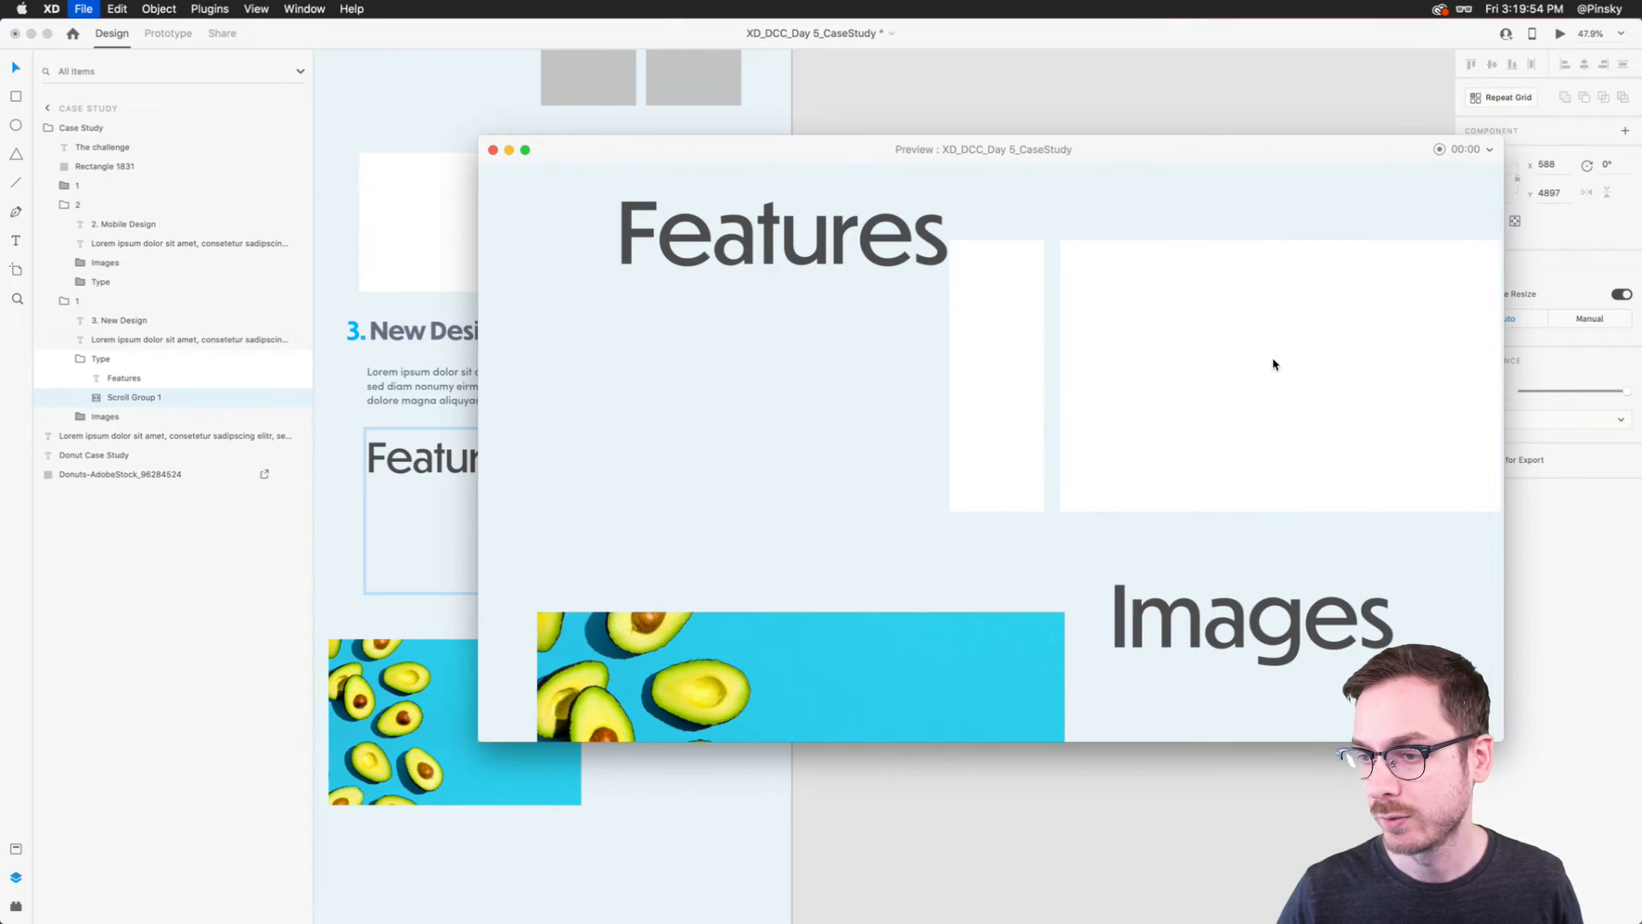
Step: Extend the Features scroll group leftward to the heading's edge at X 174, making it 1106 wide
key(super+w)
drag(526, 526, 368, 531)
Step: Preview the case study and test the horizontal scrolling of the widened Features cards
key(super+Return)
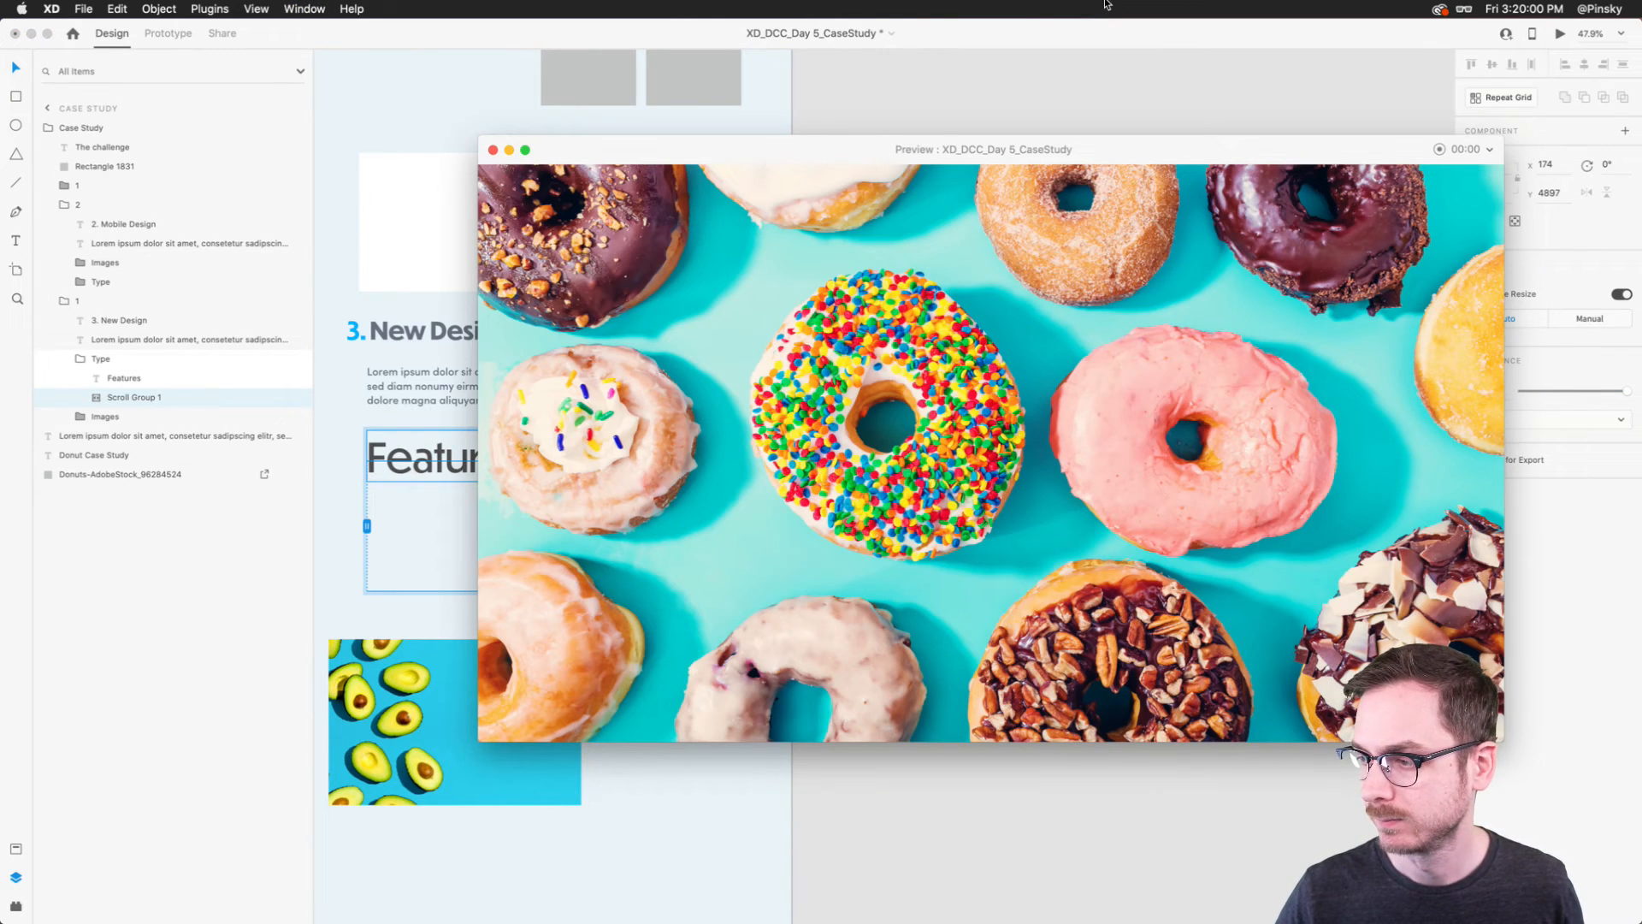
scroll(1128, 521, down, 10)
scroll(1129, 521, down, 5)
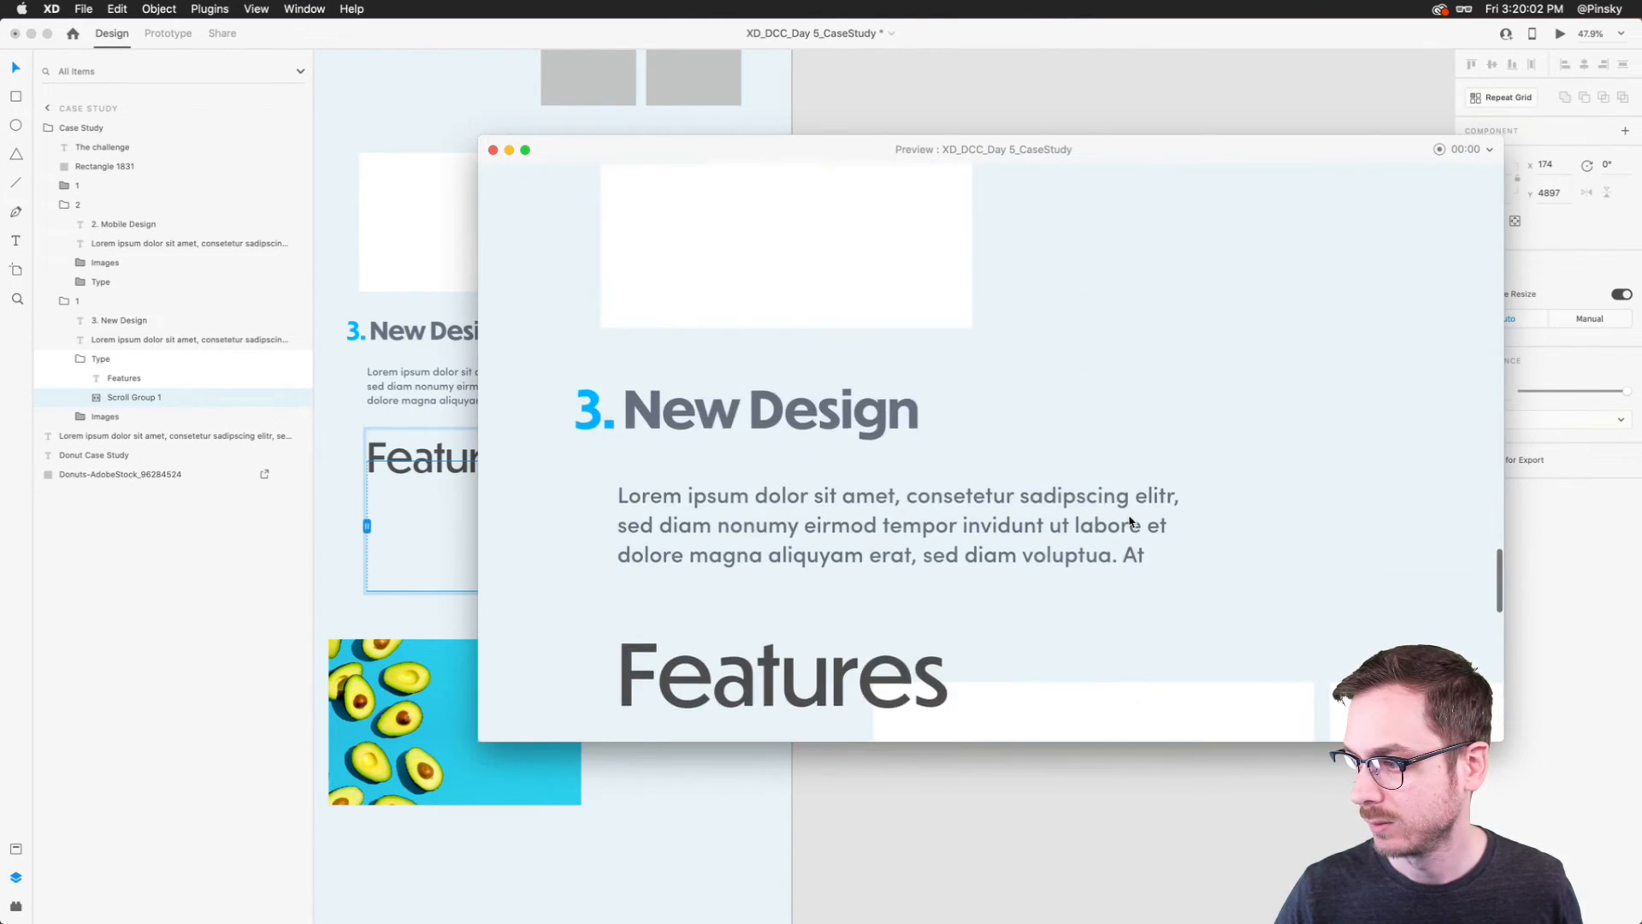
scroll(1205, 505, right, 3)
scroll(1206, 505, left, 5)
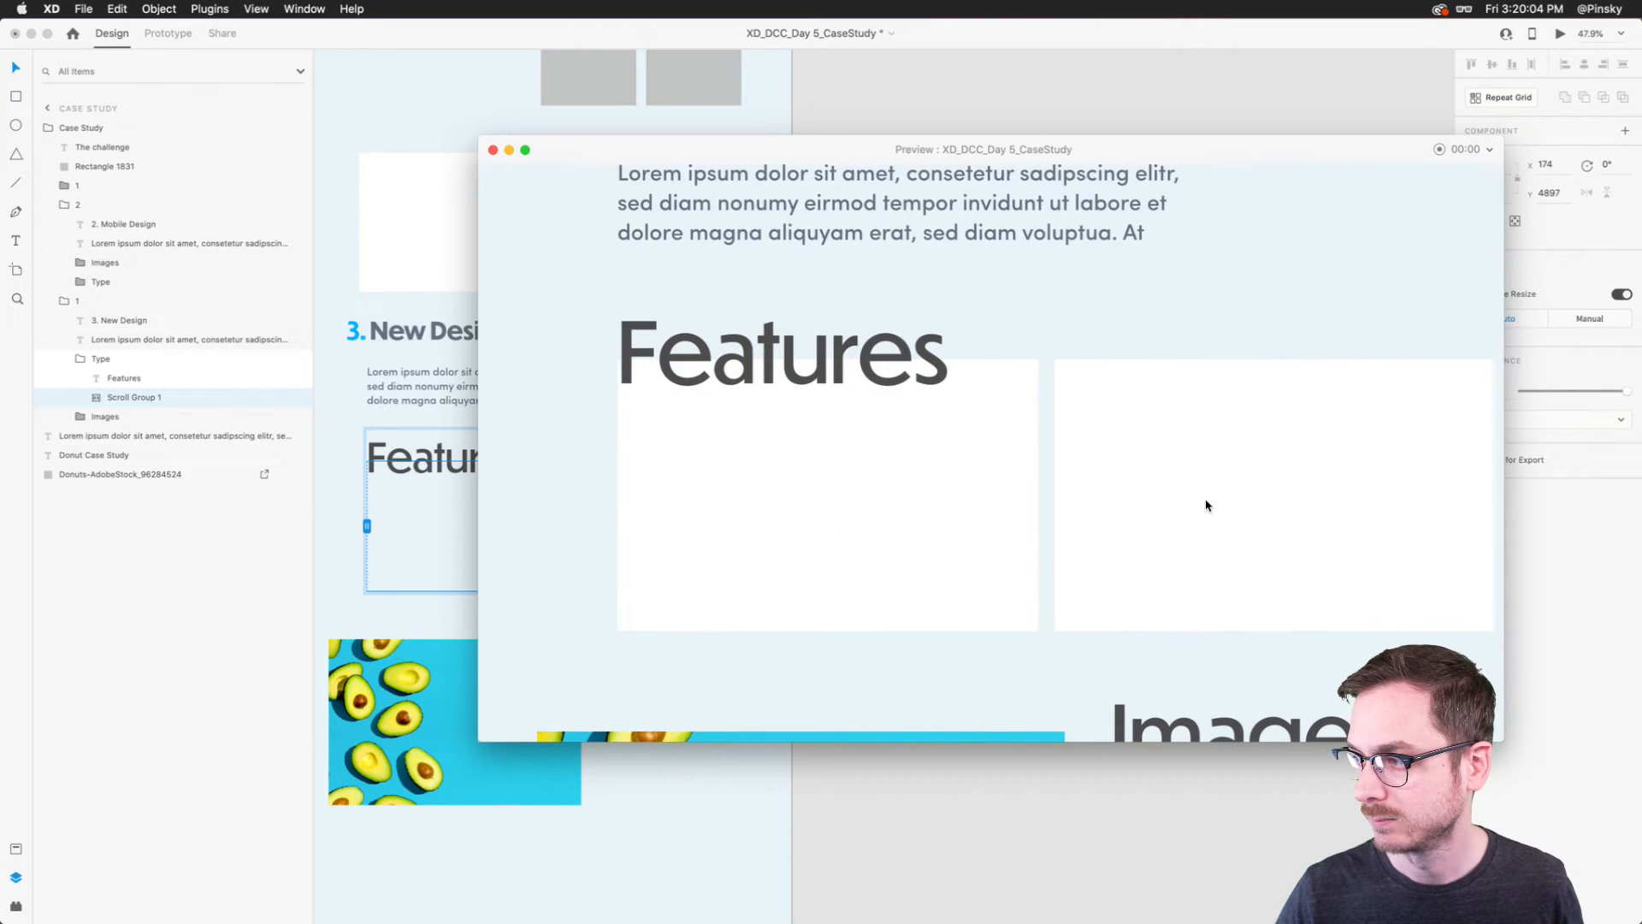
key(super+w)
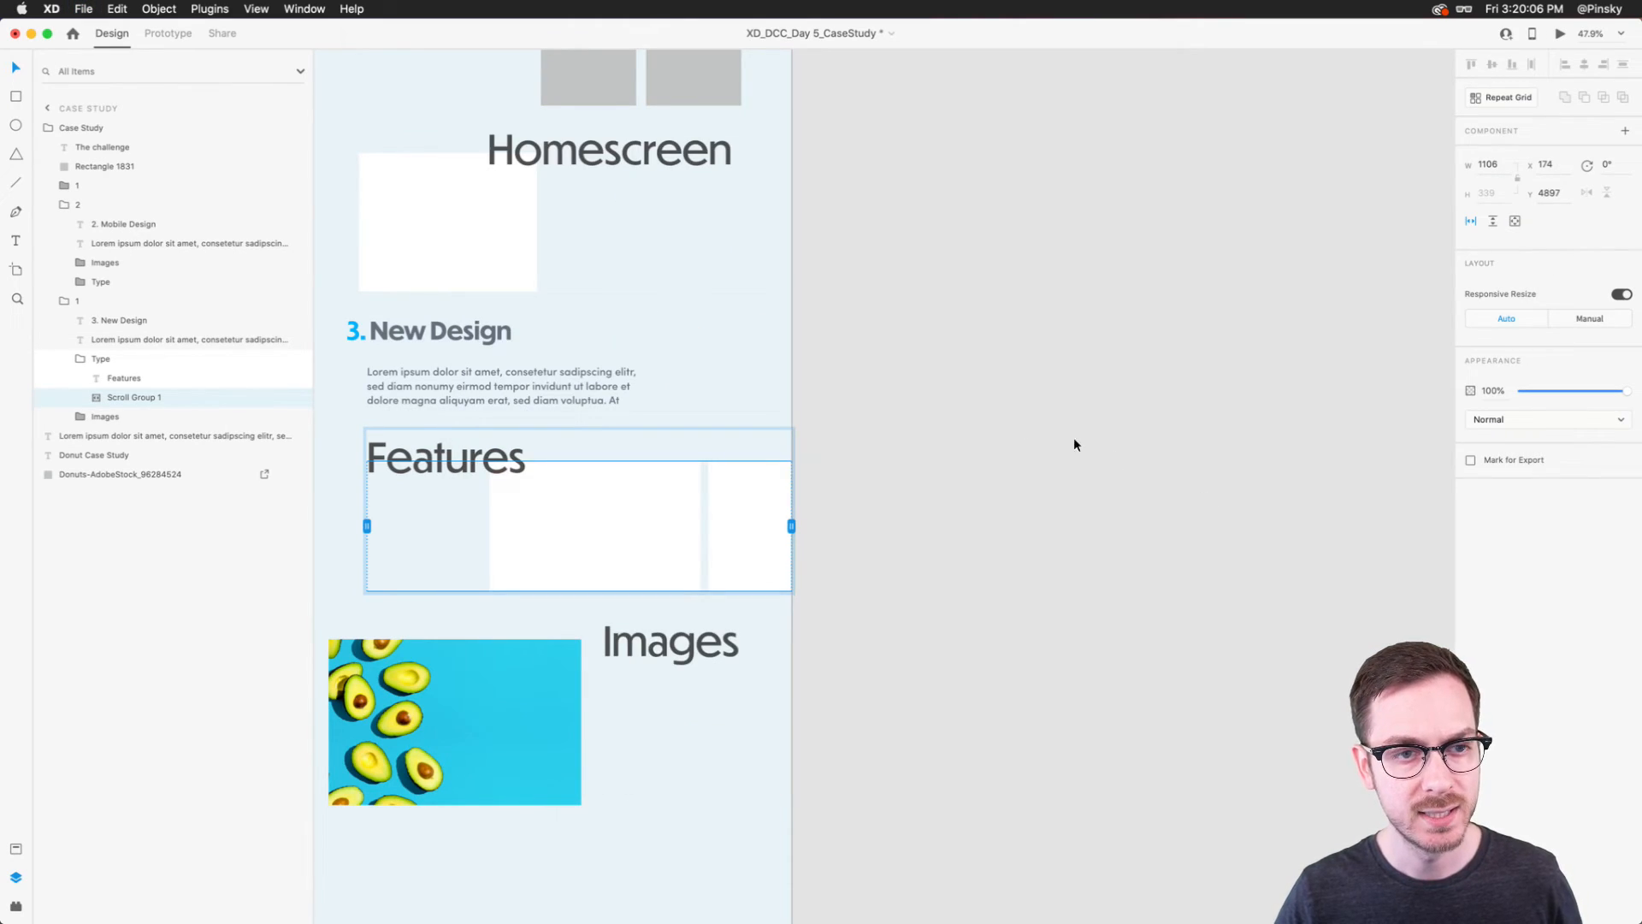
Step: Turn off Stack on the Case Study group
scroll(943, 413, down, 5)
click(943, 414)
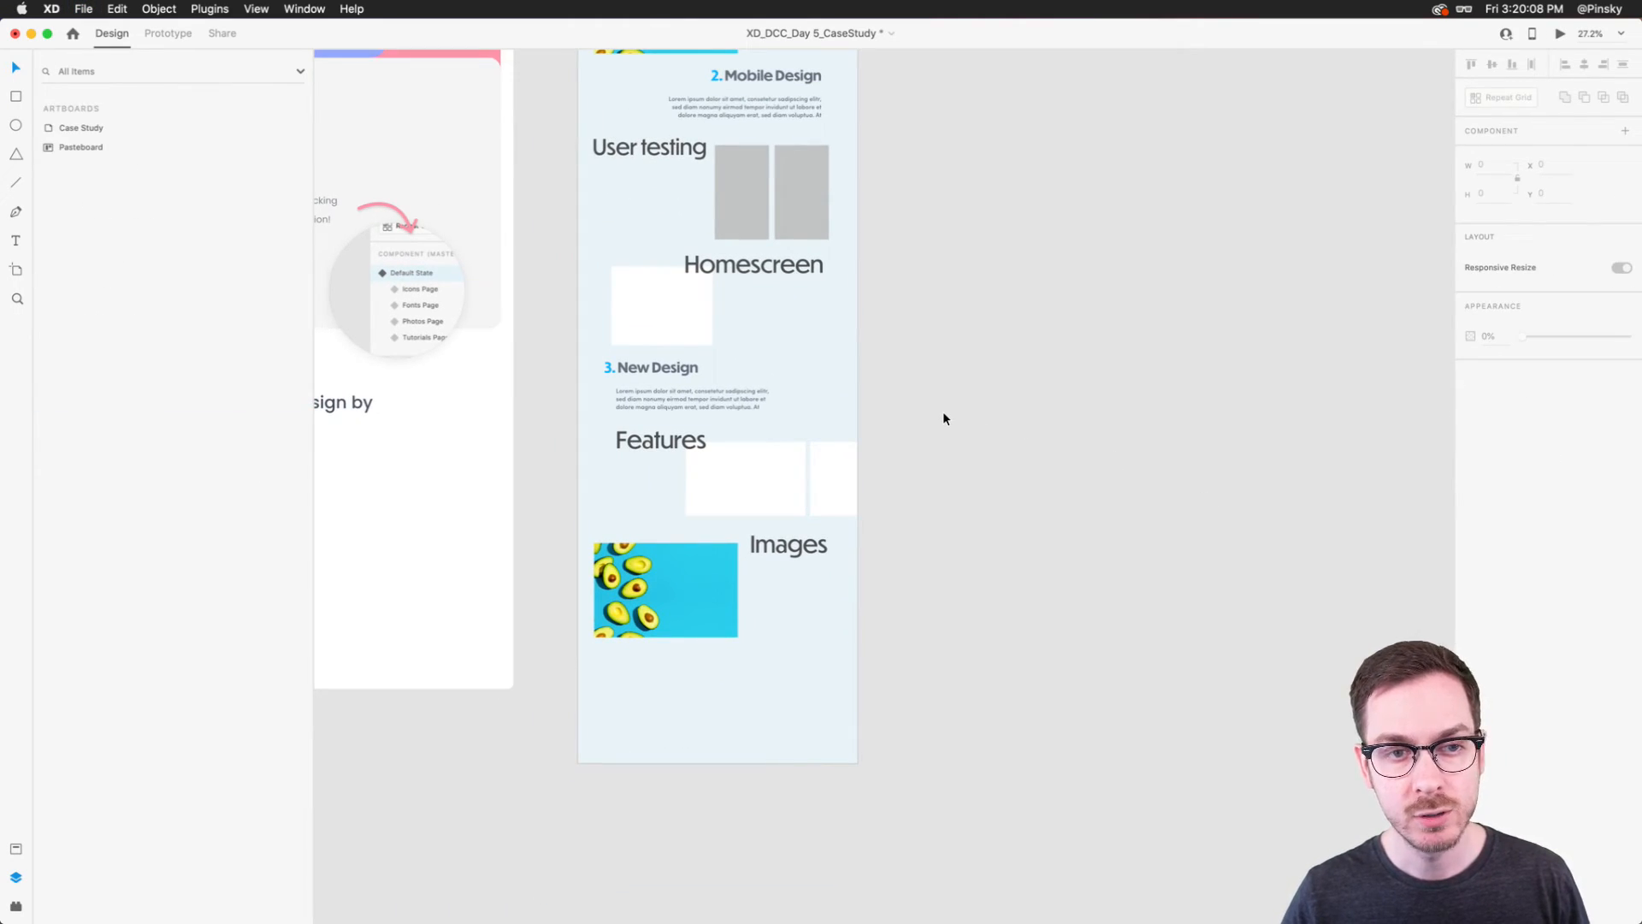
scroll(943, 414, up, 4)
scroll(942, 410, up, 1)
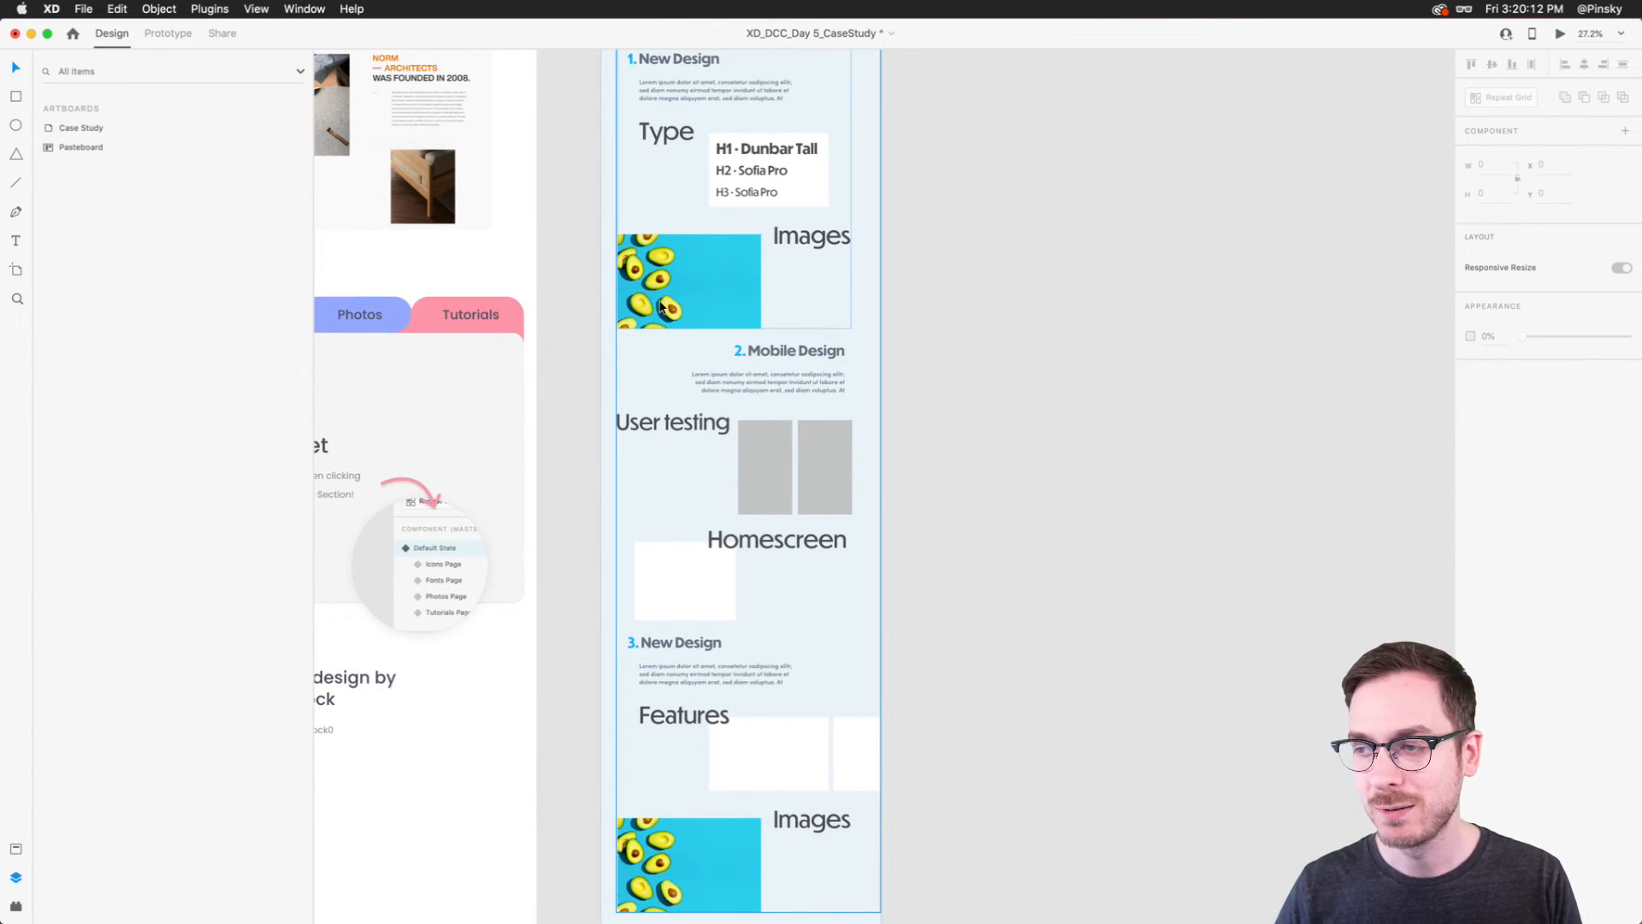
scroll(659, 301, up, 3)
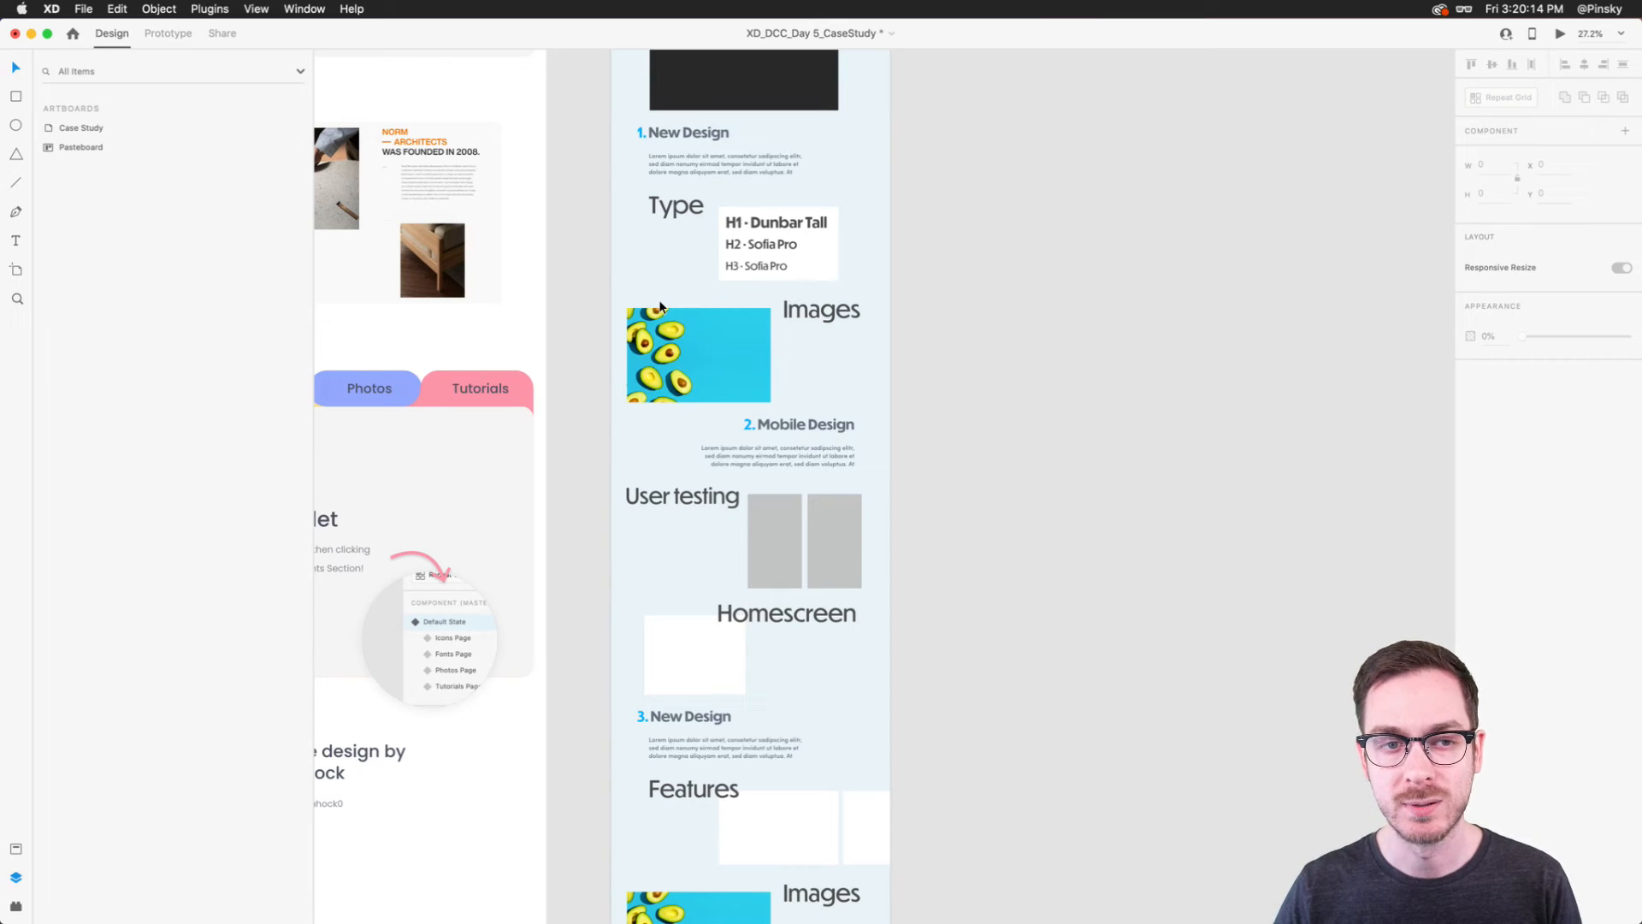
scroll(659, 302, up, 3)
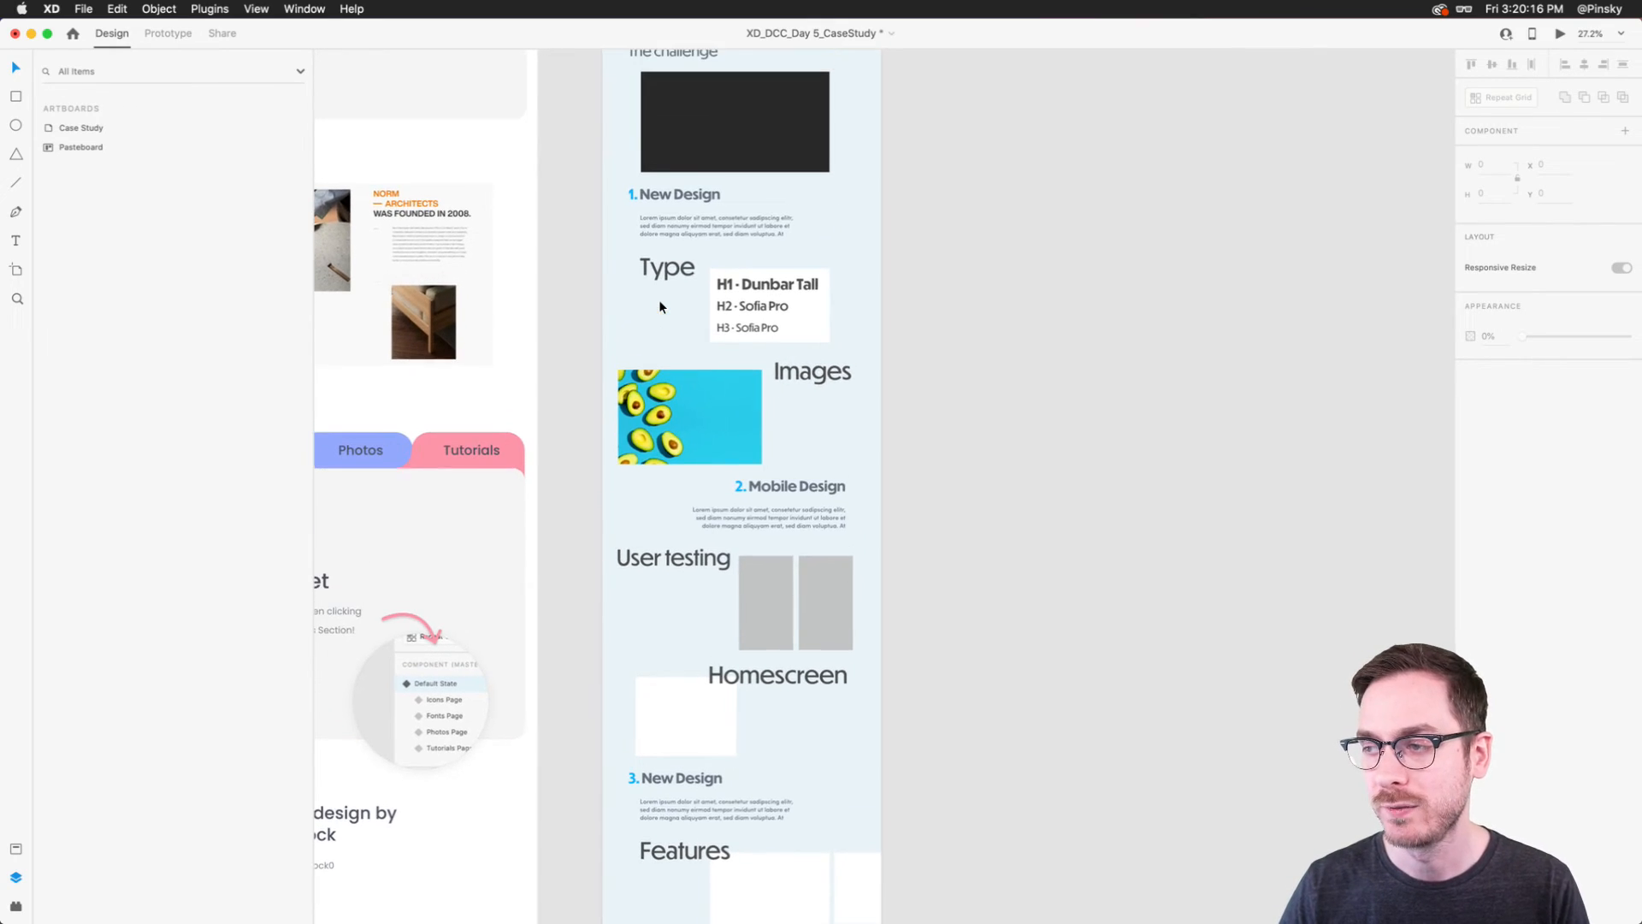
click(715, 398)
scroll(715, 398, up, 2)
scroll(717, 403, up, 4)
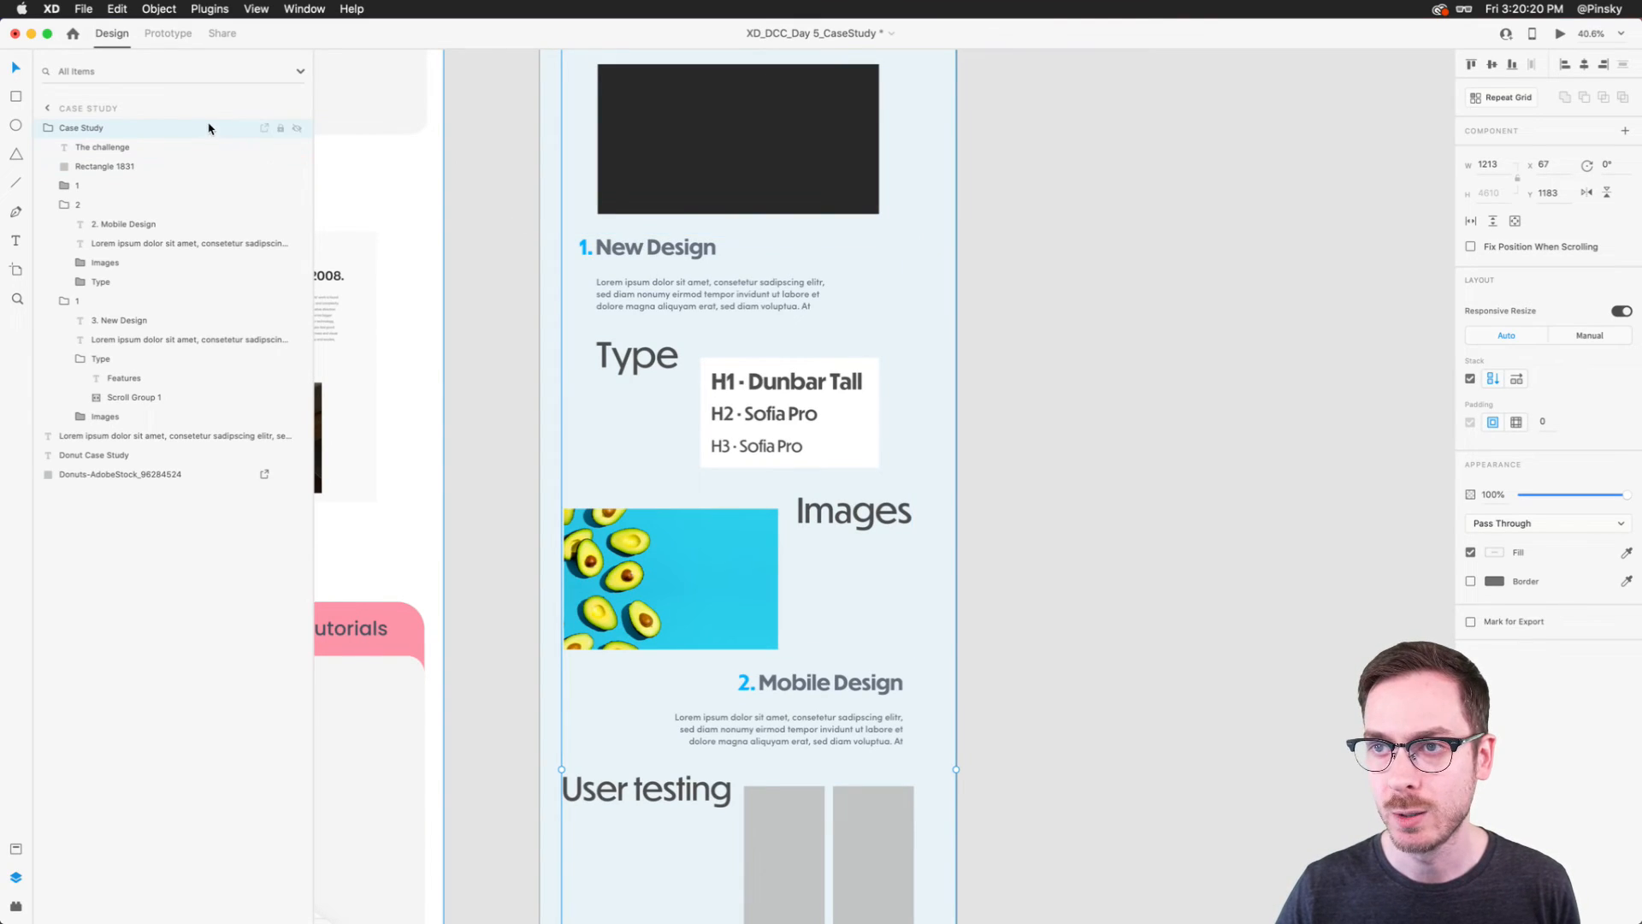
click(1472, 379)
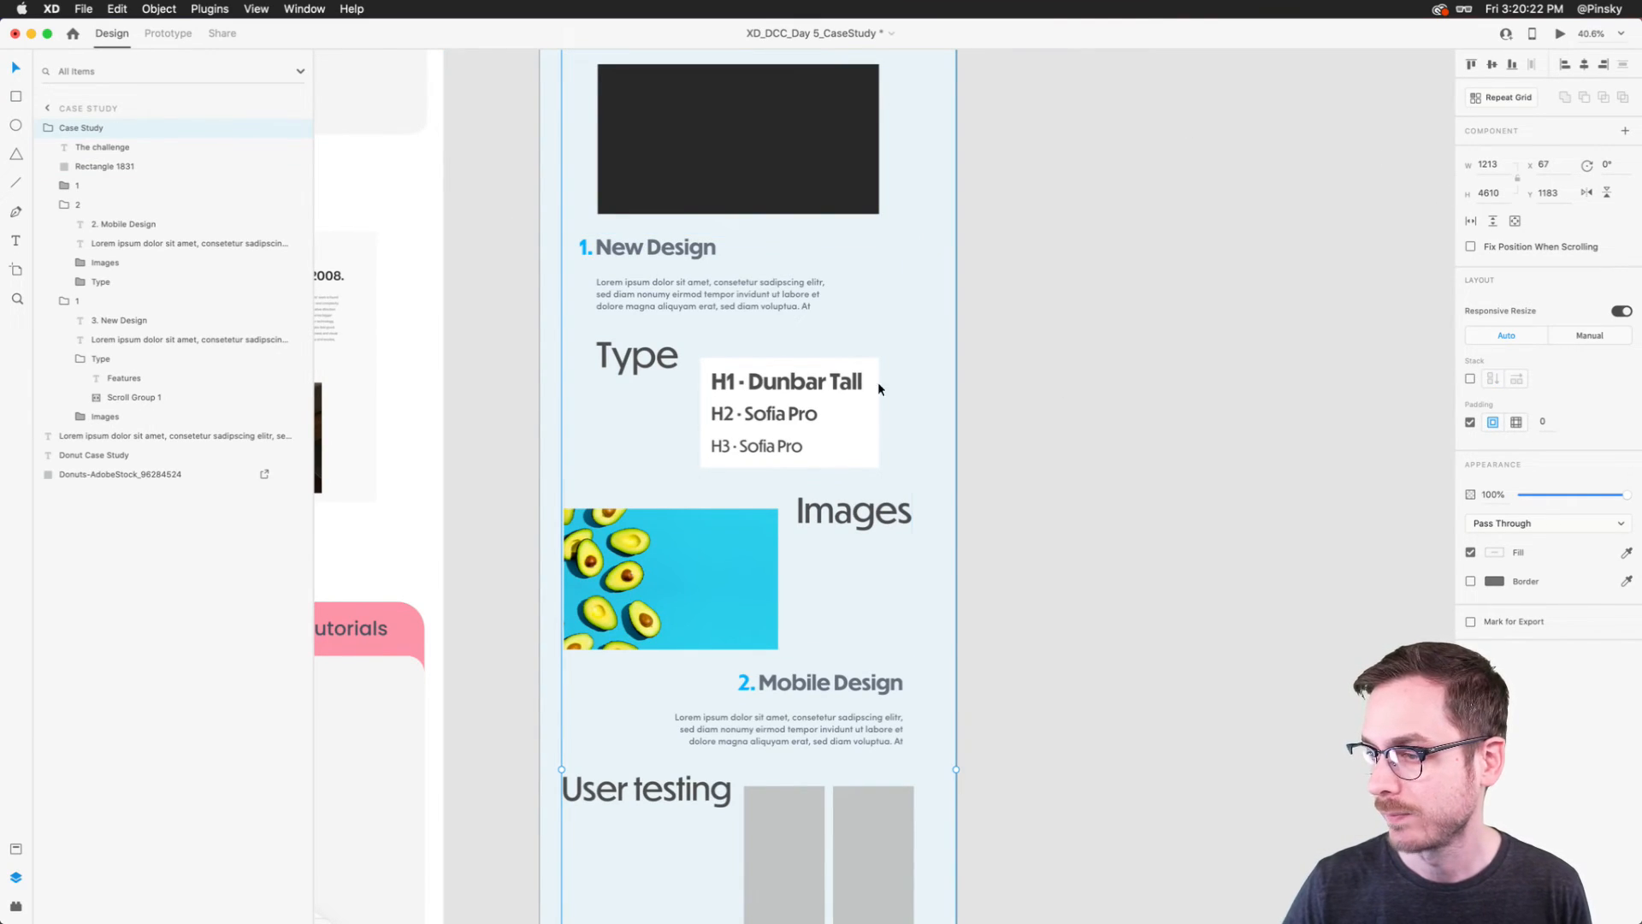
Step: Move section 3 New Design up to section 1's place, directly beneath the dark challenge rectangle
click(635, 353)
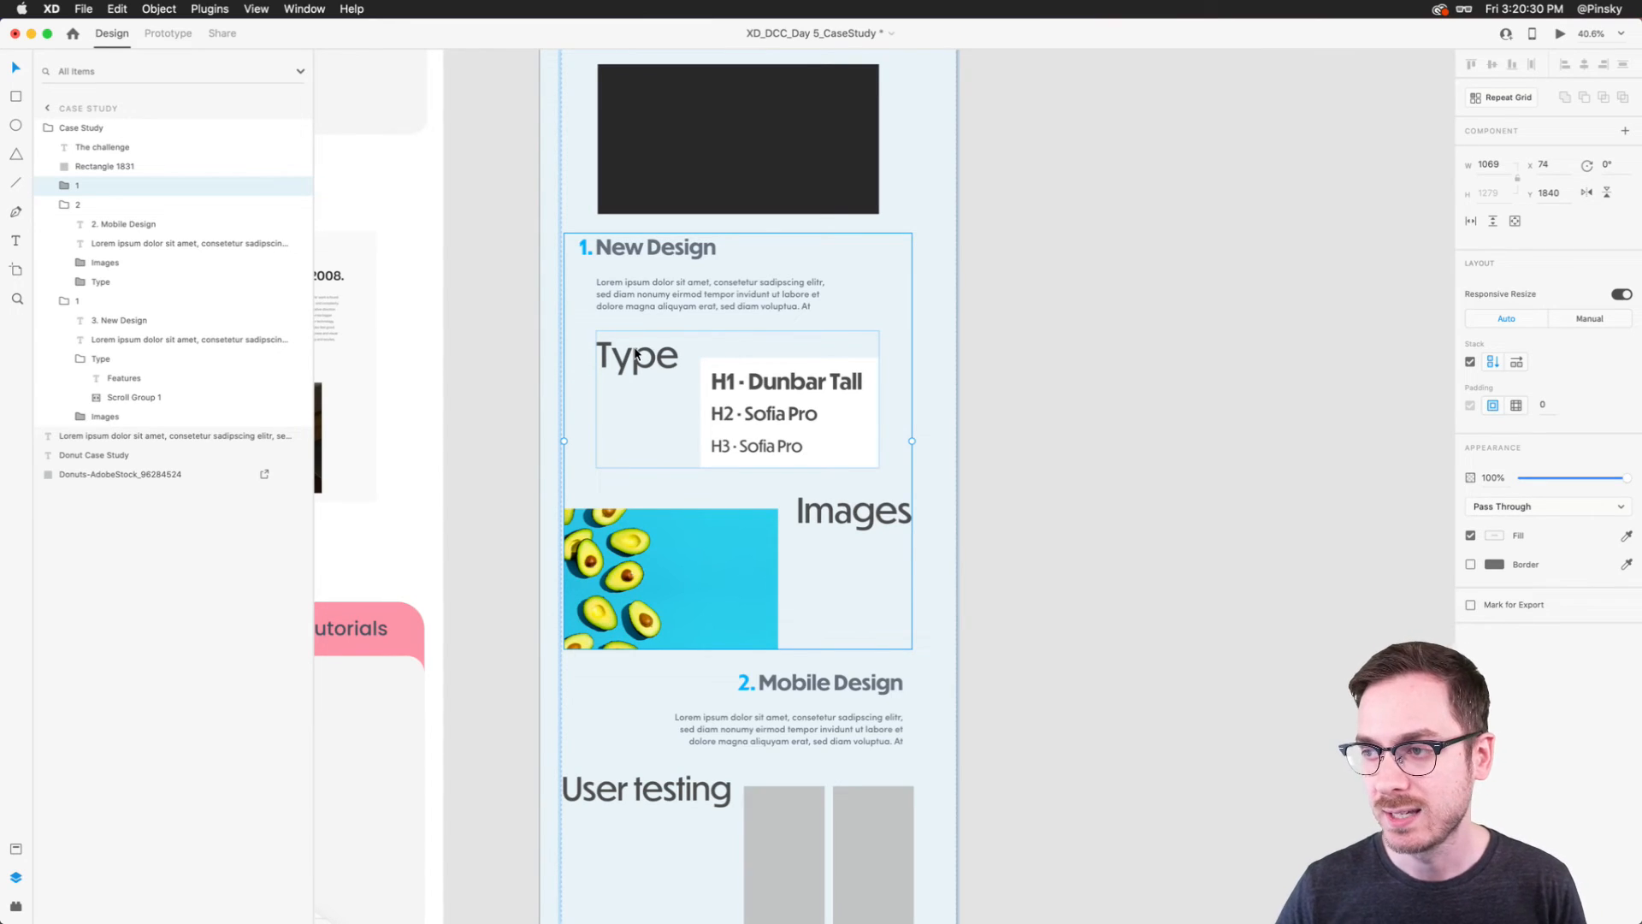
scroll(655, 480, down, 5)
scroll(789, 468, down, 3)
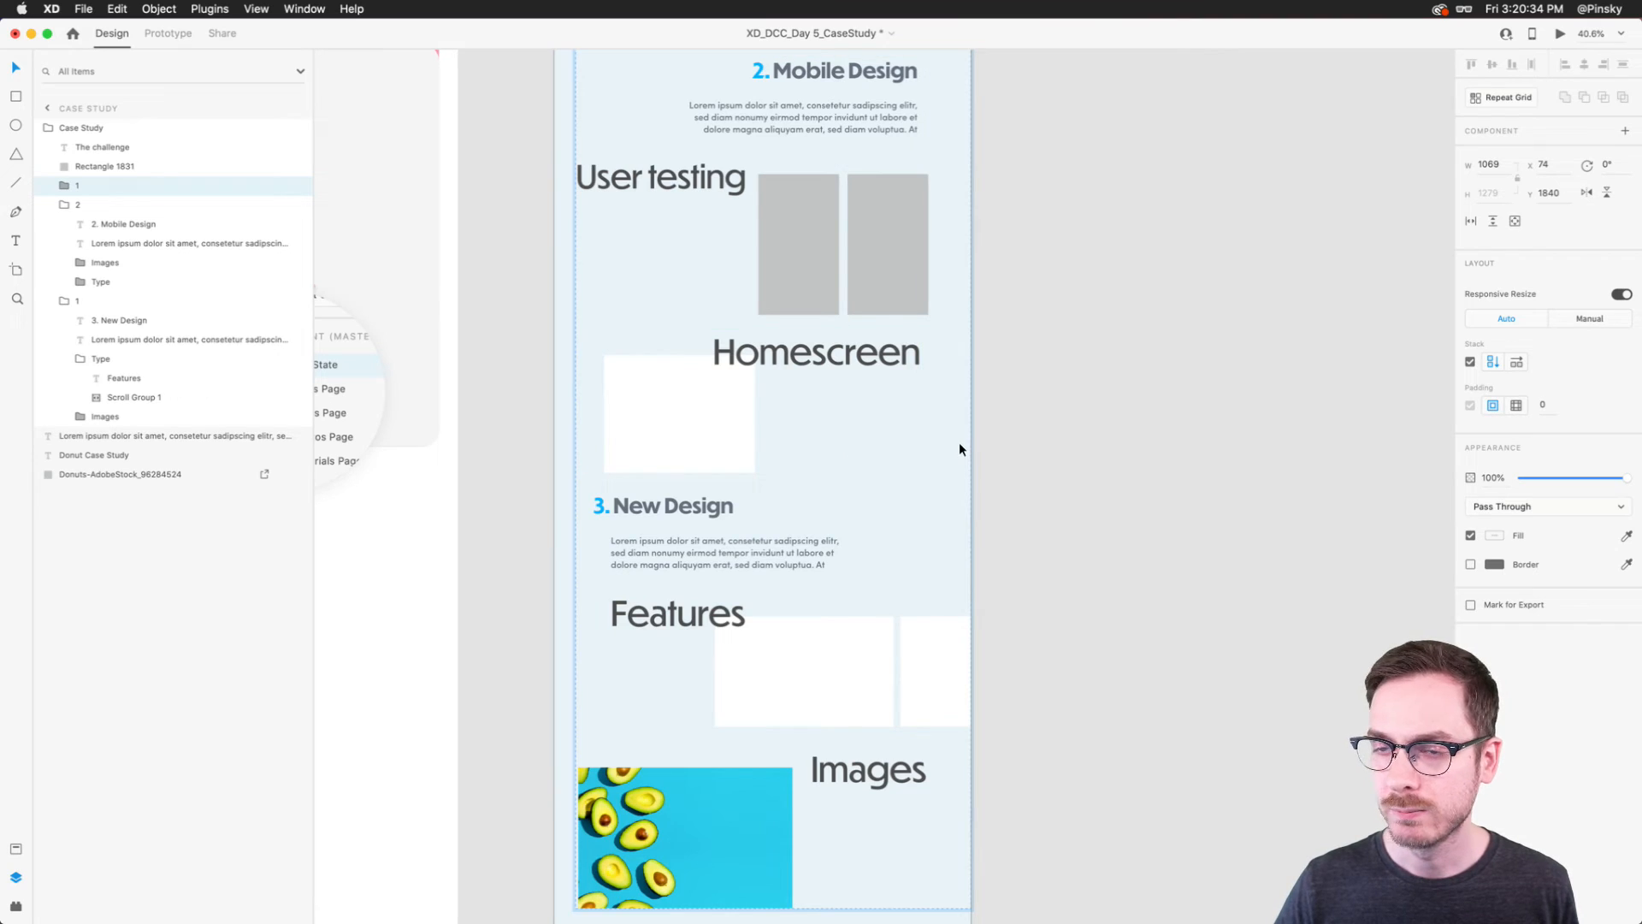
scroll(958, 443, up, 1)
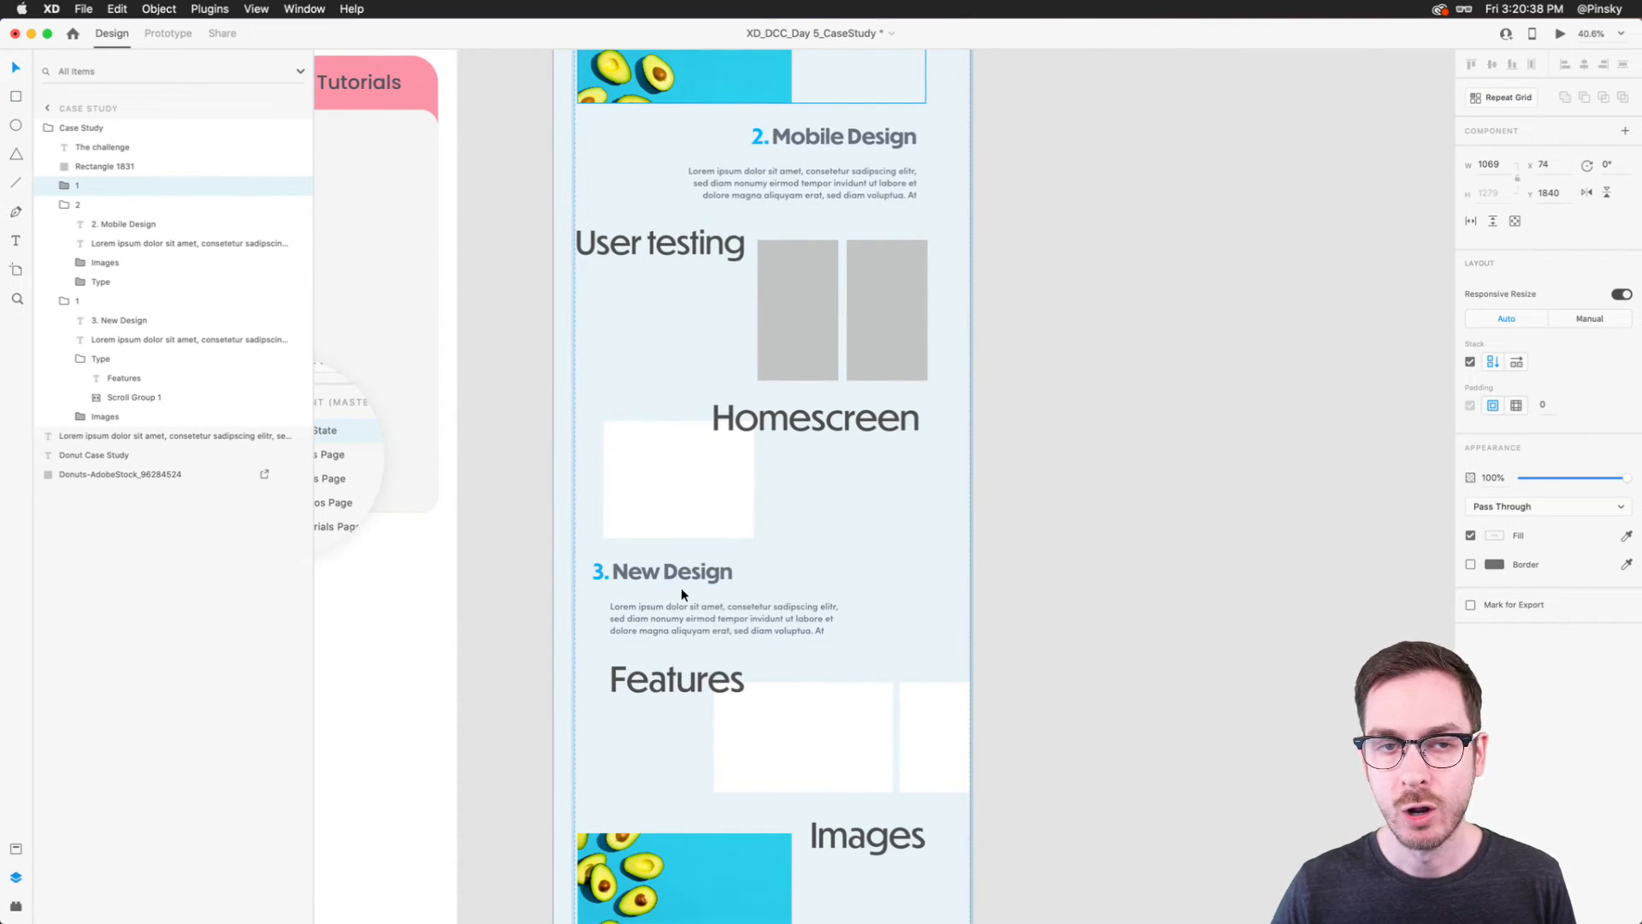
click(1084, 551)
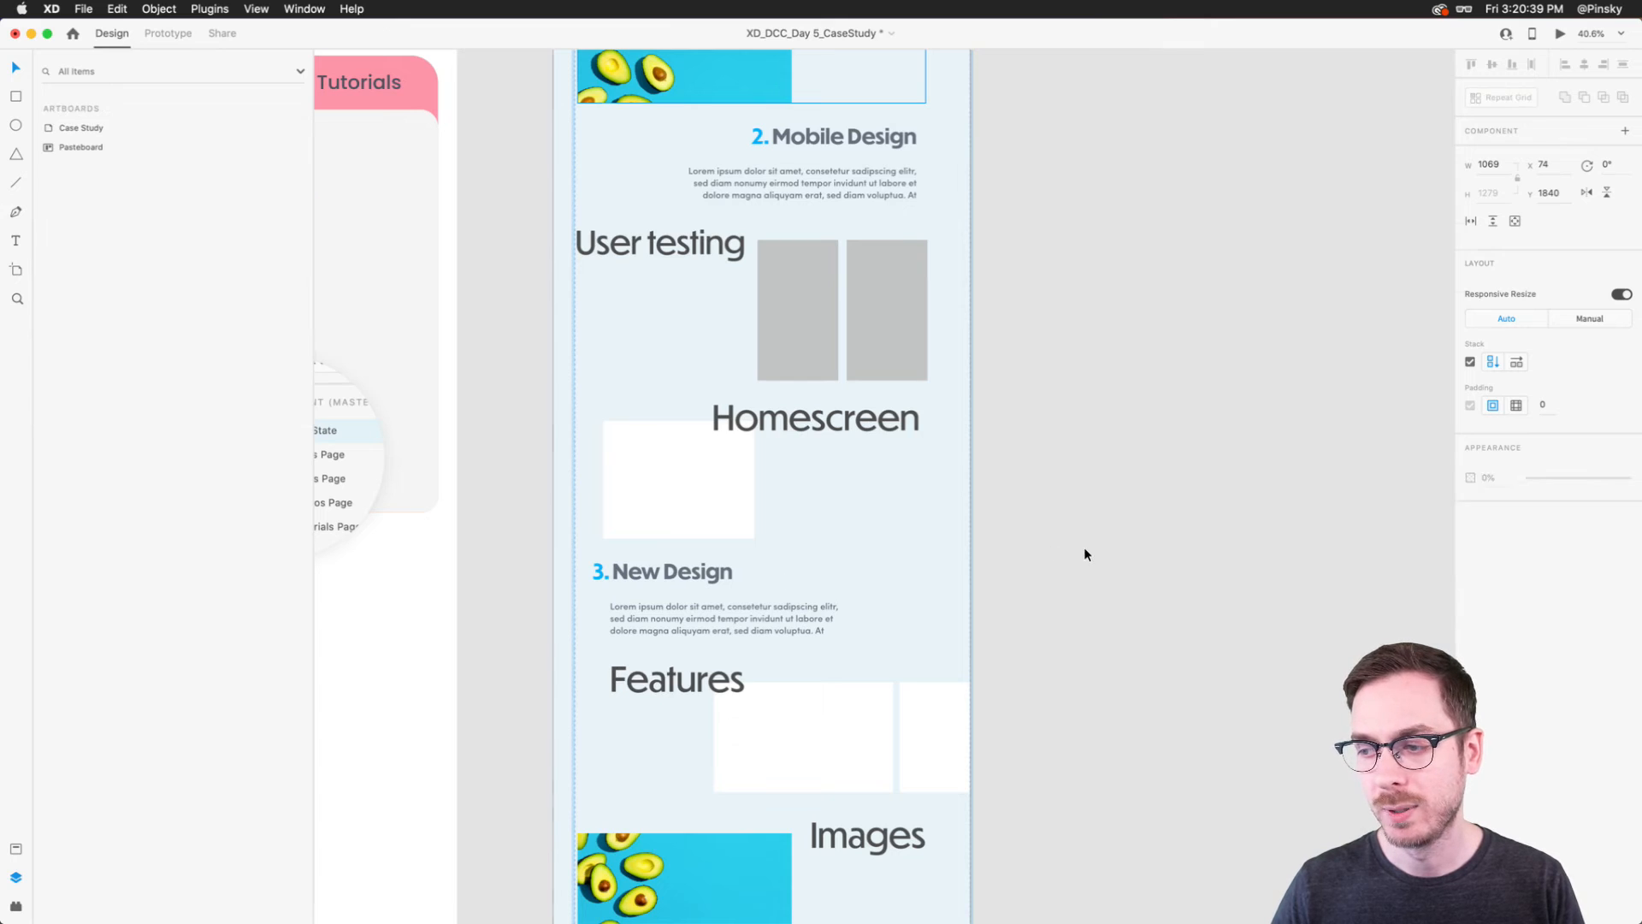
scroll(675, 578, down, 3)
click(676, 578)
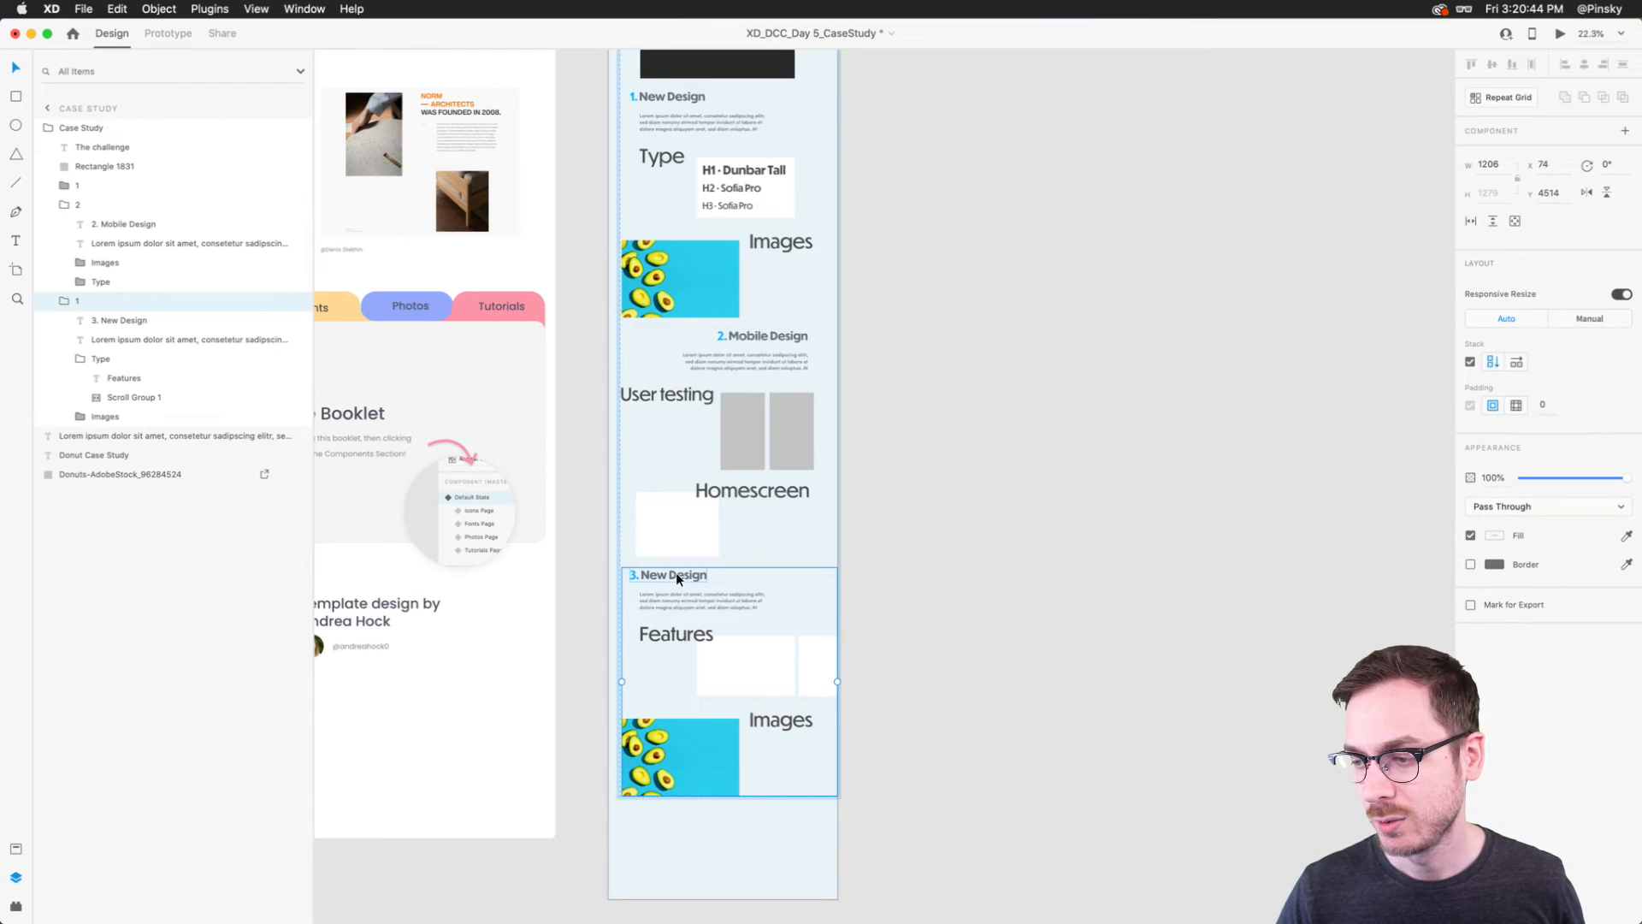
drag(676, 578, 690, 95)
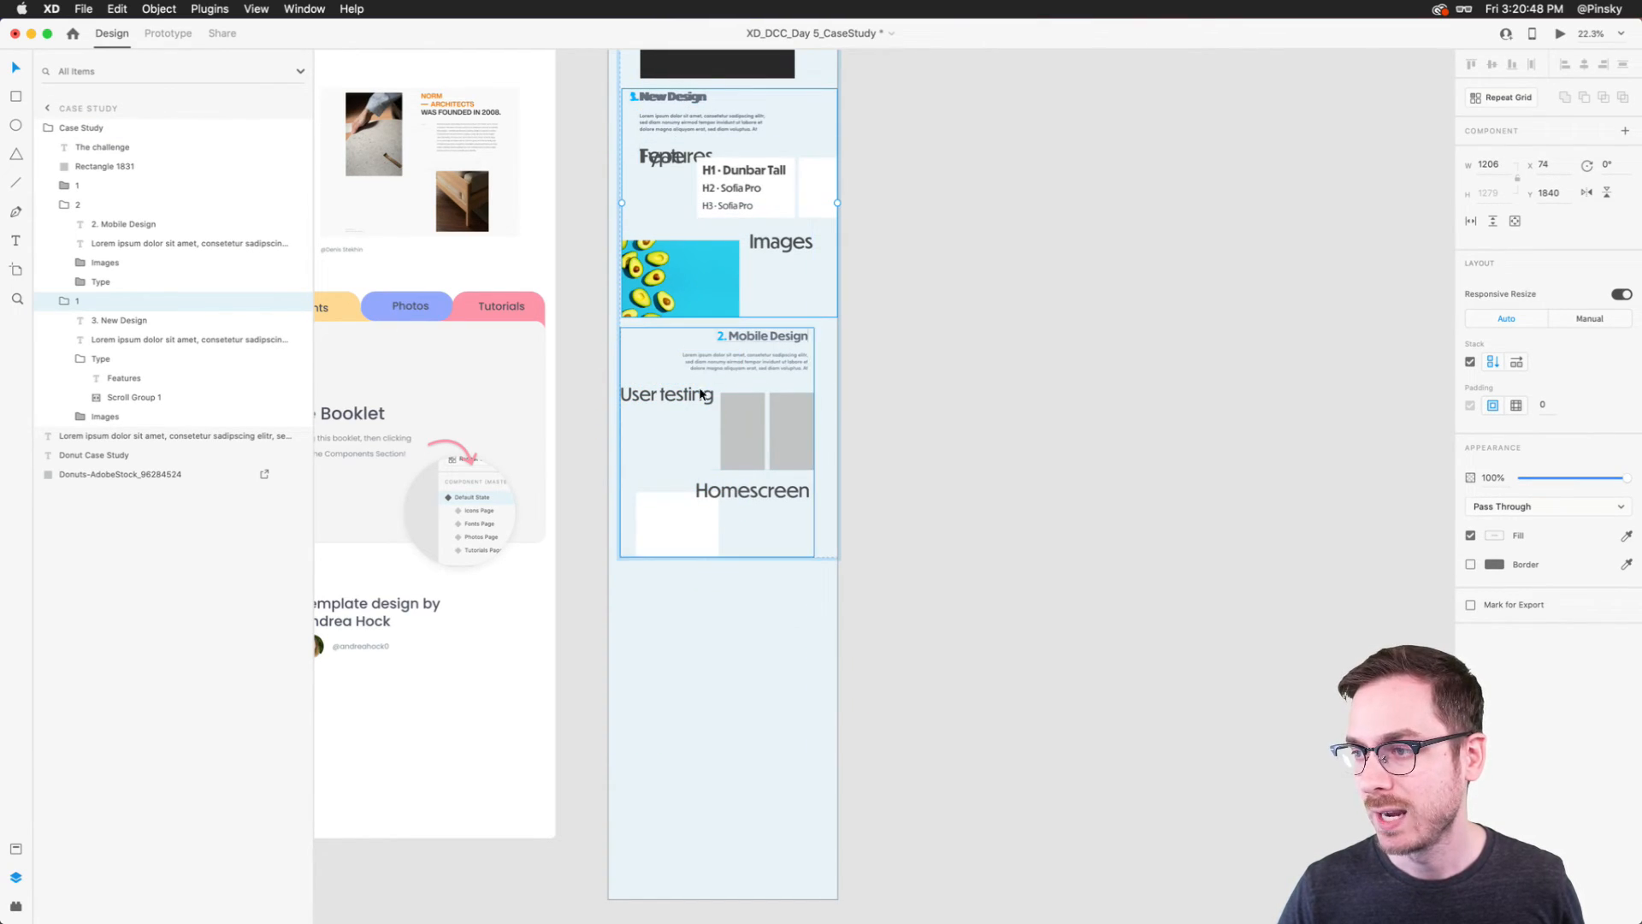
Step: Move sections 1 and 2 together below section 3, and undo the manual reordering
click(731, 397)
shift+click(717, 292)
drag(717, 291, 725, 530)
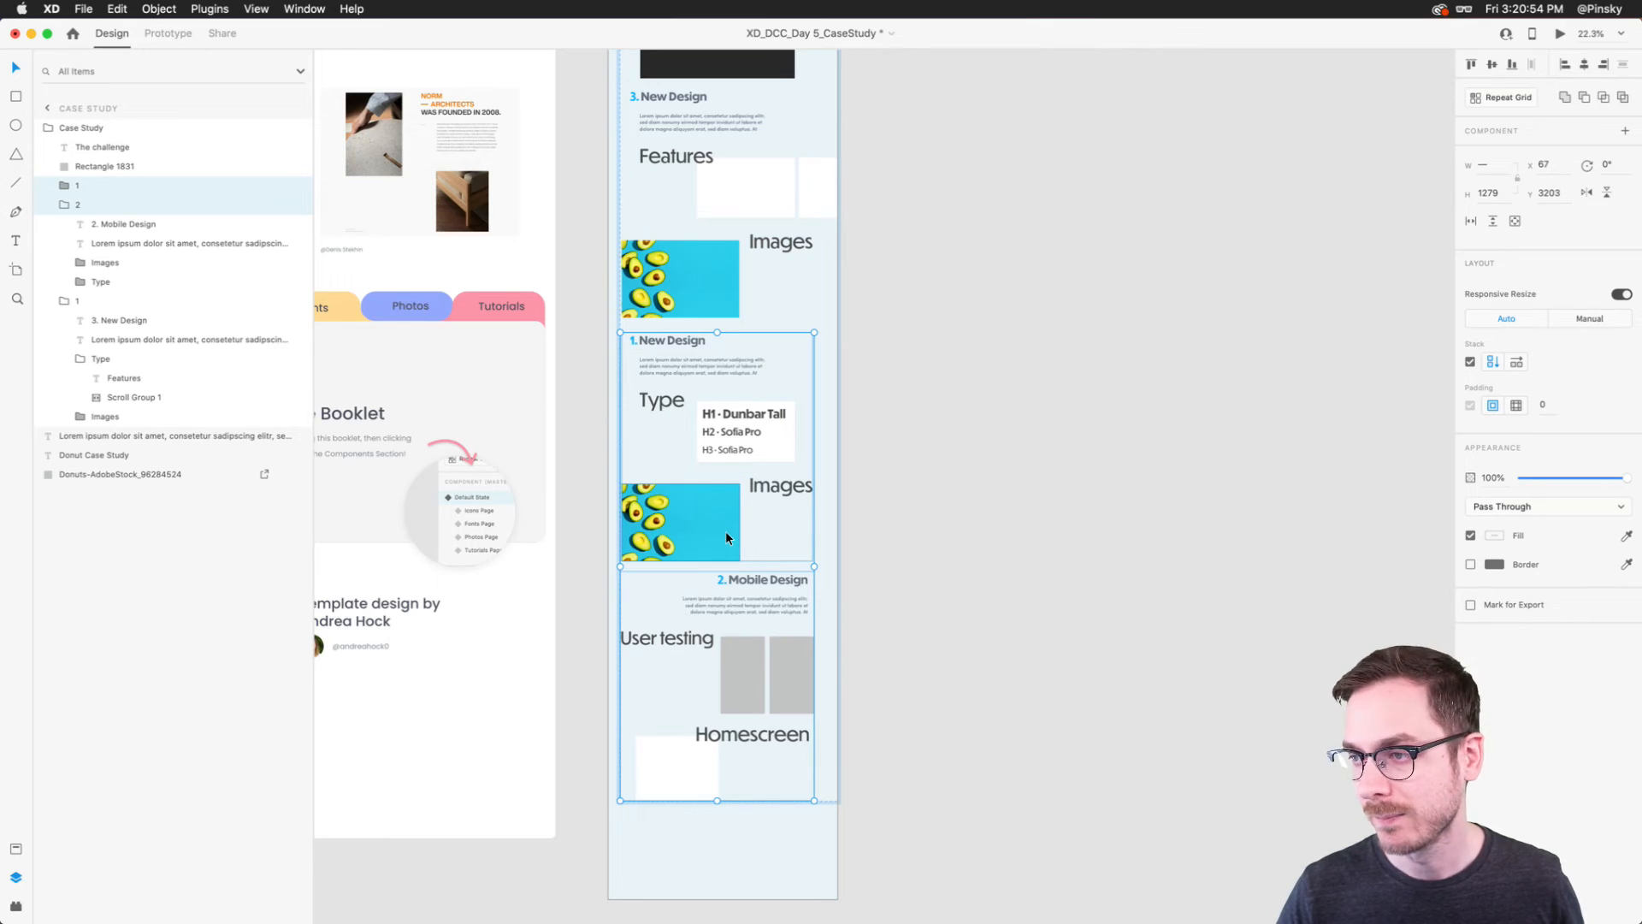
key(super+z)
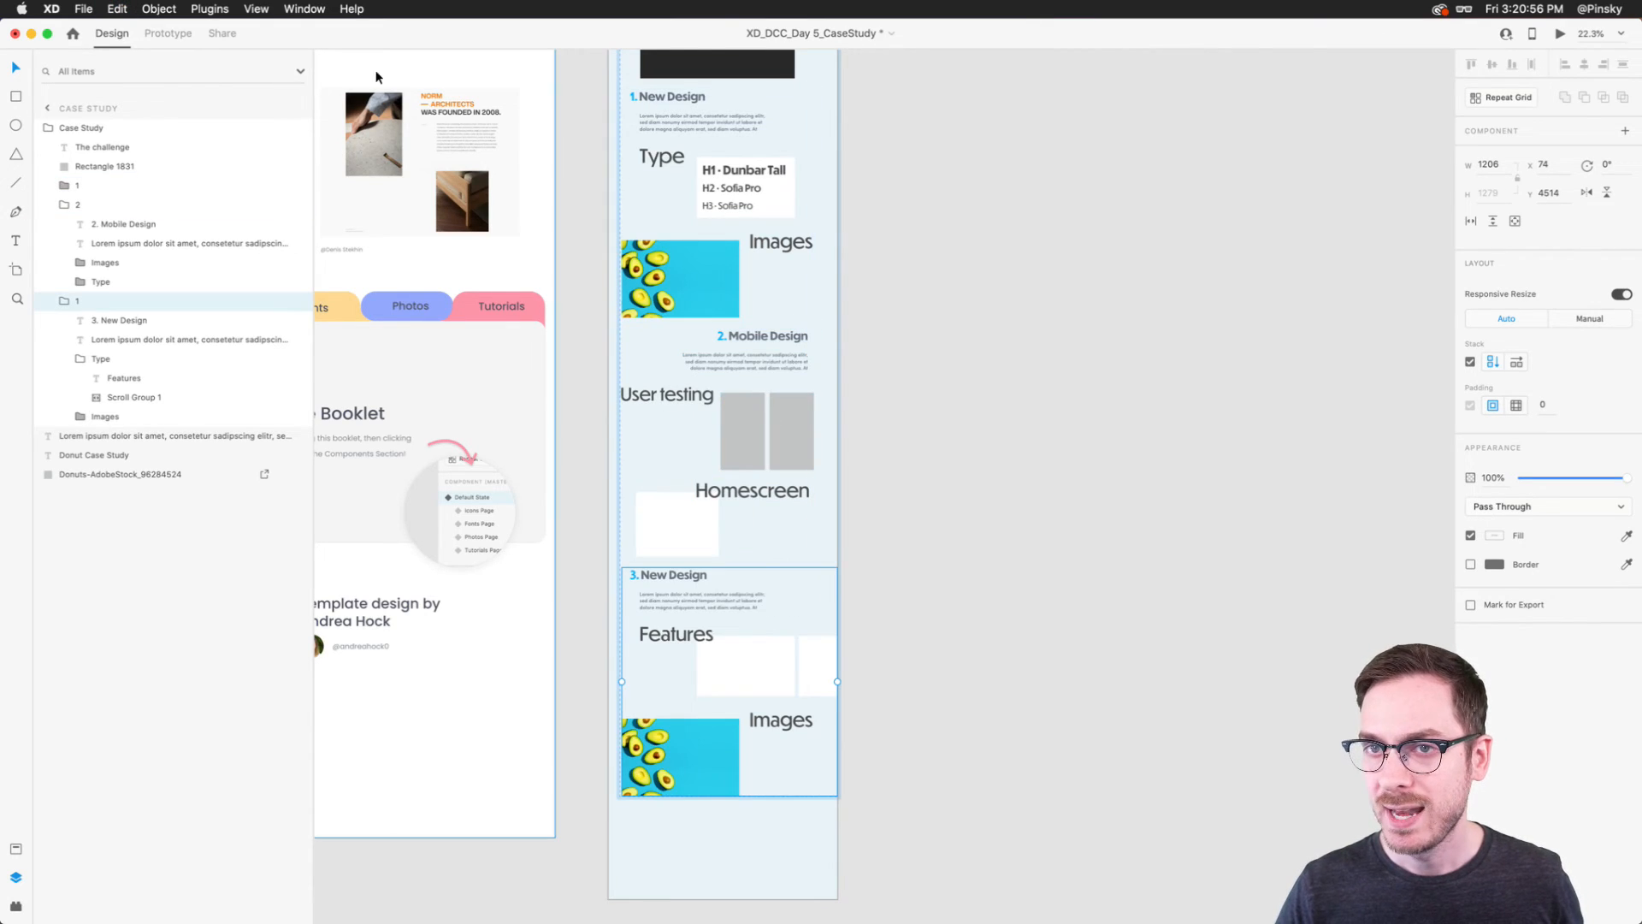
Step: Collapse the section groups in the layer list and rename the third section's group to 3
click(97, 130)
click(66, 205)
click(66, 224)
click(83, 225)
double_click(78, 224)
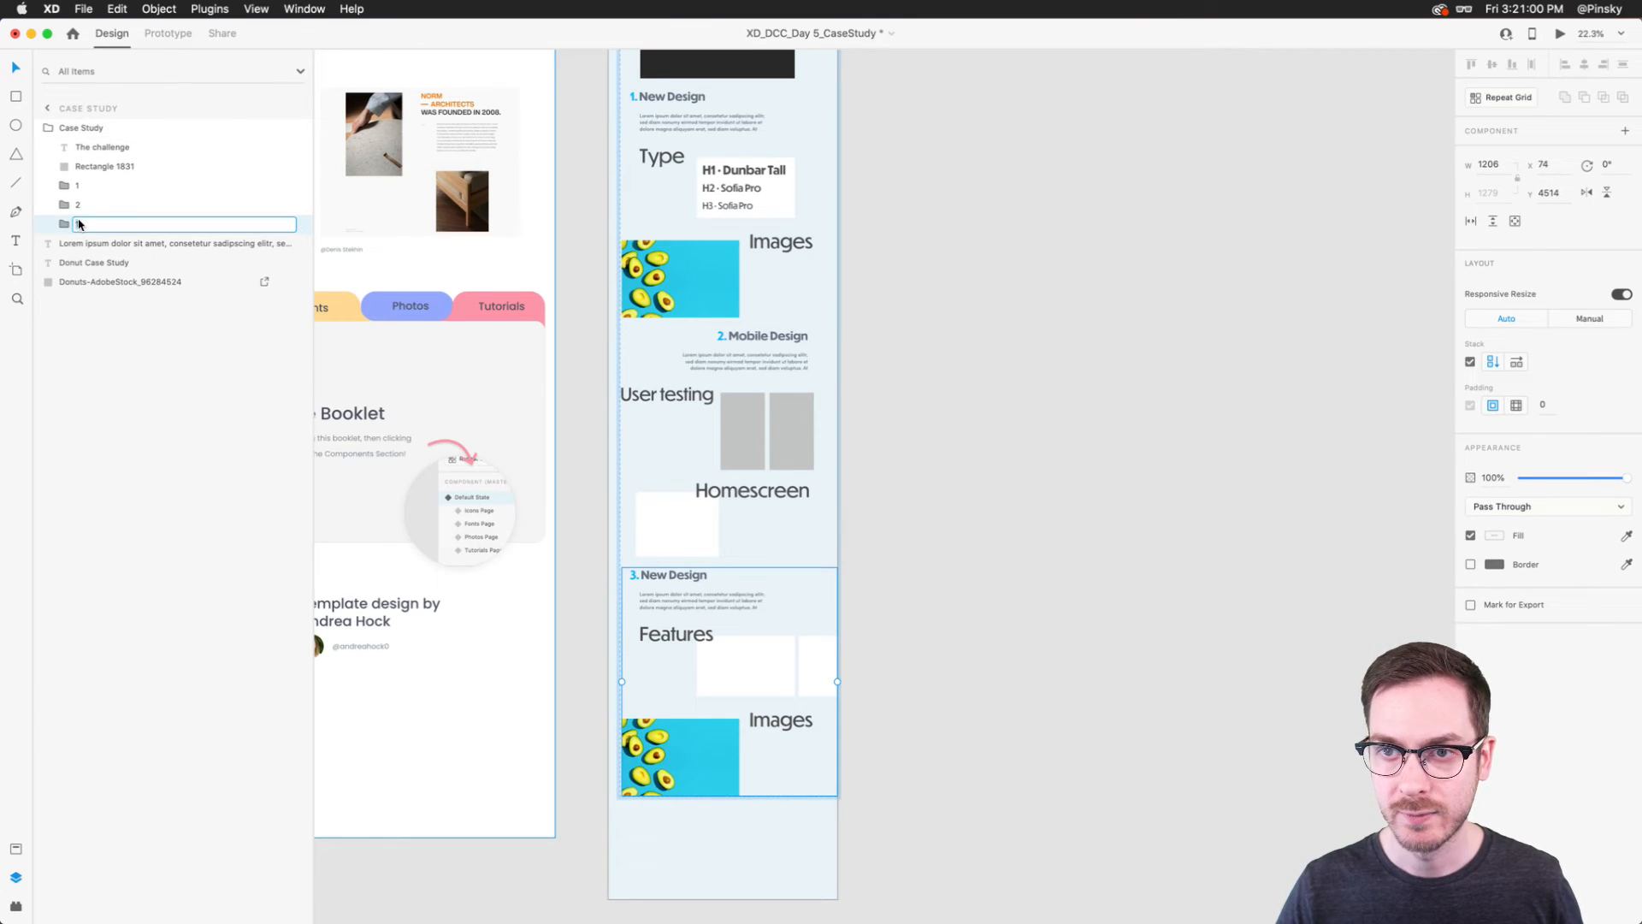
key(Escape)
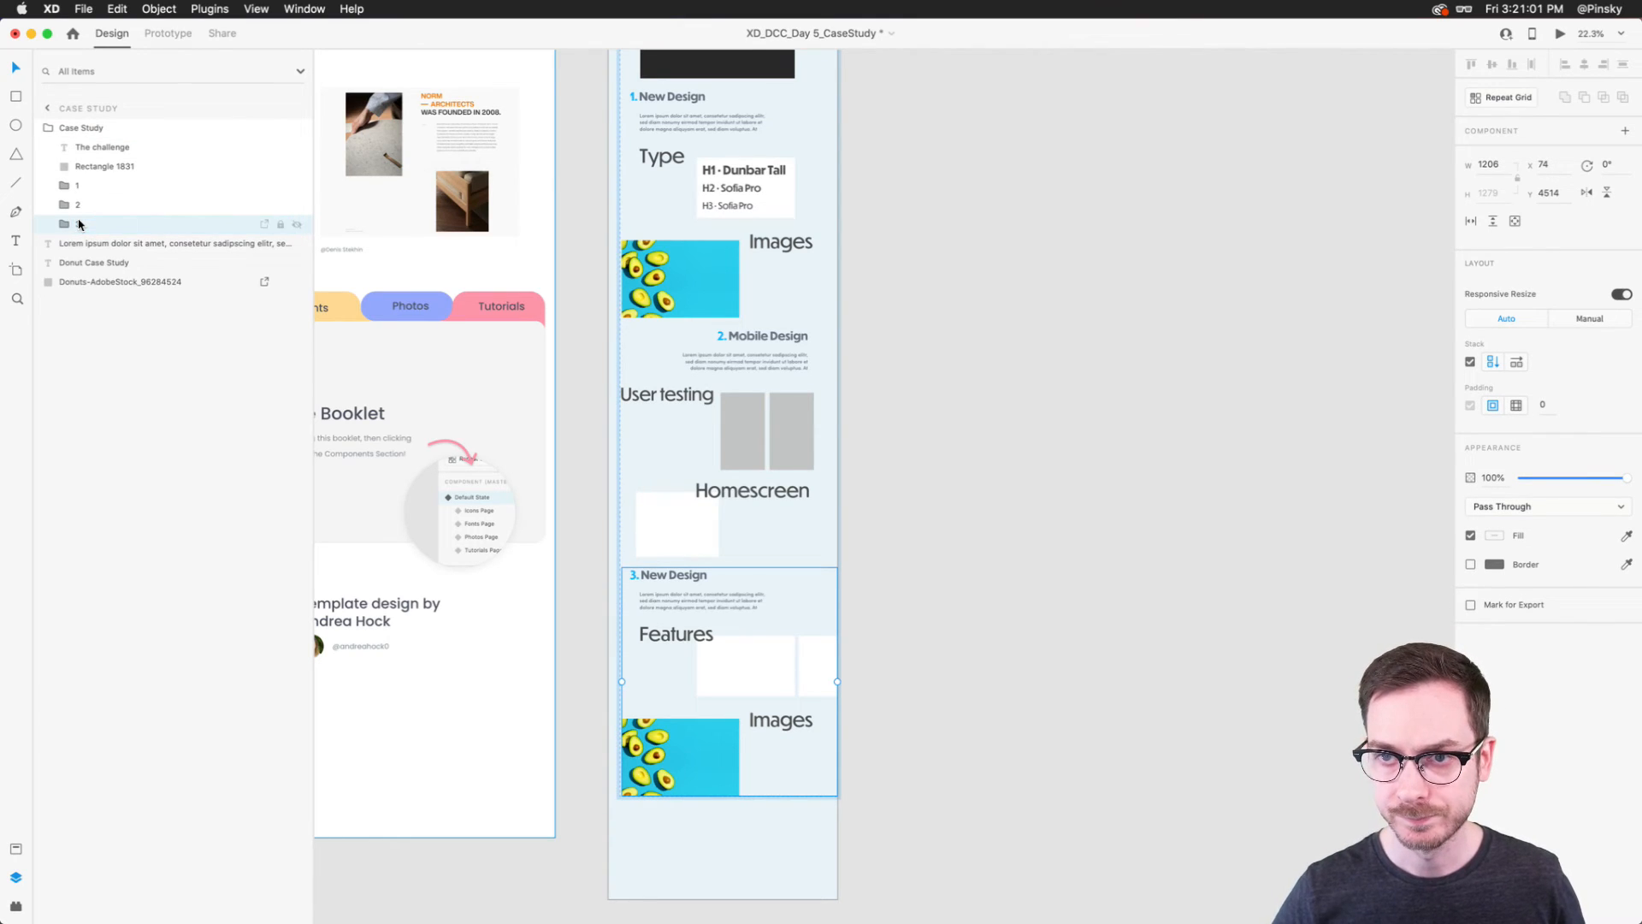
Step: Turn on a vertical Stack for the Case Study group
click(88, 128)
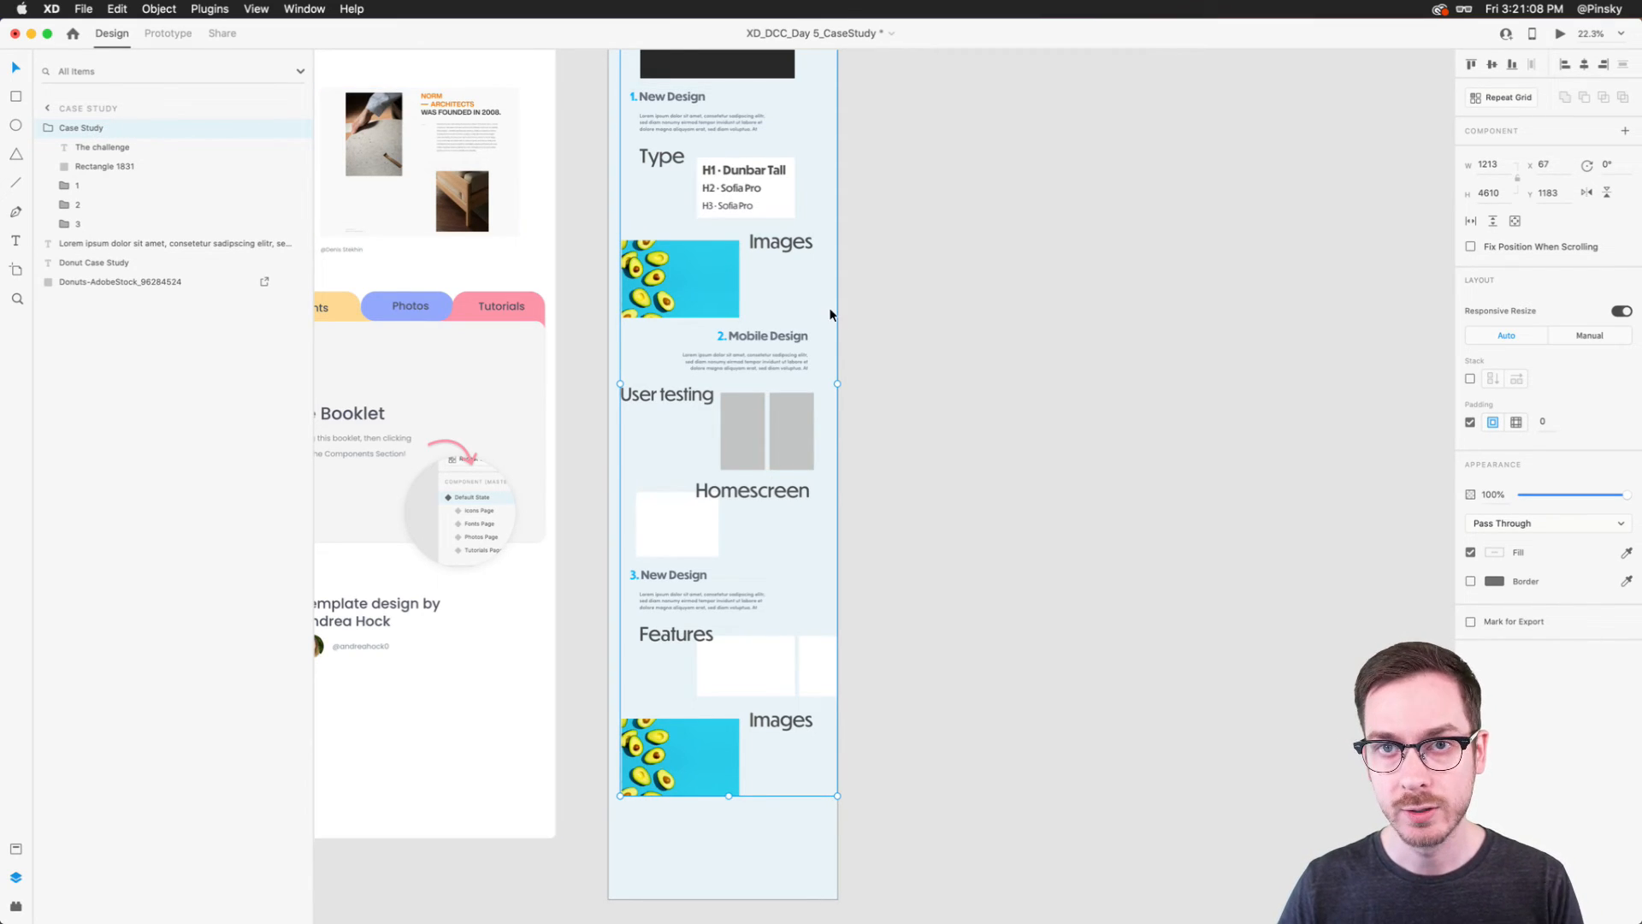
scroll(830, 315, up, 2)
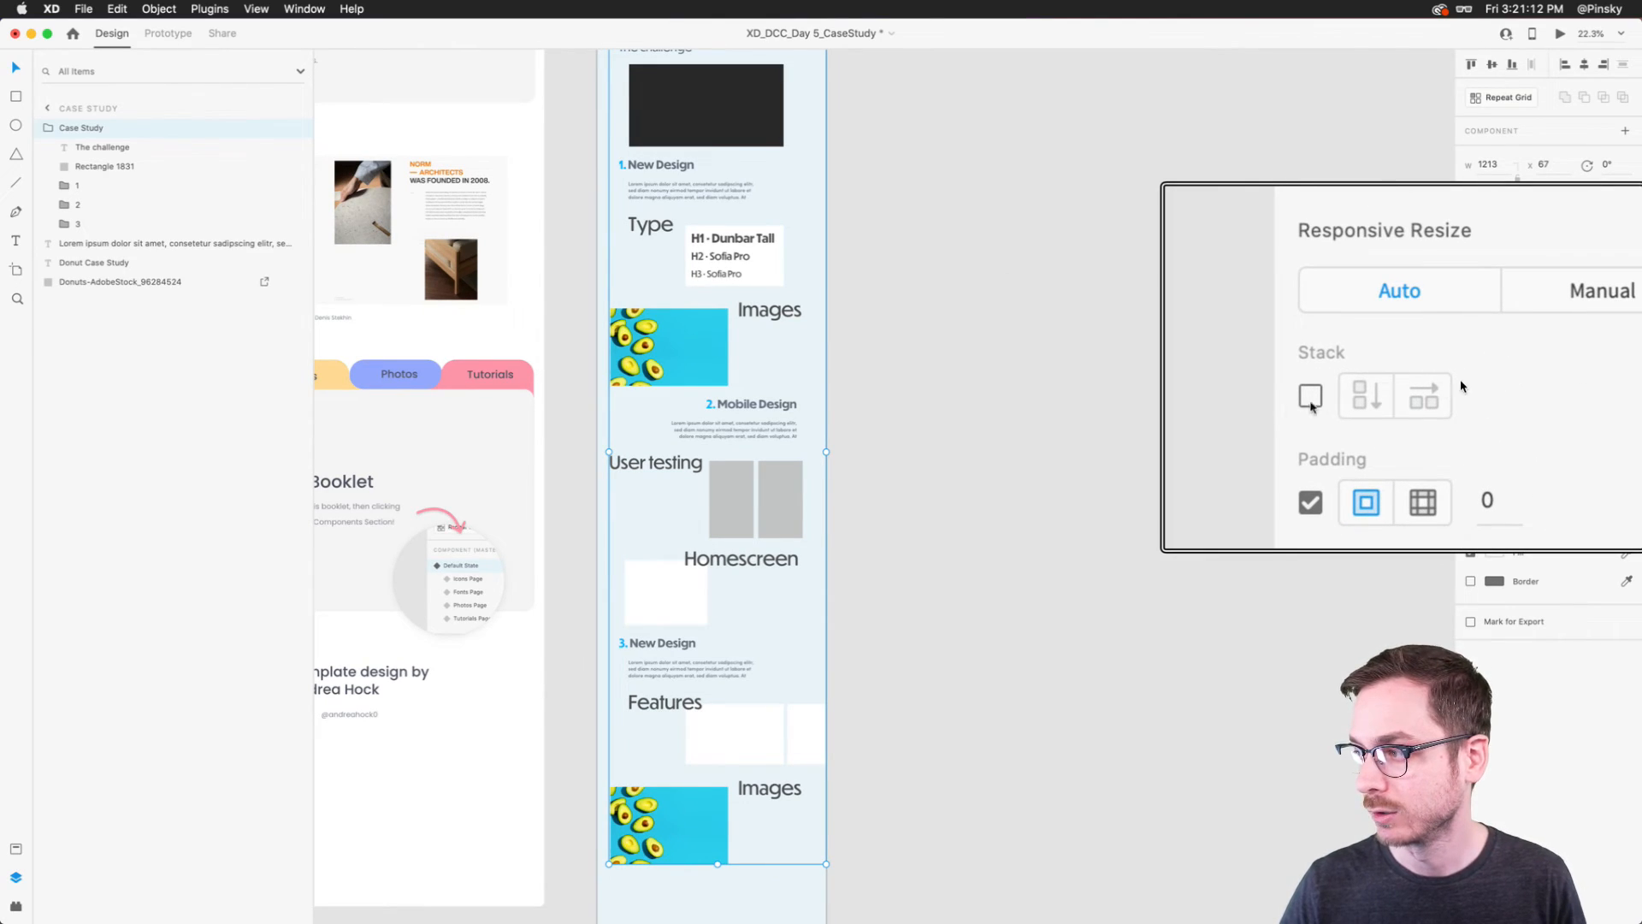
click(1321, 400)
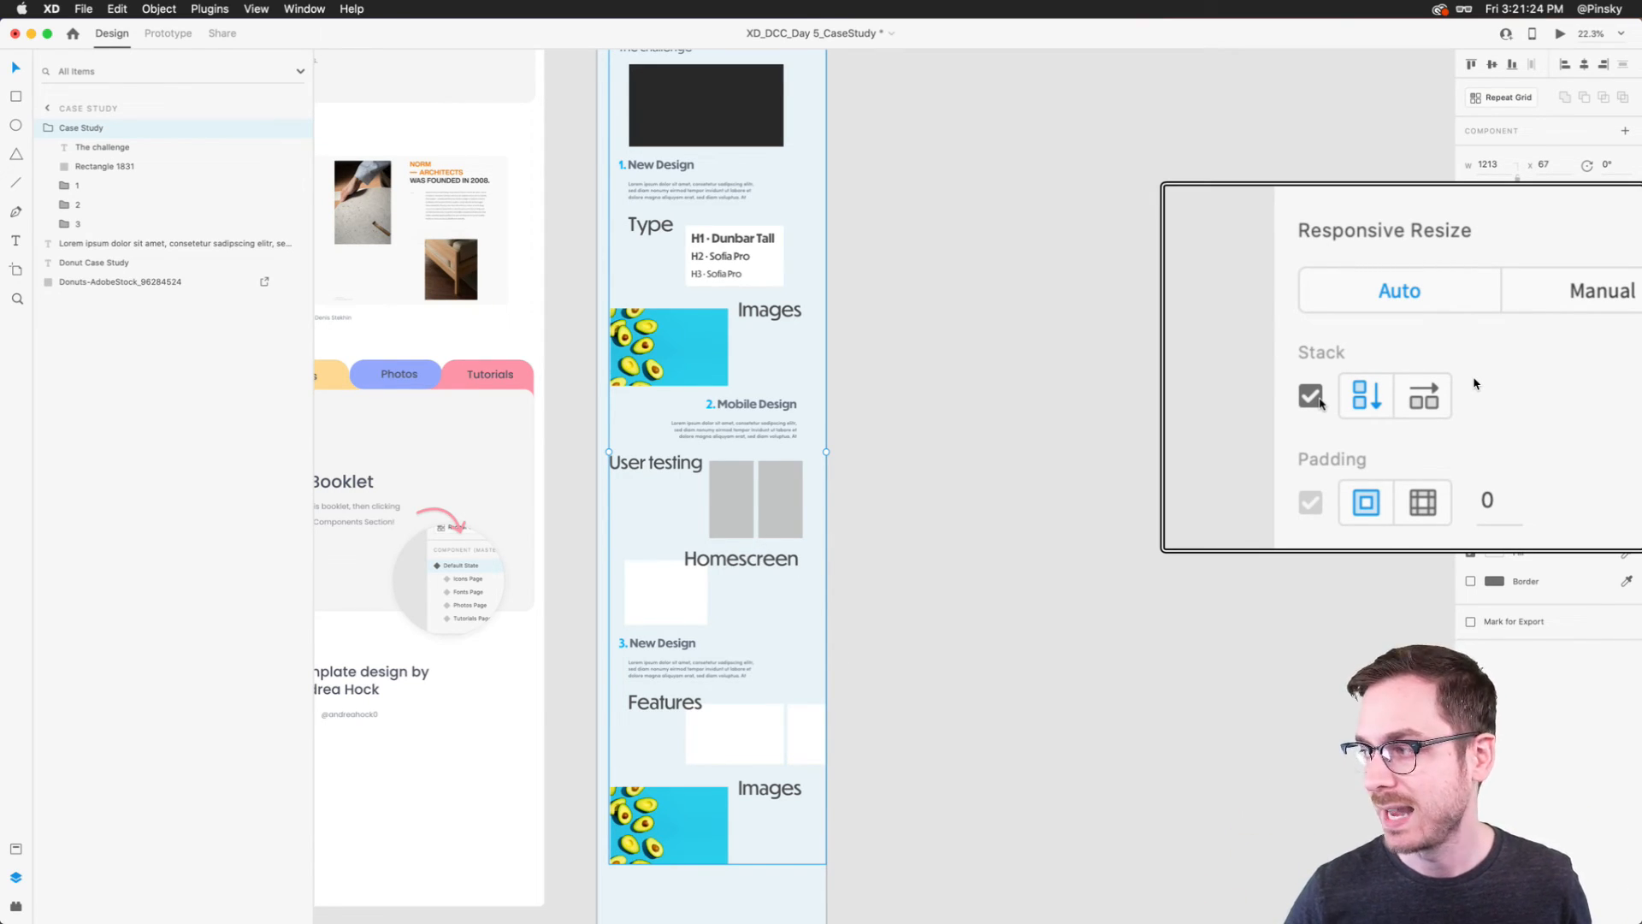
Step: Reorder the stacked sections below the challenge rectangle so they run 3, 2, 1
scroll(684, 347, up, 2)
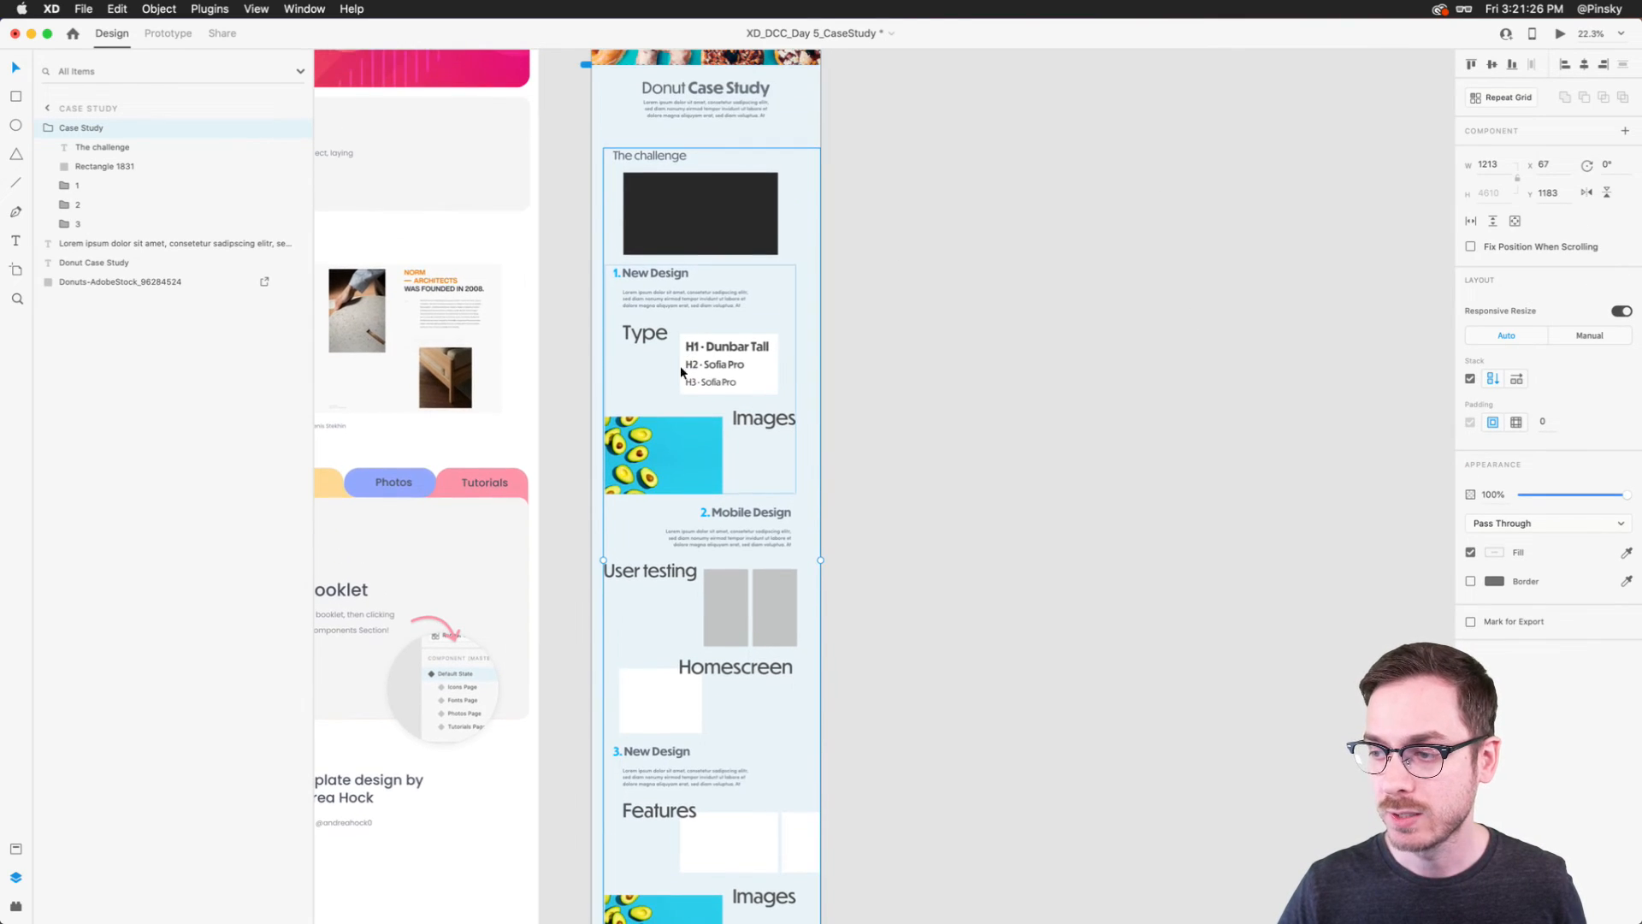
drag(713, 636, 727, 359)
drag(668, 804, 724, 379)
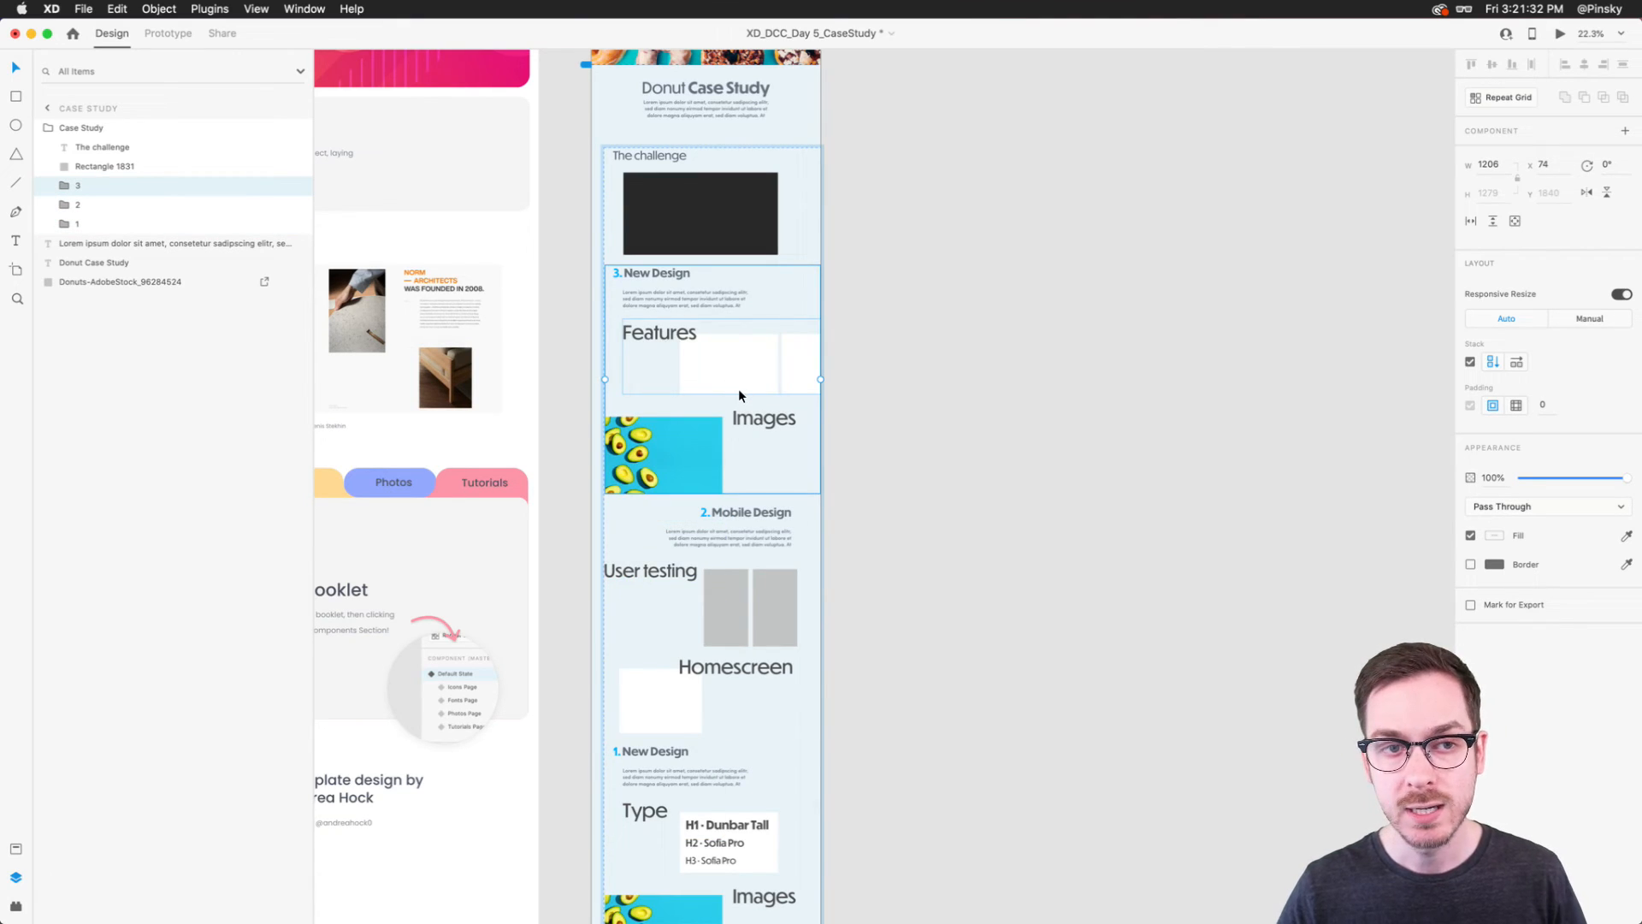
Step: Swap the two blocks inside section 3 so the Images block sits above Features
scroll(737, 388, up, 5)
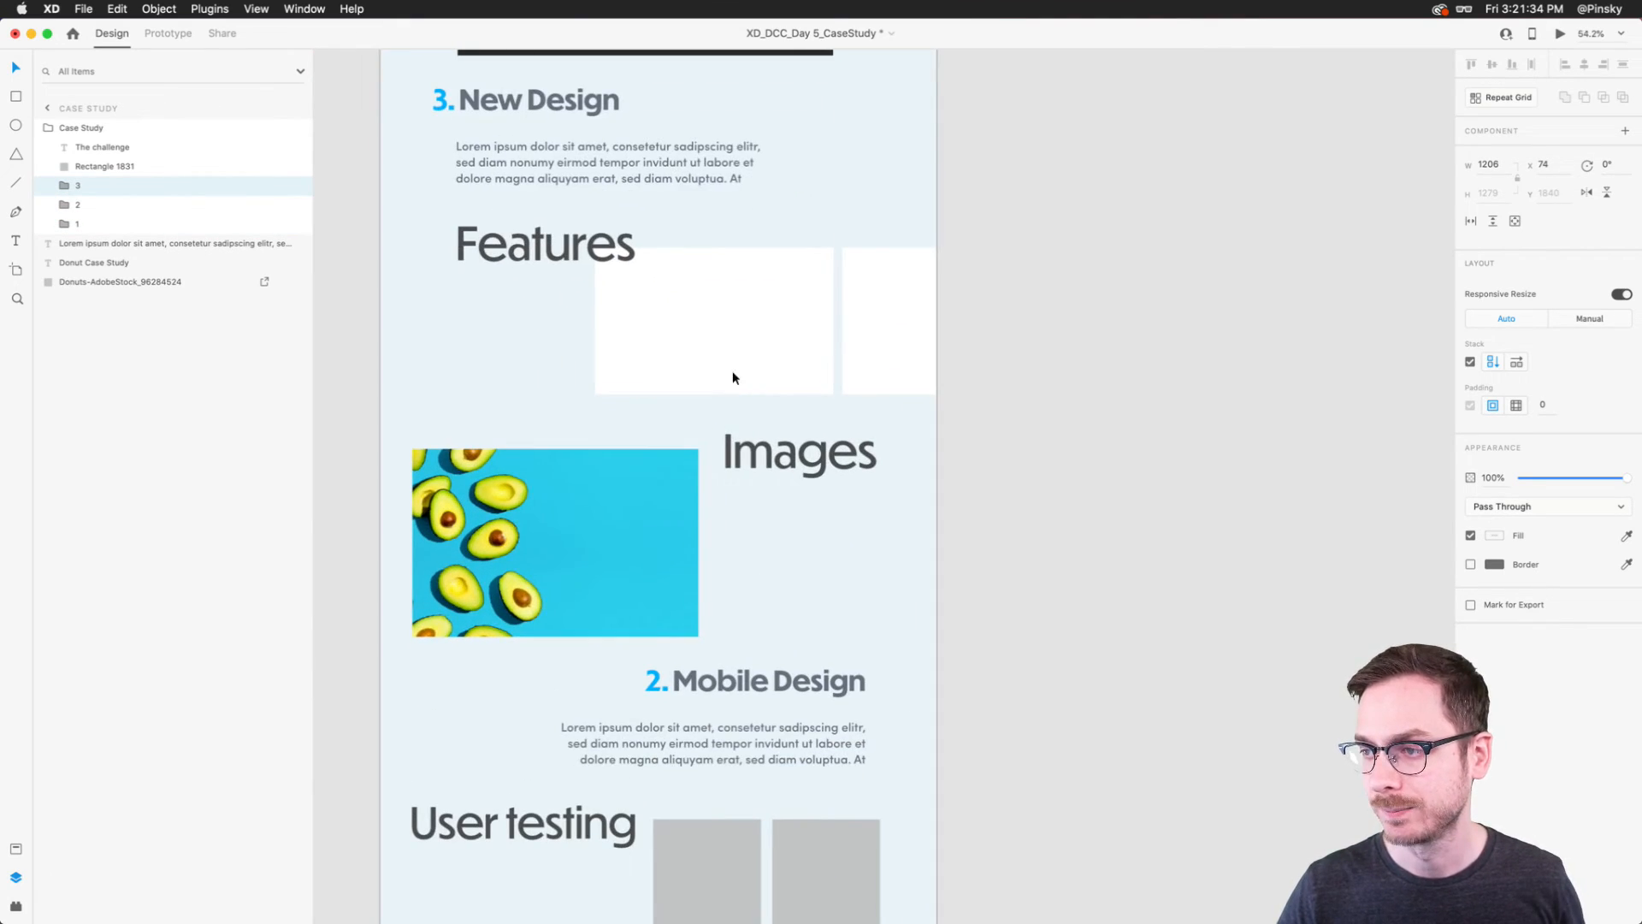
double_click(710, 351)
click(107, 184)
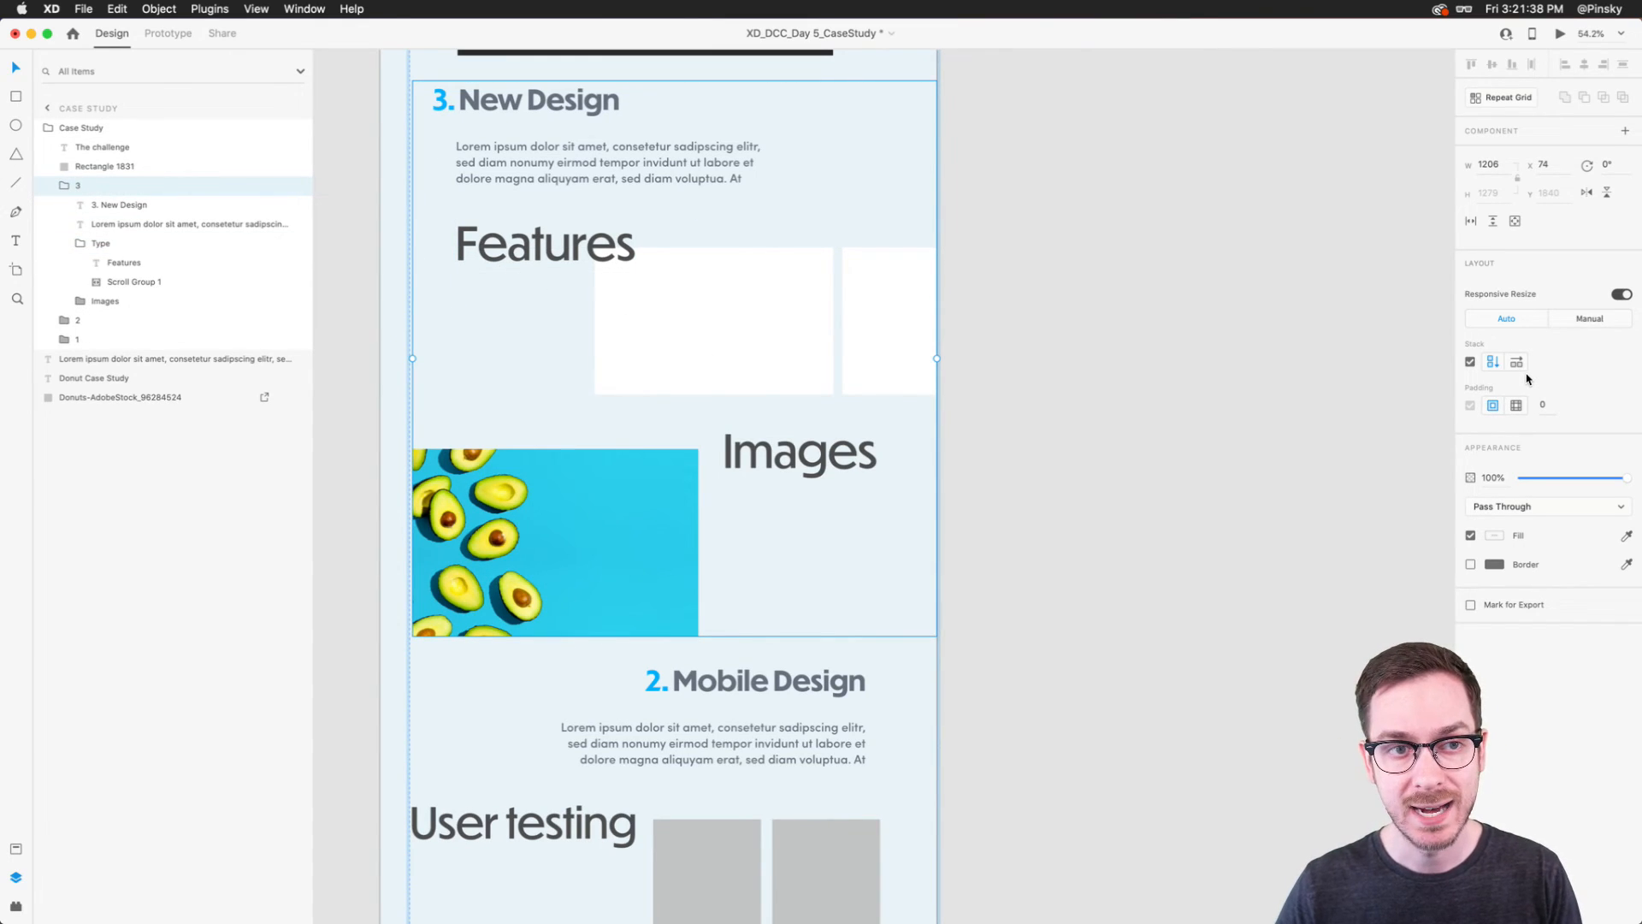
click(690, 314)
drag(691, 315, 676, 487)
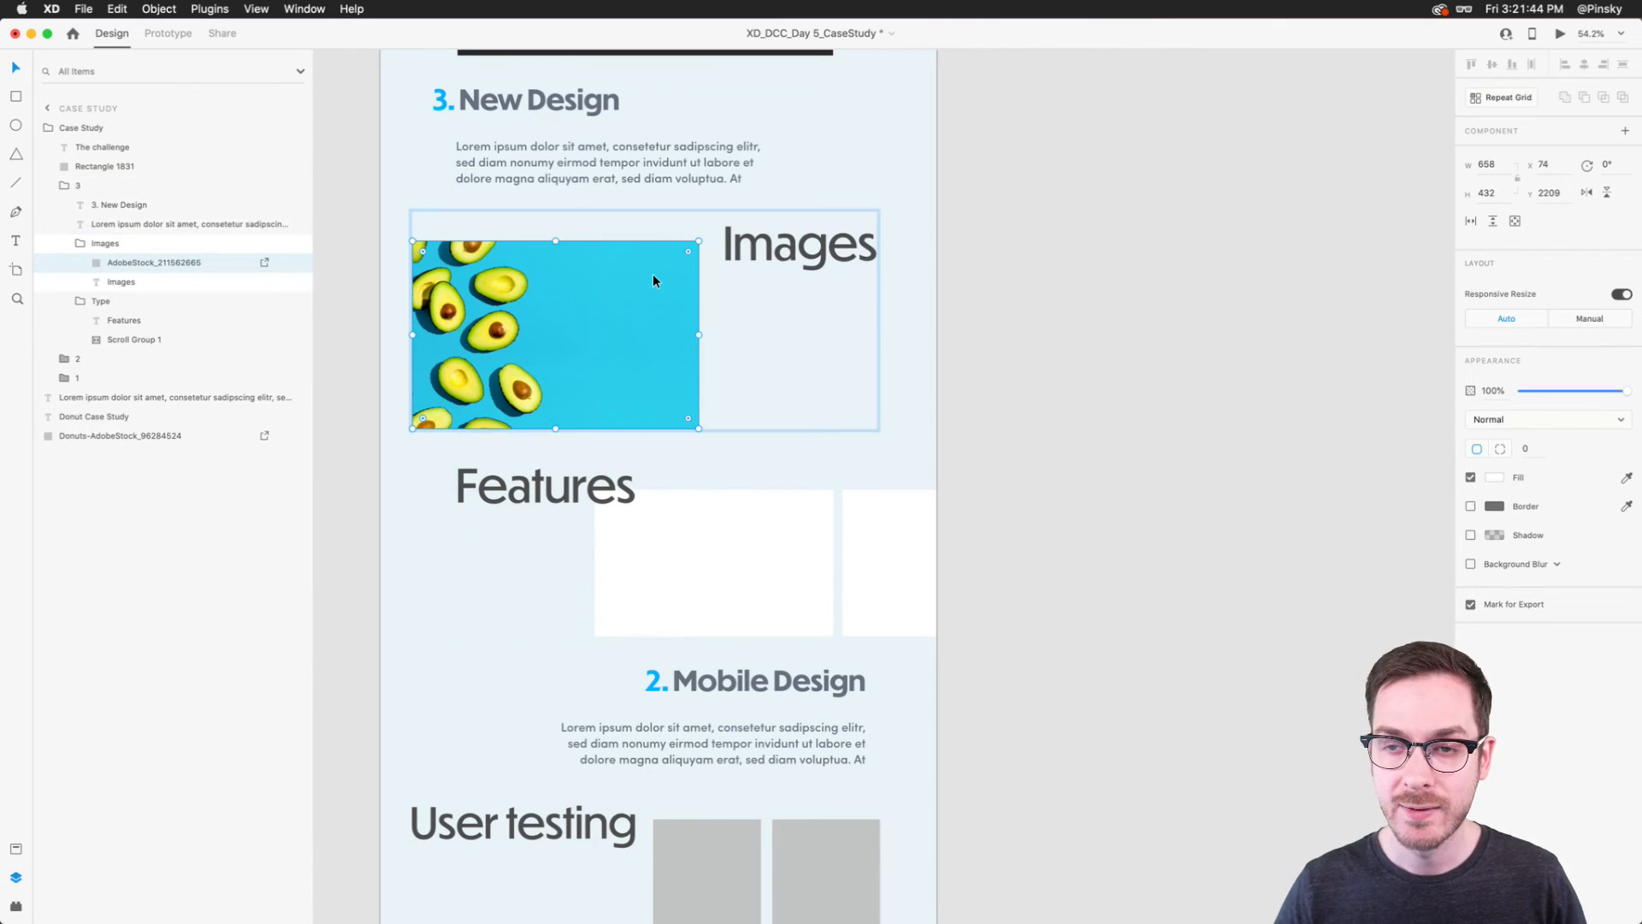
Step: Turn on a horizontal Stack for section 3's Images block and place its heading before the avocado picture
key(Escape)
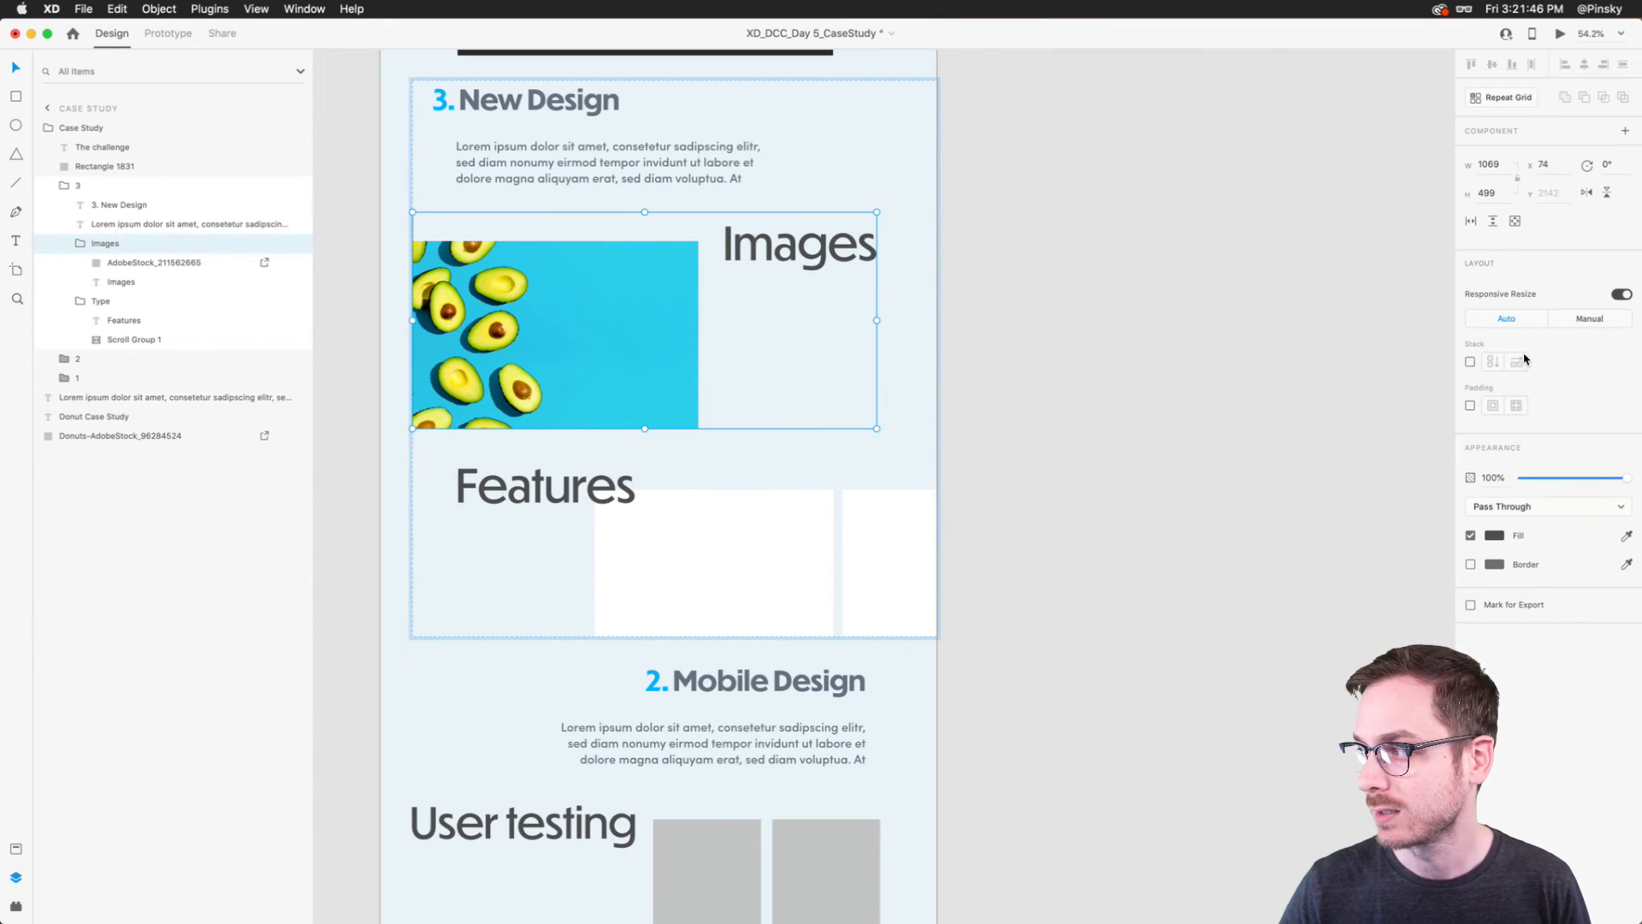
click(1470, 362)
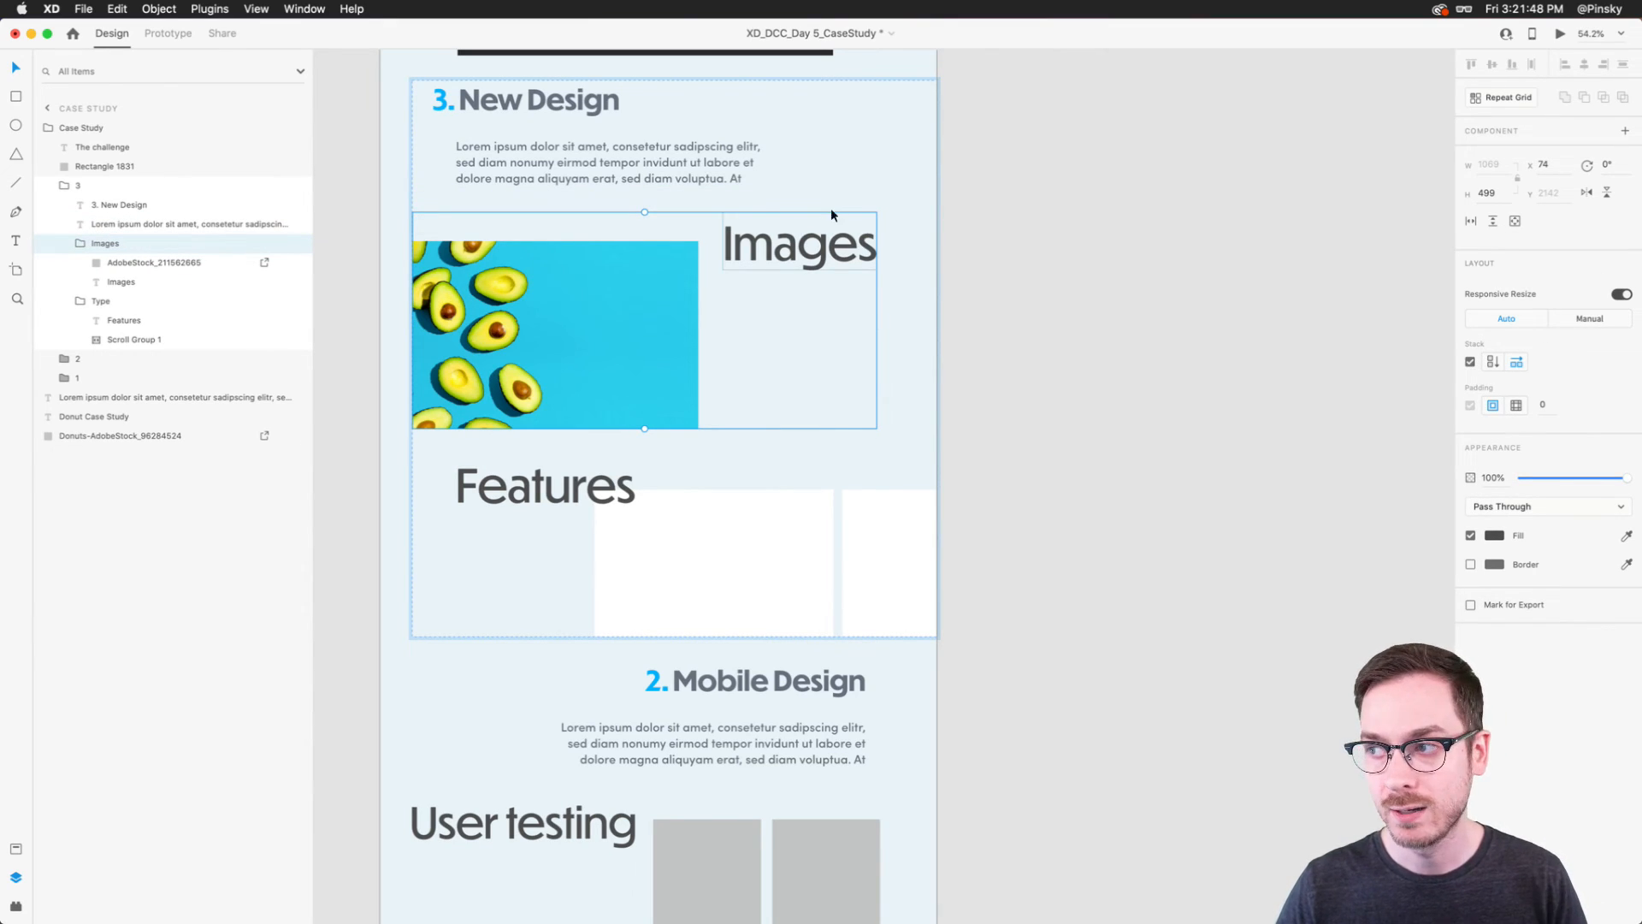
double_click(798, 242)
drag(780, 242, 552, 261)
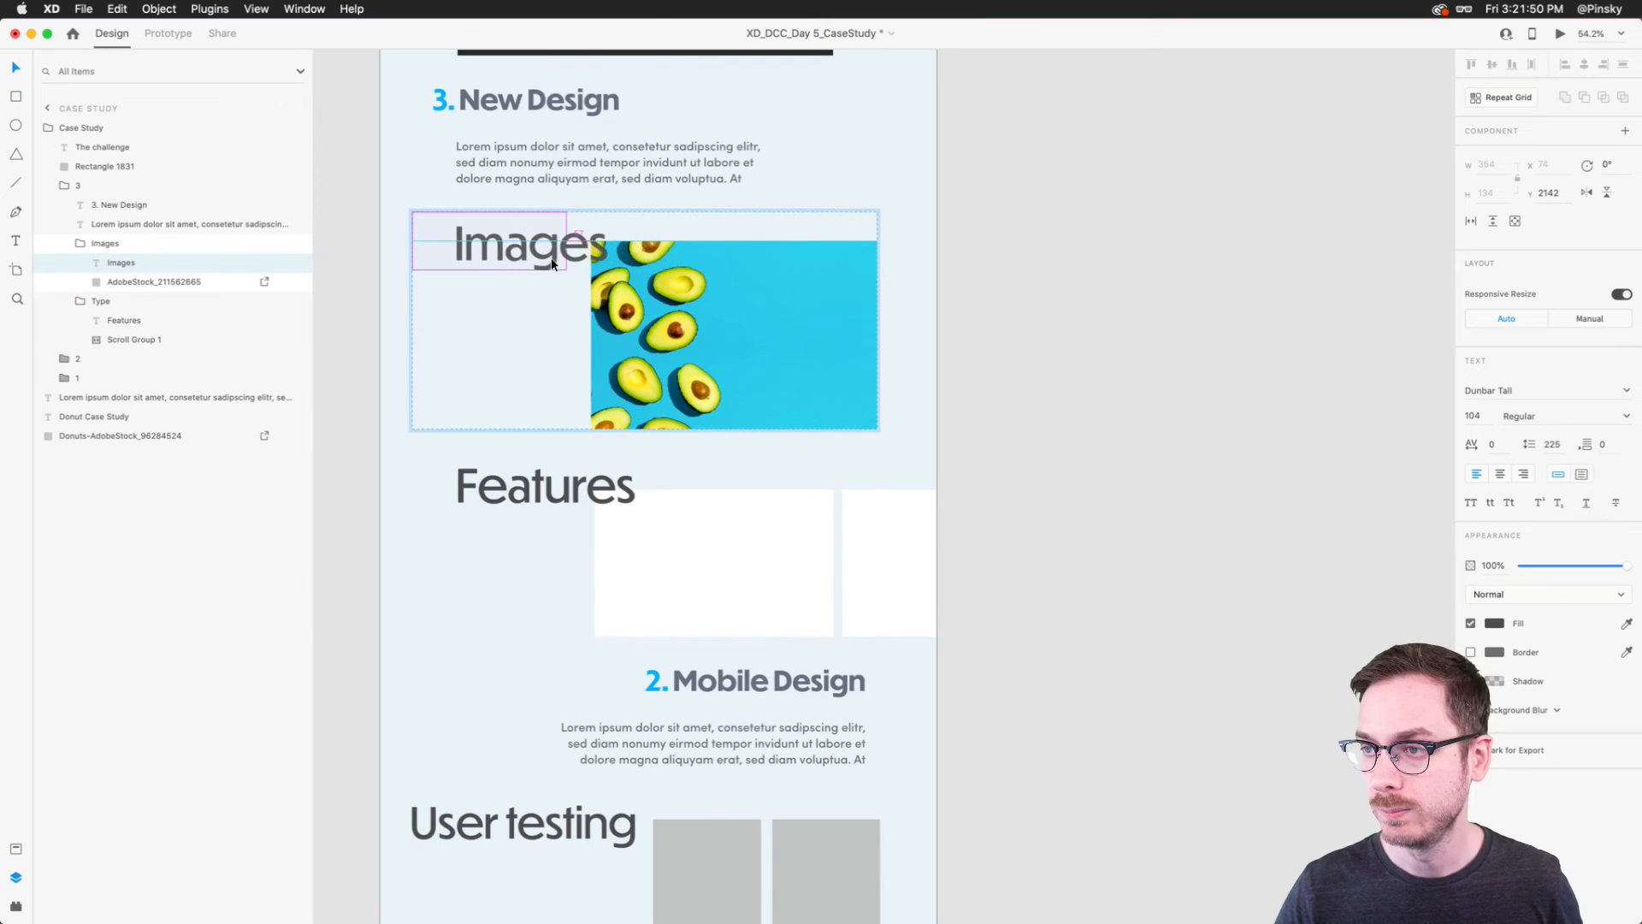
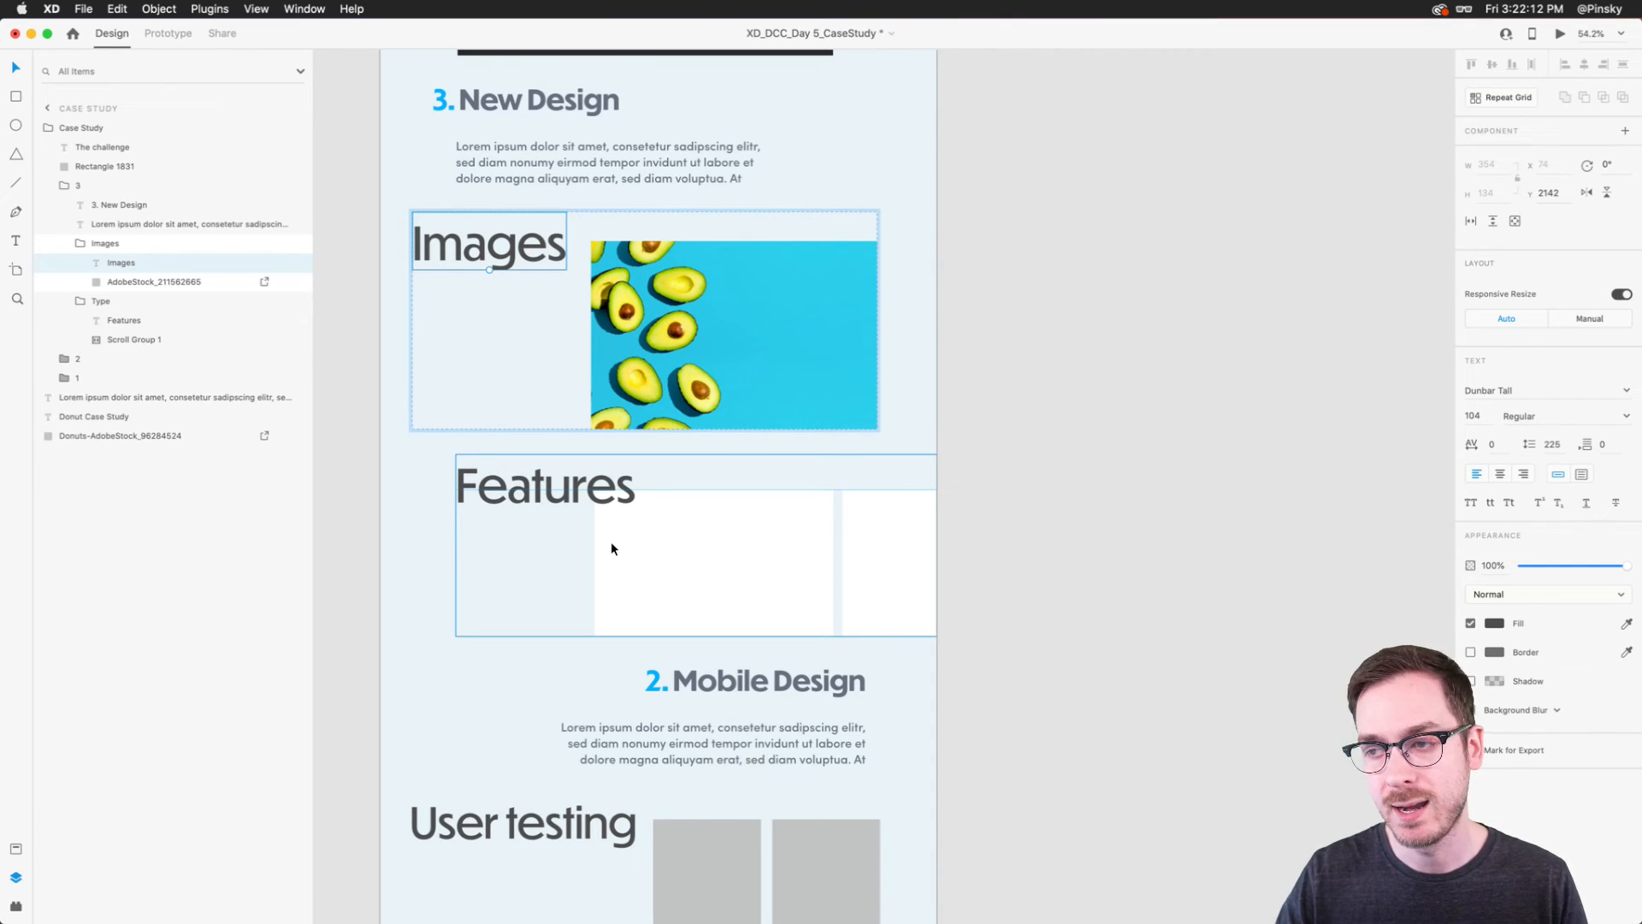
scroll(611, 542, down, 5)
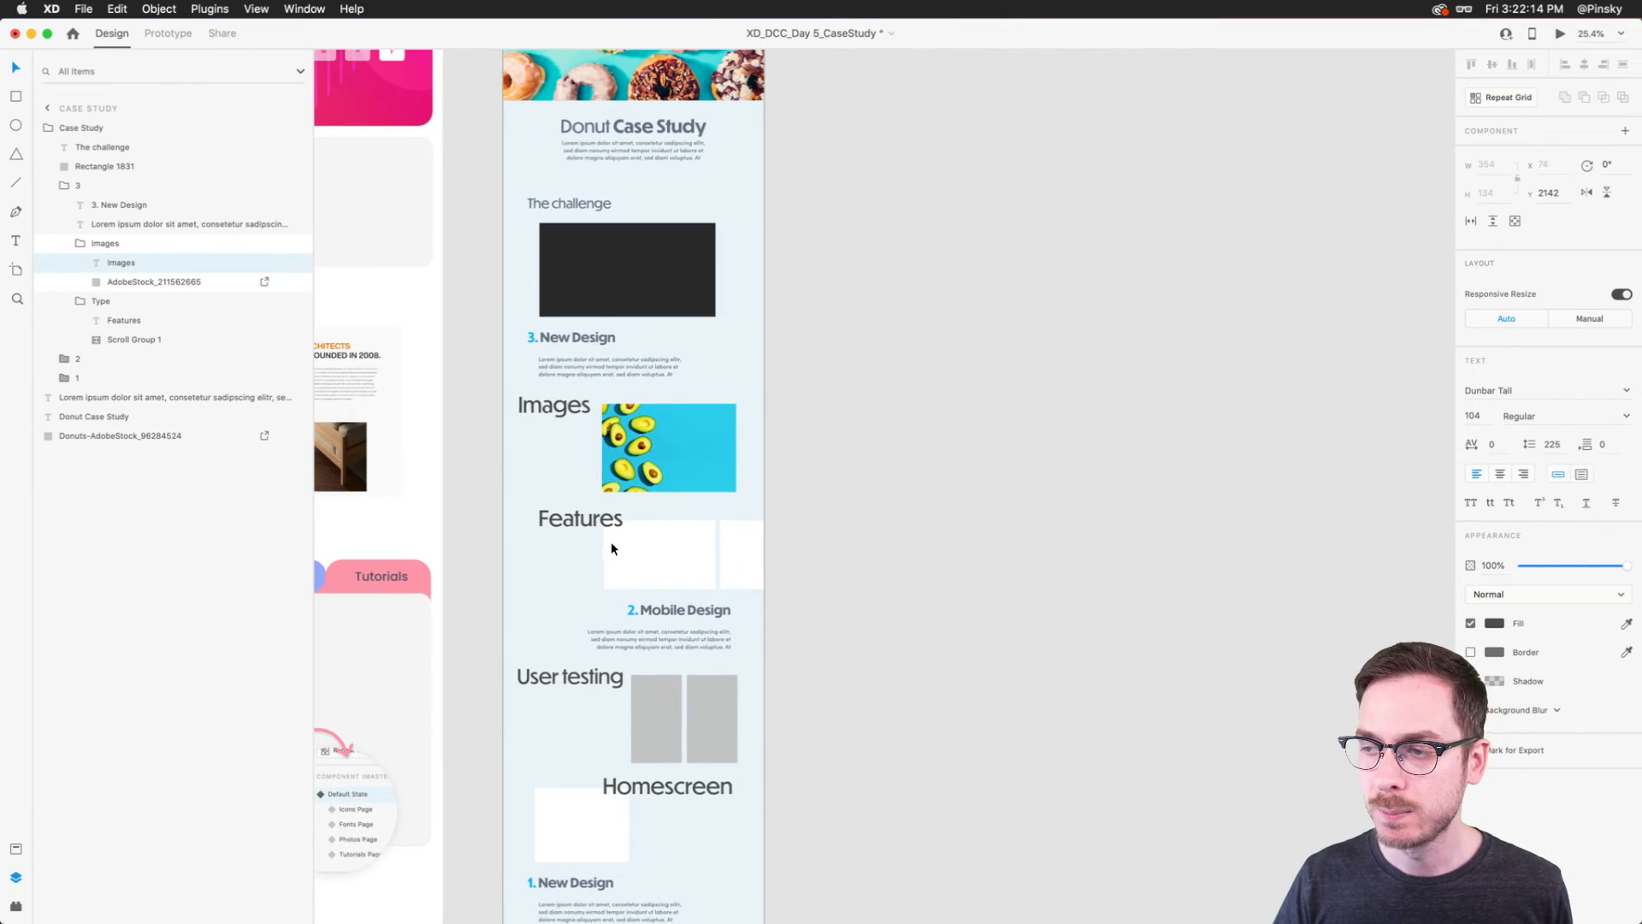
click(894, 363)
scroll(878, 368, up, 2)
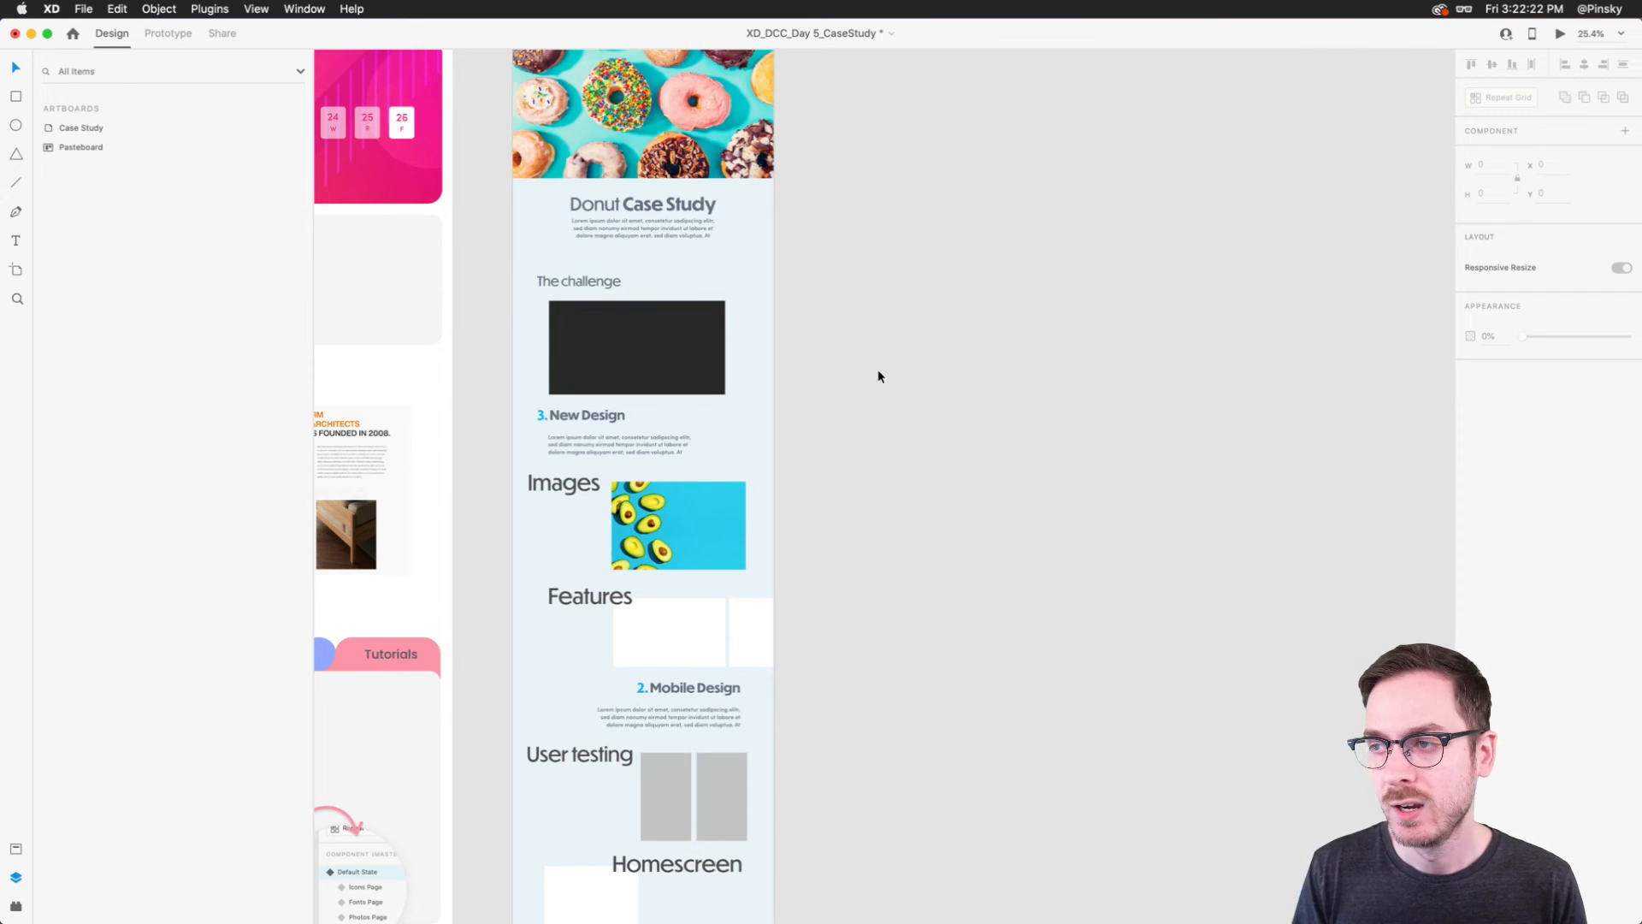
scroll(635, 141, up, 5)
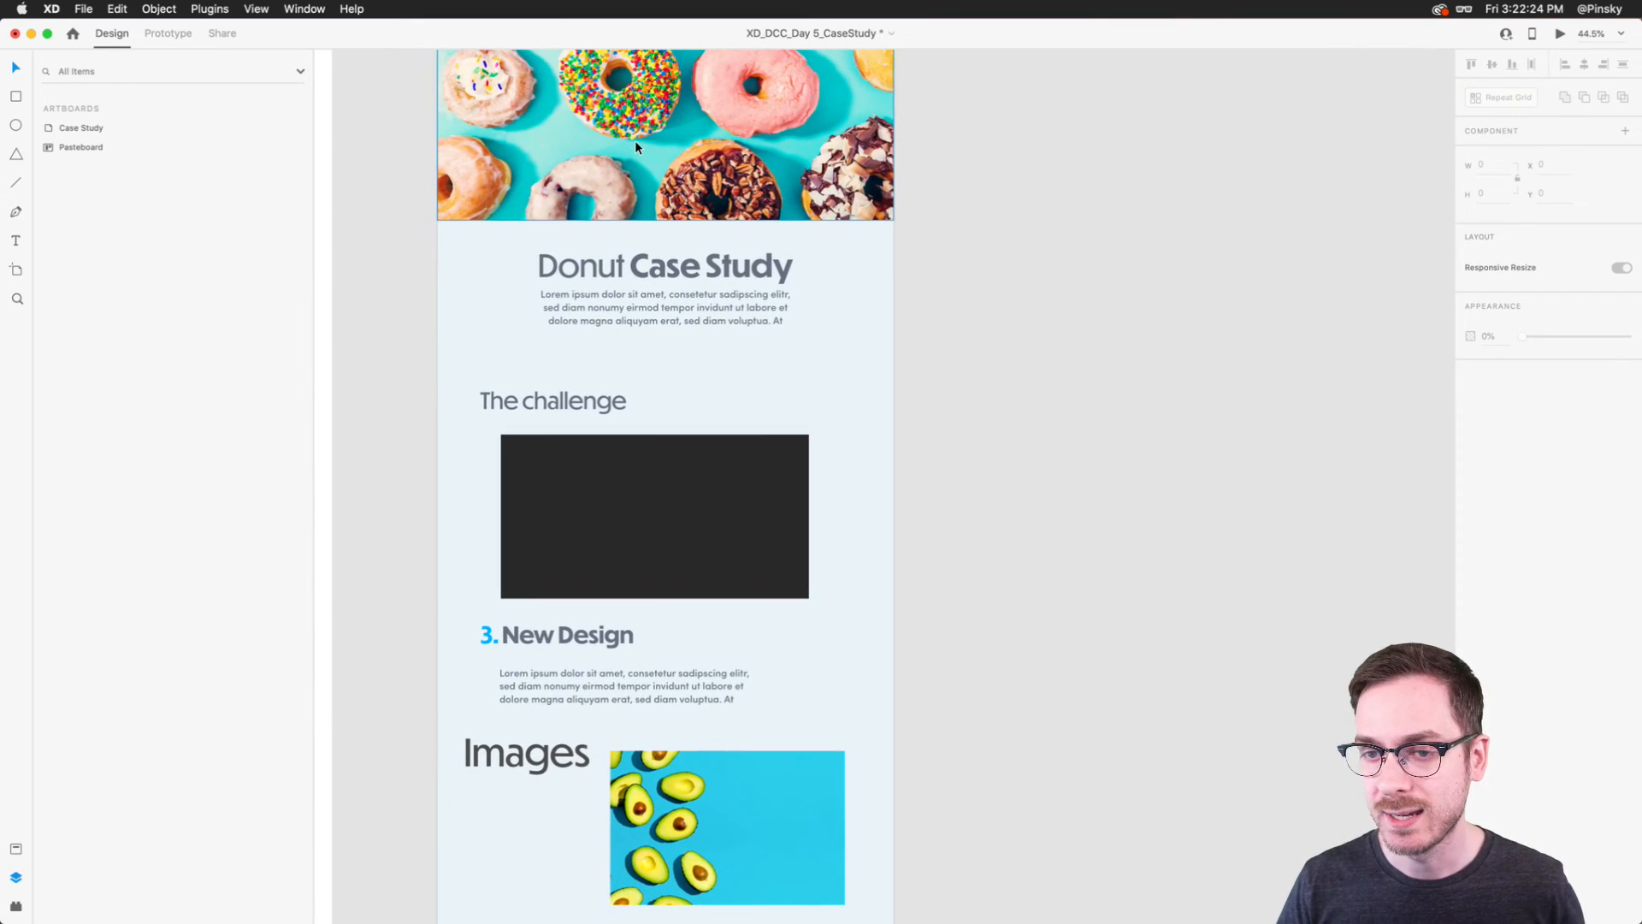
Step: Switch to Safari, load behance.net in a new tab, and open the Let's XD Redesign Case Study from your own profile
key(super+Tab)
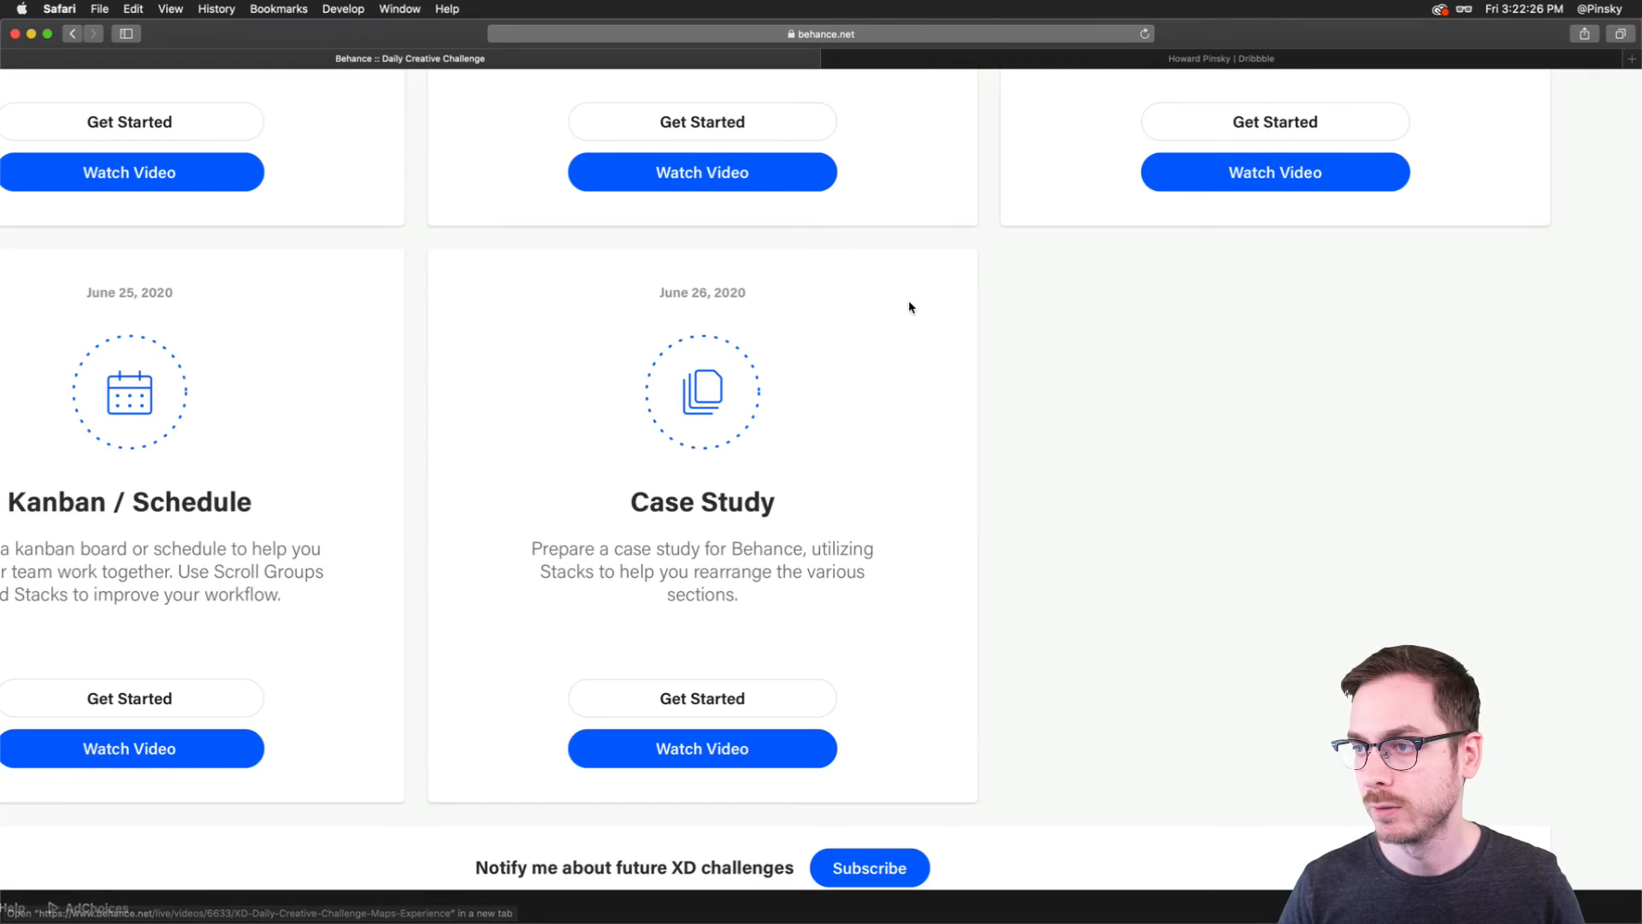
key(super+t)
text(behance.net)
key(Return)
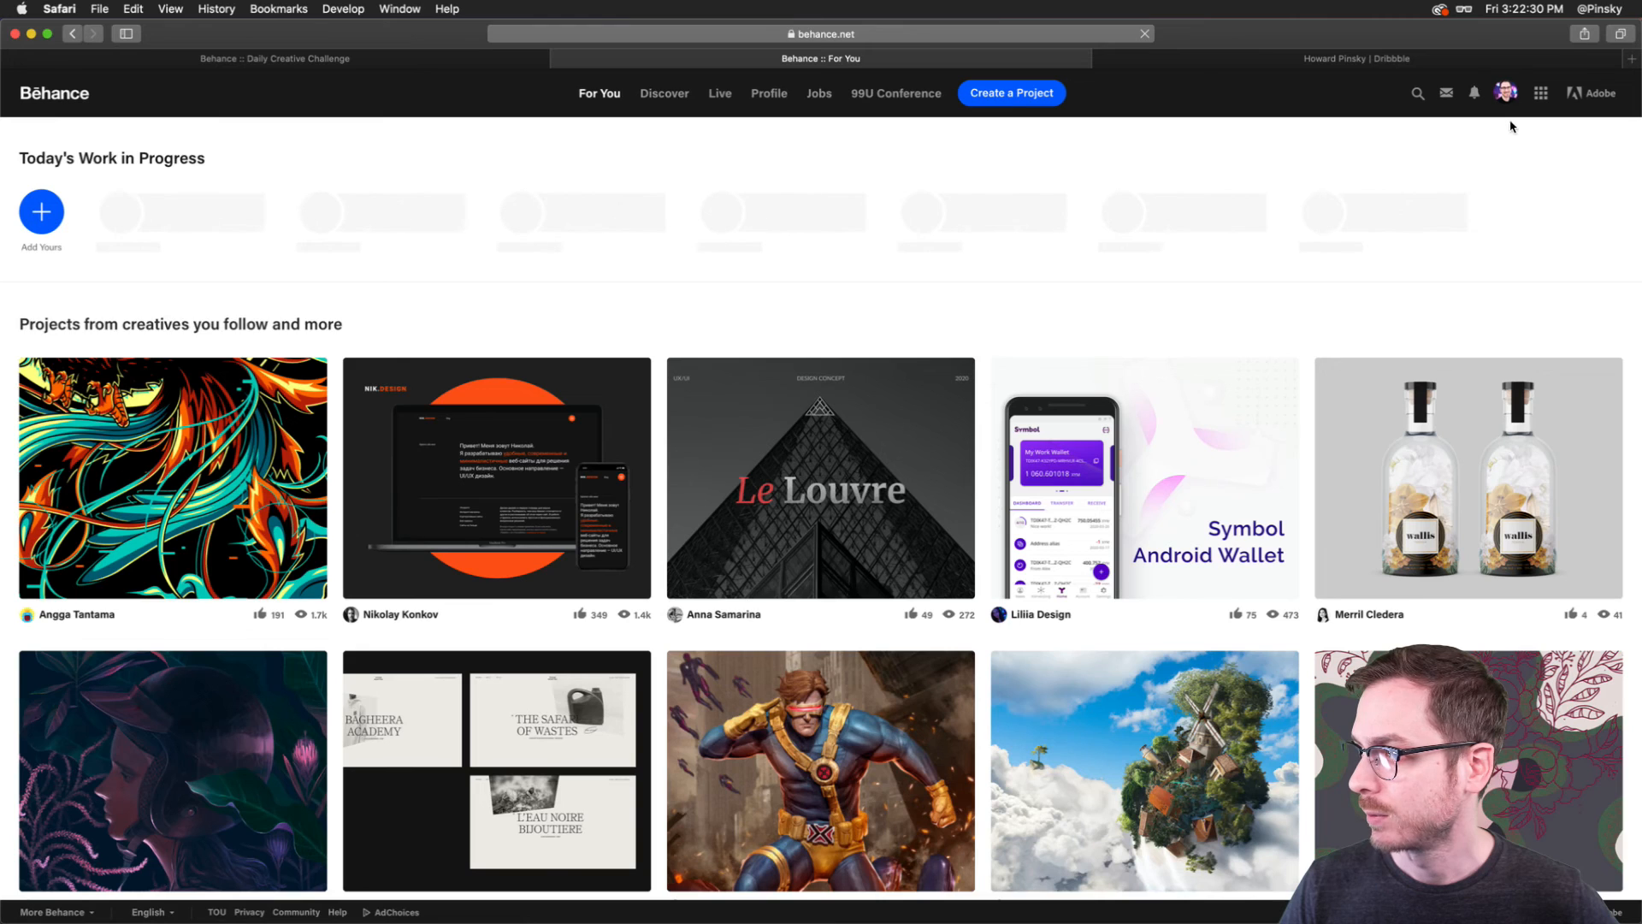
click(1511, 90)
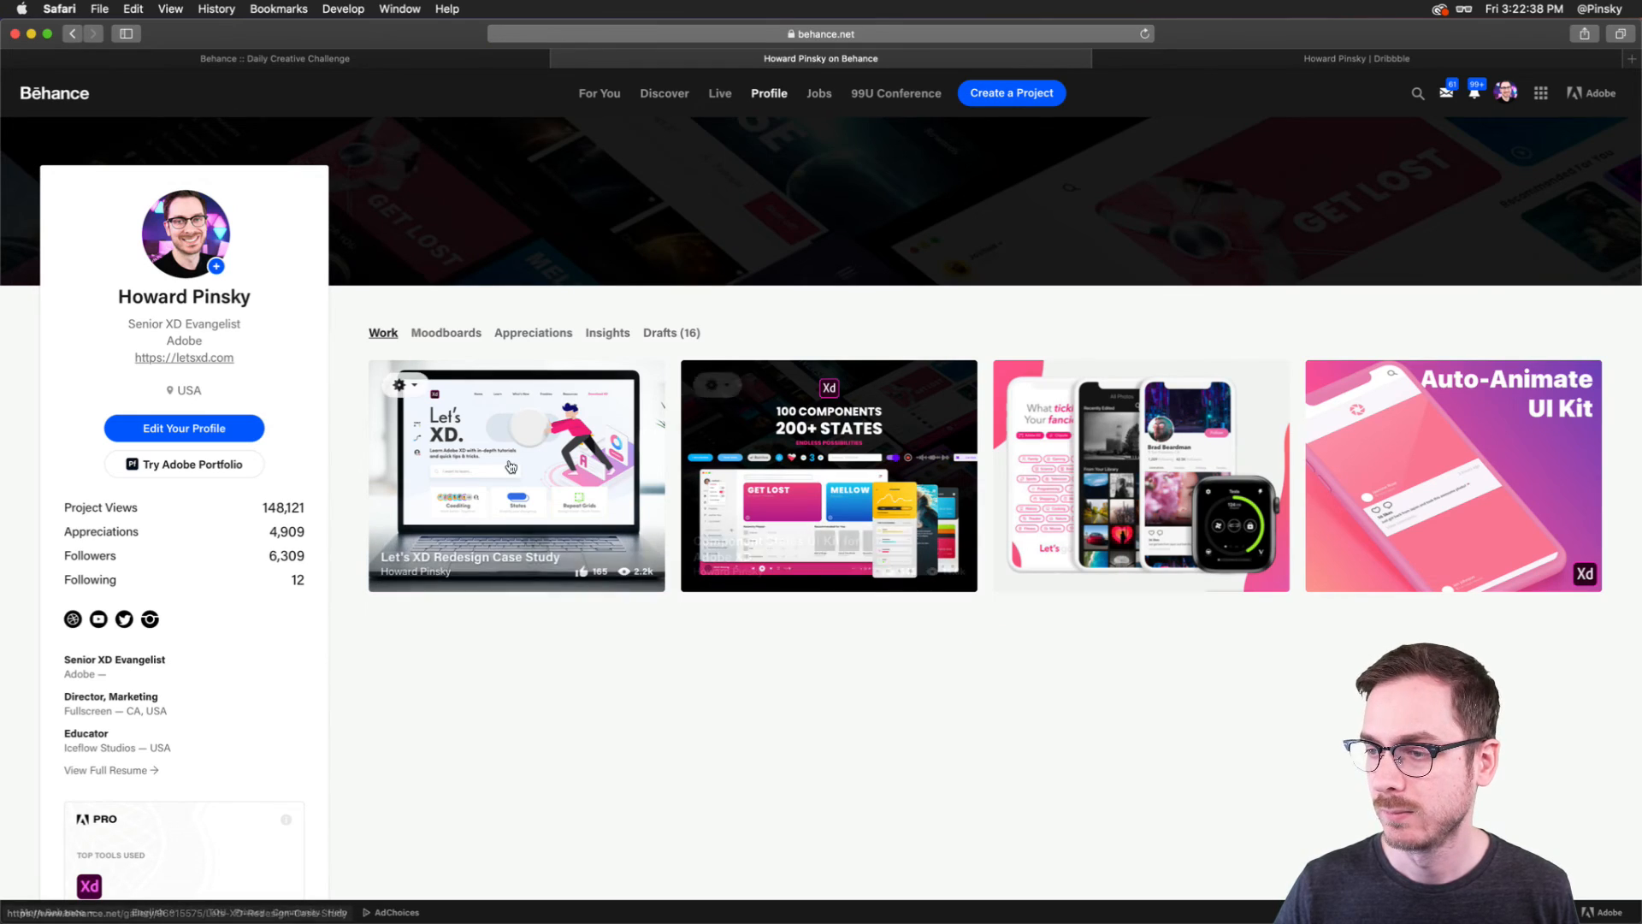
click(560, 454)
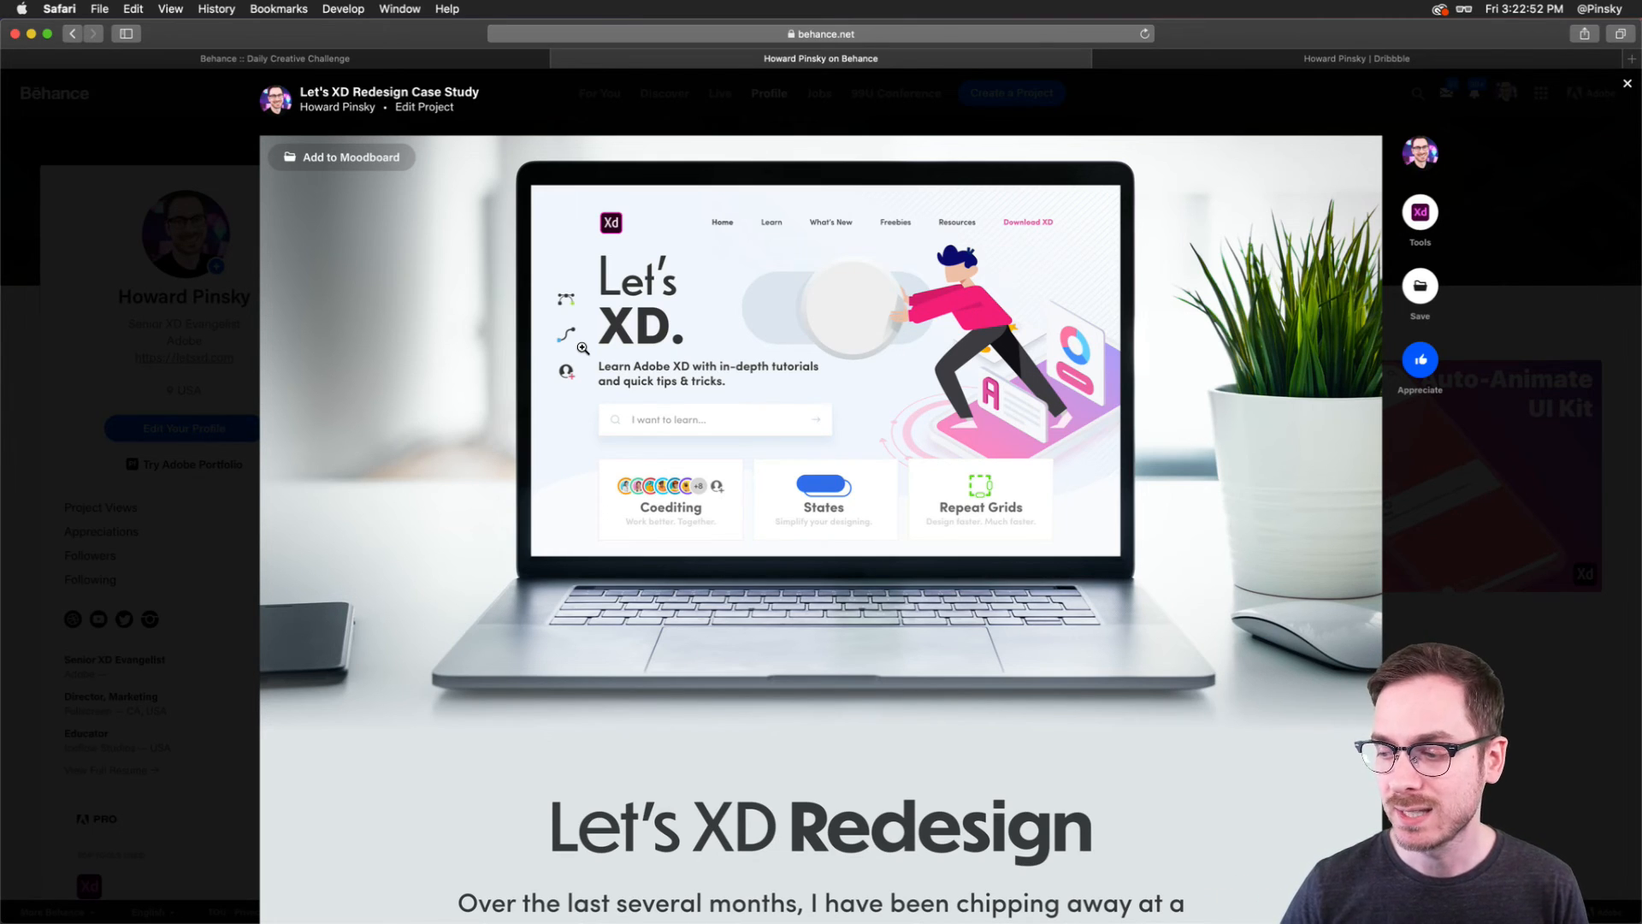
Step: Examine how the published case study arranges its intro, old-site comparison and numbered sections 1 and 2, including their inner blocks
scroll(582, 348, down, 10)
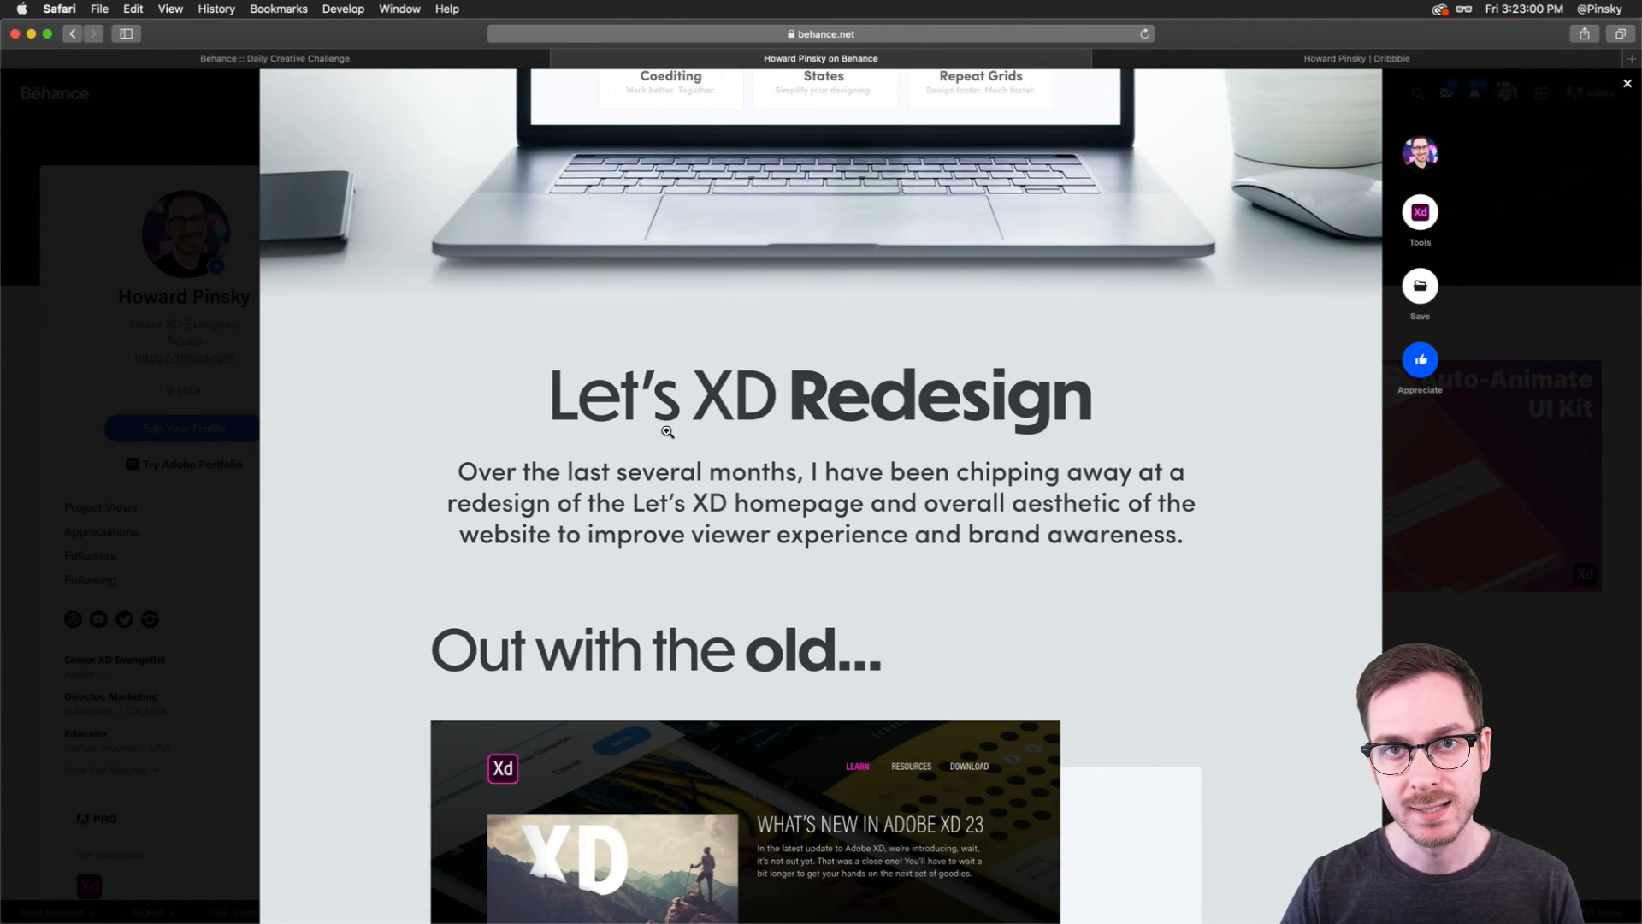
scroll(667, 432, down, 2)
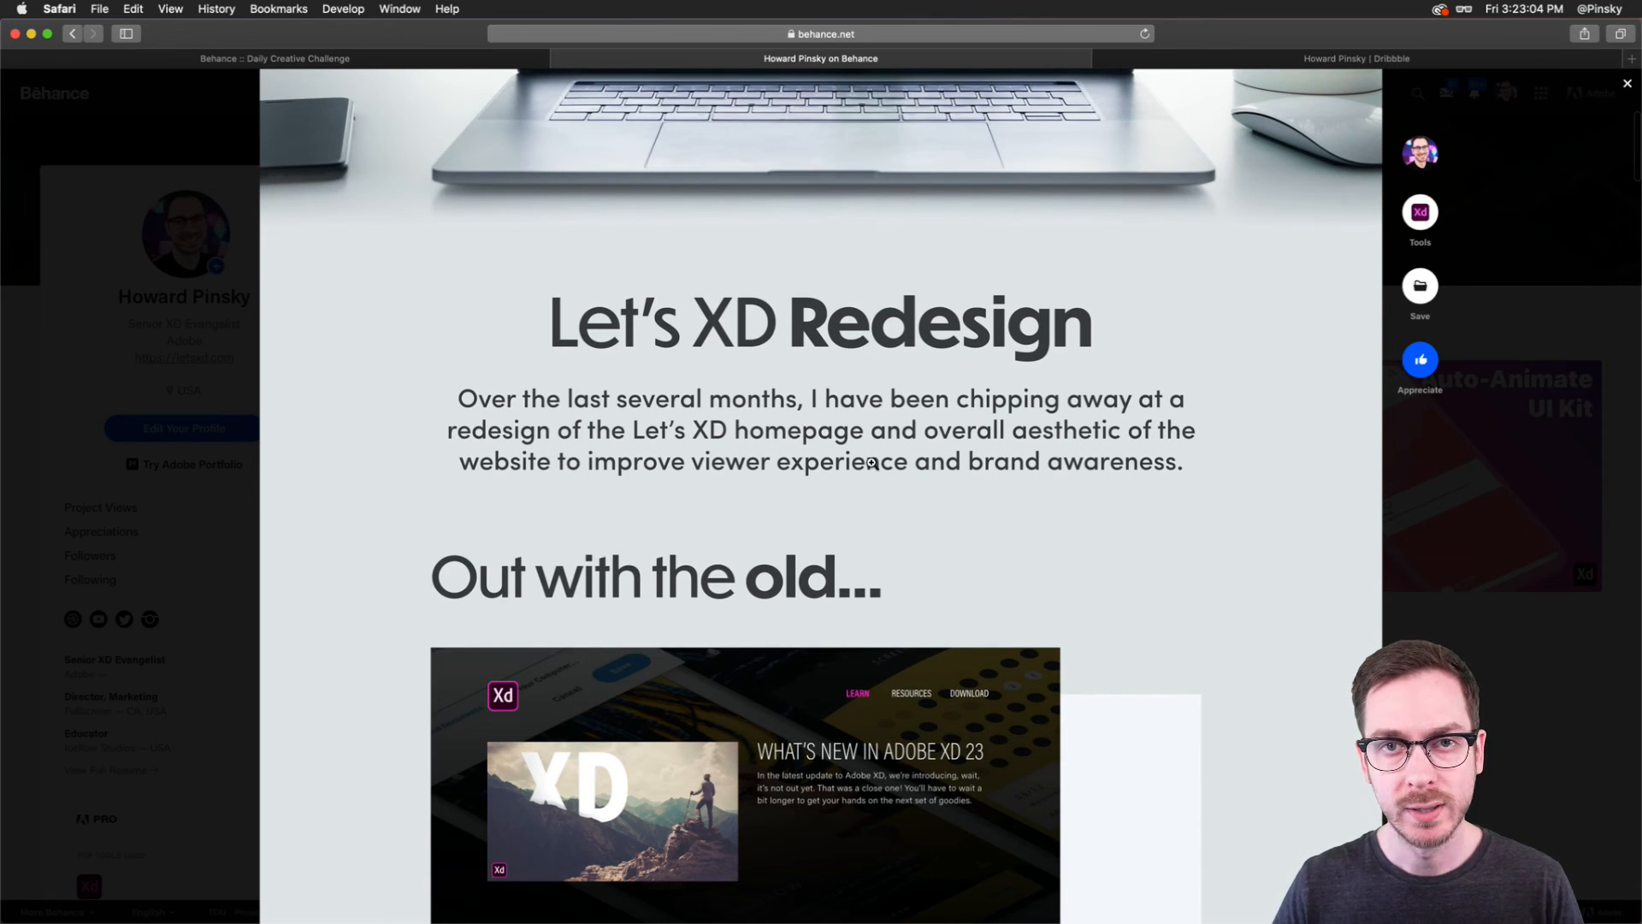
scroll(872, 463, down, 5)
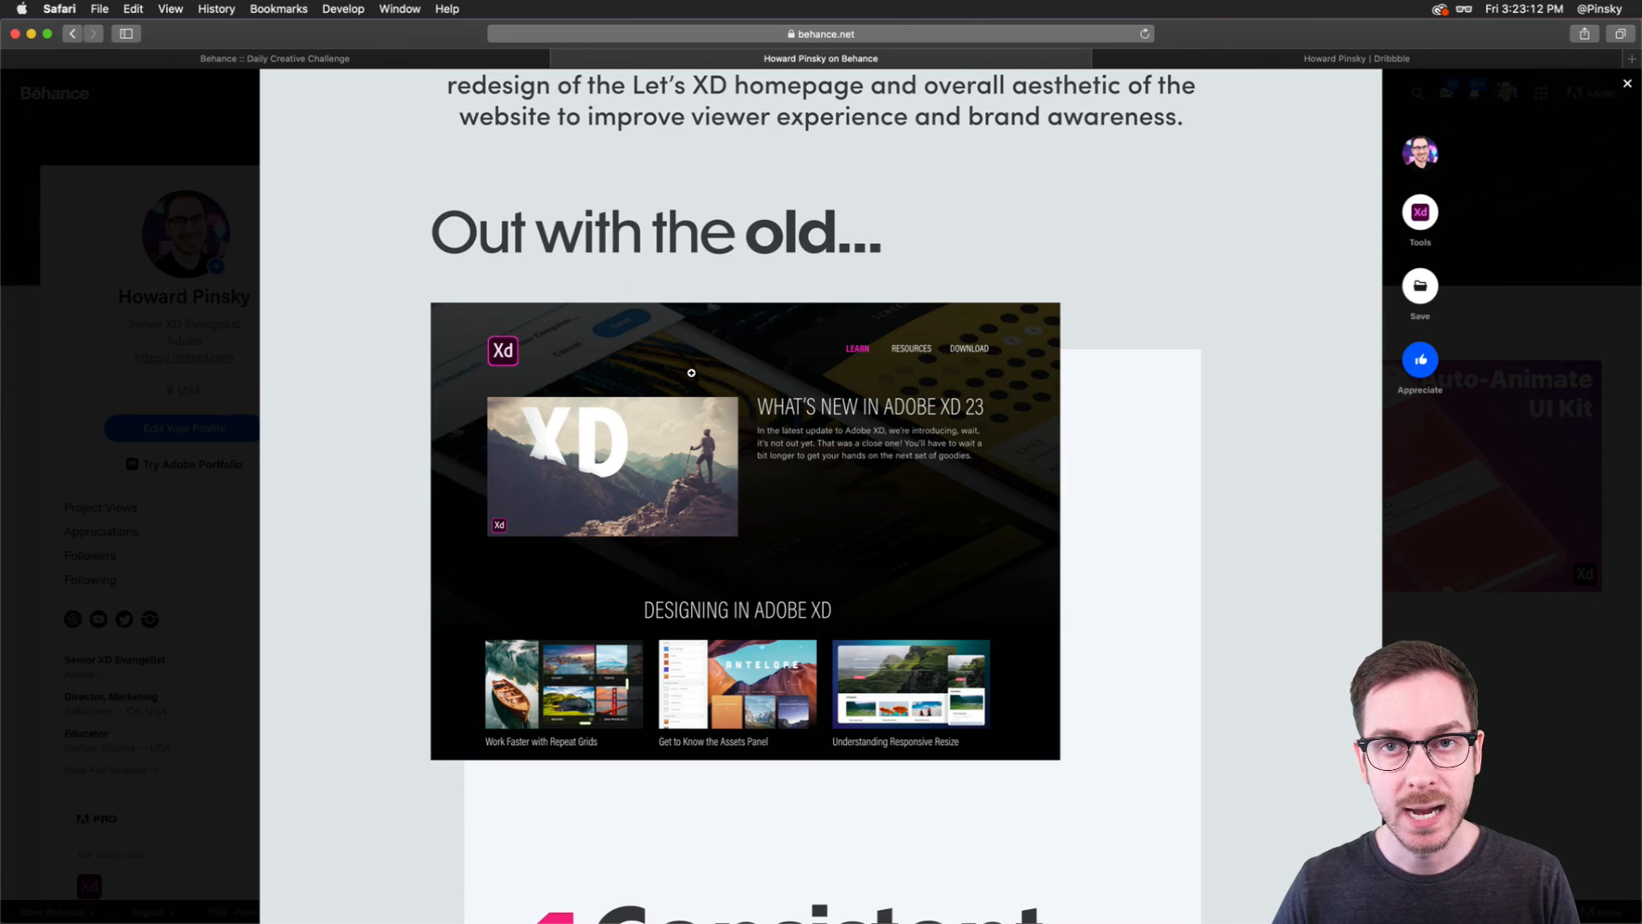
scroll(740, 453, down, 5)
scroll(753, 509, up, 2)
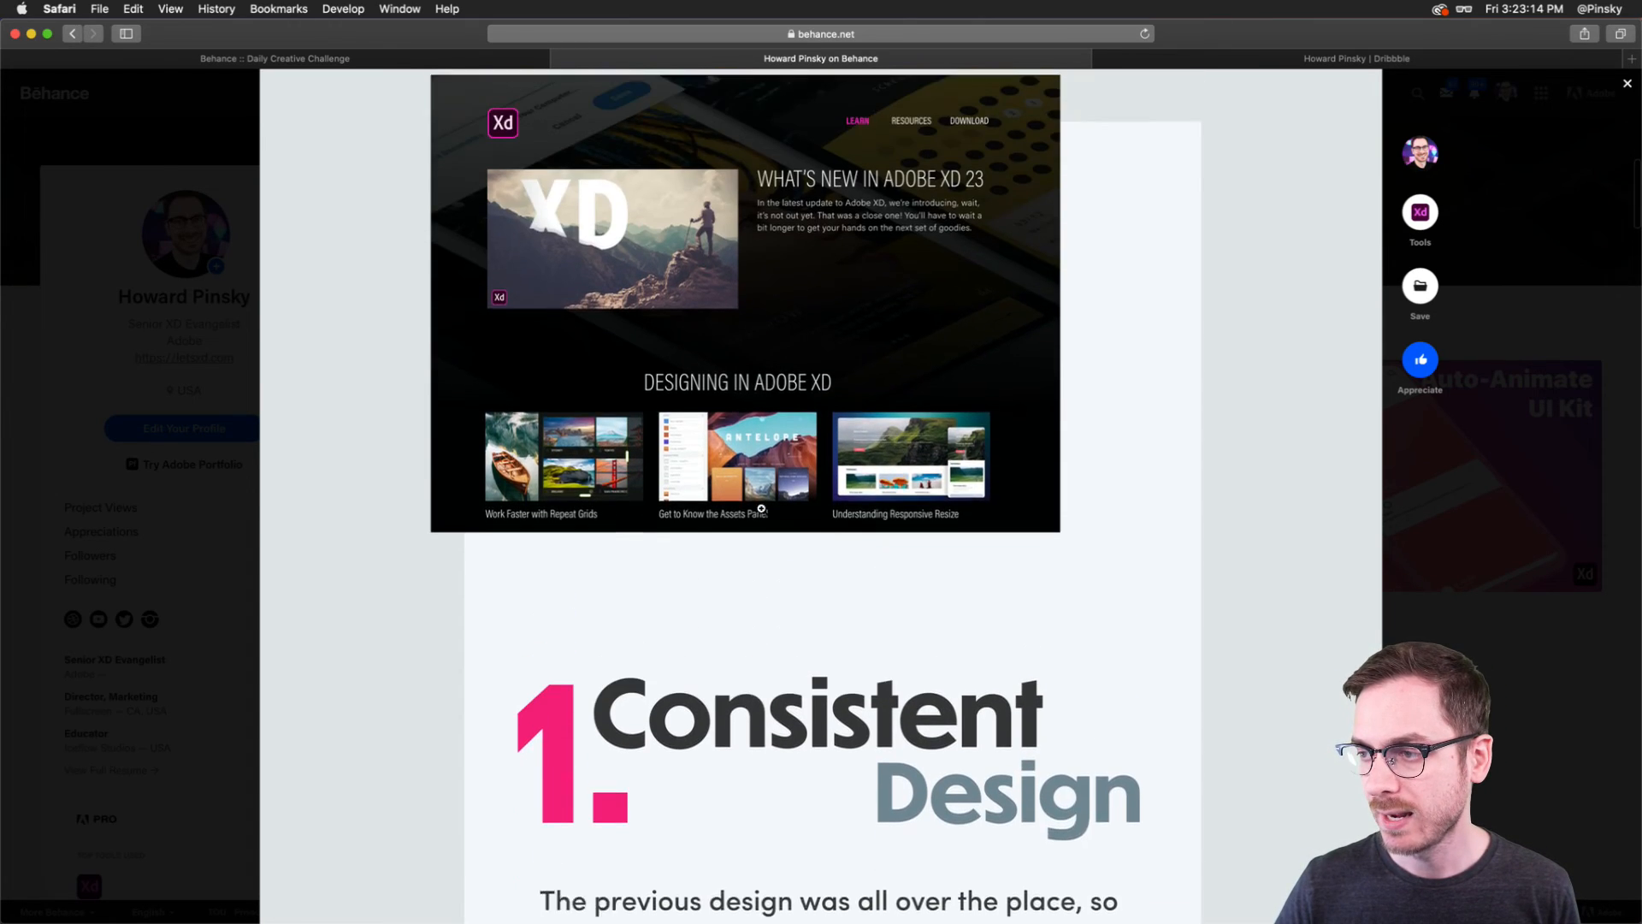
scroll(727, 479, down, 6)
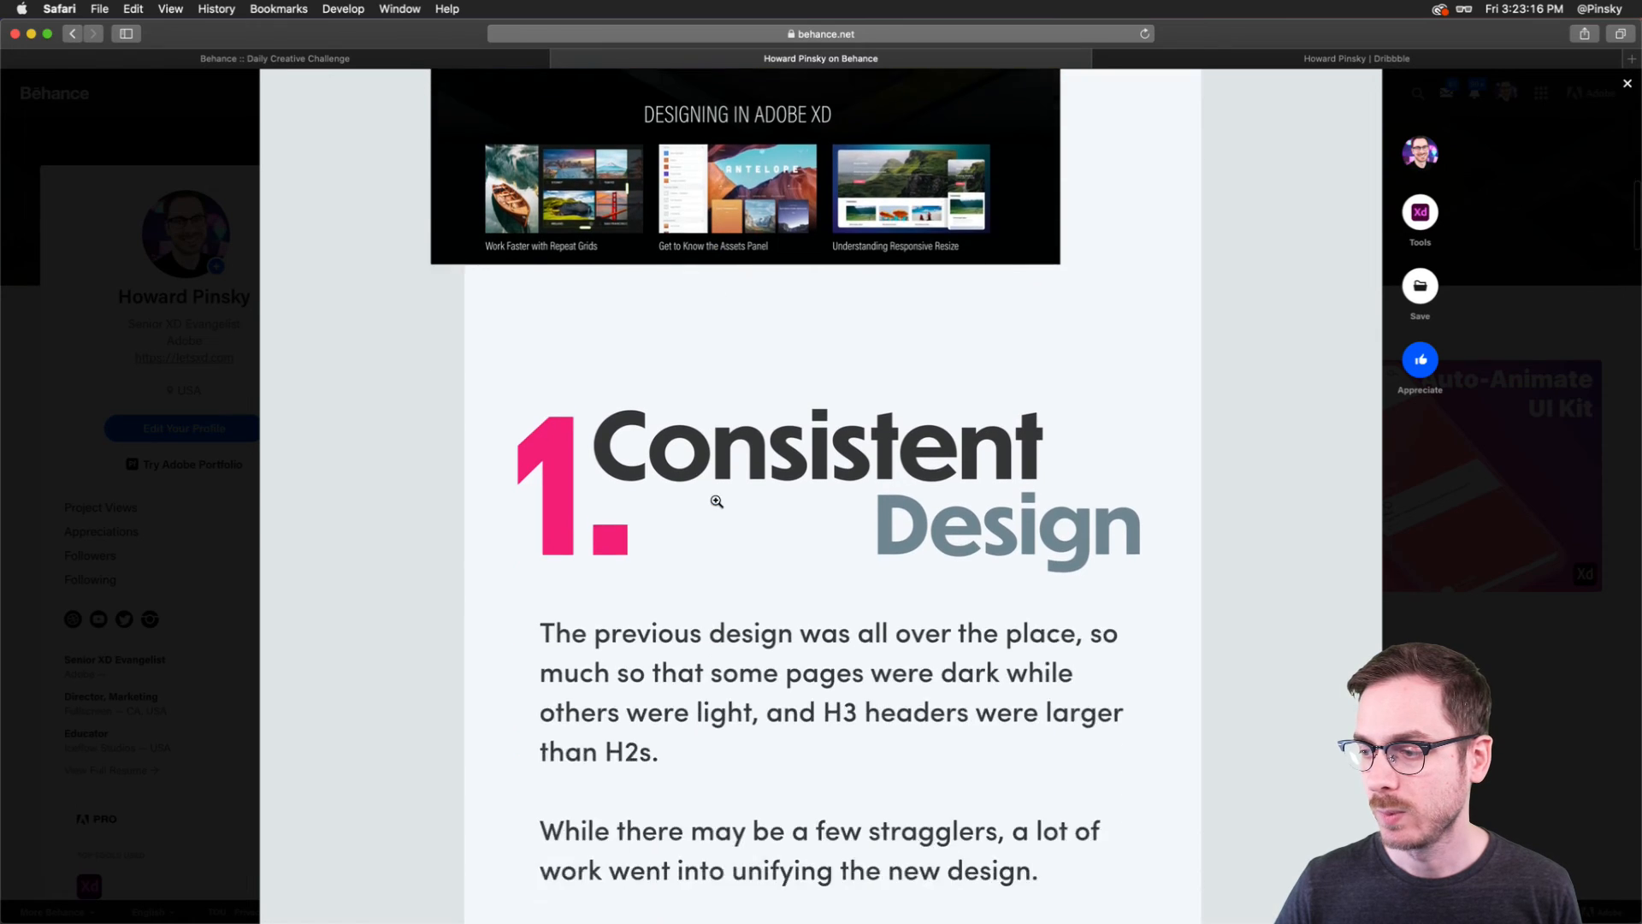
scroll(761, 444, down, 4)
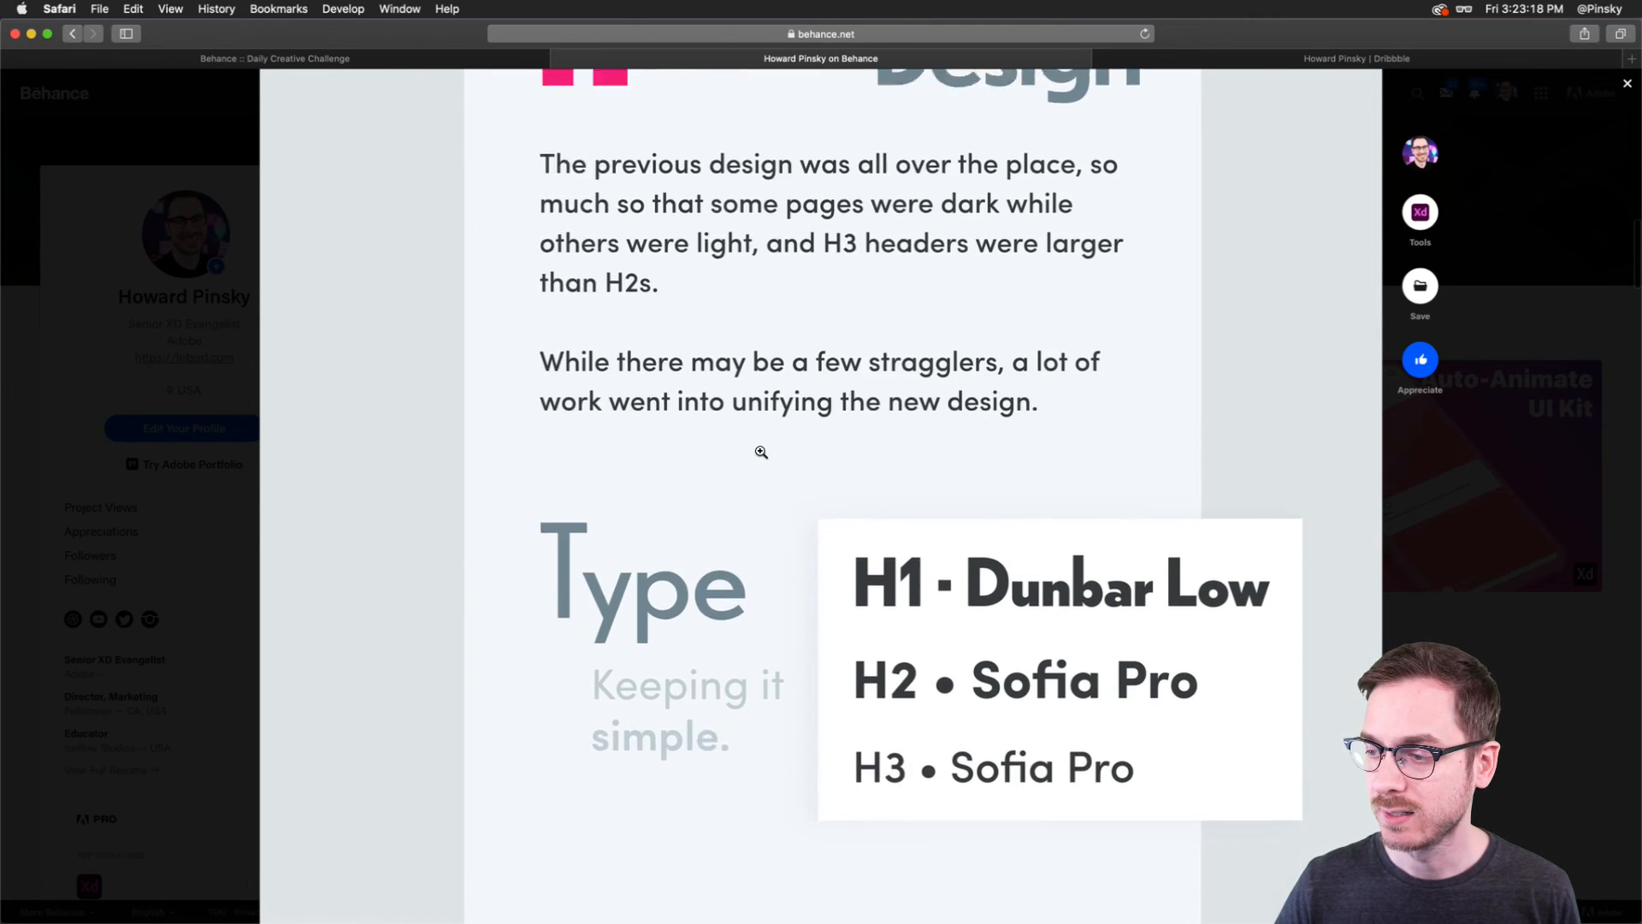
scroll(761, 452, down, 5)
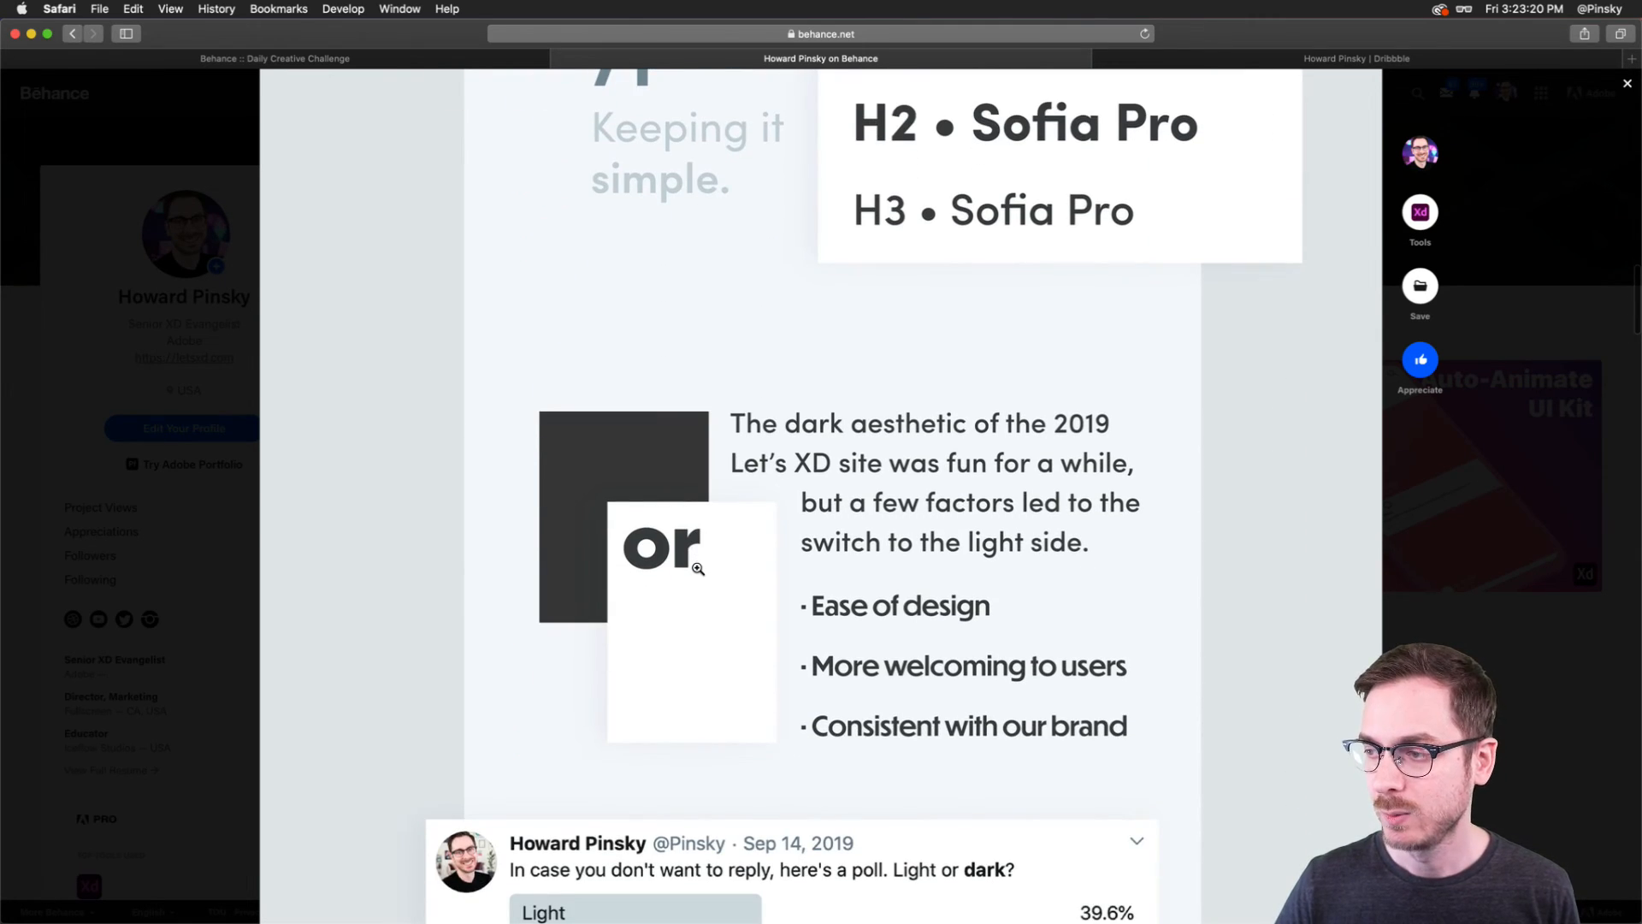
scroll(698, 568, down, 6)
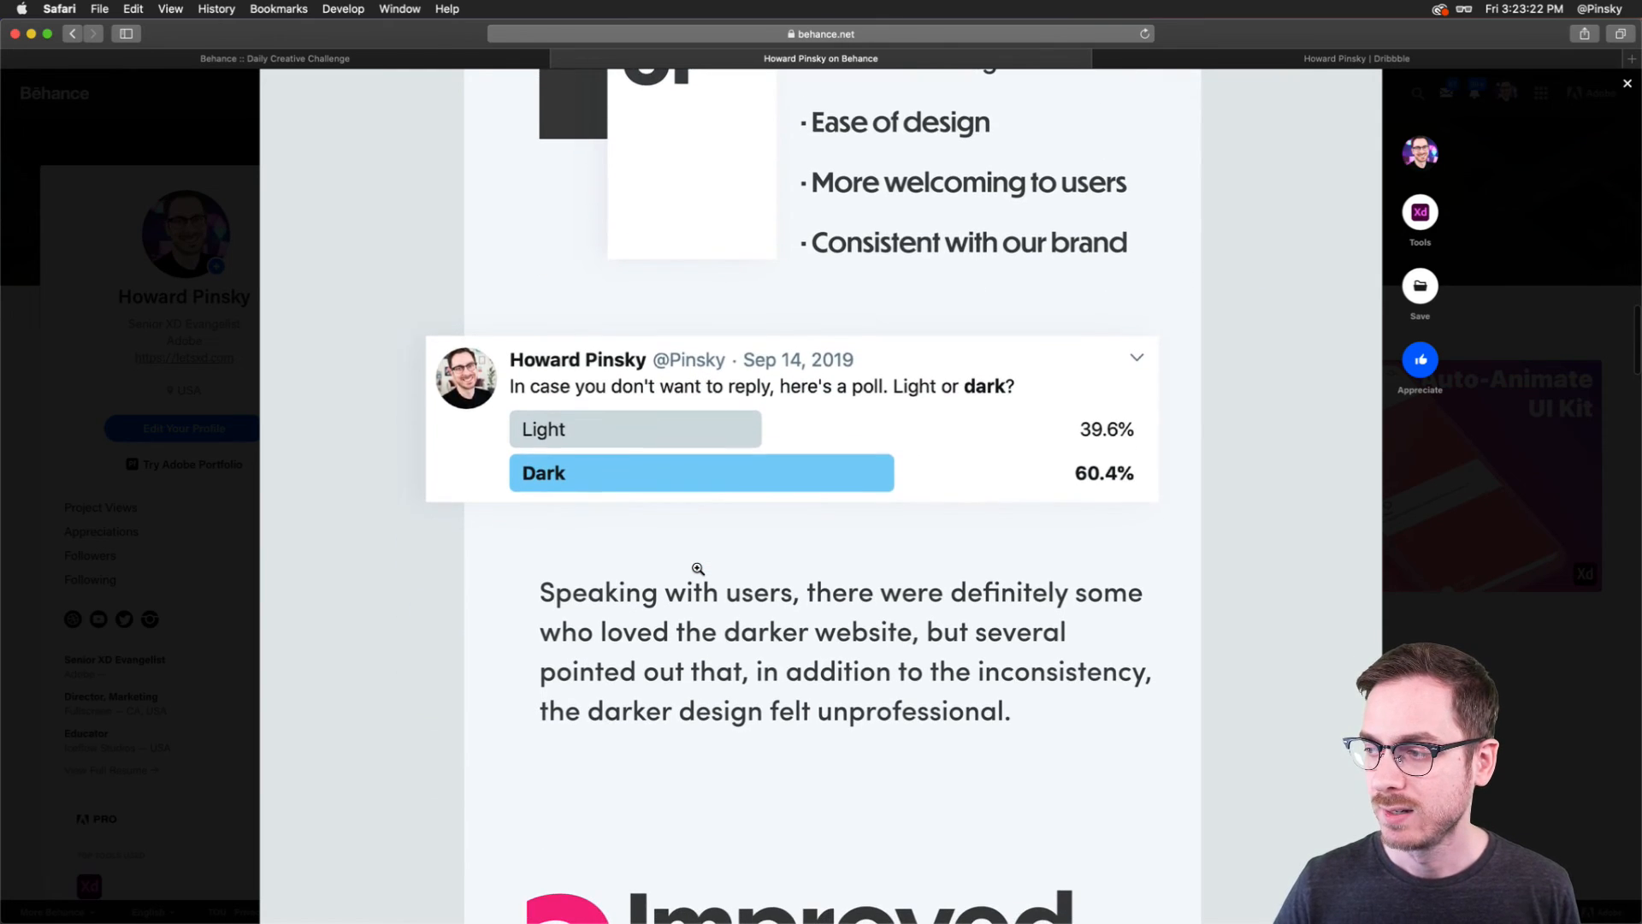
scroll(698, 568, down, 8)
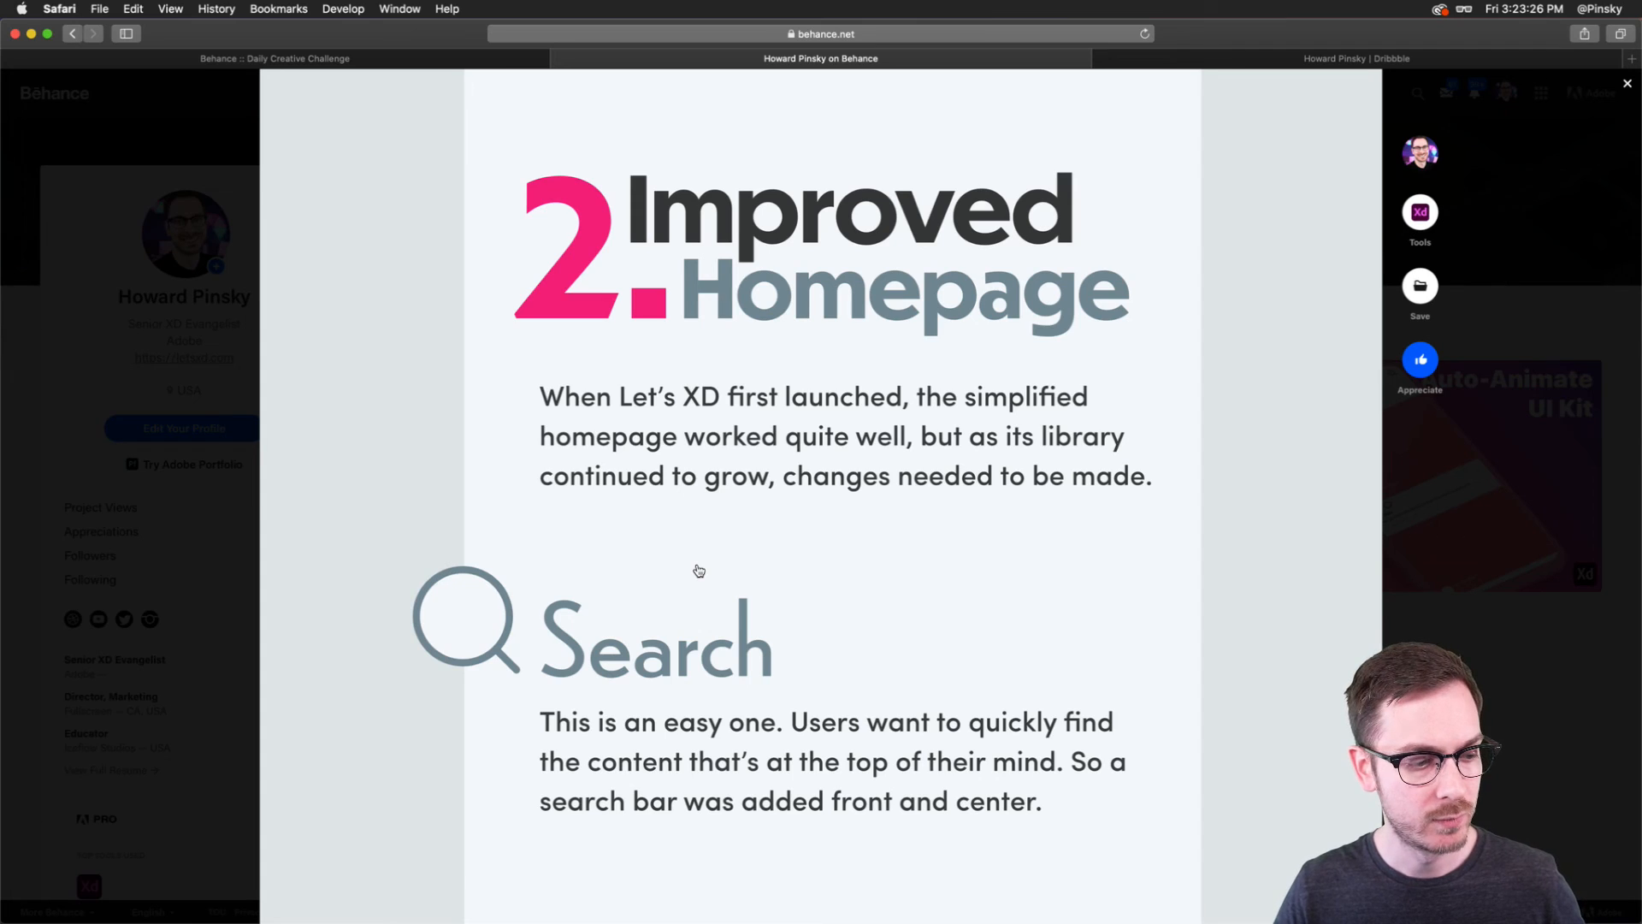
Step: Switch to Adobe XD, bring the Lets XD Redesign document forward, and enlarge its window to fill the screen
key(super+Tab)
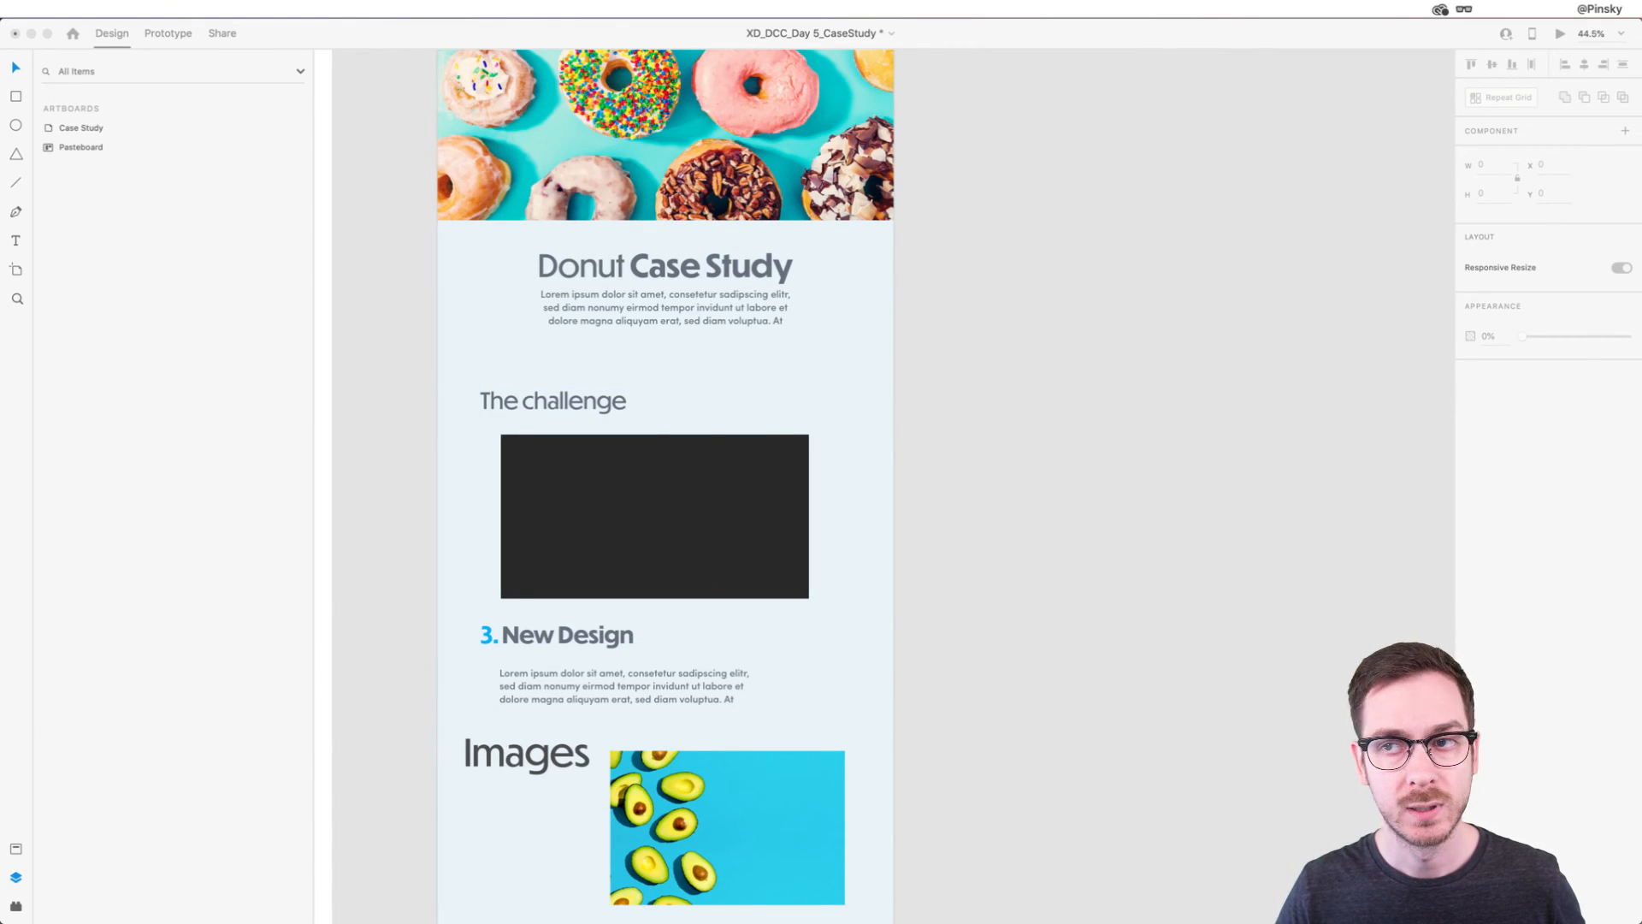
key(super+grave)
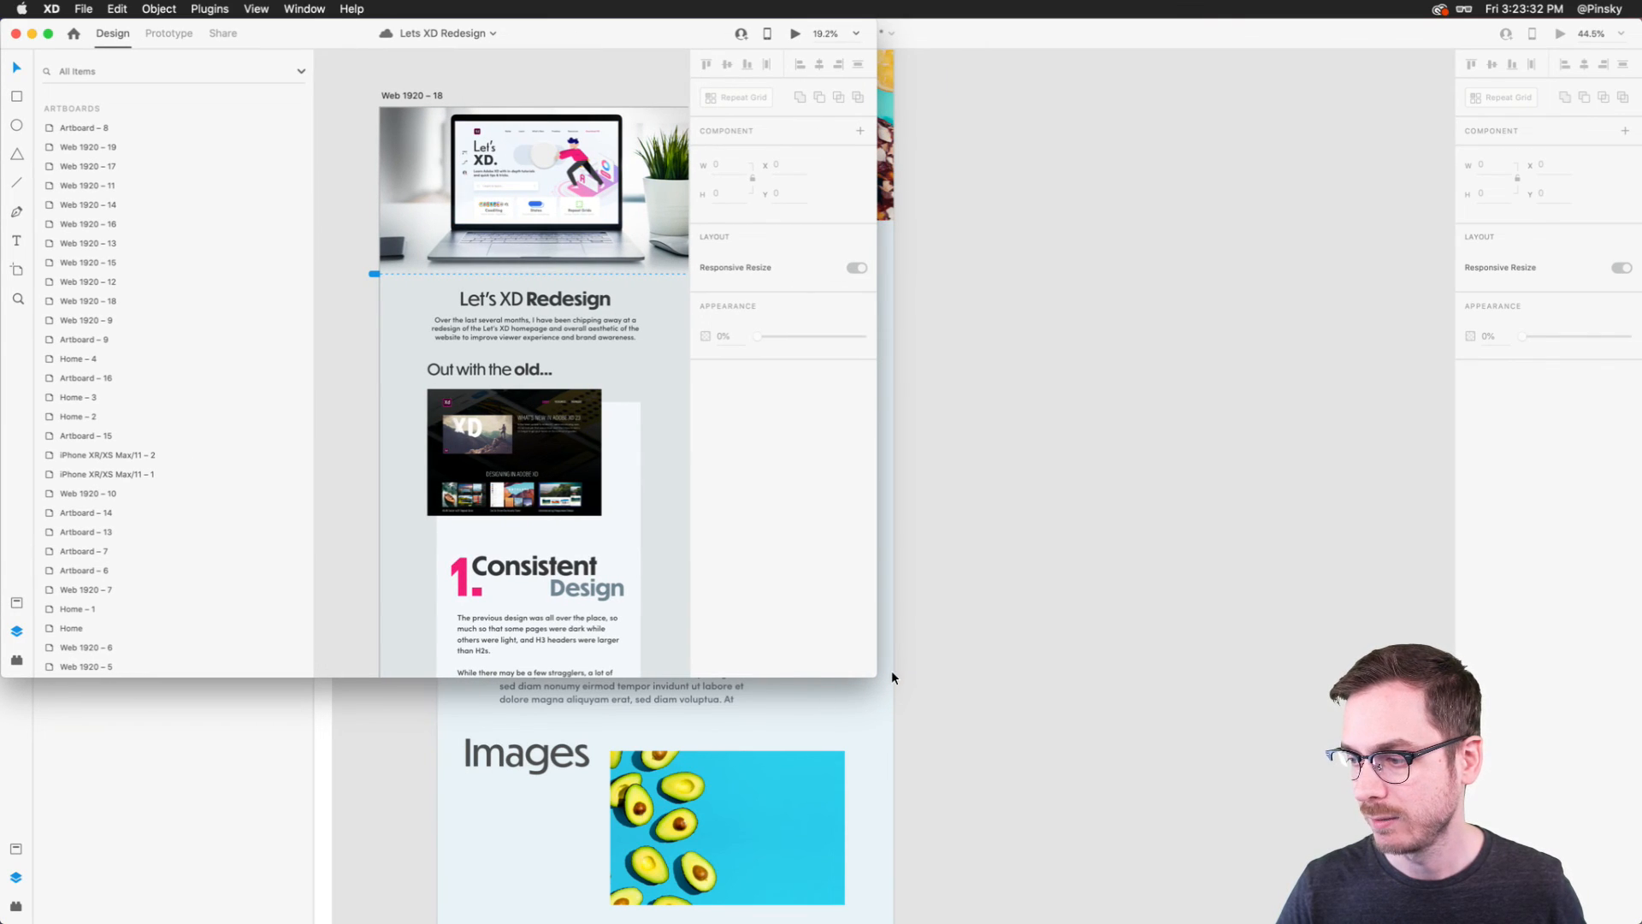
drag(878, 677, 1641, 923)
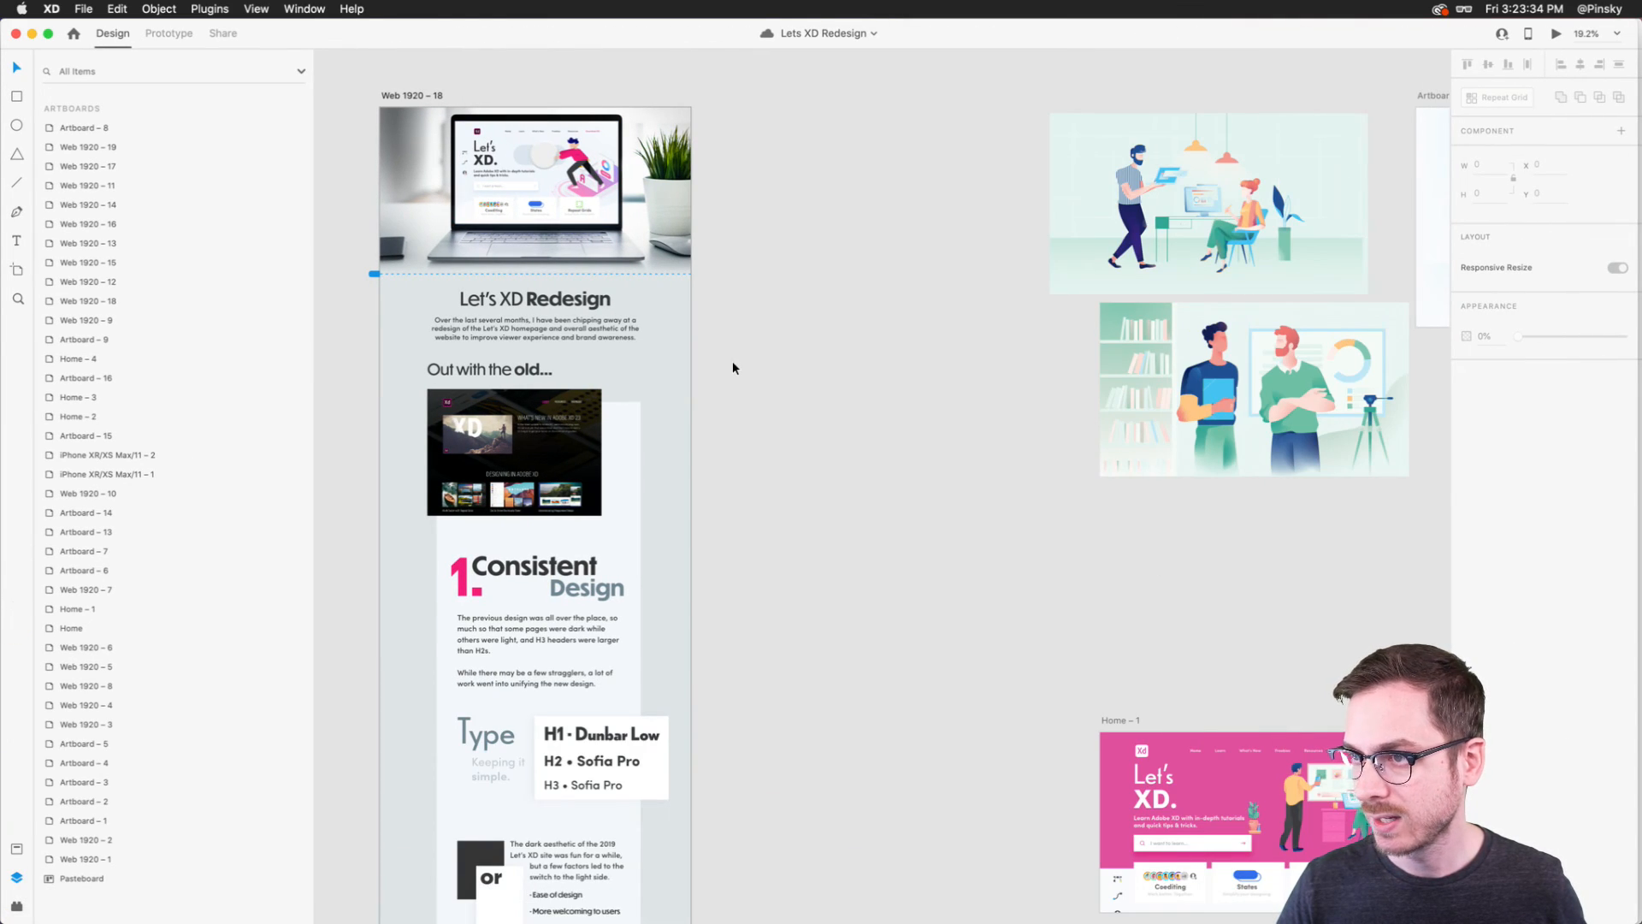
scroll(732, 361, up, 2)
scroll(732, 361, left, 2)
scroll(477, 246, up, 5)
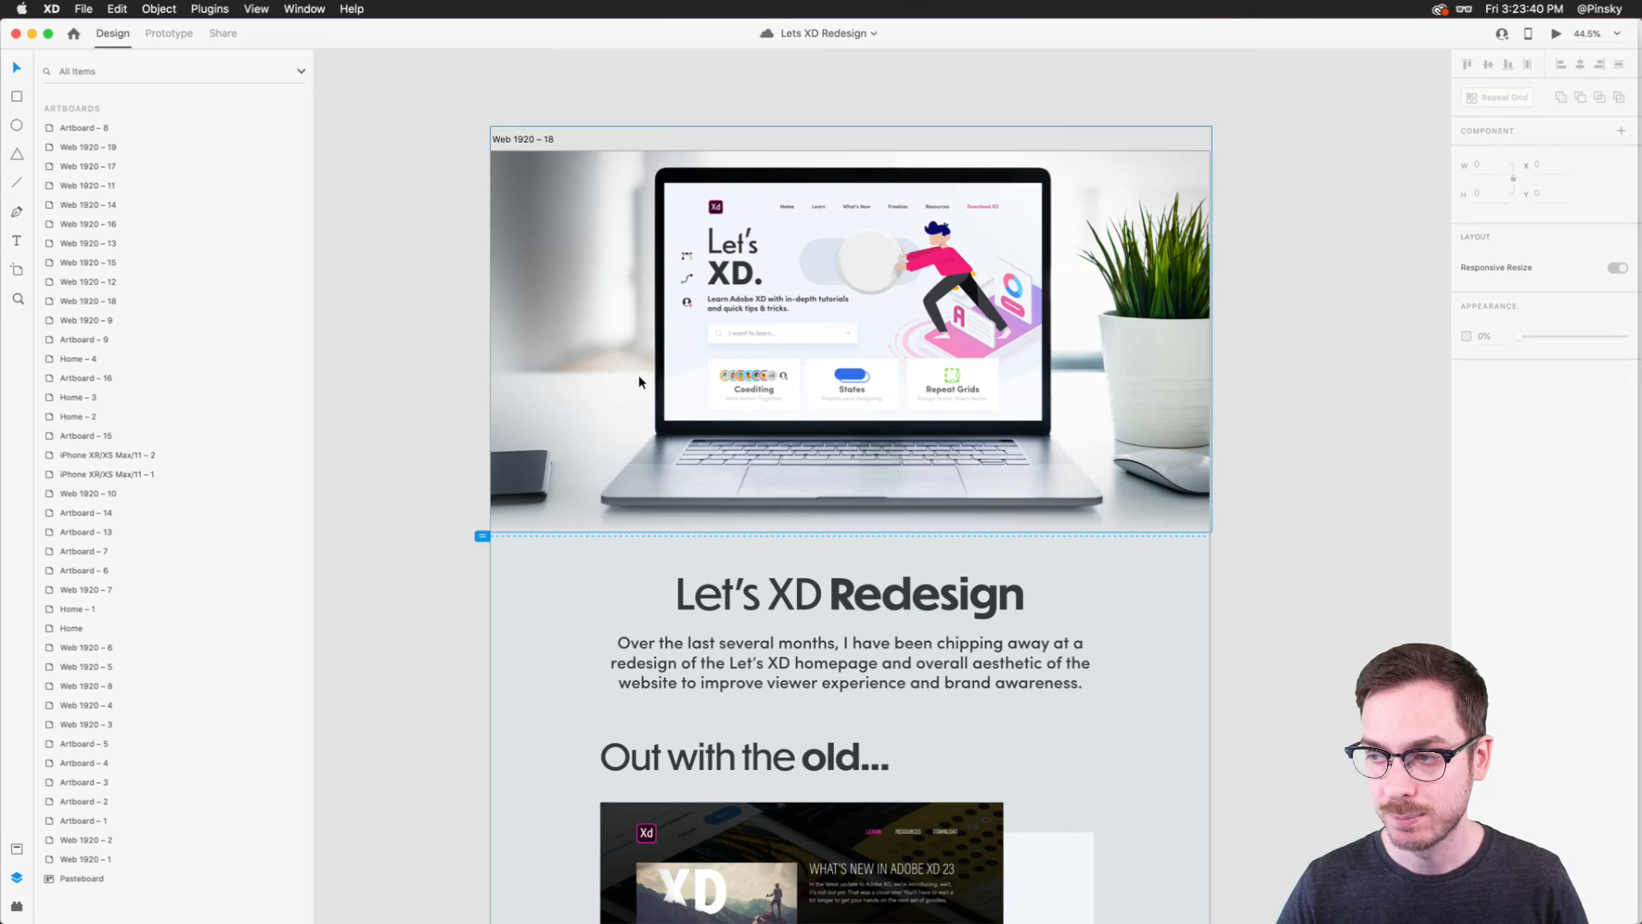
Step: Group the title, intro text, "Out with the old..." heading, section groups, mask group and Rectangle 148452, naming the group Content
click(719, 663)
scroll(716, 599, down, 3)
click(717, 573)
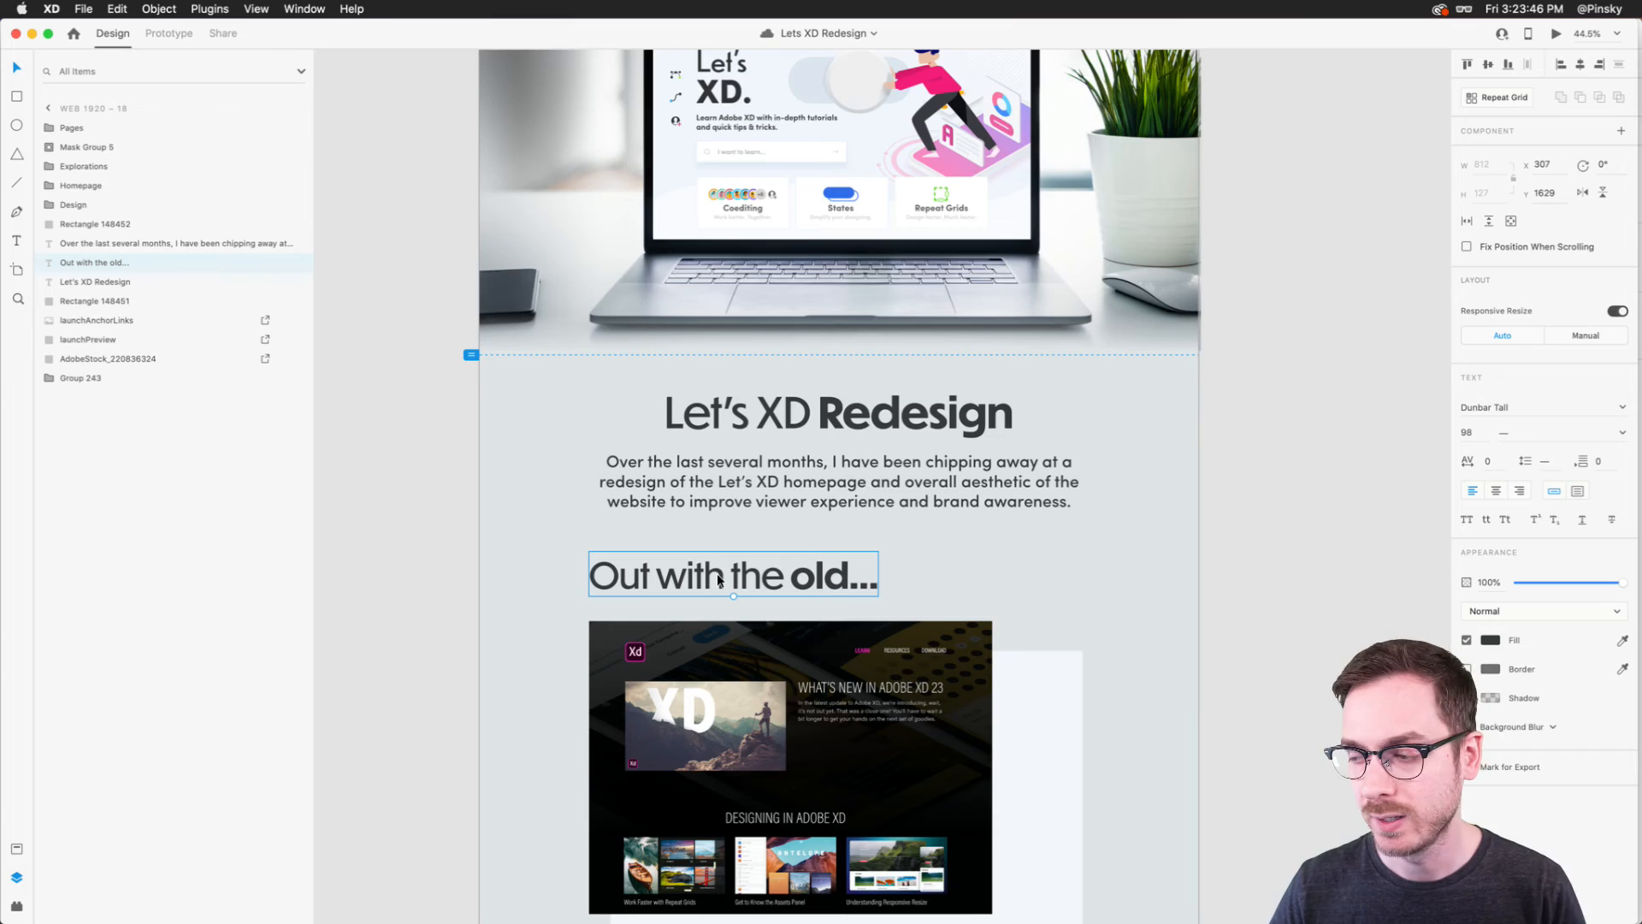
scroll(716, 573, down, 1)
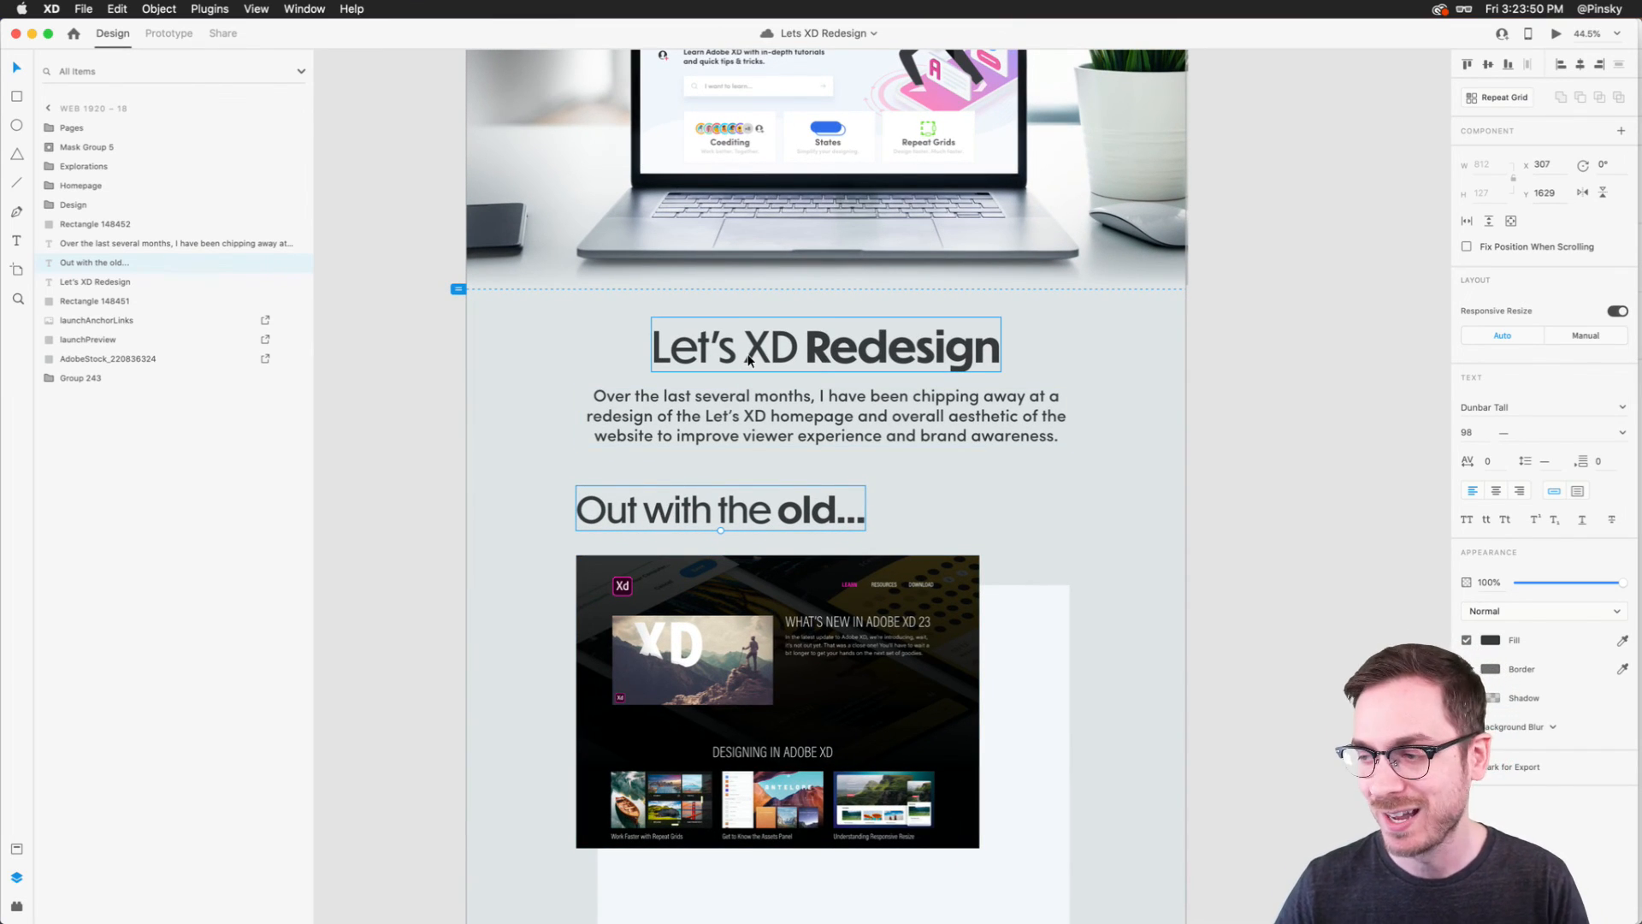
scroll(748, 359, down, 3)
click(621, 344)
drag(619, 337, 958, 573)
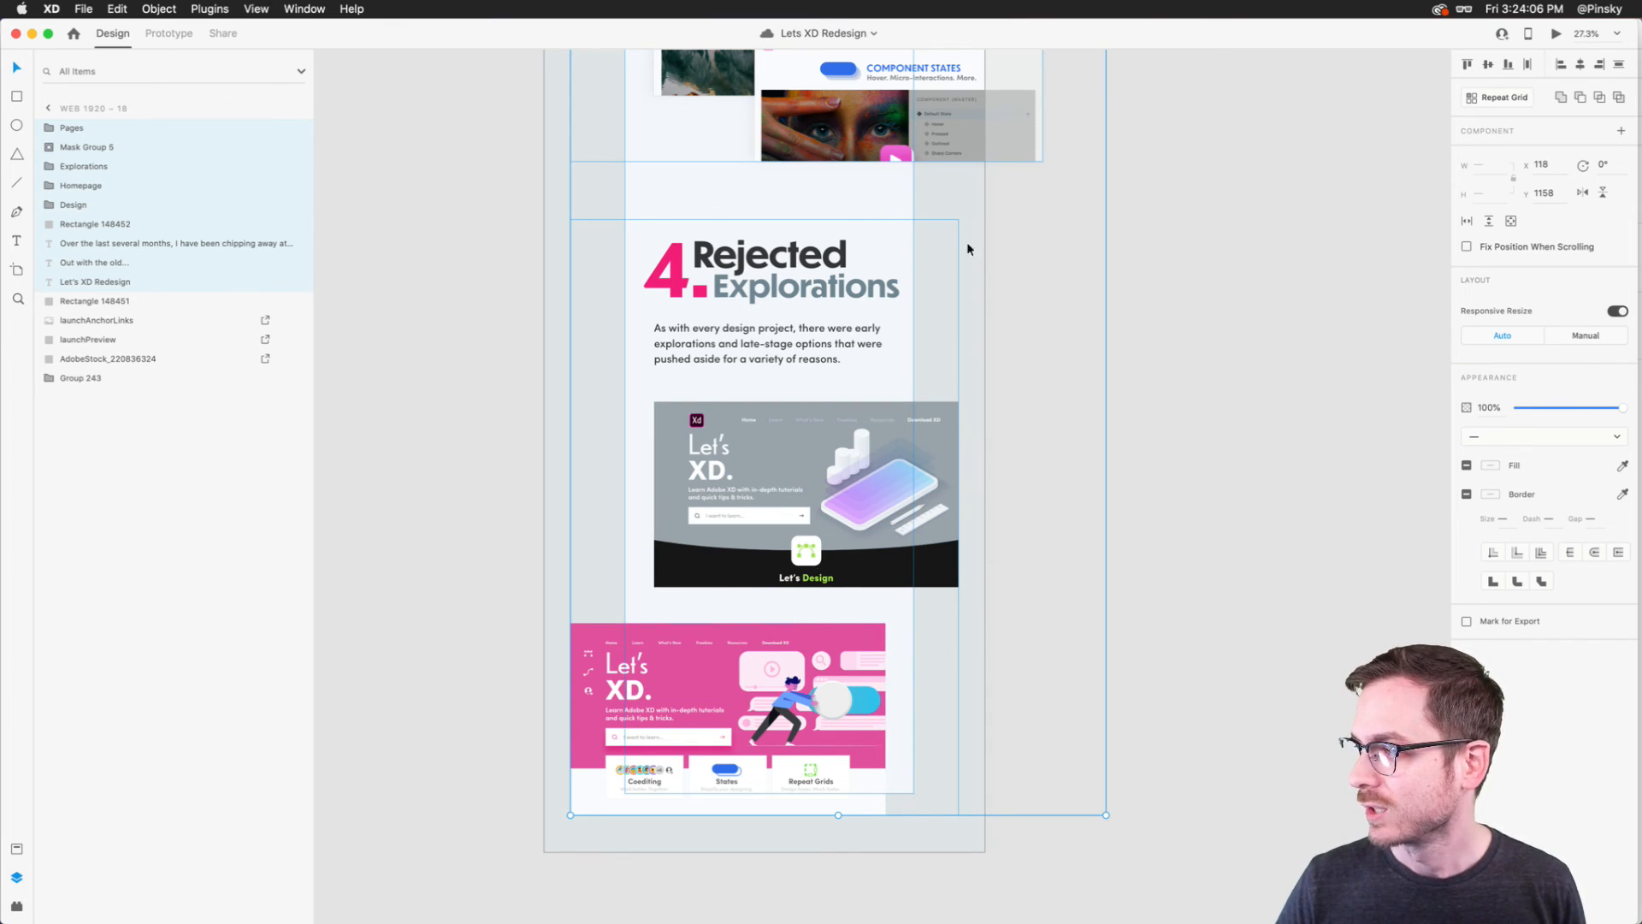
key(super+g)
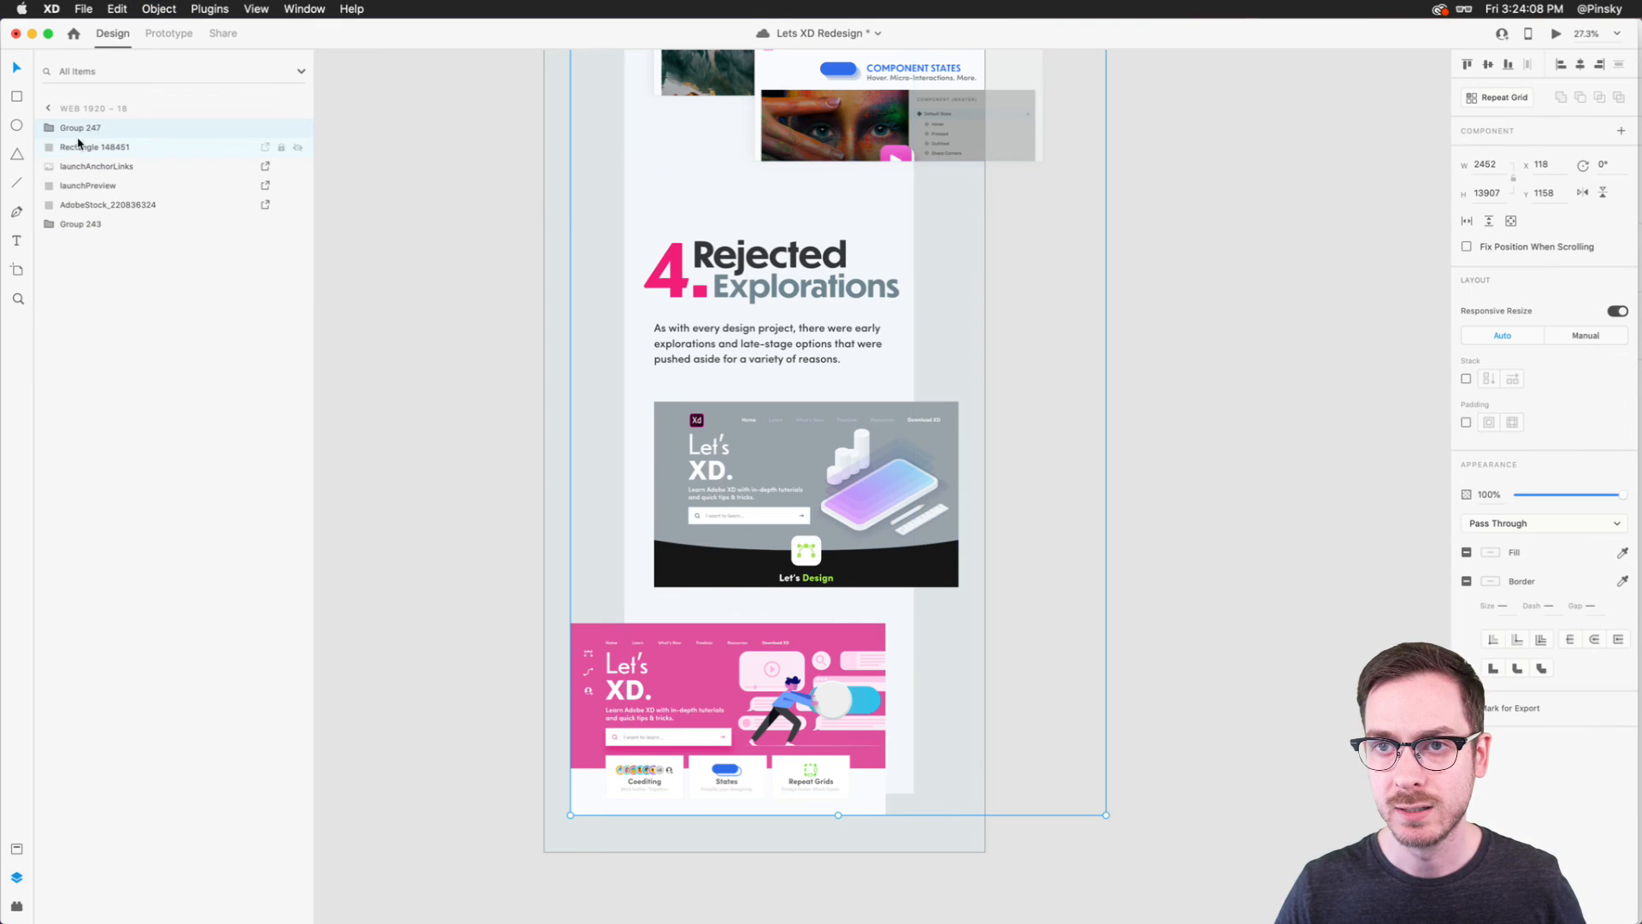
double_click(75, 130)
text(content)
key(Return)
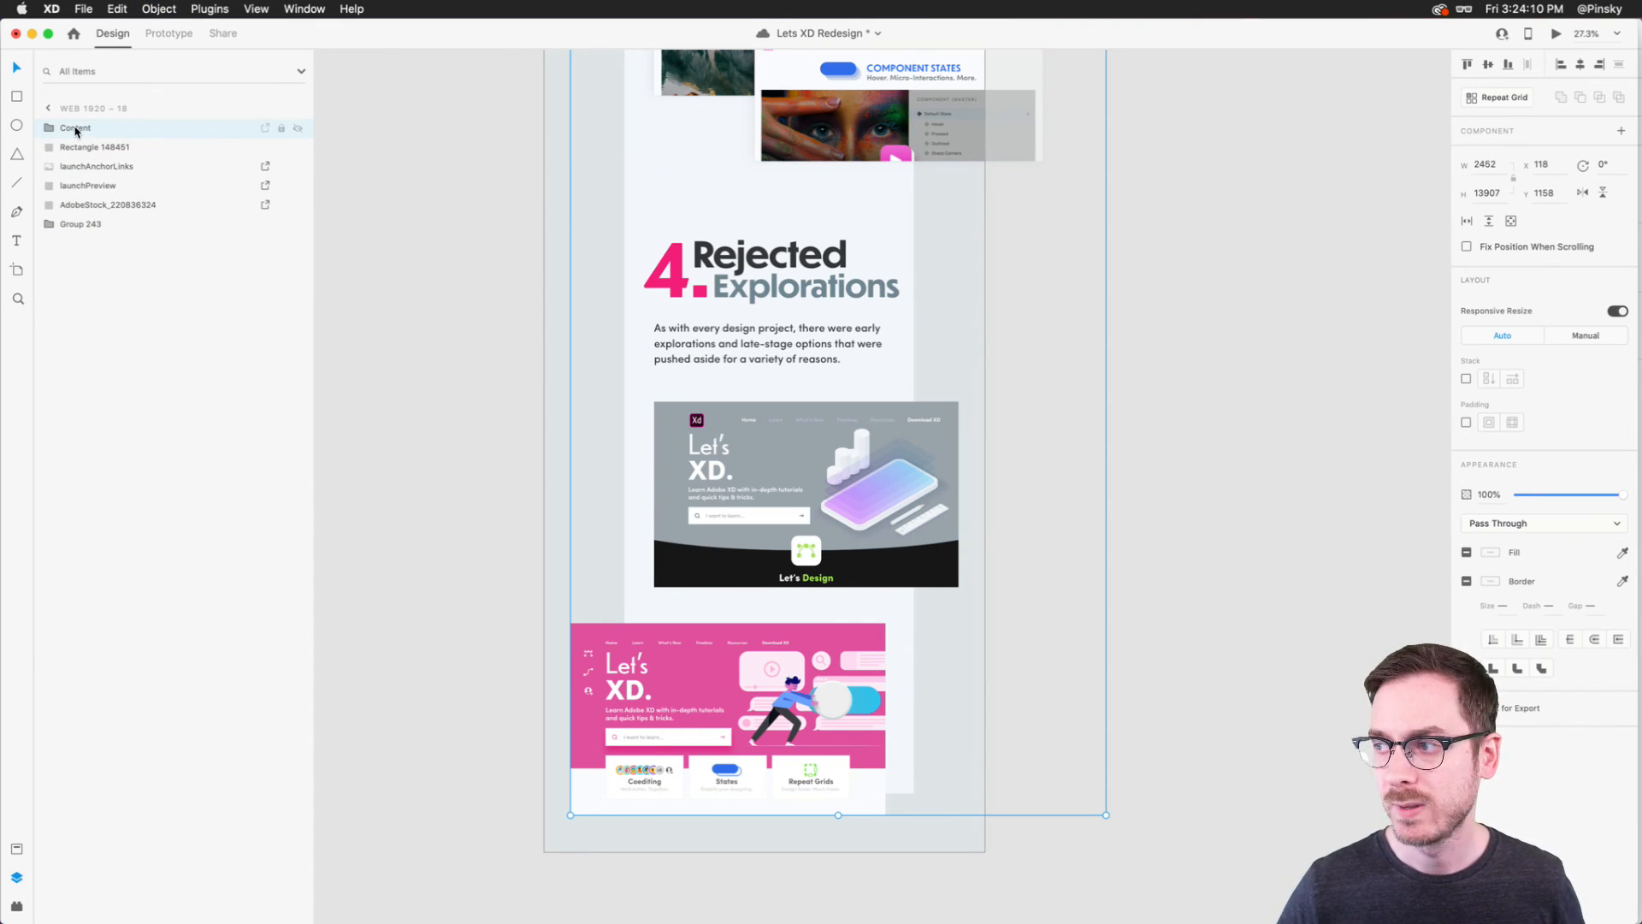
Step: Turn on a vertical Stack for the Content group
click(1466, 378)
scroll(937, 290, down, 3)
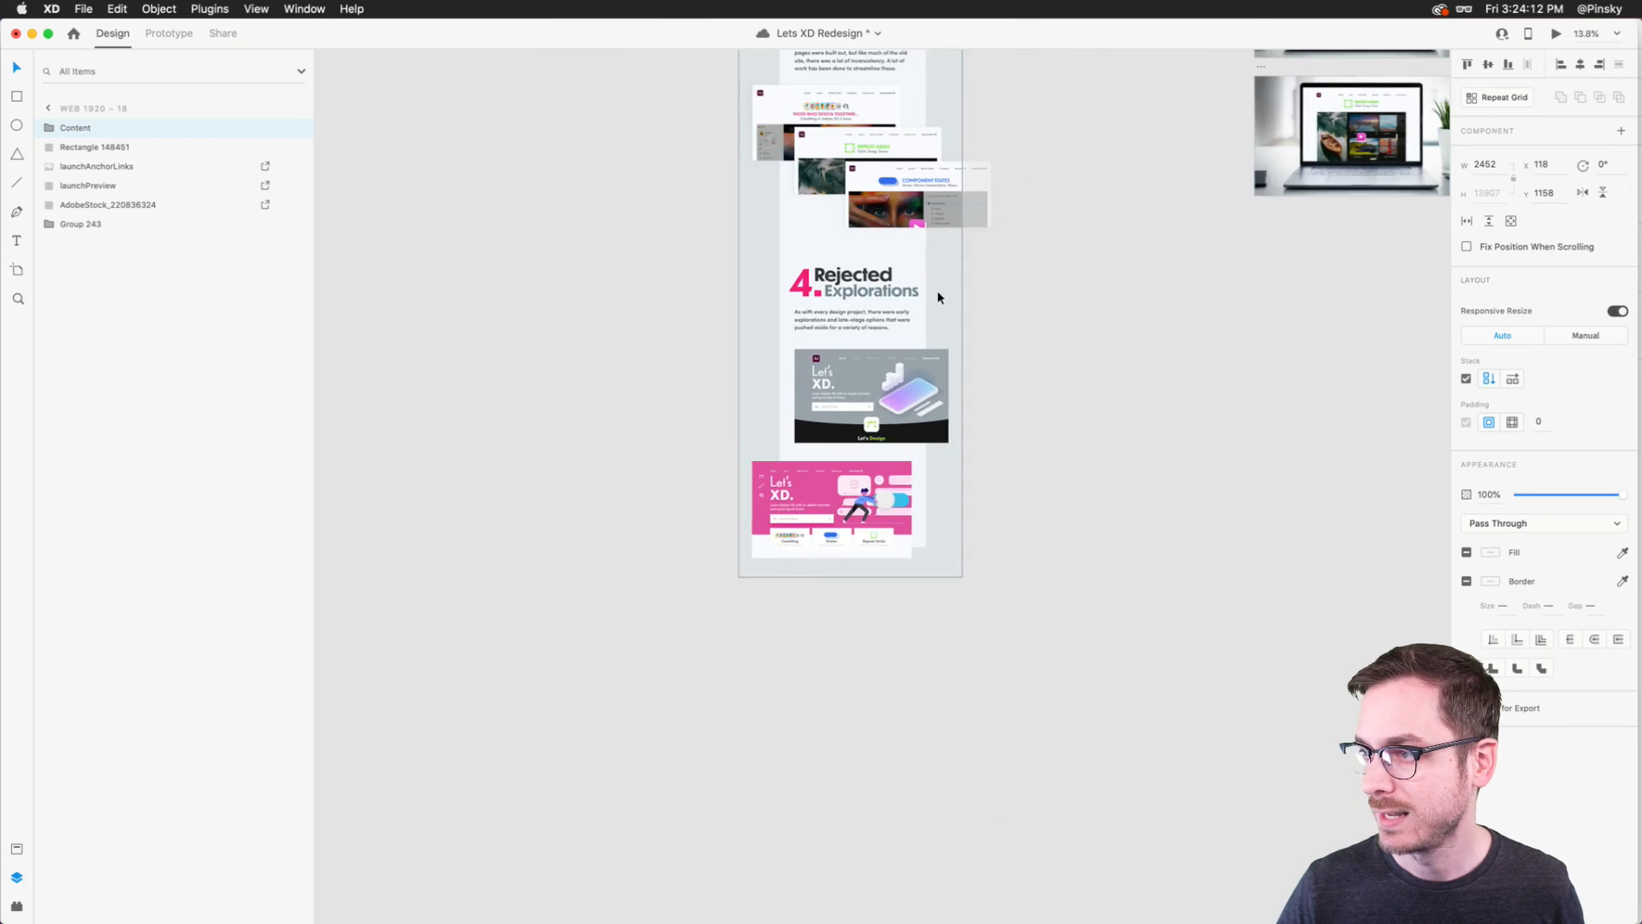
click(931, 295)
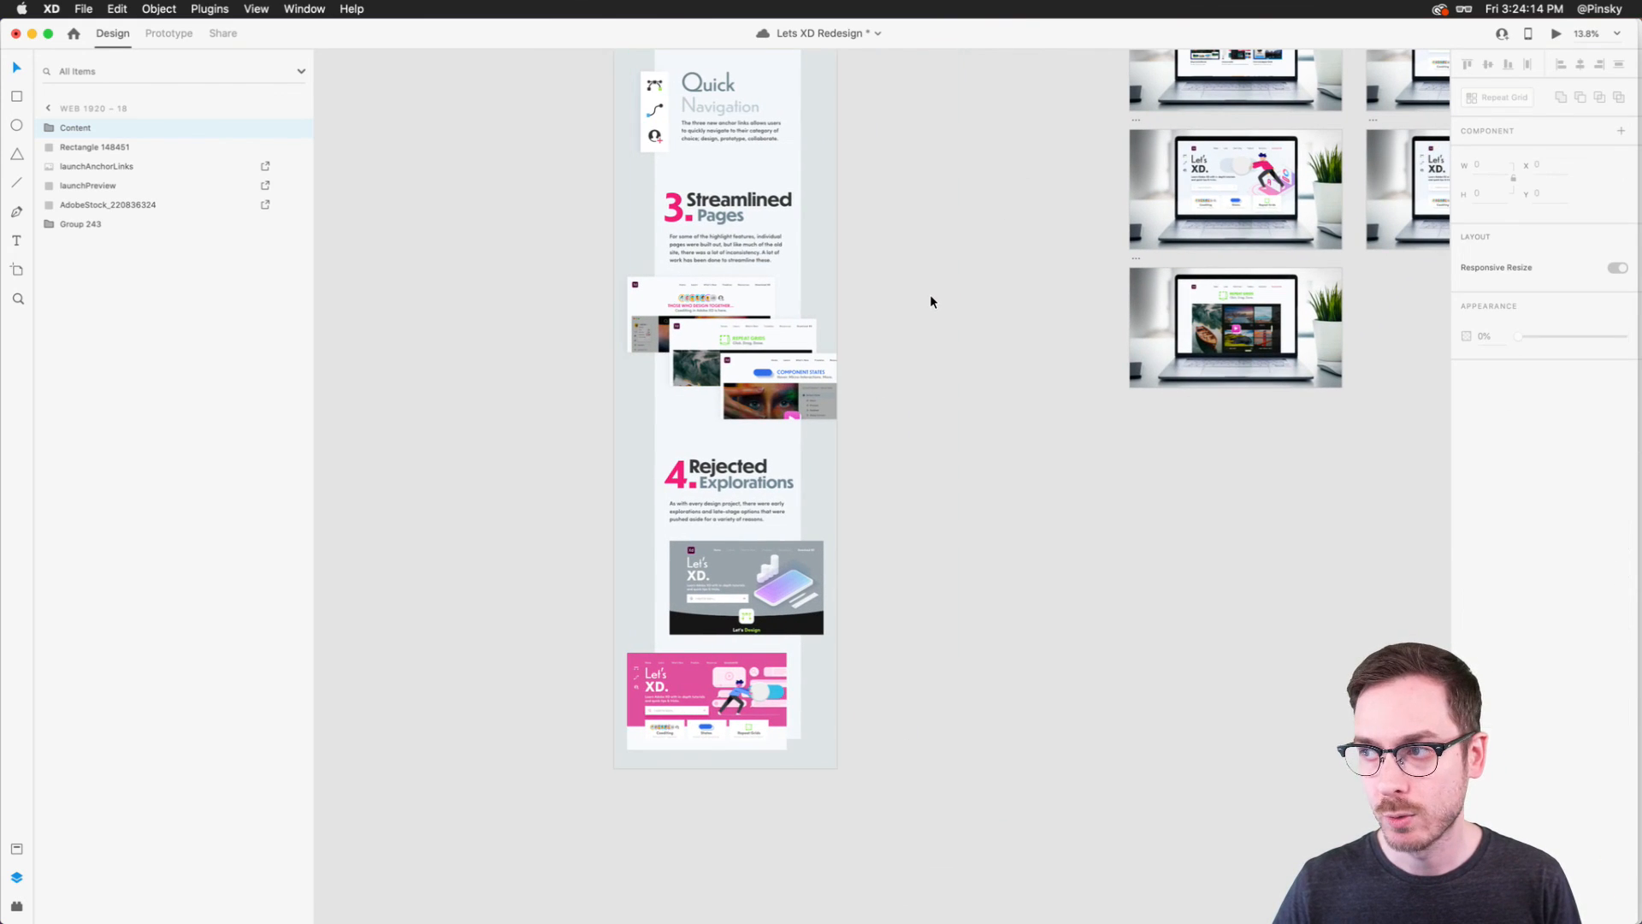
Step: Turn on a vertical Stack for the nested group inside Content that holds the Design, Homepage, Pages and Explorations sections
scroll(906, 353, up, 1)
double_click(726, 273)
drag(725, 270, 735, 129)
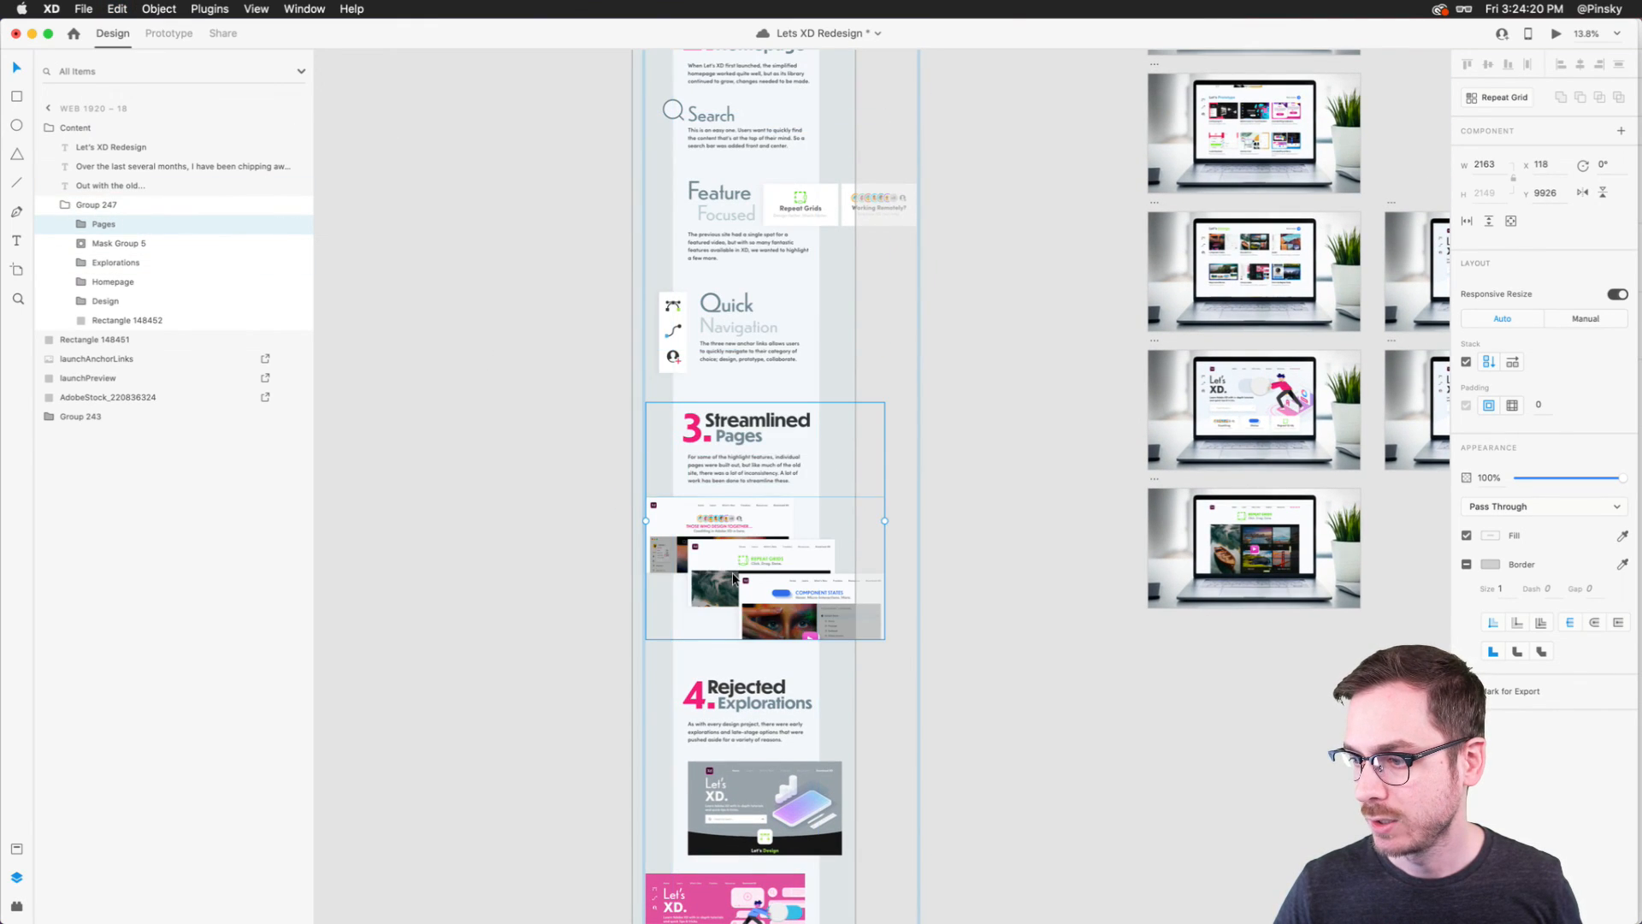
scroll(731, 567, up, 3)
click(700, 363)
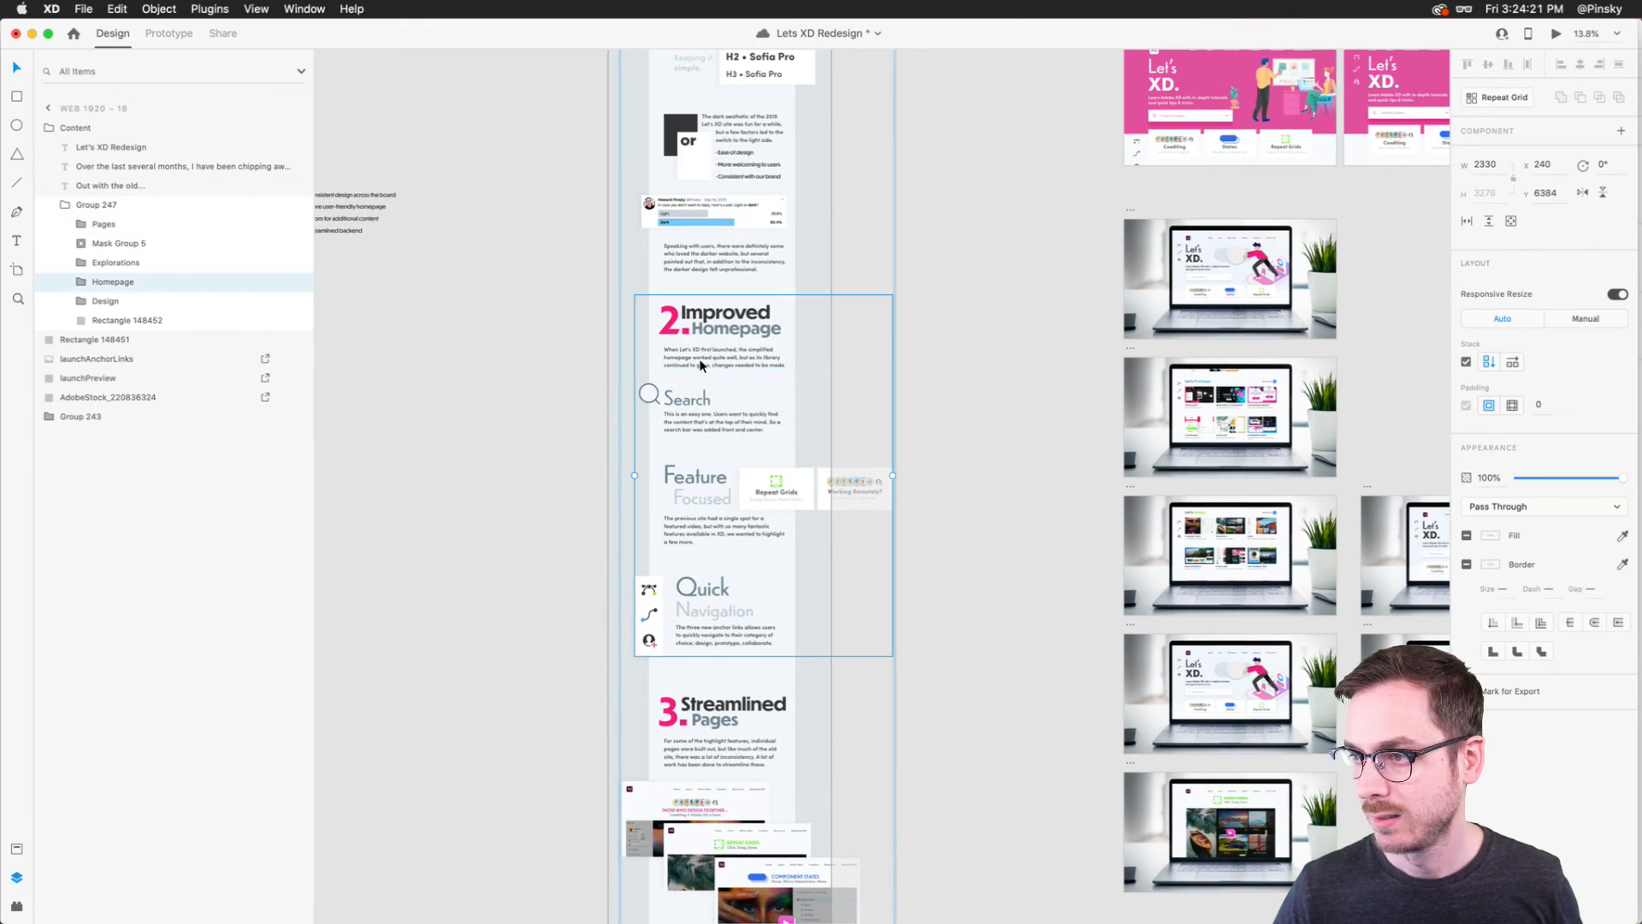
click(116, 206)
click(1465, 361)
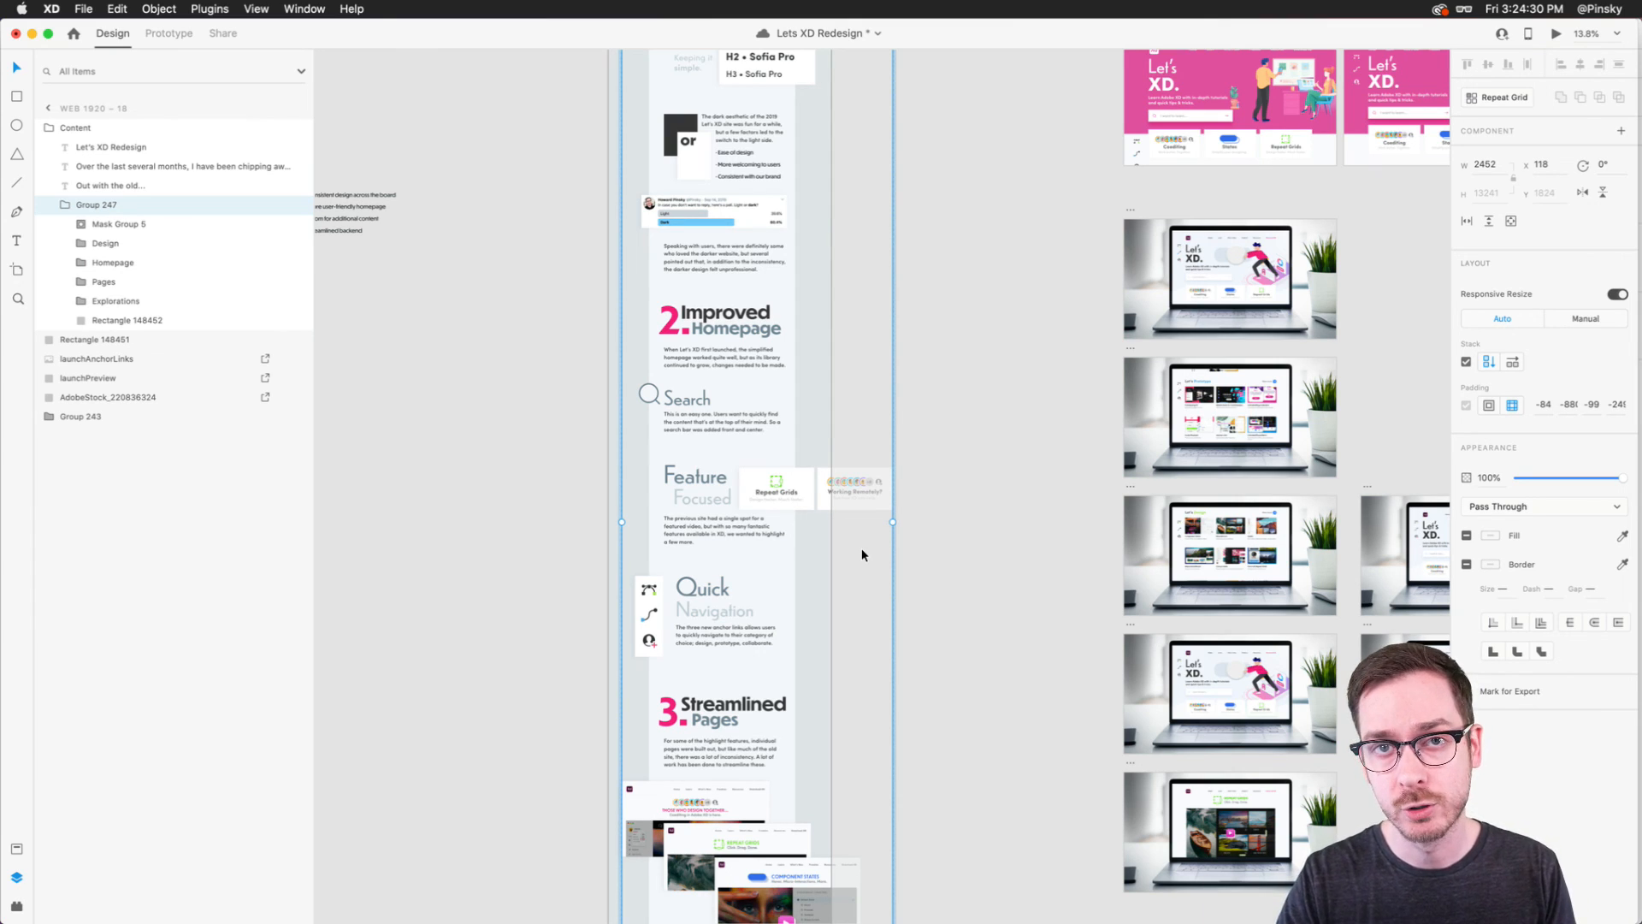
Step: Move the "3. Streamlined Pages" section above "1. Consistent Design" in the stack
click(980, 530)
double_click(660, 597)
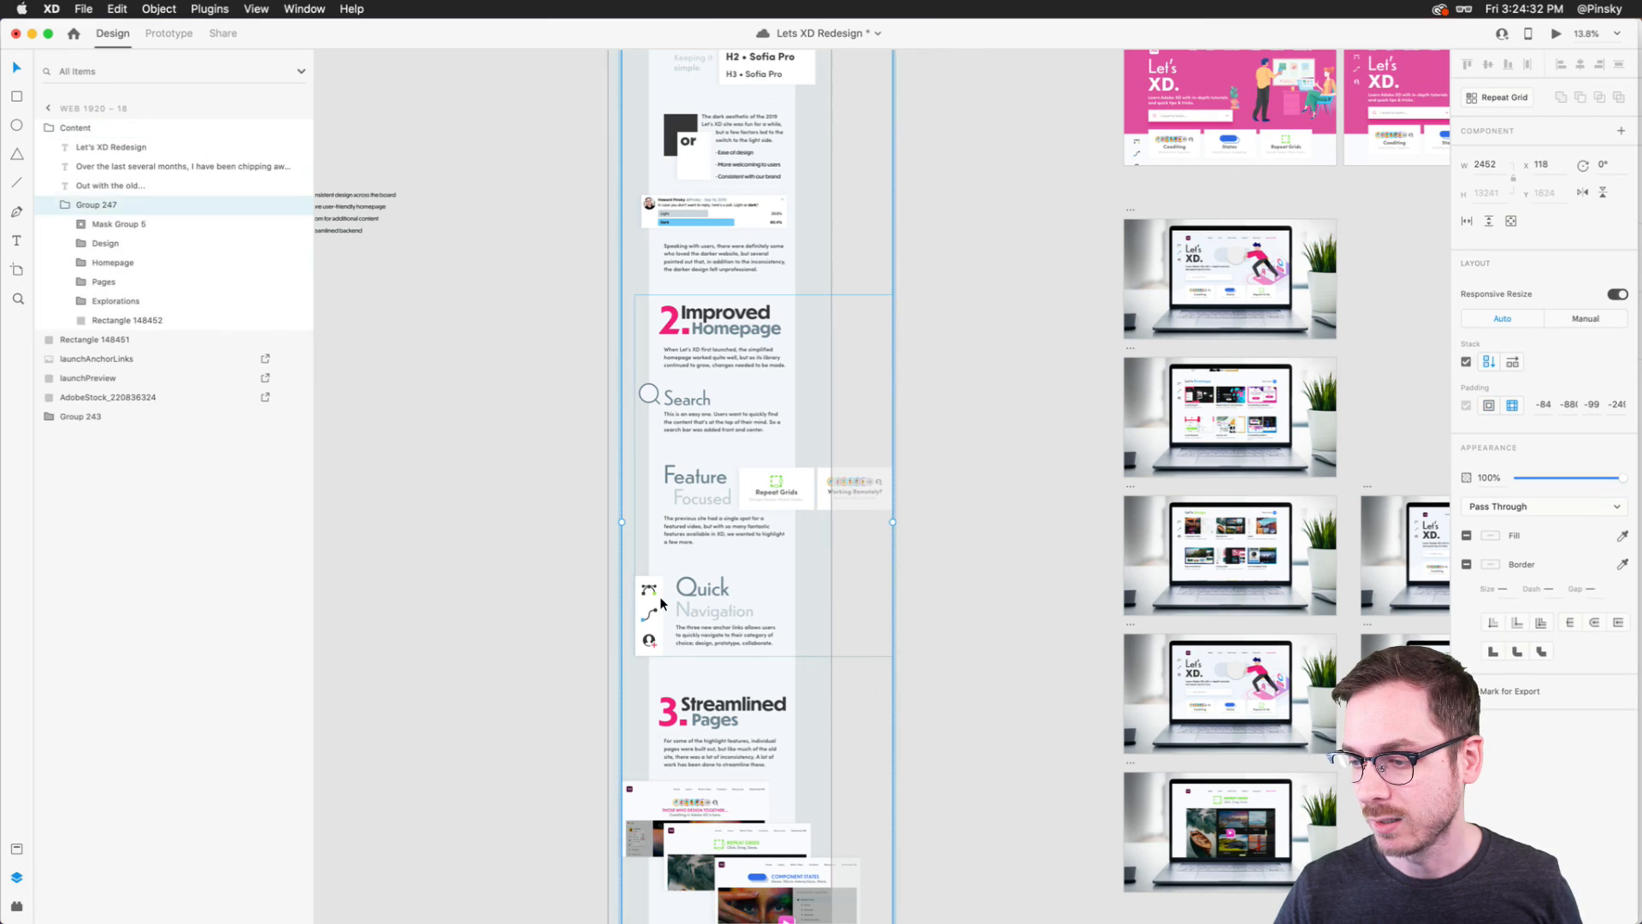
click(692, 706)
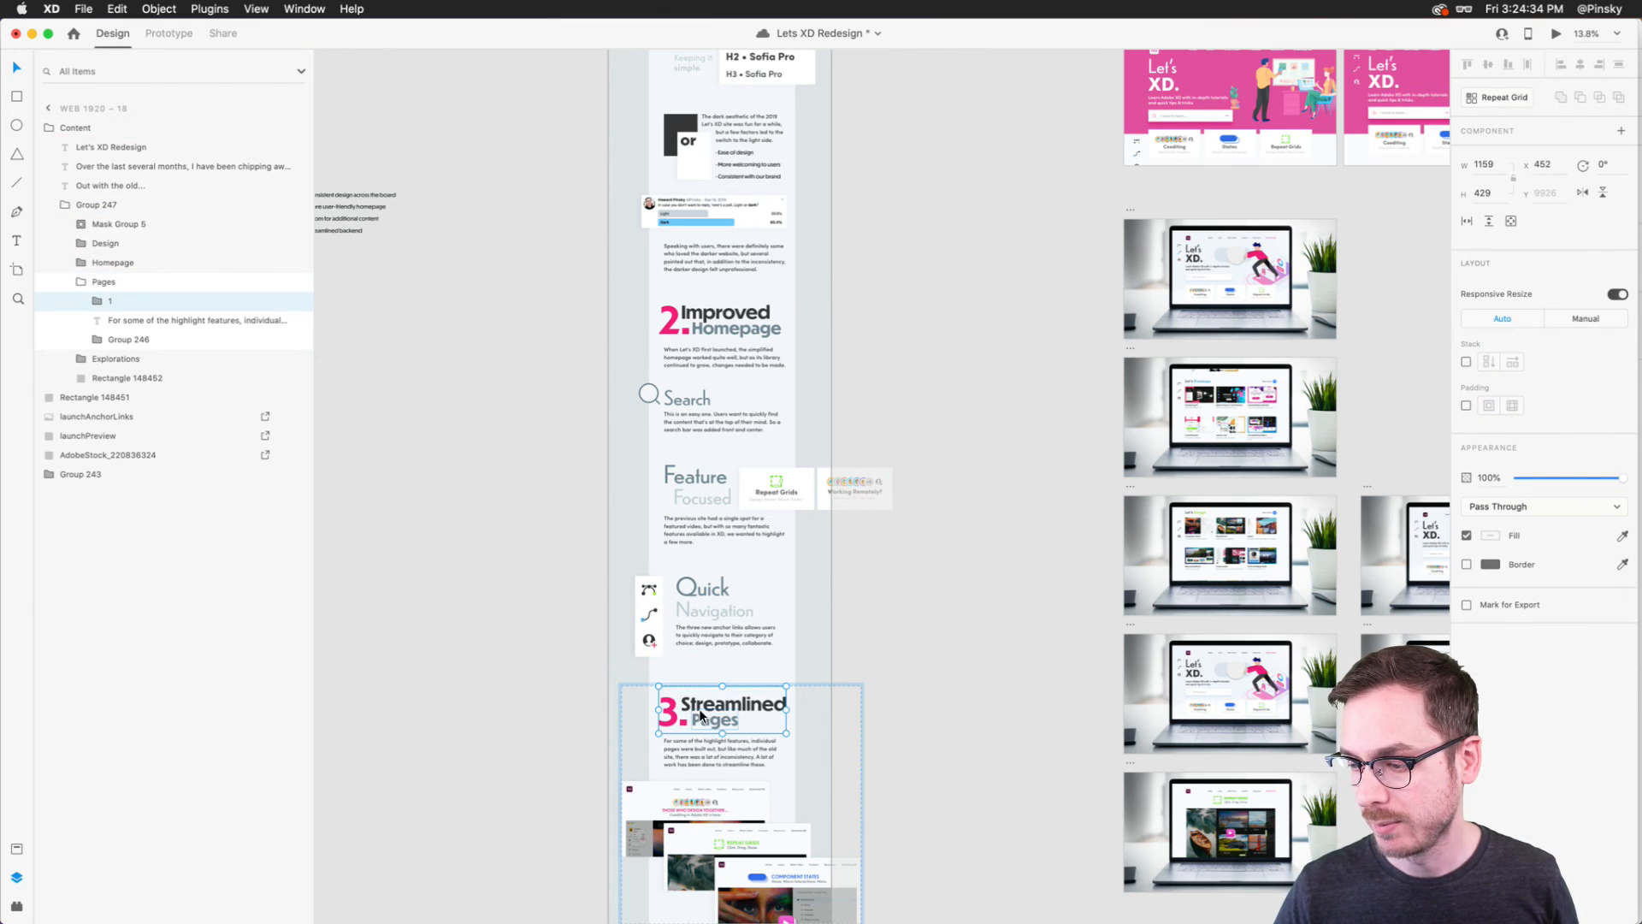
drag(693, 707, 717, 154)
scroll(717, 154, up, 3)
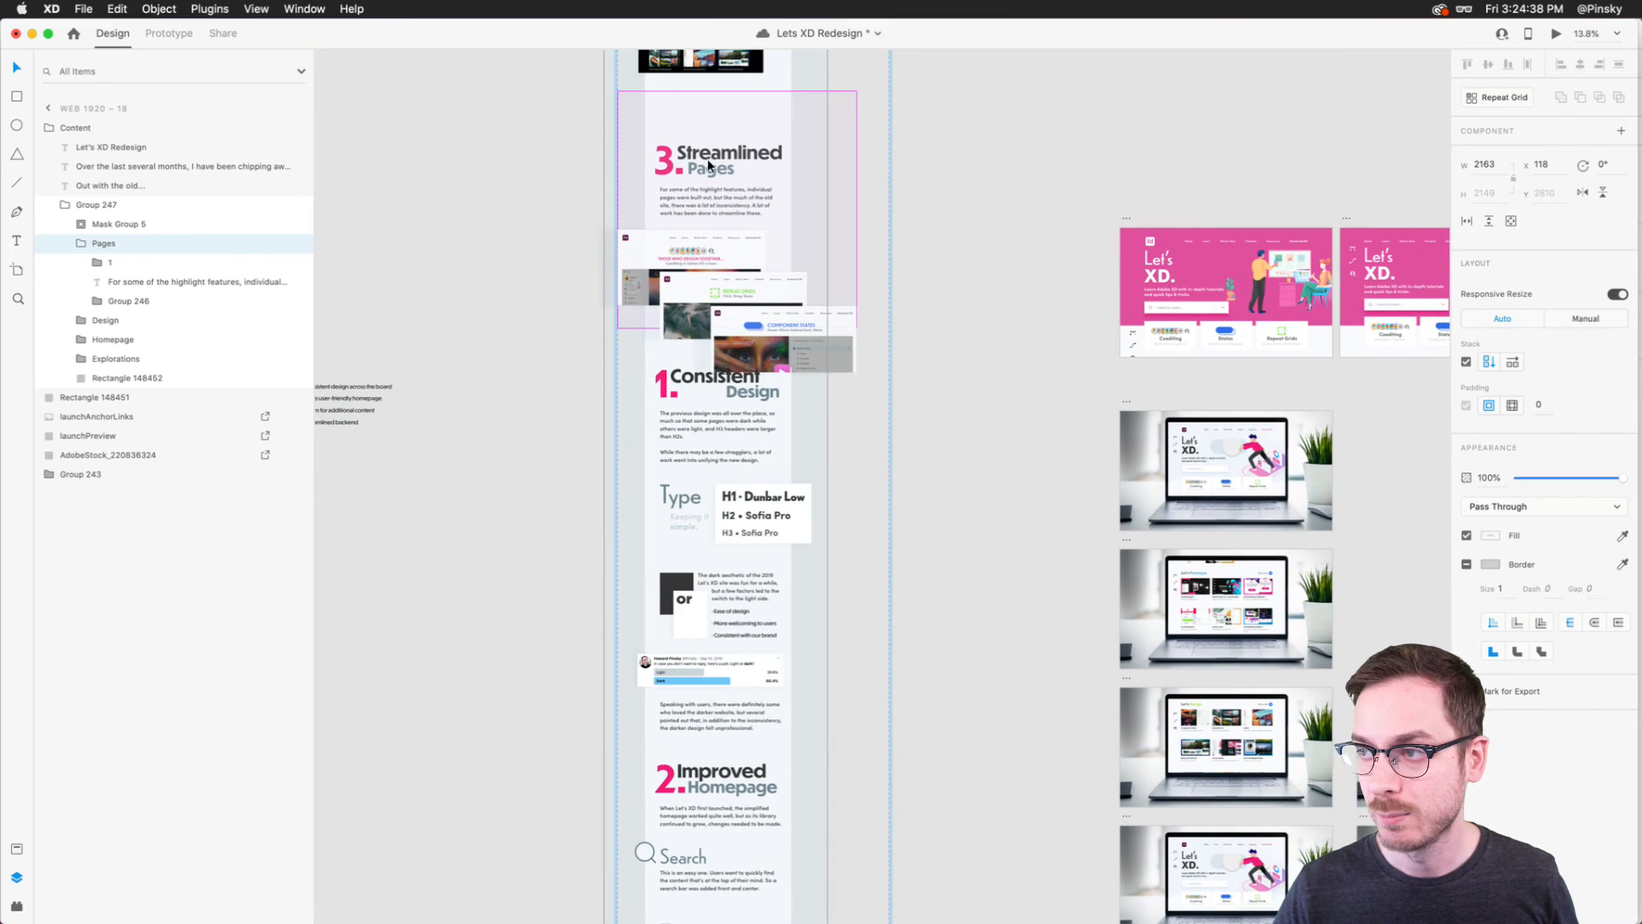
Step: Stack the Homepage section's Feature Focused block vertically and move its paragraph above the heading and cards
scroll(735, 428, down, 5)
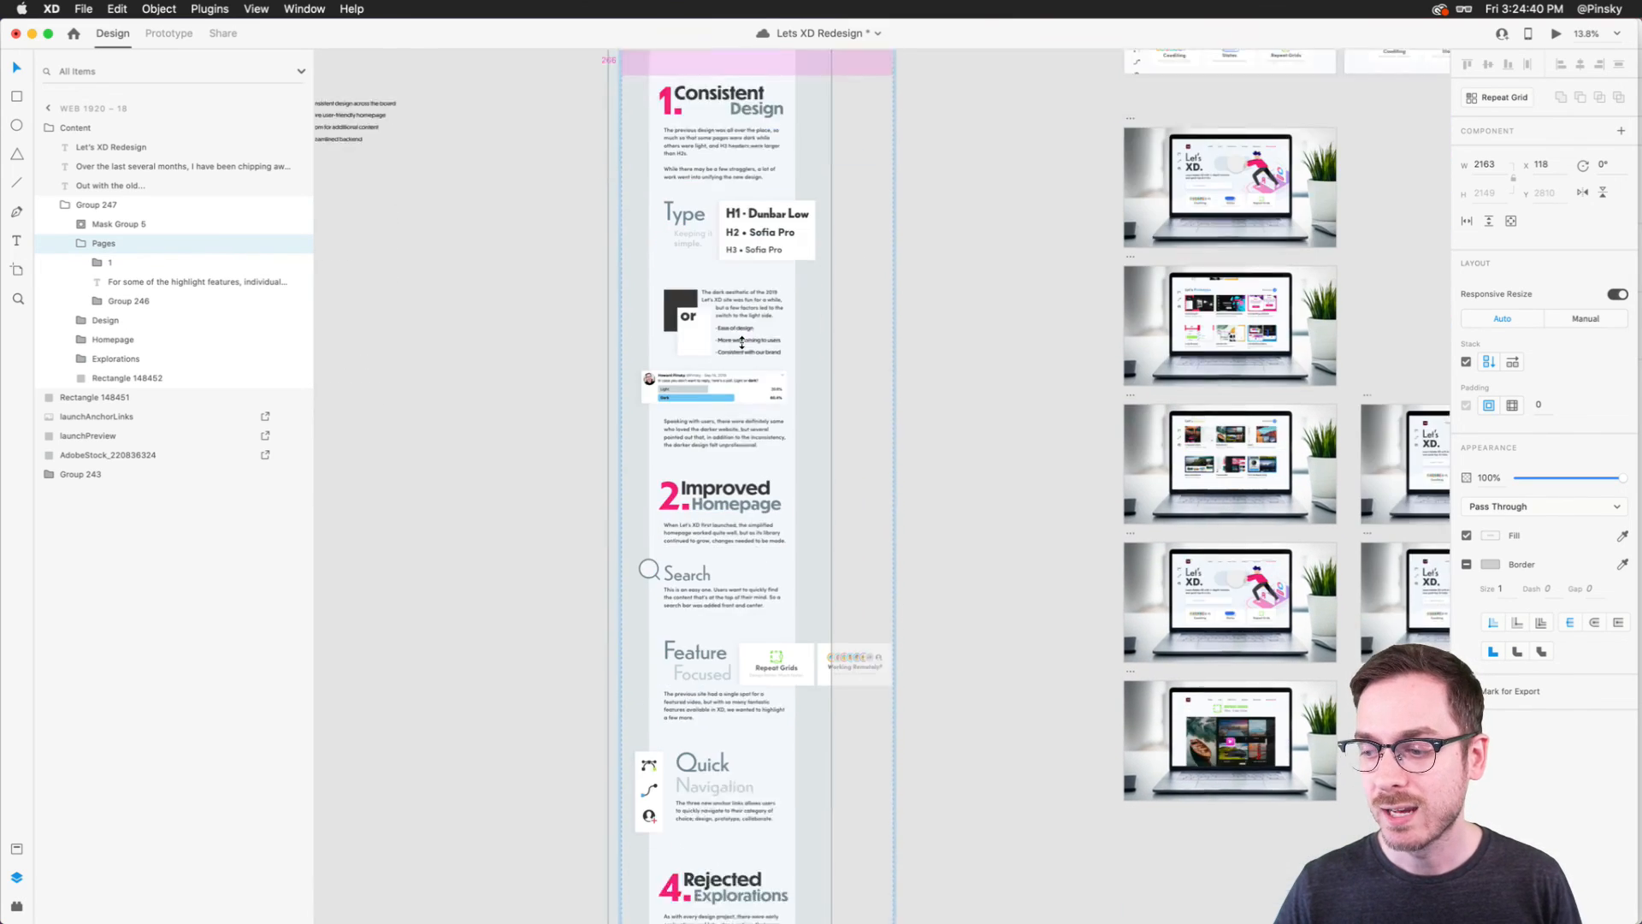
double_click(765, 588)
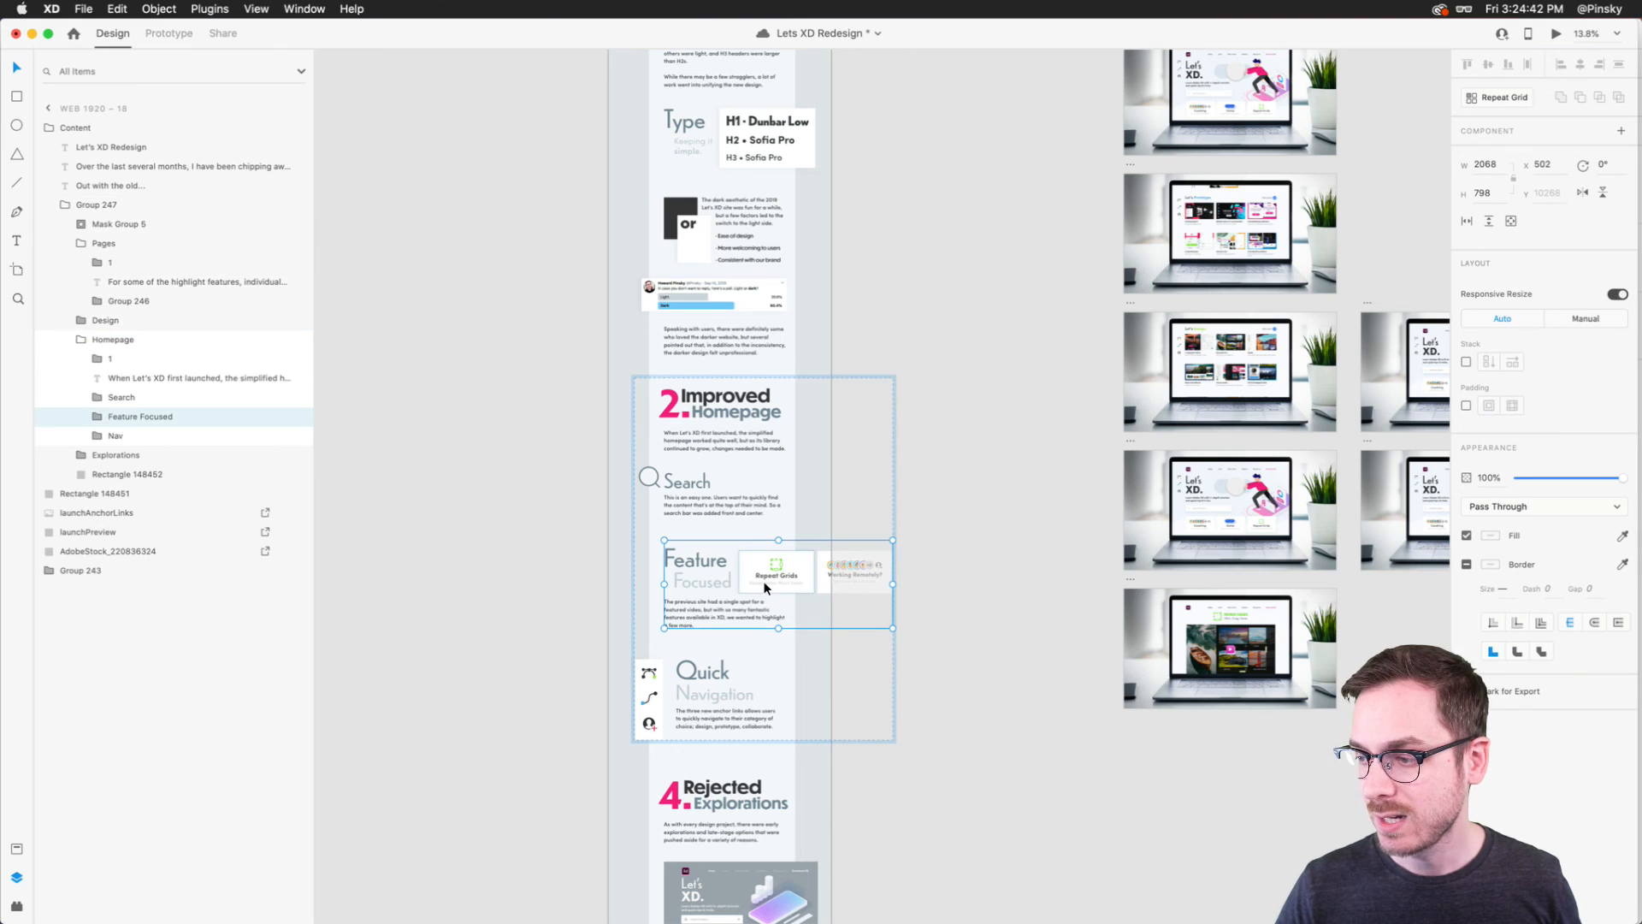
scroll(765, 588, up, 5)
click(1466, 361)
double_click(671, 615)
drag(671, 614, 661, 508)
Step: Turn on a horizontal Stack for the Feature Focused heading and cards, and place the Working Remotely? card before Repeat Grids
click(751, 622)
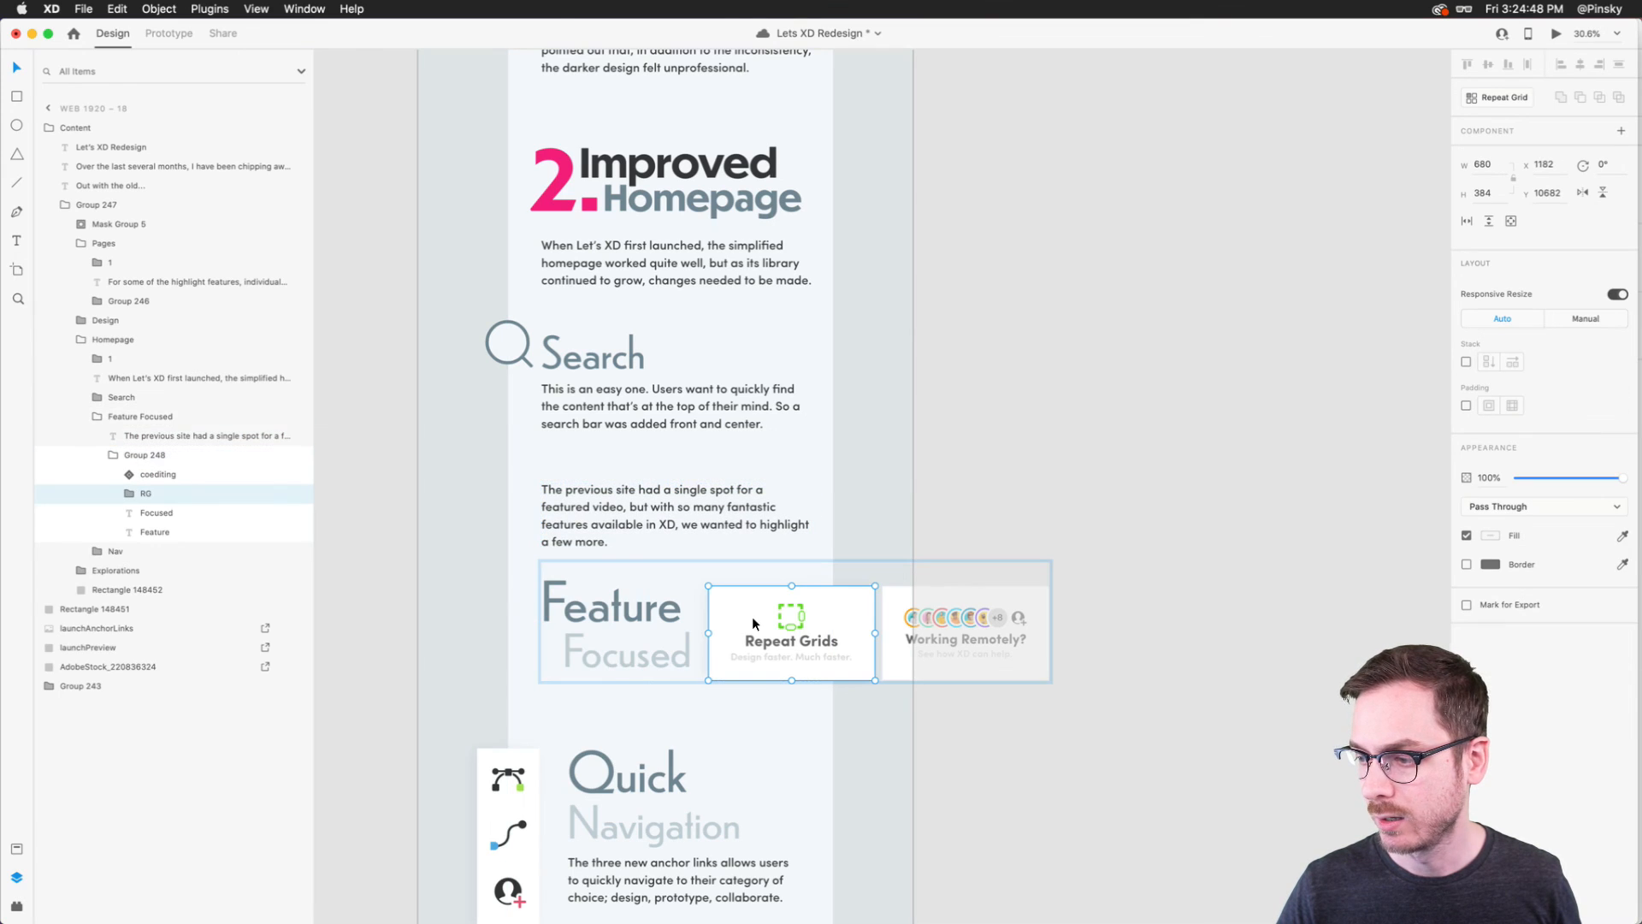
click(1465, 361)
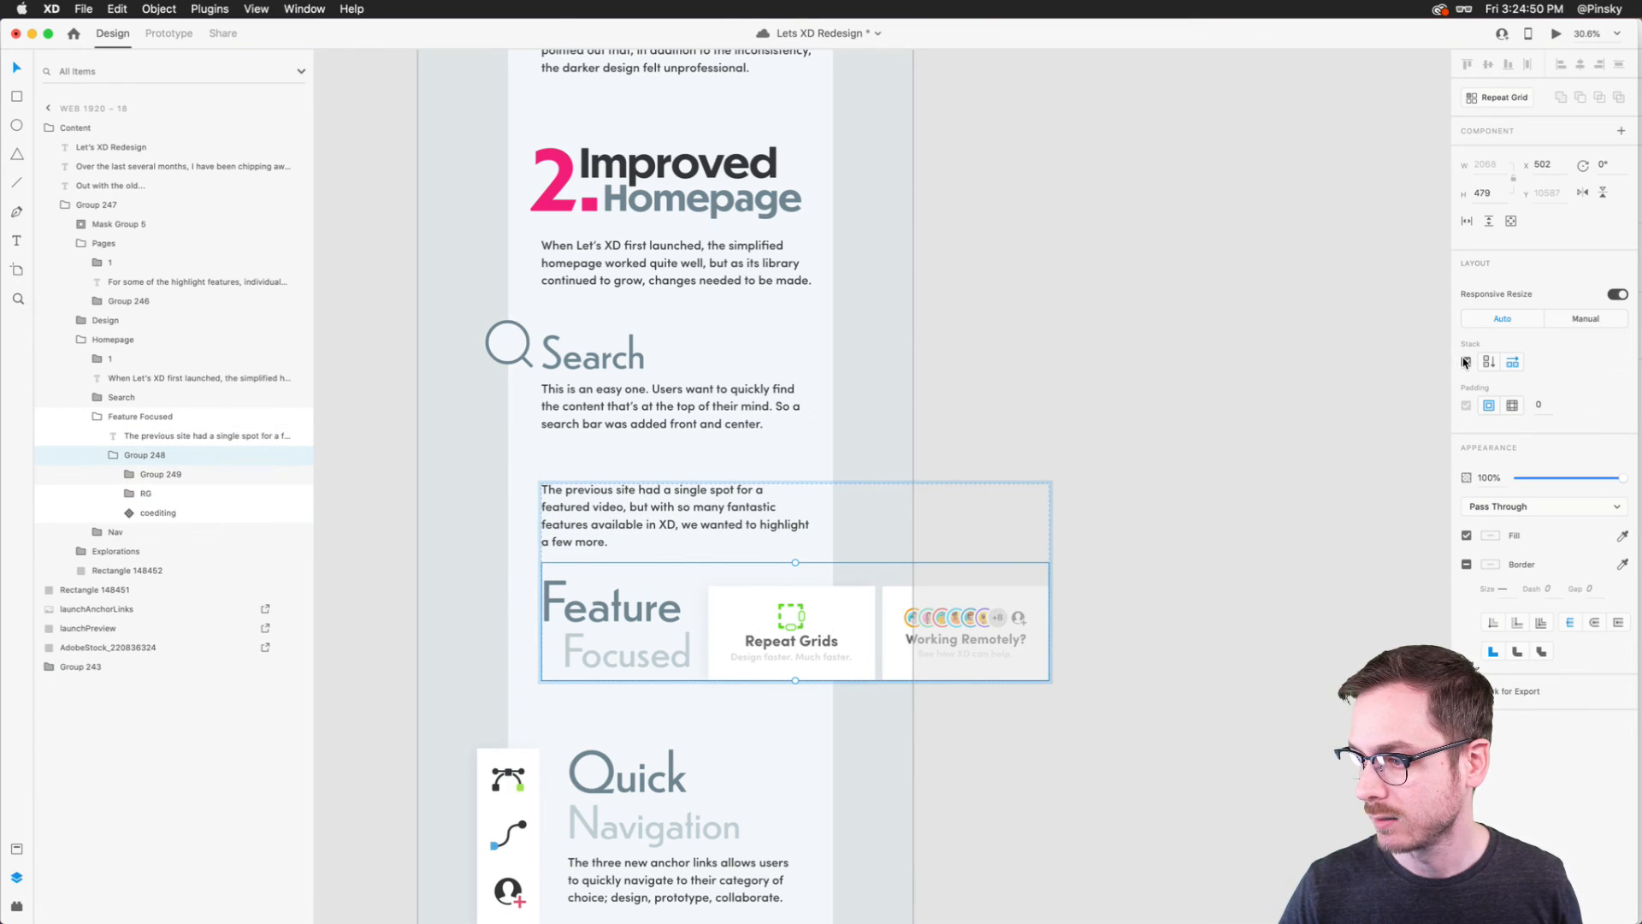
drag(939, 633, 835, 637)
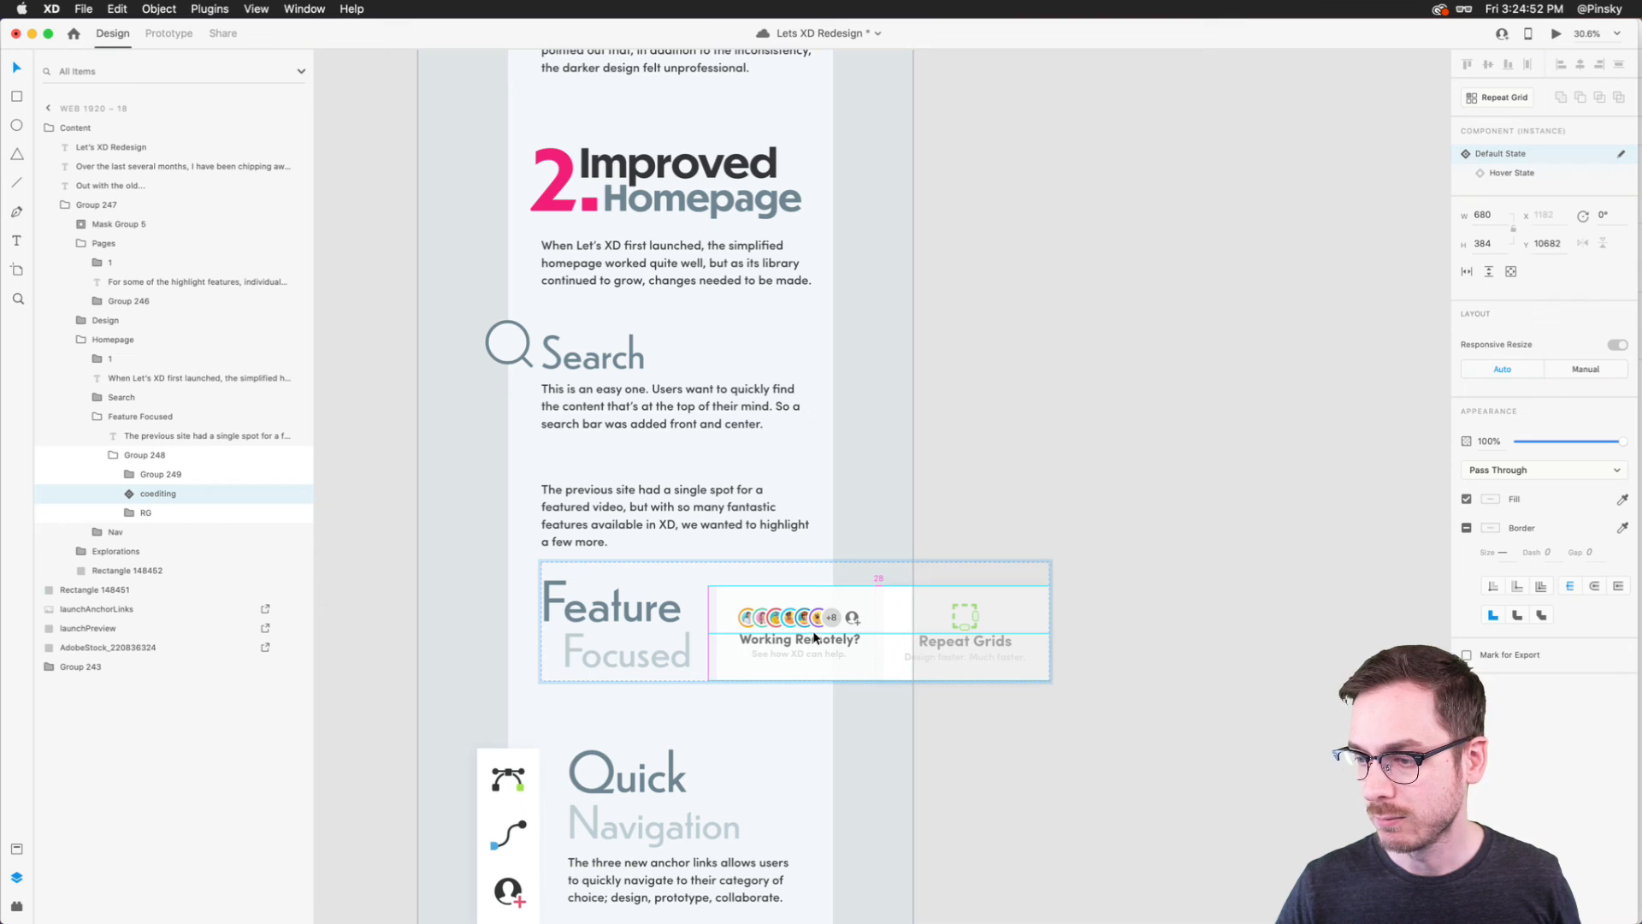
Step: Try moving the Feature Focused heading after the Working Remotely? card, undo that move, and save the document
drag(611, 609, 788, 621)
key(super+z)
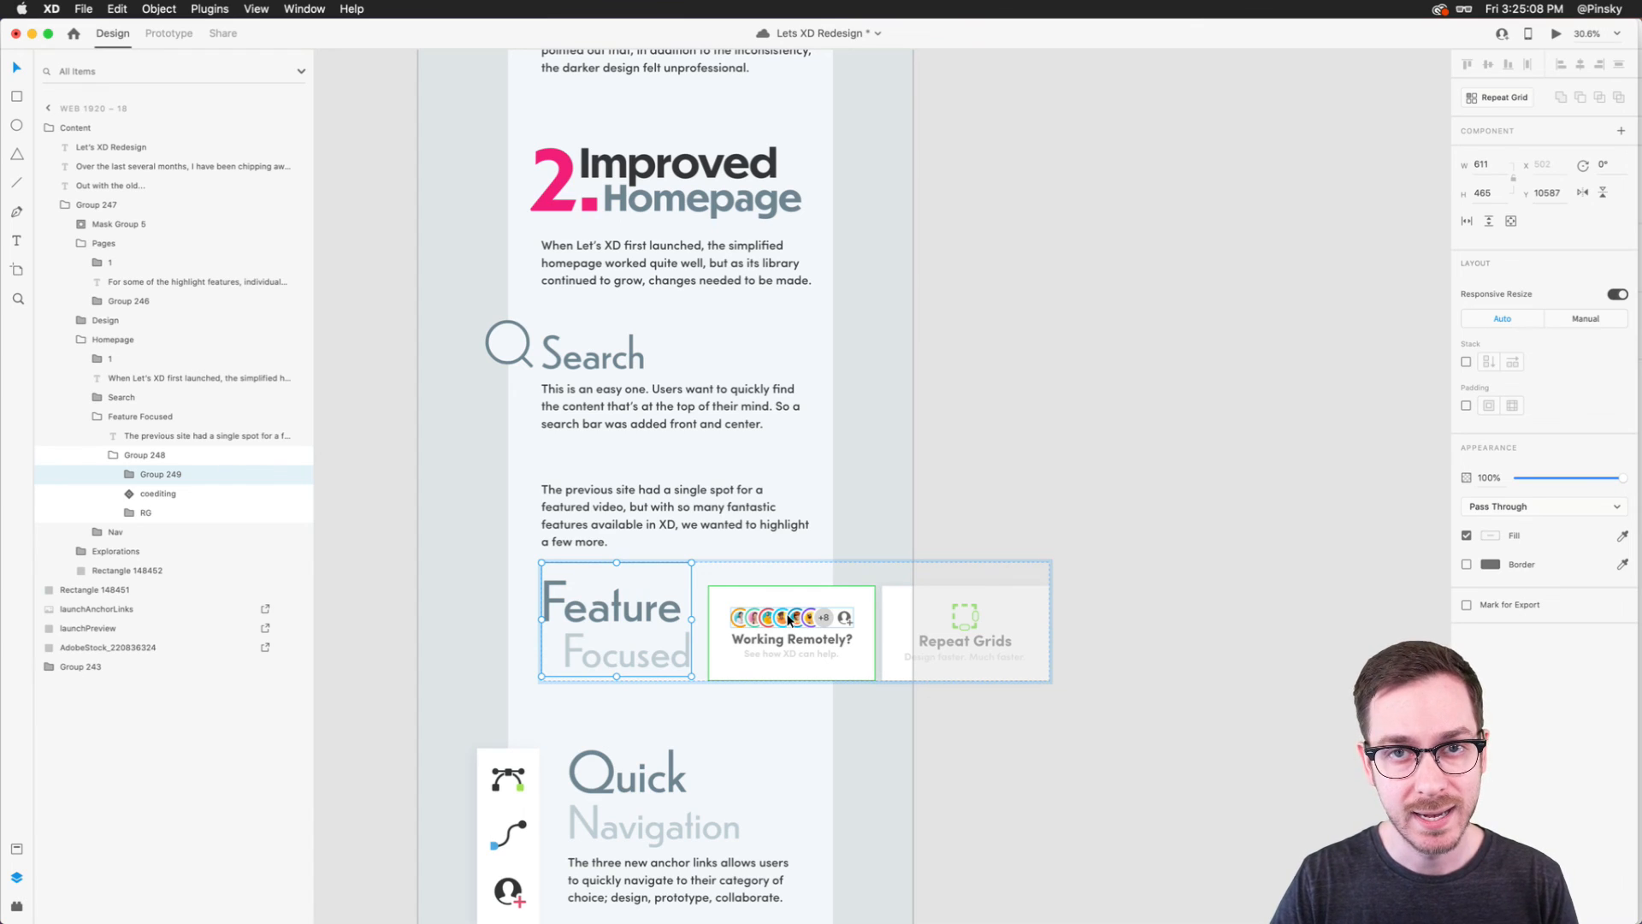
key(super+s)
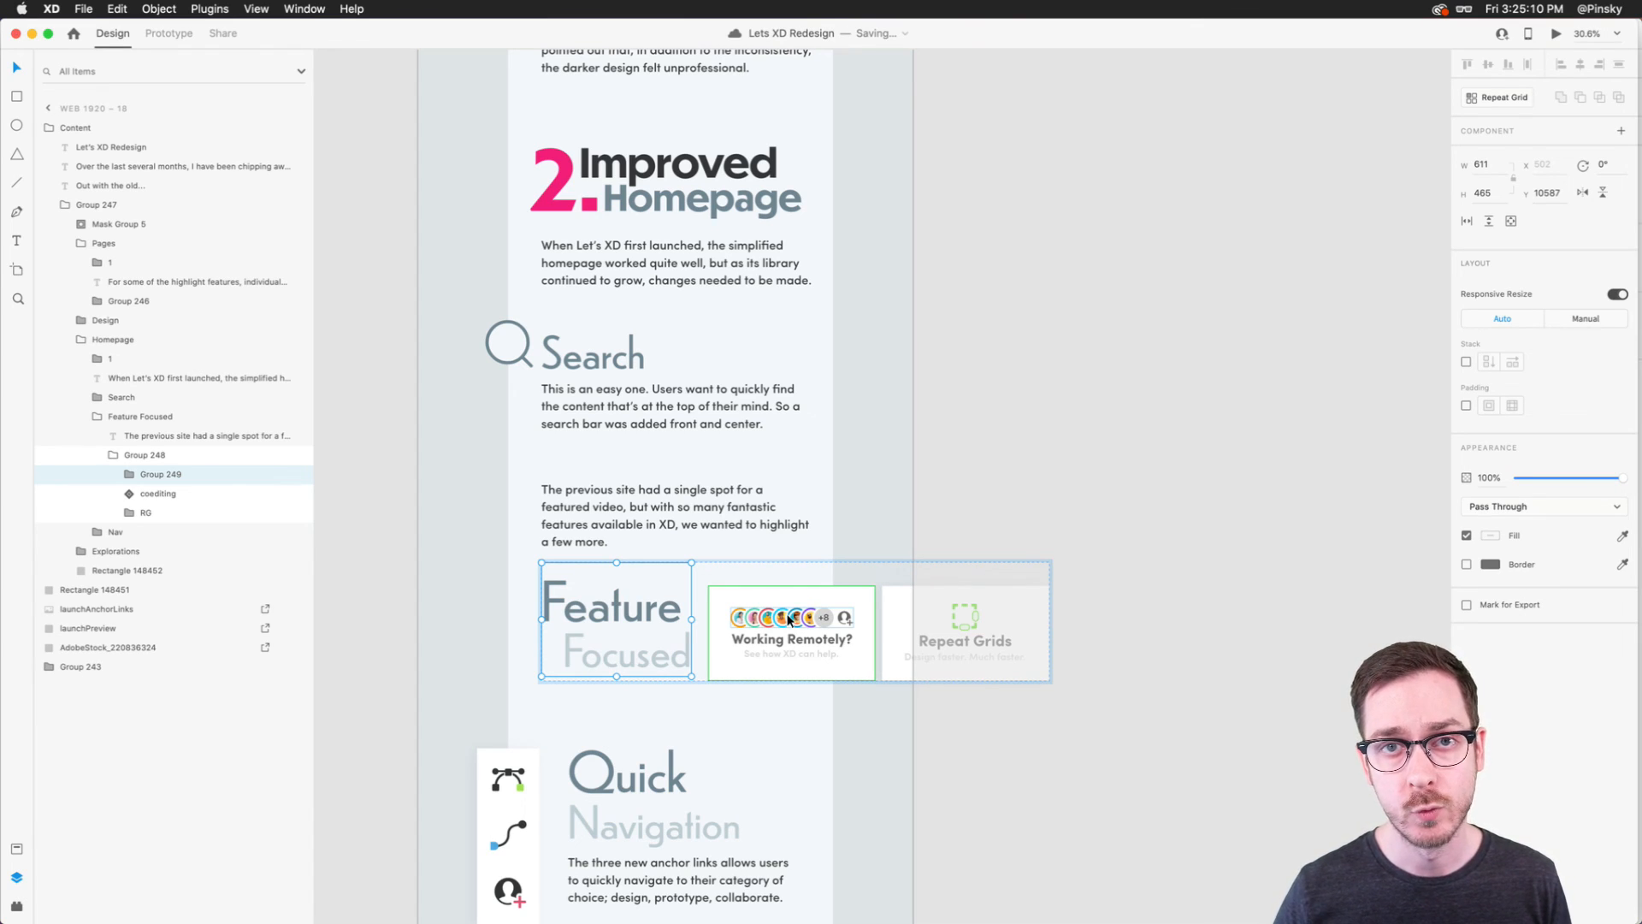